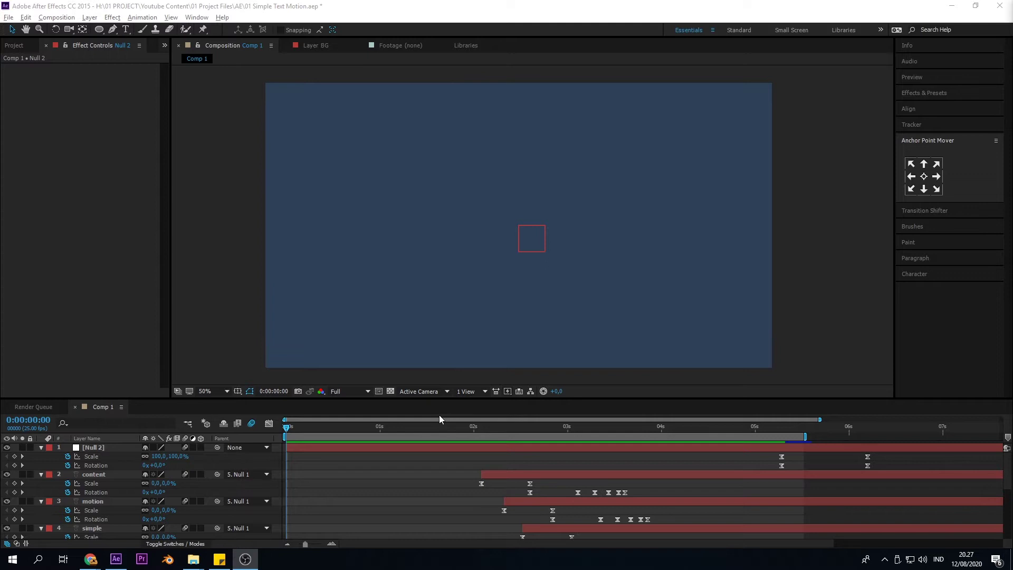
Scrub through the finished title animation, then start a new composition named 'Simple Motion'
{"action": "left_click", "coordinate": [434, 428]}
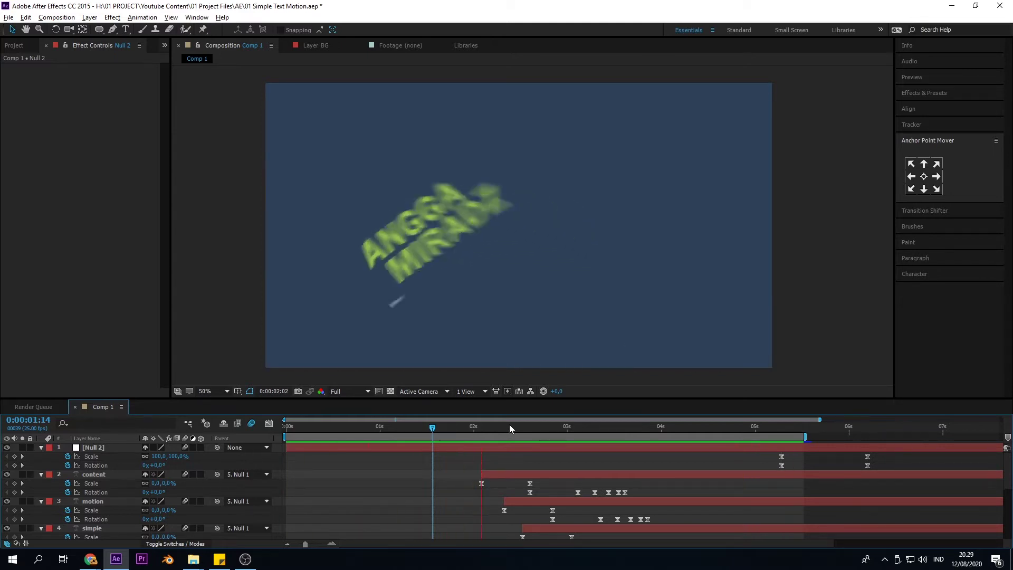
{"action": "left_click_drag", "start_coordinate": [512, 425], "coordinate": [736, 438]}
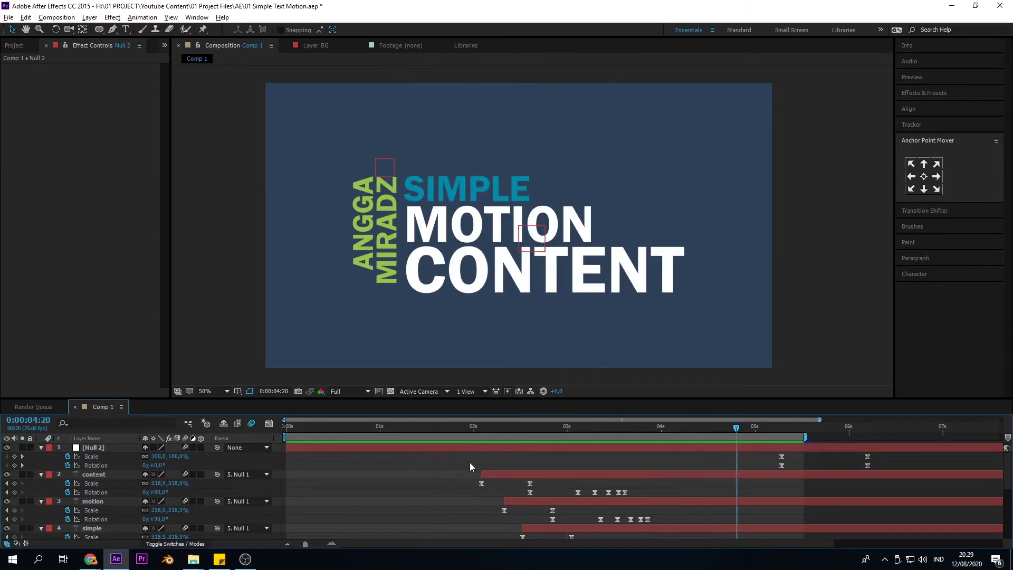
{"action": "key", "text": "ctrl+n"}
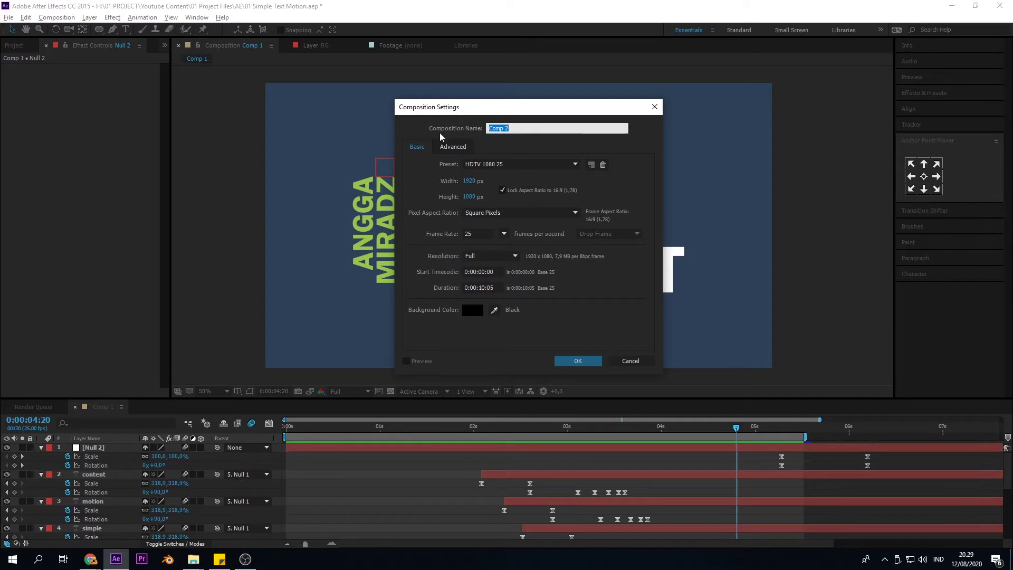
{"action": "type", "text": "Simpo"}
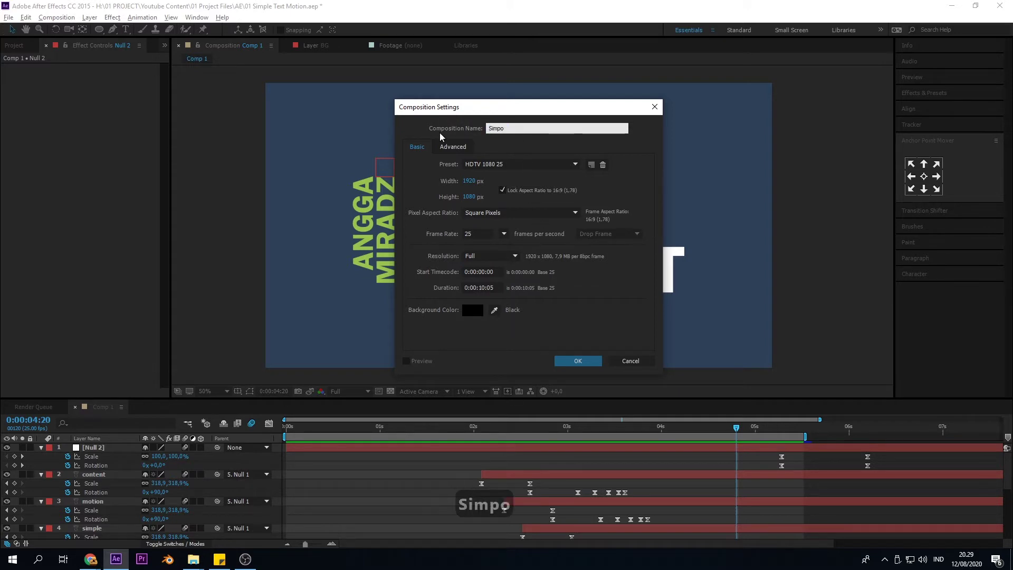
{"action": "key", "text": "BackSpace"}
{"action": "type", "text": "le "}
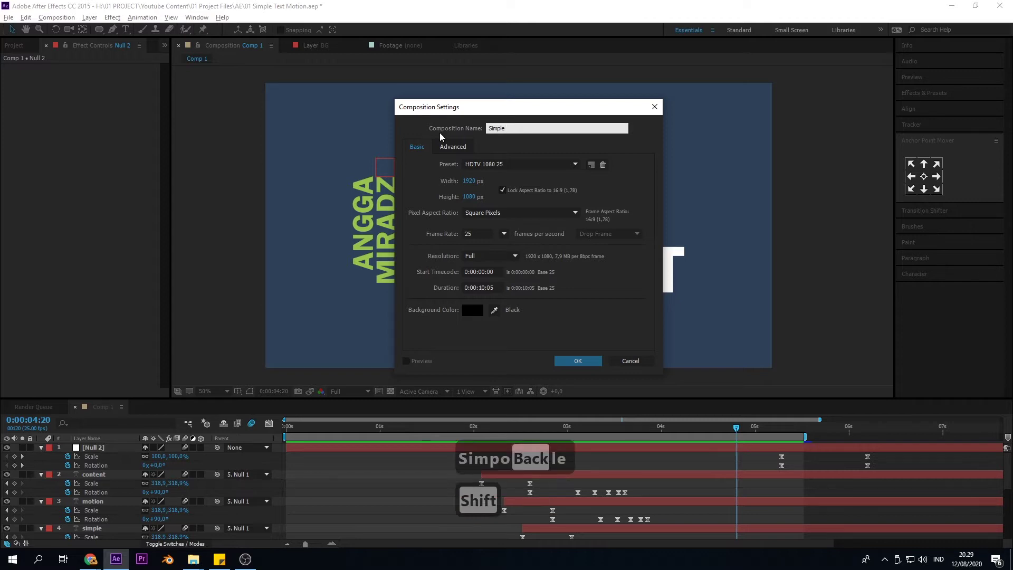
{"action": "type", "text": "Motion"}
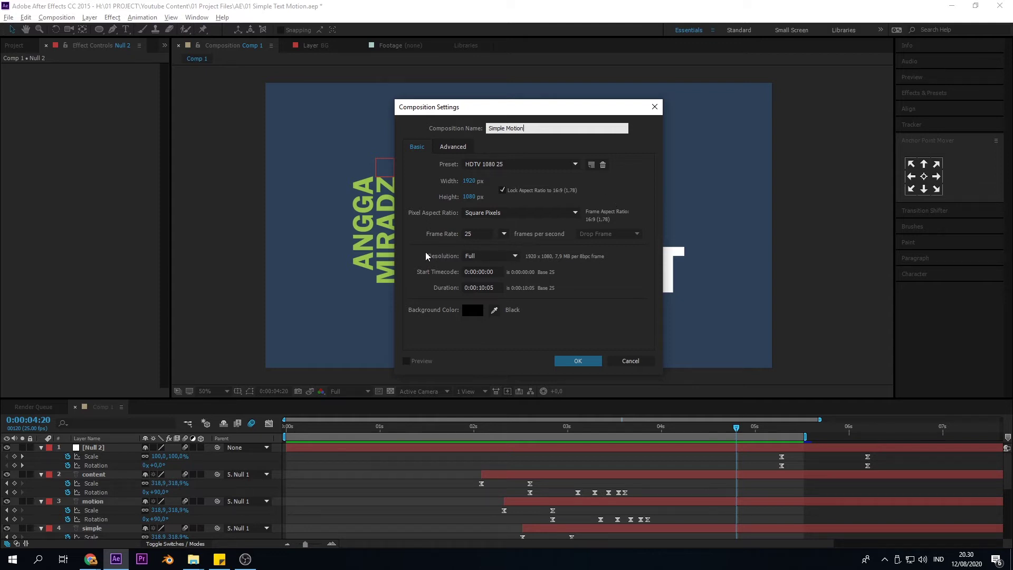
Set the composition duration to 0:00:10:00
{"action": "left_click", "coordinate": [482, 233]}
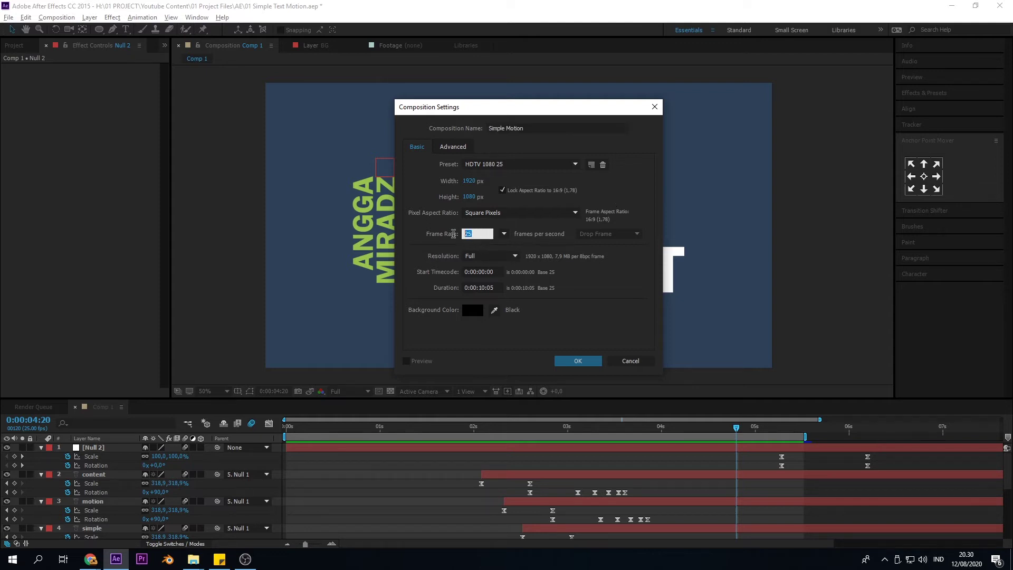
{"action": "left_click", "coordinate": [482, 233]}
{"action": "left_click", "coordinate": [486, 288]}
{"action": "left_click", "coordinate": [482, 287]}
{"action": "left_click_drag", "start_coordinate": [468, 287], "coordinate": [464, 287]}
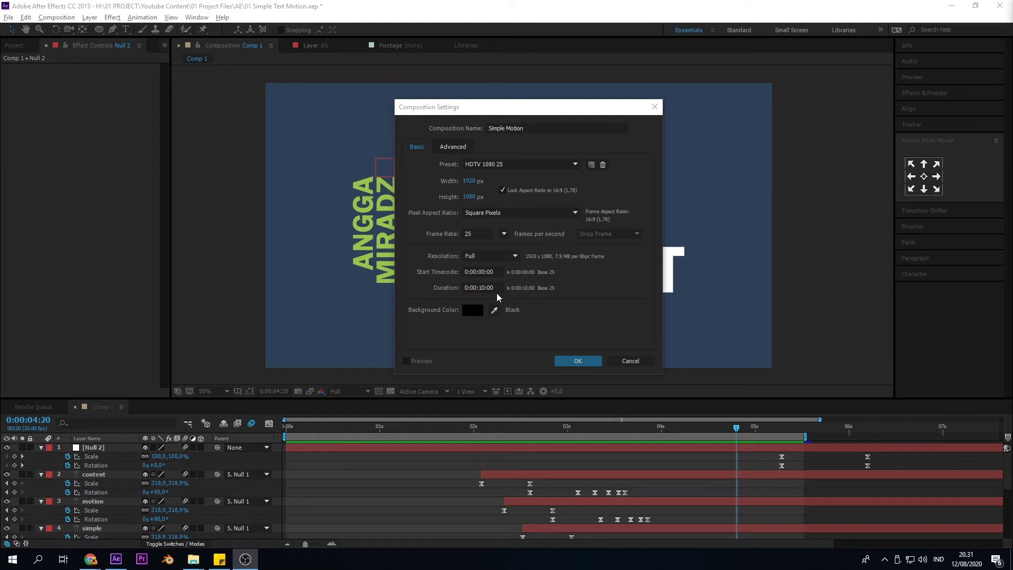
{"action": "left_click", "coordinate": [491, 289]}
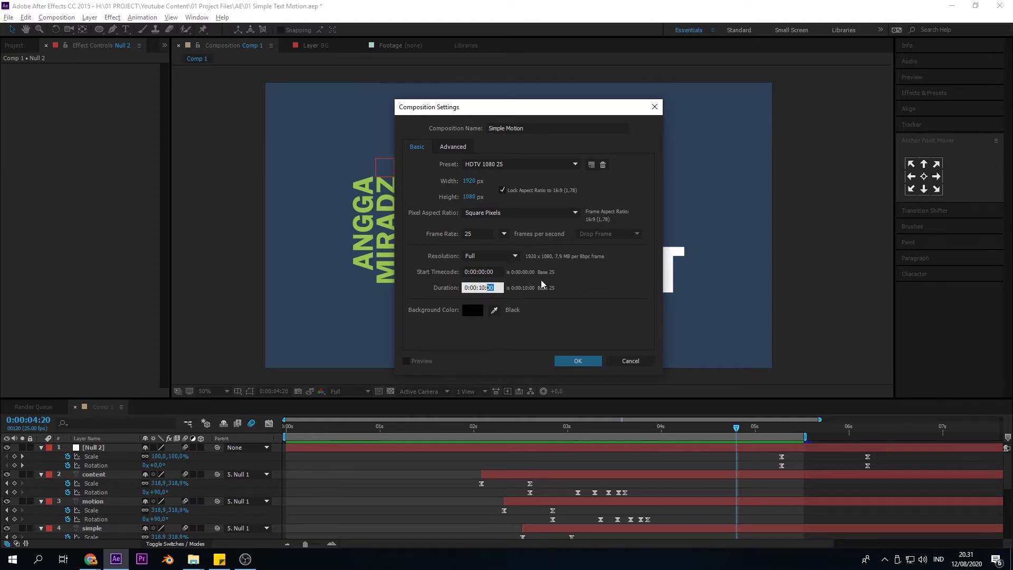
{"action": "type", "text": "10"}
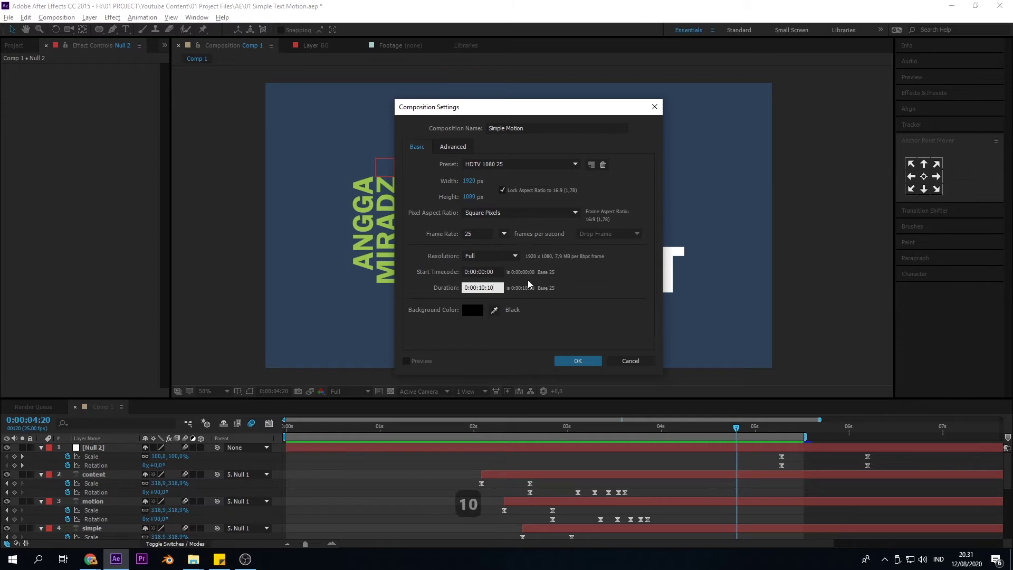
{"action": "type", "text": "0:0"}
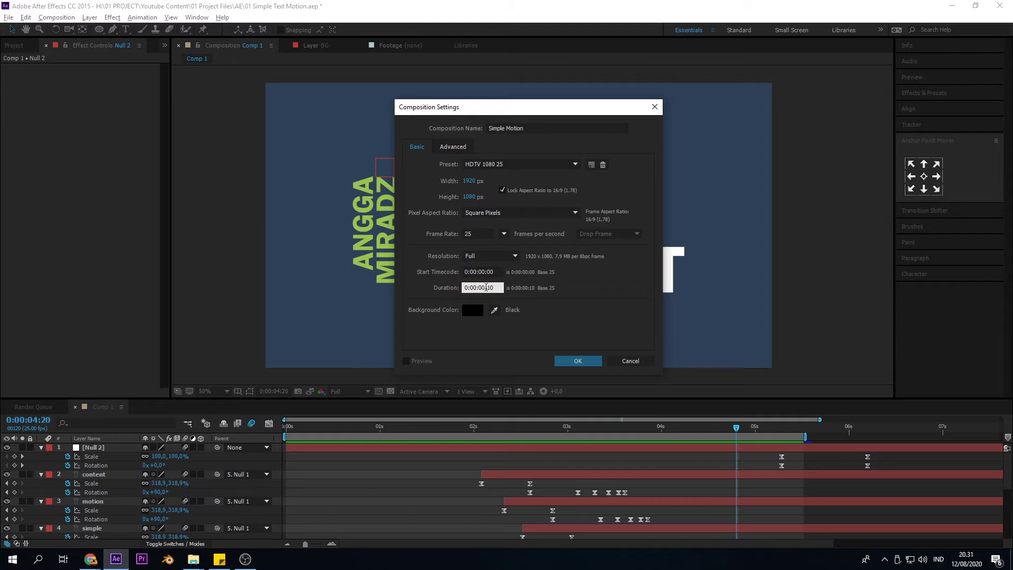
{"action": "key", "text": "shift+Right"}
{"action": "type", "text": "10"}
{"action": "key", "text": "Right"}
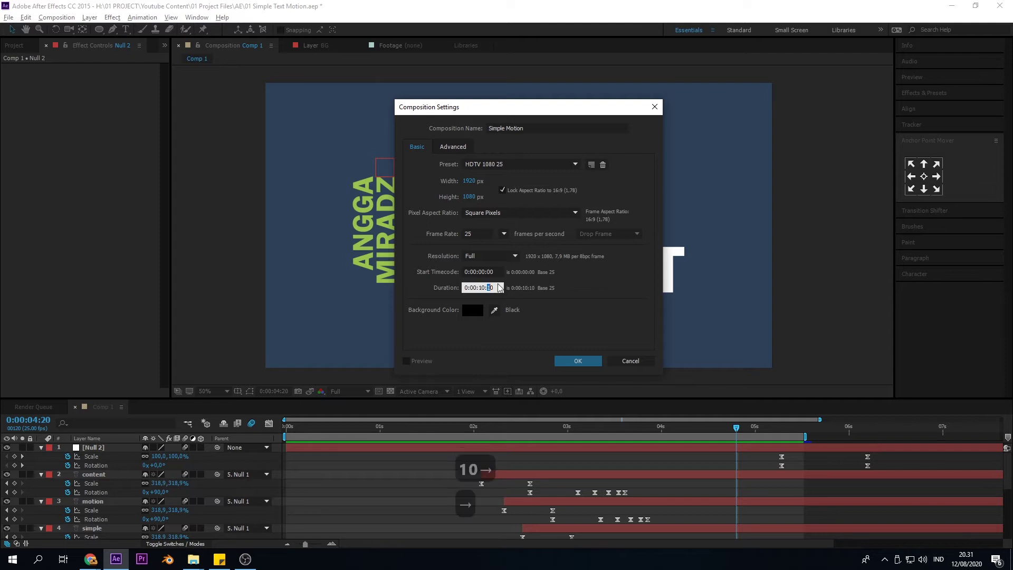
{"action": "type", "text": "00"}
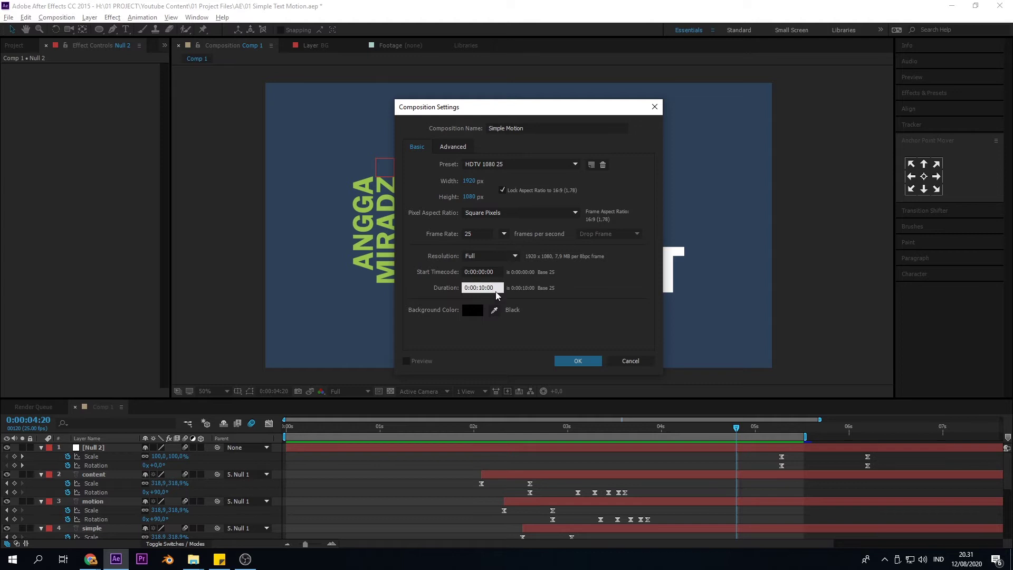
Keep the background colour black (000000) and create the Simple Motion composition
{"action": "left_click", "coordinate": [470, 315]}
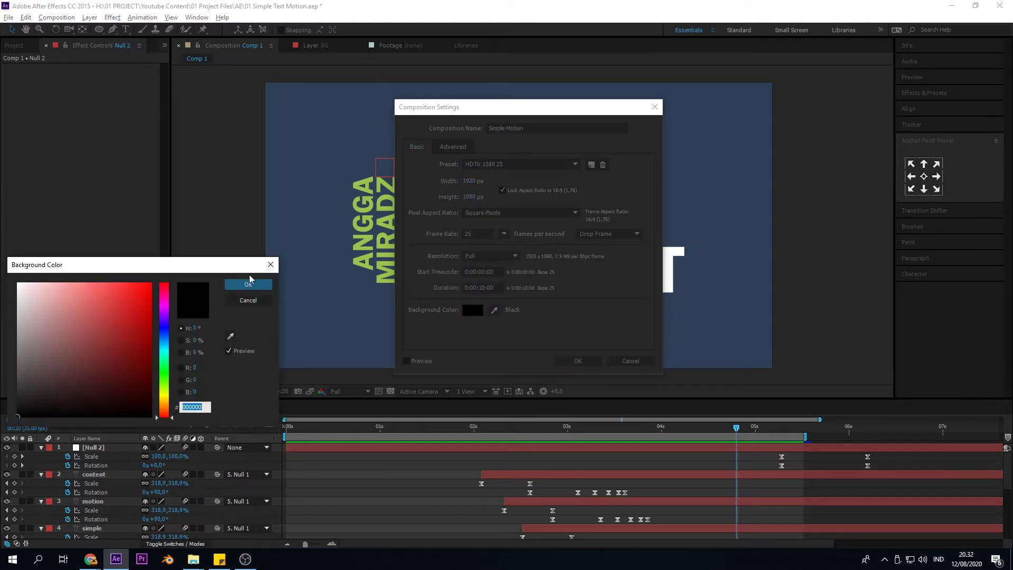
{"action": "left_click", "coordinate": [240, 285]}
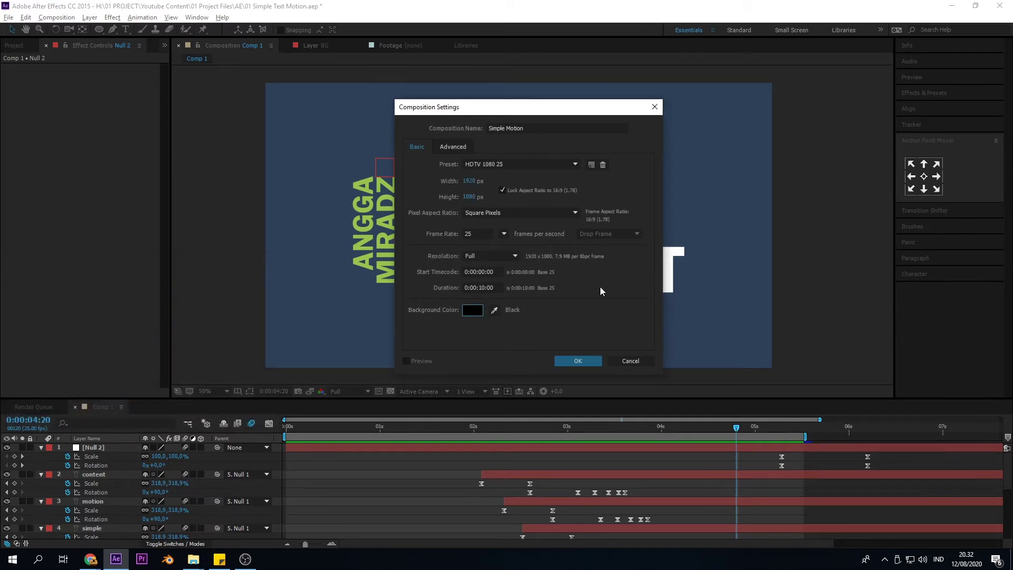
{"action": "left_click", "coordinate": [576, 361]}
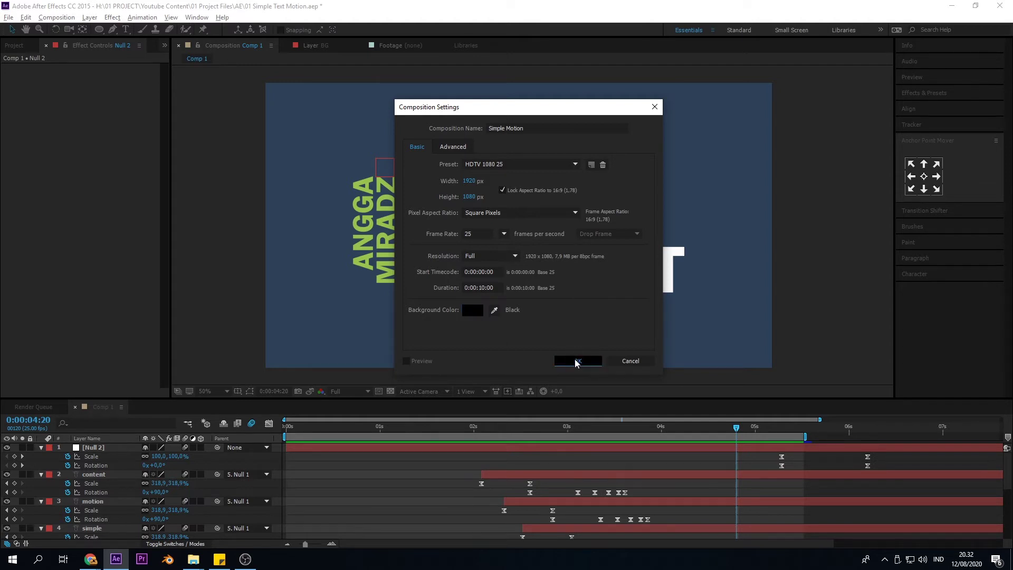
{"action": "left_click_drag", "start_coordinate": [331, 437], "coordinate": [248, 447]}
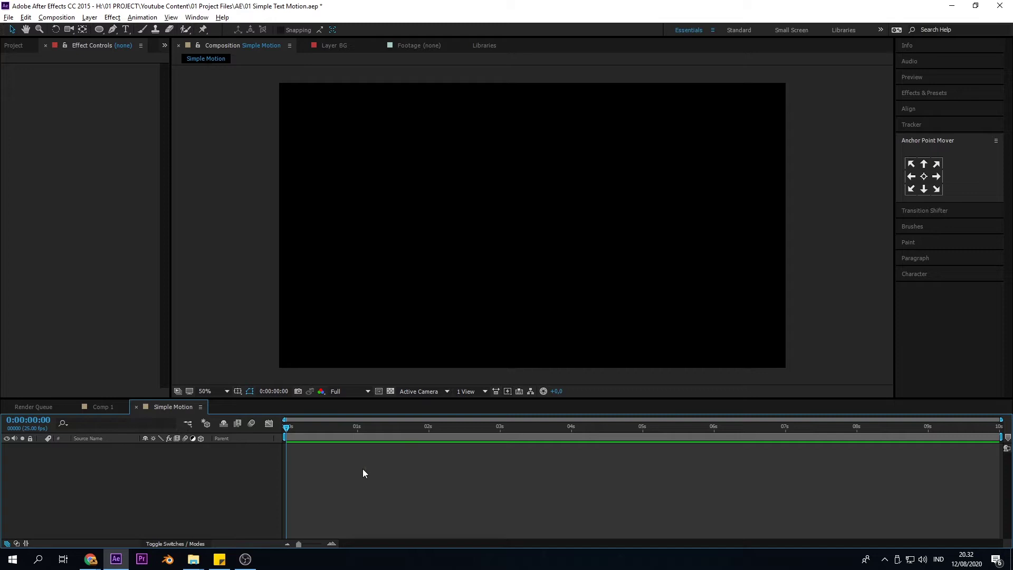
{"action": "key", "text": "ctrl"}
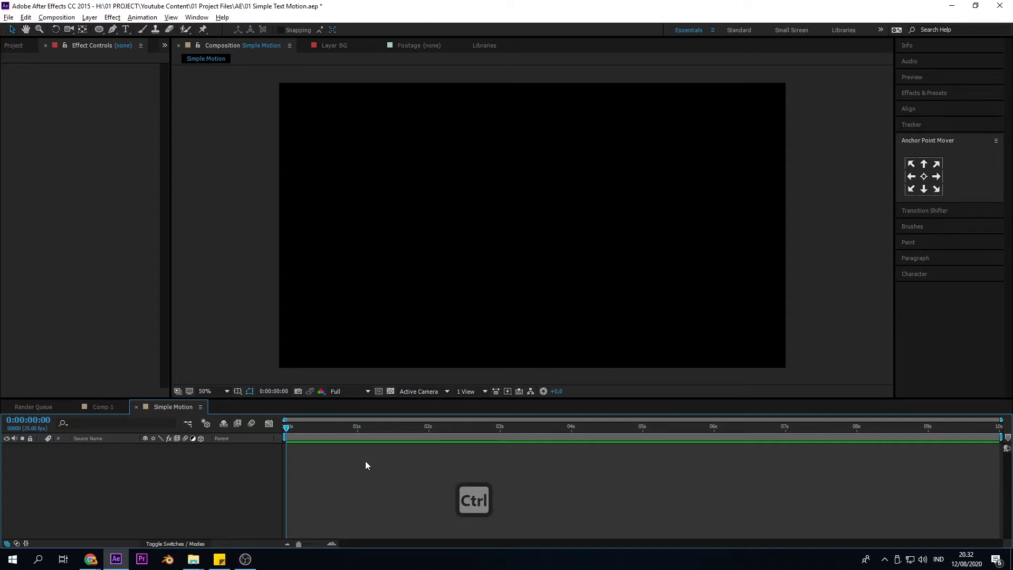
{"action": "key", "text": "ctrl"}
{"action": "key", "text": "ctrl+y"}
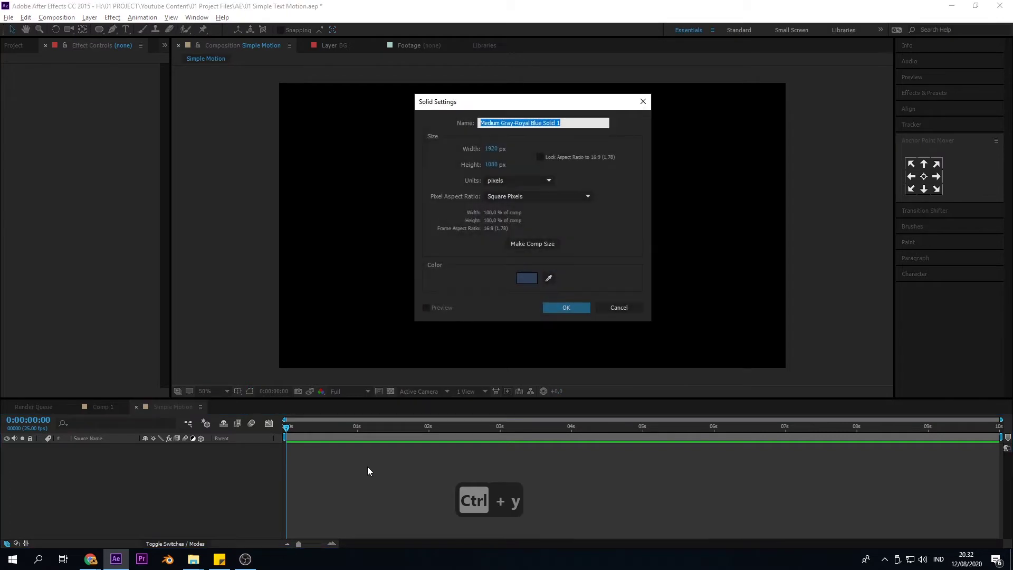
{"action": "left_click", "coordinate": [607, 308]}
{"action": "left_click", "coordinate": [90, 17]}
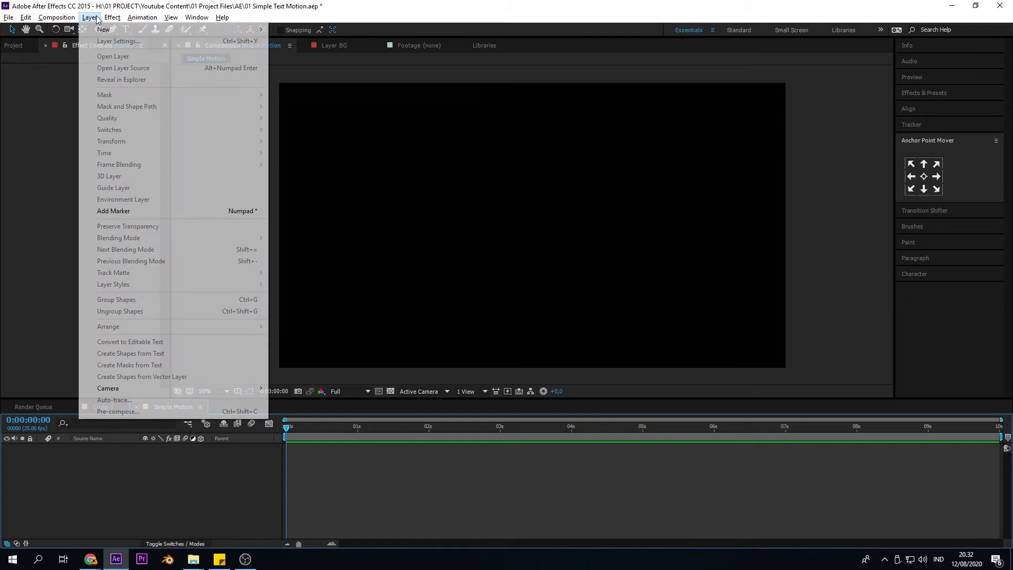
{"action": "left_click", "coordinate": [83, 456]}
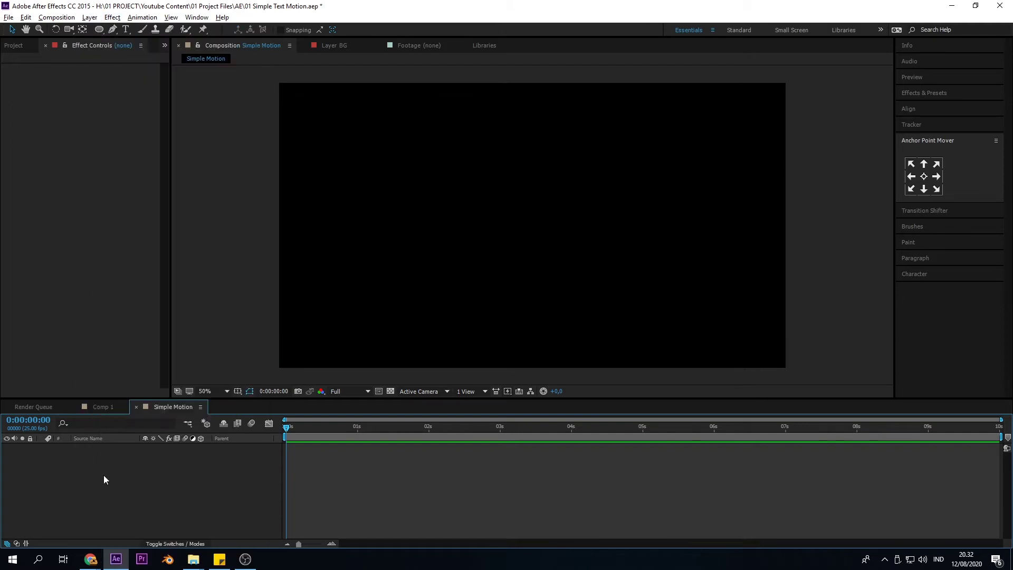
{"action": "left_click", "coordinate": [89, 17]}
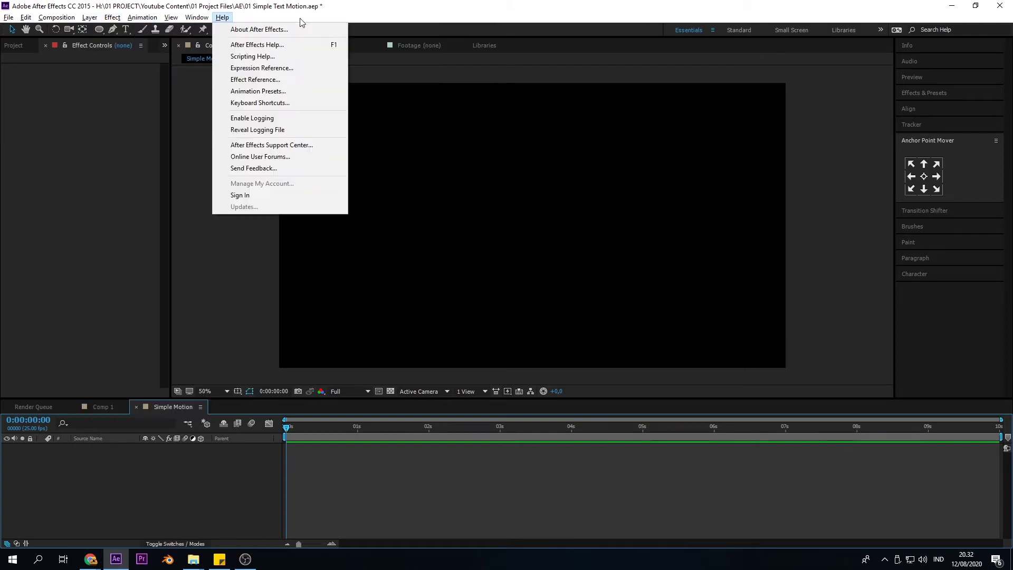
{"action": "mouse_move", "coordinate": [95, 30]}
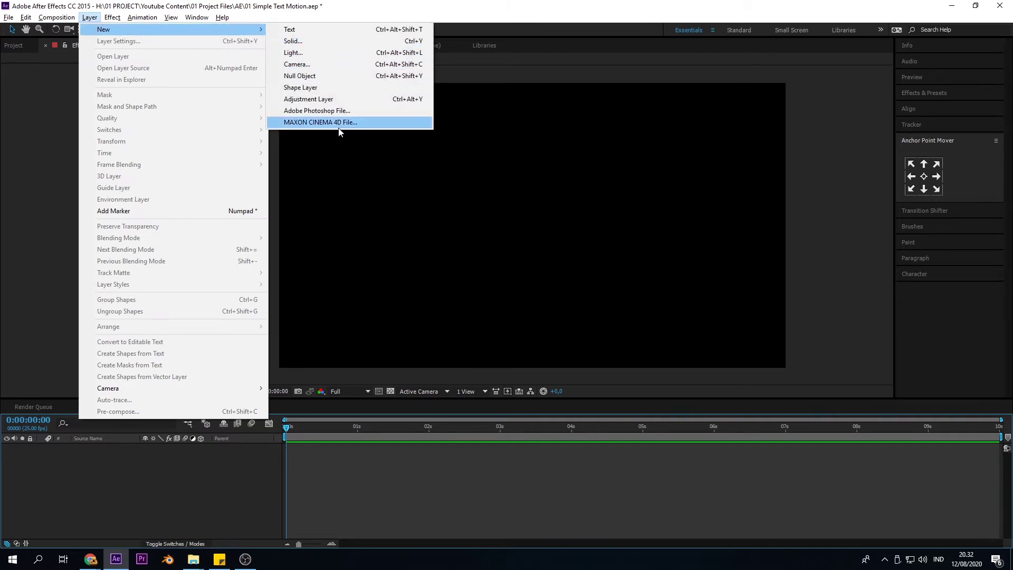
{"action": "left_click", "coordinate": [221, 479]}
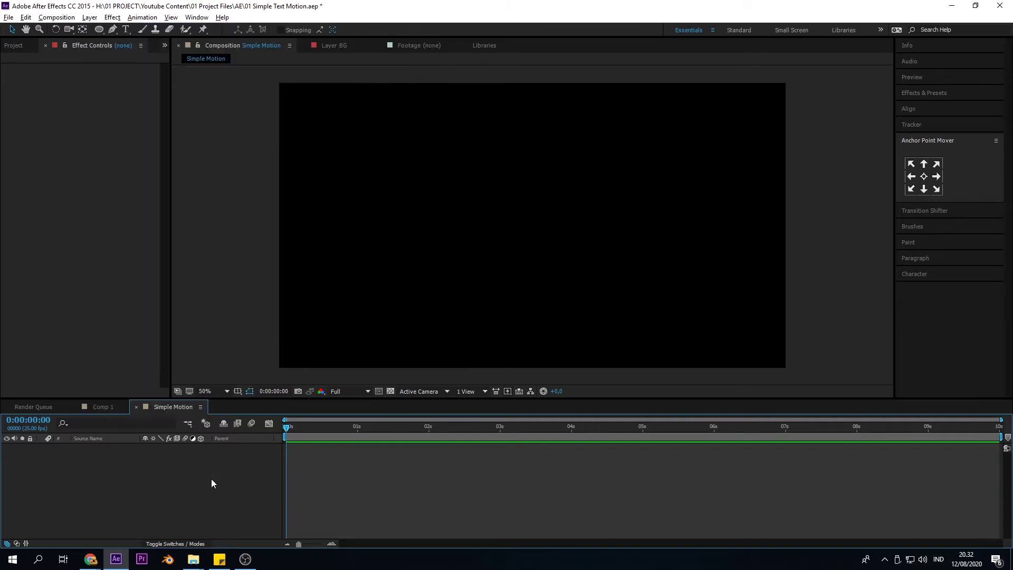
{"action": "right_click", "coordinate": [178, 475]}
{"action": "mouse_move", "coordinate": [199, 375]}
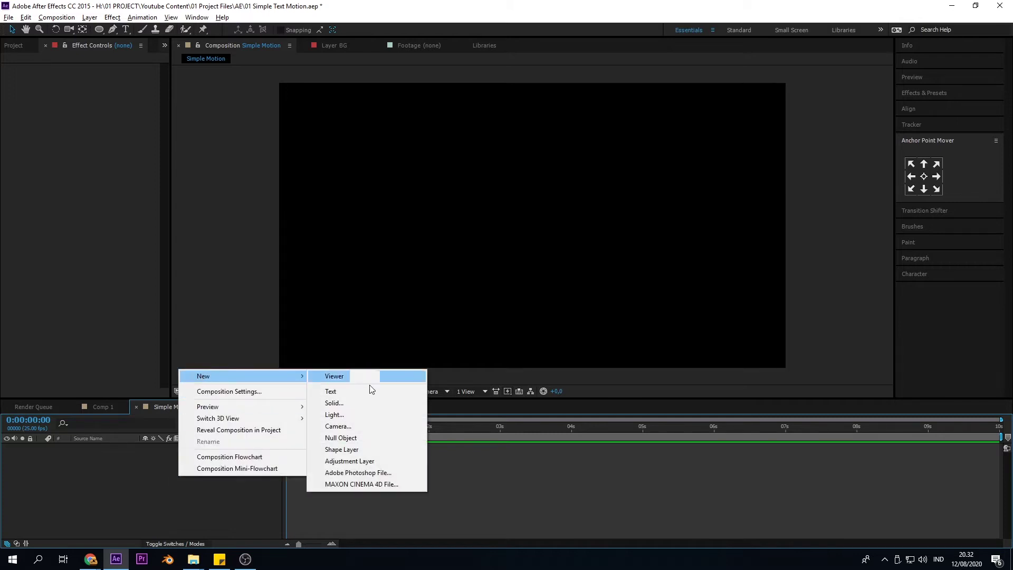
{"action": "left_click", "coordinate": [127, 478]}
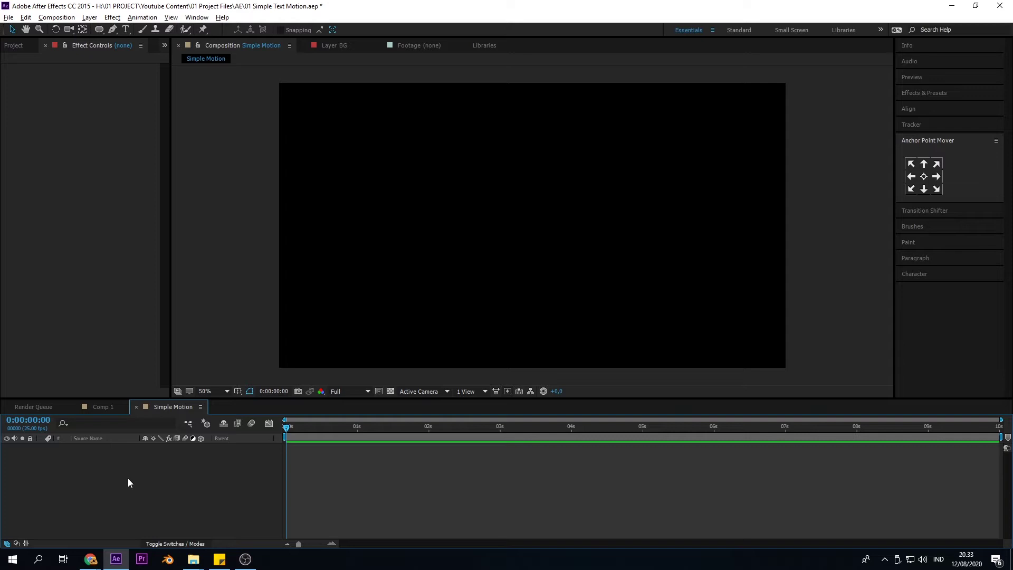
Create a solid layer named BG in navy 2E4057
{"action": "key", "text": "ctrl"}
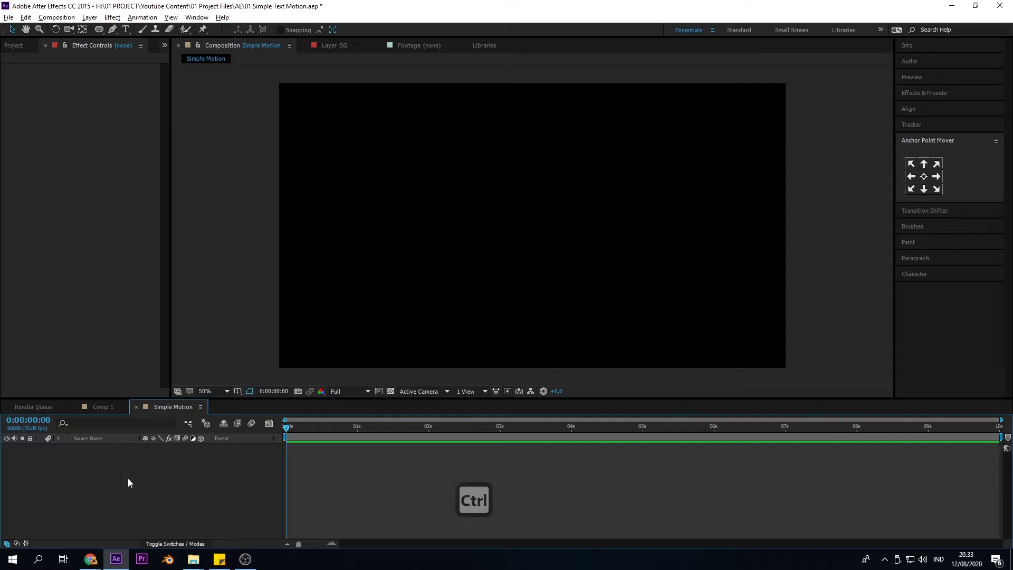
{"action": "key", "text": "ctrl+y"}
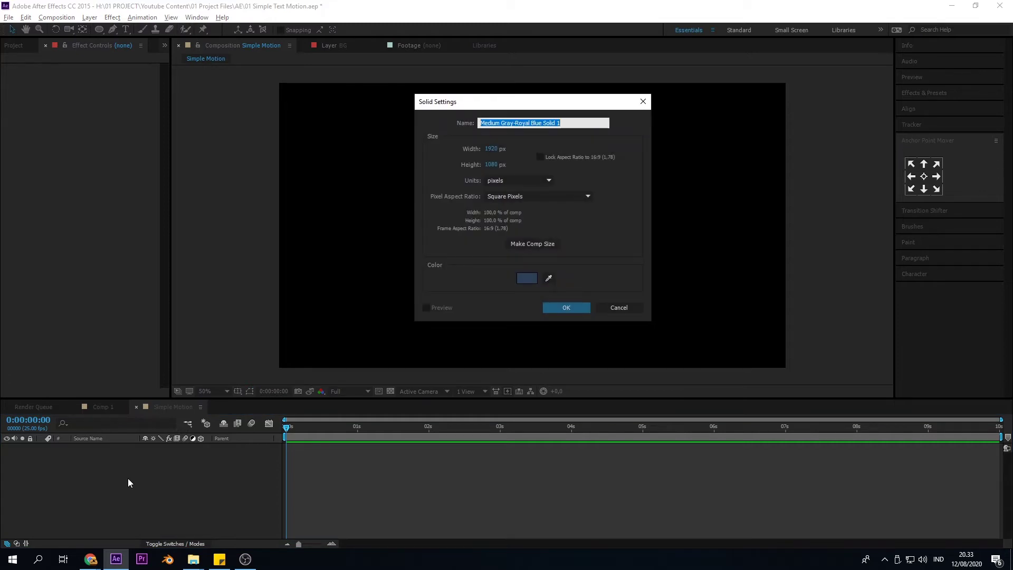
{"action": "type", "text": "BG"}
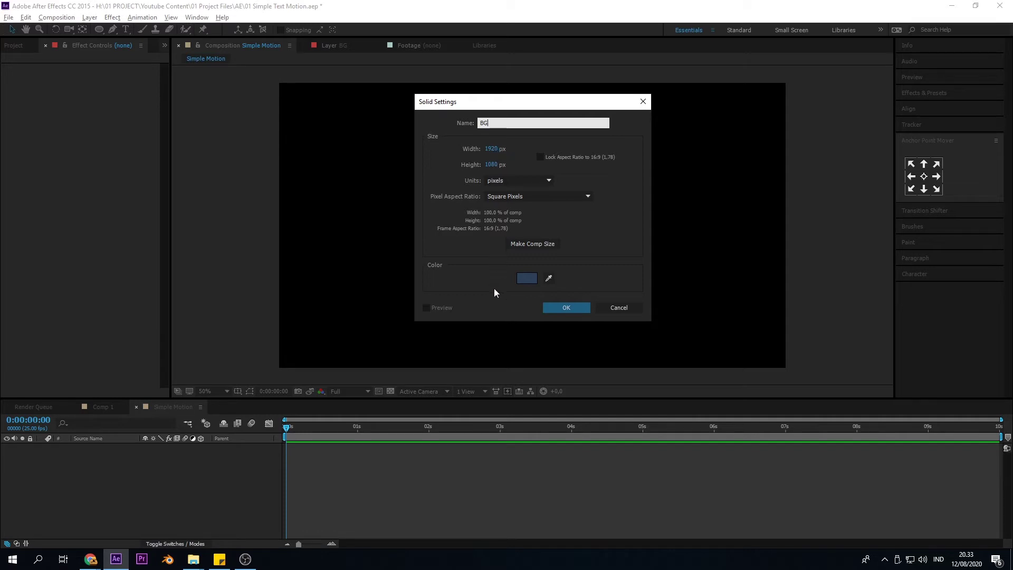
{"action": "left_click", "coordinate": [524, 279]}
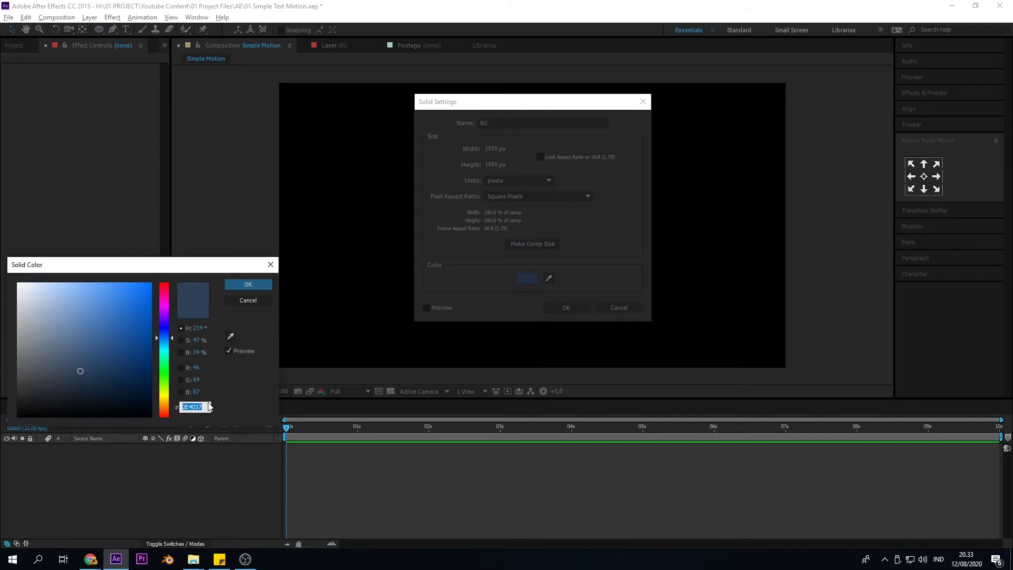
{"action": "left_click_drag", "start_coordinate": [175, 265], "coordinate": [283, 148]}
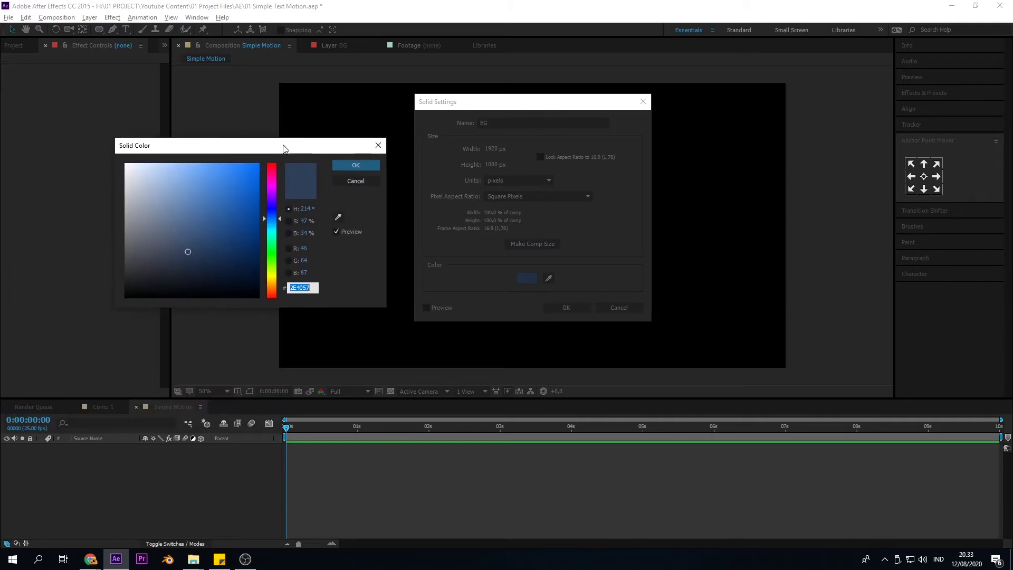
{"action": "left_click", "coordinate": [354, 166]}
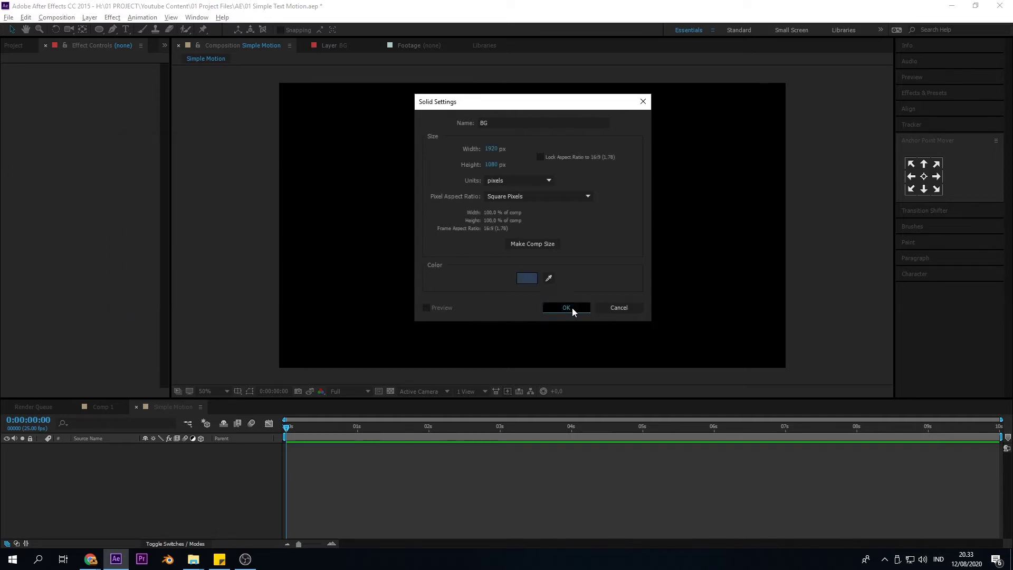
{"action": "left_click", "coordinate": [572, 311]}
{"action": "left_click", "coordinate": [474, 501]}
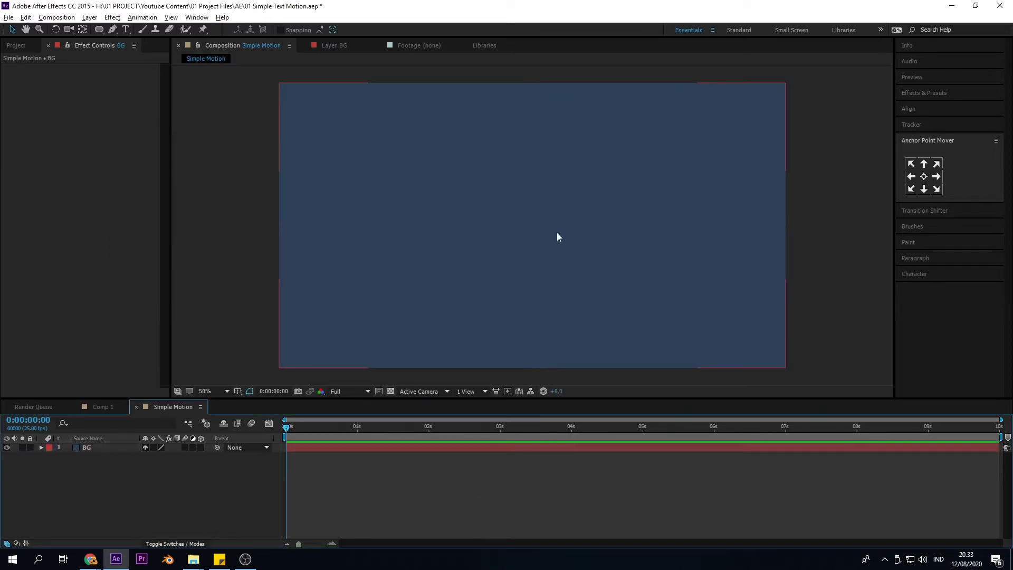
Select and deselect the BG layer while toggling between the Type and Selection tools
{"action": "left_click", "coordinate": [541, 227]}
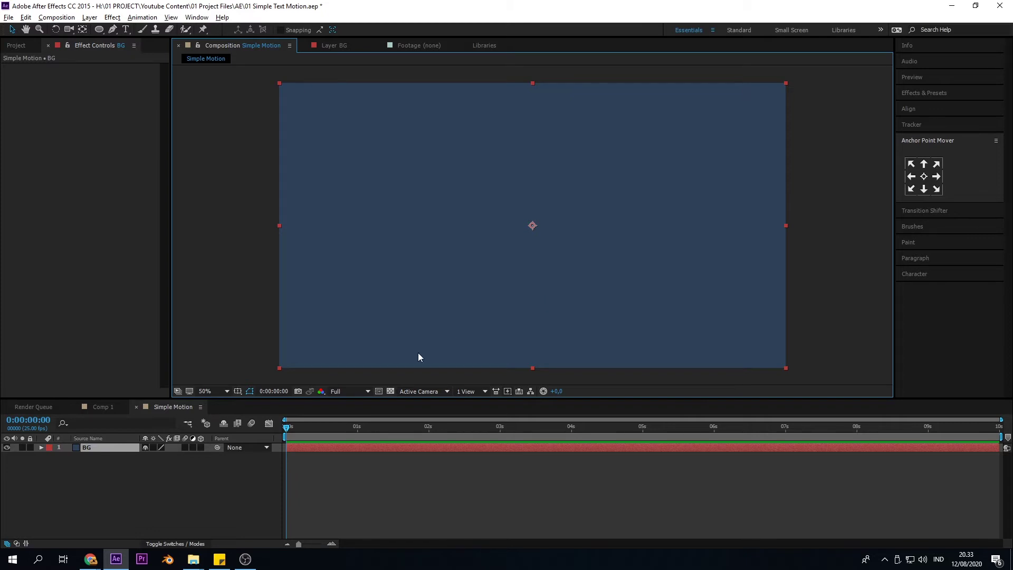
{"action": "left_click", "coordinate": [138, 482]}
{"action": "left_click", "coordinate": [100, 448]}
{"action": "left_click", "coordinate": [113, 473]}
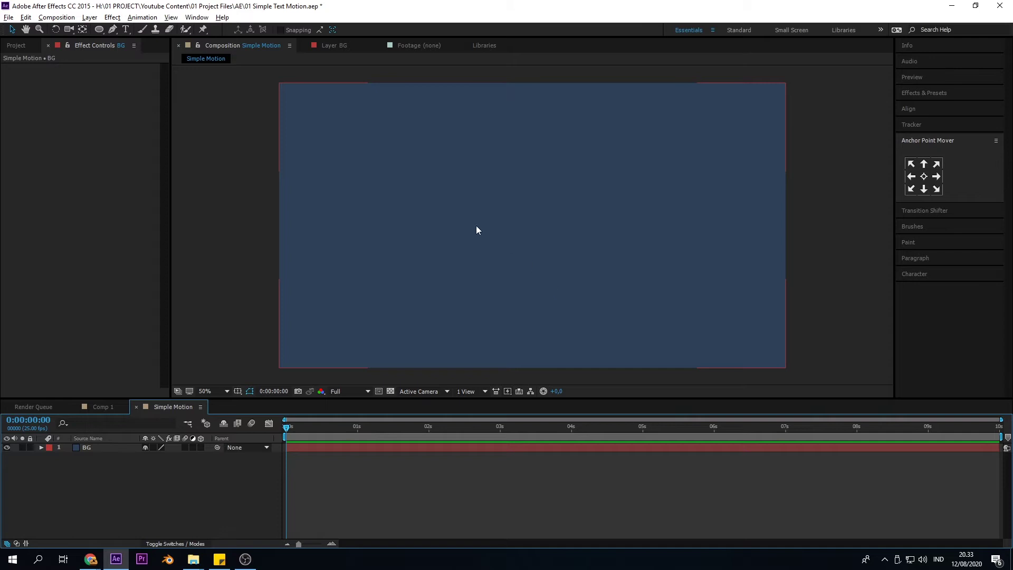
{"action": "left_click", "coordinate": [129, 30]}
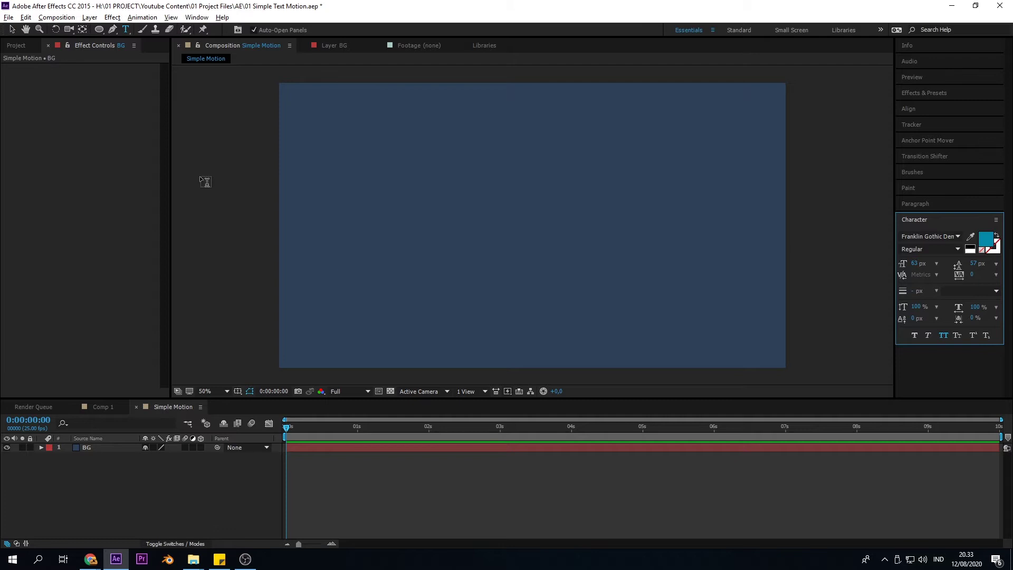
{"action": "left_click", "coordinate": [11, 29]}
Add a text layer reading 'angga' near the centre of the frame
{"action": "key", "text": "ctrl"}
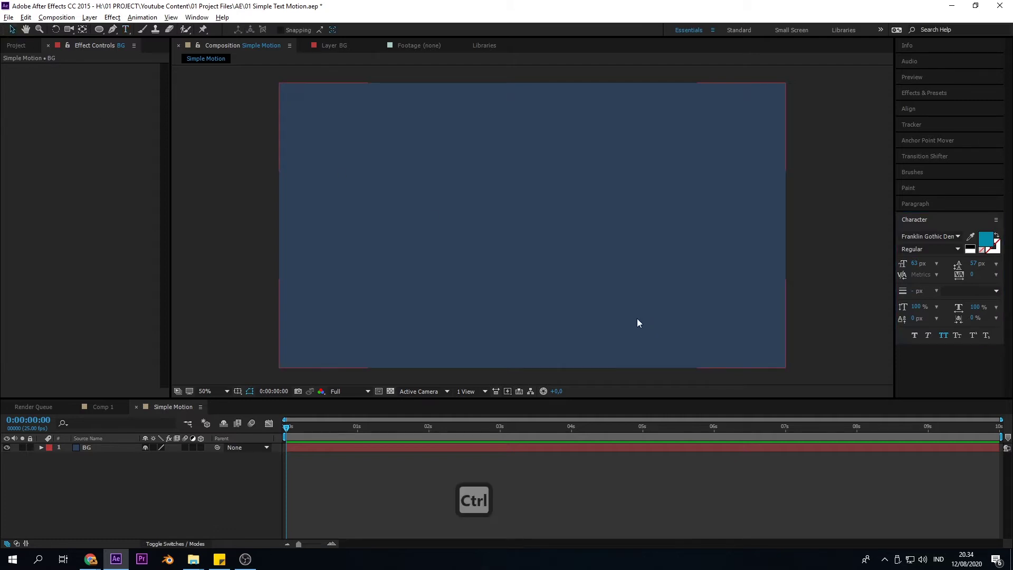
{"action": "key", "text": "ctrl+t"}
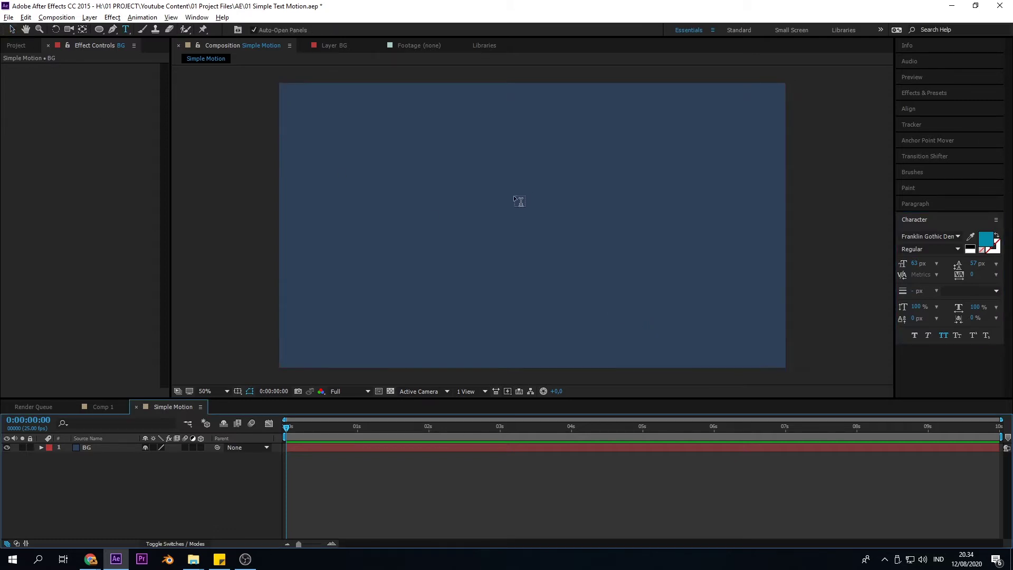
{"action": "left_click", "coordinate": [531, 220]}
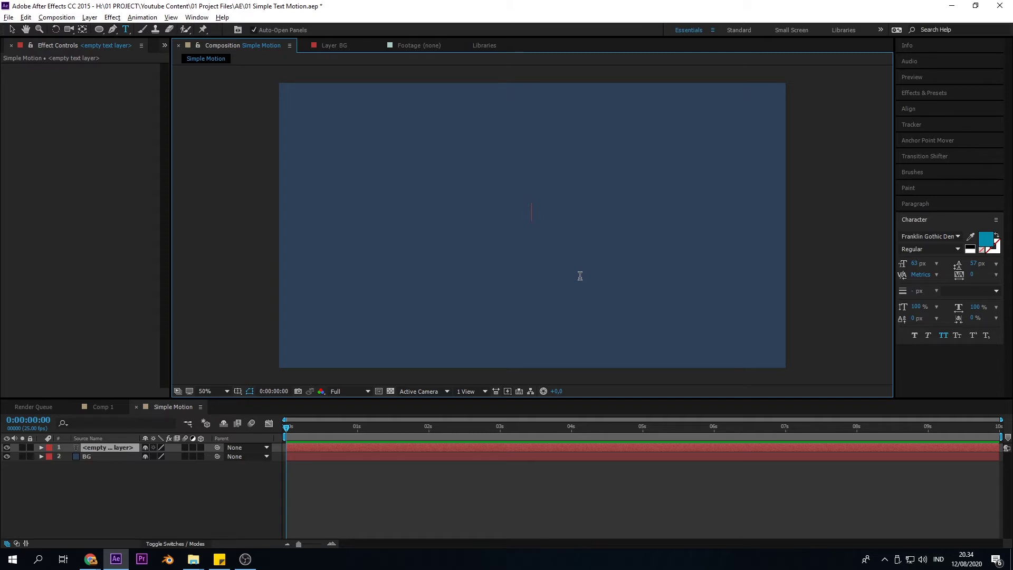
{"action": "type", "text": "angga"}
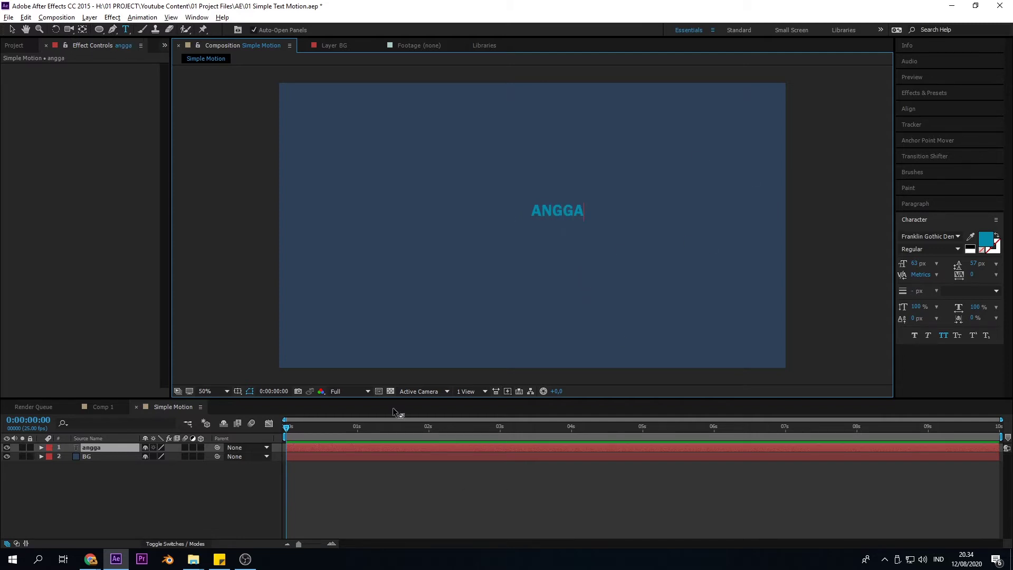
{"action": "left_click", "coordinate": [335, 480]}
{"action": "left_click", "coordinate": [92, 449]}
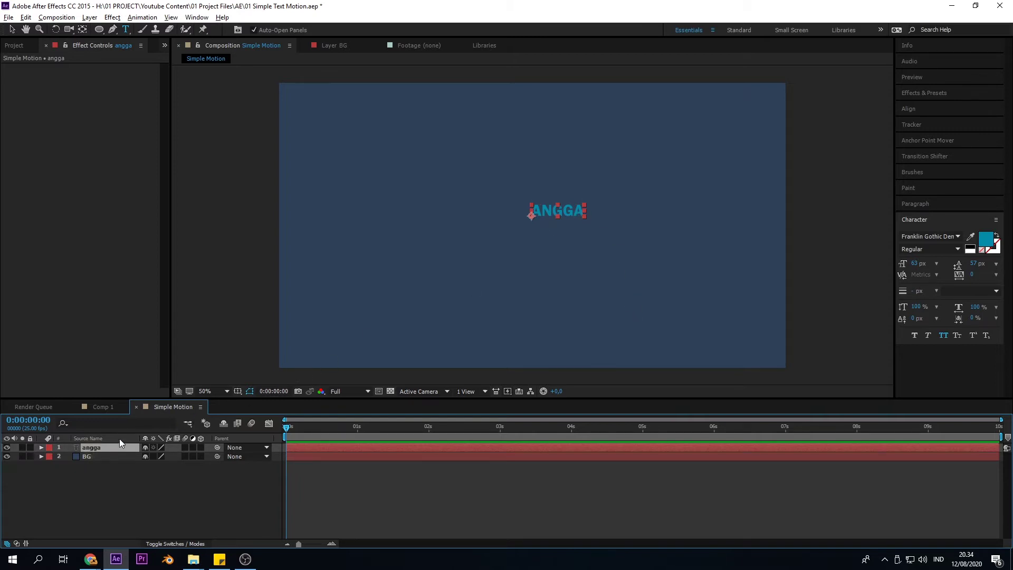
Add a second text layer reading 'miradz' below ANGGA
{"action": "left_click", "coordinate": [532, 228]}
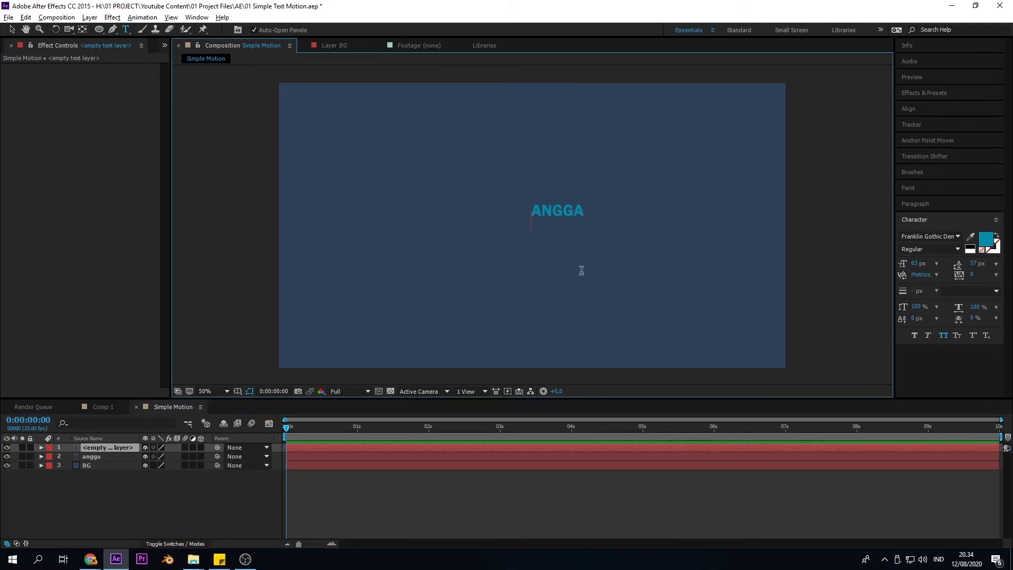
{"action": "type", "text": "M"}
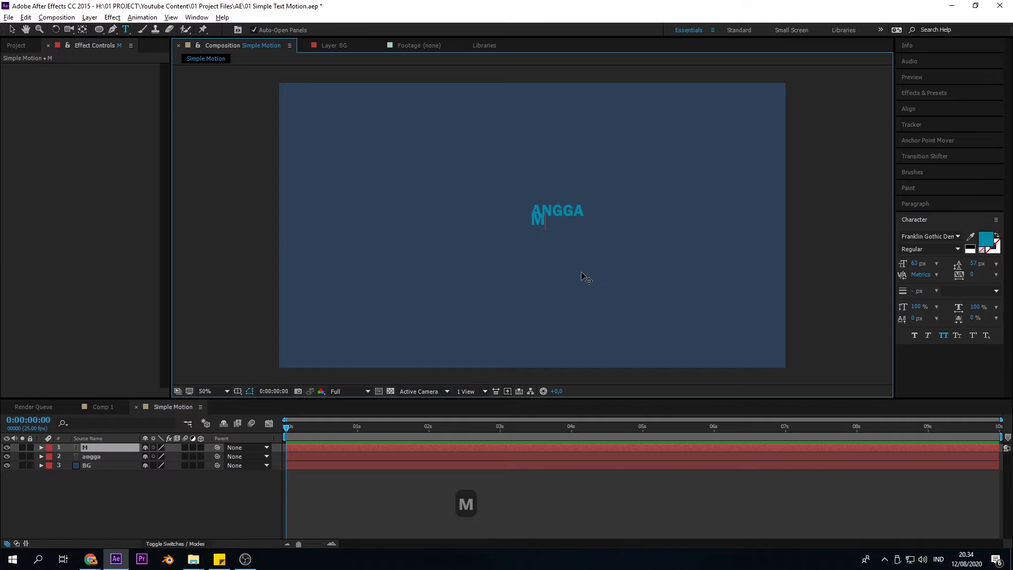
{"action": "key", "text": "BackSpace"}
{"action": "type", "text": "miradz"}
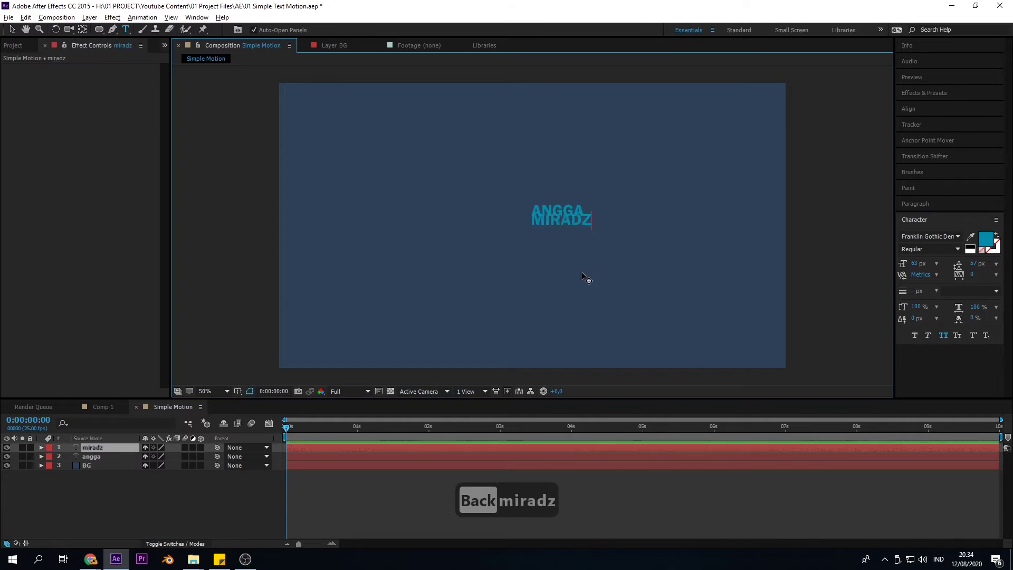
Nudge MIRADZ left and drag it down beneath ANGGA
{"action": "left_click", "coordinate": [12, 29]}
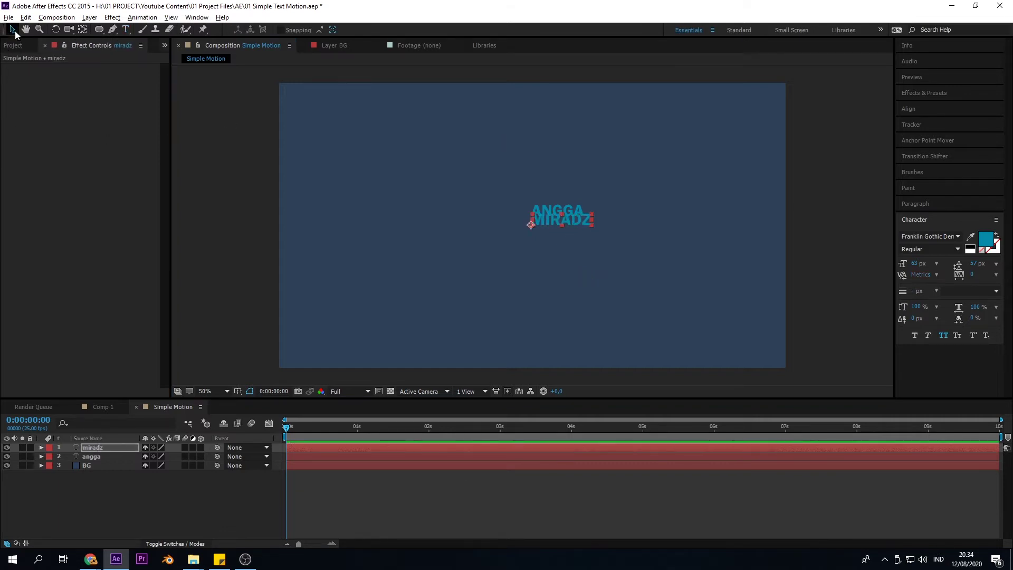
{"action": "key", "text": "shift+Left"}
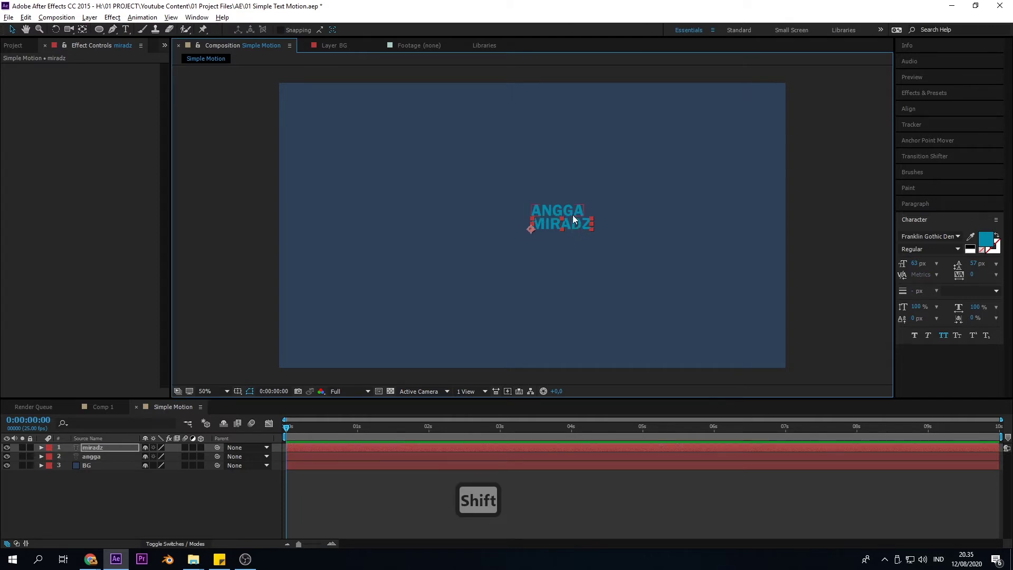
{"action": "key", "text": "shift+Left"}
{"action": "key", "text": "shift+Left"}
{"action": "key", "text": "shift+Left"}
{"action": "mouse_move", "coordinate": [545, 228]}
{"action": "left_mouse_down"}
{"action": "mouse_move", "coordinate": [524, 231]}
{"action": "mouse_move", "coordinate": [528, 248]}
{"action": "mouse_move", "coordinate": [533, 238]}
{"action": "left_mouse_up"}
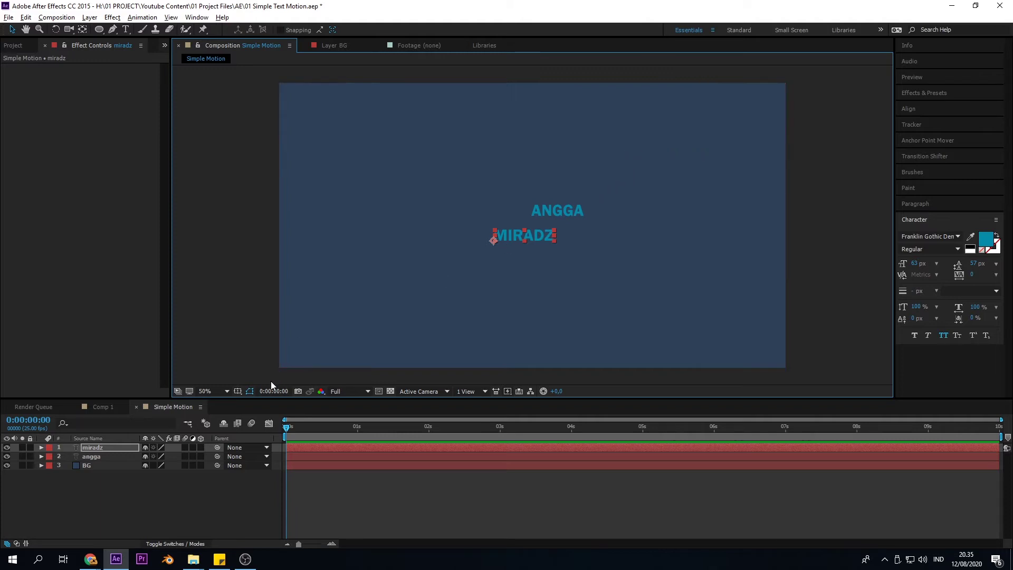
Turn on the Title/Action Safe guides in the viewer
{"action": "left_click", "coordinate": [238, 391]}
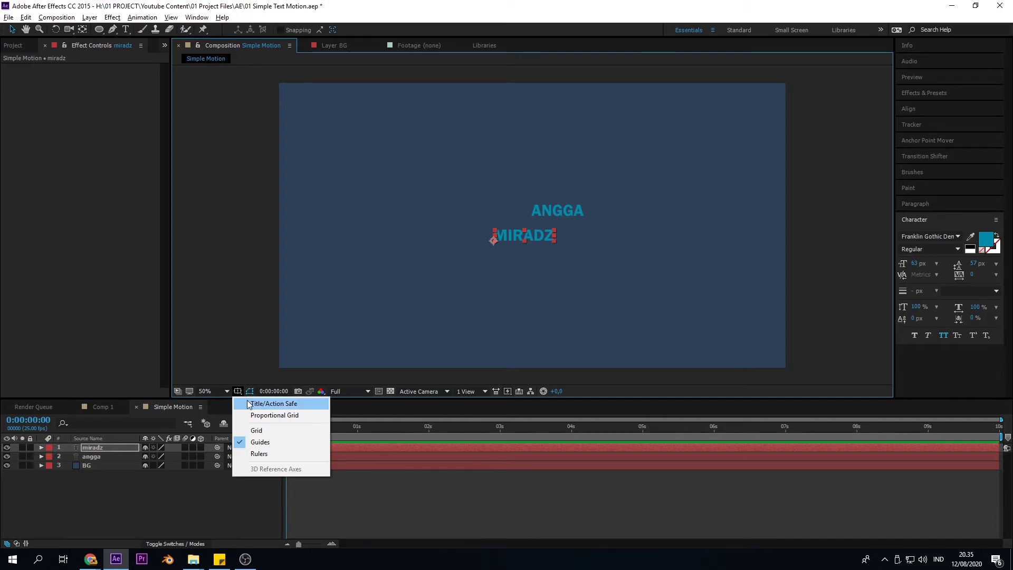
{"action": "left_click", "coordinate": [249, 404]}
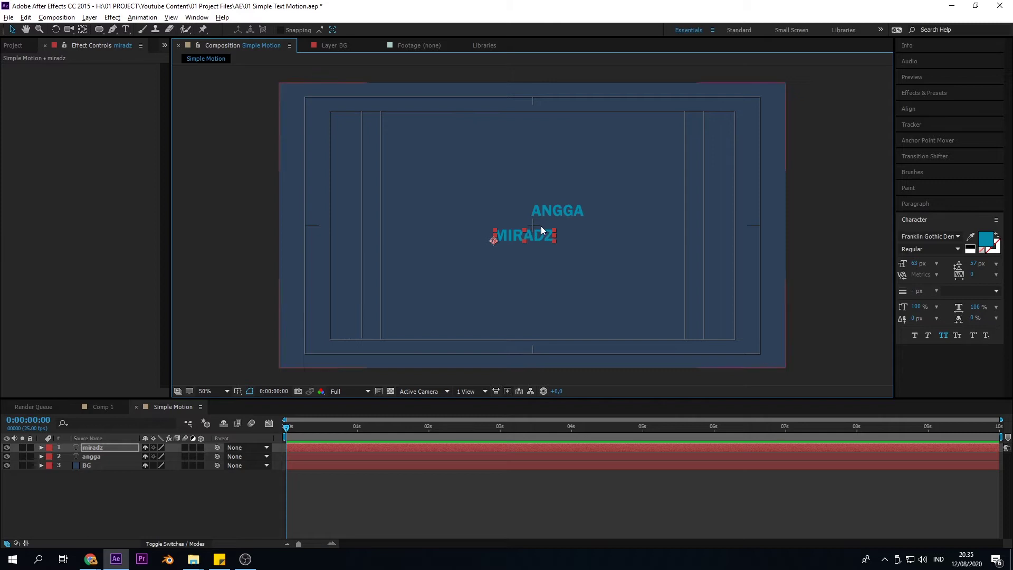
{"action": "scroll", "coordinate": [532, 255], "scroll_direction": "up", "scroll_amount": 2}
Reposition MIRADZ and ANGGA so ANGGA sits just above MIRADZ
{"action": "left_click_drag", "start_coordinate": [589, 244], "coordinate": [558, 256]}
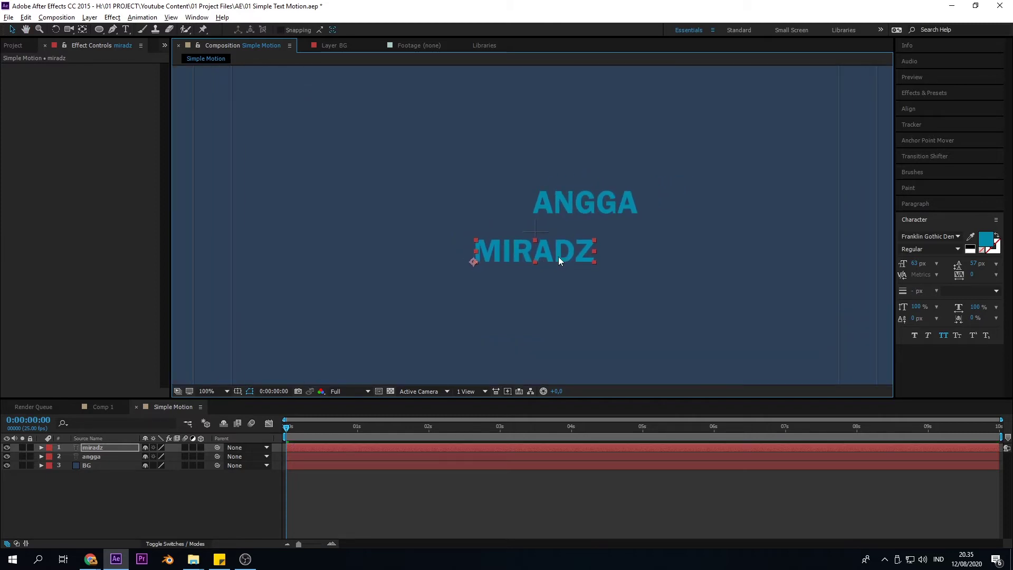
{"action": "left_click_drag", "start_coordinate": [565, 198], "coordinate": [516, 219]}
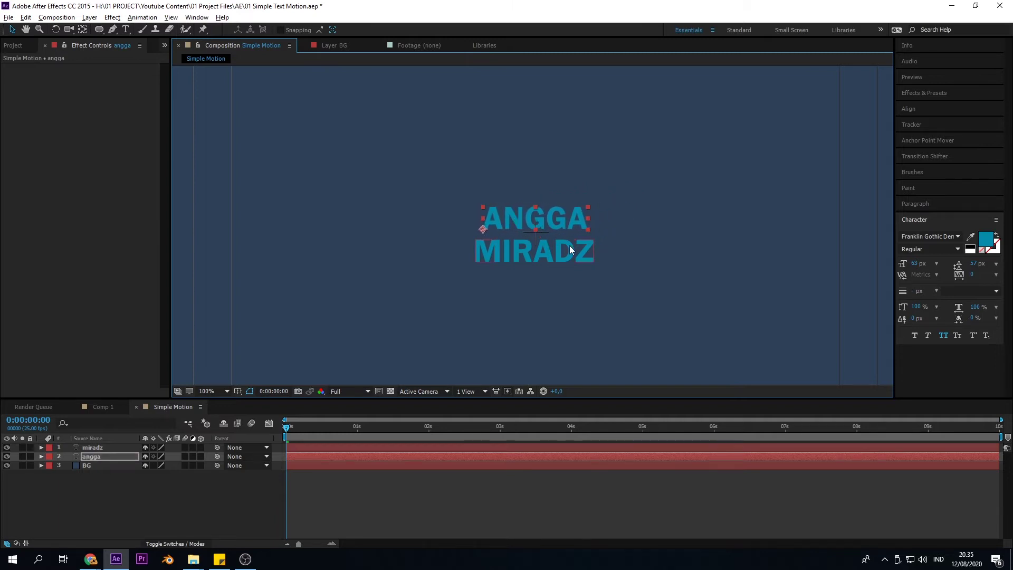
{"action": "scroll", "coordinate": [612, 240], "scroll_direction": "down", "scroll_amount": 2}
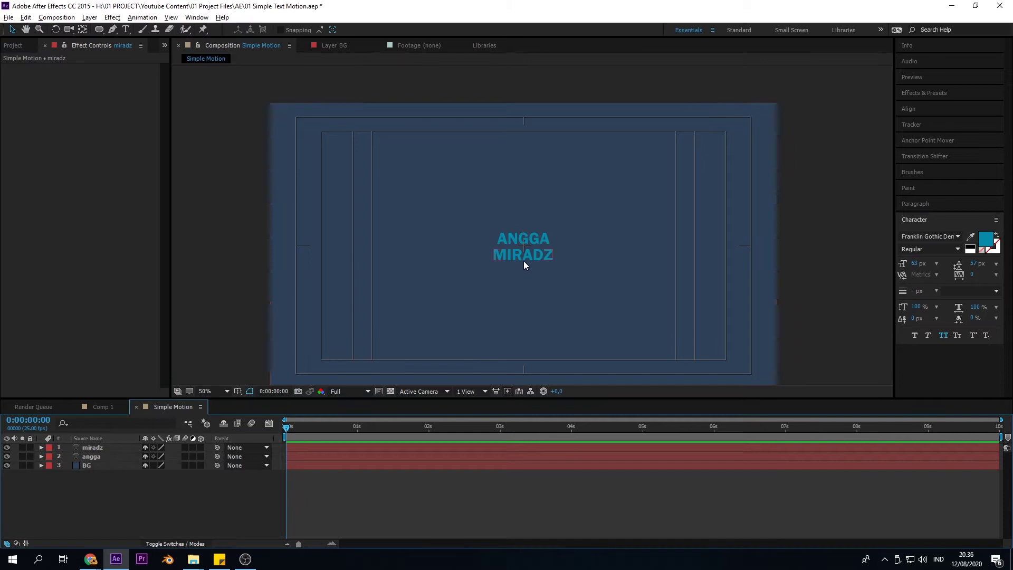
{"action": "scroll", "coordinate": [531, 270], "scroll_direction": "up", "scroll_amount": 2}
{"action": "left_click", "coordinate": [532, 259]}
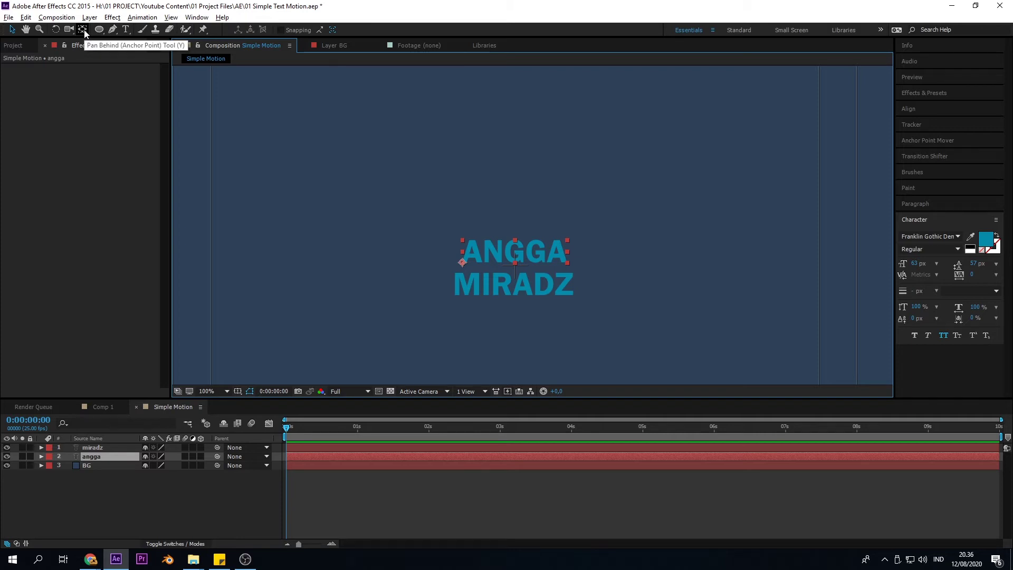
Centre the anchor points of ANGGA and MIRADZ on their words with the Pan Behind tool
{"action": "key", "text": "y"}
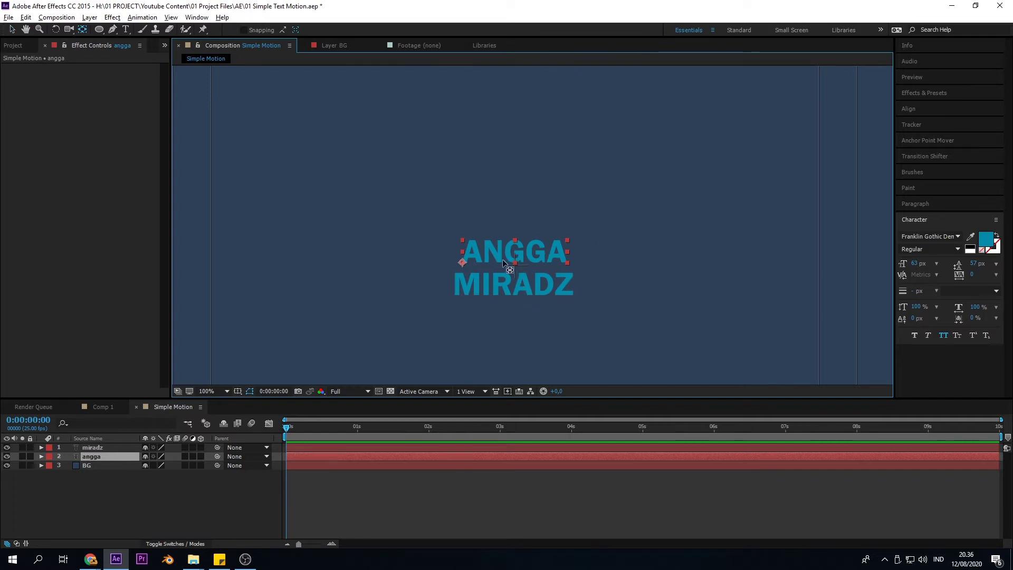
{"action": "key", "text": "period"}
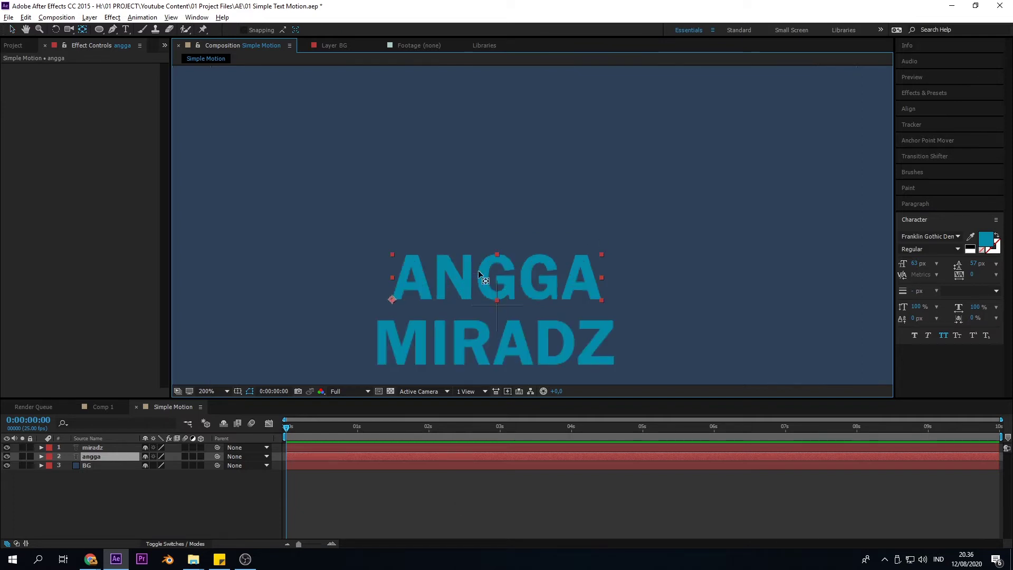
{"action": "scroll", "coordinate": [479, 273], "scroll_direction": "down", "scroll_amount": 3}
{"action": "key", "text": "period"}
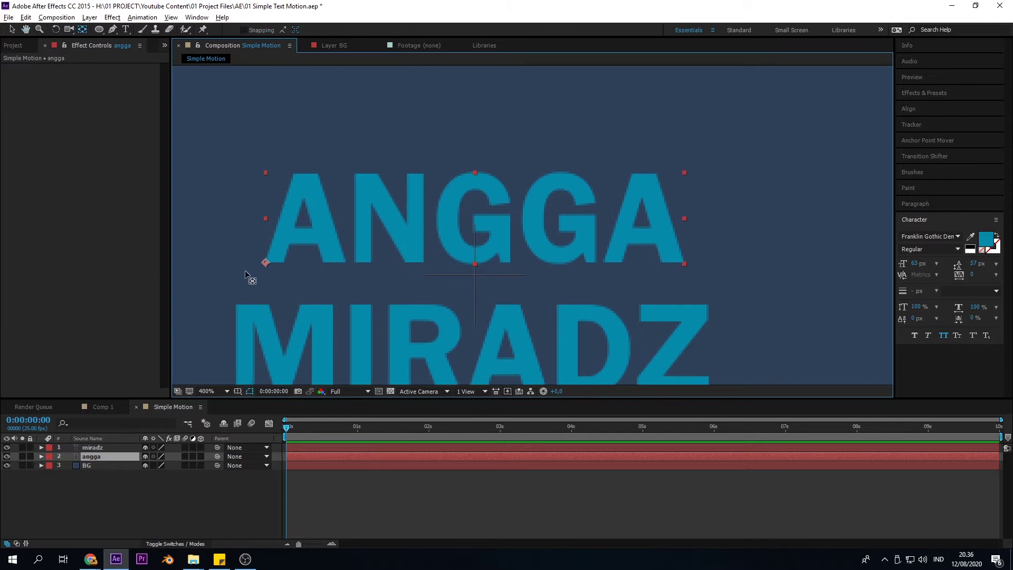
{"action": "left_click_drag", "start_coordinate": [266, 262], "coordinate": [475, 223]}
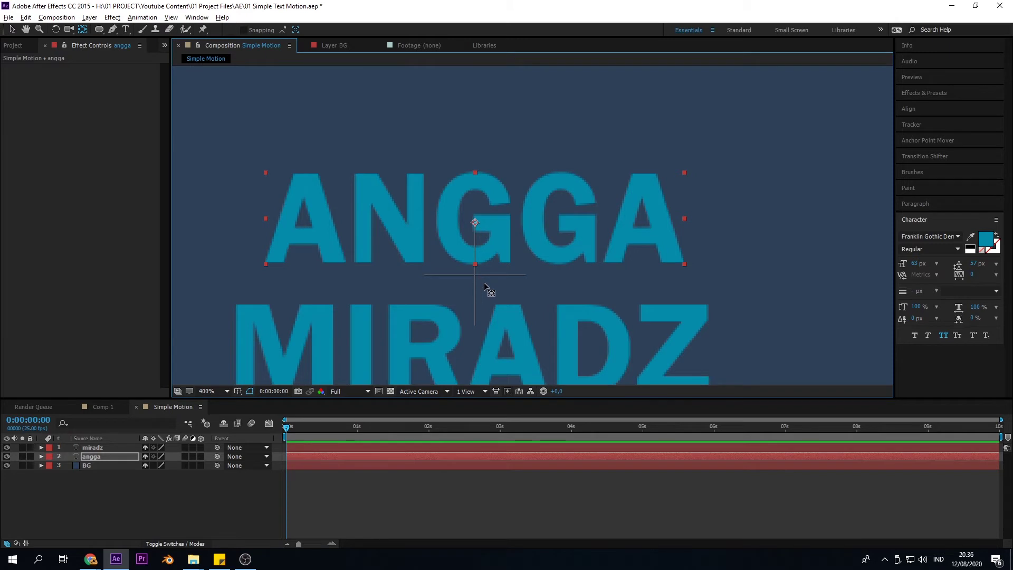
{"action": "scroll", "coordinate": [489, 292], "scroll_direction": "down", "scroll_amount": 2}
{"action": "left_click", "coordinate": [523, 239]}
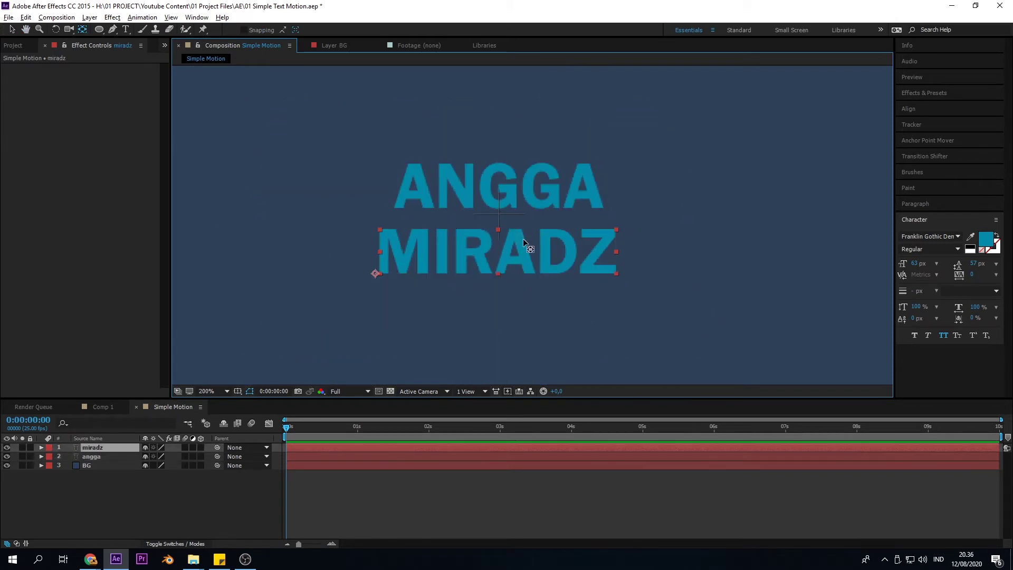
{"action": "left_click_drag", "start_coordinate": [375, 274], "coordinate": [498, 251]}
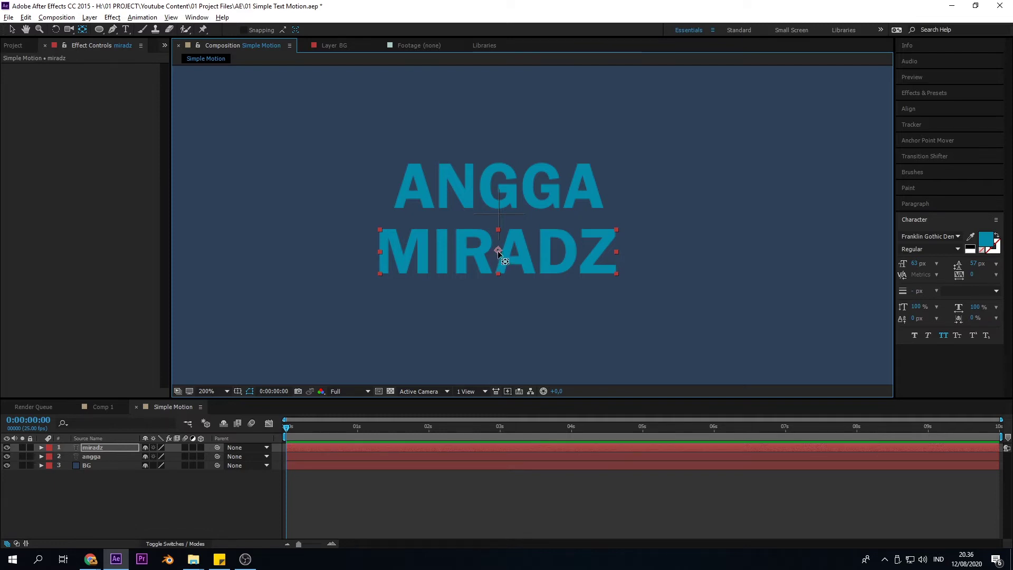
{"action": "scroll", "coordinate": [527, 238], "scroll_direction": "down", "scroll_amount": 2}
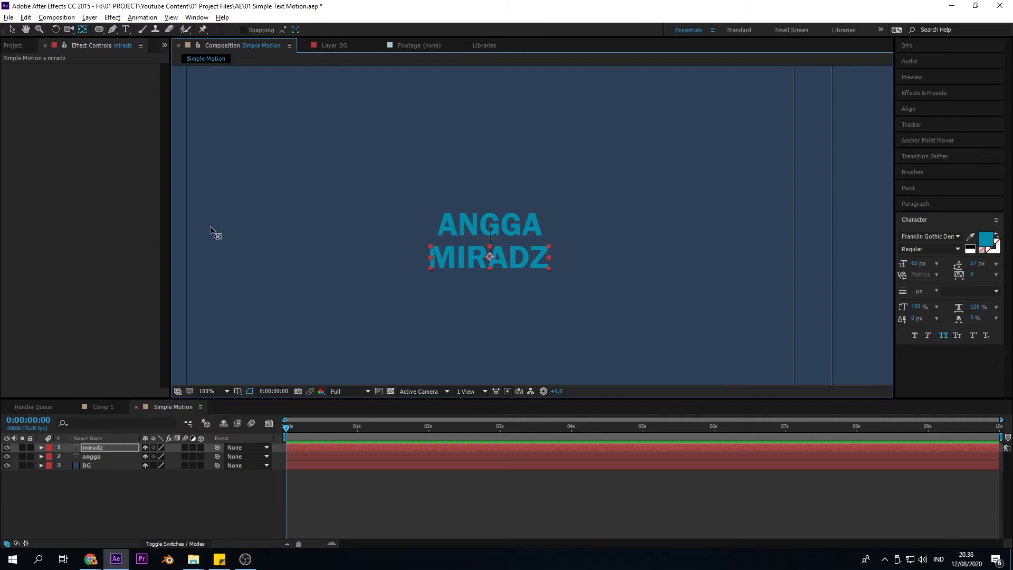
{"action": "left_click", "coordinate": [14, 29]}
Centre the view and select both the angga and miradz layers together
{"action": "scroll", "coordinate": [578, 281], "scroll_direction": "down", "scroll_amount": 2}
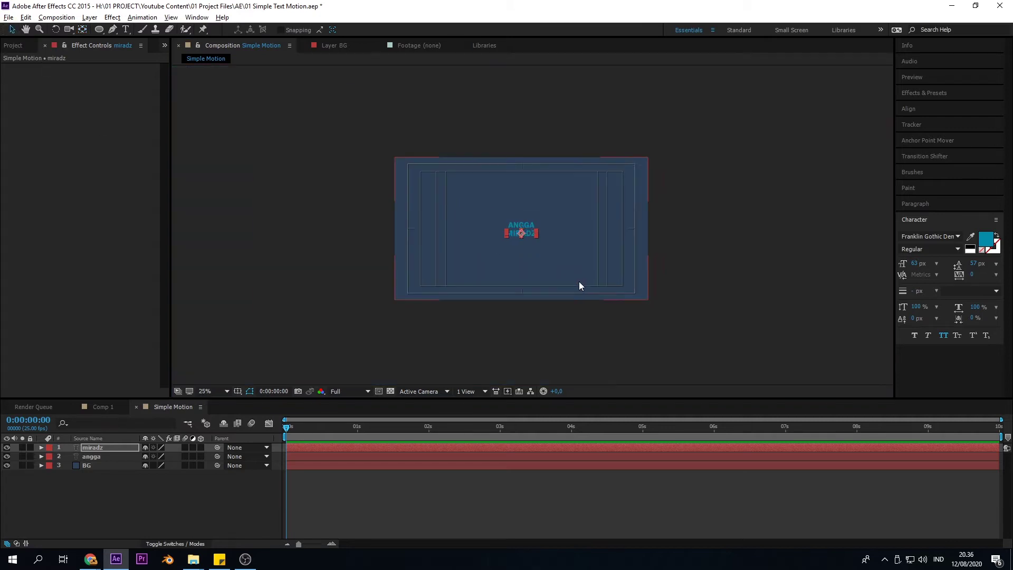
{"action": "scroll", "coordinate": [495, 243], "scroll_direction": "up", "scroll_amount": 1}
{"action": "left_click_drag", "start_coordinate": [550, 243], "coordinate": [606, 253]}
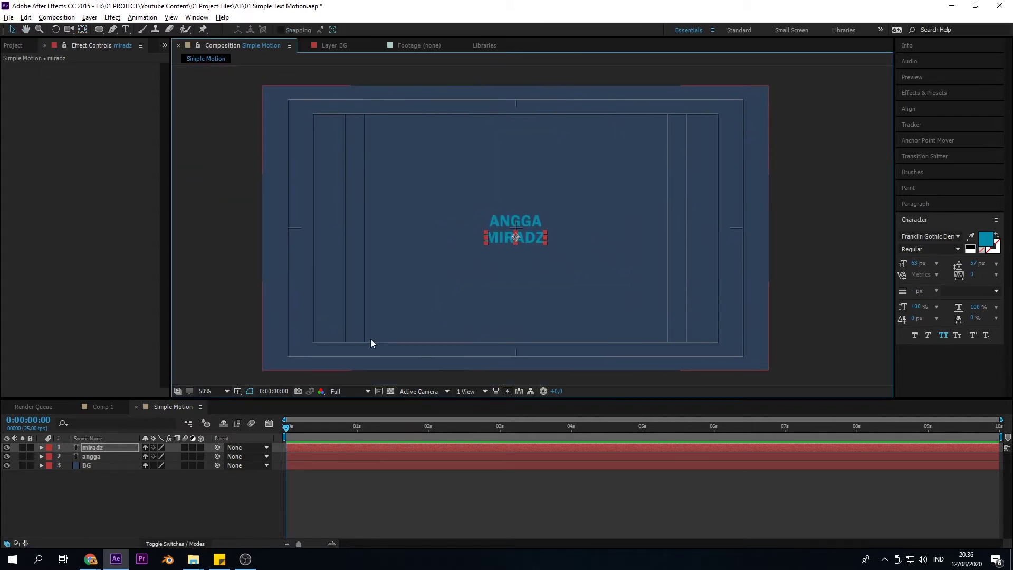
{"action": "left_click", "coordinate": [97, 457]}
{"action": "left_click", "coordinate": [97, 448]}
{"action": "left_click", "coordinate": [100, 457]}
{"action": "left_click", "coordinate": [99, 449]}
{"action": "left_click", "coordinate": [99, 457]}
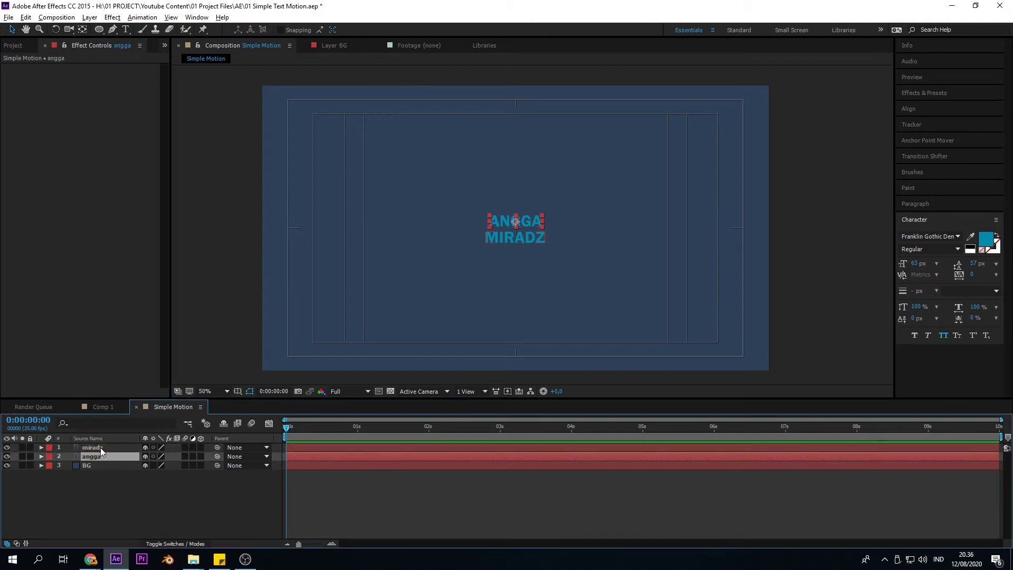
{"action": "left_click", "coordinate": [99, 448]}
{"action": "left_click", "coordinate": [97, 457], "text": "shift"}
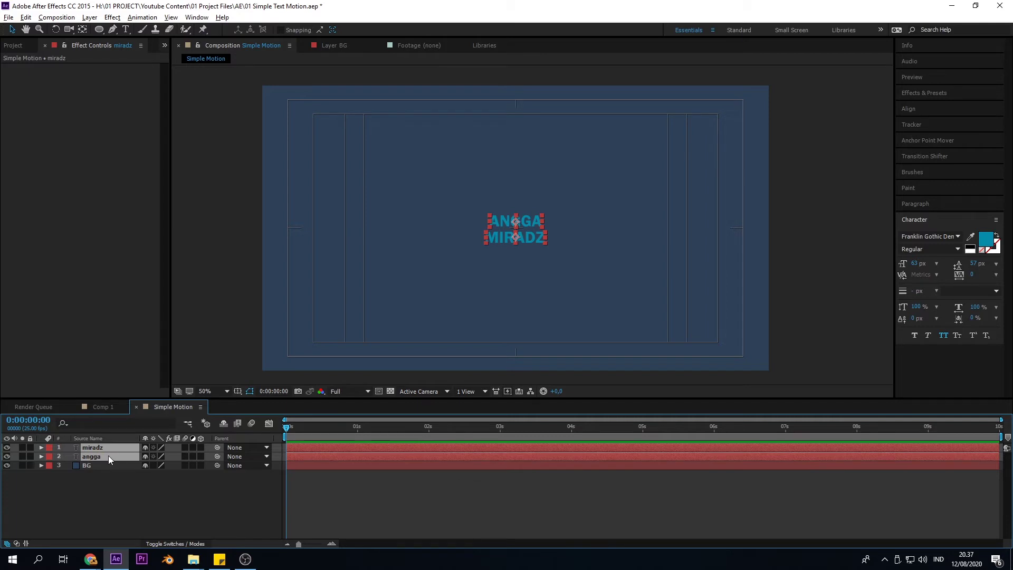
{"action": "left_click", "coordinate": [93, 473]}
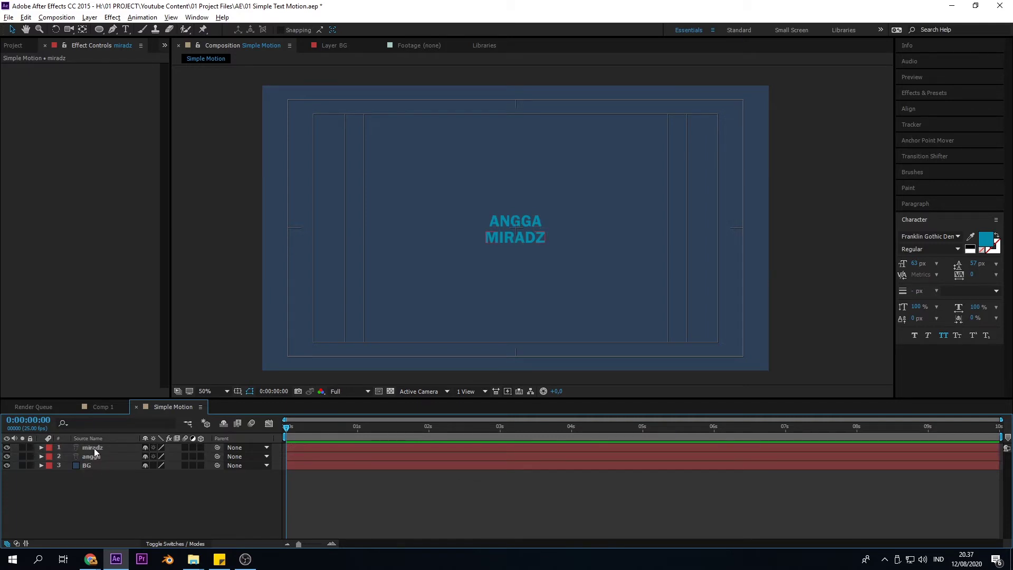
{"action": "left_click", "coordinate": [93, 448]}
{"action": "left_click", "coordinate": [94, 457], "text": "shift"}
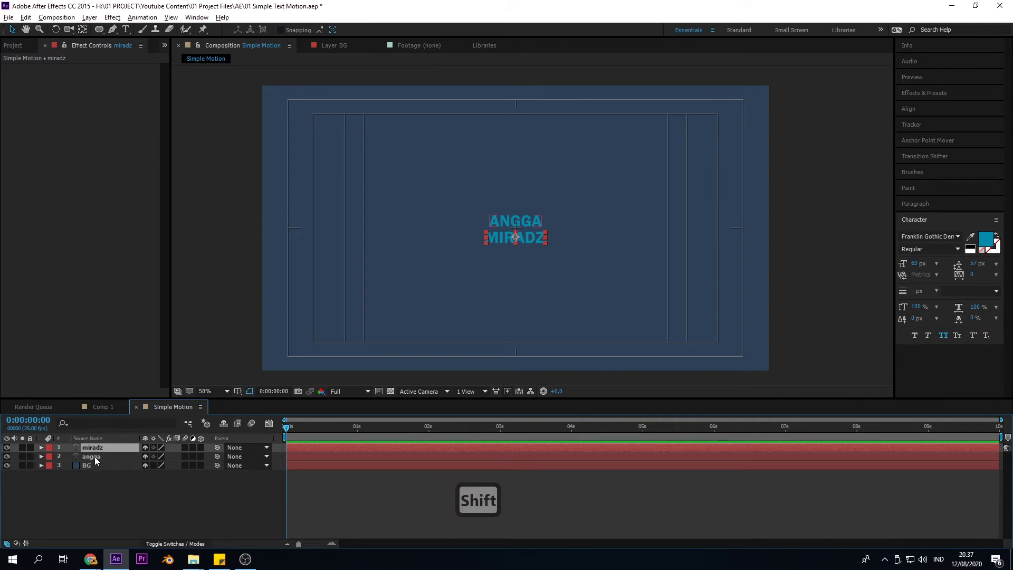
{"action": "left_click", "coordinate": [94, 457], "text": "shift"}
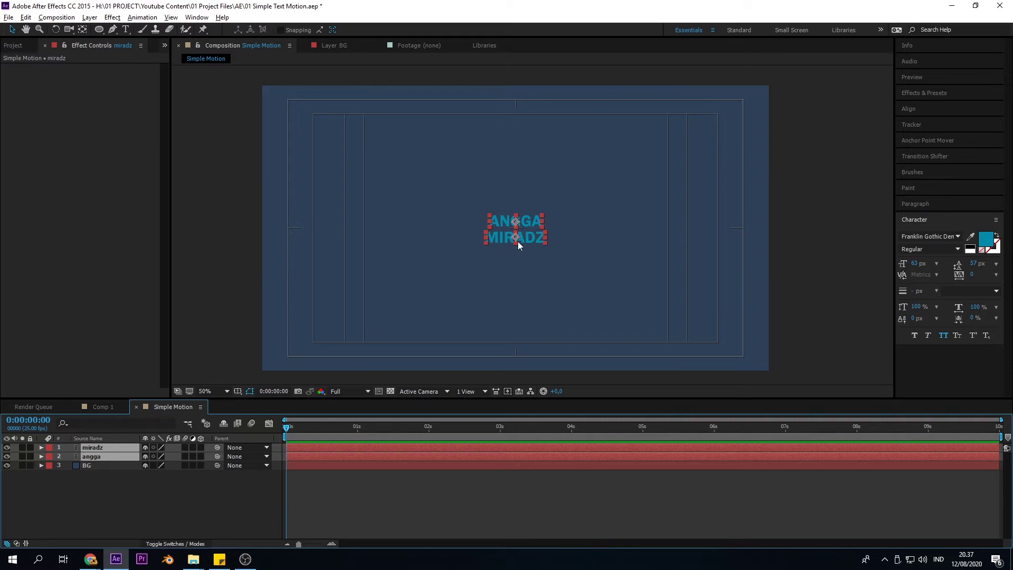
Scale both text lines up proportionally in the viewer
{"action": "key", "text": "period"}
{"action": "key", "text": "comma"}
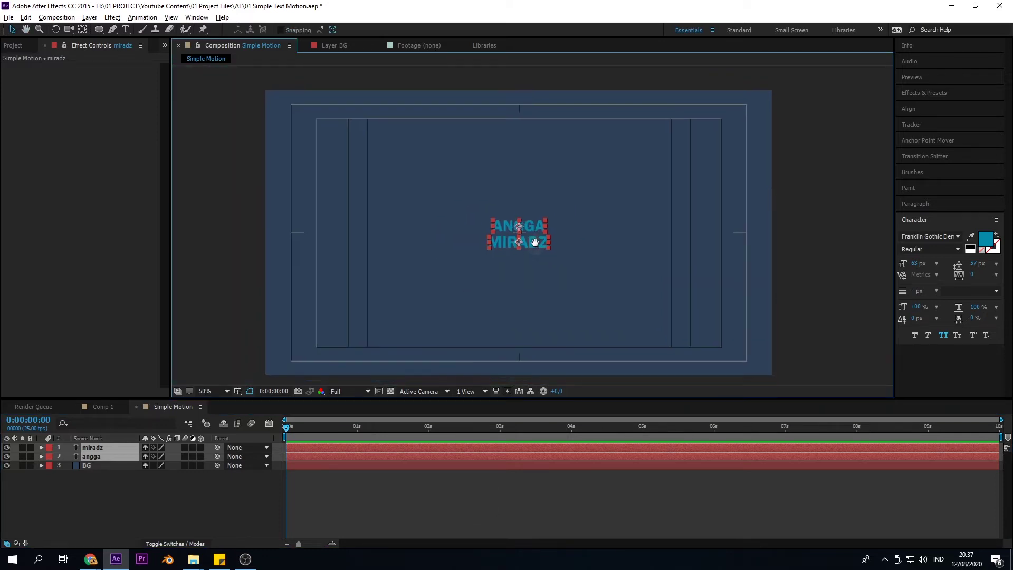
{"action": "left_click_drag", "start_coordinate": [546, 219], "coordinate": [585, 211]}
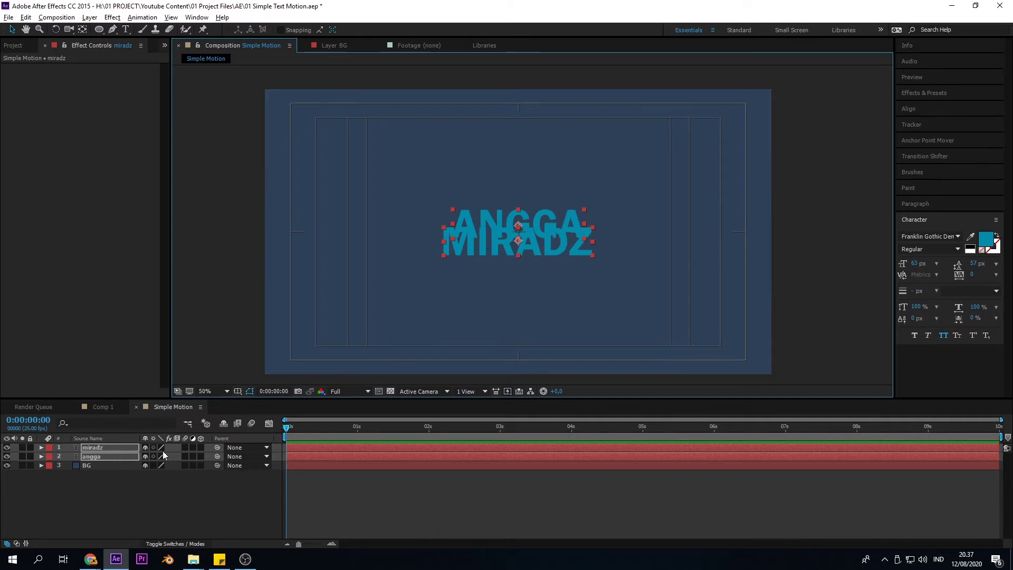
Move ANGGA straight up above MIRADZ
{"action": "left_click", "coordinate": [106, 480]}
{"action": "left_click", "coordinate": [106, 457]}
{"action": "left_click_drag", "start_coordinate": [551, 218], "coordinate": [552, 202]}
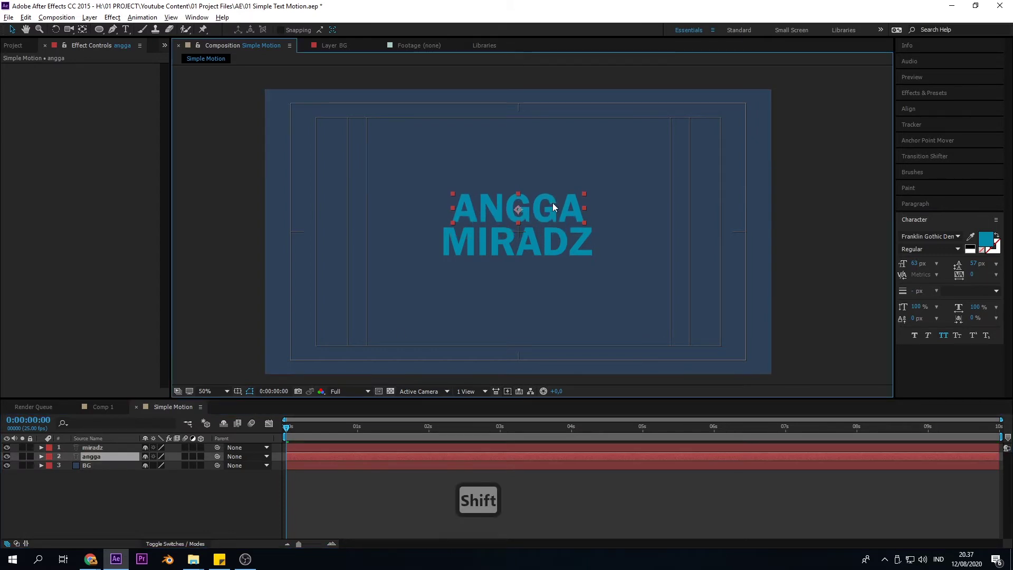
Shift both text lines down together to recentre the pair, then reselect both
{"action": "left_click", "coordinate": [552, 236], "text": "shift"}
{"action": "left_click_drag", "start_coordinate": [550, 238], "coordinate": [548, 240]}
{"action": "left_click", "coordinate": [559, 480]}
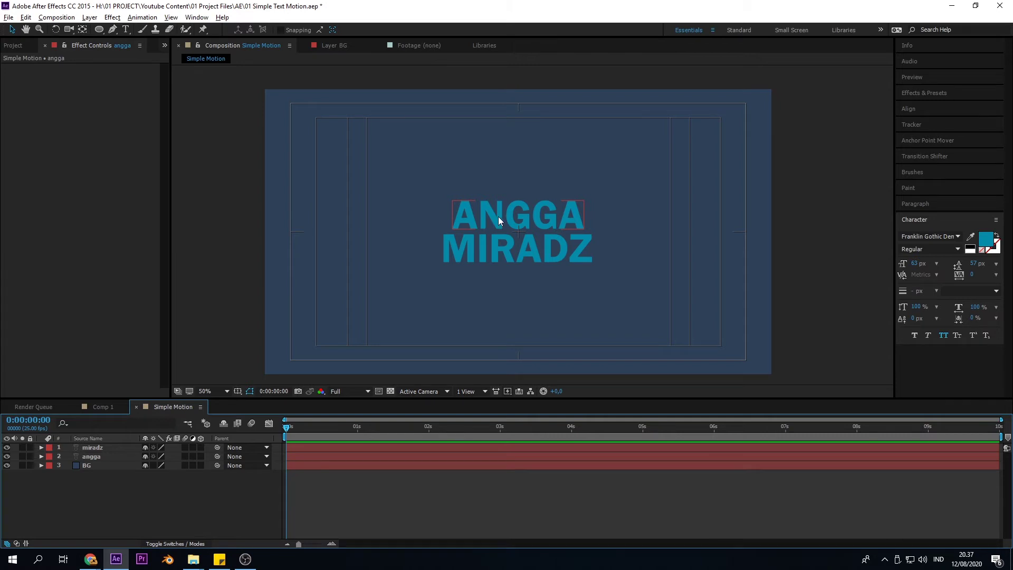
{"action": "left_click", "coordinate": [555, 217]}
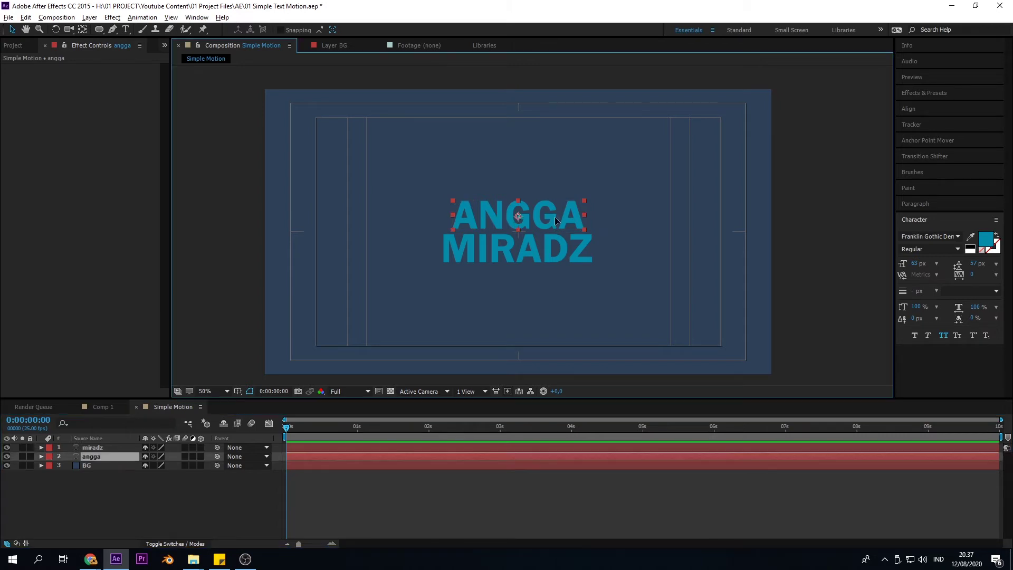
{"action": "left_click", "coordinate": [548, 246], "text": "shift"}
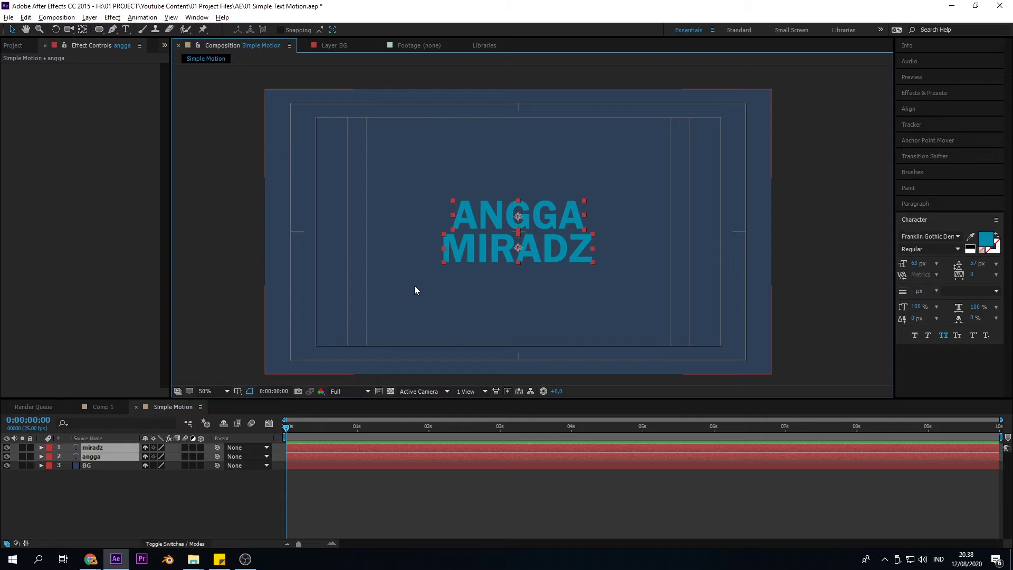
Switch to Chrome and load coolors.co in a new tab
{"action": "key", "text": "alt+Tab"}
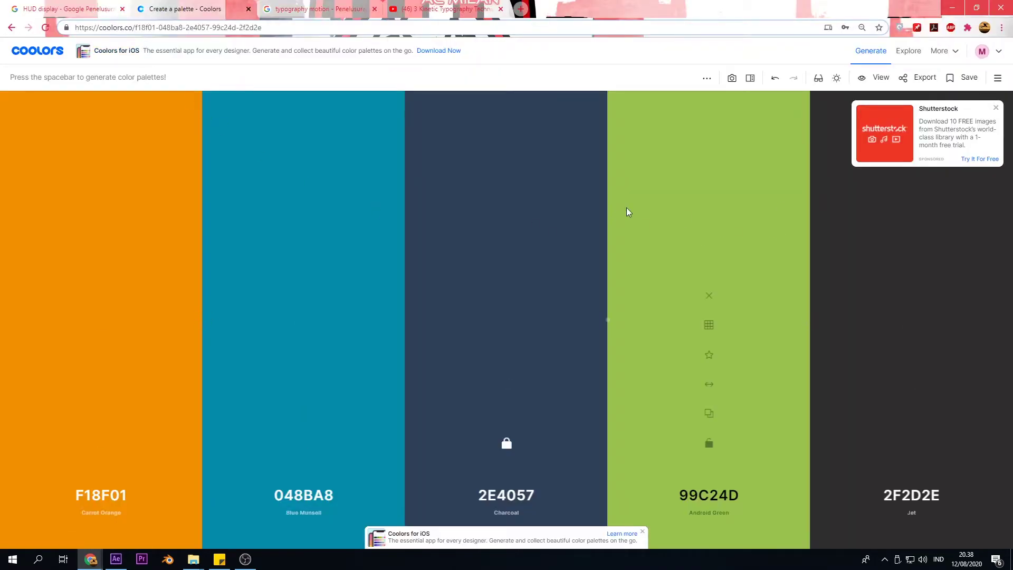
{"action": "left_click", "coordinate": [520, 9]}
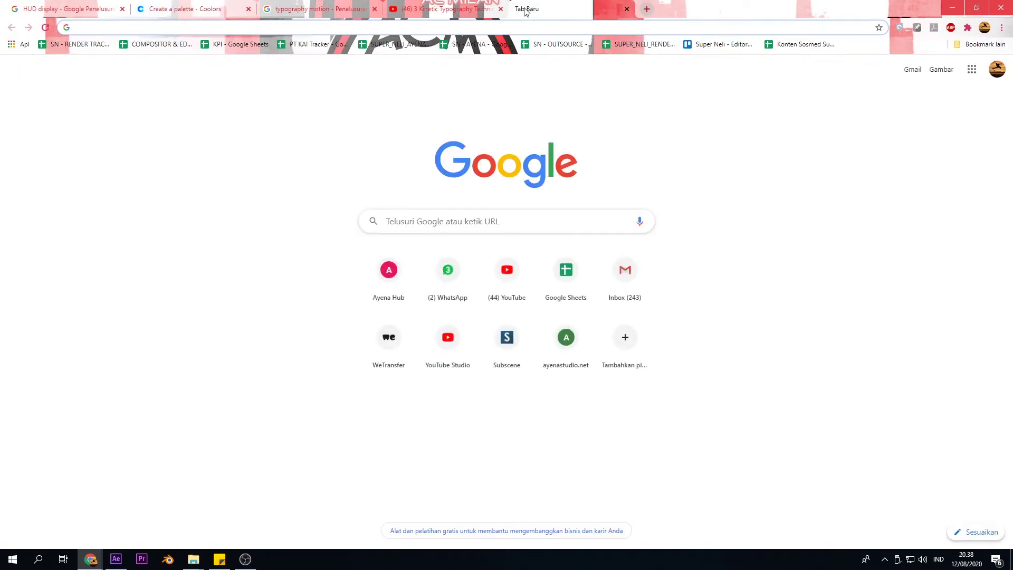
{"action": "type", "text": "coo;"}
{"action": "key", "text": "BackSpace"}
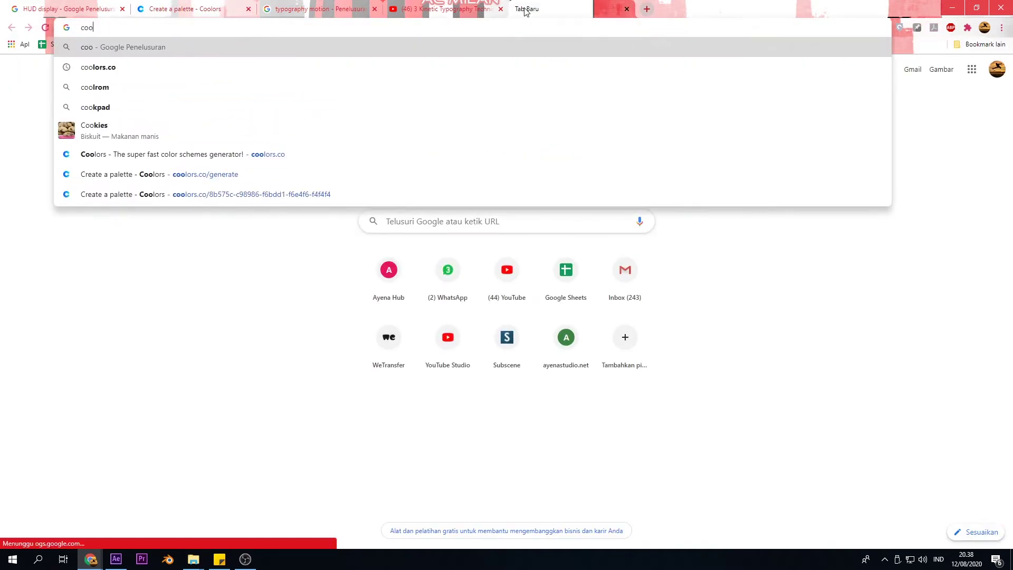
{"action": "type", "text": "lors"}
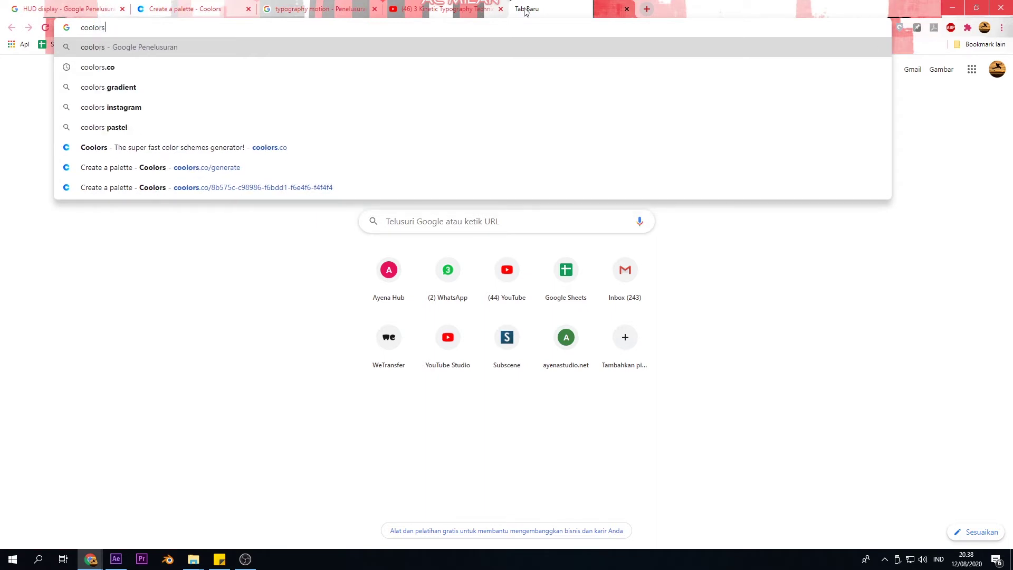
{"action": "type", "text": ".co"}
{"action": "key", "text": "Return"}
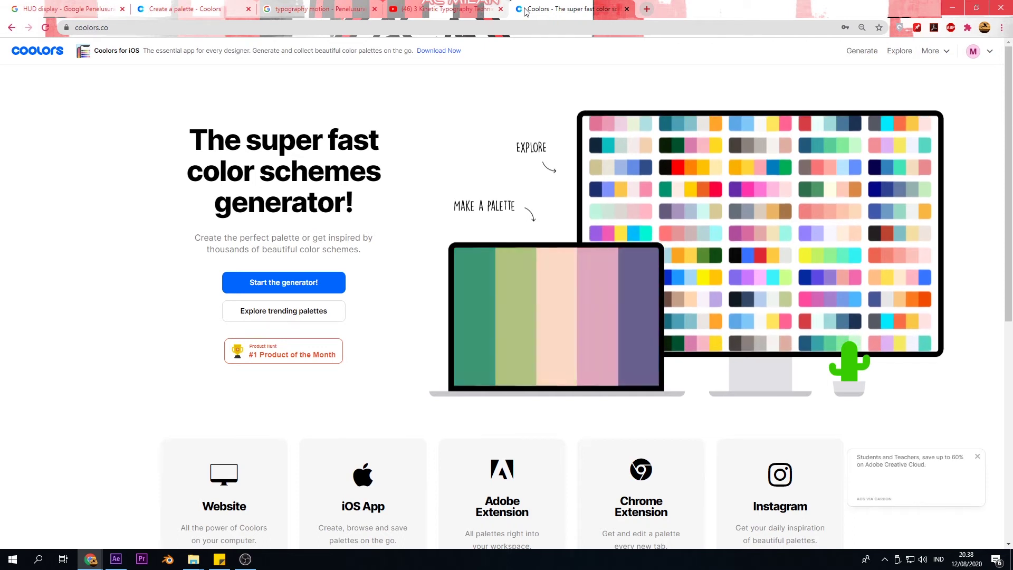
{"action": "scroll", "coordinate": [563, 169], "scroll_direction": "down", "scroll_amount": 4}
{"action": "scroll", "coordinate": [563, 169], "scroll_direction": "up", "scroll_amount": 3}
{"action": "scroll", "coordinate": [563, 169], "scroll_direction": "down", "scroll_amount": 3}
{"action": "scroll", "coordinate": [563, 170], "scroll_direction": "up", "scroll_amount": 4}
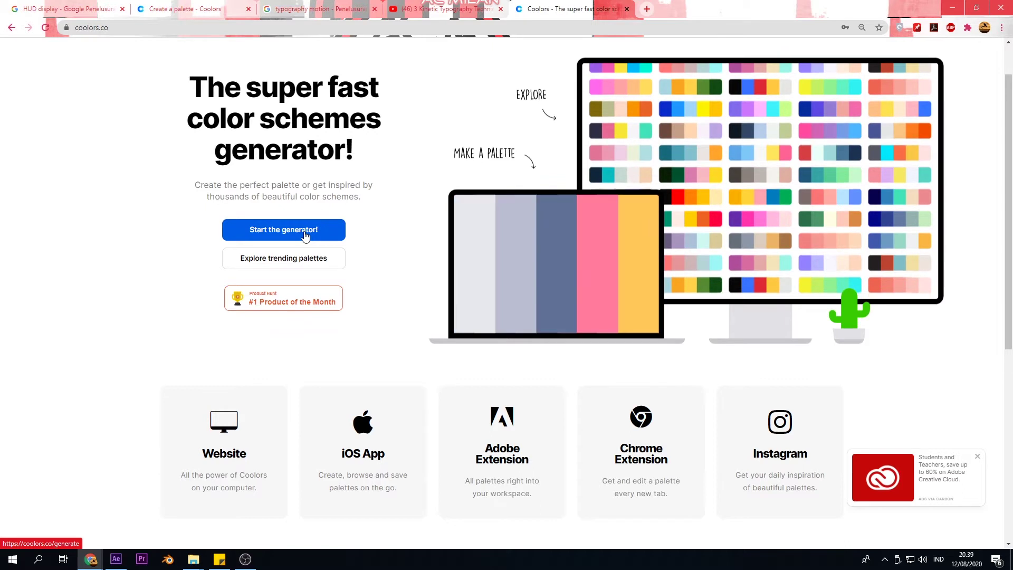
Start the Coolors generator and cycle palettes to the one with navy 2E4057 and green 99C24D
{"action": "left_click", "coordinate": [305, 235]}
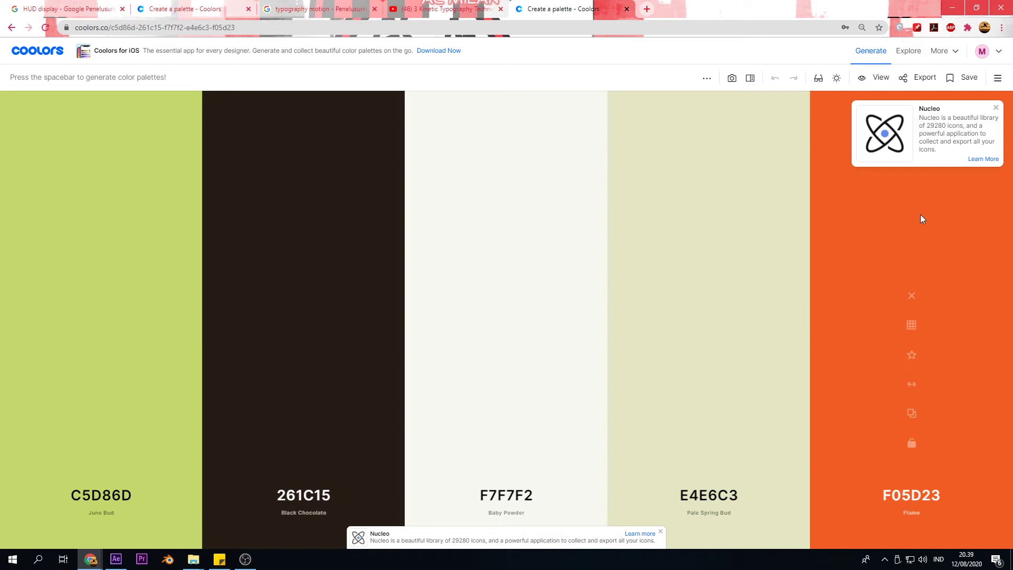
{"action": "left_click", "coordinate": [996, 108]}
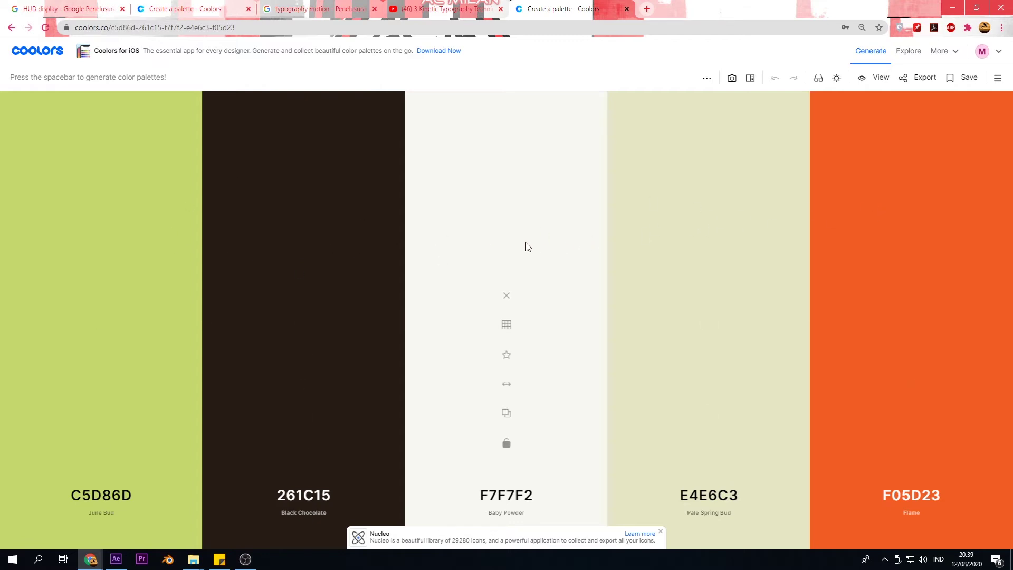
{"action": "key", "text": "space"}
{"action": "key", "text": "space"}
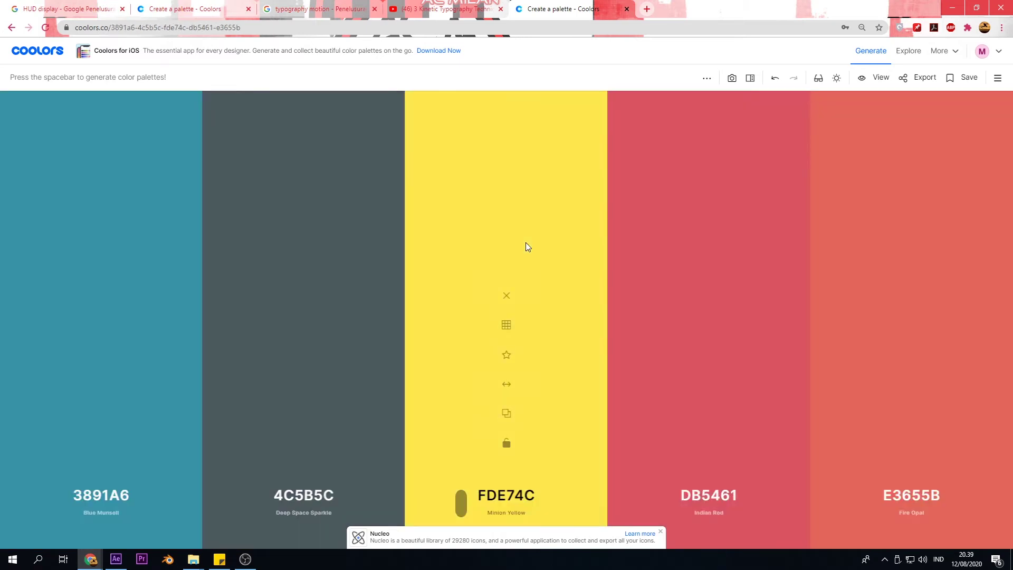
{"action": "key", "text": "space"}
{"action": "key", "text": "space"}
{"action": "key", "text": "space"}
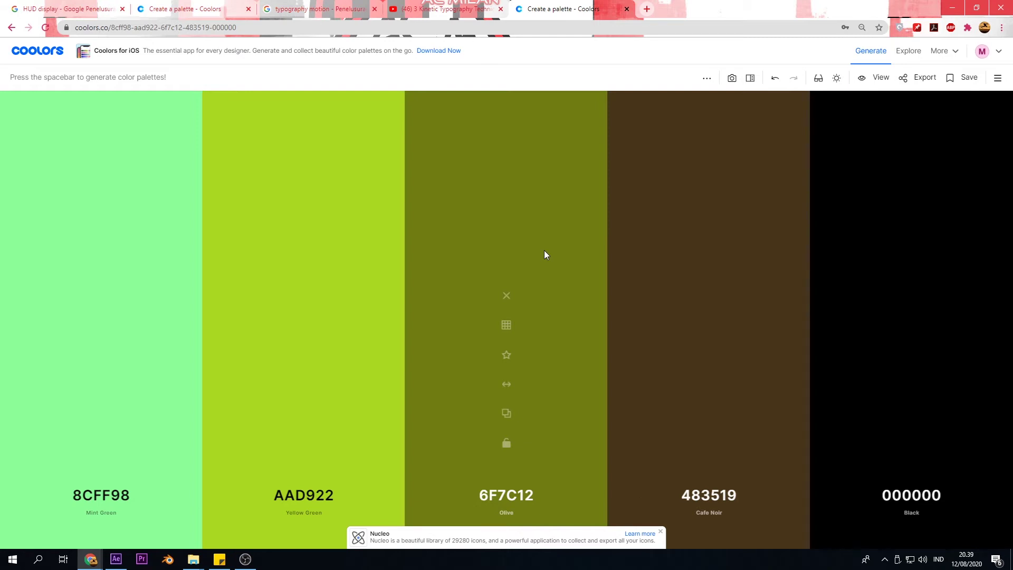
{"action": "key", "text": "space"}
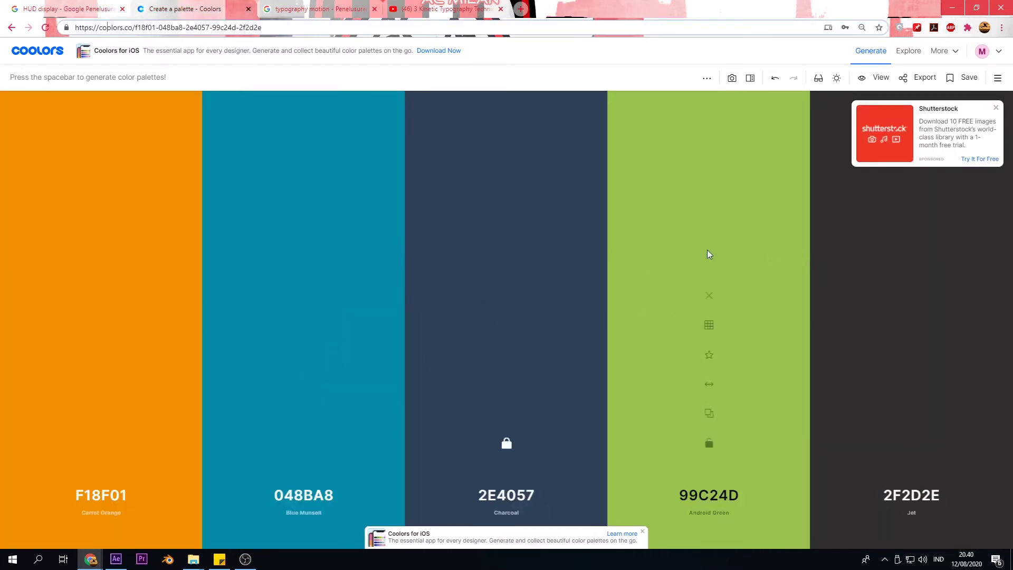
Close the Kinetic Typography YouTube tab and switch back to the After Effects composition
{"action": "middle_click", "coordinate": [439, 7]}
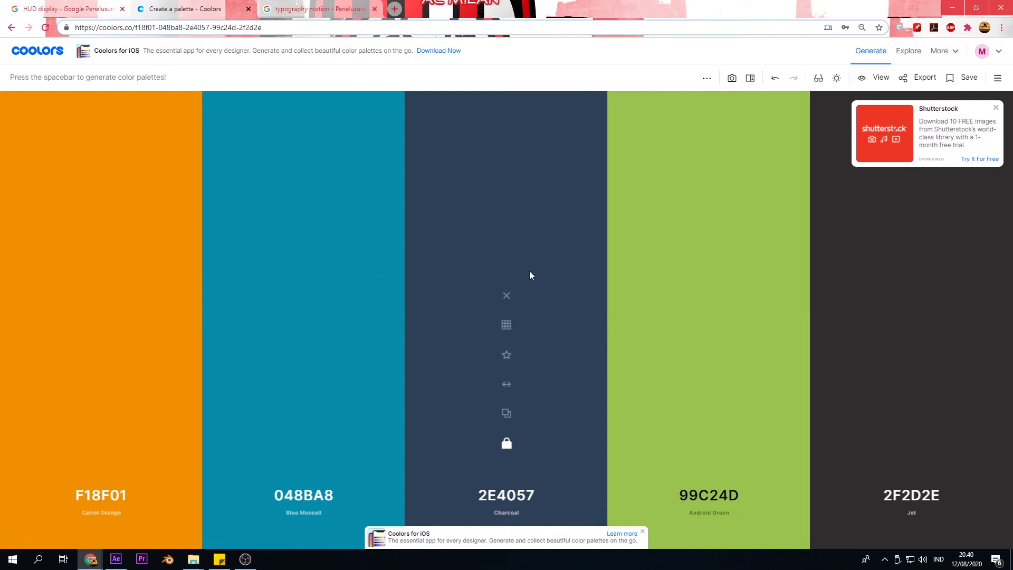
{"action": "key", "text": "alt+Tab"}
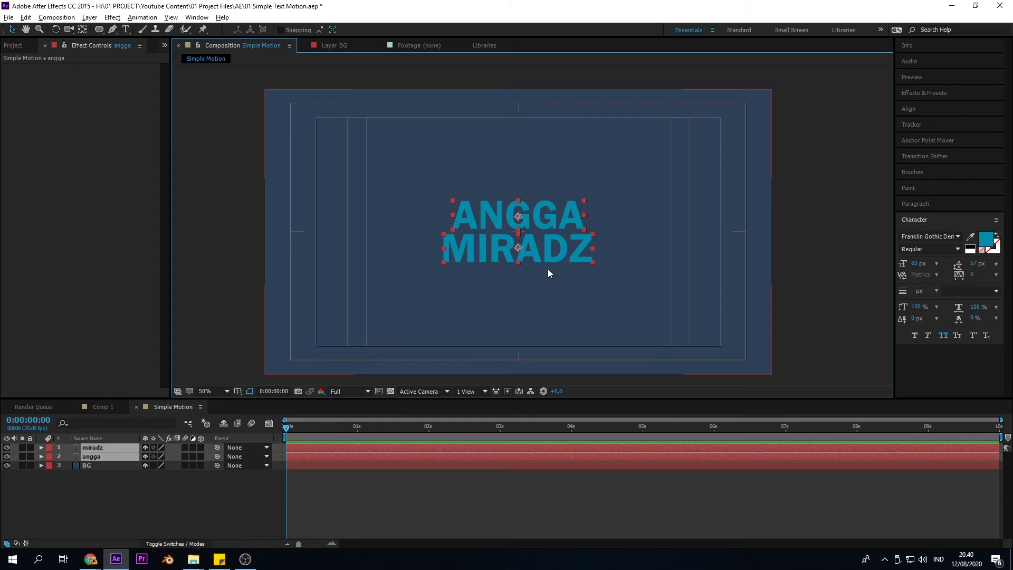
{"action": "key", "text": "alt+Tab"}
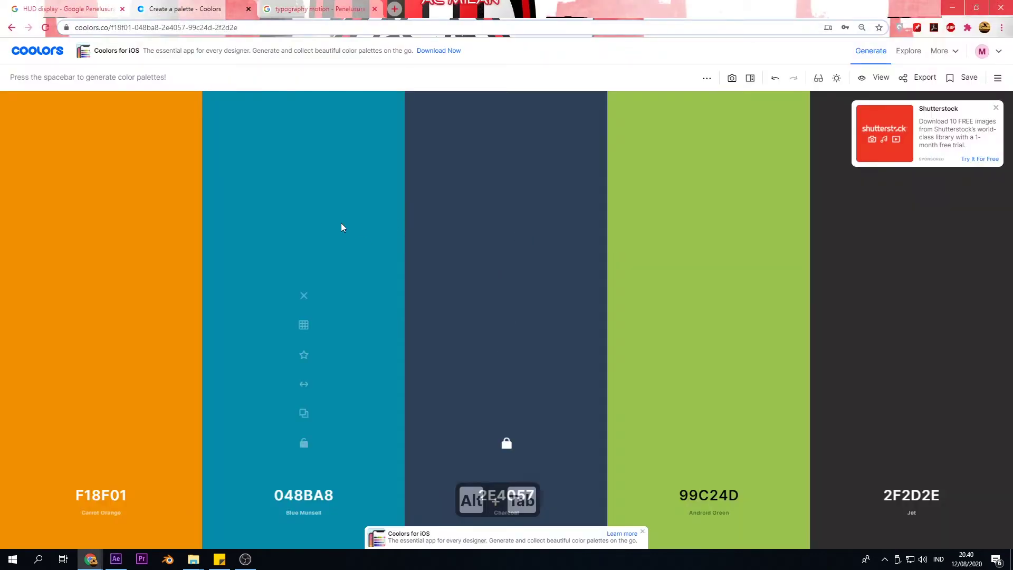
{"action": "key", "text": "alt+Tab"}
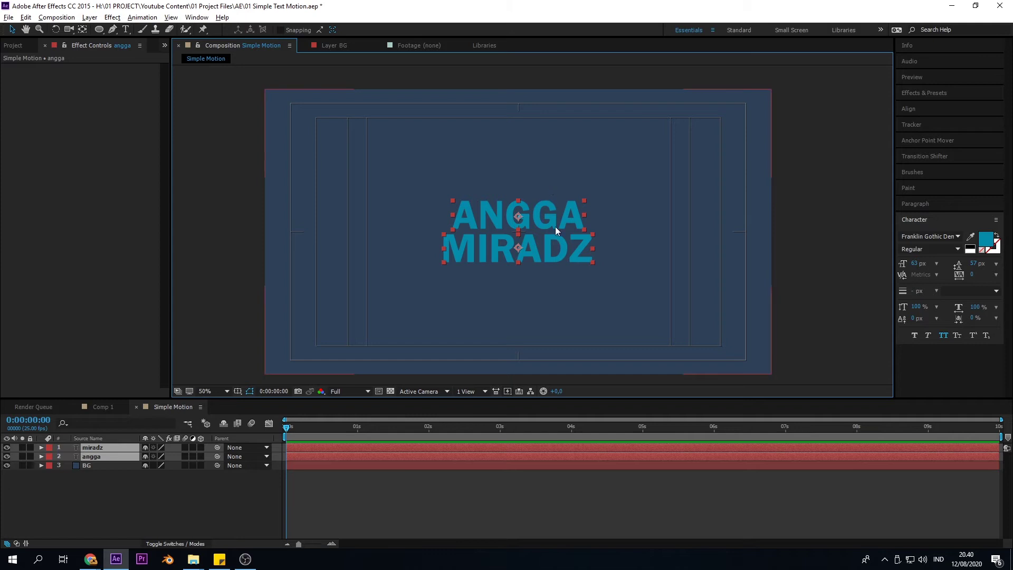
Copy the Android Green hex 99C24D from the Coolors palette and return to After Effects
{"action": "key", "text": "alt+Tab"}
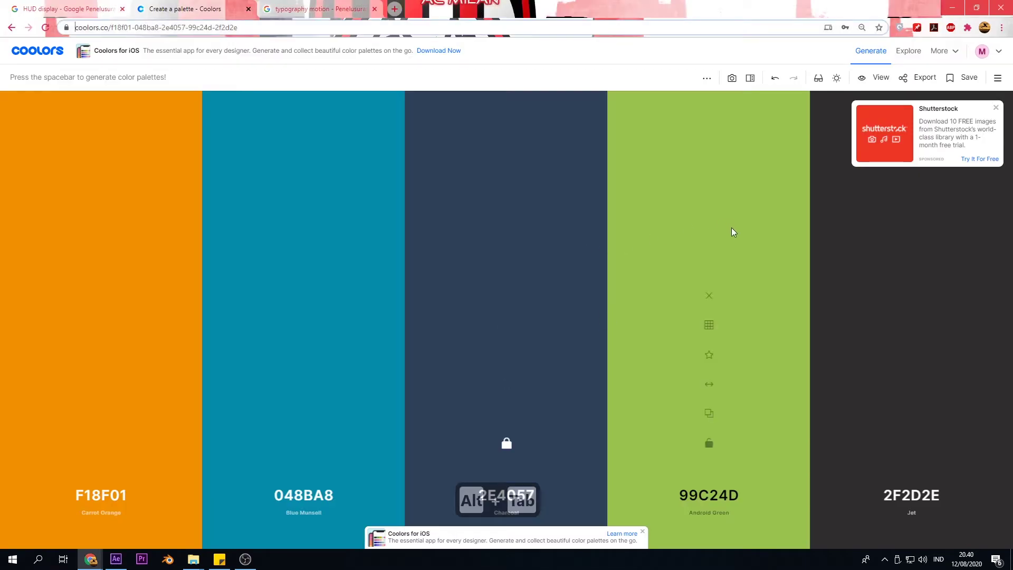
{"action": "left_click", "coordinate": [710, 418]}
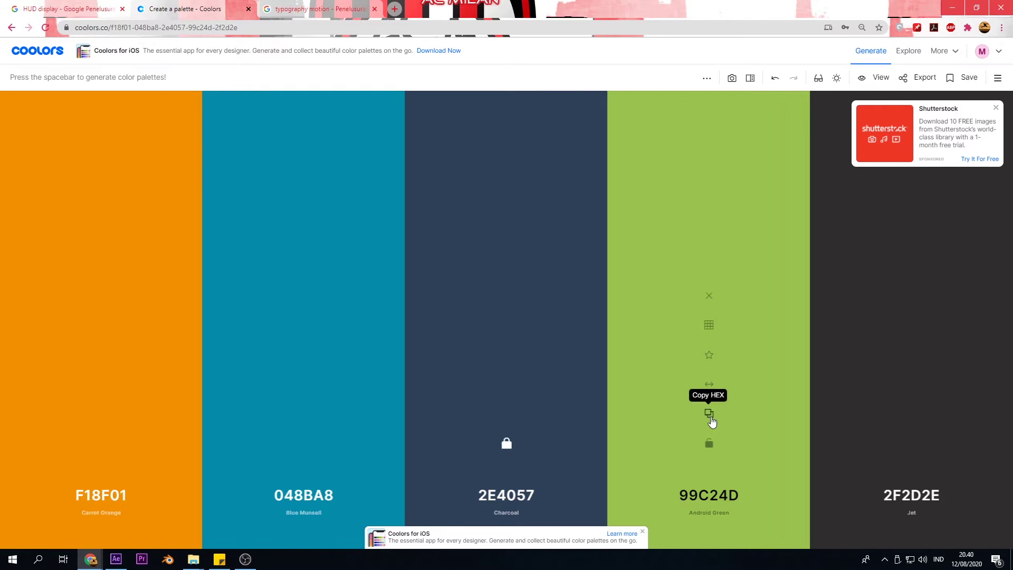
{"action": "left_click", "coordinate": [709, 414]}
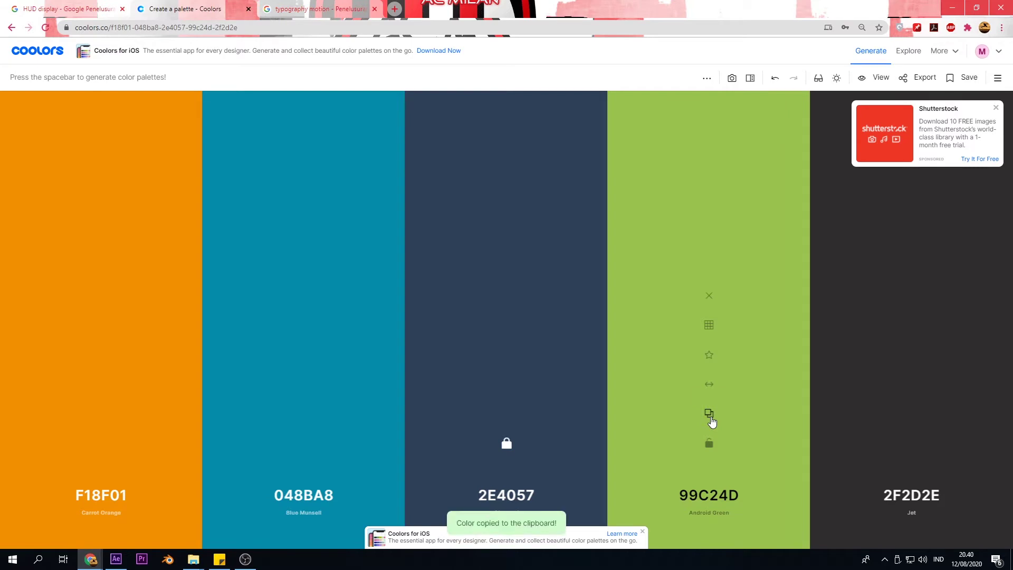
{"action": "key", "text": "alt+Tab"}
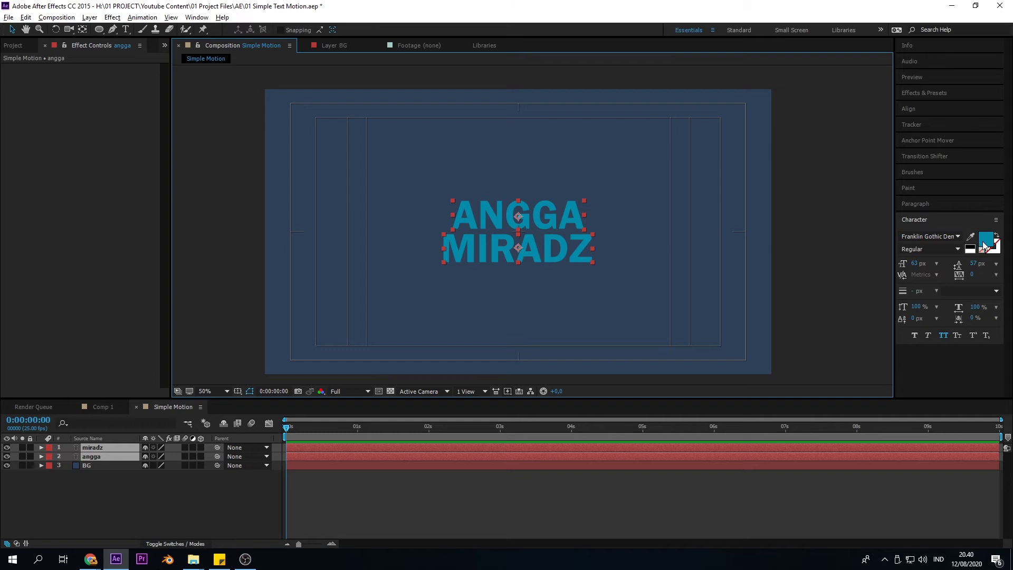
Select the angga and miradz text layers and set their fill colour to 99C24D
{"action": "left_click", "coordinate": [96, 463]}
{"action": "left_click", "coordinate": [96, 455]}
{"action": "left_click", "coordinate": [98, 450], "text": "shift"}
{"action": "left_click", "coordinate": [985, 239]}
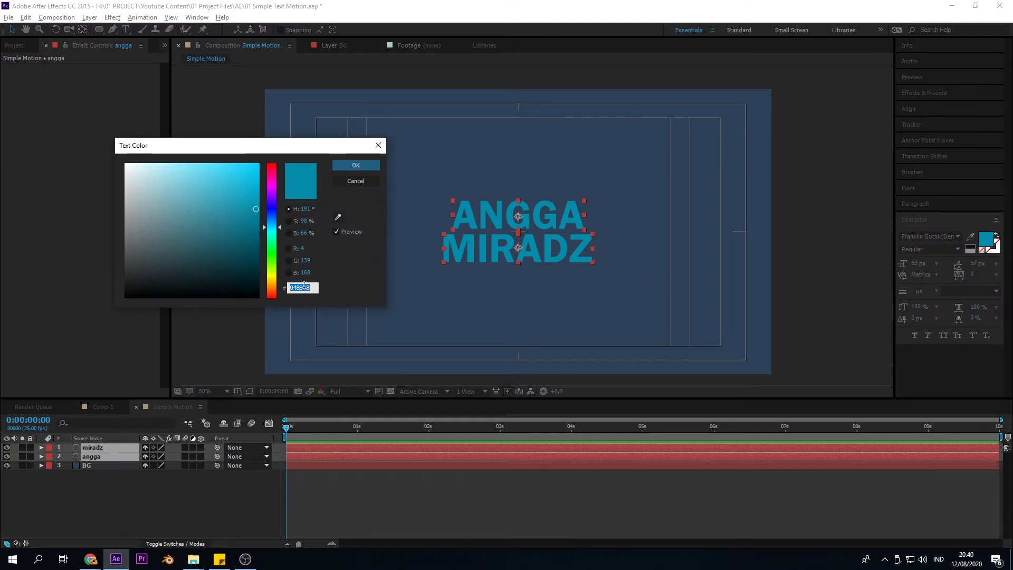
{"action": "key", "text": "ctrl"}
{"action": "key", "text": "ctrl+v"}
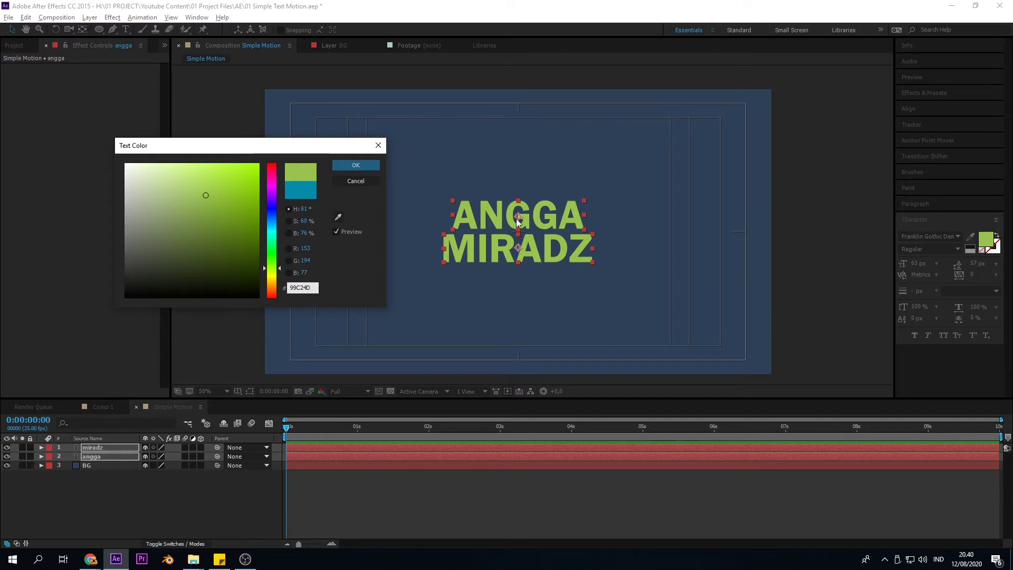
{"action": "left_click", "coordinate": [356, 165]}
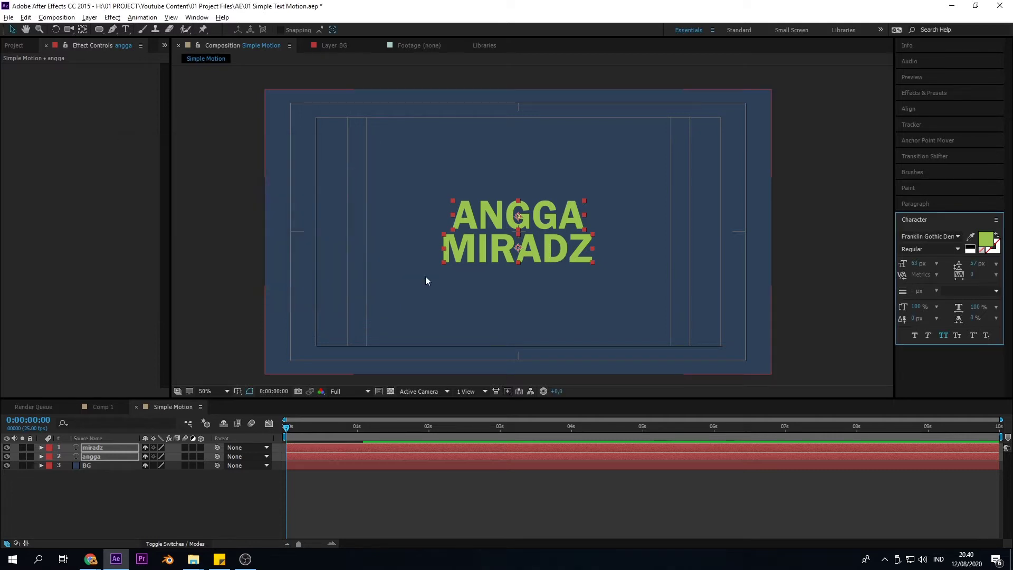
Deselect the text layers and reselect the BG layer
{"action": "left_click", "coordinate": [476, 493]}
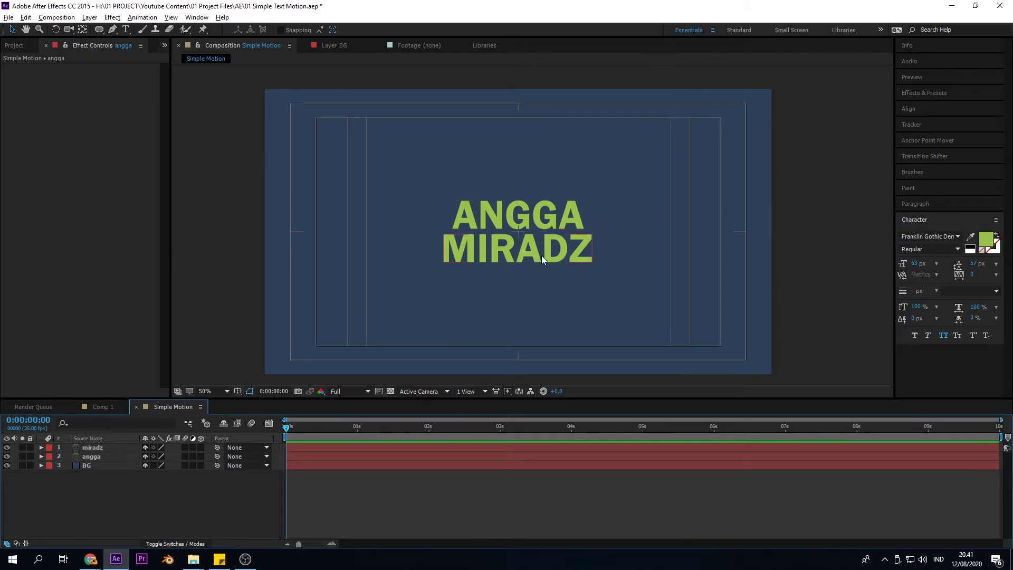
{"action": "left_click", "coordinate": [612, 248]}
{"action": "left_click", "coordinate": [105, 478]}
{"action": "left_click", "coordinate": [92, 466]}
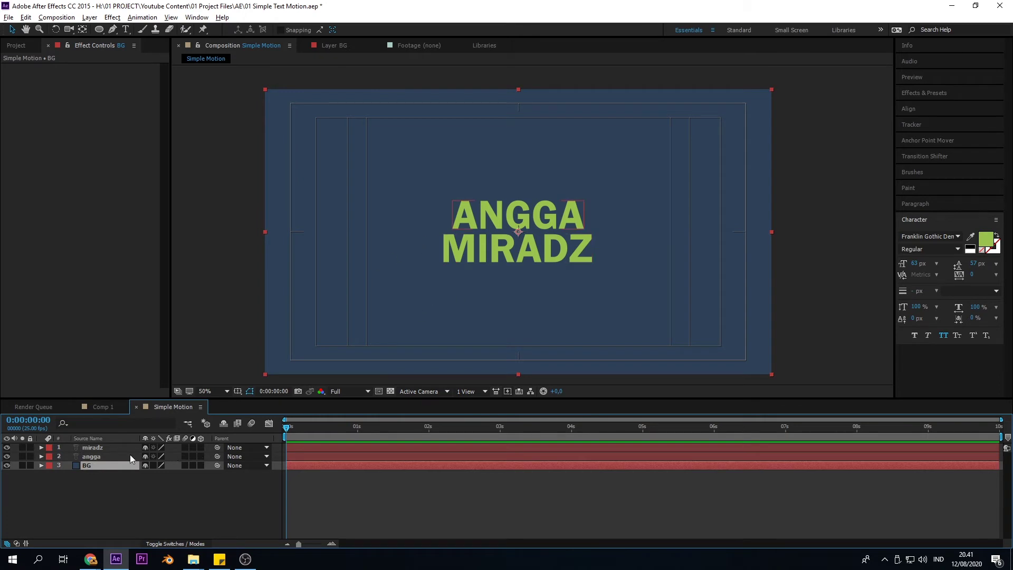
{"action": "left_click", "coordinate": [109, 454]}
{"action": "left_click", "coordinate": [102, 448]}
{"action": "left_click", "coordinate": [100, 456]}
{"action": "left_click", "coordinate": [92, 465]}
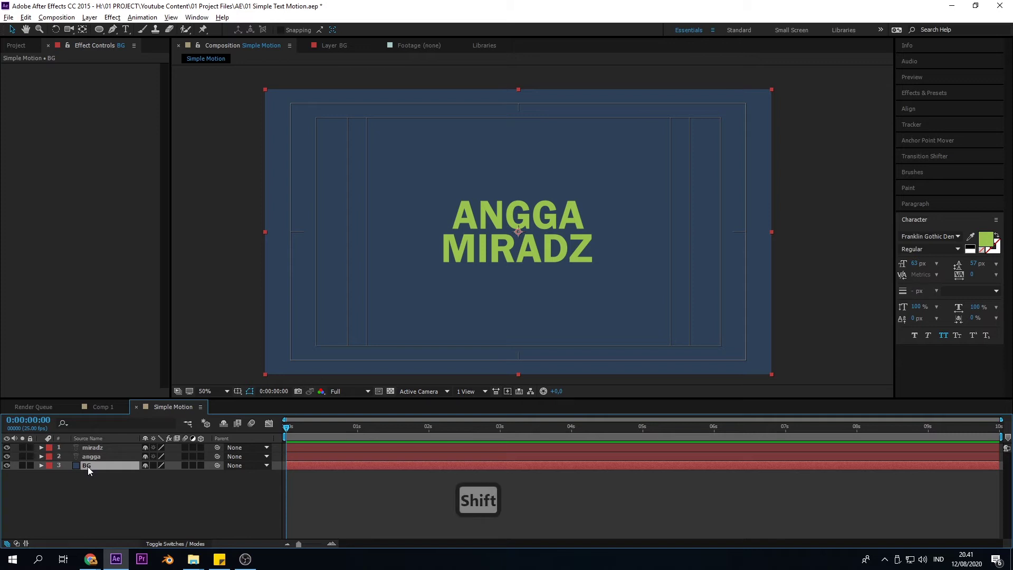
{"action": "key", "text": "ctrl+shift+y"}
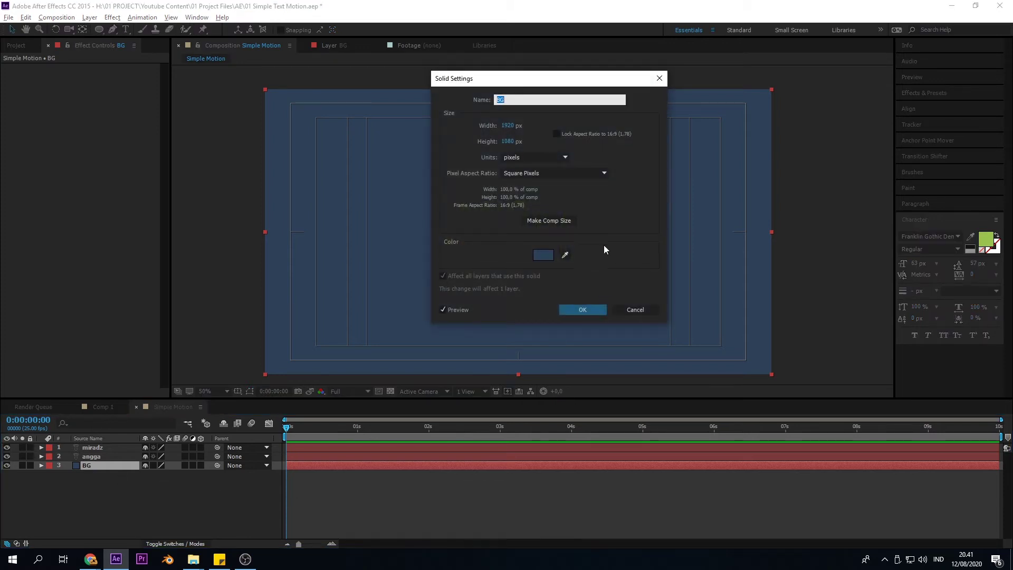
{"action": "left_click", "coordinate": [543, 255]}
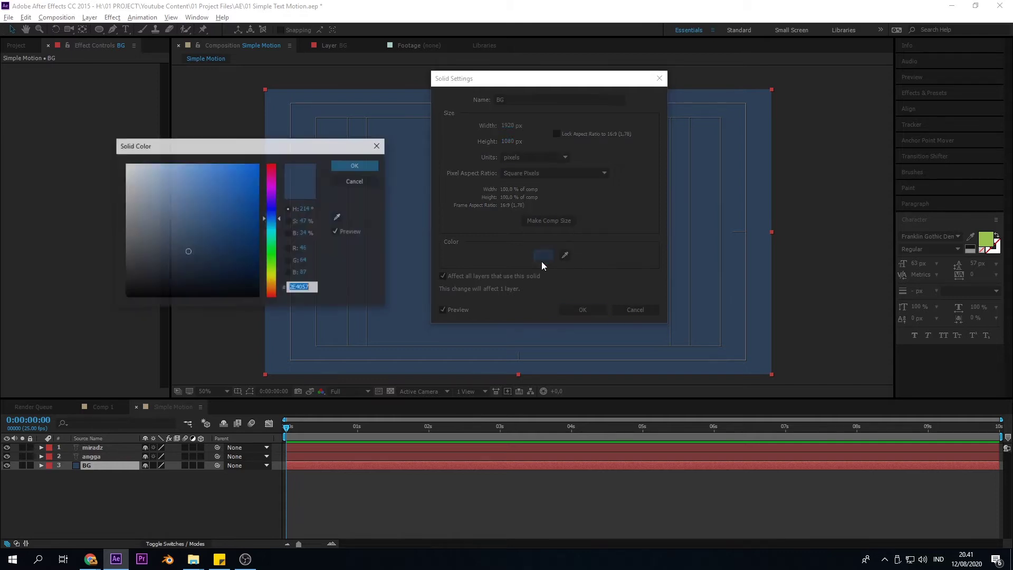
{"action": "key", "text": "alt+Tab"}
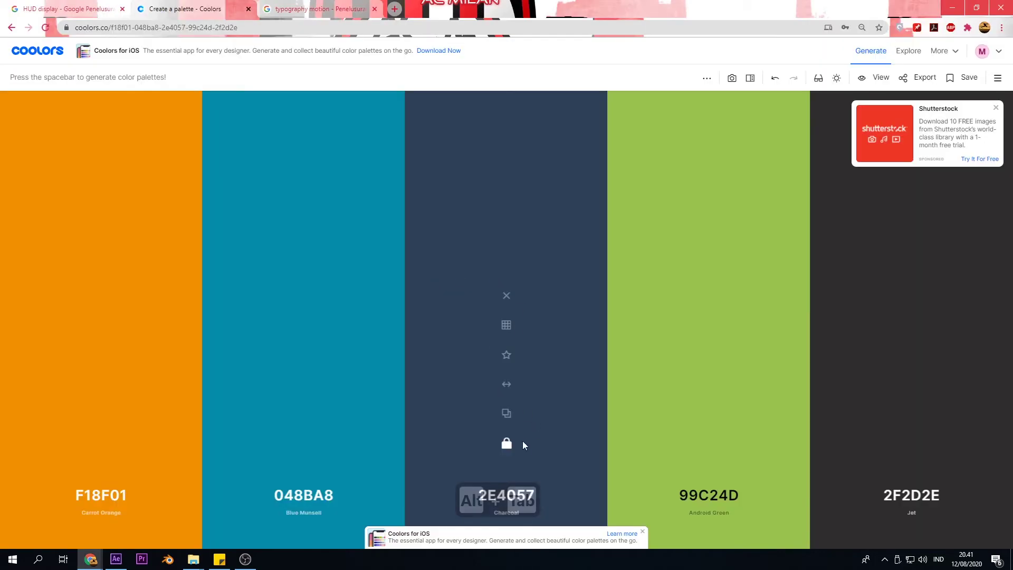
{"action": "left_click", "coordinate": [506, 413]}
{"action": "left_click", "coordinate": [506, 414]}
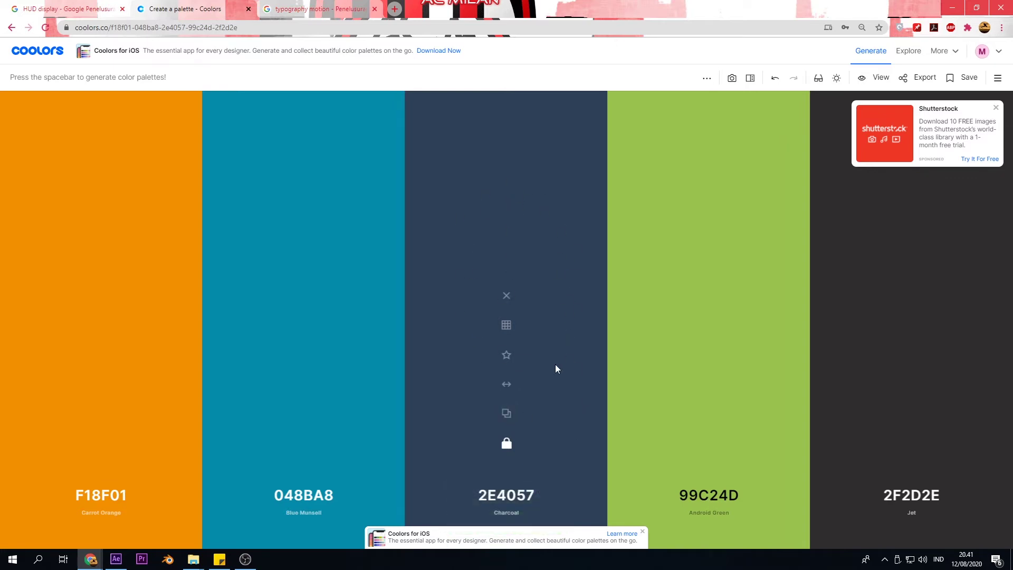
{"action": "key", "text": "alt+Tab"}
{"action": "left_click_drag", "start_coordinate": [316, 288], "coordinate": [262, 294]}
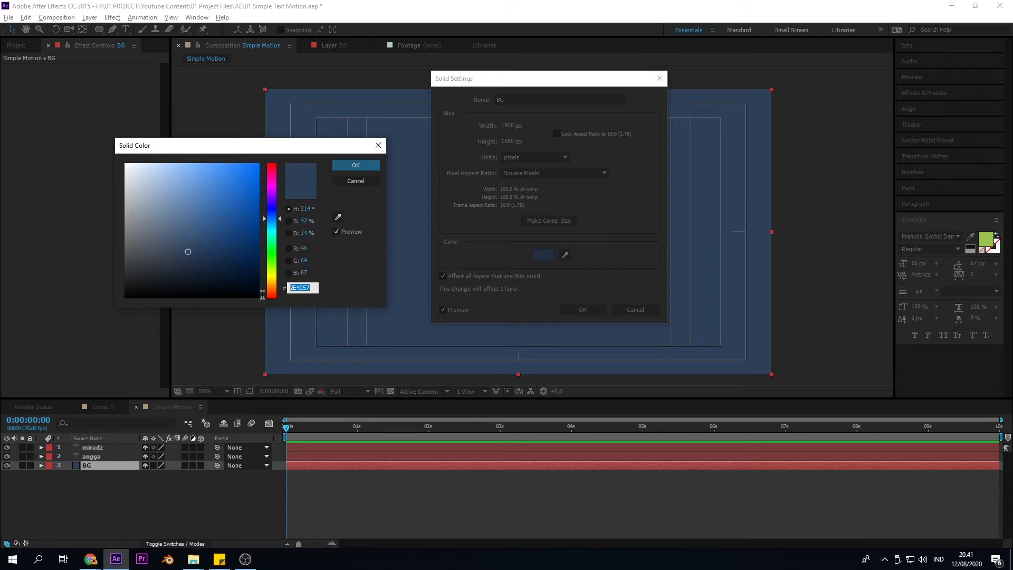
{"action": "key", "text": "ctrl+v"}
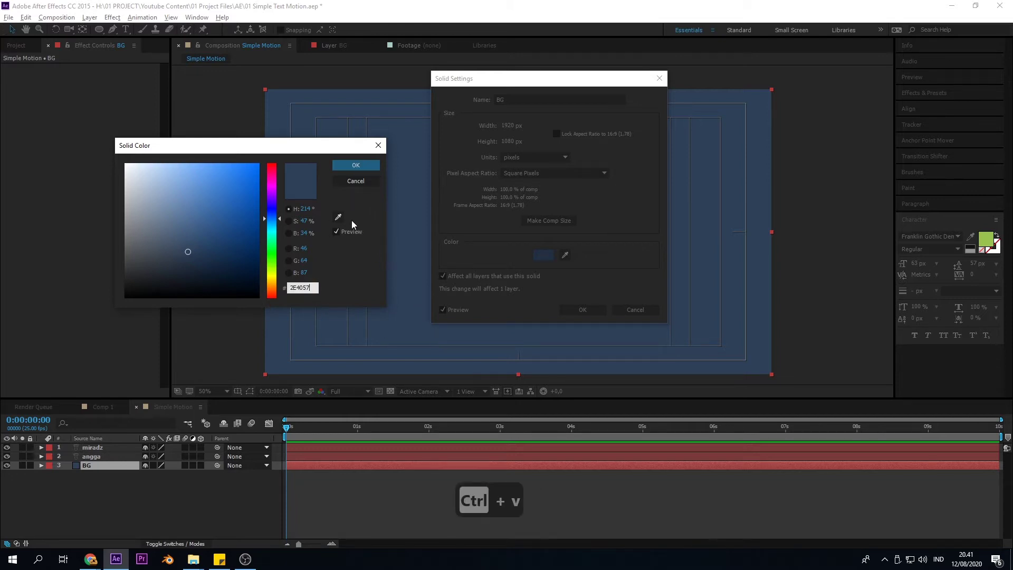
{"action": "left_click", "coordinate": [344, 164]}
{"action": "left_click", "coordinate": [604, 309]}
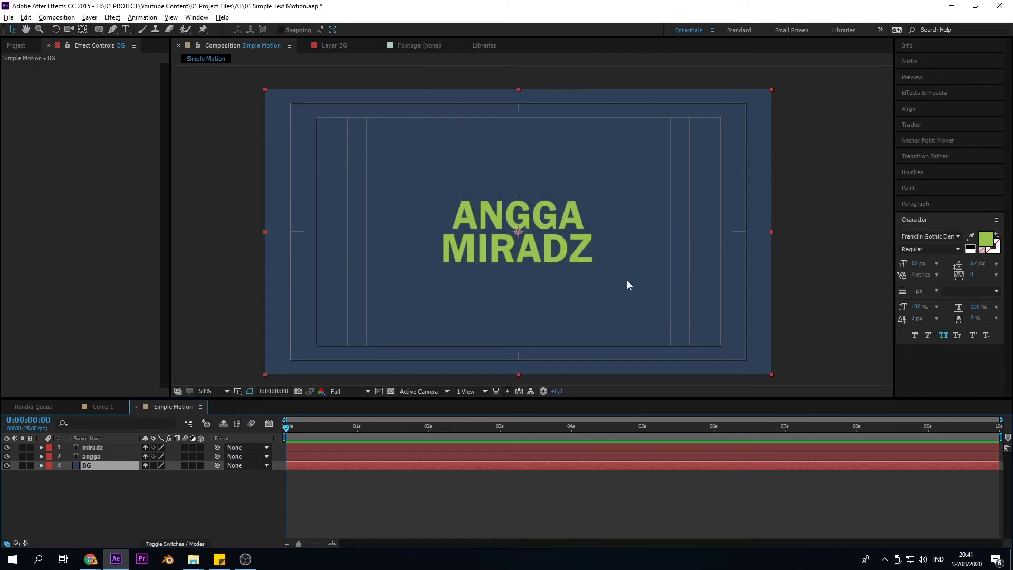
{"action": "left_click", "coordinate": [419, 514]}
{"action": "left_click", "coordinate": [86, 464]}
{"action": "left_click", "coordinate": [94, 451]}
{"action": "left_click", "coordinate": [90, 465]}
{"action": "left_click_drag", "start_coordinate": [691, 238], "coordinate": [567, 285]}
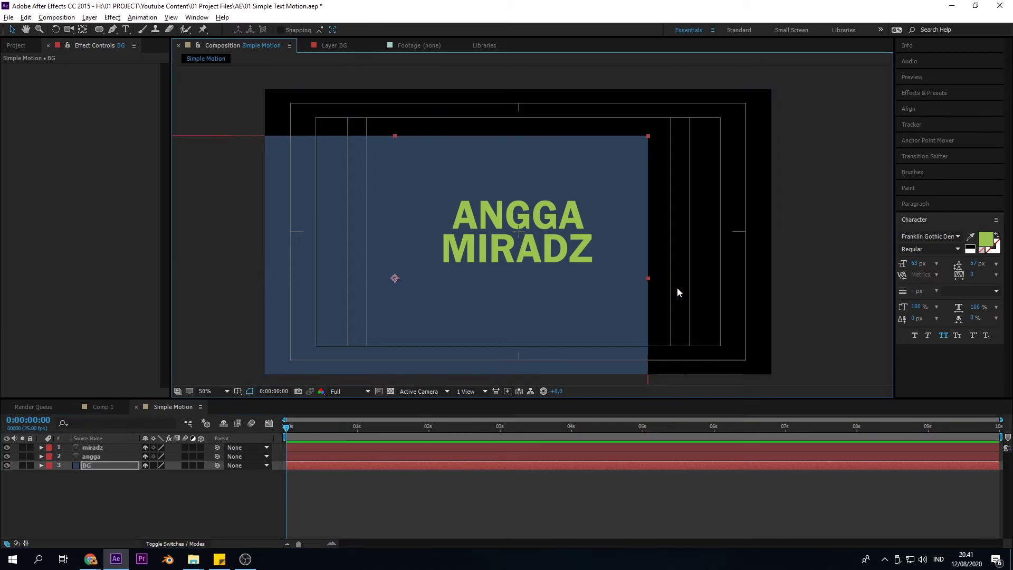
{"action": "left_click_drag", "start_coordinate": [590, 236], "coordinate": [656, 256]}
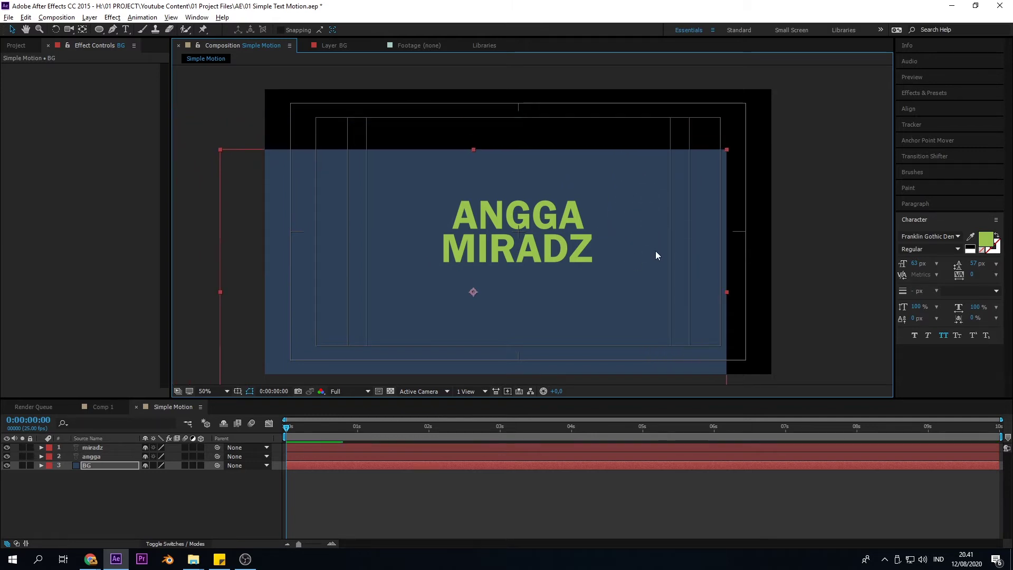
{"action": "key", "text": "ctrl+z"}
{"action": "key", "text": "ctrl+z"}
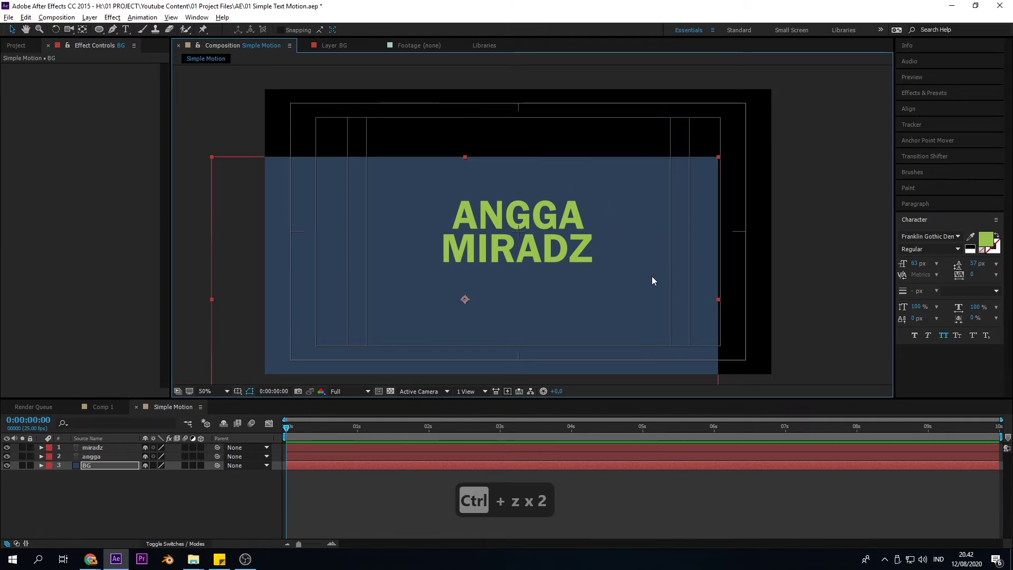
{"action": "key", "text": "ctrl+z"}
{"action": "key", "text": "ctrl+z"}
{"action": "key", "text": "ctrl+z"}
{"action": "key", "text": "ctrl+z"}
{"action": "key", "text": "ctrl+z"}
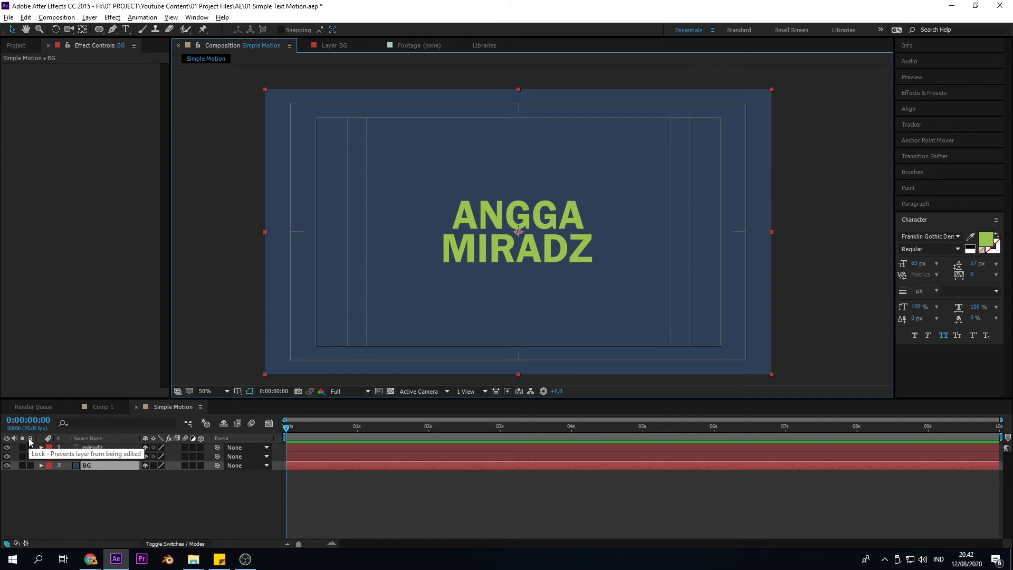
Lock the BG layer and solo the MIRADZ text to check it alone
{"action": "left_click", "coordinate": [30, 467]}
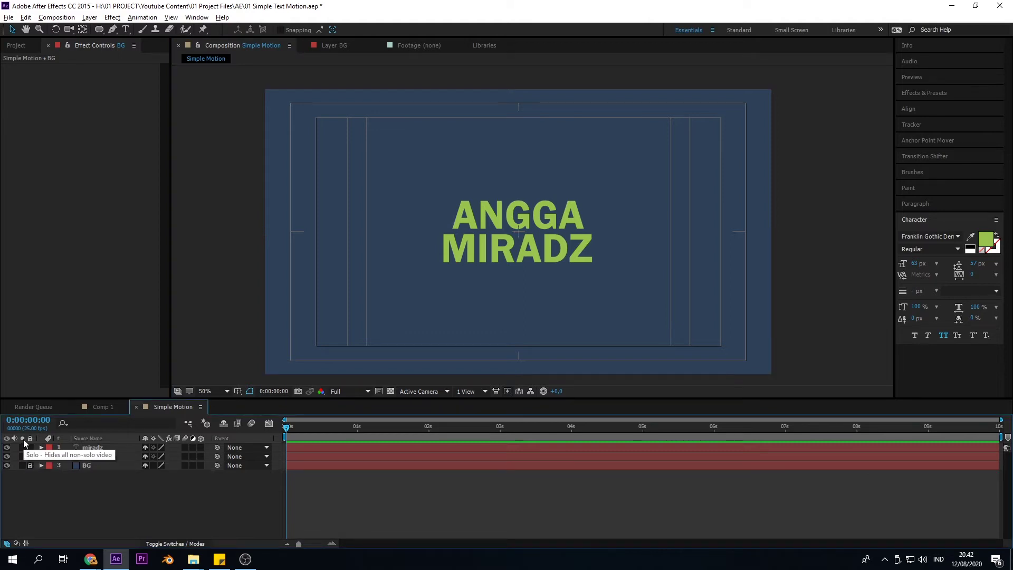
{"action": "left_click", "coordinate": [24, 451]}
{"action": "left_click", "coordinate": [23, 451]}
{"action": "left_click", "coordinate": [23, 450]}
{"action": "left_click", "coordinate": [24, 450]}
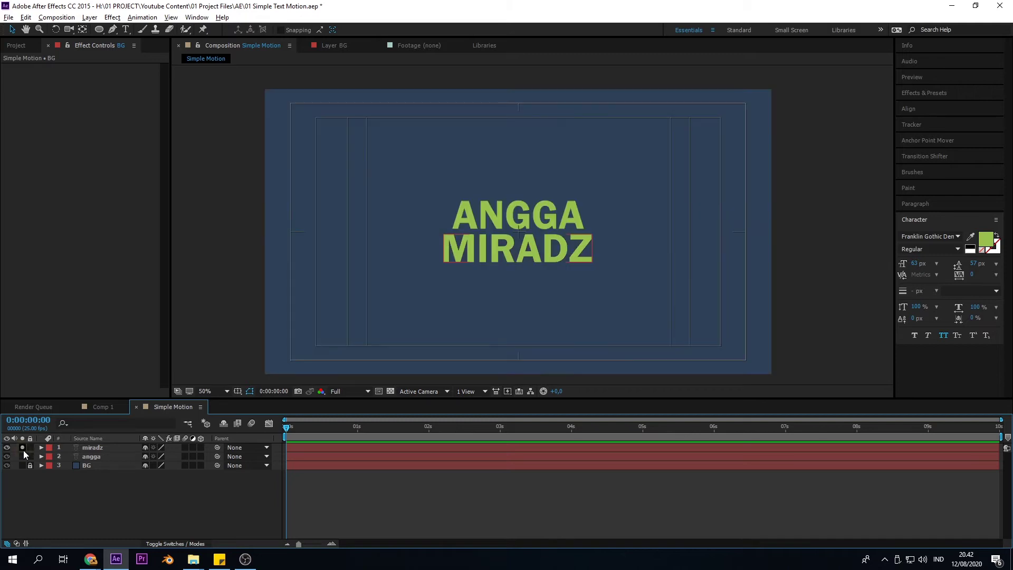
{"action": "left_click", "coordinate": [23, 451]}
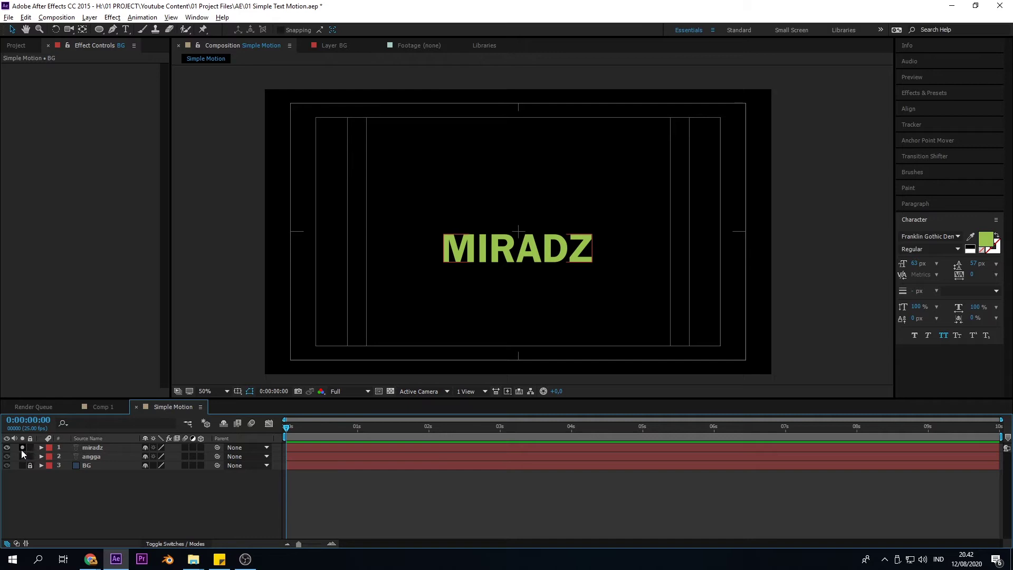
{"action": "left_click", "coordinate": [93, 458]}
{"action": "left_click", "coordinate": [93, 447]}
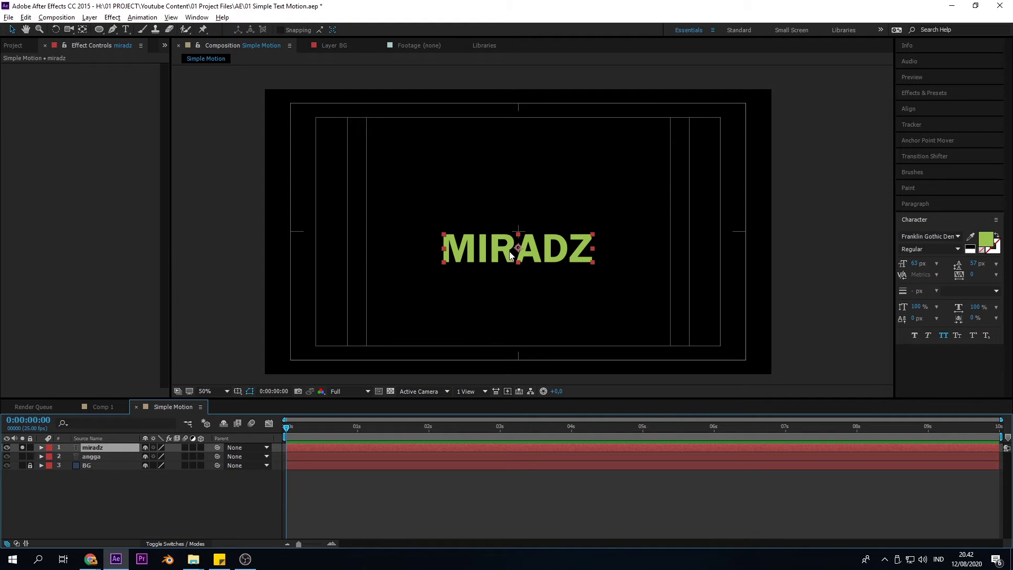
Solo ANGGA and then BG in turn, then turn solo off so all layers show
{"action": "left_click", "coordinate": [22, 448]}
{"action": "left_click", "coordinate": [22, 456]}
{"action": "left_click", "coordinate": [22, 447]}
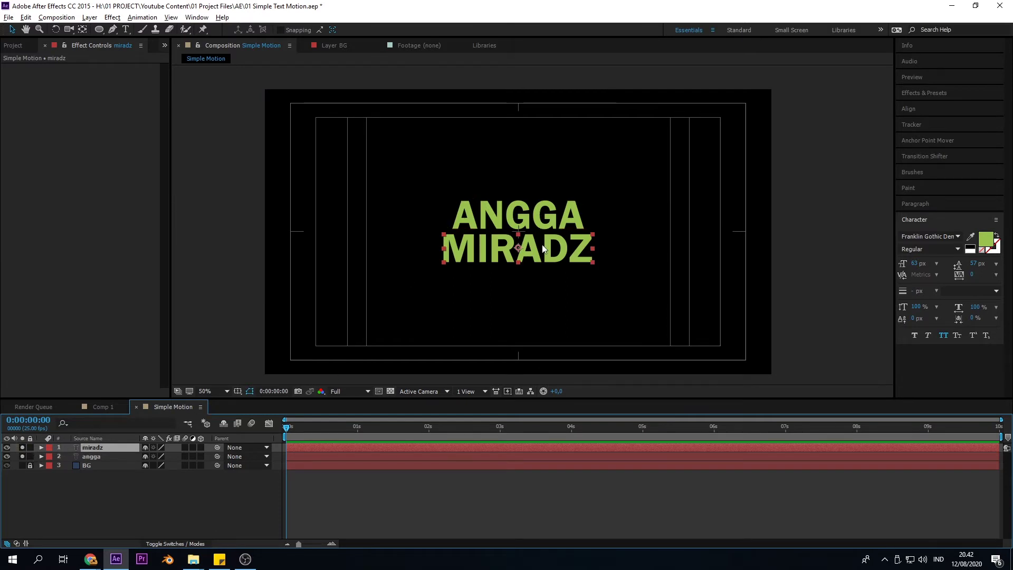
{"action": "left_click", "coordinate": [22, 456]}
{"action": "left_click", "coordinate": [22, 448]}
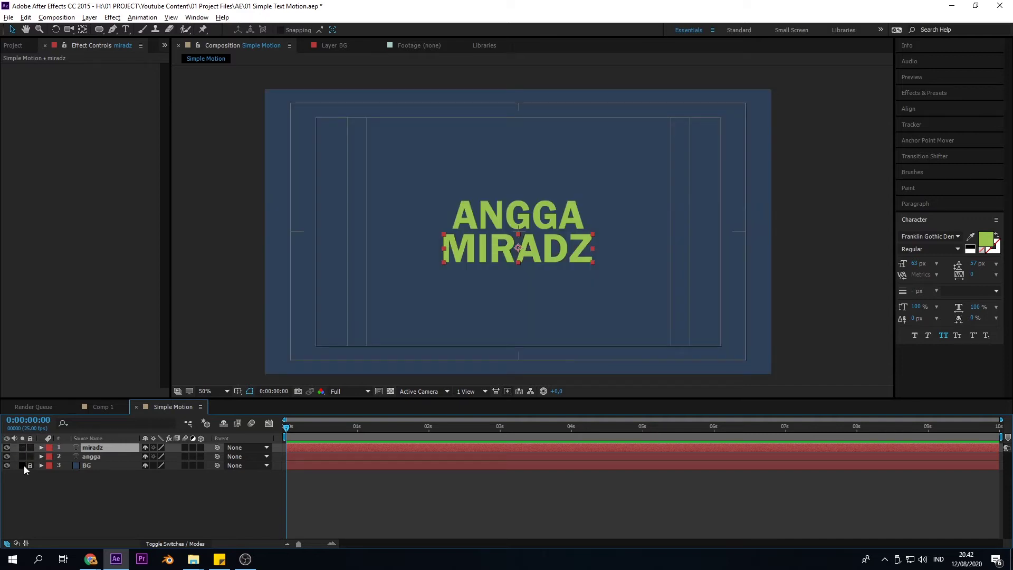
{"action": "left_click", "coordinate": [22, 465]}
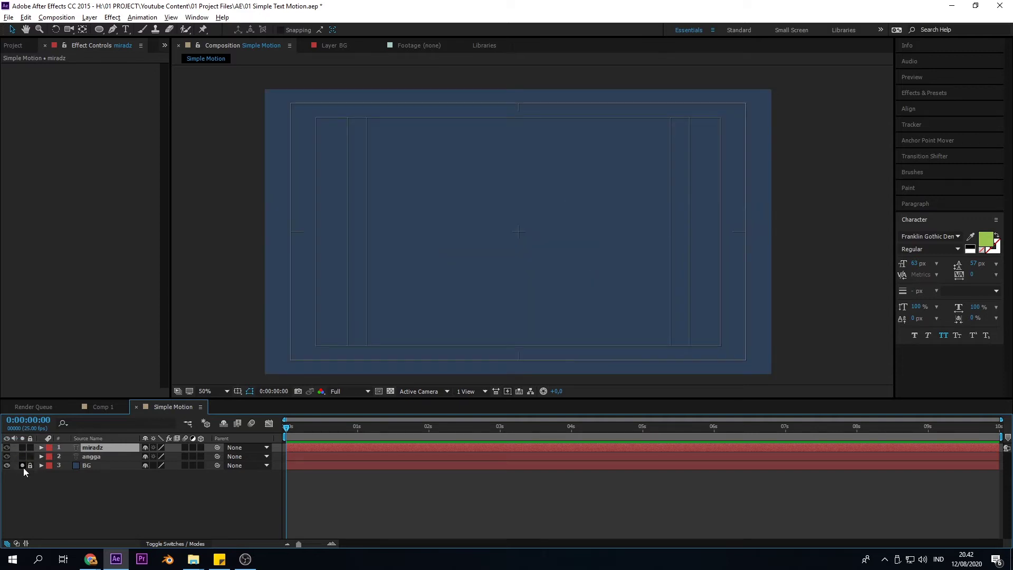
{"action": "left_click", "coordinate": [23, 465]}
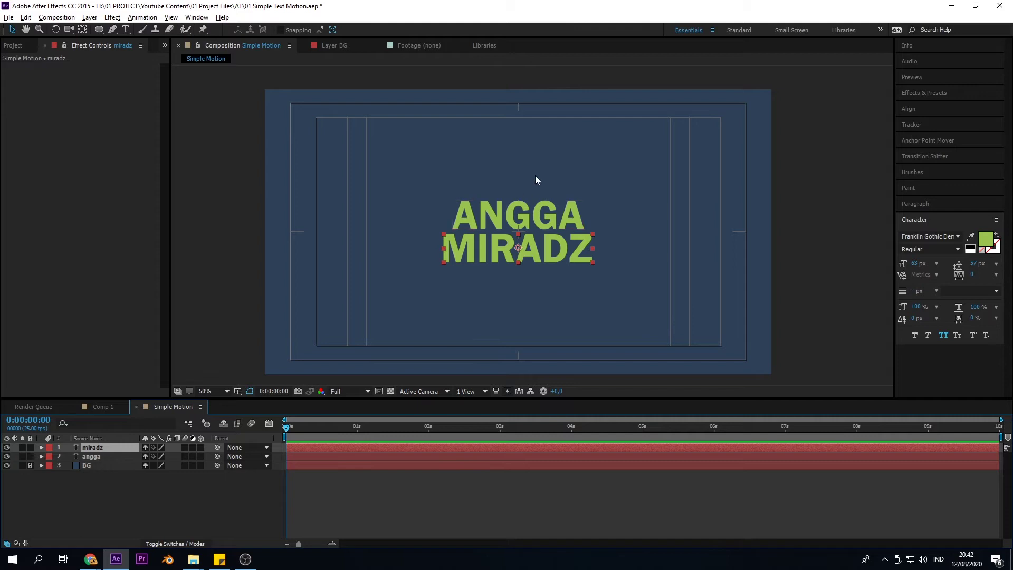
{"action": "left_click", "coordinate": [552, 227]}
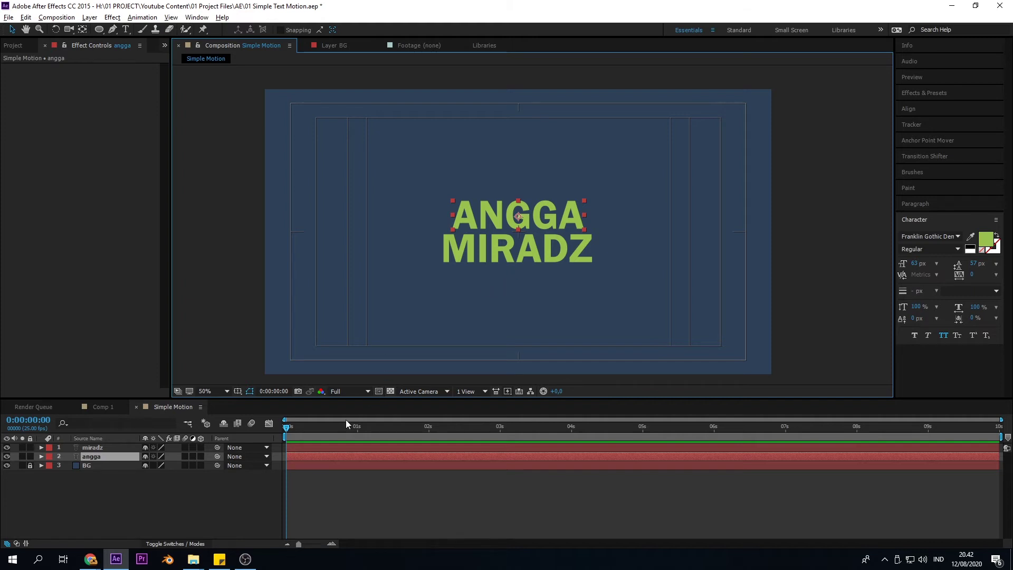
Expand the miradz layer's Transform group: Anchor Point, Position, Scale, Rotation and Opacity
{"action": "left_click", "coordinate": [100, 447]}
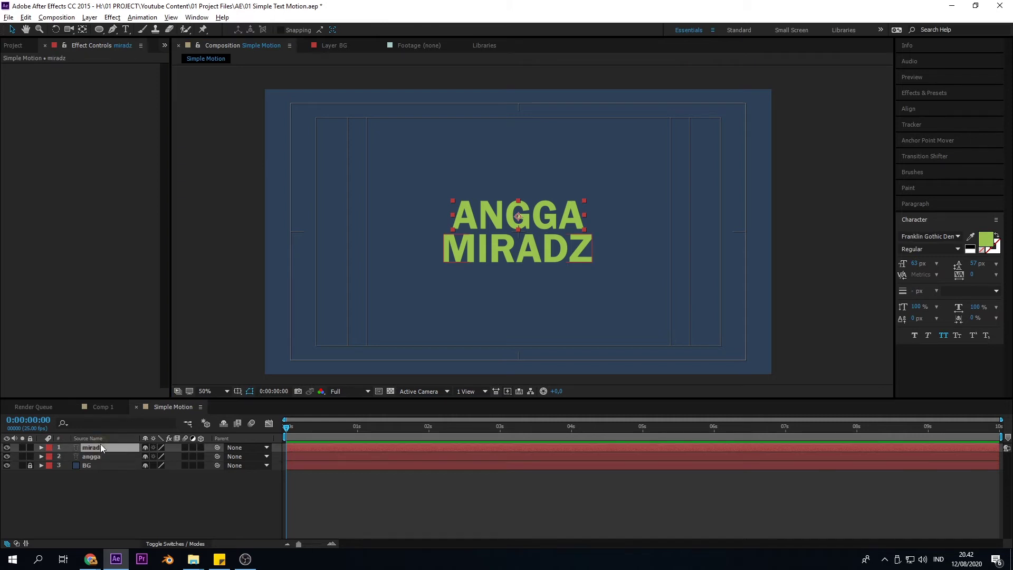
{"action": "left_click", "coordinate": [98, 456]}
{"action": "left_click", "coordinate": [102, 447]}
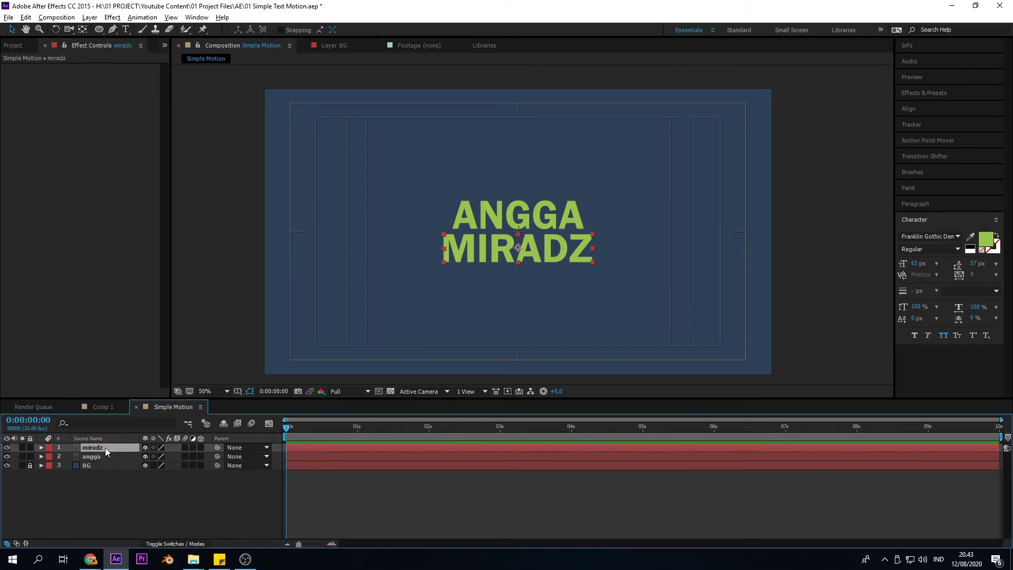
{"action": "left_click", "coordinate": [42, 447]}
{"action": "left_click", "coordinate": [50, 465]}
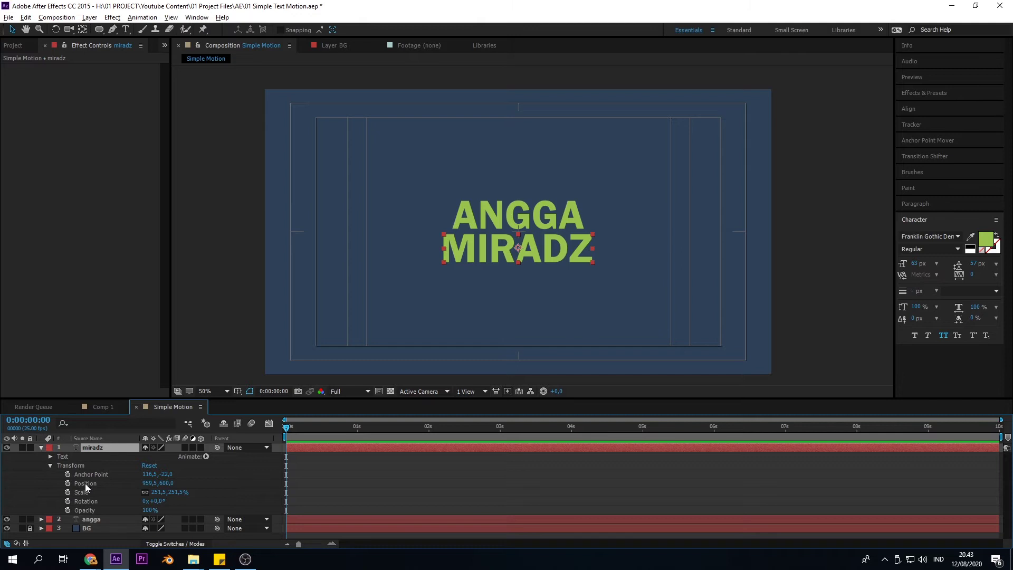
{"action": "left_click", "coordinate": [96, 477]}
{"action": "left_click", "coordinate": [91, 483]}
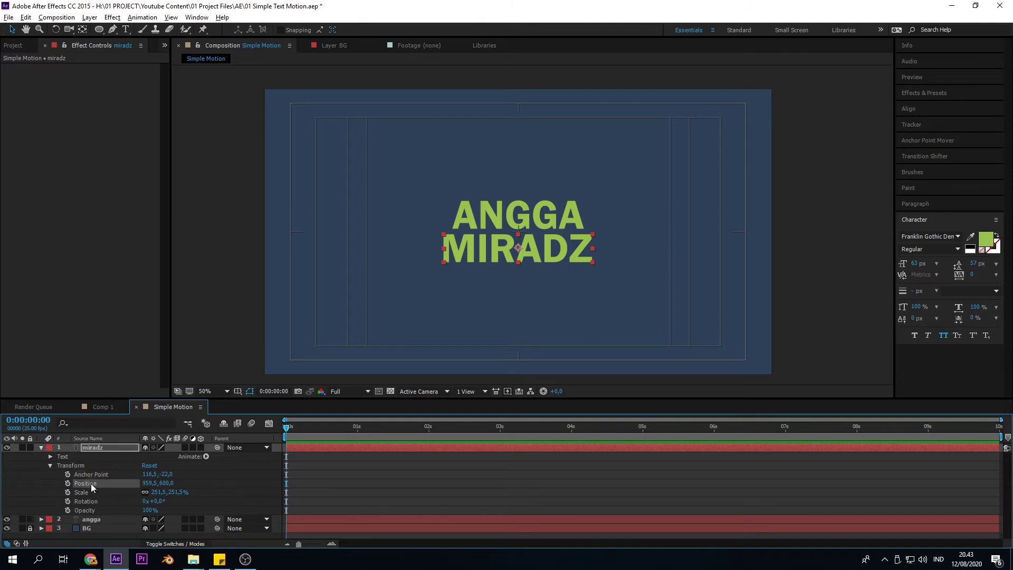
{"action": "left_click", "coordinate": [87, 494]}
{"action": "left_click", "coordinate": [88, 502]}
{"action": "left_click", "coordinate": [87, 510]}
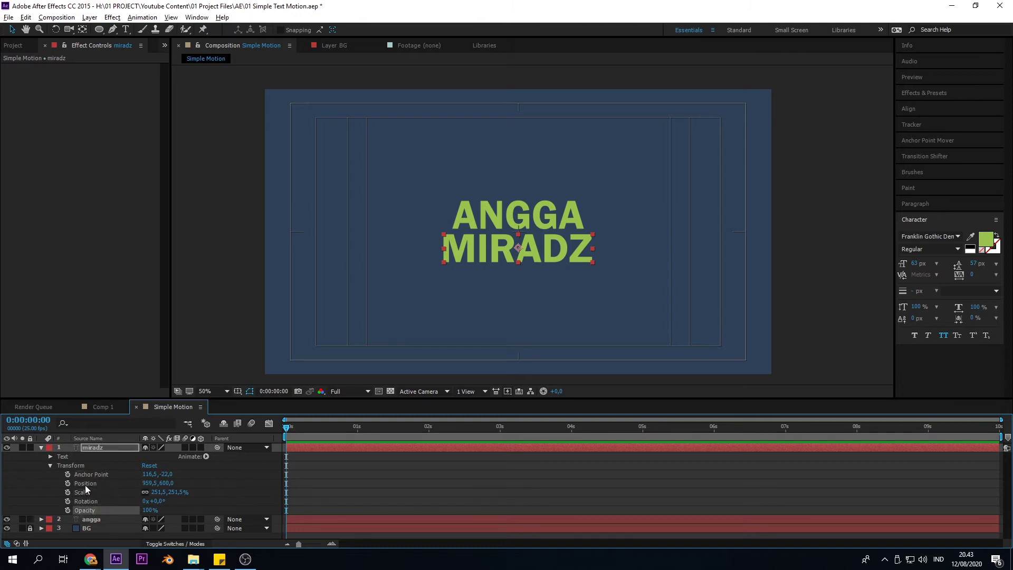
{"action": "left_click", "coordinate": [88, 476]}
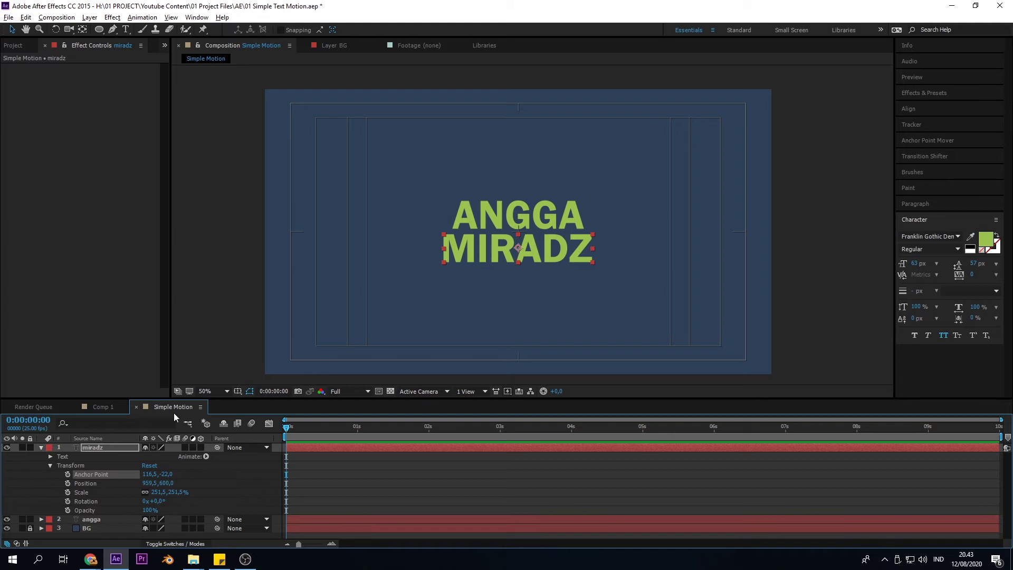
{"action": "left_click", "coordinate": [88, 484]}
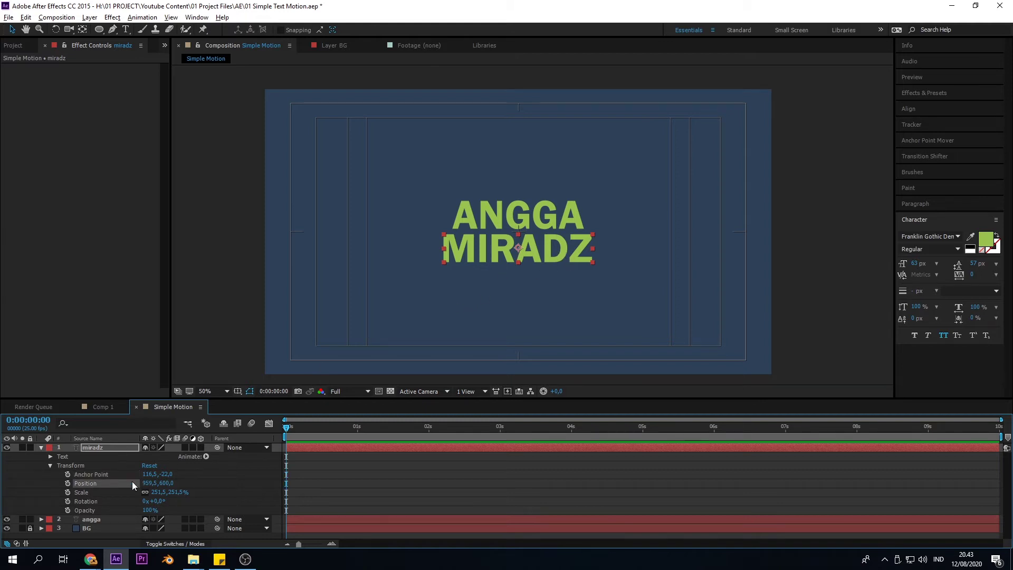
{"action": "left_click", "coordinate": [79, 492]}
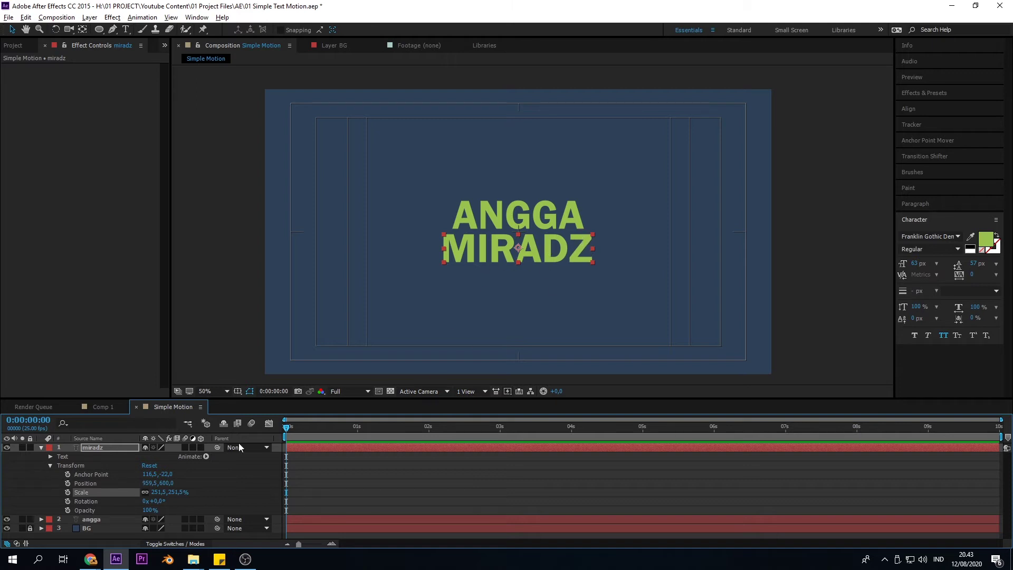
{"action": "left_click", "coordinate": [93, 502]}
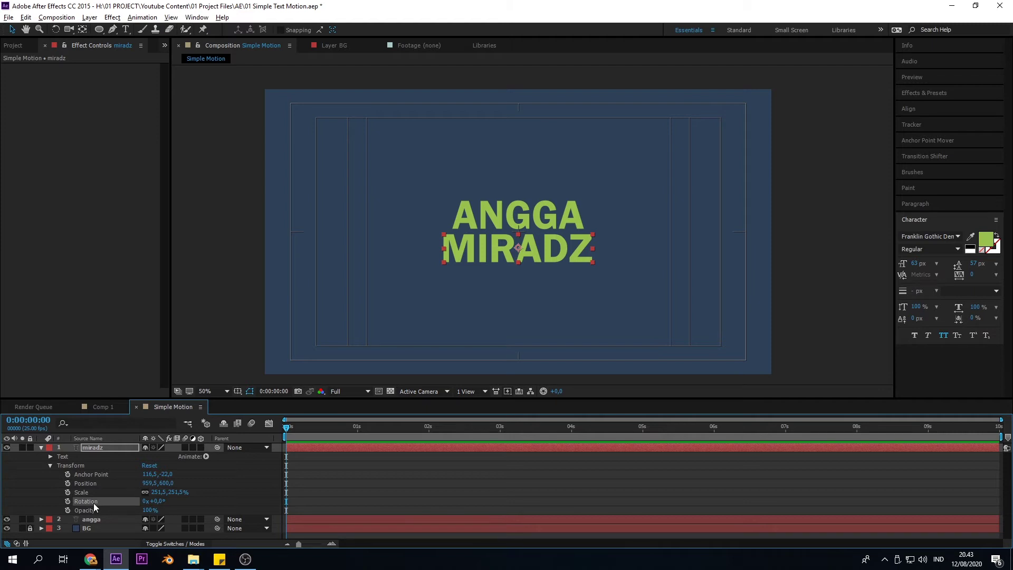
{"action": "left_click", "coordinate": [92, 511]}
Test lowering the MIRADZ opacity and scrub through the first second
{"action": "left_click_drag", "start_coordinate": [147, 512], "coordinate": [185, 514]}
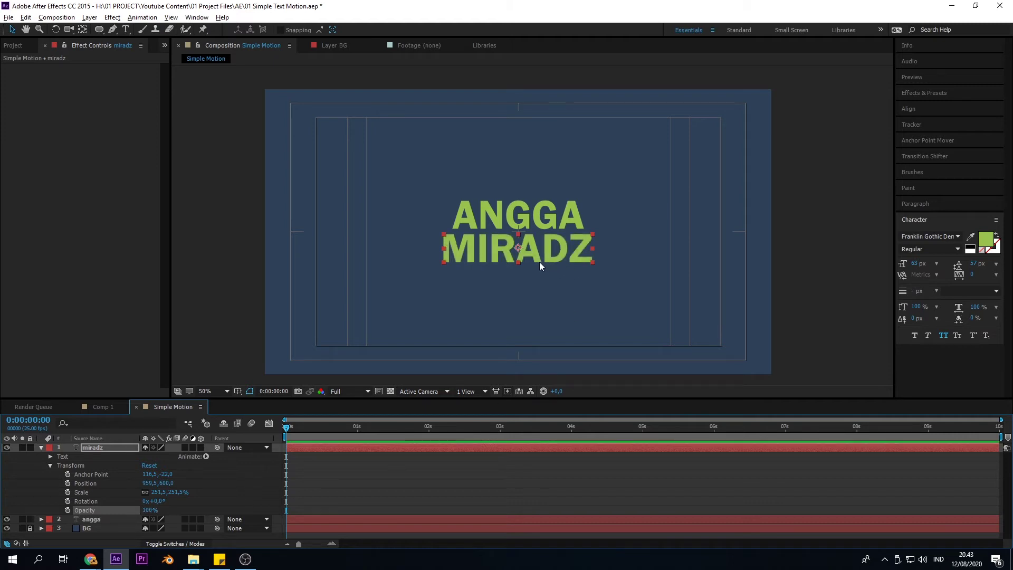
{"action": "scroll", "coordinate": [536, 264], "scroll_direction": "up", "scroll_amount": 4}
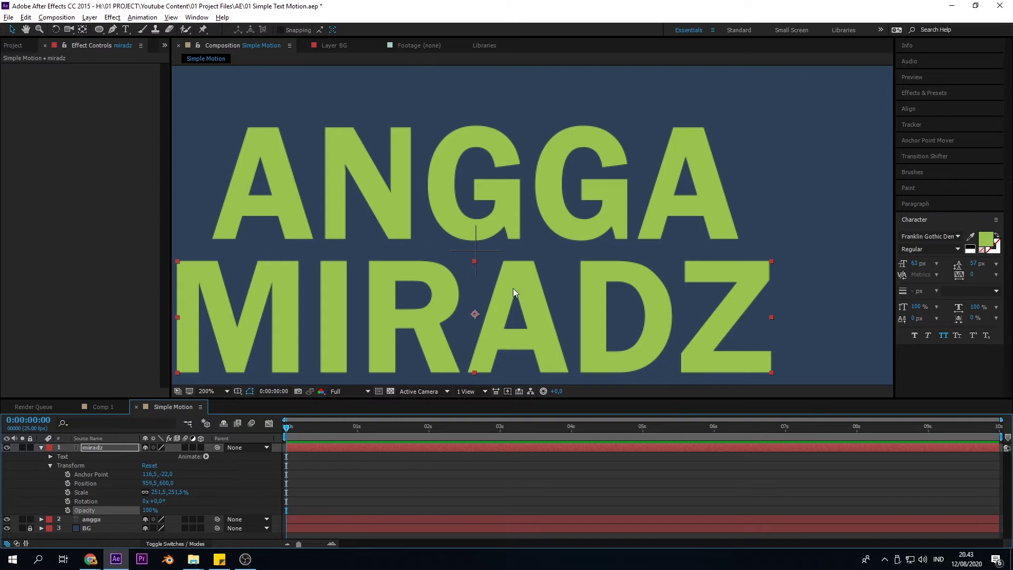
{"action": "mouse_move", "coordinate": [147, 510]}
{"action": "left_mouse_down"}
{"action": "mouse_move", "coordinate": [91, 508]}
{"action": "mouse_move", "coordinate": [143, 509]}
{"action": "left_mouse_up"}
{"action": "scroll", "coordinate": [588, 194], "scroll_direction": "down", "scroll_amount": 4}
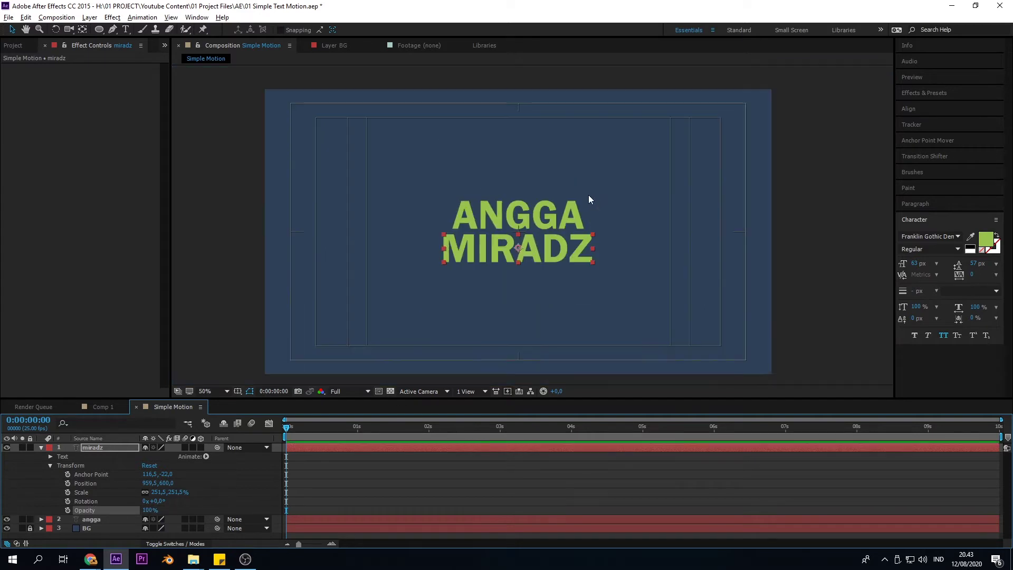
{"action": "left_click", "coordinate": [508, 223]}
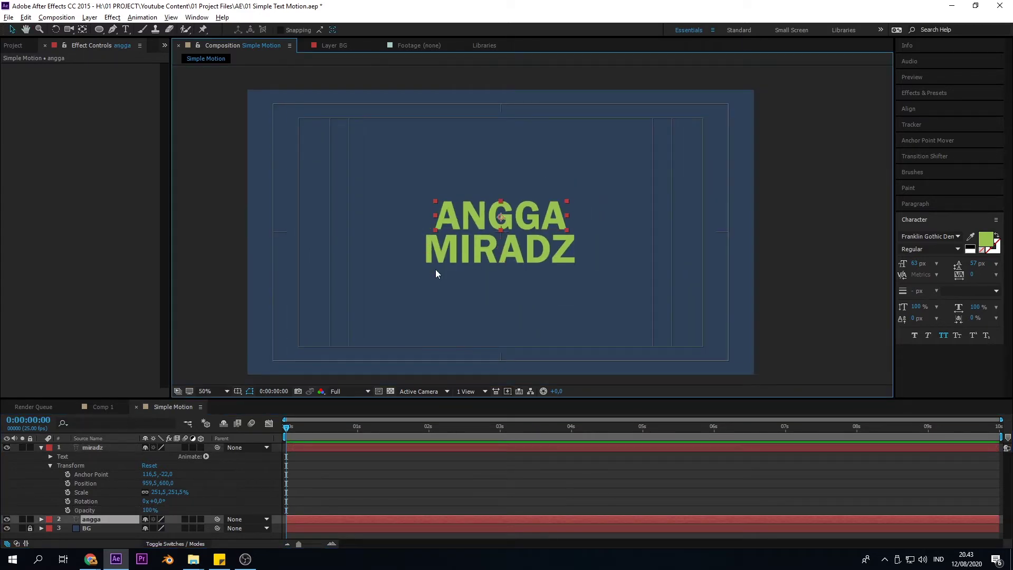
{"action": "left_click_drag", "start_coordinate": [297, 429], "coordinate": [270, 452]}
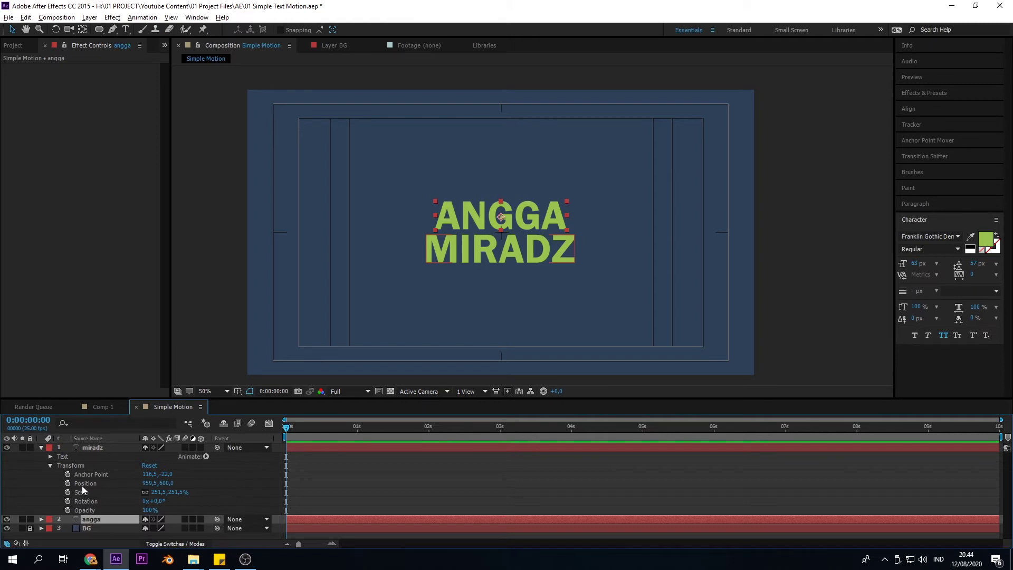
Add Position and Opacity keyframes on miradz and move both to about 0.6 seconds
{"action": "left_click", "coordinate": [67, 483]}
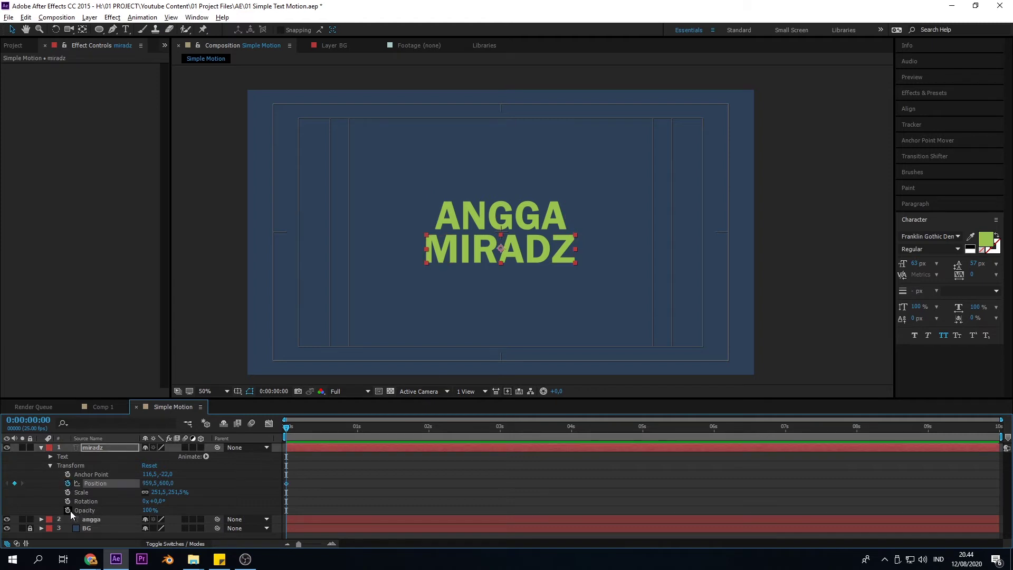
{"action": "left_click", "coordinate": [68, 511]}
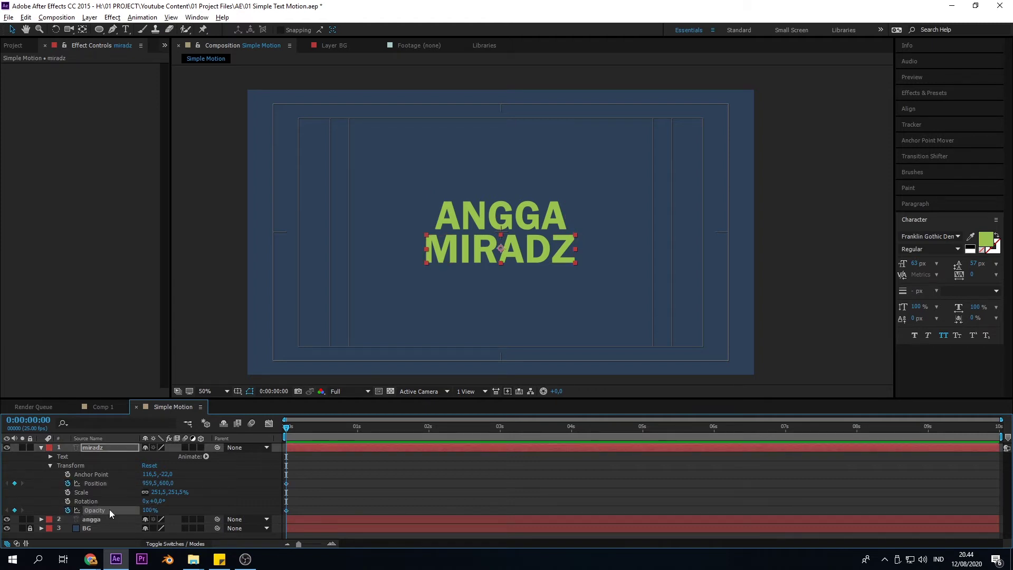
{"action": "left_click", "coordinate": [287, 484]}
{"action": "left_click_drag", "start_coordinate": [299, 480], "coordinate": [281, 517]}
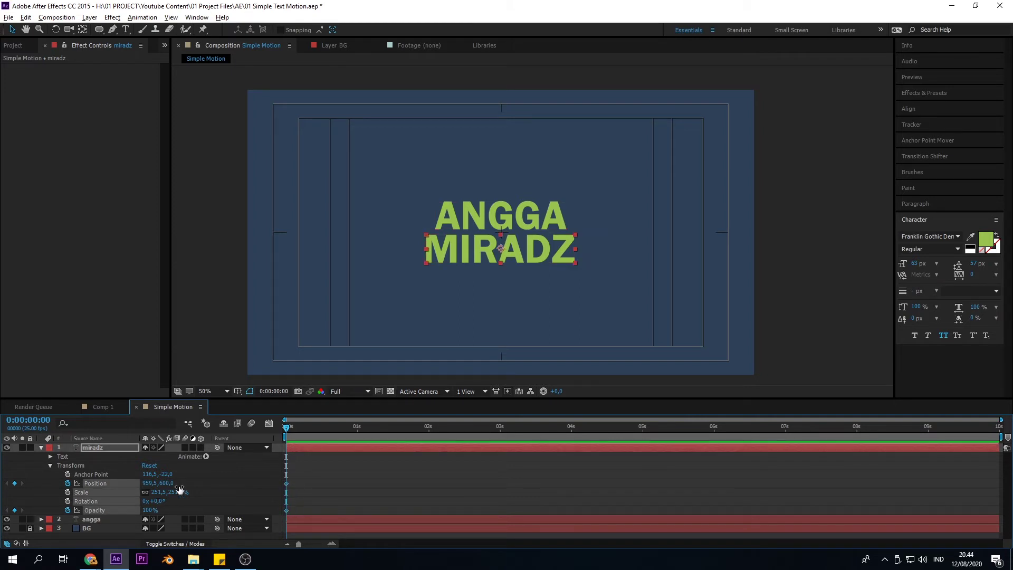
{"action": "left_click", "coordinate": [295, 488]}
{"action": "left_click", "coordinate": [287, 484]}
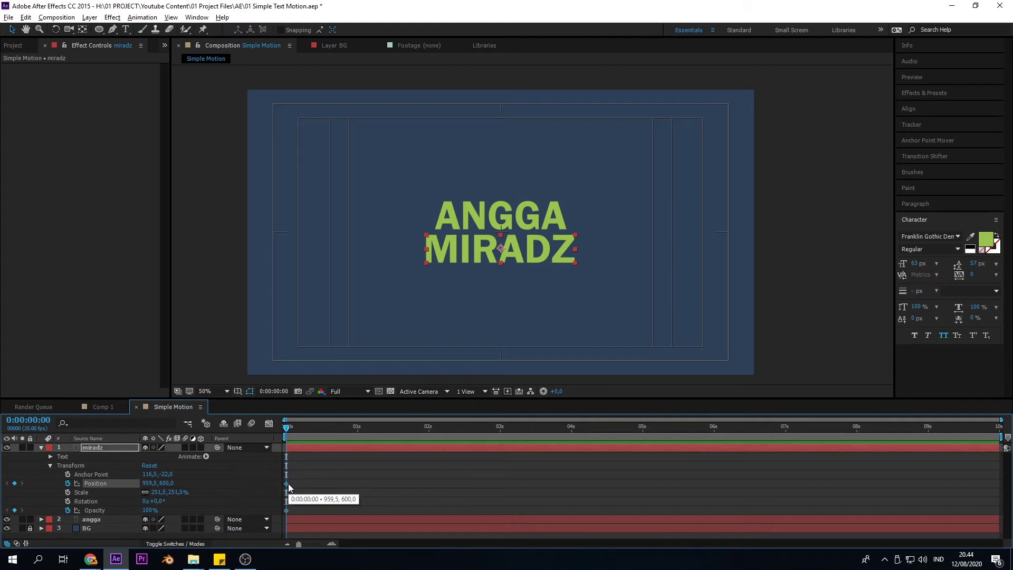
{"action": "left_click", "coordinate": [287, 510]}
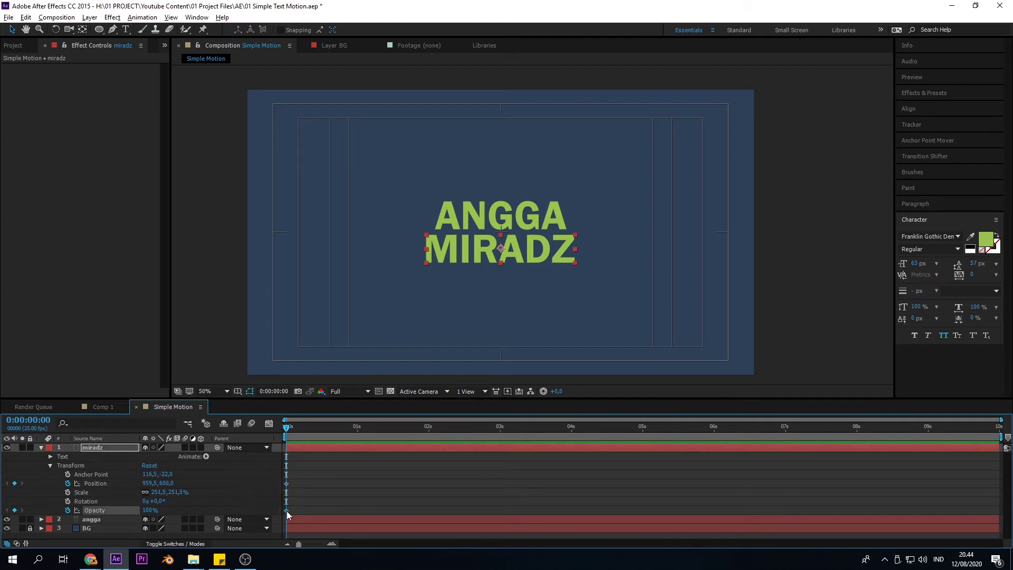
{"action": "key", "text": "ctrl+a"}
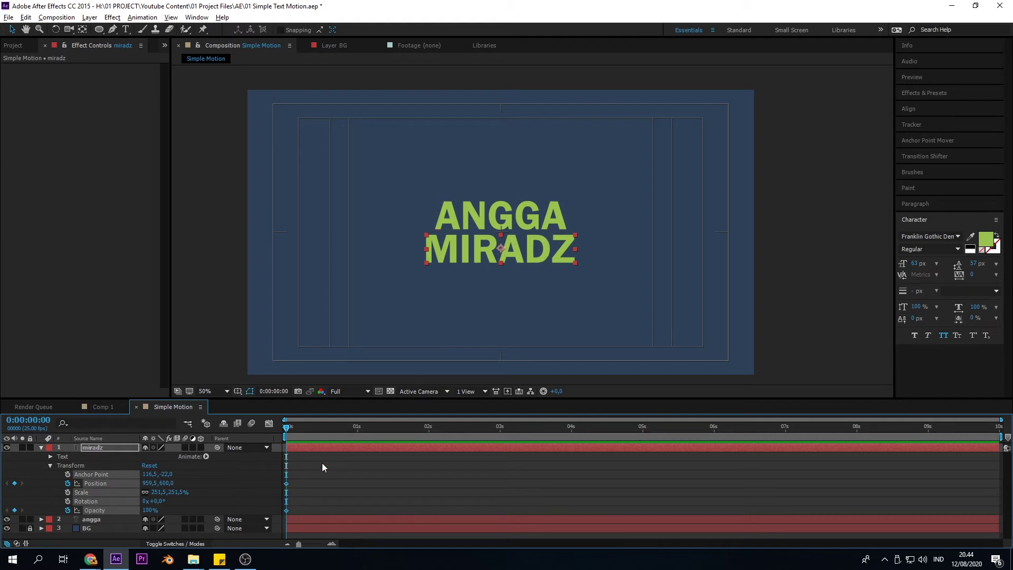
{"action": "left_click_drag", "start_coordinate": [286, 483], "coordinate": [334, 494]}
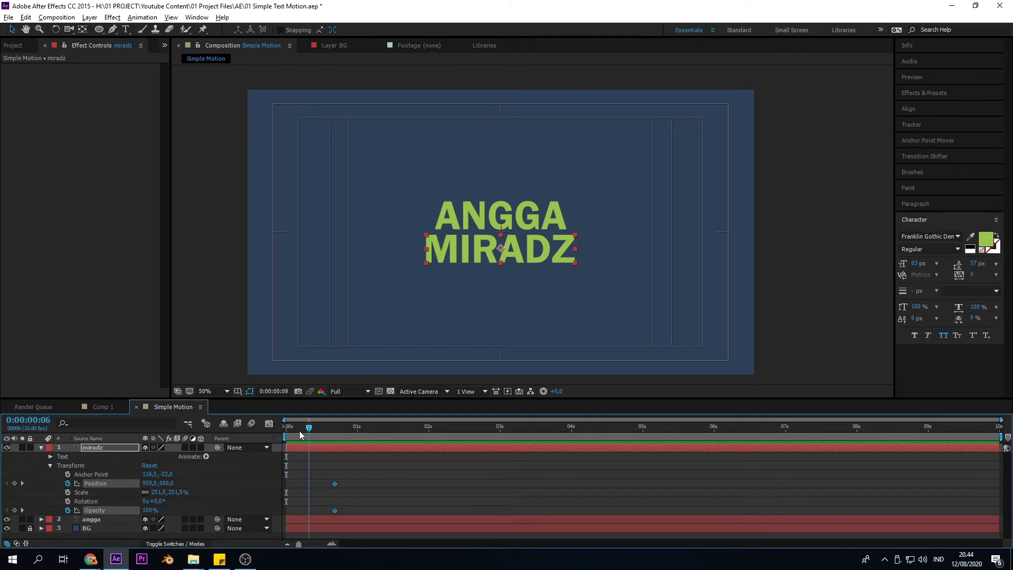
{"action": "left_click", "coordinate": [318, 470]}
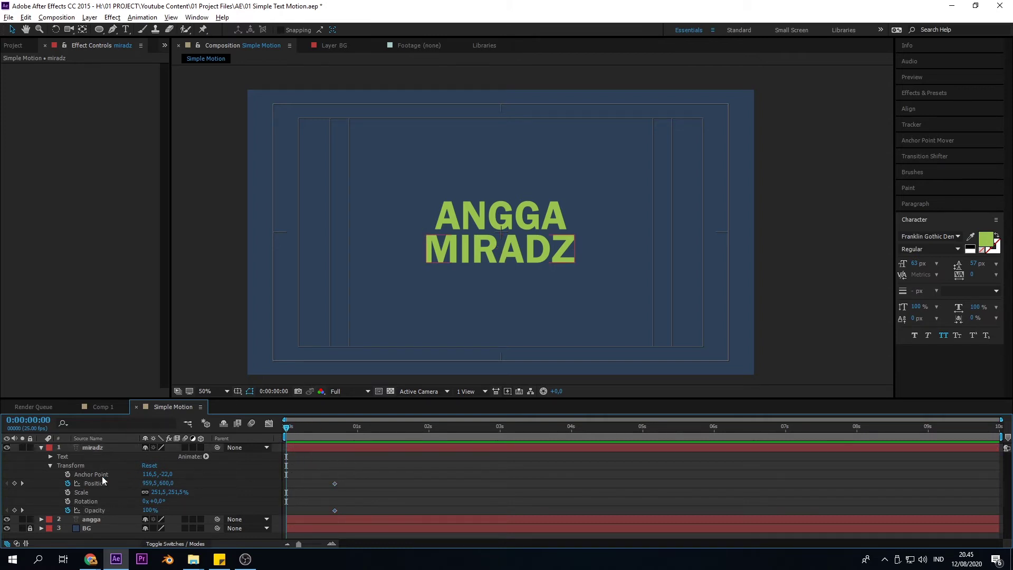
Solo the MIRADZ and ANGGA lines in turn, then show all layers again
{"action": "left_click", "coordinate": [22, 448]}
{"action": "left_click", "coordinate": [22, 448]}
{"action": "left_click", "coordinate": [95, 519]}
{"action": "left_click", "coordinate": [22, 519]}
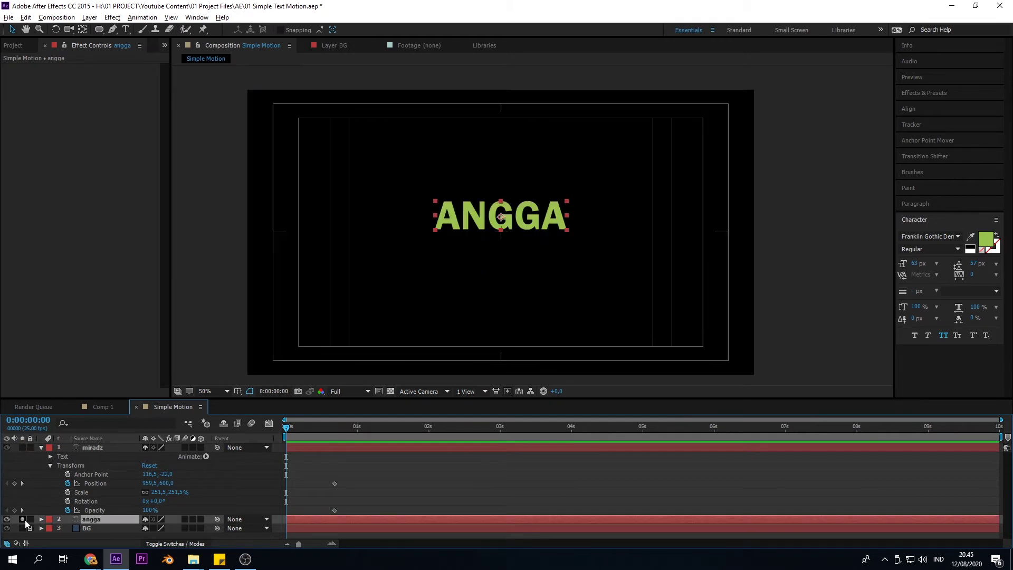
{"action": "left_click", "coordinate": [22, 519]}
{"action": "left_click", "coordinate": [22, 448]}
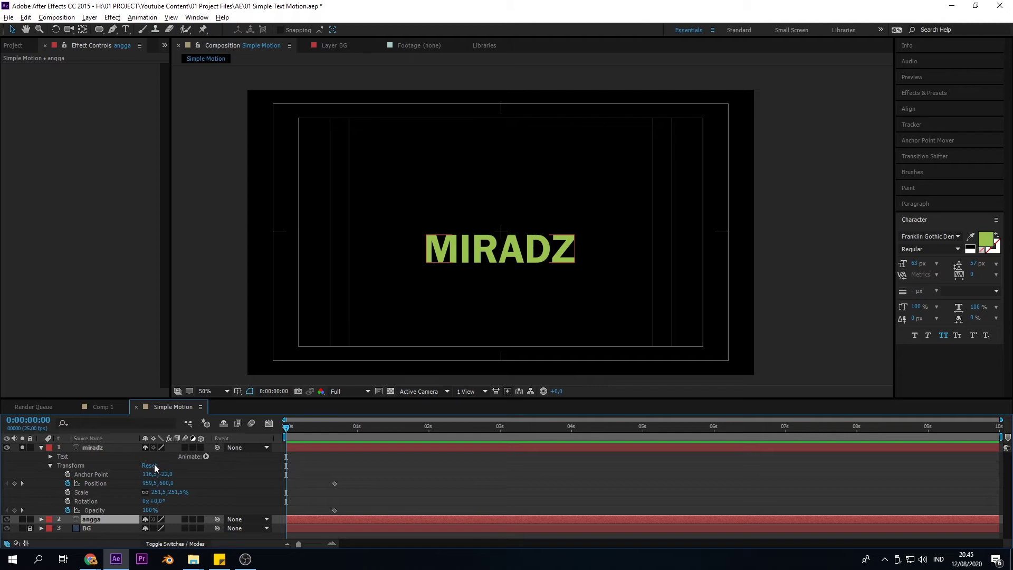
At 0 seconds, move MIRADZ straight down to start at (959.5, 729)
{"action": "left_click", "coordinate": [95, 447]}
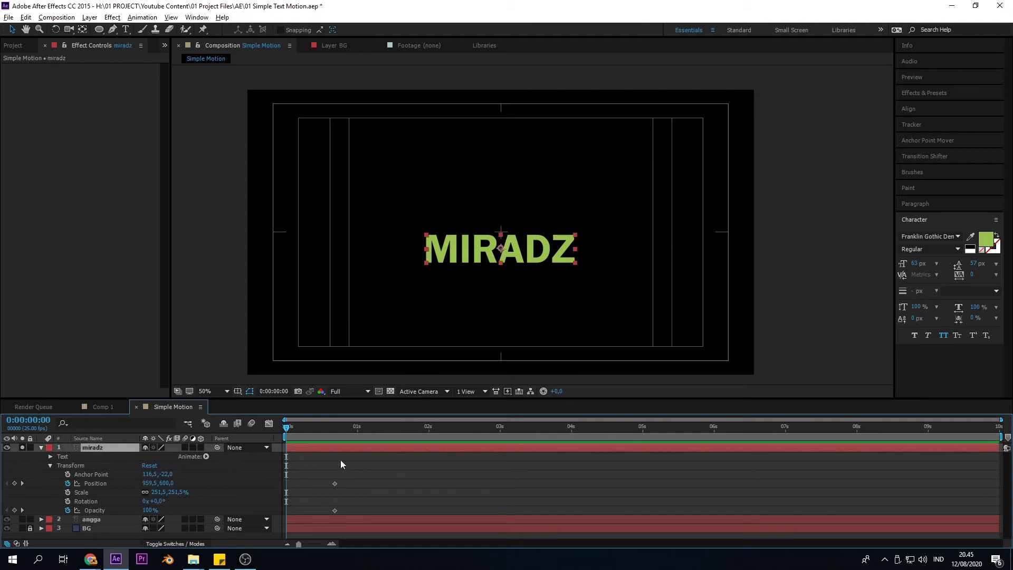
{"action": "left_click_drag", "start_coordinate": [293, 428], "coordinate": [250, 441]}
{"action": "left_click_drag", "start_coordinate": [520, 253], "coordinate": [518, 285]}
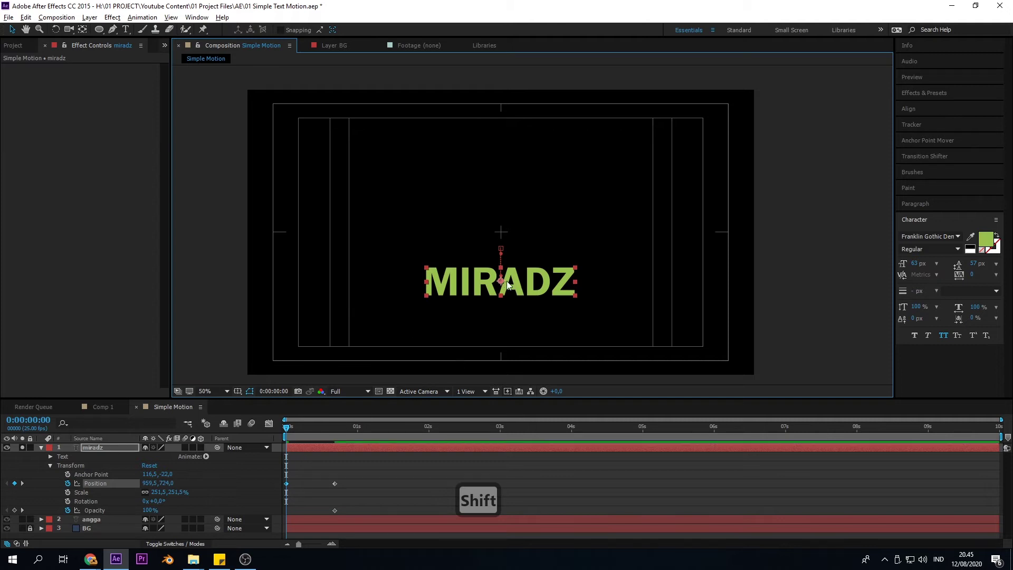
Try moving MIRADZ left and right at later times, then play the animation back
{"action": "left_click", "coordinate": [289, 488]}
{"action": "left_click", "coordinate": [286, 484]}
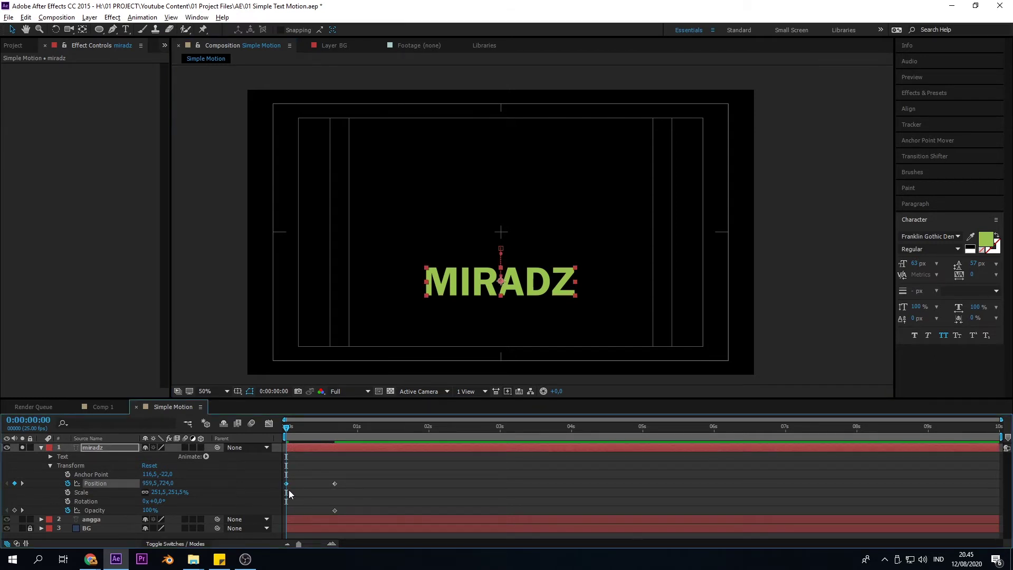
{"action": "left_click_drag", "start_coordinate": [294, 436], "coordinate": [312, 468]}
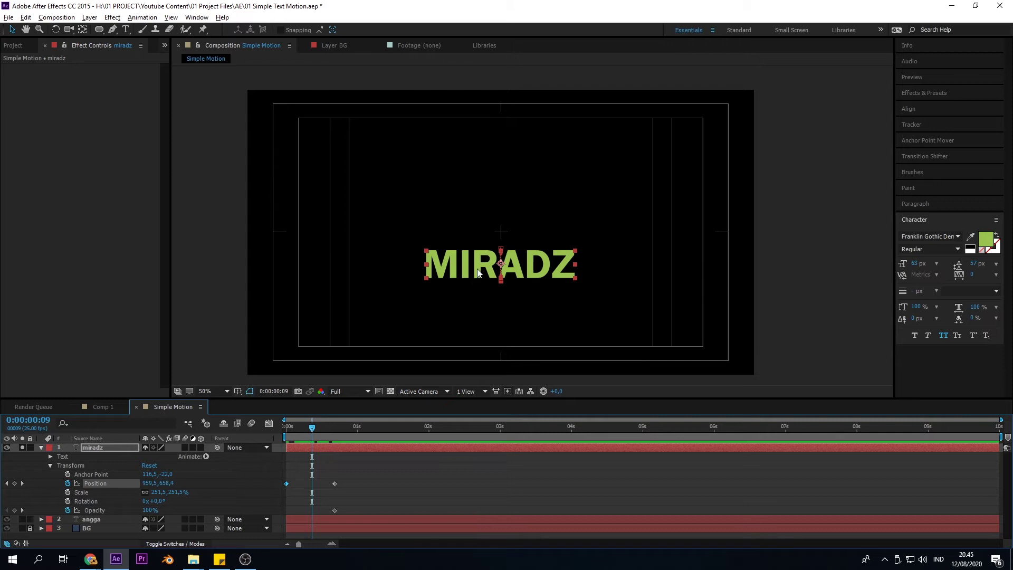
{"action": "left_click_drag", "start_coordinate": [478, 273], "coordinate": [382, 271]}
{"action": "left_click_drag", "start_coordinate": [330, 427], "coordinate": [366, 435]}
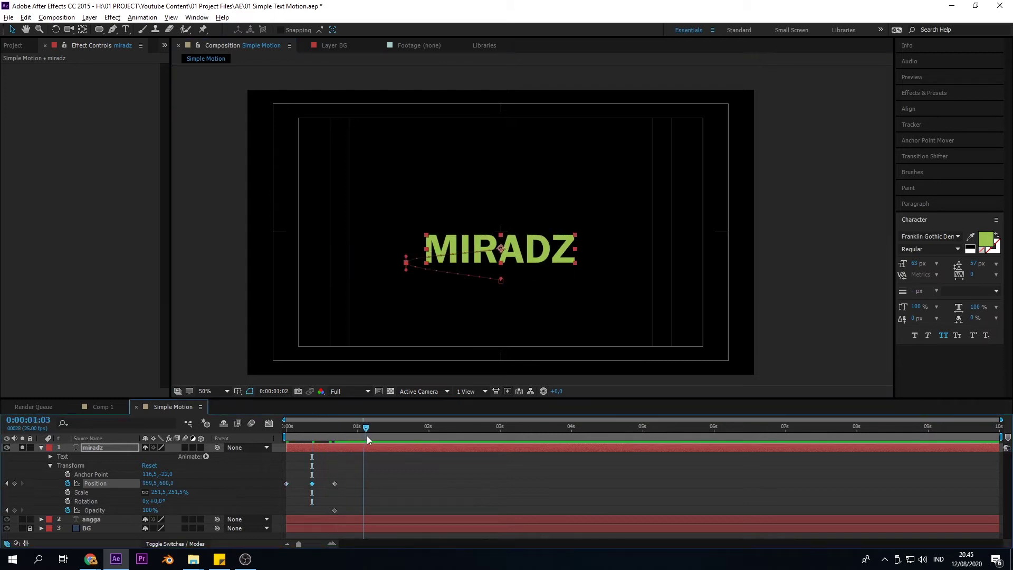
{"action": "left_click_drag", "start_coordinate": [551, 253], "coordinate": [630, 250]}
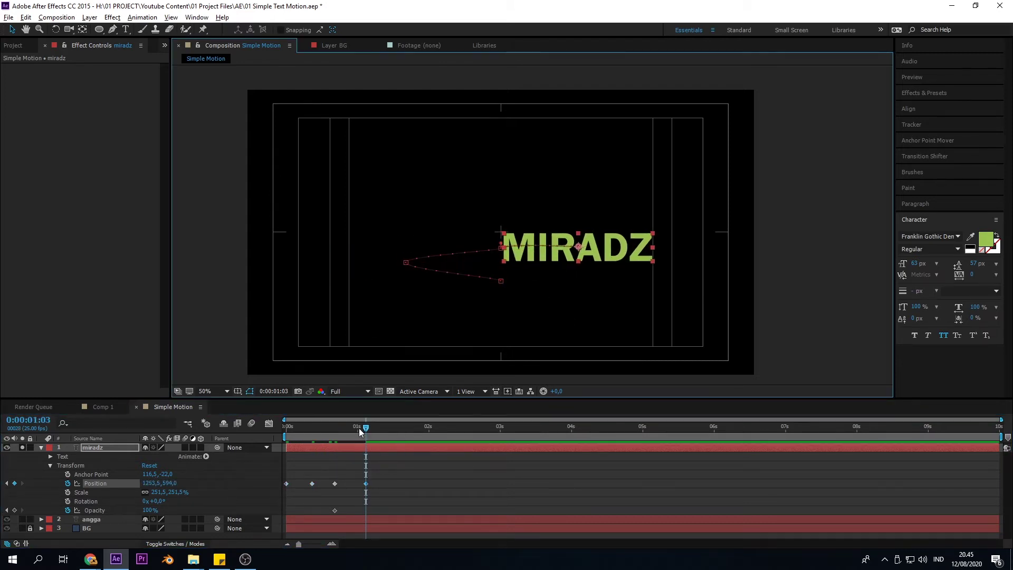
{"action": "left_click_drag", "start_coordinate": [349, 426], "coordinate": [243, 448]}
{"action": "key", "text": "space"}
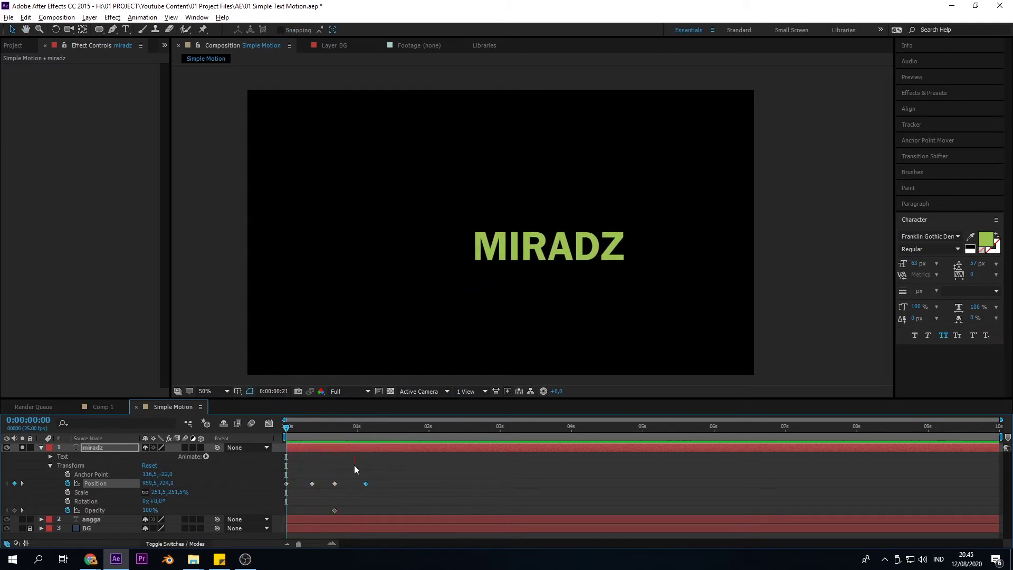
{"action": "mouse_move", "coordinate": [306, 427]}
{"action": "left_mouse_down"}
{"action": "mouse_move", "coordinate": [278, 432]}
{"action": "mouse_move", "coordinate": [321, 436]}
{"action": "left_mouse_up"}
Undo the sideways moves and raise MIRADZ straight up at the 1-second mark
{"action": "key", "text": "ctrl+z"}
{"action": "key", "text": "ctrl+z"}
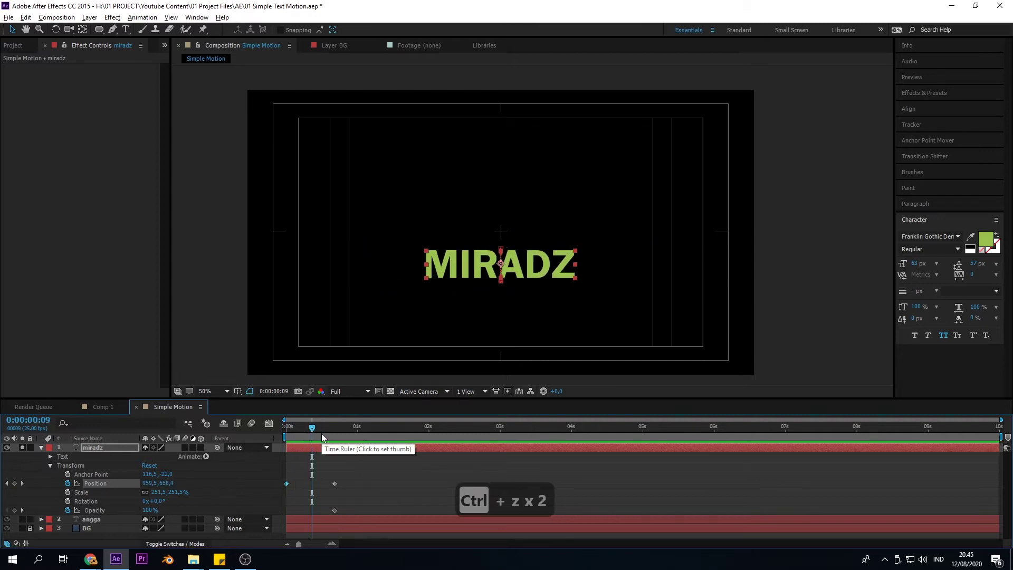
{"action": "left_click_drag", "start_coordinate": [321, 426], "coordinate": [280, 434]}
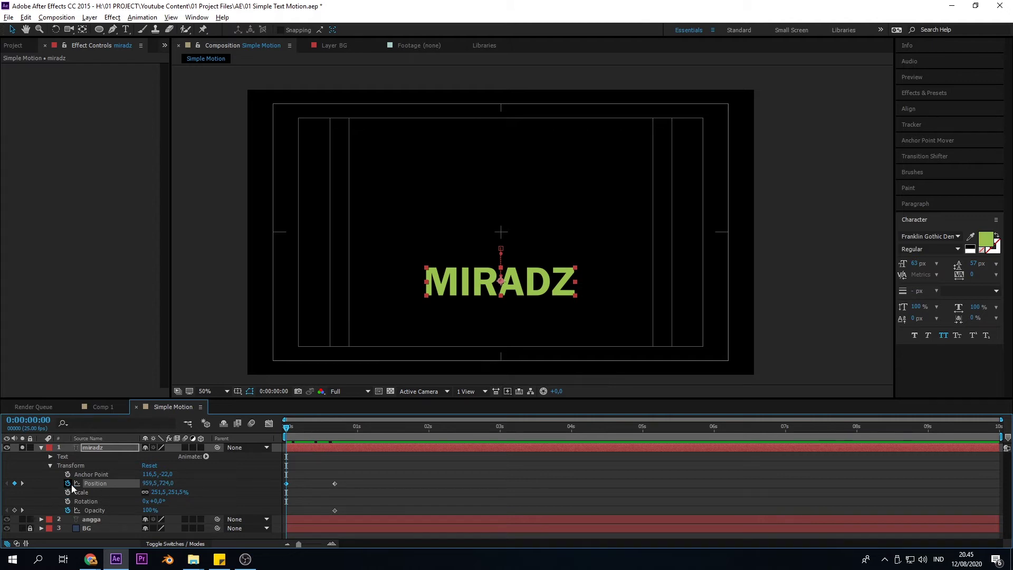
{"action": "left_click_drag", "start_coordinate": [293, 428], "coordinate": [352, 429]}
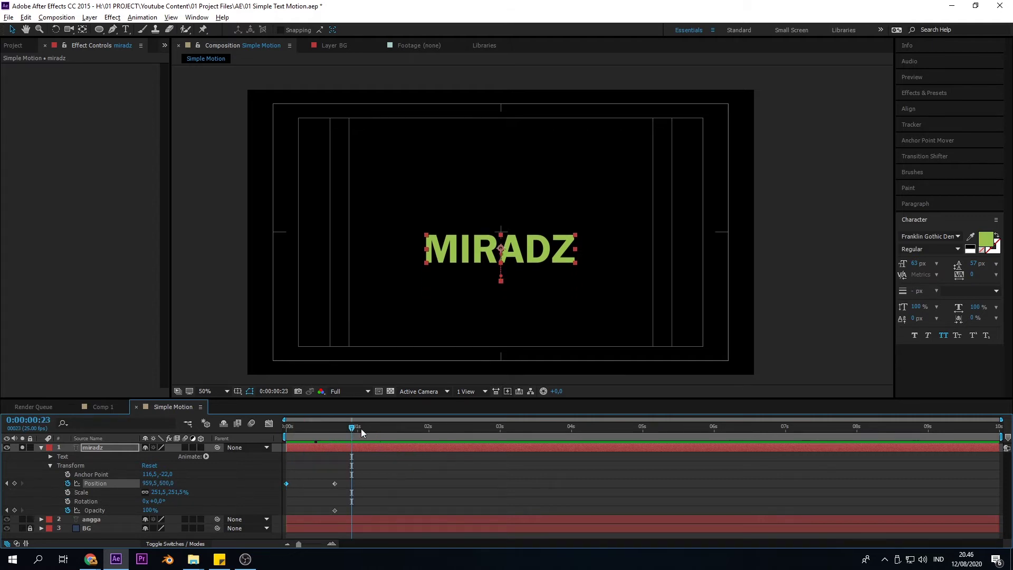
{"action": "mouse_move", "coordinate": [364, 429]}
{"action": "left_mouse_down"}
{"action": "mouse_move", "coordinate": [394, 431]}
{"action": "mouse_move", "coordinate": [358, 436]}
{"action": "left_mouse_up"}
{"action": "left_click_drag", "start_coordinate": [517, 258], "coordinate": [515, 230]}
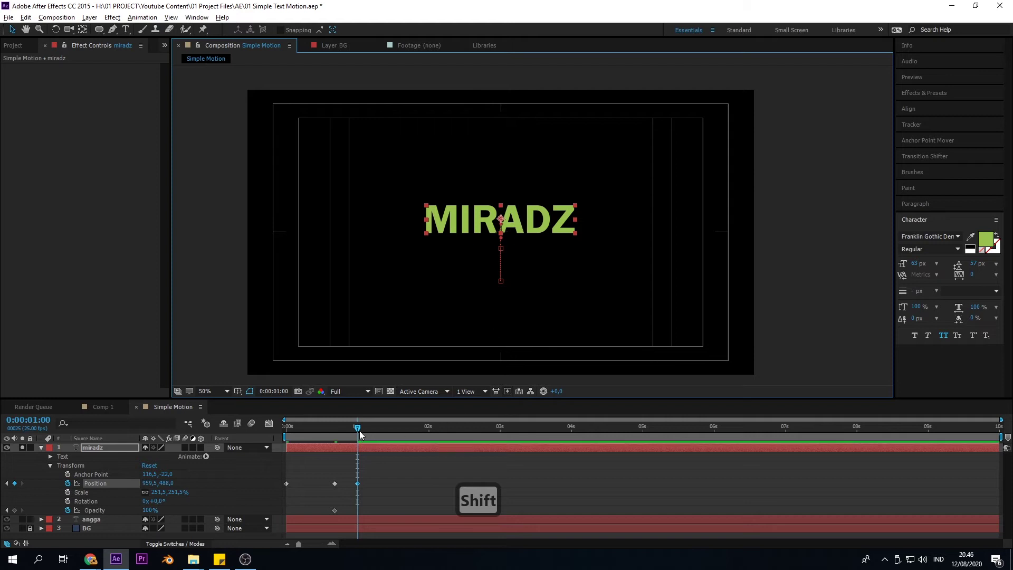
{"action": "mouse_move", "coordinate": [332, 429]}
{"action": "left_mouse_down"}
{"action": "mouse_move", "coordinate": [267, 435]}
{"action": "mouse_move", "coordinate": [385, 438]}
{"action": "mouse_move", "coordinate": [330, 438]}
{"action": "mouse_move", "coordinate": [359, 448]}
{"action": "mouse_move", "coordinate": [337, 447]}
{"action": "left_mouse_up"}
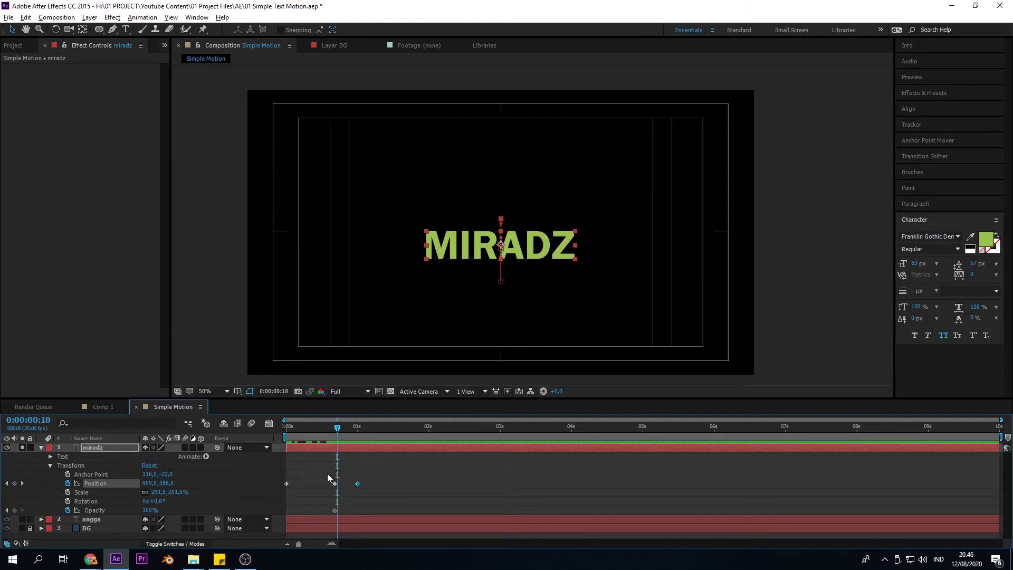
Delete the extra 1-second Position keyframe and preview from the start
{"action": "left_click", "coordinate": [282, 487]}
{"action": "left_click", "coordinate": [286, 484]}
{"action": "left_click", "coordinate": [358, 485]}
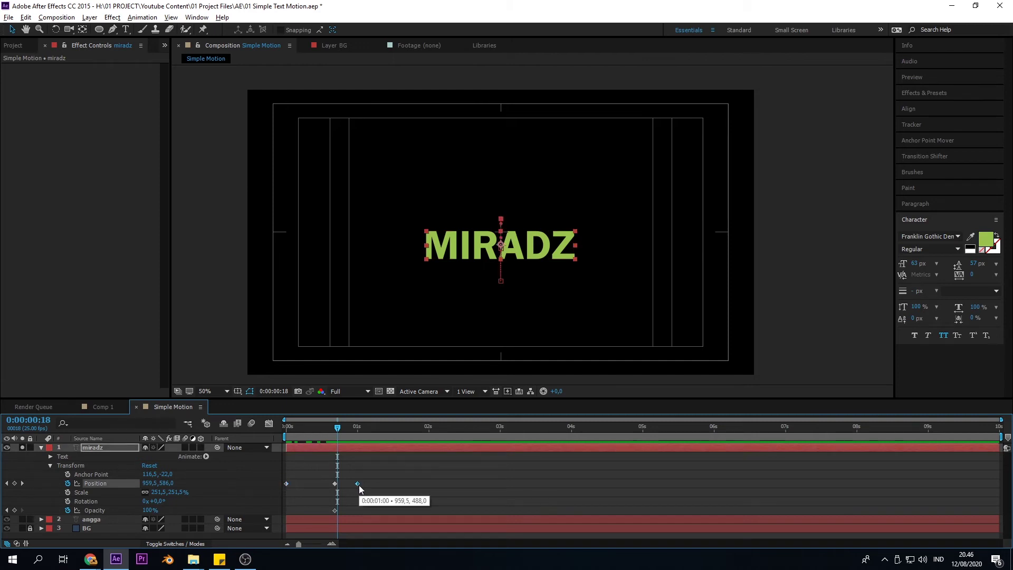
{"action": "left_click", "coordinate": [337, 428]}
{"action": "left_click_drag", "start_coordinate": [337, 428], "coordinate": [351, 488]}
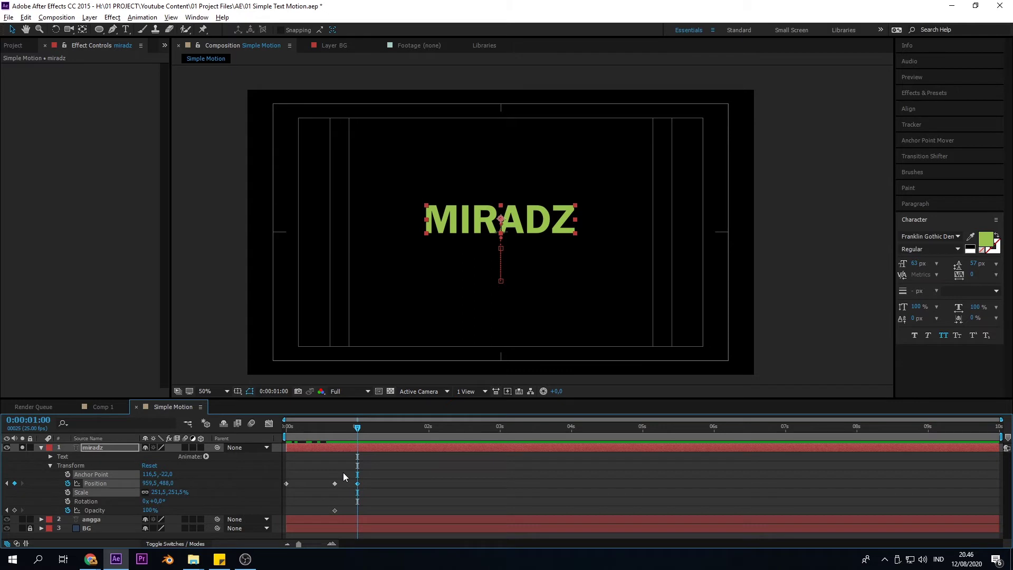
{"action": "key", "text": "Delete"}
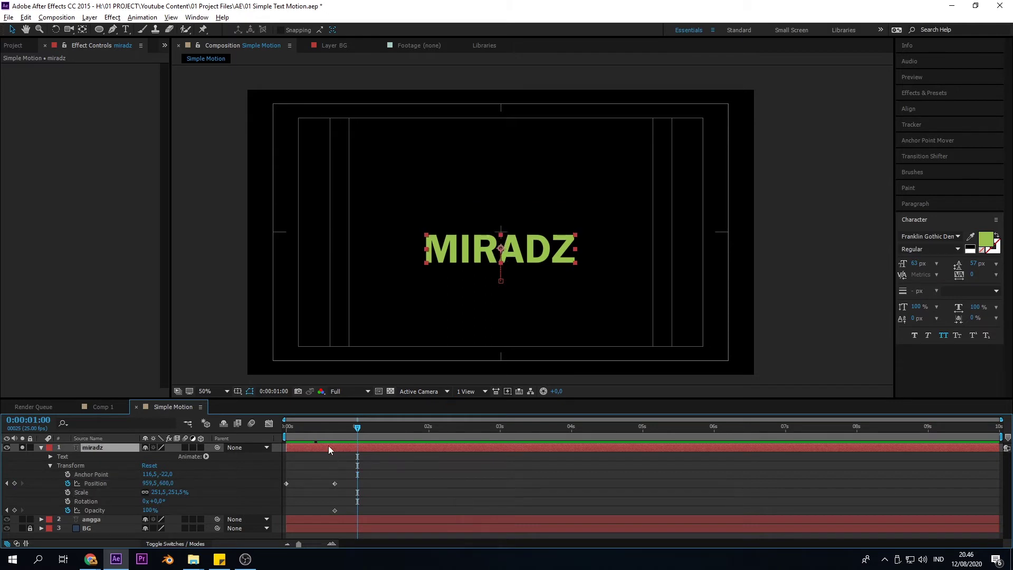
{"action": "key", "text": "Home"}
{"action": "key", "text": "space"}
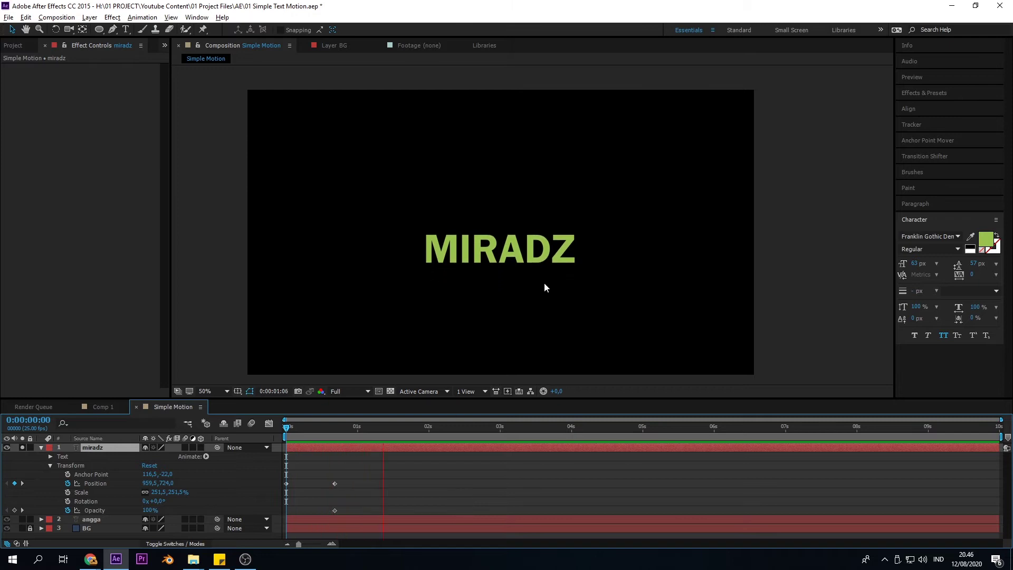
{"action": "key", "text": "space"}
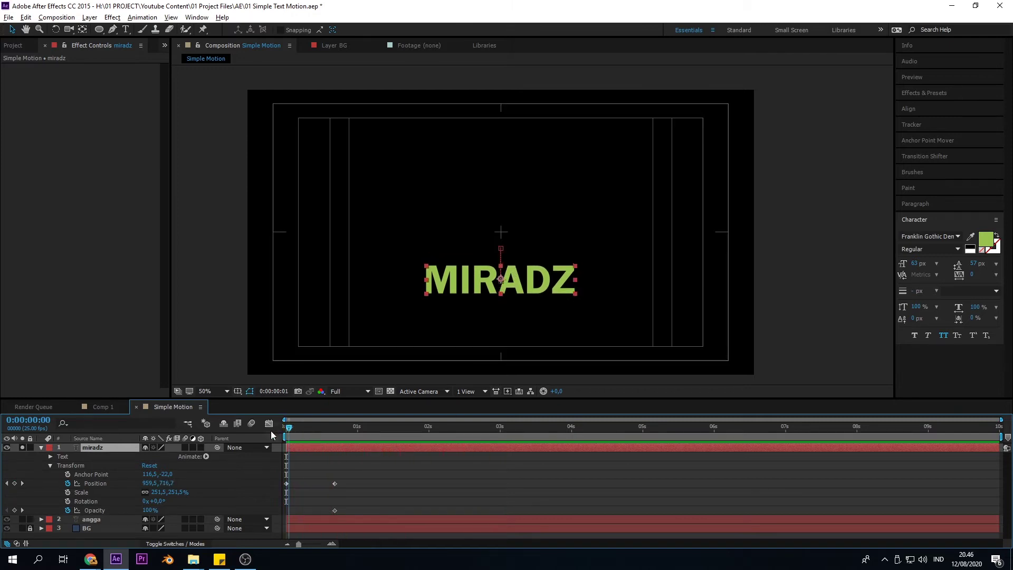
{"action": "left_click_drag", "start_coordinate": [286, 437], "coordinate": [332, 447]}
{"action": "key", "text": "Page_Down"}
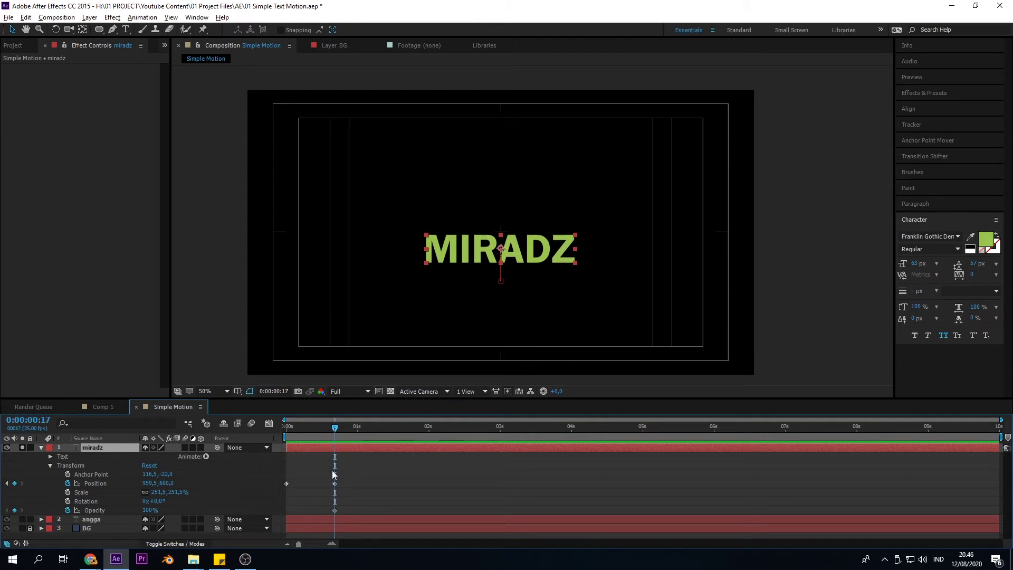
{"action": "left_click_drag", "start_coordinate": [322, 425], "coordinate": [315, 432]}
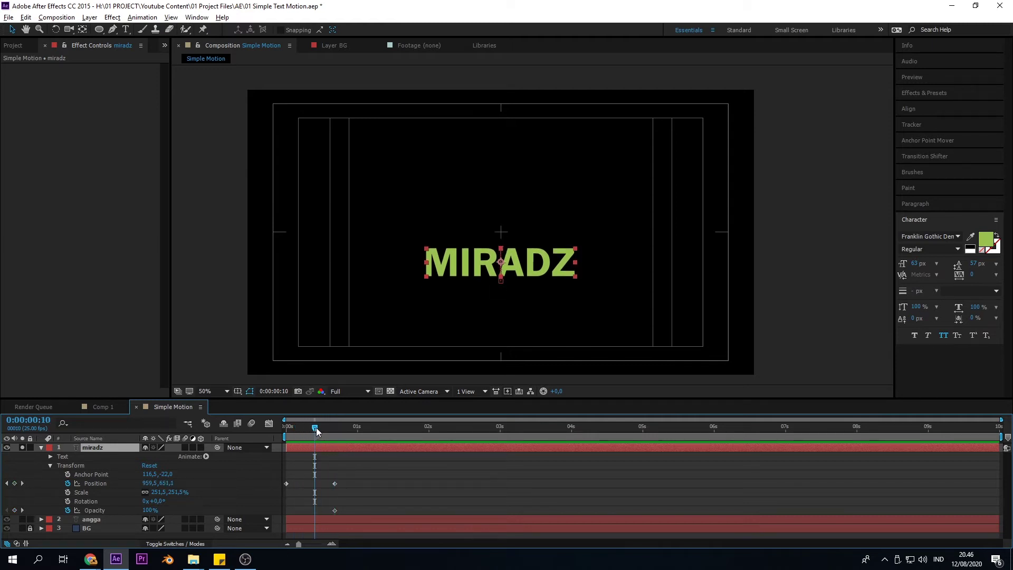
{"action": "key", "text": "Page_Down"}
{"action": "key", "text": "Page_Down"}
{"action": "key", "text": "Page_Down"}
{"action": "key", "text": "Page_Down"}
{"action": "key", "text": "Page_Down"}
{"action": "key", "text": "Page_Down"}
{"action": "left_click_drag", "start_coordinate": [328, 435], "coordinate": [335, 438]}
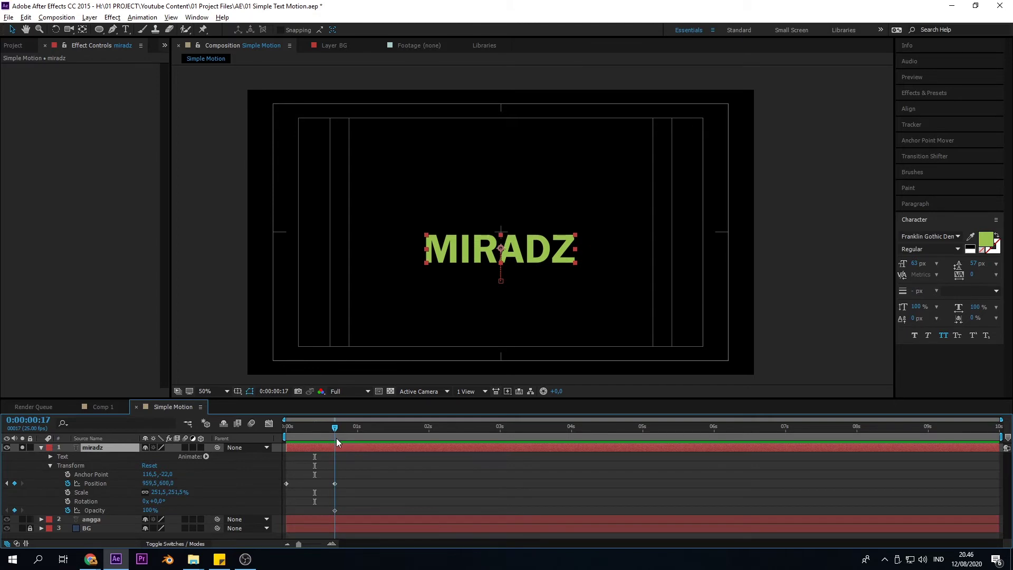
{"action": "left_click_drag", "start_coordinate": [336, 438], "coordinate": [278, 443]}
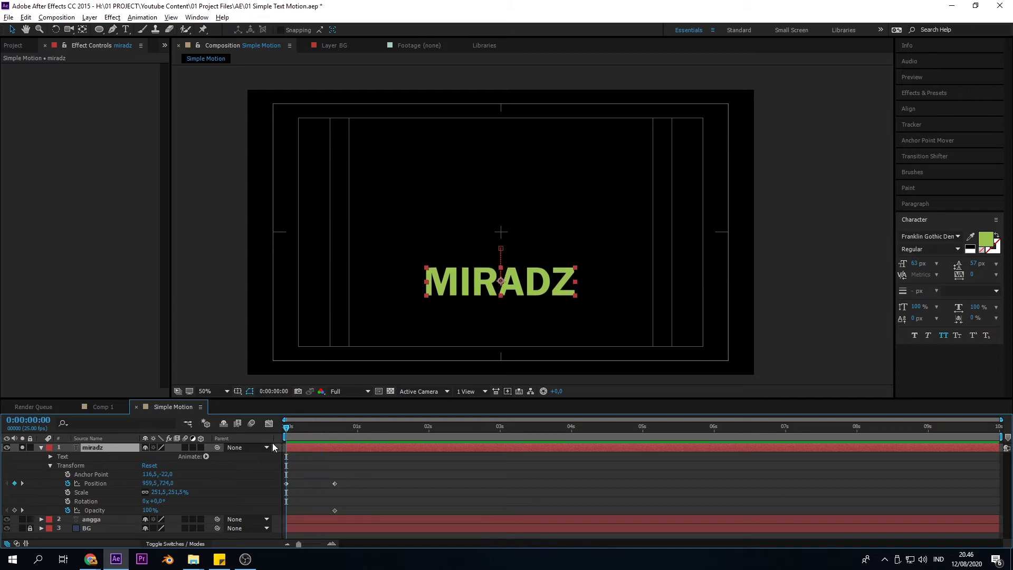
Lower MIRADZ's start position, test a far-left move at frame 4, and preview
{"action": "left_click_drag", "start_coordinate": [487, 284], "coordinate": [480, 394]}
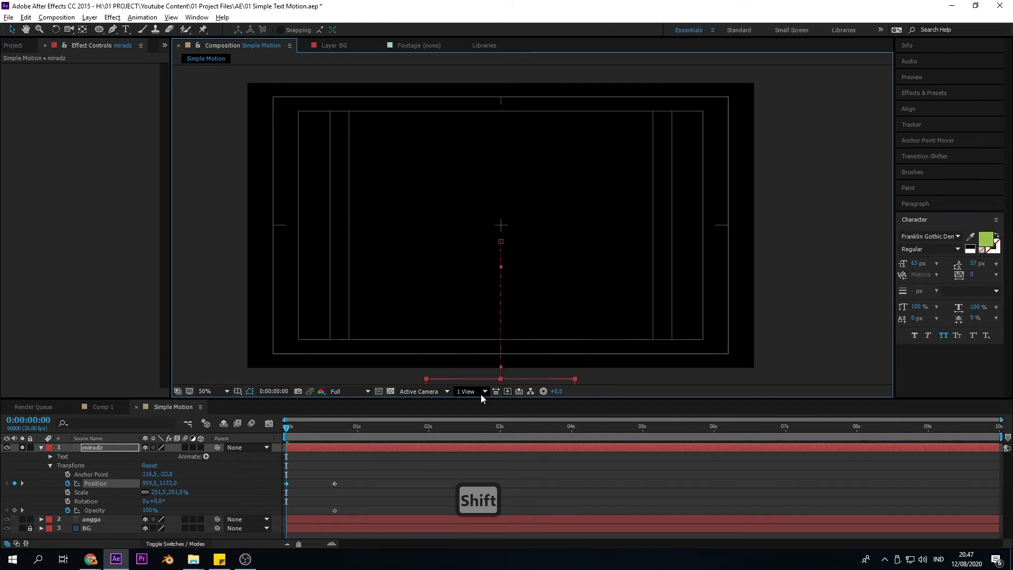
{"action": "mouse_move", "coordinate": [290, 433]}
{"action": "left_mouse_down"}
{"action": "mouse_move", "coordinate": [274, 435]}
{"action": "mouse_move", "coordinate": [315, 437]}
{"action": "mouse_move", "coordinate": [299, 438]}
{"action": "left_mouse_up"}
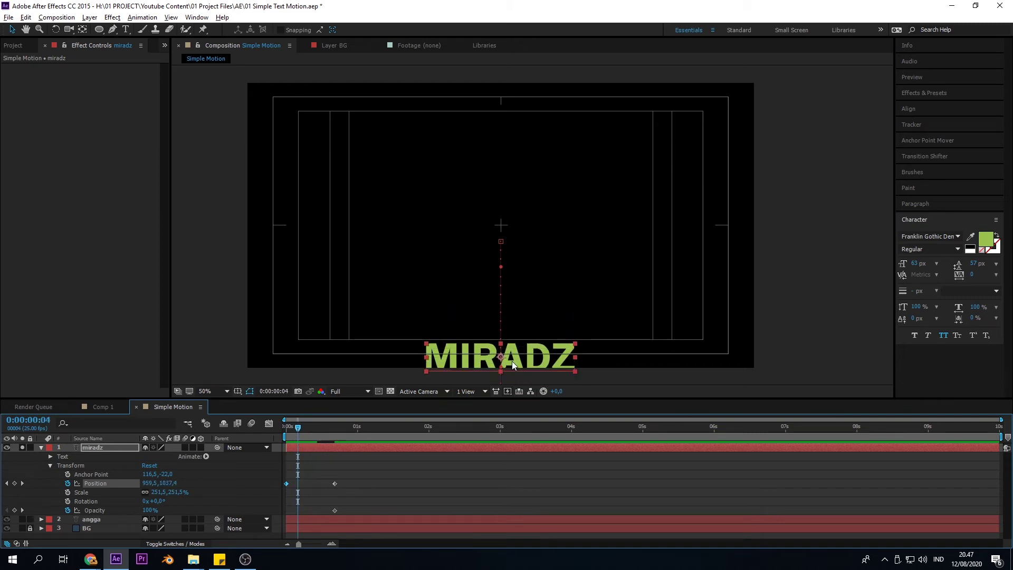
{"action": "left_click_drag", "start_coordinate": [515, 359], "coordinate": [176, 234]}
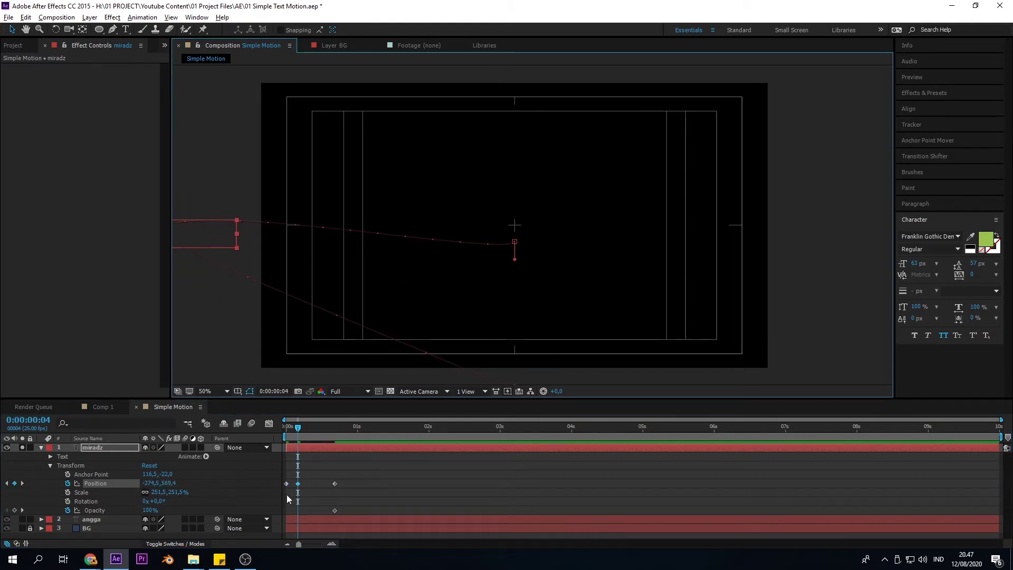
{"action": "left_click_drag", "start_coordinate": [298, 429], "coordinate": [275, 437]}
{"action": "key", "text": "space"}
{"action": "left_click_drag", "start_coordinate": [324, 432], "coordinate": [299, 437]}
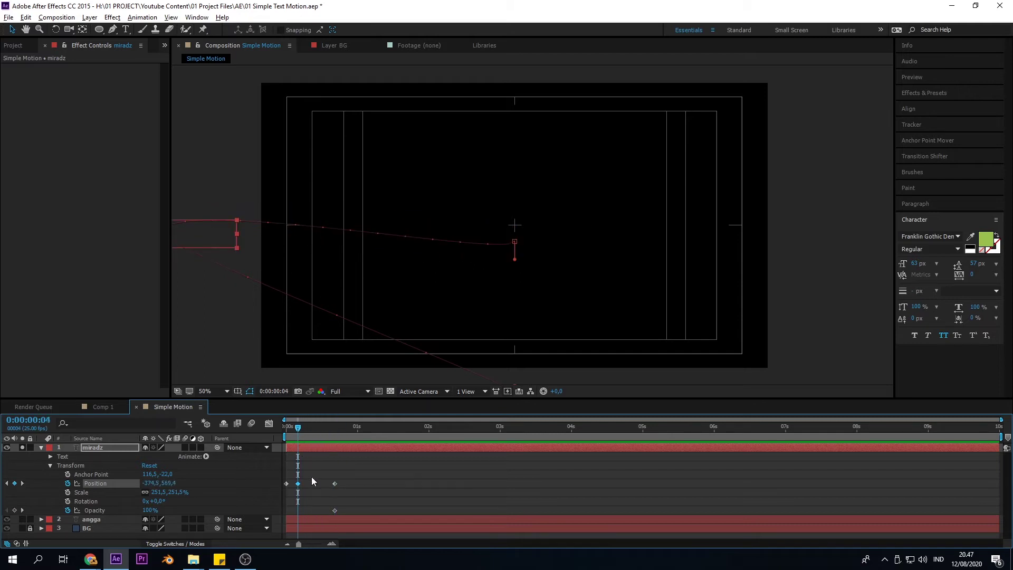
Delete the stray frame-4 keyframes, set the start Position to (959.5, 746), and preview
{"action": "left_click_drag", "start_coordinate": [318, 480], "coordinate": [298, 493]}
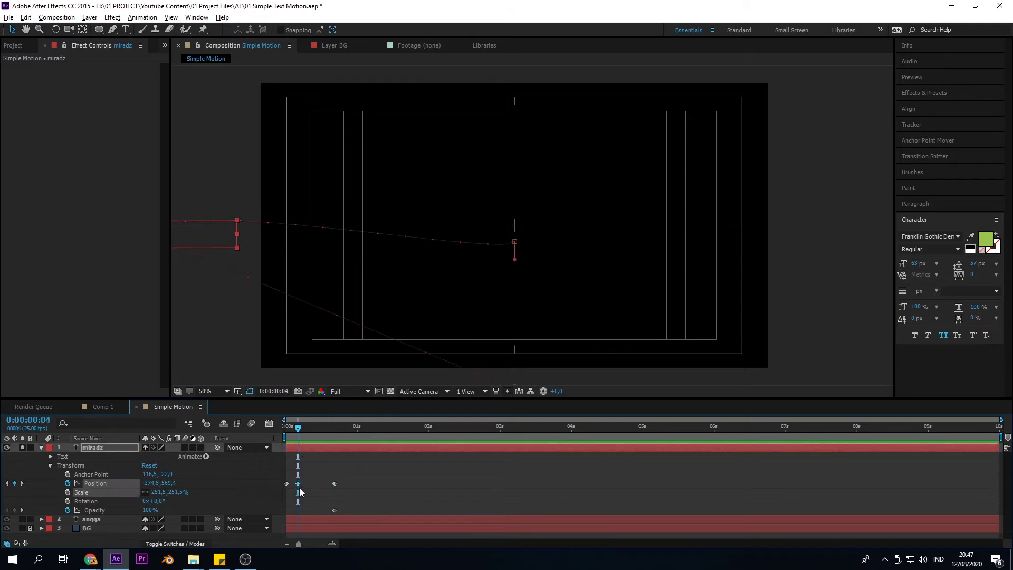
{"action": "key", "text": "Delete"}
{"action": "left_click_drag", "start_coordinate": [303, 428], "coordinate": [279, 438]}
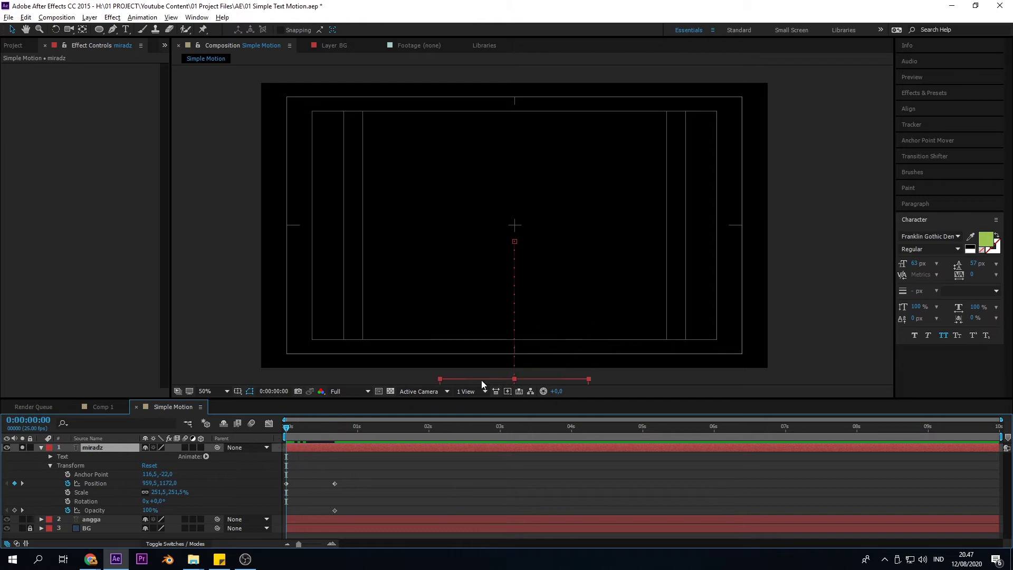
{"action": "key", "text": "shift"}
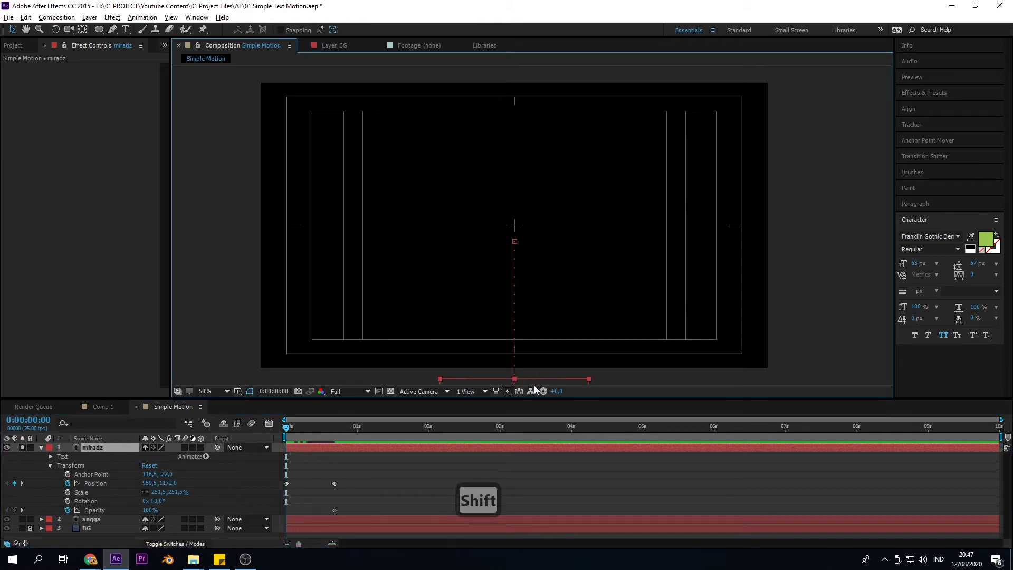
{"action": "left_click_drag", "start_coordinate": [537, 381], "coordinate": [536, 281]}
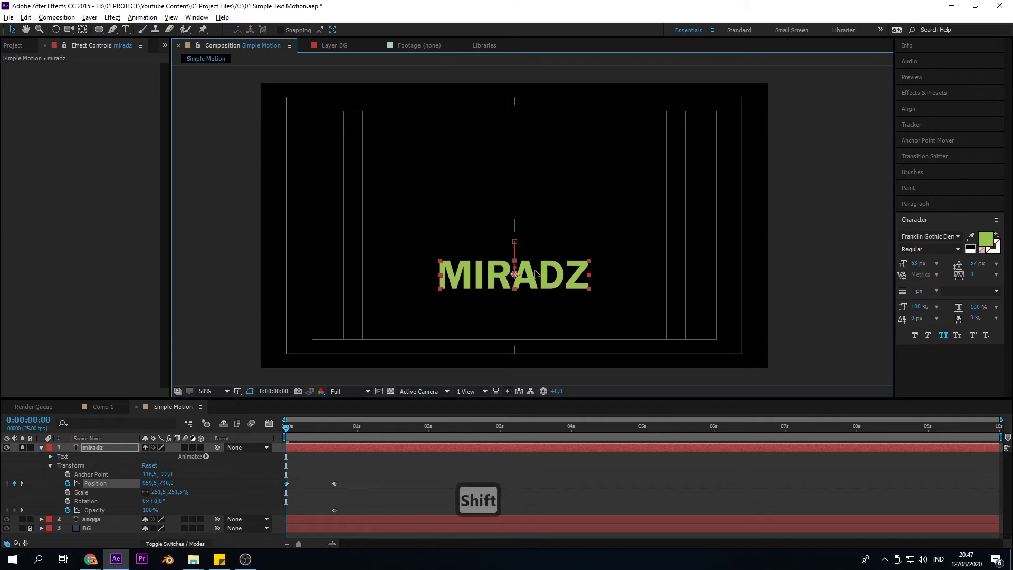
{"action": "left_click_drag", "start_coordinate": [535, 279], "coordinate": [535, 272]}
{"action": "key", "text": "space"}
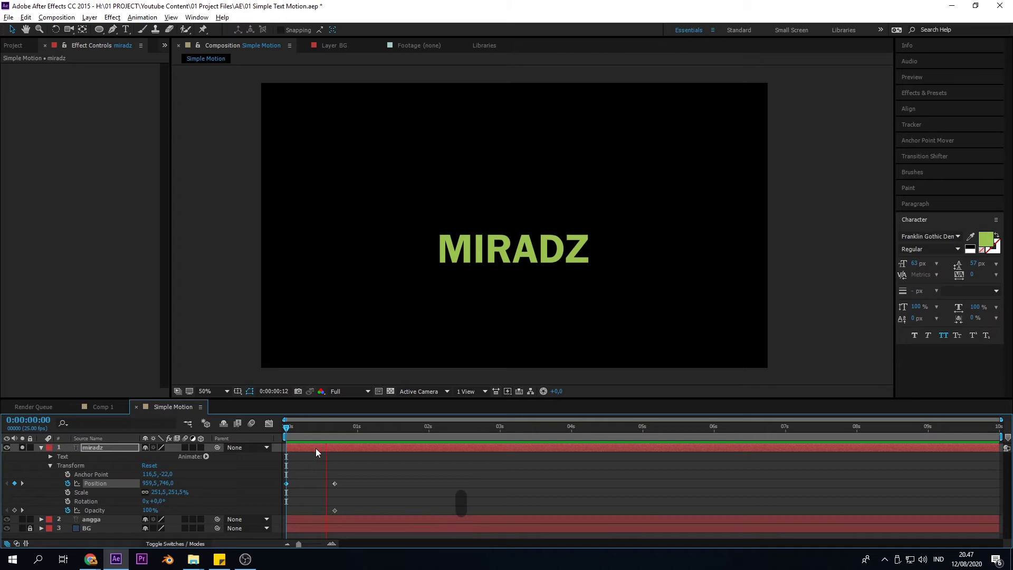
Set MIRADZ opacity to 0% at 0 seconds and preview the fade-in with the rise
{"action": "left_click_drag", "start_coordinate": [327, 429], "coordinate": [275, 437]}
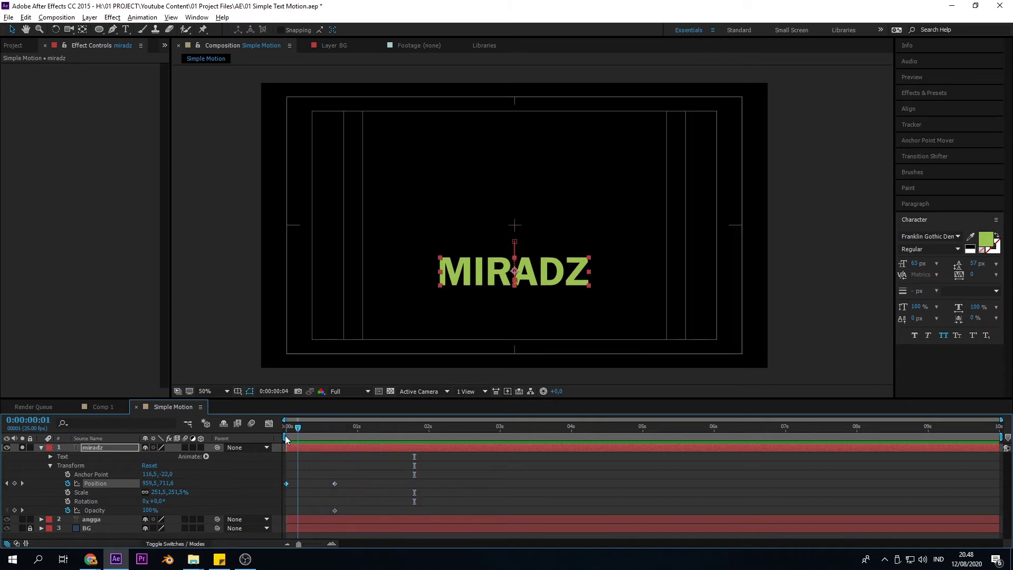
{"action": "left_click", "coordinate": [100, 511]}
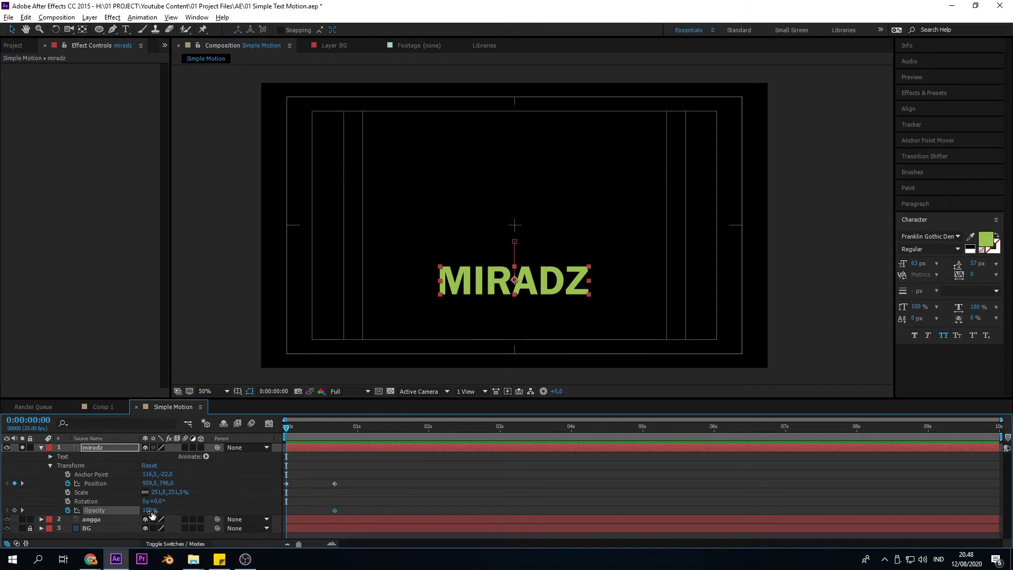
{"action": "left_click_drag", "start_coordinate": [151, 513], "coordinate": [59, 515]}
{"action": "left_click_drag", "start_coordinate": [287, 431], "coordinate": [340, 437]}
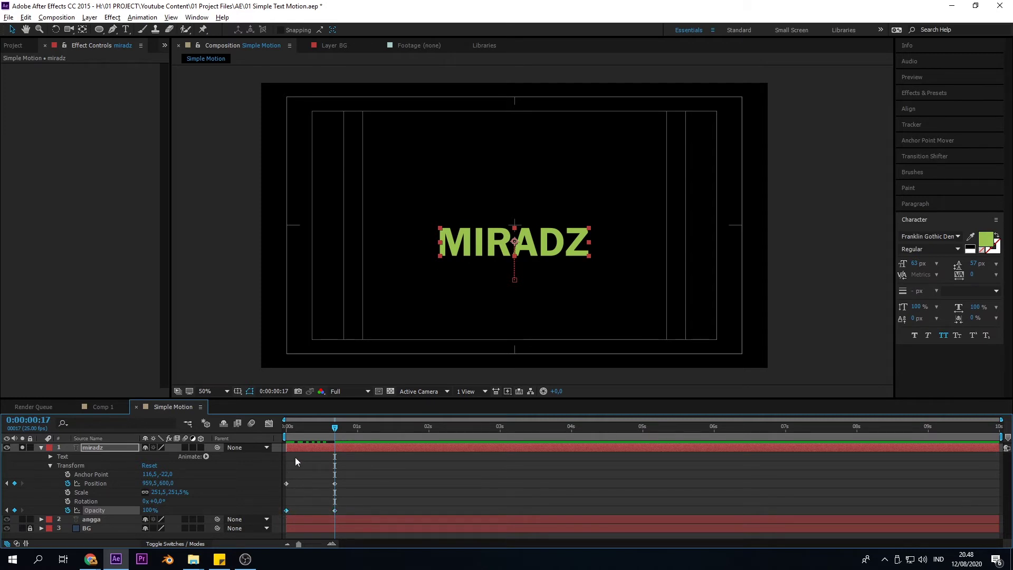
{"action": "left_click_drag", "start_coordinate": [302, 423], "coordinate": [274, 430]}
{"action": "key", "text": "space"}
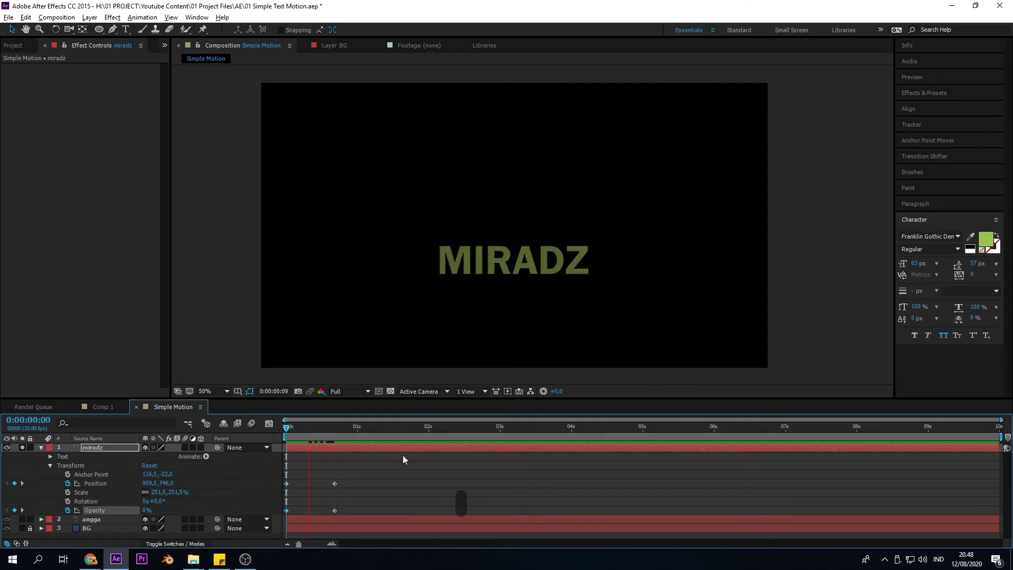
{"action": "key", "text": "space"}
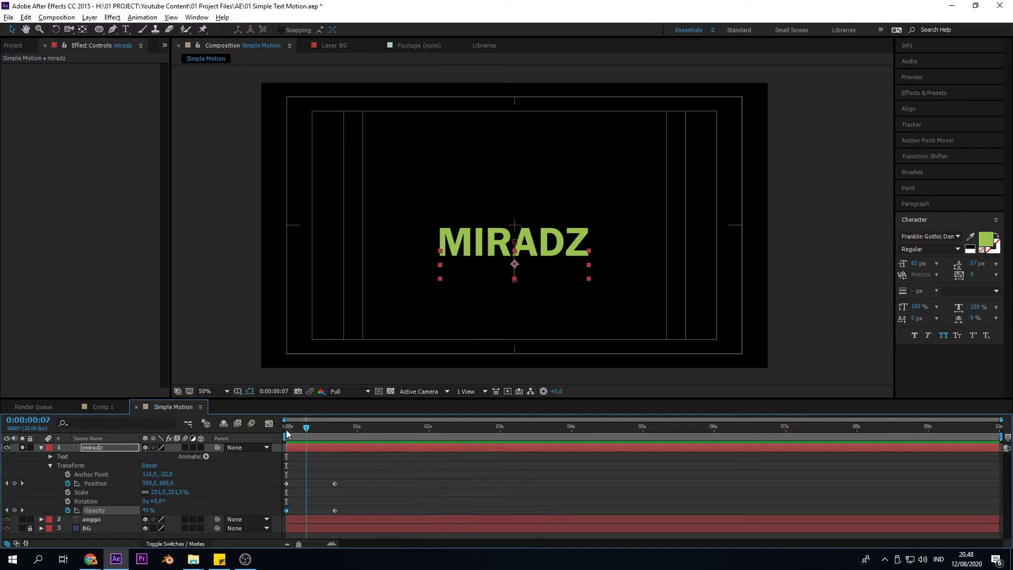
{"action": "key", "text": "space"}
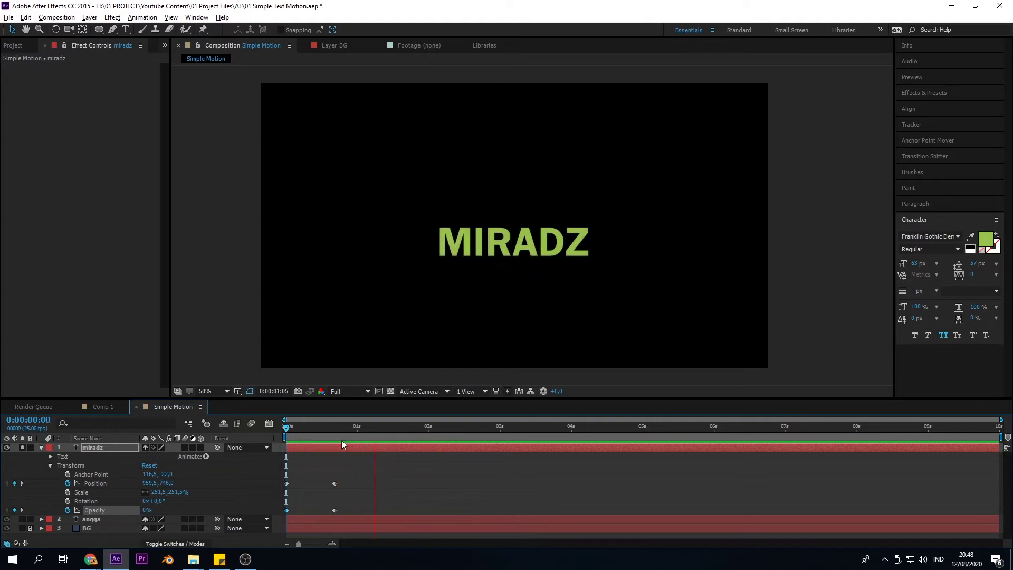
{"action": "key", "text": "space"}
{"action": "key", "text": "space"}
{"action": "key", "text": "space"}
Apply Easy Ease to the four Position and Opacity keyframes, then undo it
{"action": "left_click_drag", "start_coordinate": [366, 468], "coordinate": [271, 521]}
{"action": "left_click", "coordinate": [333, 428]}
{"action": "left_click_drag", "start_coordinate": [334, 427], "coordinate": [334, 429]}
{"action": "key", "text": "shift"}
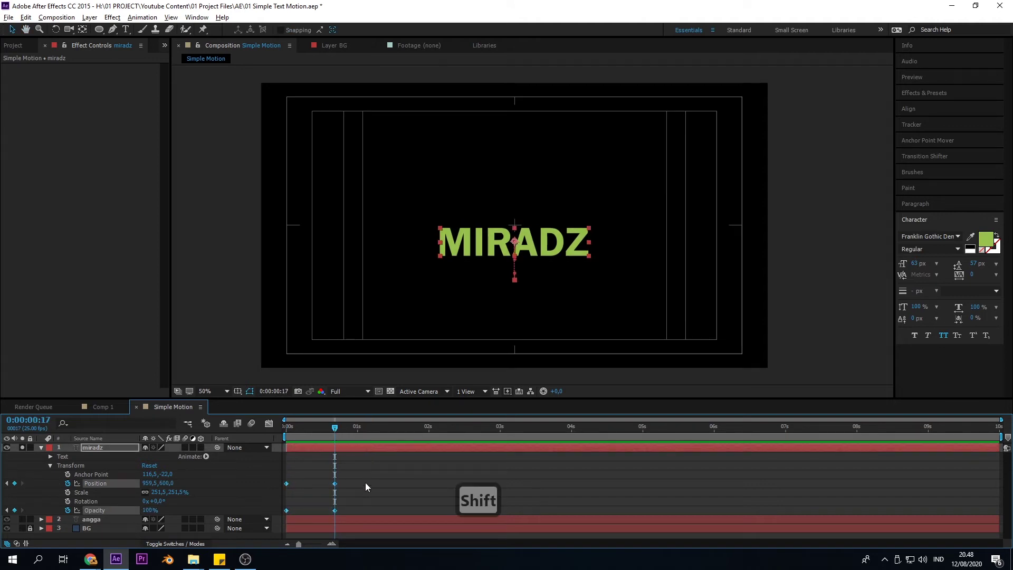
{"action": "key", "text": "F9"}
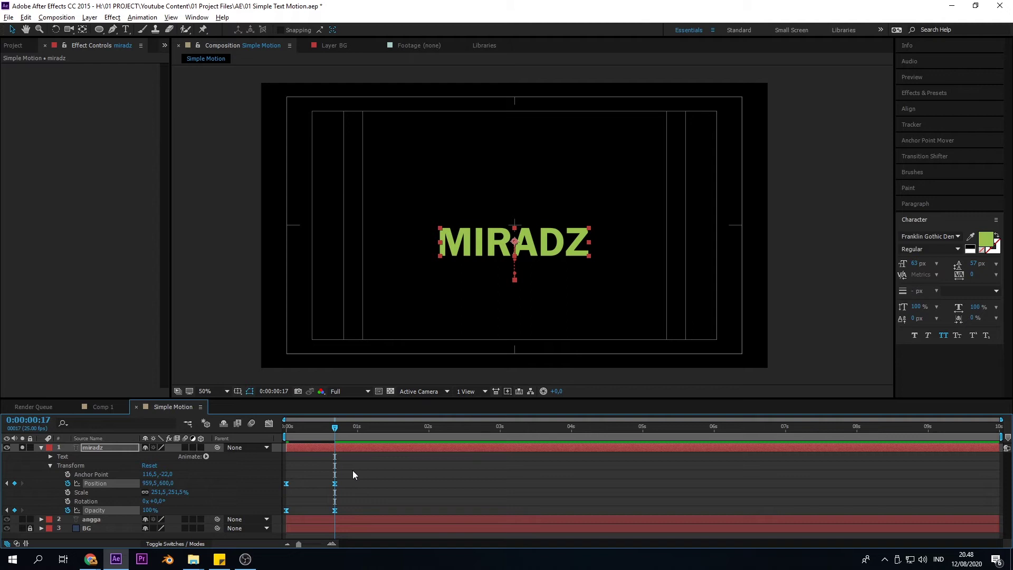
{"action": "left_click_drag", "start_coordinate": [335, 426], "coordinate": [315, 436]}
{"action": "key", "text": "ctrl+z"}
Preview the linear MIRADZ slide-up fade-in and reselect its four keyframes
{"action": "left_click_drag", "start_coordinate": [336, 427], "coordinate": [276, 430]}
{"action": "key", "text": "space"}
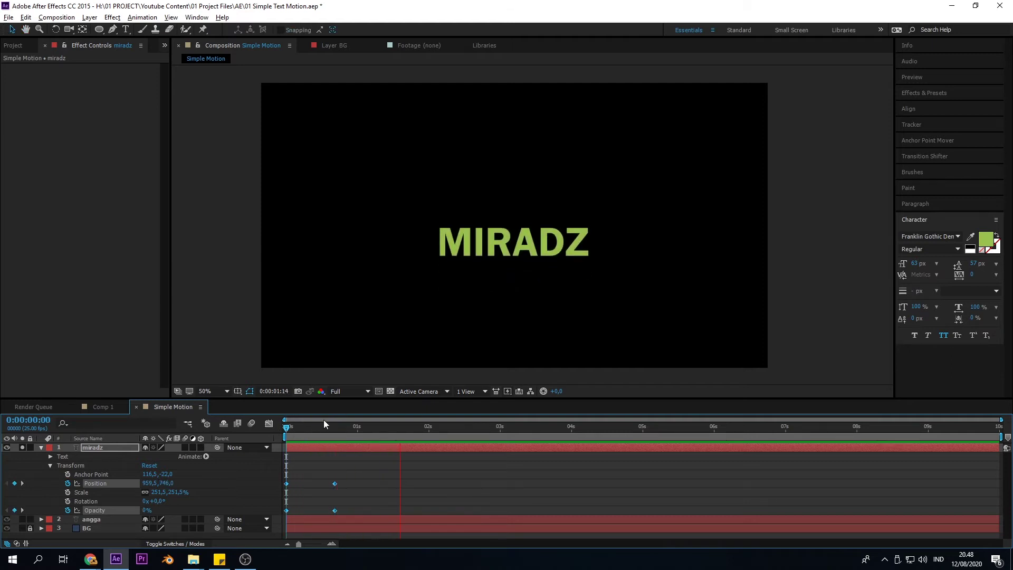
{"action": "key", "text": "space"}
{"action": "key", "text": "space"}
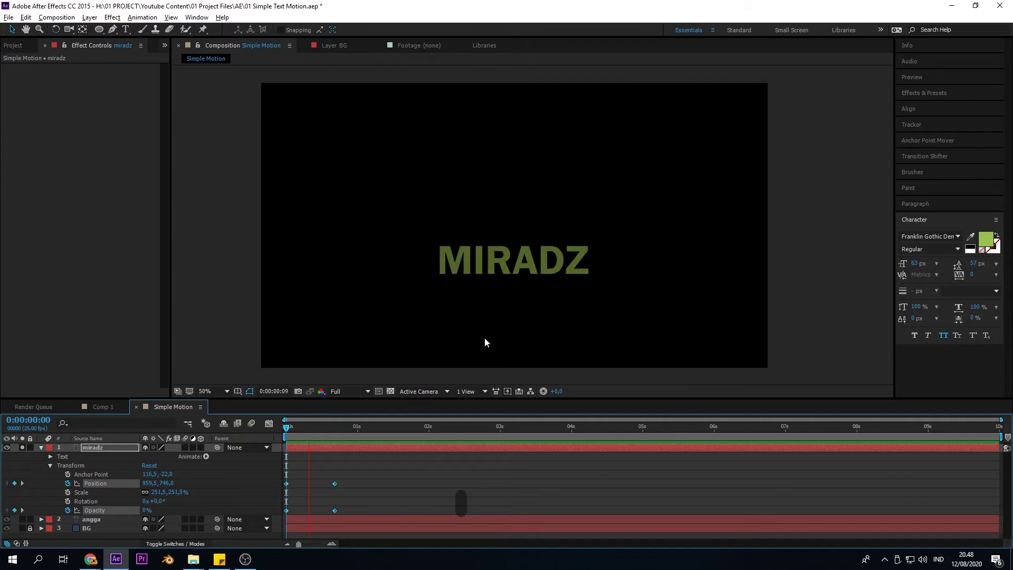
{"action": "key", "text": "space"}
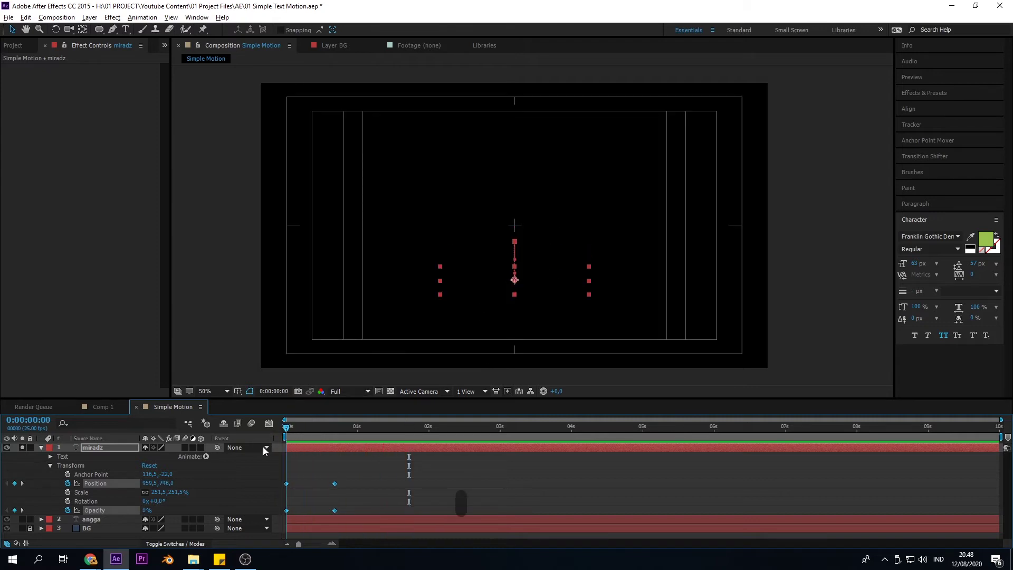
{"action": "key", "text": "space"}
{"action": "left_click_drag", "start_coordinate": [364, 462], "coordinate": [280, 521]}
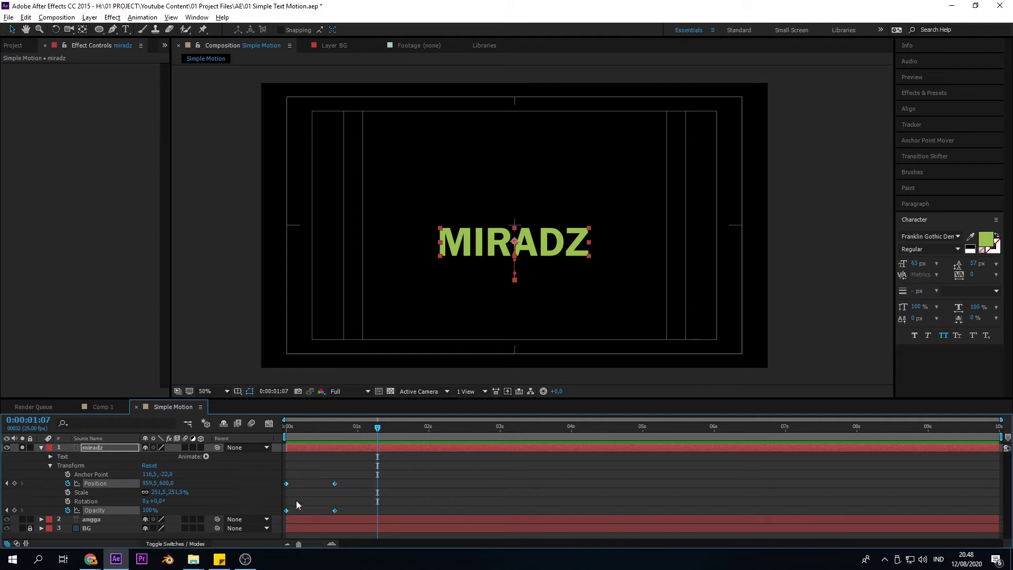
Apply Easy Ease to the selected MIRADZ keyframes and preview the smoother glide from frame 0
{"action": "right_click", "coordinate": [334, 483]}
{"action": "mouse_move", "coordinate": [380, 476]}
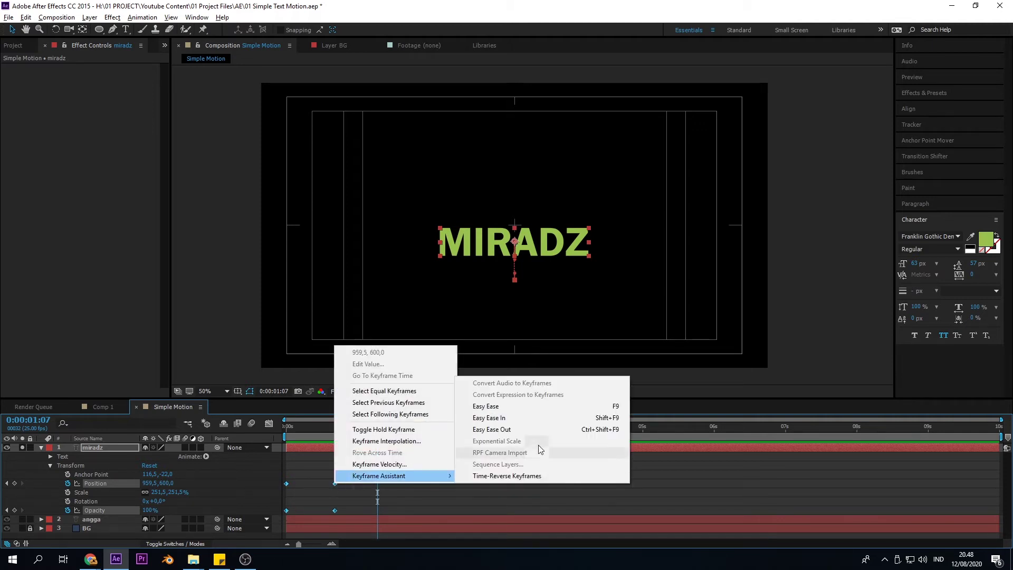
{"action": "left_click", "coordinate": [534, 406]}
{"action": "left_click_drag", "start_coordinate": [322, 428], "coordinate": [268, 441]}
{"action": "key", "text": "space"}
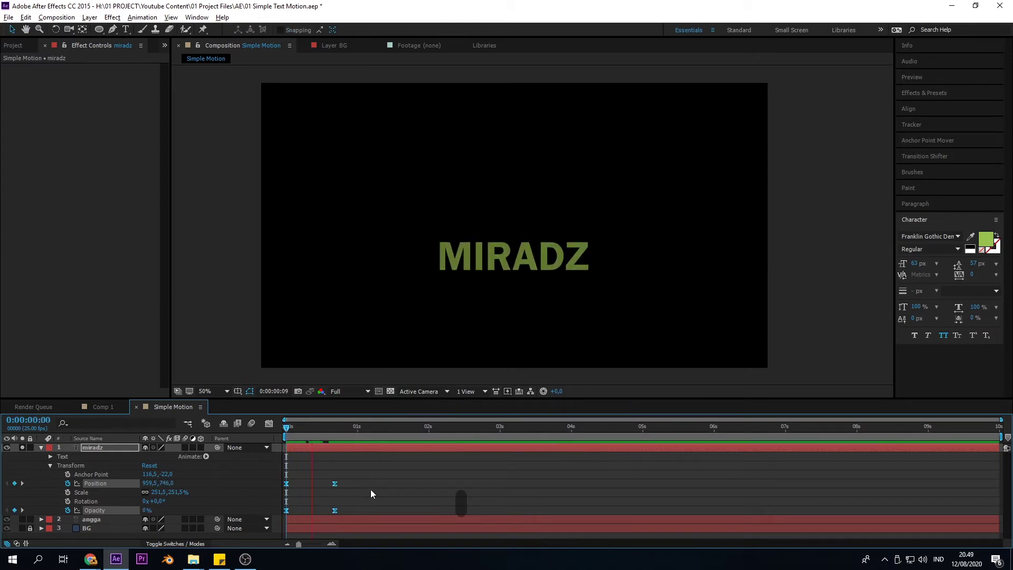
{"action": "key", "text": "space"}
{"action": "key", "text": "space"}
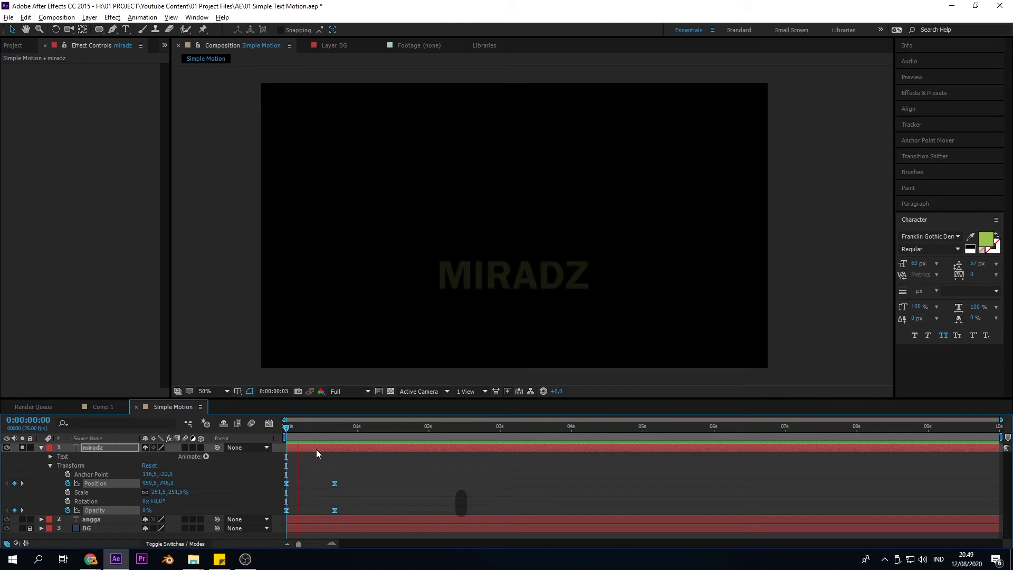
{"action": "key", "text": "space"}
{"action": "key", "text": "space"}
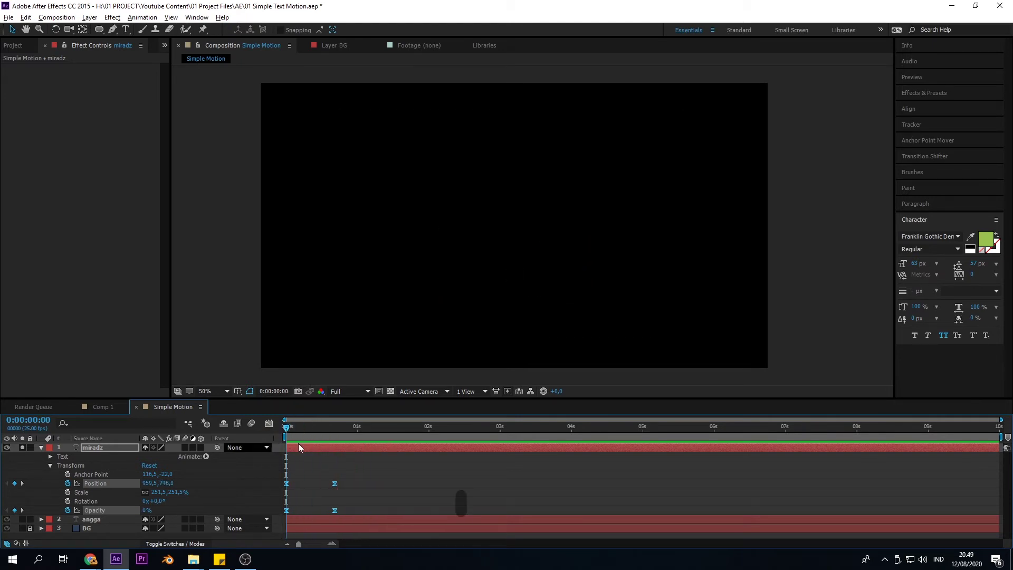
{"action": "key", "text": "space"}
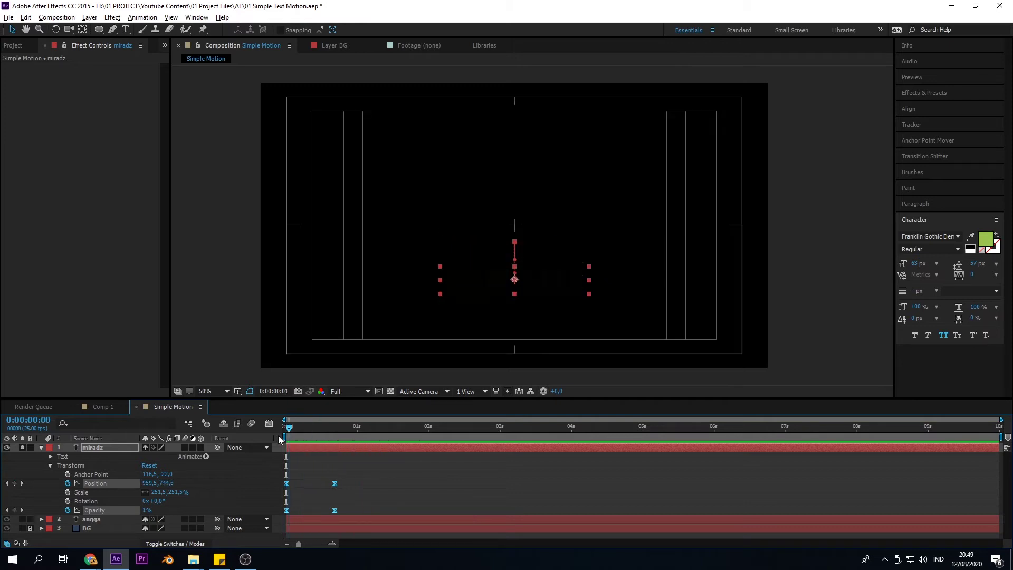
{"action": "key", "text": "space"}
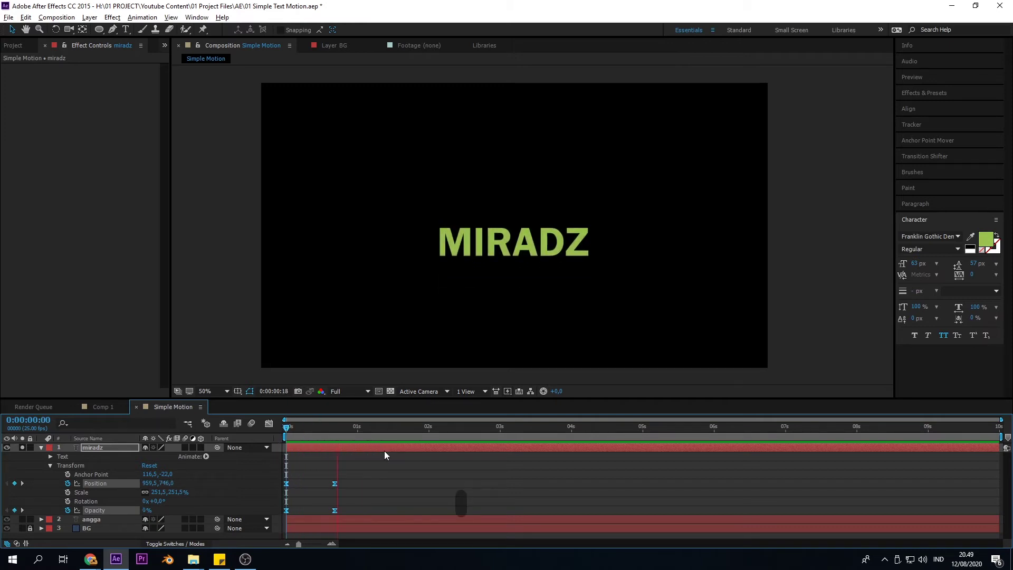
{"action": "key", "text": "space"}
{"action": "key", "text": "space"}
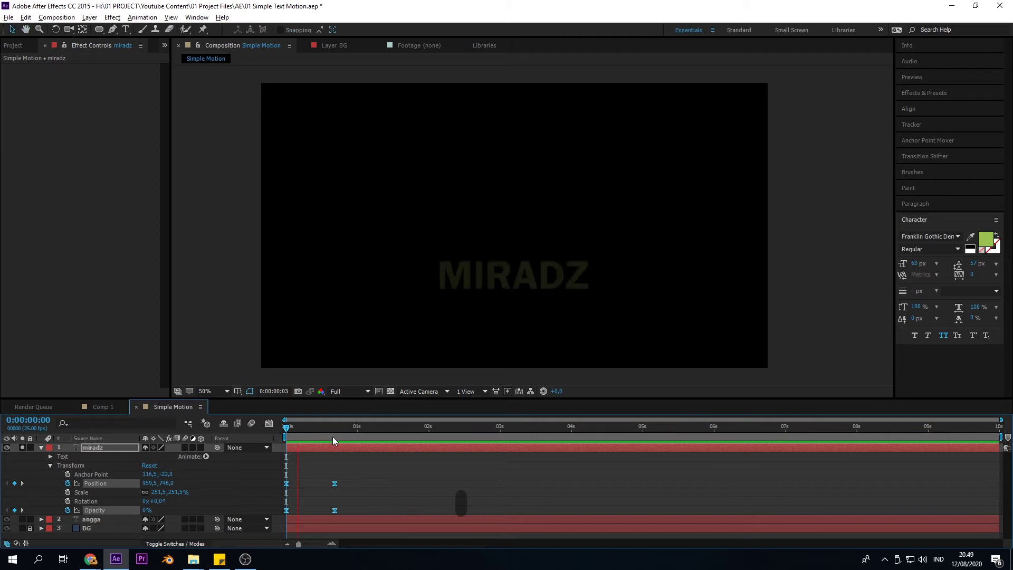
{"action": "key", "text": "space"}
At frame 17, select the angga layer and turn its visibility back on
{"action": "left_click", "coordinate": [333, 431], "text": "shift"}
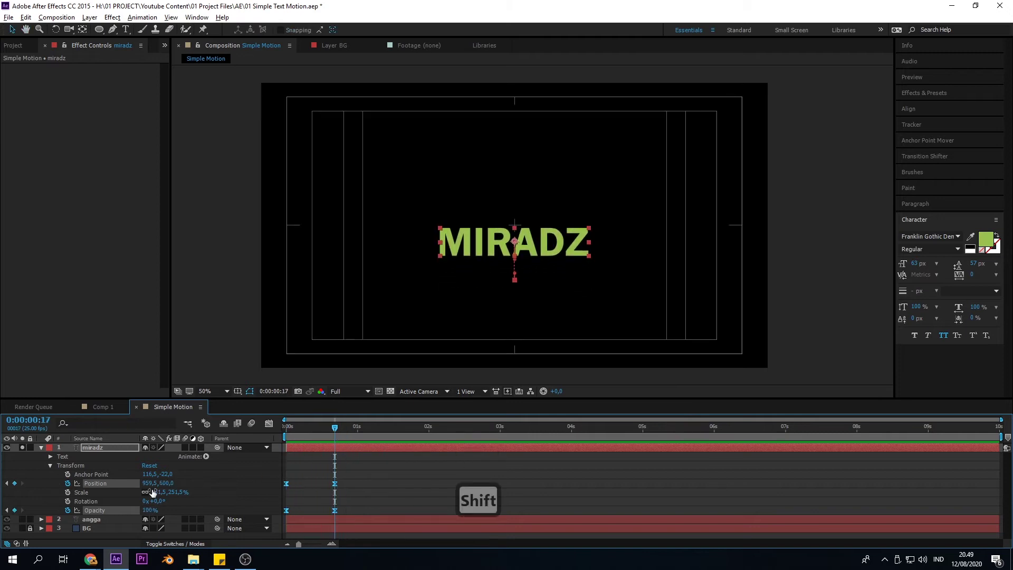
{"action": "left_click", "coordinate": [93, 520]}
{"action": "left_click", "coordinate": [22, 520]}
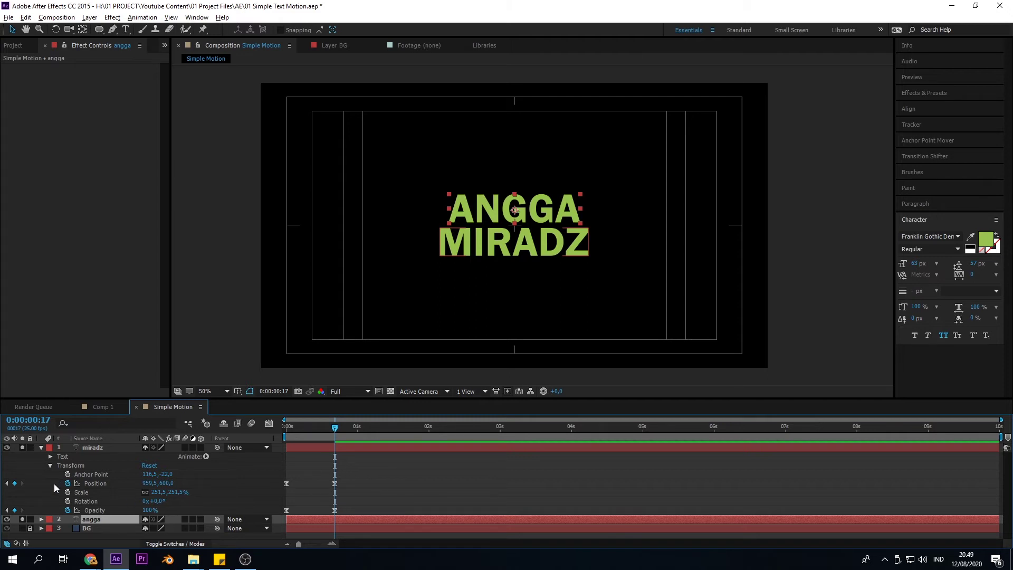
Expand angga's Transform properties and add Position and Opacity keyframes at frame 17
{"action": "left_click", "coordinate": [43, 520]}
{"action": "left_click", "coordinate": [49, 517]}
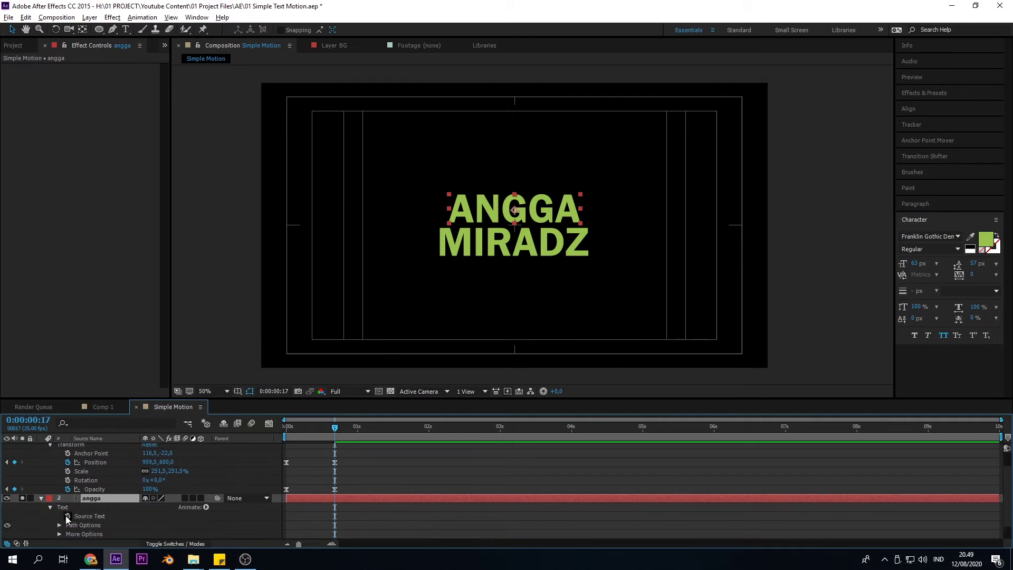
{"action": "left_click", "coordinate": [49, 490]}
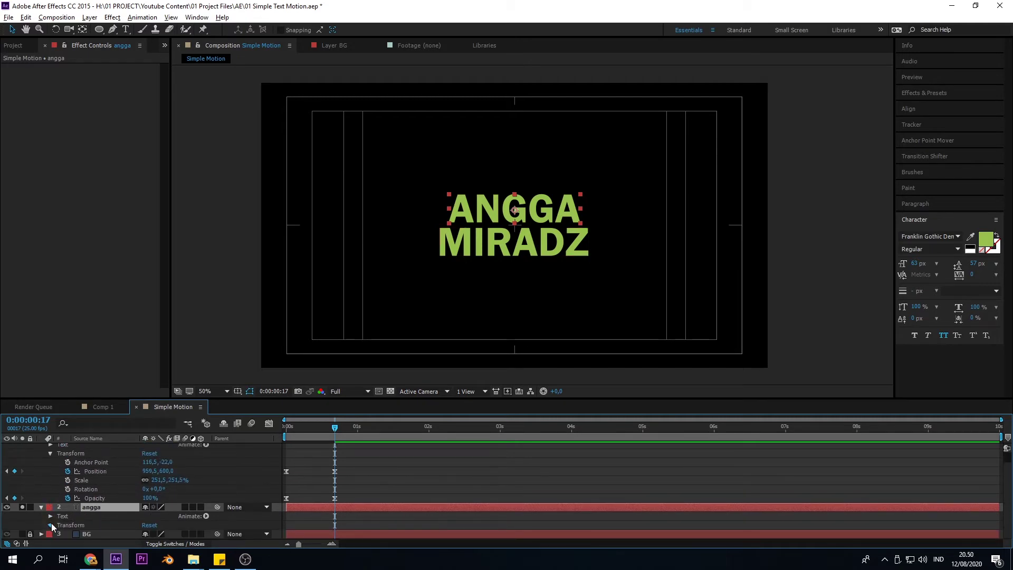
{"action": "left_click", "coordinate": [51, 524]}
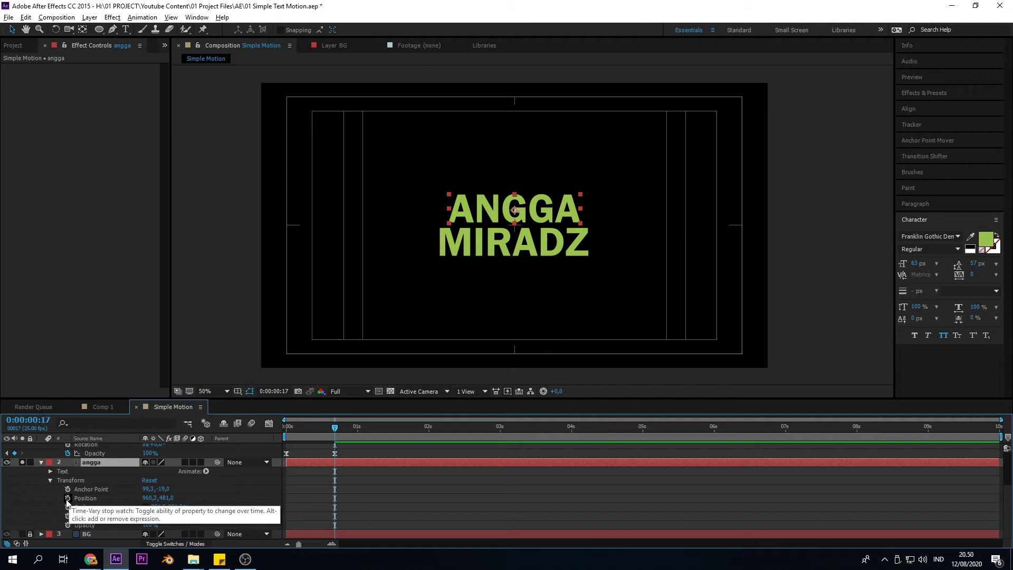
{"action": "left_click", "coordinate": [67, 498]}
{"action": "left_click", "coordinate": [68, 526]}
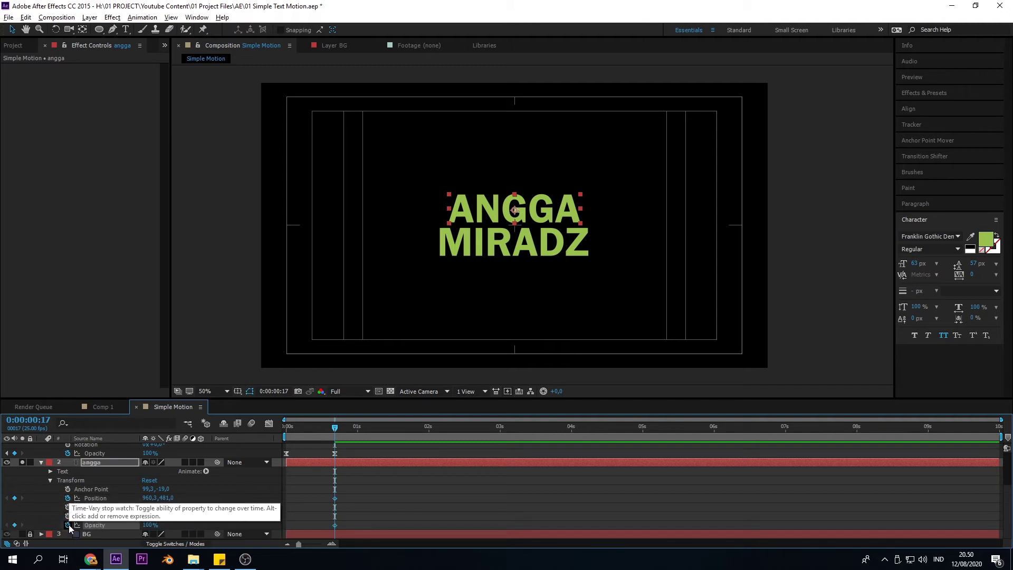
At frame 0, drop ANGGA down to (960.3, 593.0) with 0% opacity, then preview
{"action": "left_click_drag", "start_coordinate": [333, 432], "coordinate": [242, 448]}
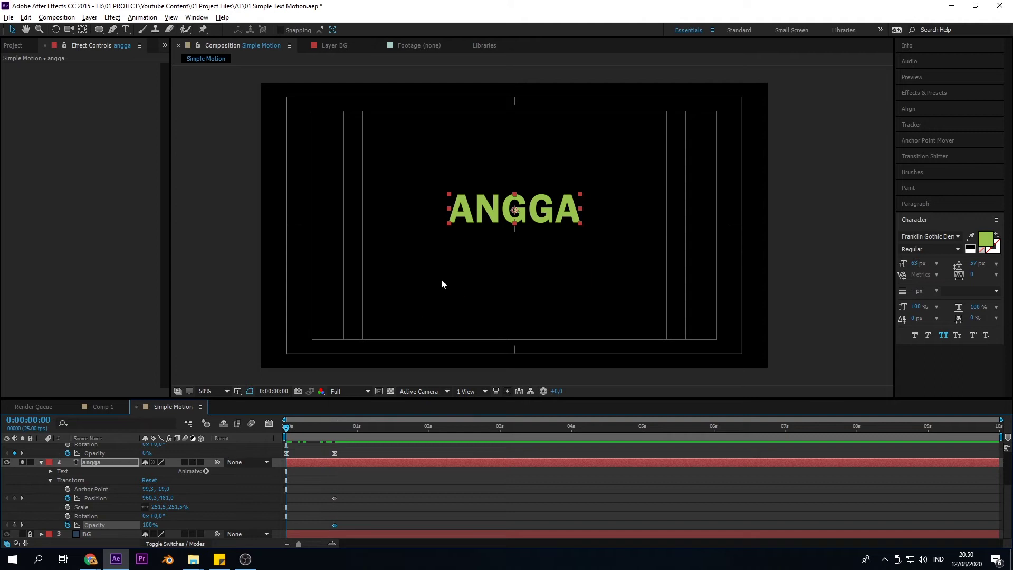
{"action": "left_click_drag", "start_coordinate": [534, 216], "coordinate": [532, 244]}
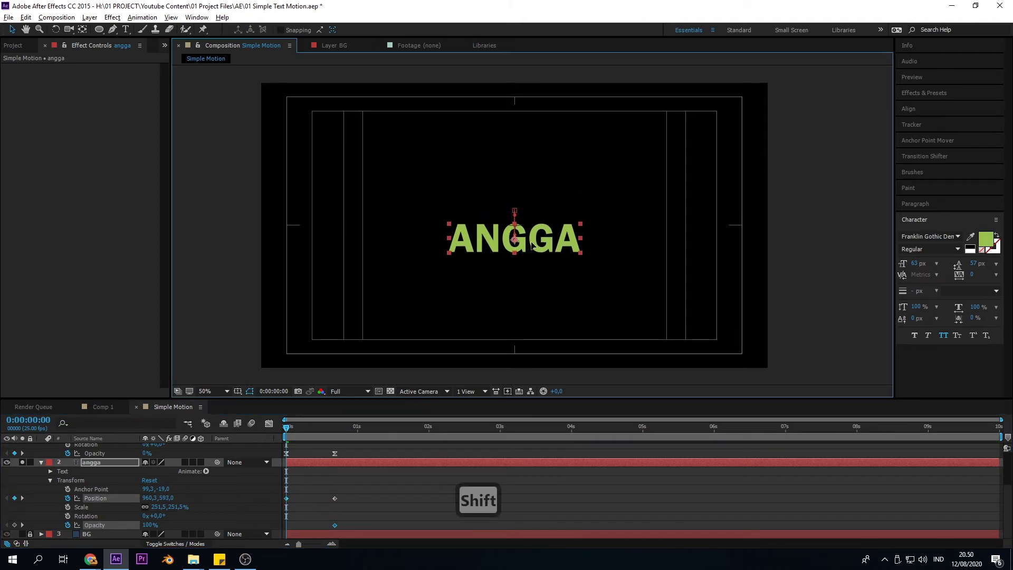
{"action": "left_click", "coordinate": [150, 525]}
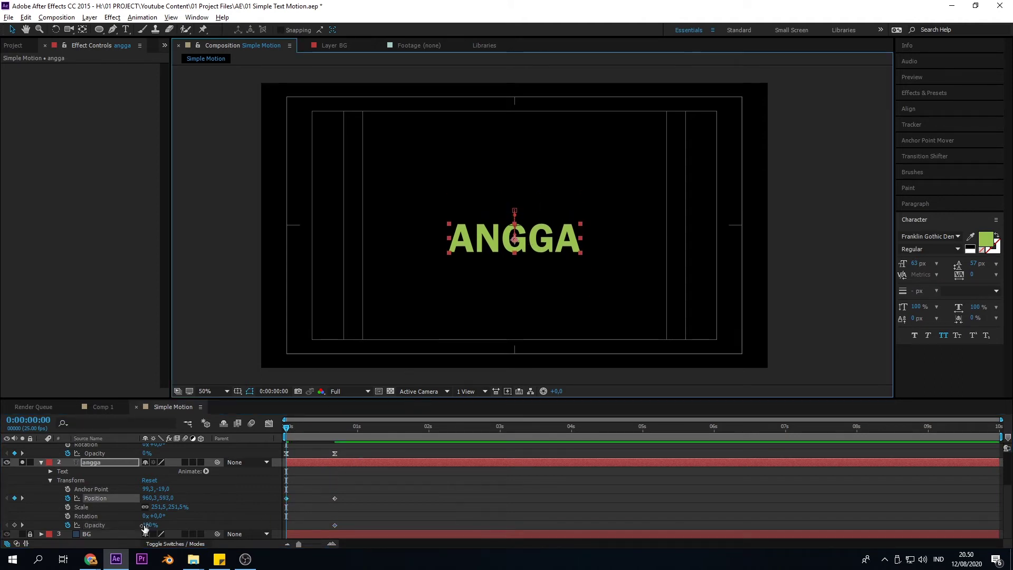
{"action": "type", "text": "0"}
{"action": "key", "text": "Return"}
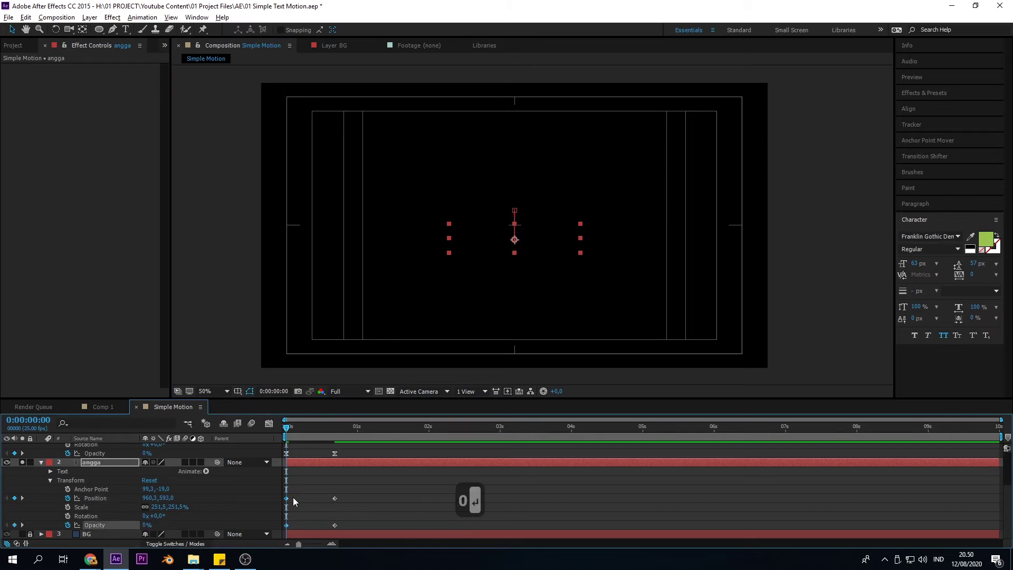
{"action": "left_click_drag", "start_coordinate": [287, 427], "coordinate": [265, 435]}
{"action": "key", "text": "space"}
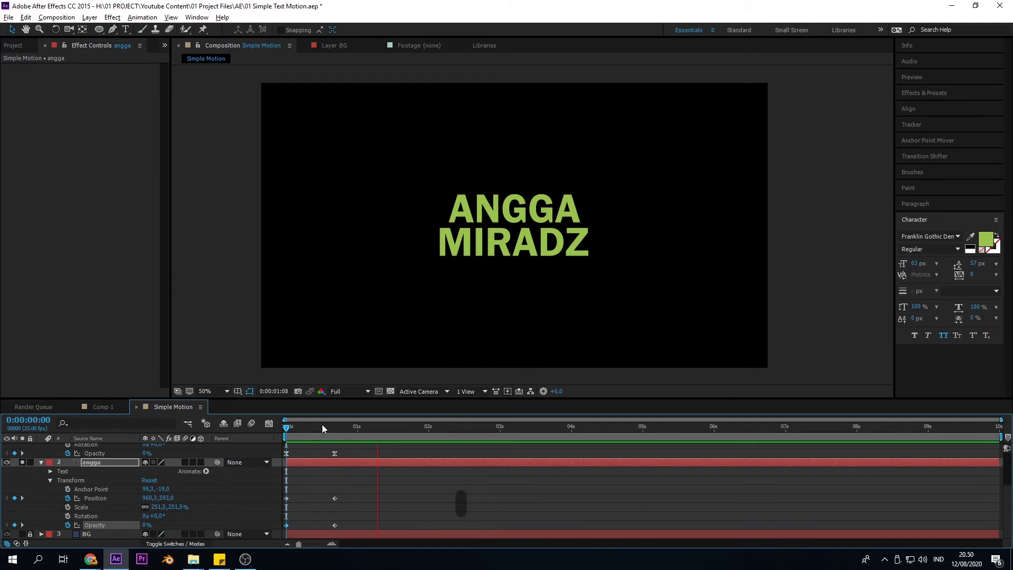
Replay the animation, then apply Easy Ease (F9) to the selected ANGGA keyframes
{"action": "key", "text": "space"}
{"action": "key", "text": "space"}
{"action": "key", "text": "space"}
{"action": "left_click_drag", "start_coordinate": [310, 432], "coordinate": [274, 451]}
{"action": "key", "text": "space"}
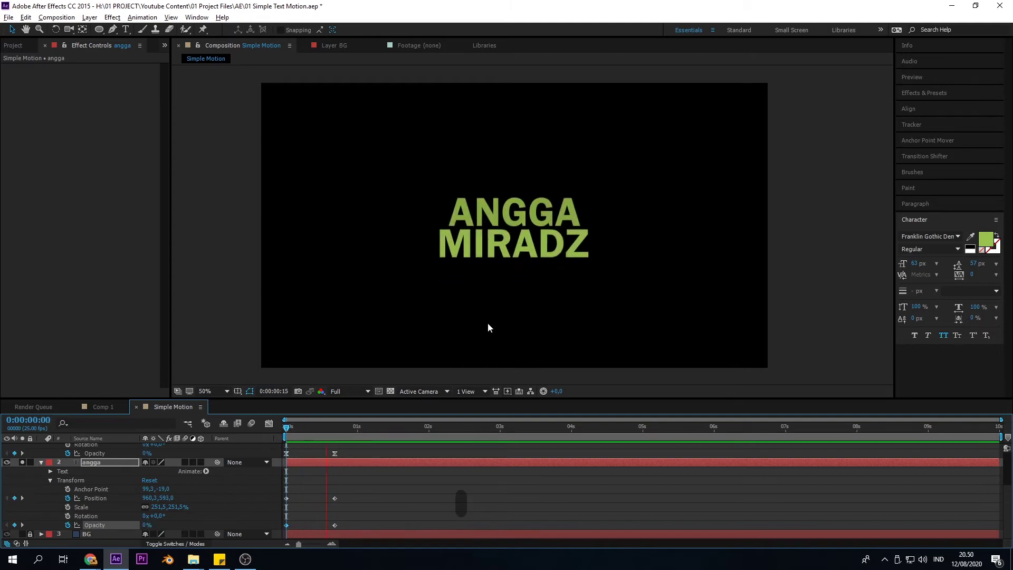
Show the title/action safe guides and preview the eased animation from the start
{"action": "key", "text": "space"}
{"action": "left_click_drag", "start_coordinate": [353, 489], "coordinate": [276, 537]}
{"action": "key", "text": "F9"}
{"action": "key", "text": "space"}
{"action": "key", "text": "space"}
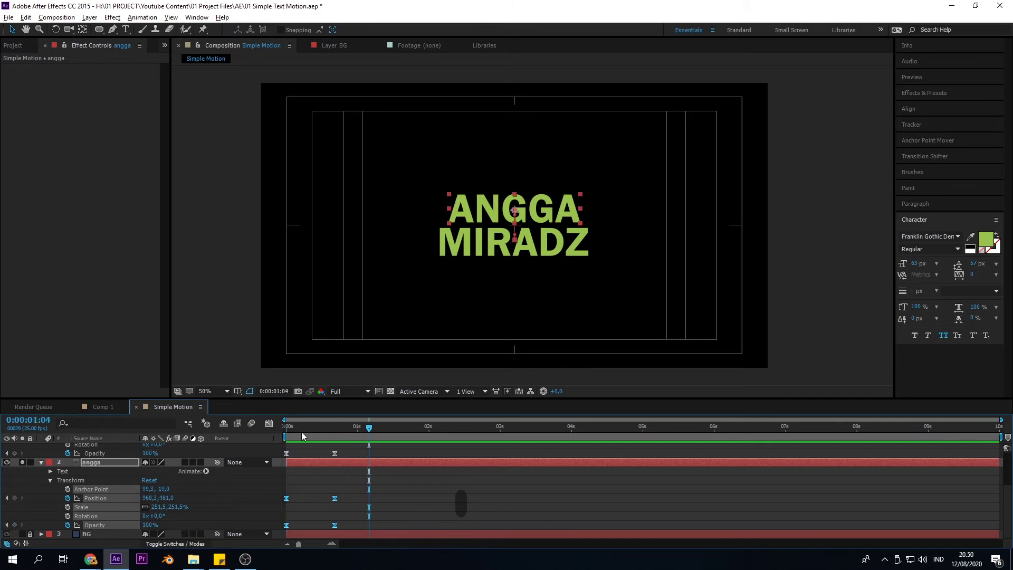
{"action": "left_click_drag", "start_coordinate": [293, 427], "coordinate": [270, 433]}
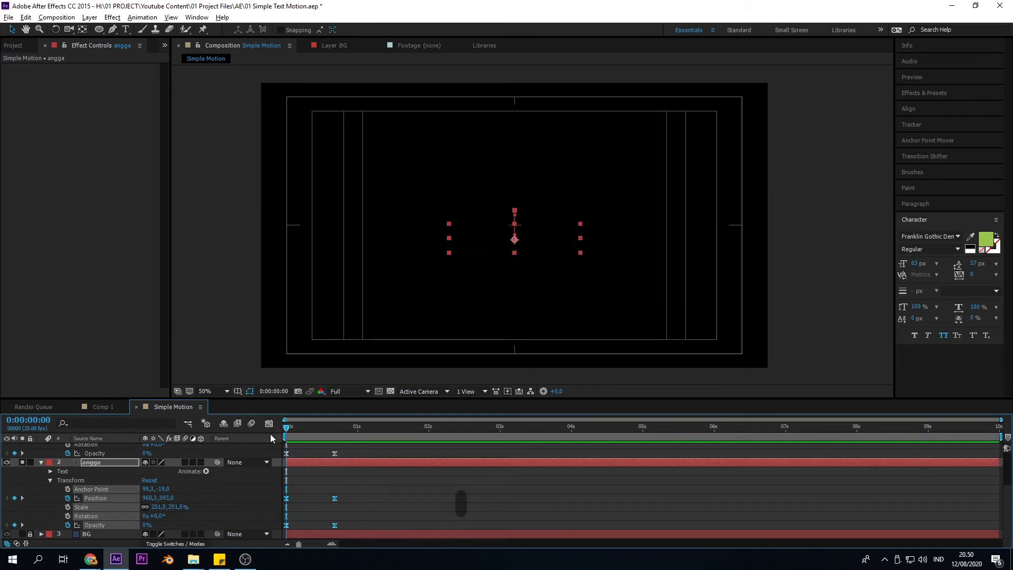
{"action": "key", "text": "apostrophe"}
{"action": "key", "text": "space"}
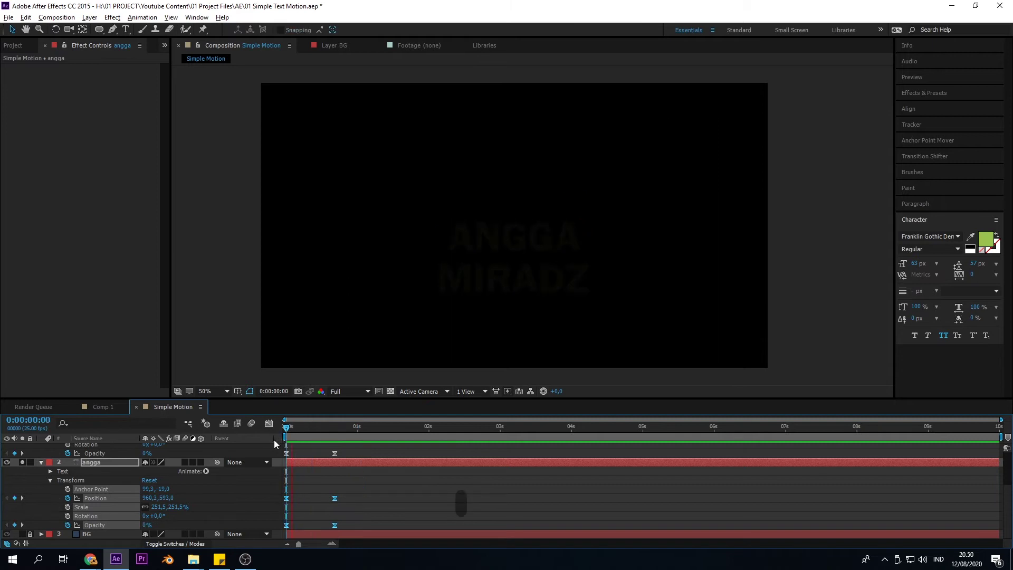
{"action": "key", "text": "space"}
{"action": "left_click_drag", "start_coordinate": [307, 428], "coordinate": [274, 452]}
{"action": "key", "text": "space"}
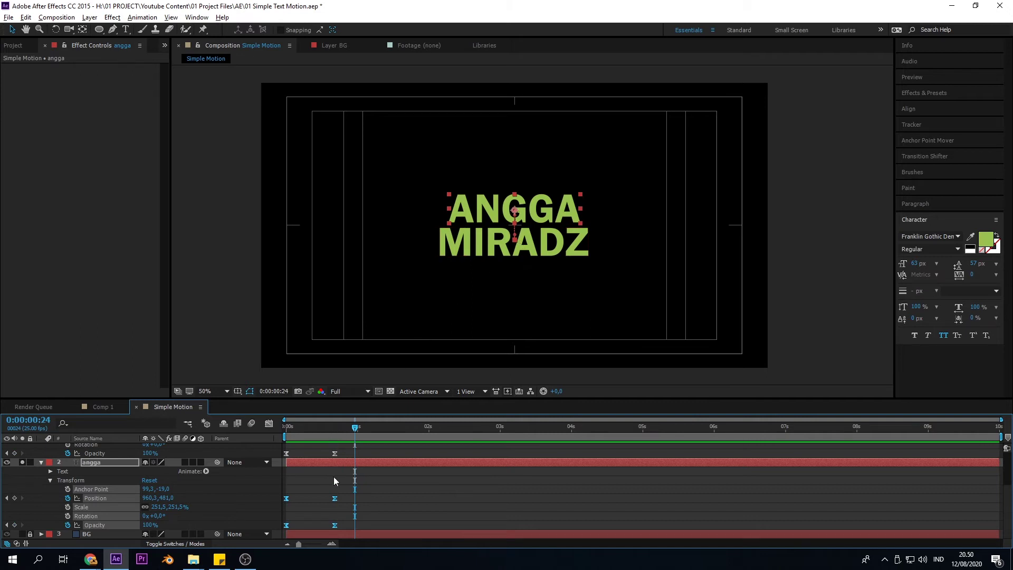
Select the miradz layer in the Timeline to inspect its Position and Opacity keyframes
{"action": "scroll", "coordinate": [333, 476], "scroll_direction": "up", "scroll_amount": 3}
{"action": "left_click", "coordinate": [312, 446]}
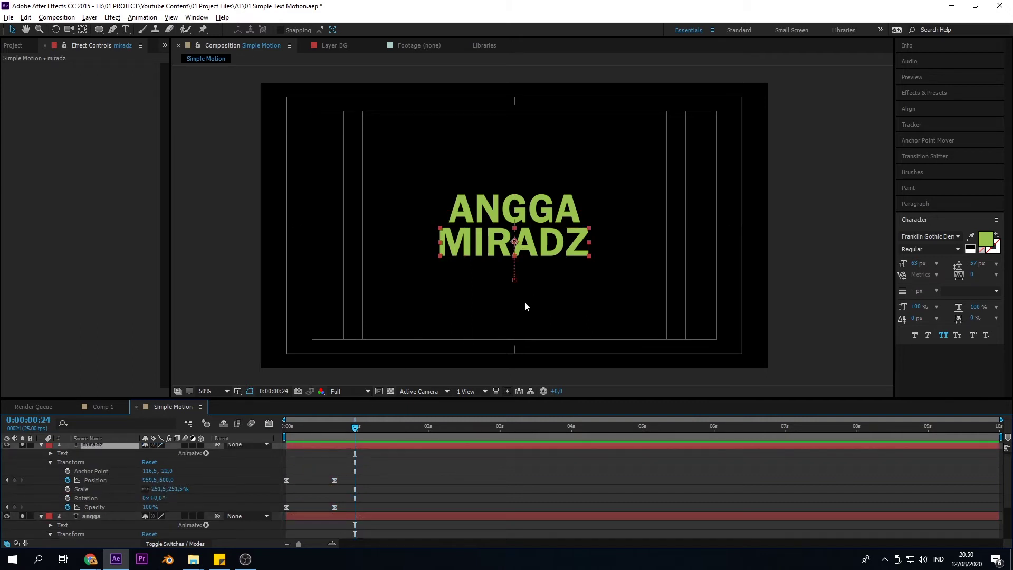
{"action": "left_click", "coordinate": [339, 516]}
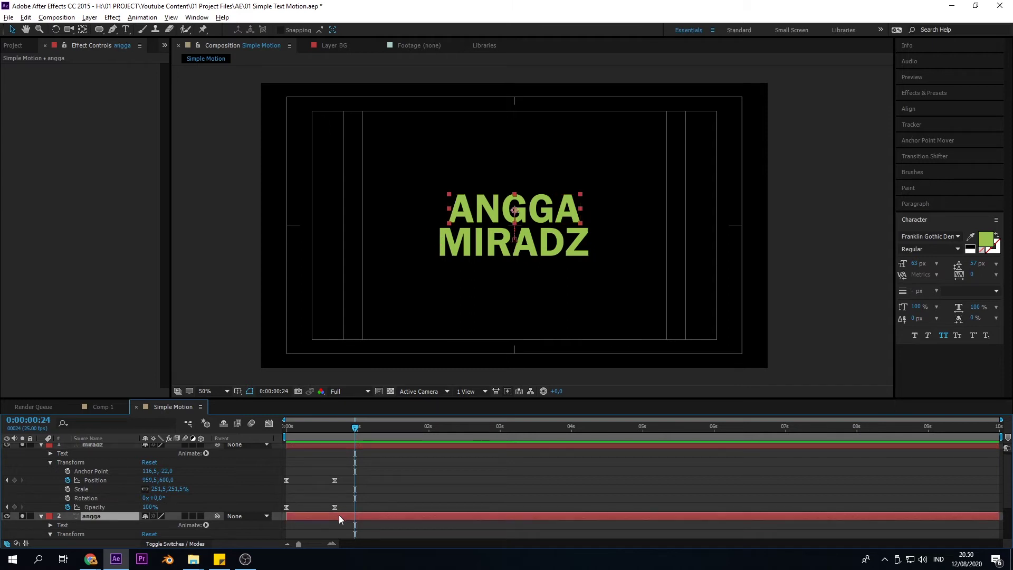
{"action": "left_click", "coordinate": [348, 446]}
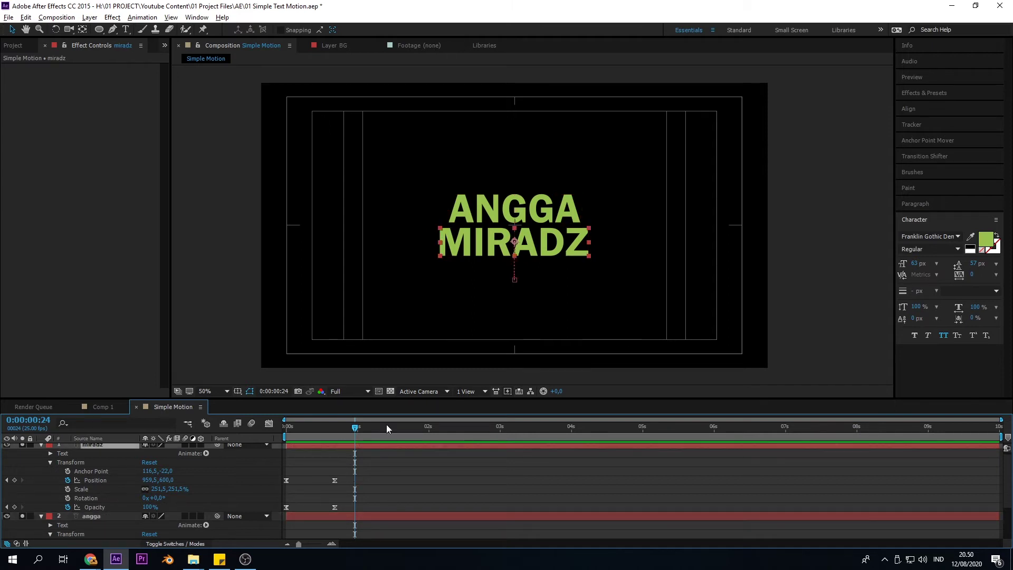
{"action": "scroll", "coordinate": [523, 293], "scroll_direction": "up", "scroll_amount": 2}
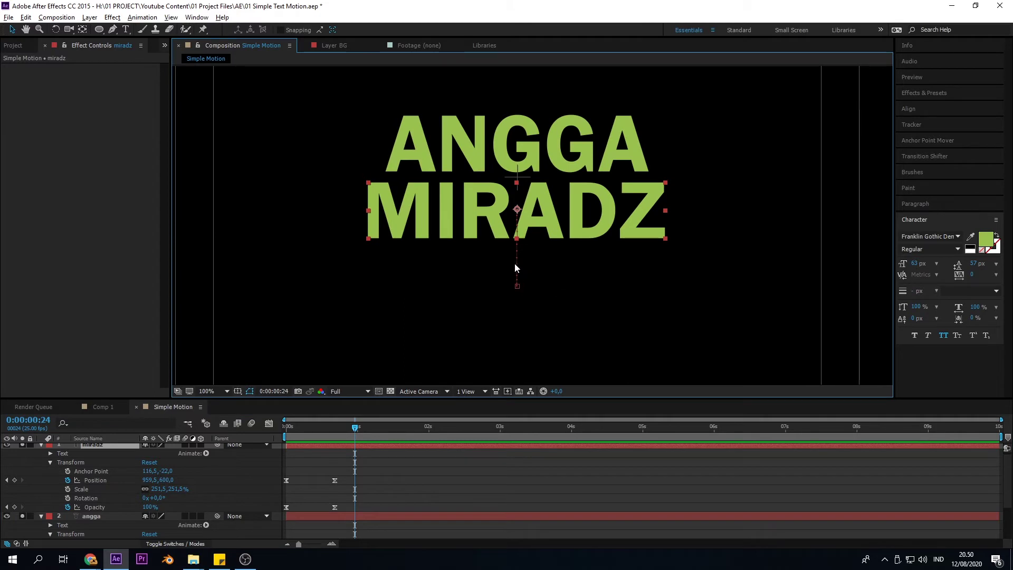
Scrub to frame 17 confirming MIRADZ reaches (959.5, 600.0) at 100% opacity, then select ANGGA
{"action": "left_click_drag", "start_coordinate": [335, 433], "coordinate": [276, 462]}
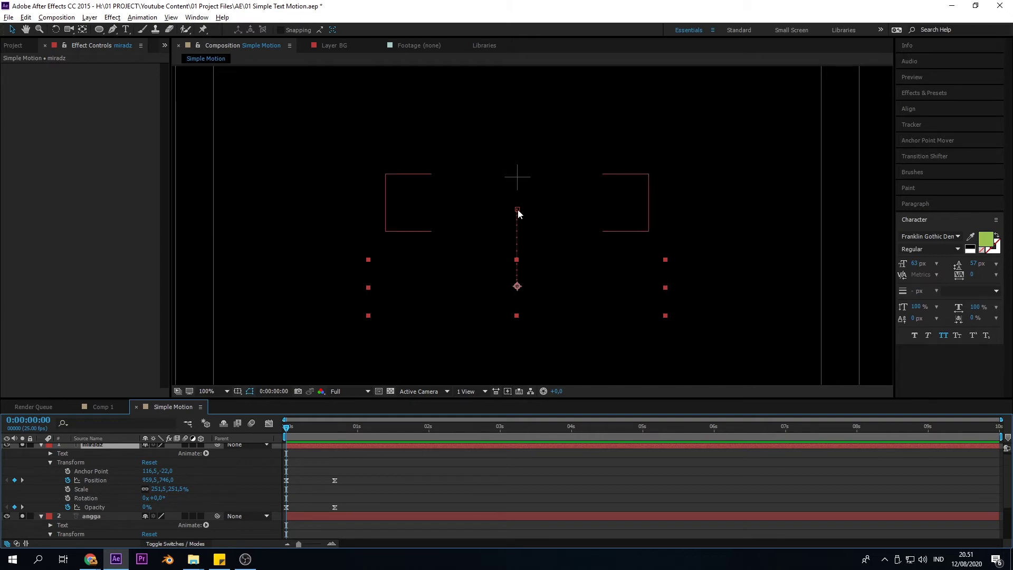
{"action": "left_click_drag", "start_coordinate": [288, 427], "coordinate": [335, 436]}
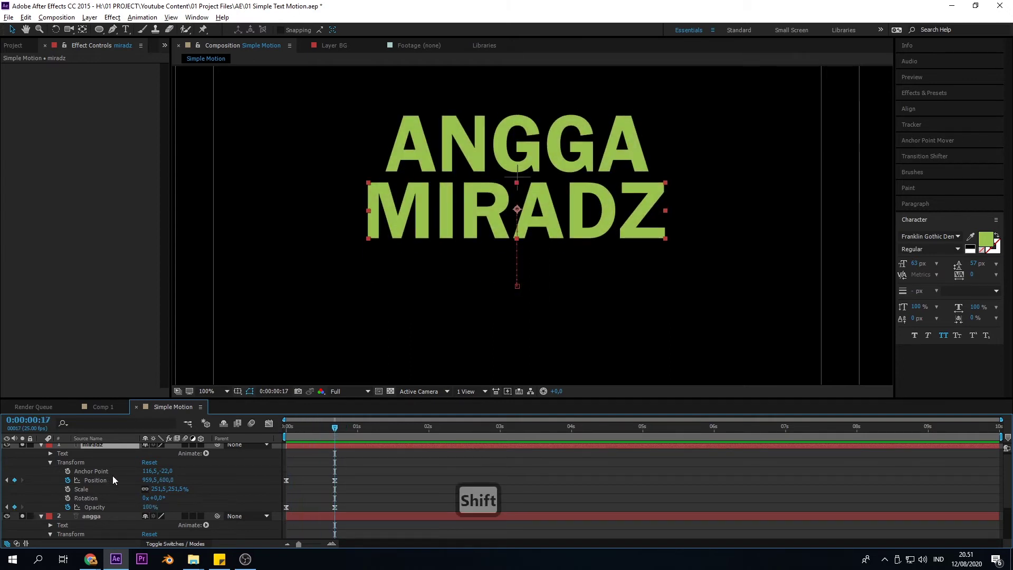
{"action": "scroll", "coordinate": [112, 479], "scroll_direction": "up", "scroll_amount": 1}
{"action": "left_click", "coordinate": [98, 519]}
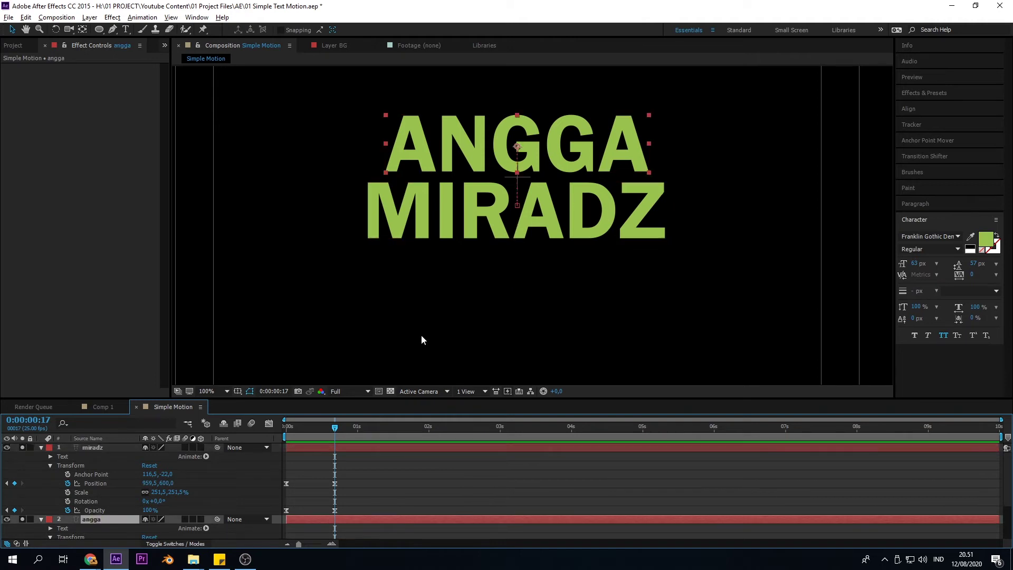
At frame 0, lower ANGGA's starting position and preview its slide-up fade-in
{"action": "key", "text": "Home"}
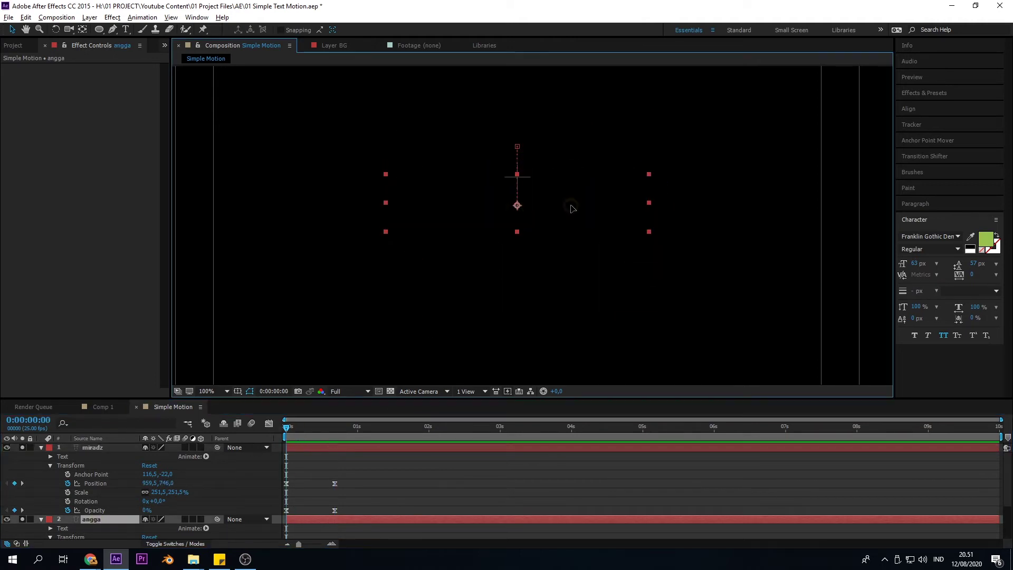
{"action": "left_click_drag", "start_coordinate": [570, 208], "coordinate": [569, 218]}
{"action": "left_click", "coordinate": [274, 438]}
{"action": "key", "text": "space"}
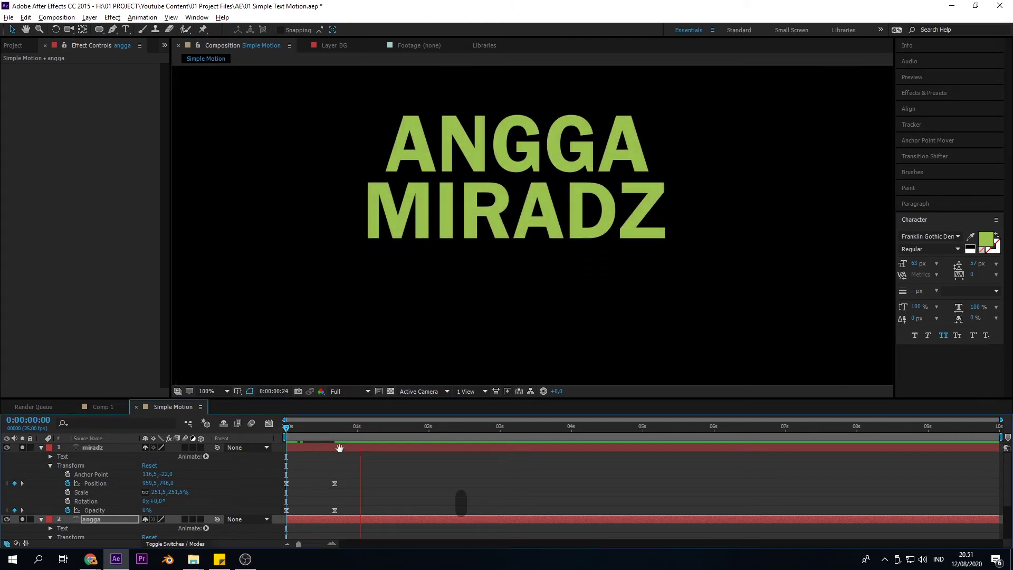
{"action": "key", "text": "space"}
{"action": "left_click_drag", "start_coordinate": [565, 208], "coordinate": [565, 213]}
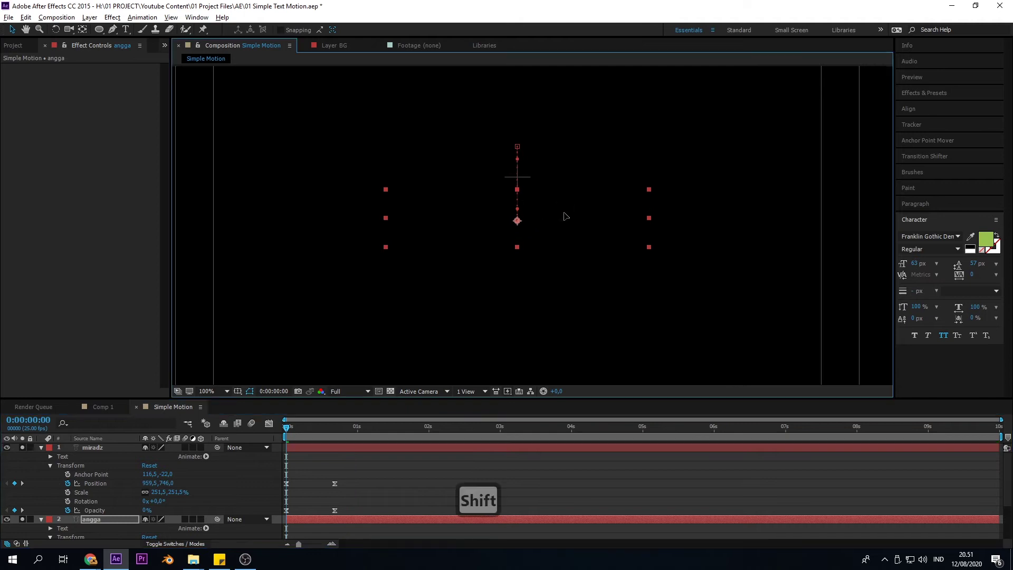
{"action": "left_click_drag", "start_coordinate": [295, 428], "coordinate": [287, 430]}
{"action": "key", "text": "space"}
{"action": "key", "text": "space"}
{"action": "key", "text": "space"}
{"action": "key", "text": "space"}
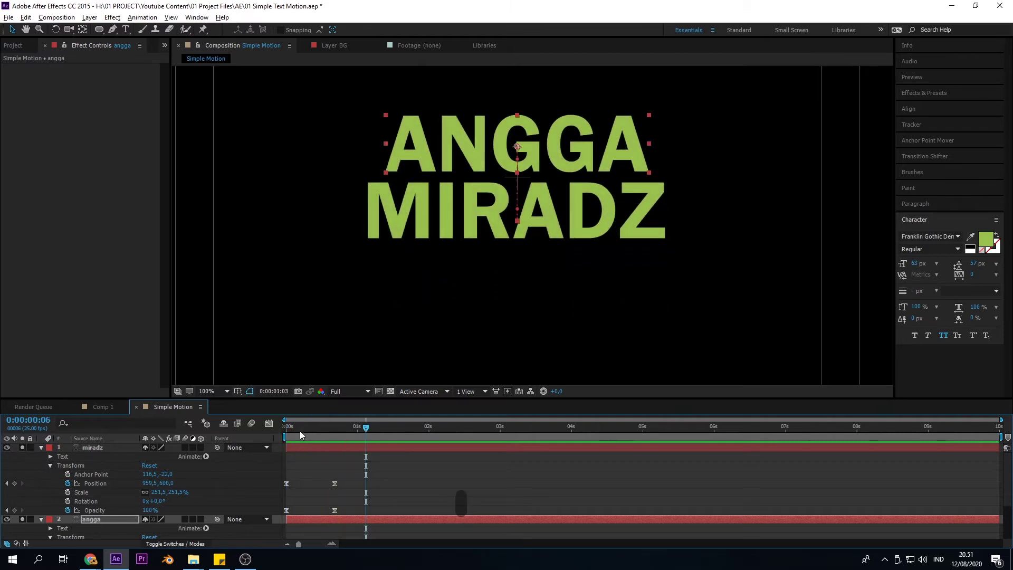
{"action": "key", "text": "space"}
{"action": "key", "text": "space"}
Adjust the ANGGA keyframes in the timeline and preview both lines animating
{"action": "scroll", "coordinate": [384, 474], "scroll_direction": "down", "scroll_amount": 2}
{"action": "left_click_drag", "start_coordinate": [516, 438], "coordinate": [515, 437]}
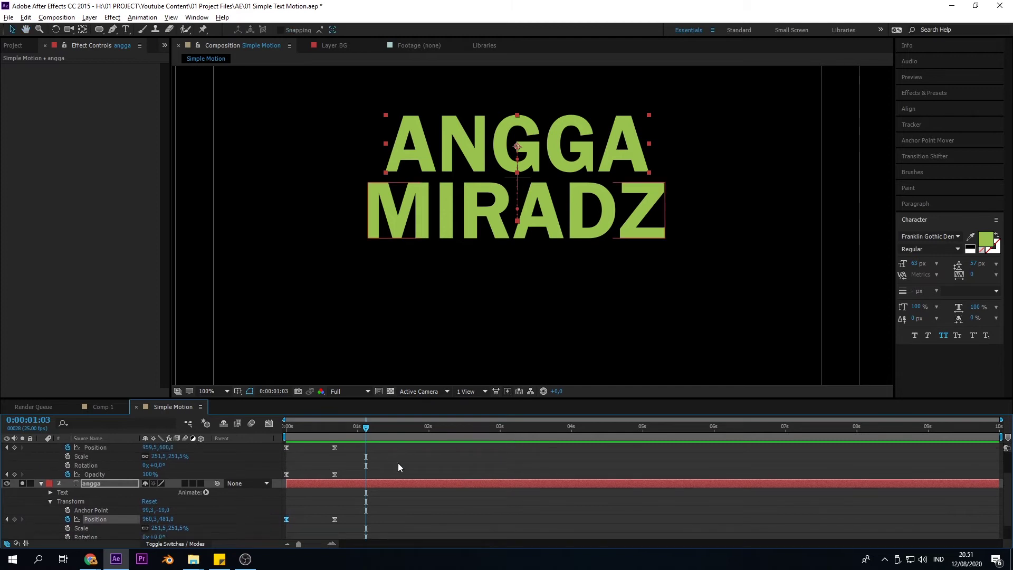
{"action": "left_click_drag", "start_coordinate": [350, 454], "coordinate": [327, 500]}
{"action": "left_click_drag", "start_coordinate": [317, 427], "coordinate": [328, 460]}
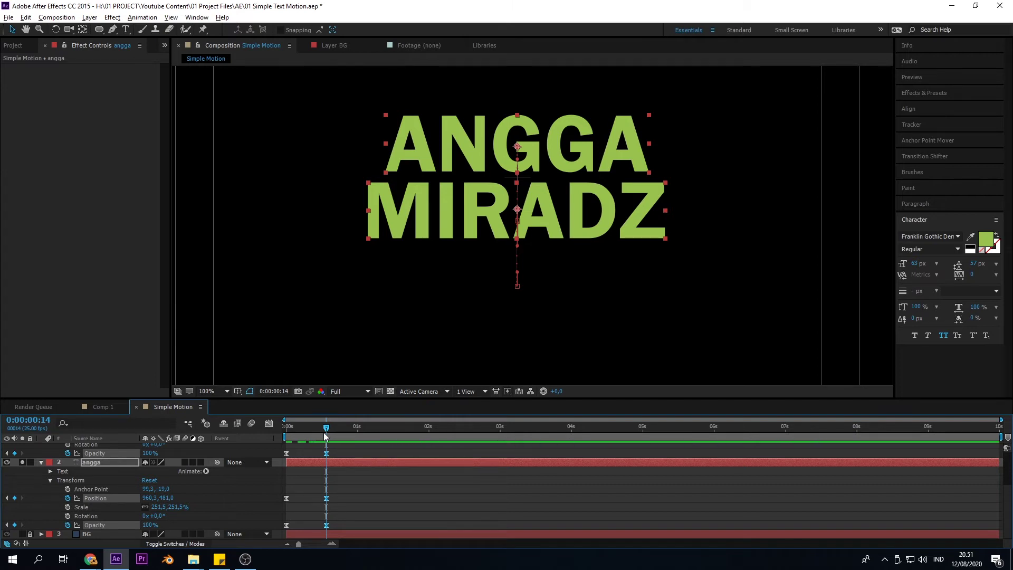
{"action": "left_click_drag", "start_coordinate": [326, 436], "coordinate": [253, 432]}
{"action": "key", "text": "space"}
{"action": "key", "text": "space"}
{"action": "key", "text": "k"}
Turn off Solo on angga and miradz and collapse both layers so the navy BG shows
{"action": "scroll", "coordinate": [356, 489], "scroll_direction": "up", "scroll_amount": 3}
{"action": "left_click", "coordinate": [357, 466]}
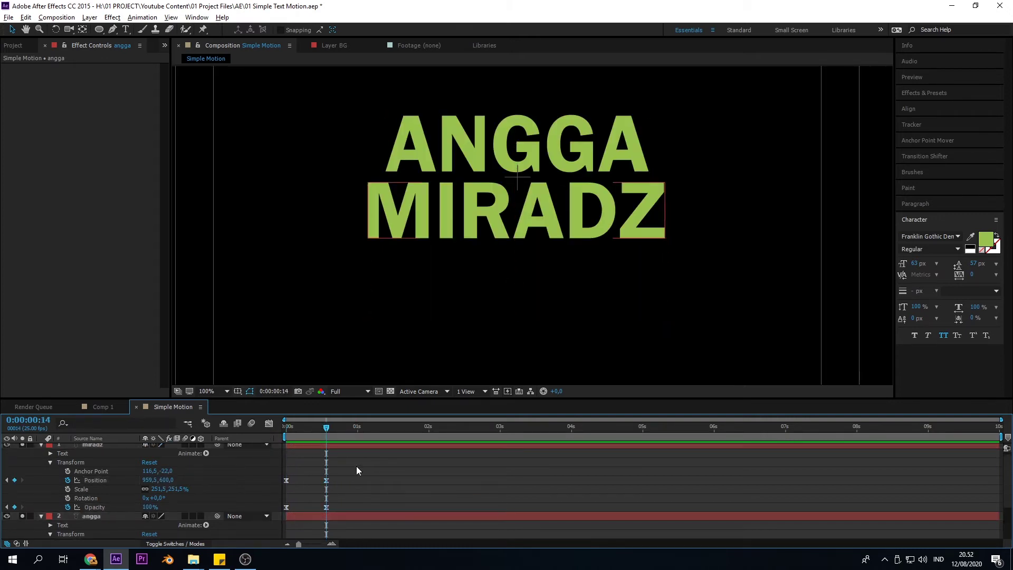
{"action": "left_click", "coordinate": [22, 516]}
{"action": "left_click", "coordinate": [22, 445]}
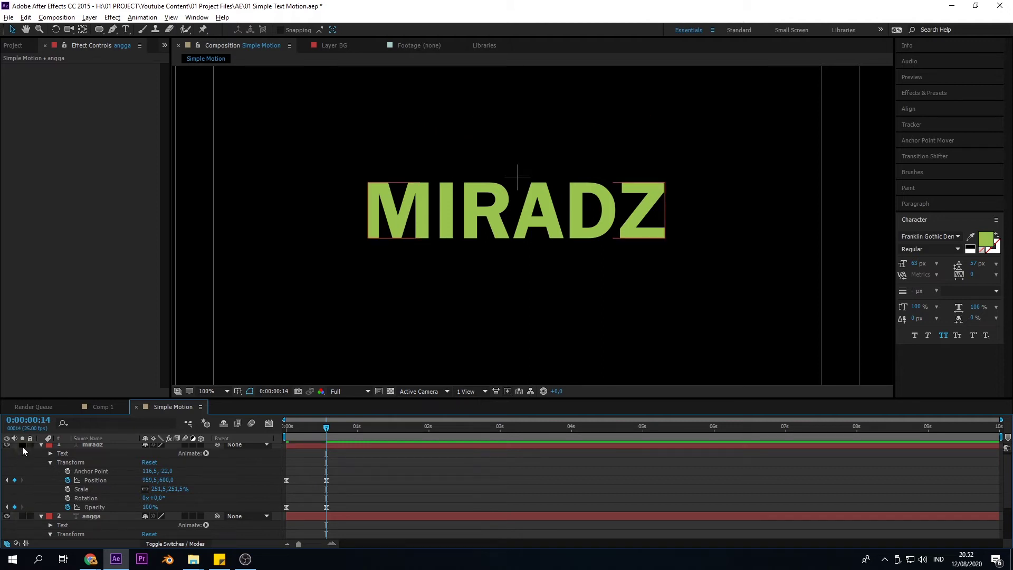
{"action": "left_click", "coordinate": [42, 445]}
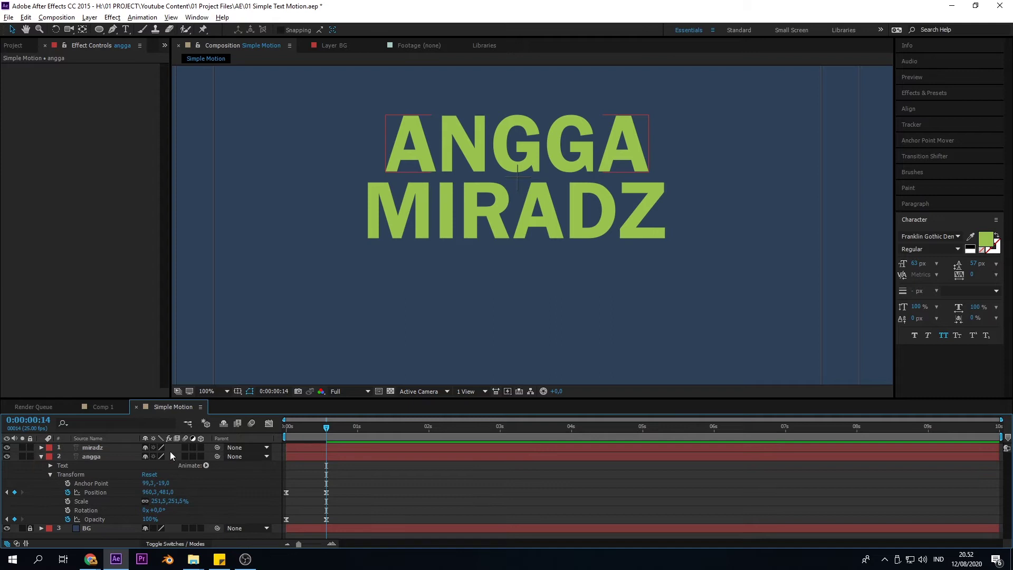
{"action": "left_click", "coordinate": [41, 456]}
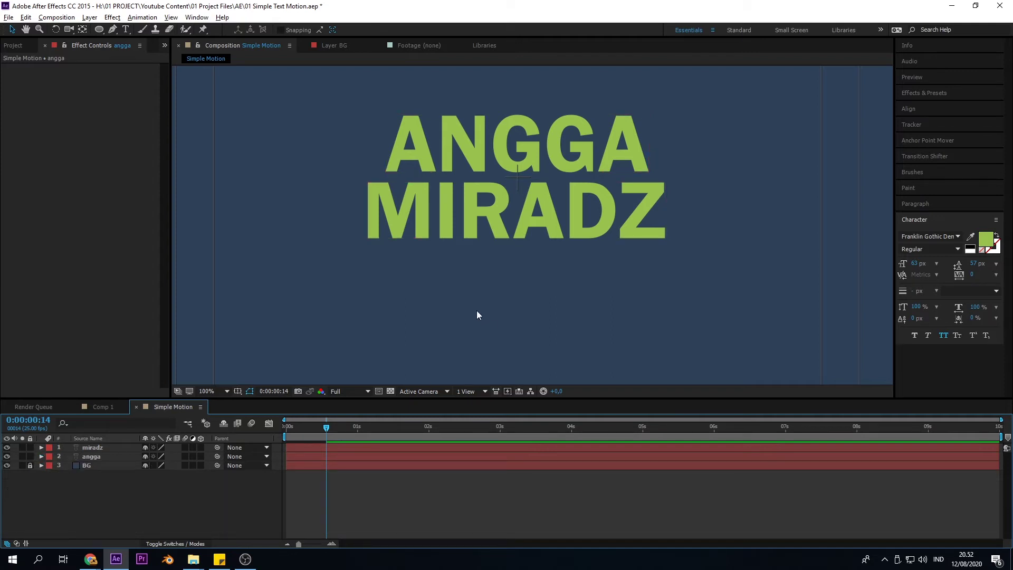
Zoom the viewer to 50% and select both the MIRADZ and ANGGA text layers
{"action": "scroll", "coordinate": [538, 213], "scroll_direction": "down", "scroll_amount": 2}
{"action": "left_click_drag", "start_coordinate": [520, 233], "coordinate": [519, 236]}
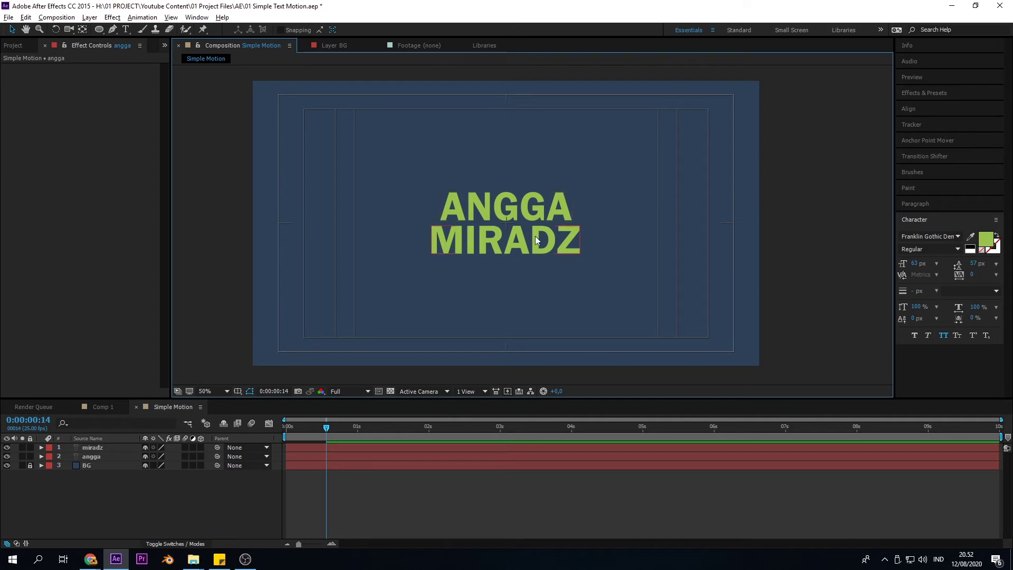
{"action": "left_click", "coordinate": [534, 244]}
{"action": "left_click", "coordinate": [525, 208]}
{"action": "left_click", "coordinate": [523, 239]}
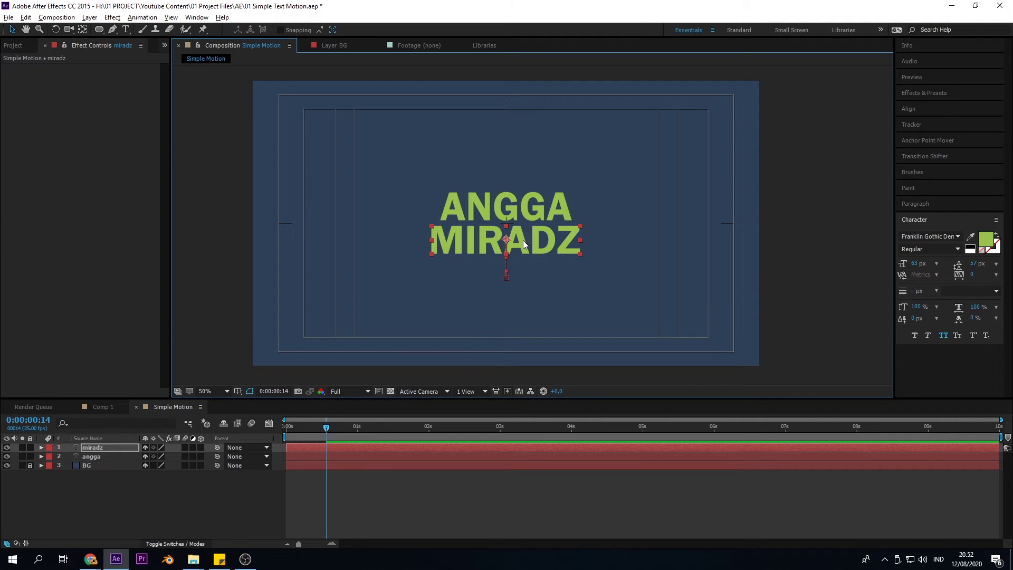
{"action": "left_click", "coordinate": [103, 454]}
{"action": "left_click", "coordinate": [101, 450]}
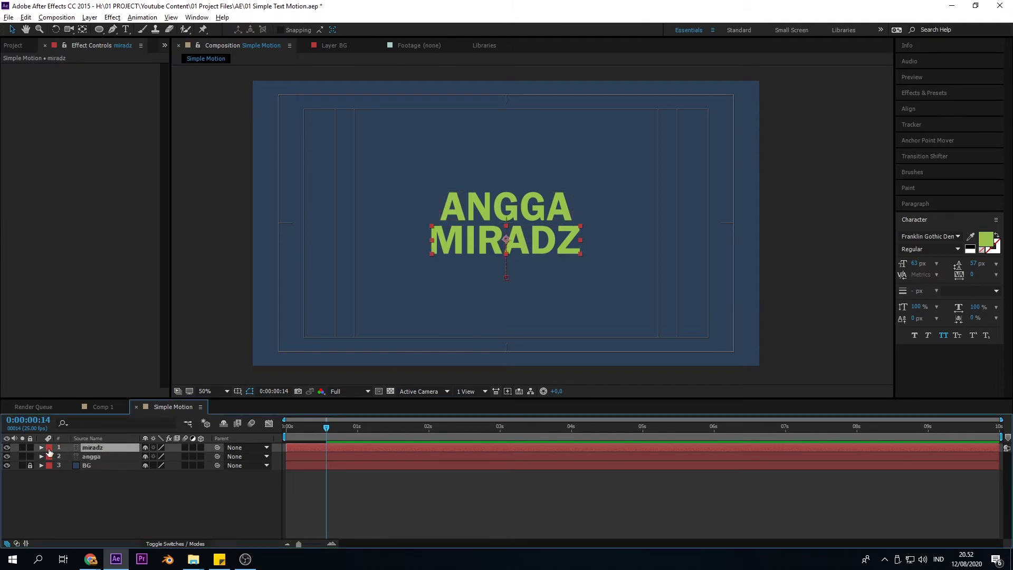
{"action": "left_click", "coordinate": [96, 456], "text": "shift"}
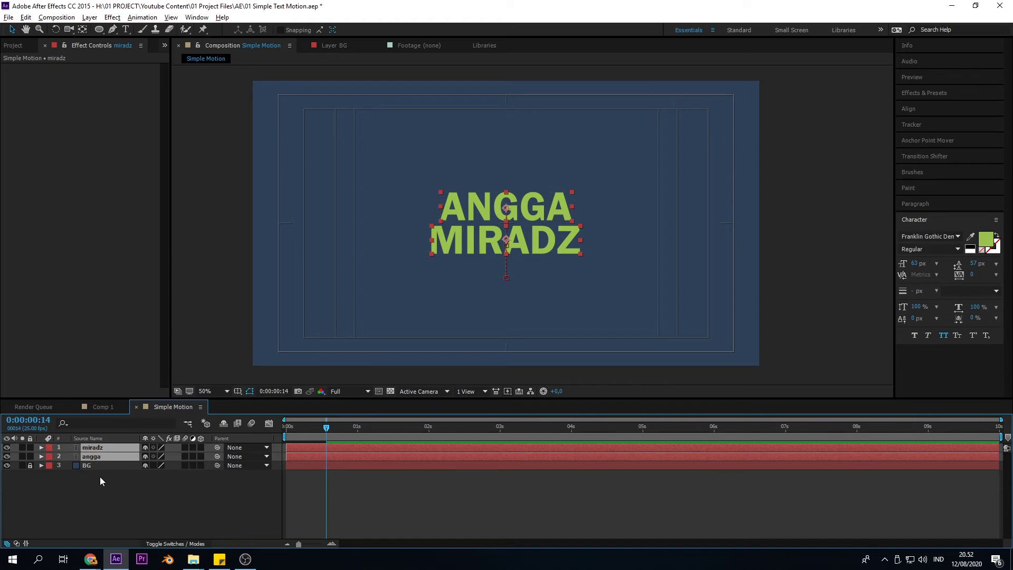
Toggle U to reveal then collapse both layers' keyframes, and expand MIRADZ's properties
{"action": "key", "text": "u"}
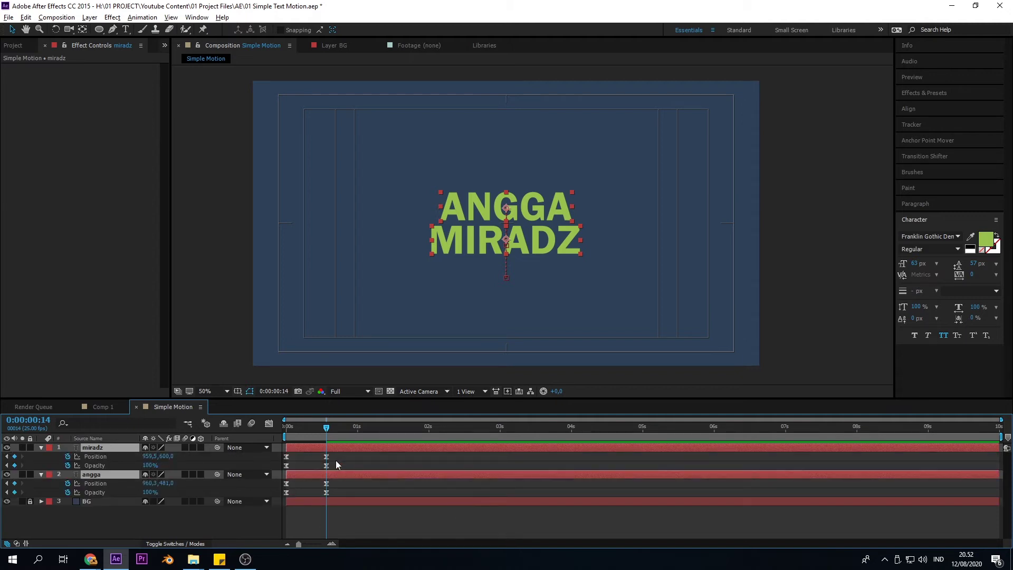
{"action": "key", "text": "u"}
{"action": "key", "text": "u"}
{"action": "key", "text": "u"}
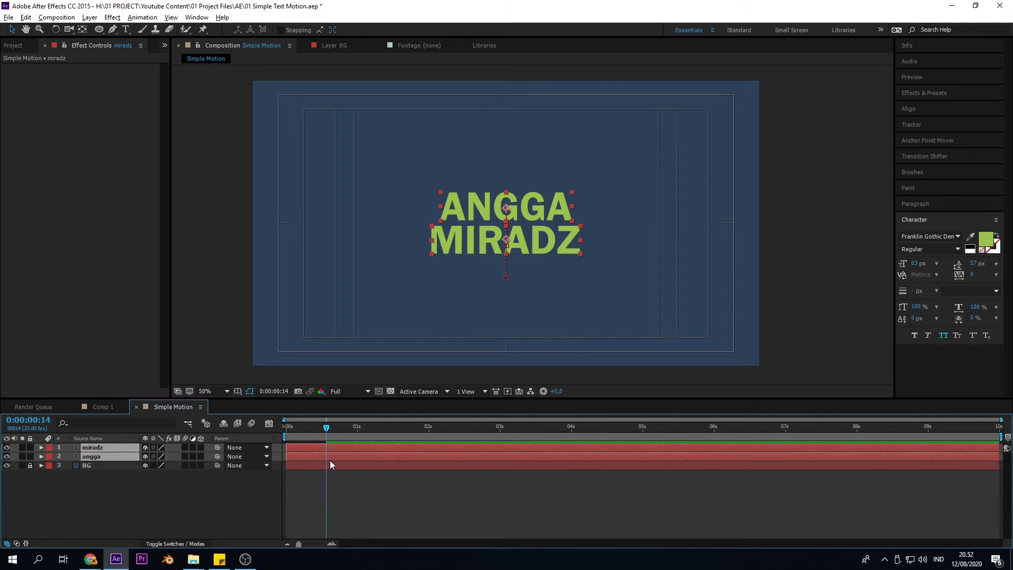
{"action": "key", "text": "u"}
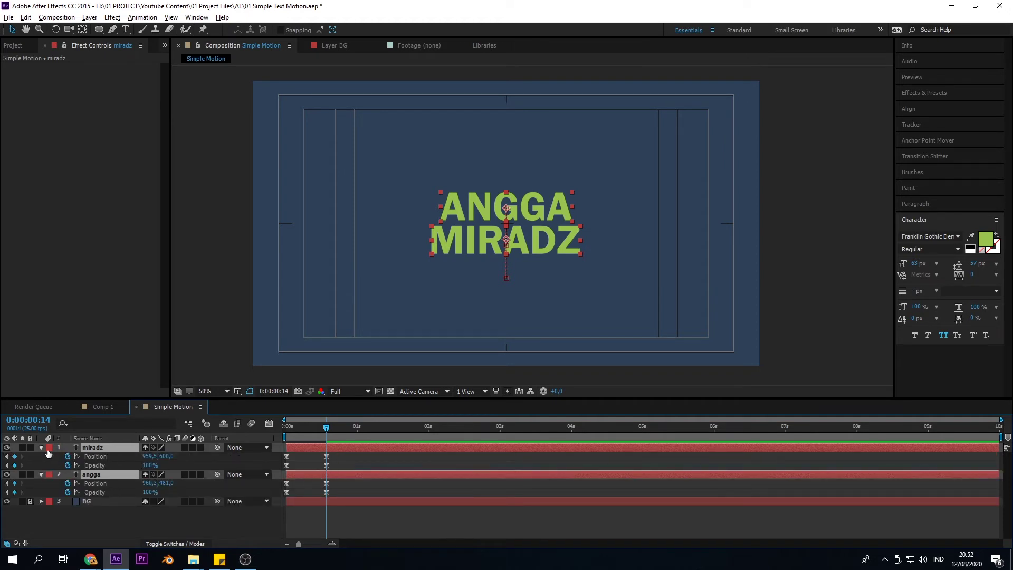
{"action": "key", "text": "u"}
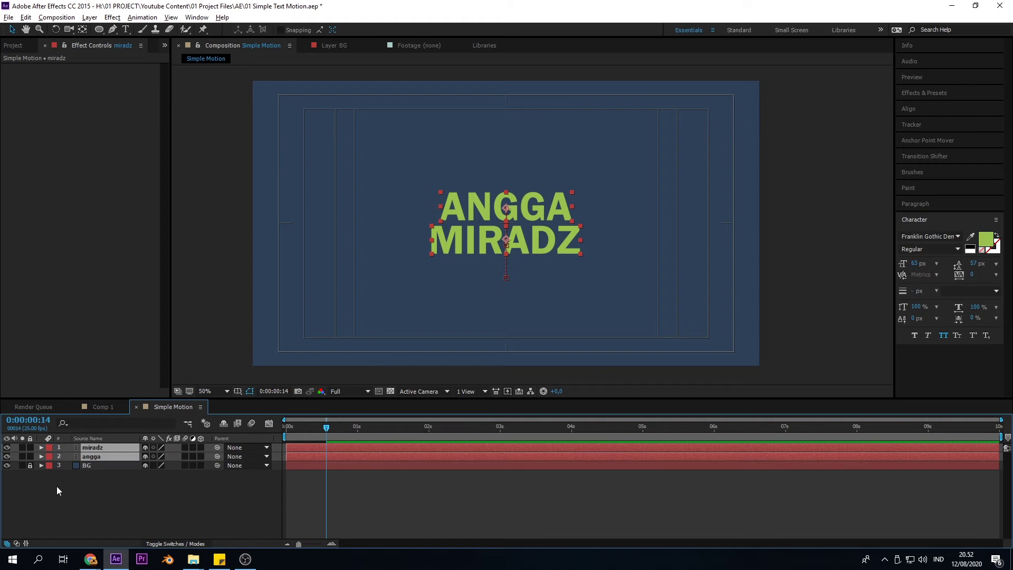
{"action": "left_click", "coordinate": [56, 486]}
{"action": "left_click", "coordinate": [41, 447]}
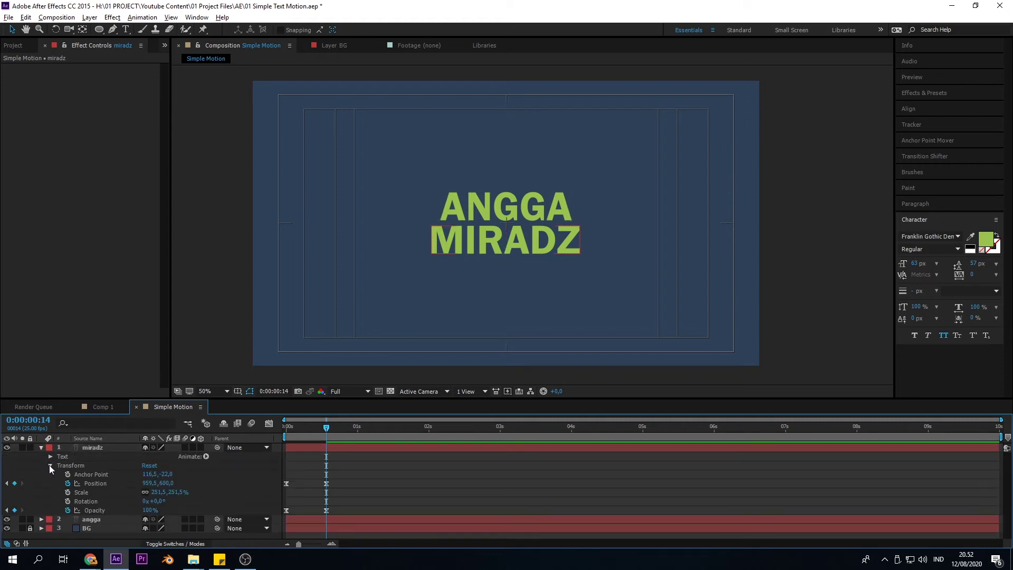
Browse MIRADZ's Transform properties (Anchor Point, Scale, Rotation) and reselect the layer
{"action": "left_click", "coordinate": [49, 464]}
{"action": "left_click", "coordinate": [49, 464]}
{"action": "left_click", "coordinate": [87, 498]}
{"action": "left_click", "coordinate": [84, 492]}
{"action": "left_click", "coordinate": [85, 501]}
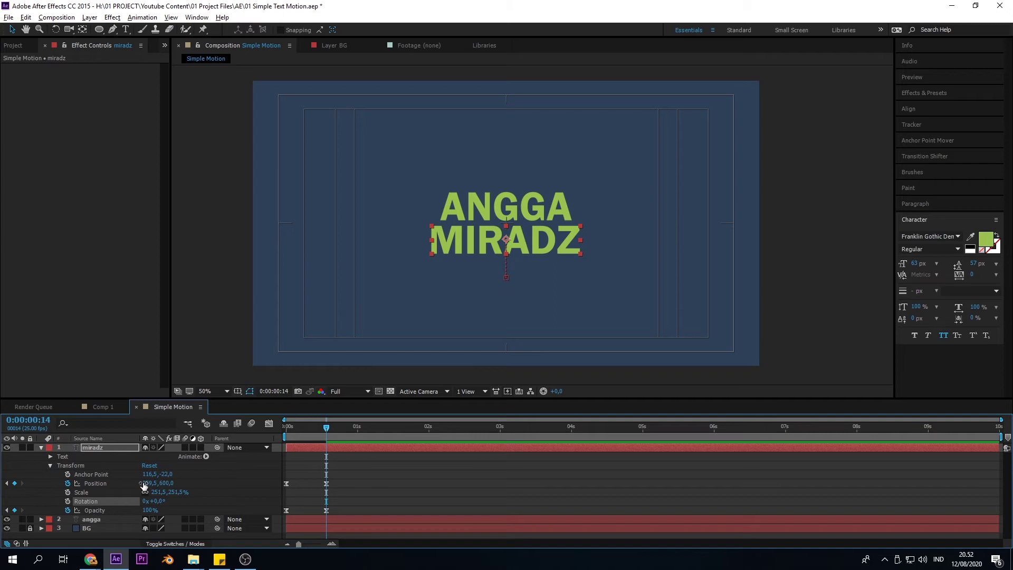
{"action": "left_click", "coordinate": [91, 447]}
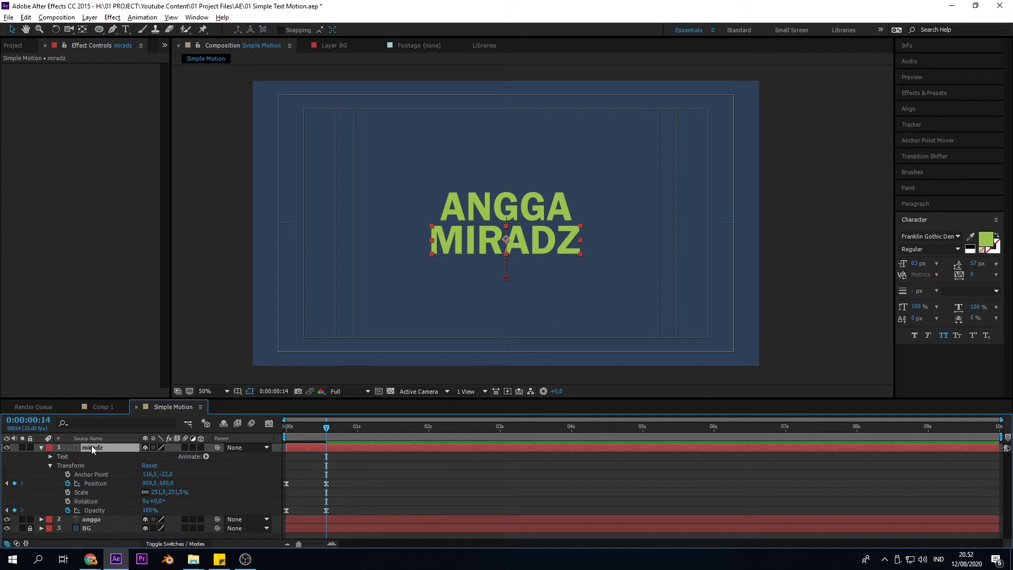
{"action": "left_click", "coordinate": [83, 492]}
{"action": "left_click", "coordinate": [84, 474]}
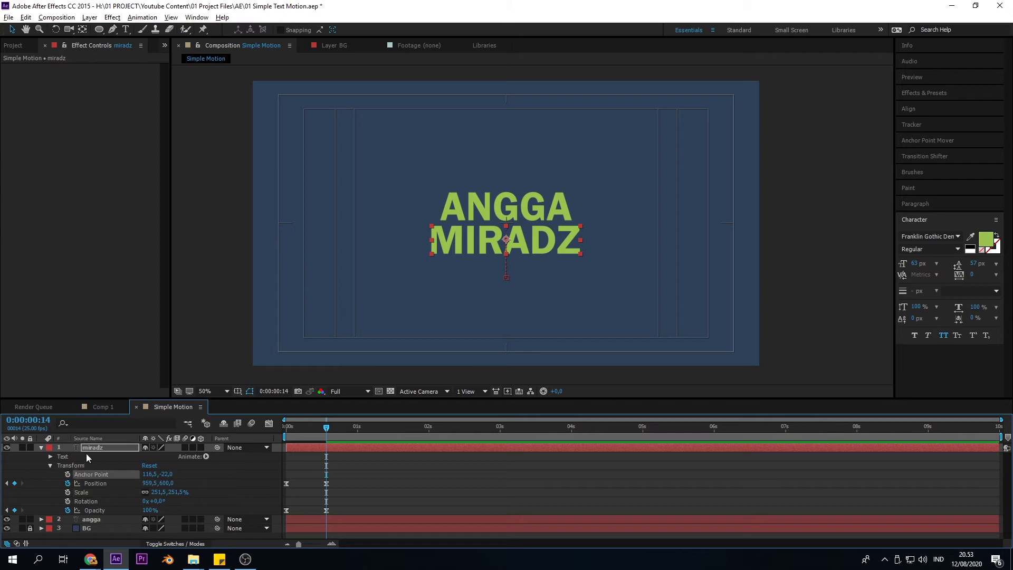
{"action": "left_click", "coordinate": [88, 447]}
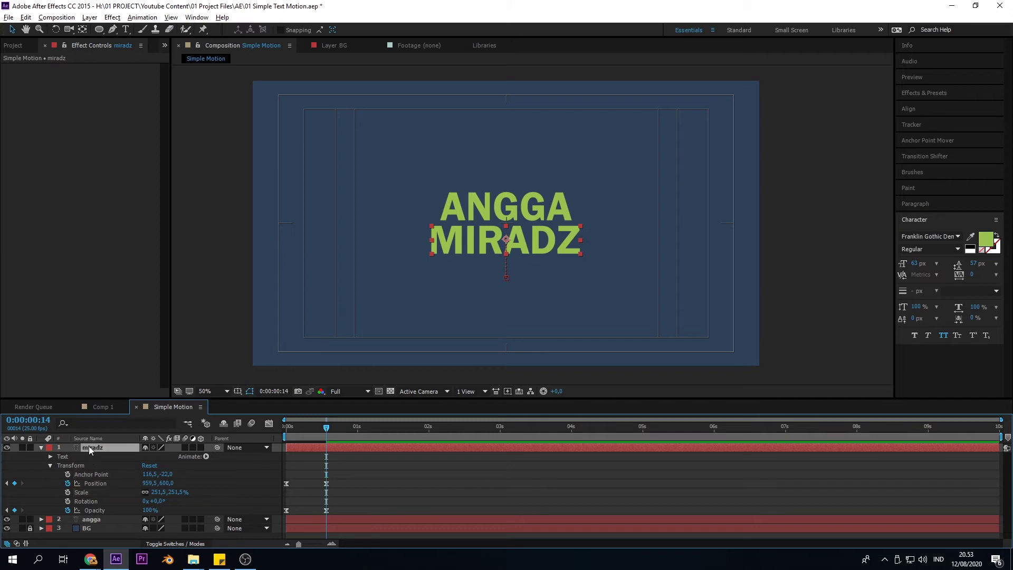
Show only the keyframed Position and Opacity properties for miradz and then angga
{"action": "key", "text": "u"}
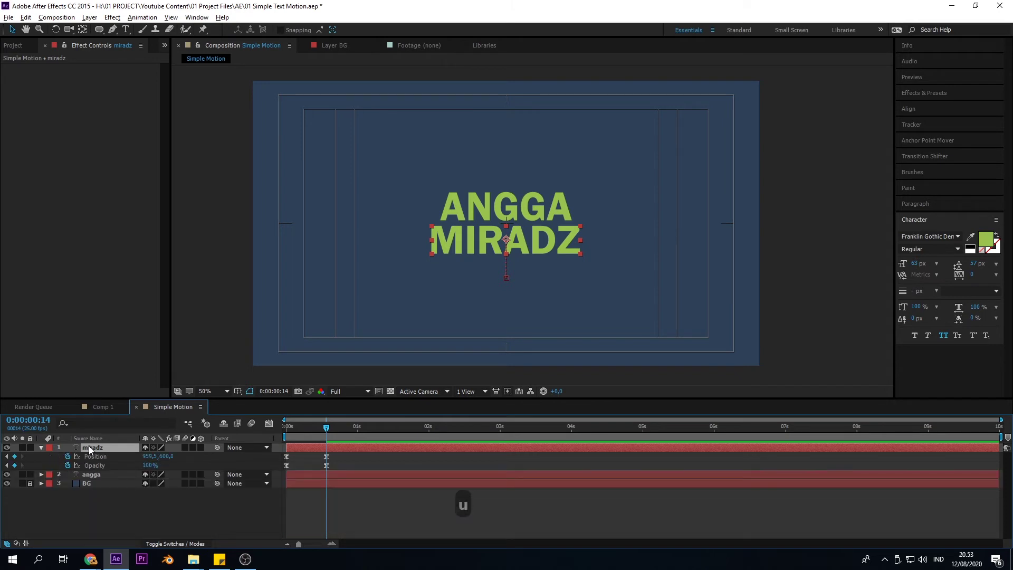
{"action": "left_click", "coordinate": [89, 475]}
{"action": "key", "text": "u"}
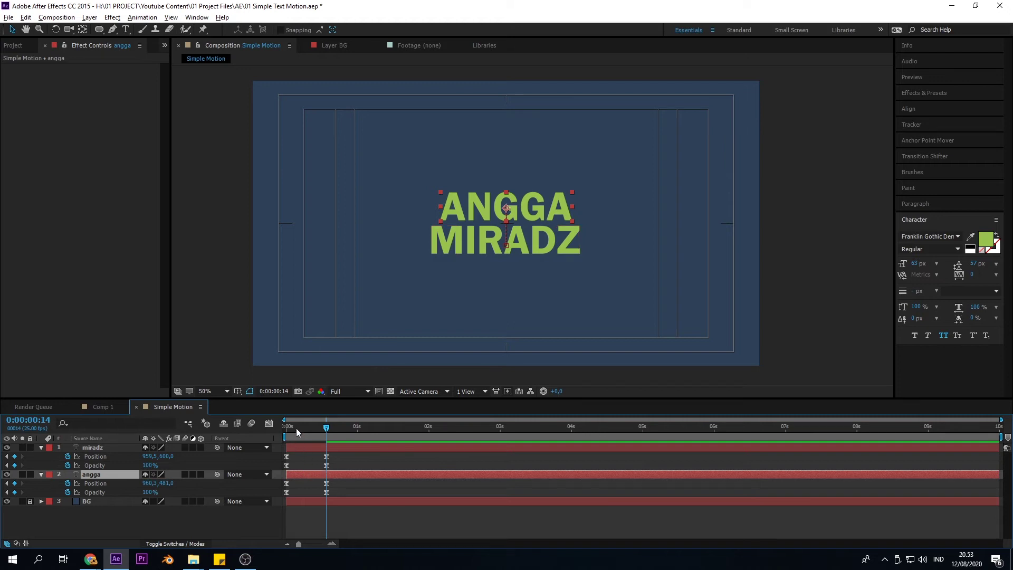
Shift the miradz layer bar a few frames later and preview the staggered animation
{"action": "mouse_move", "coordinate": [296, 428]}
{"action": "left_mouse_down"}
{"action": "mouse_move", "coordinate": [276, 436]}
{"action": "mouse_move", "coordinate": [295, 429]}
{"action": "mouse_move", "coordinate": [287, 429]}
{"action": "left_mouse_up"}
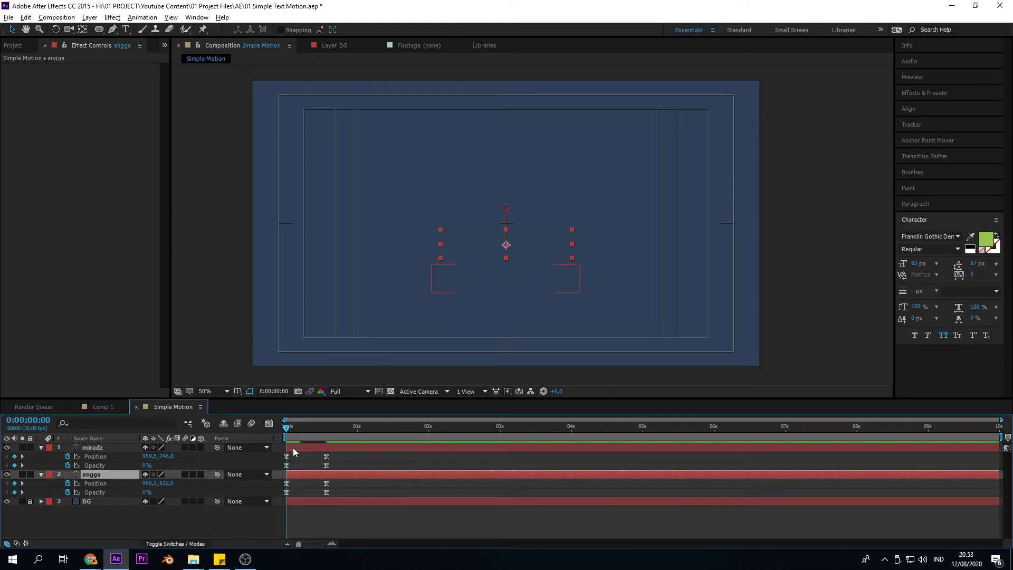
{"action": "left_click_drag", "start_coordinate": [292, 448], "coordinate": [261, 434]}
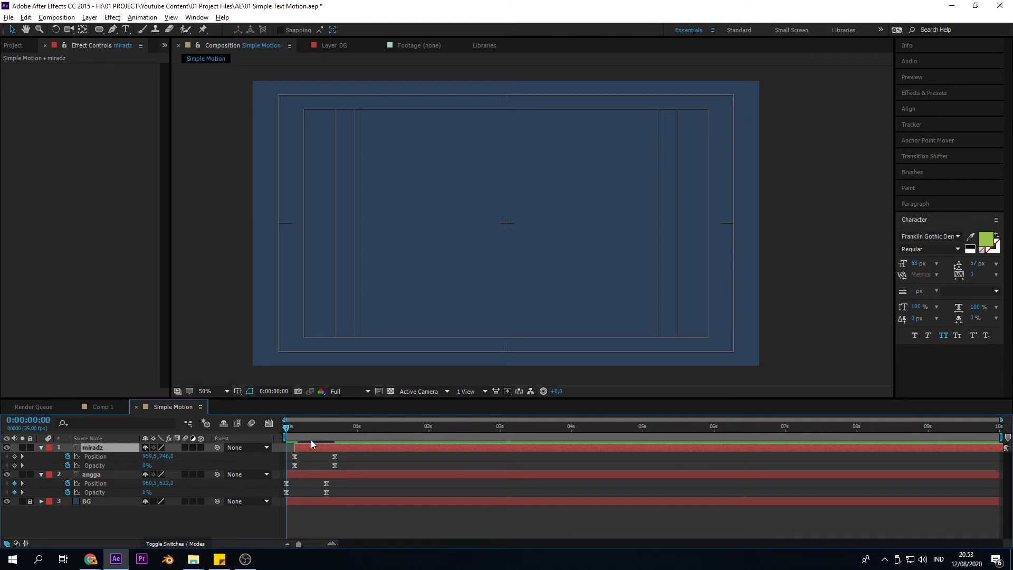
{"action": "key", "text": "space"}
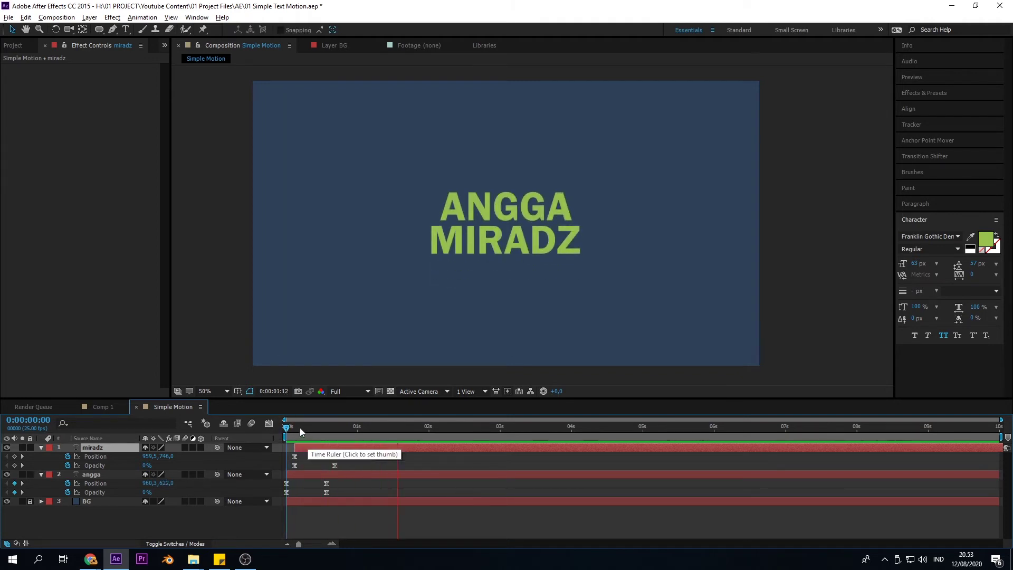
{"action": "key", "text": "space"}
{"action": "left_click_drag", "start_coordinate": [318, 450], "coordinate": [311, 450]}
{"action": "key", "text": "space"}
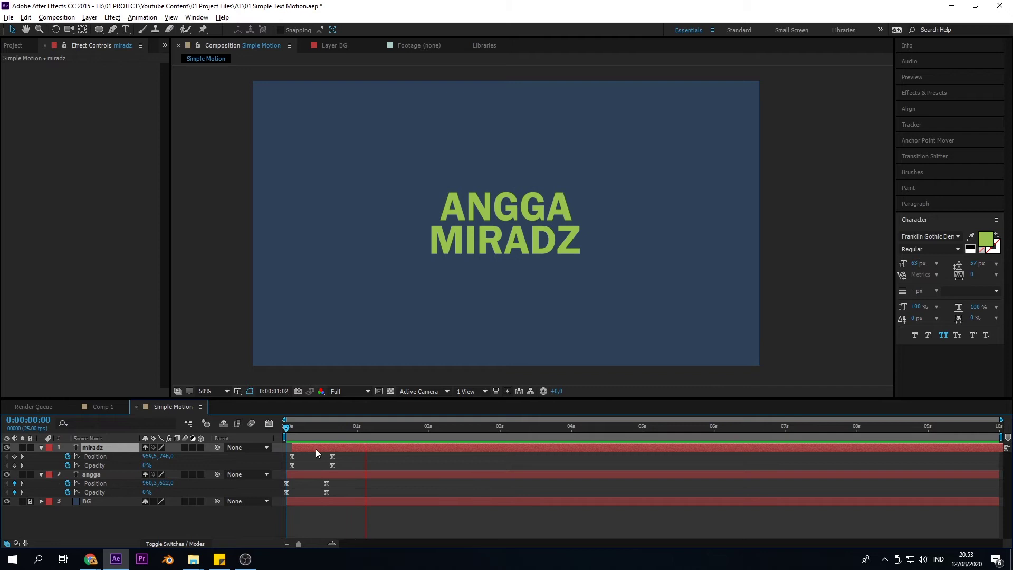
{"action": "key", "text": "space"}
Replay the staggered title from the start and marquee-select all keyframes of both text layers
{"action": "left_click_drag", "start_coordinate": [295, 425], "coordinate": [273, 442]}
{"action": "key", "text": "space"}
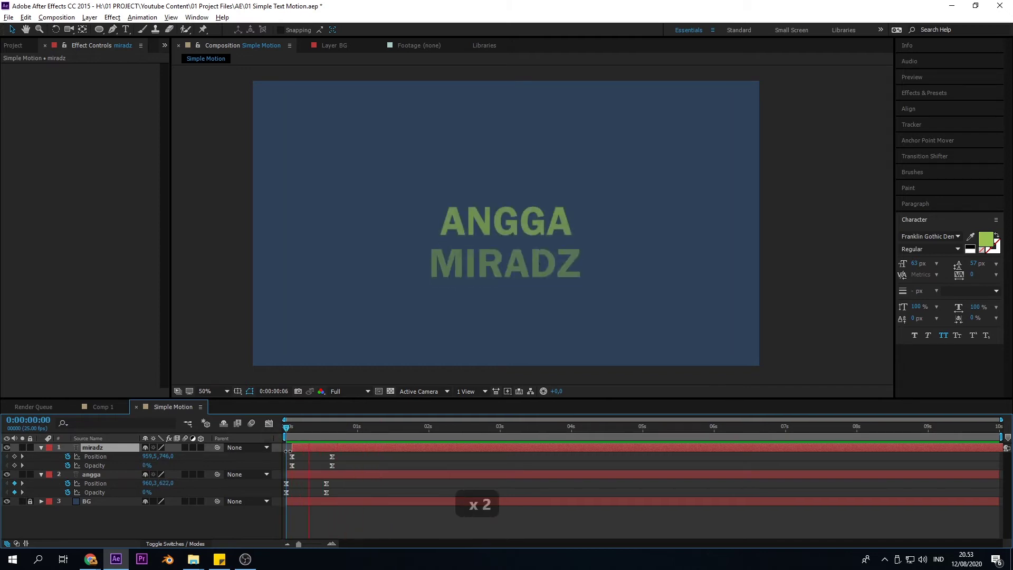
{"action": "left_click", "coordinate": [323, 434]}
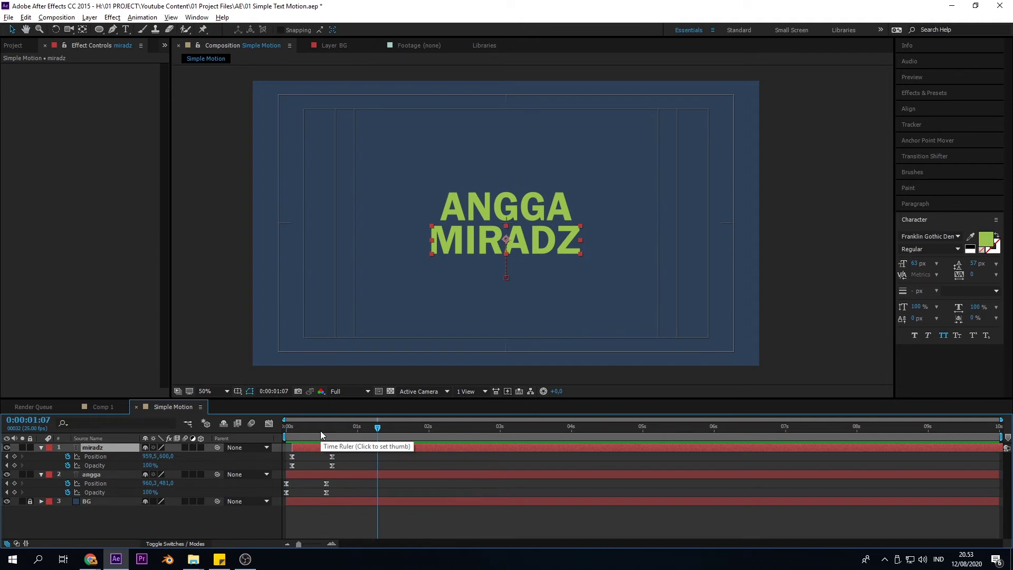
{"action": "left_click_drag", "start_coordinate": [321, 431], "coordinate": [280, 431]}
{"action": "key", "text": "space"}
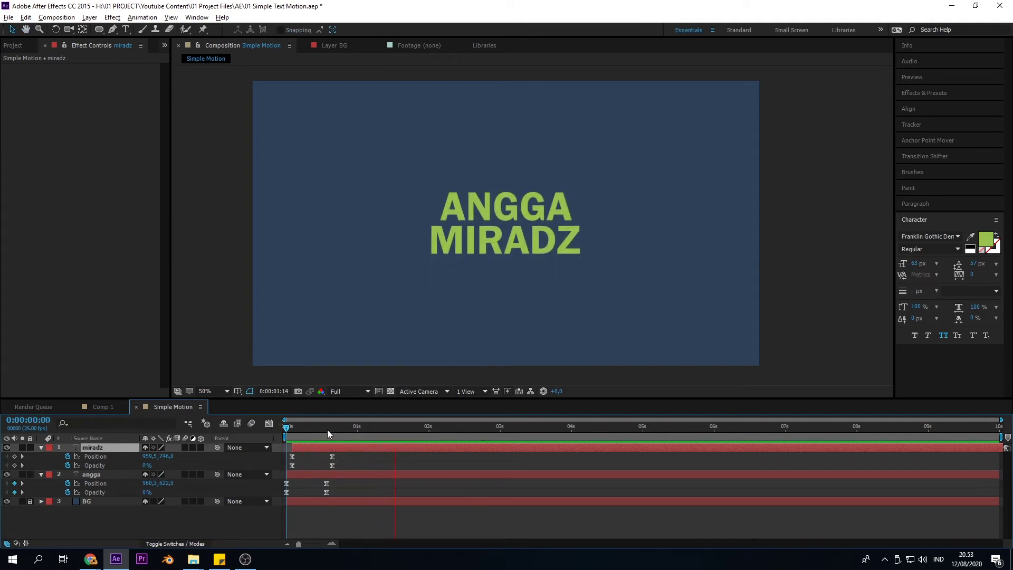
{"action": "left_click_drag", "start_coordinate": [327, 429], "coordinate": [274, 437]}
{"action": "key", "text": "space"}
{"action": "key", "text": "space"}
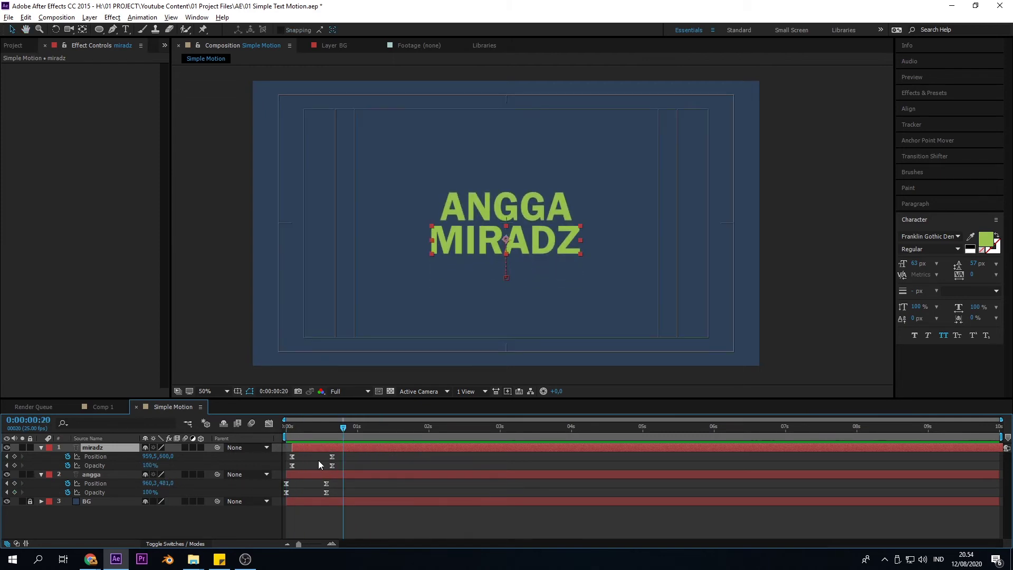
{"action": "left_click_drag", "start_coordinate": [361, 453], "coordinate": [279, 499]}
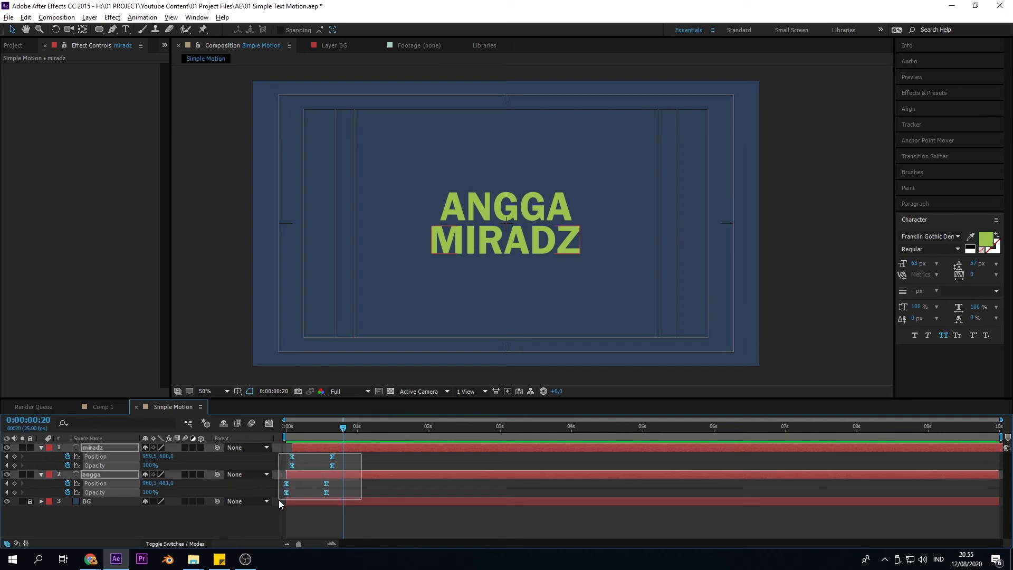
Open the Graph Editor set to Edit Speed Graph, showing ANGGA and MIRADZ's eased Position curves
{"action": "left_click", "coordinate": [268, 426]}
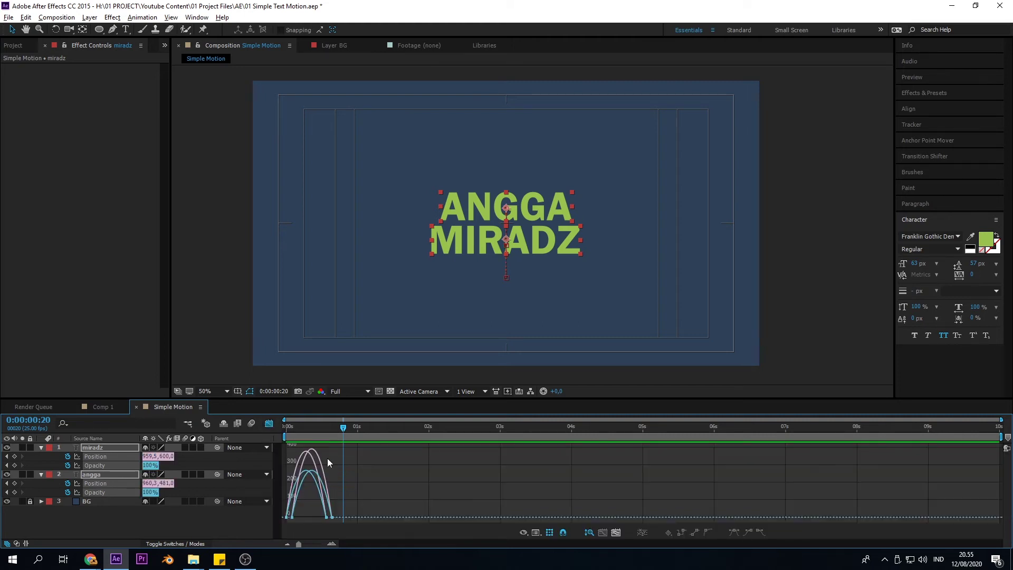
{"action": "key", "text": "alt"}
{"action": "scroll", "coordinate": [340, 515], "scroll_direction": "up", "scroll_amount": 3}
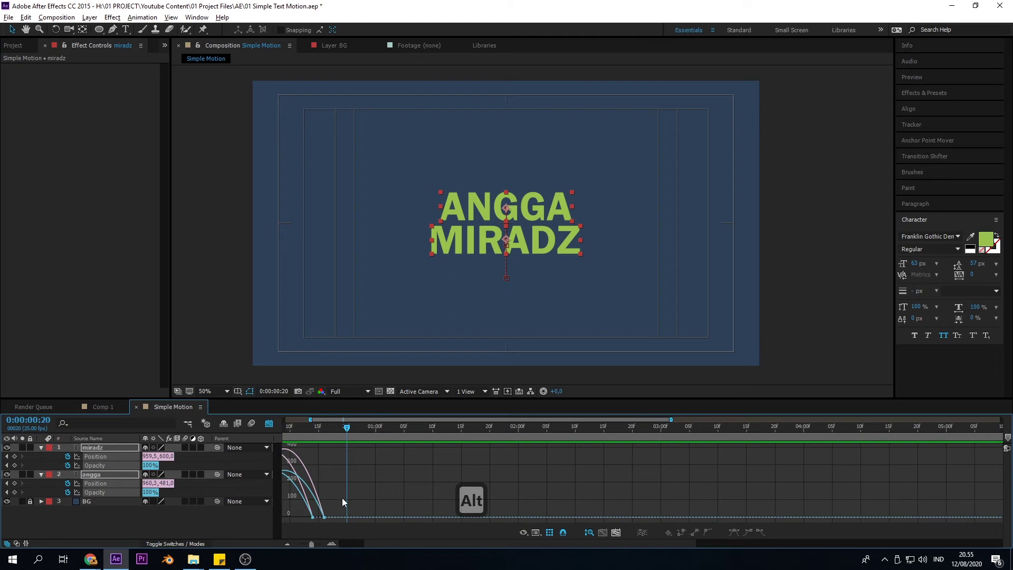
{"action": "scroll", "coordinate": [342, 487], "scroll_direction": "down", "scroll_amount": 3}
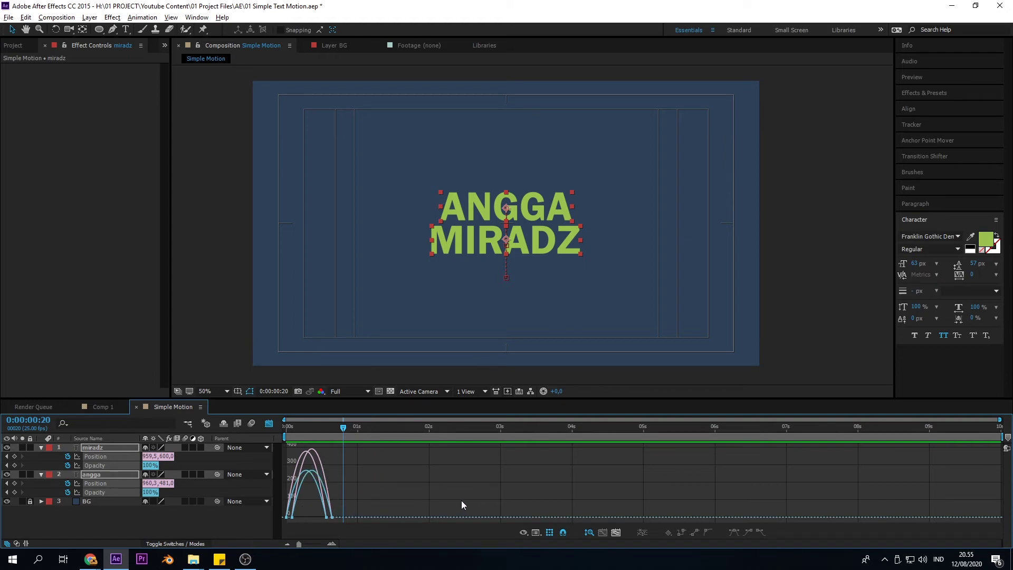
{"action": "left_click", "coordinate": [536, 533]}
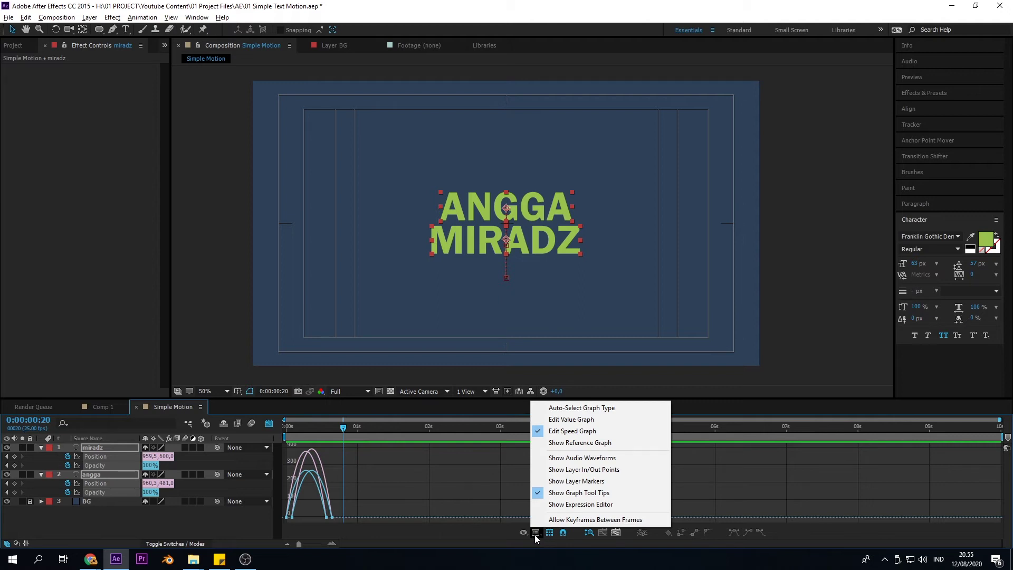
{"action": "left_click", "coordinate": [579, 434]}
{"action": "mouse_move", "coordinate": [298, 478]}
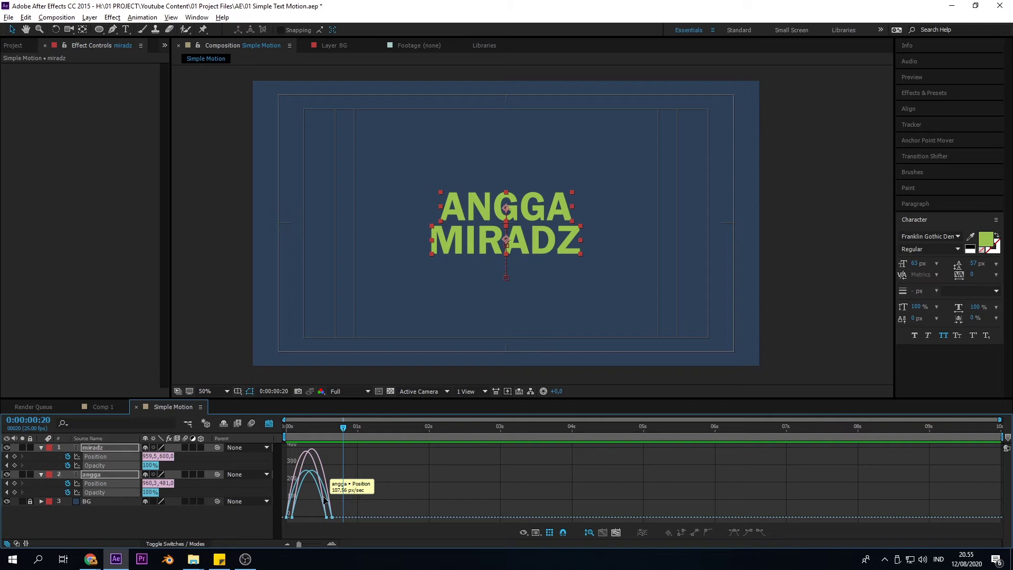
{"action": "mouse_move", "coordinate": [325, 499]}
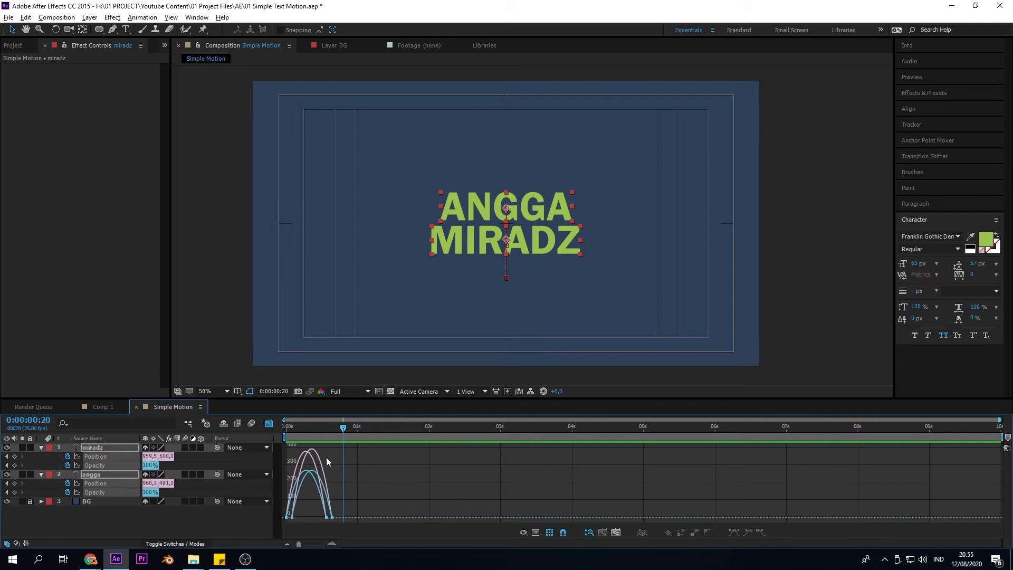
Go to frame 5 and zoom the timeline to frame level with the zoom slider and Alt-scroll
{"action": "left_click_drag", "start_coordinate": [325, 432], "coordinate": [299, 434]}
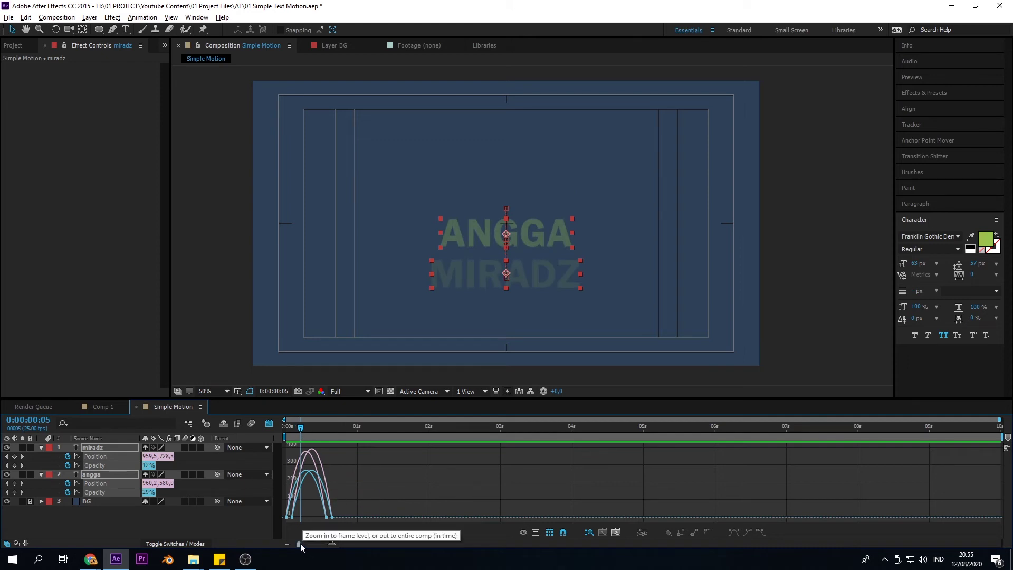
{"action": "mouse_move", "coordinate": [299, 543]}
{"action": "left_mouse_down"}
{"action": "mouse_move", "coordinate": [321, 544]}
{"action": "mouse_move", "coordinate": [287, 546]}
{"action": "left_mouse_up"}
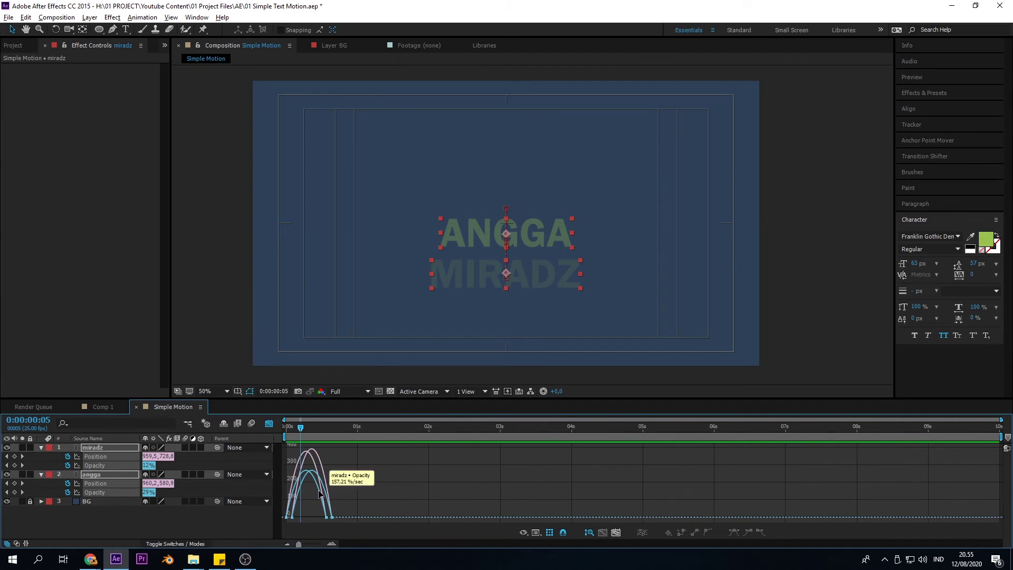
{"action": "key", "text": "alt"}
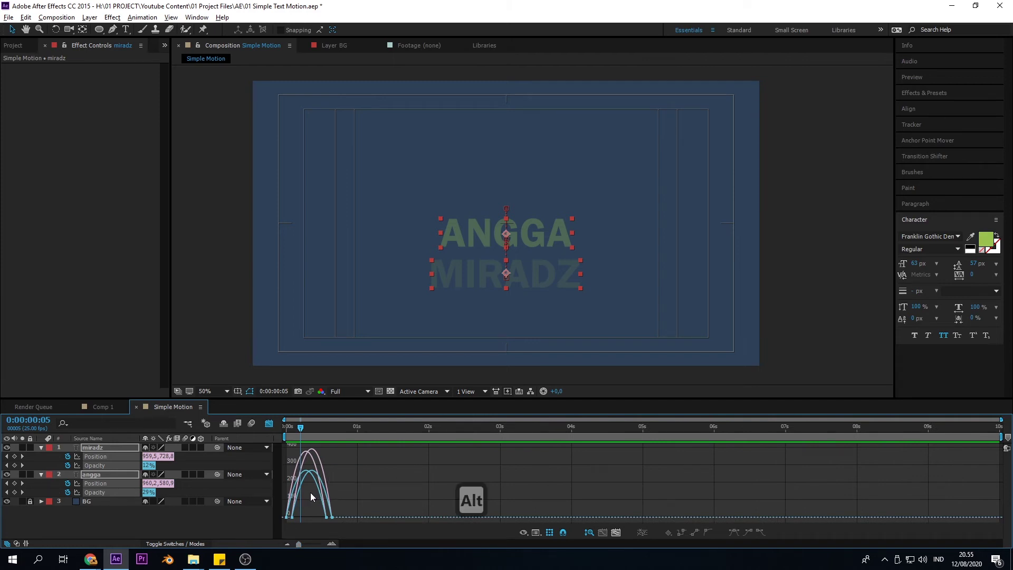
{"action": "scroll", "coordinate": [306, 492], "scroll_direction": "up", "scroll_amount": 4}
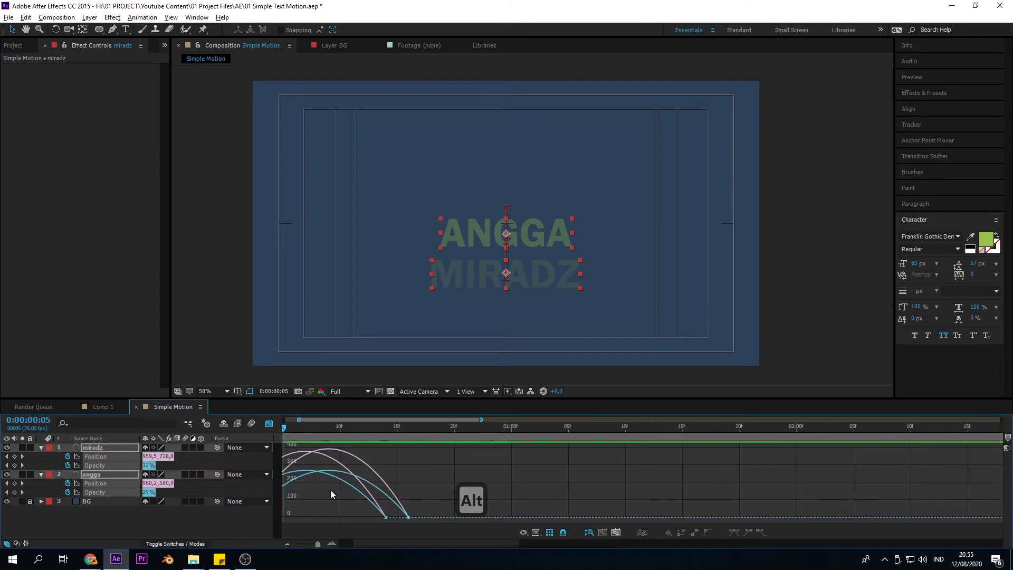
{"action": "scroll", "coordinate": [331, 490], "scroll_direction": "up", "scroll_amount": 3}
{"action": "scroll", "coordinate": [330, 495], "scroll_direction": "down", "scroll_amount": 3}
{"action": "scroll", "coordinate": [331, 495], "scroll_direction": "up", "scroll_amount": 3}
{"action": "scroll", "coordinate": [331, 495], "scroll_direction": "down", "scroll_amount": 3}
{"action": "scroll", "coordinate": [332, 496], "scroll_direction": "up", "scroll_amount": 3}
{"action": "scroll", "coordinate": [330, 497], "scroll_direction": "down", "scroll_amount": 2}
Adjust the graph view and marquee-select the ending keyframes of both text animations
{"action": "scroll", "coordinate": [327, 499], "scroll_direction": "up", "scroll_amount": 2}
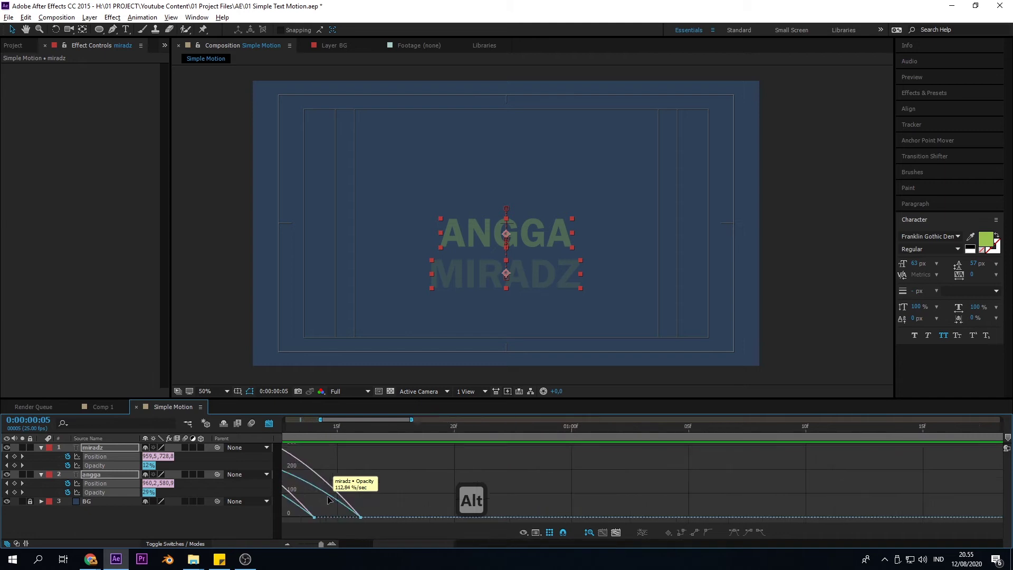
{"action": "scroll", "coordinate": [320, 494], "scroll_direction": "down", "scroll_amount": 2}
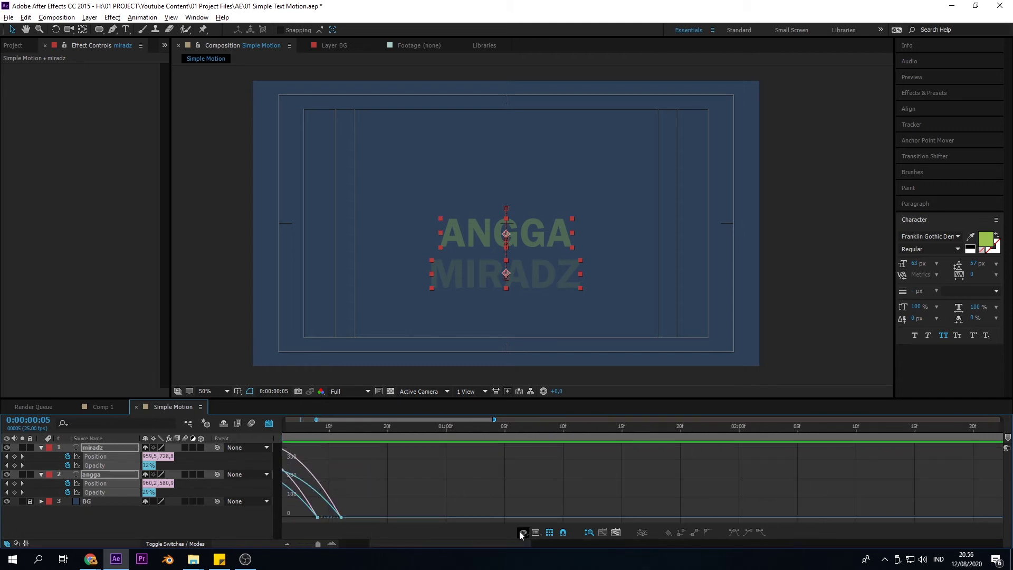
{"action": "left_click_drag", "start_coordinate": [505, 547], "coordinate": [398, 536]}
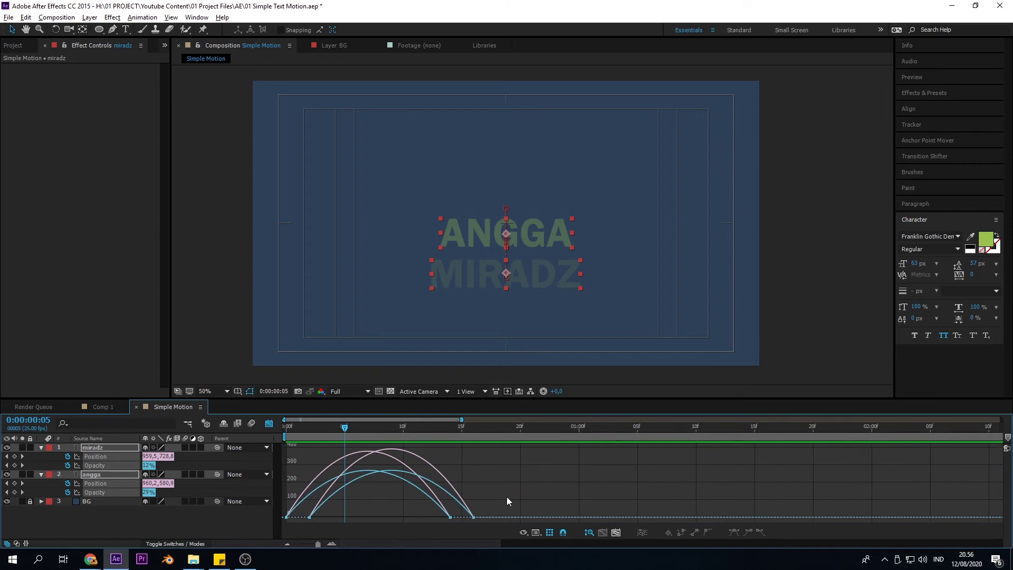
{"action": "left_click_drag", "start_coordinate": [492, 501], "coordinate": [426, 523]}
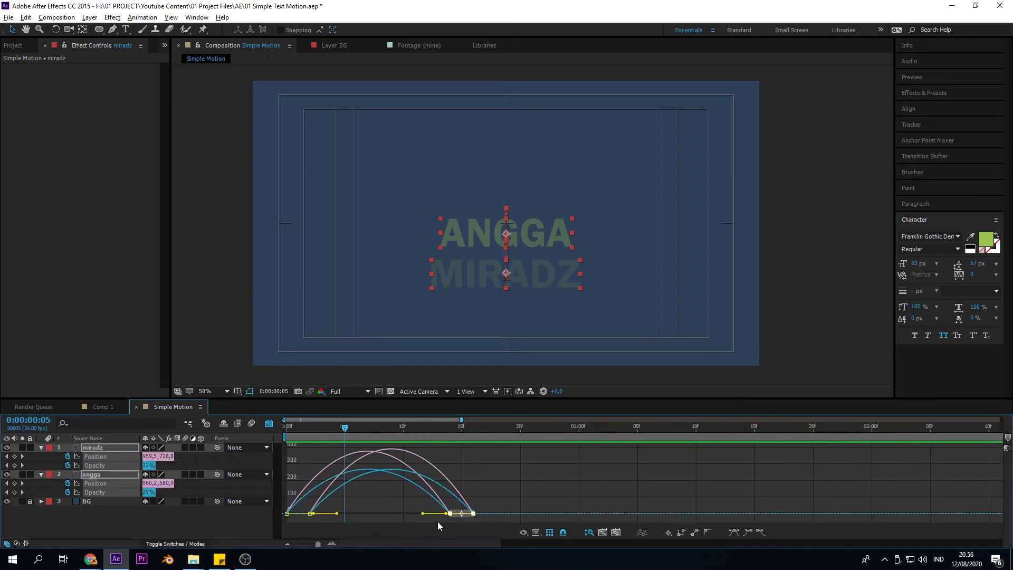
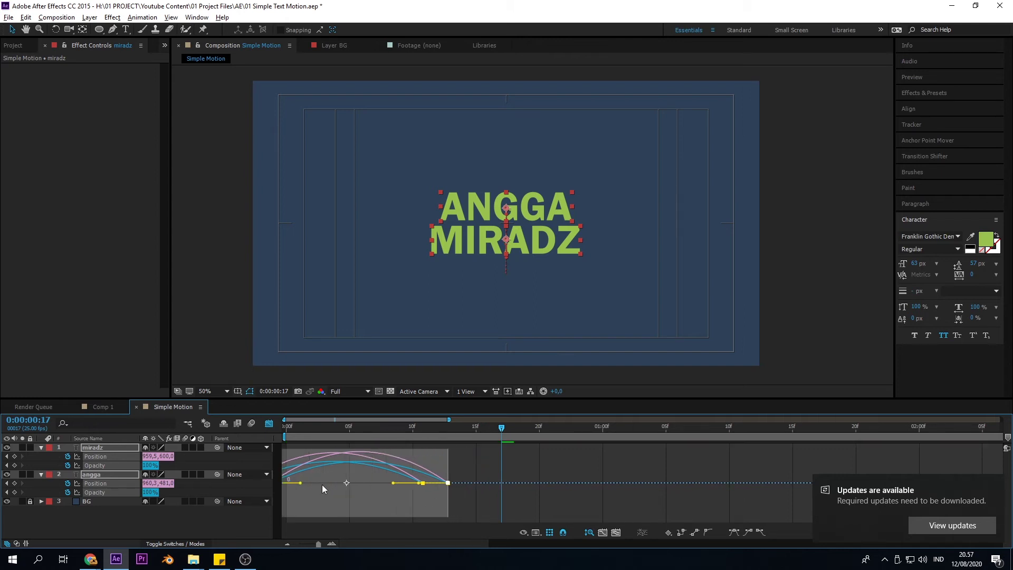
Undo the last ease and give both layers' first Position keyframes a sharp ease out
{"action": "key", "text": "ctrl+z"}
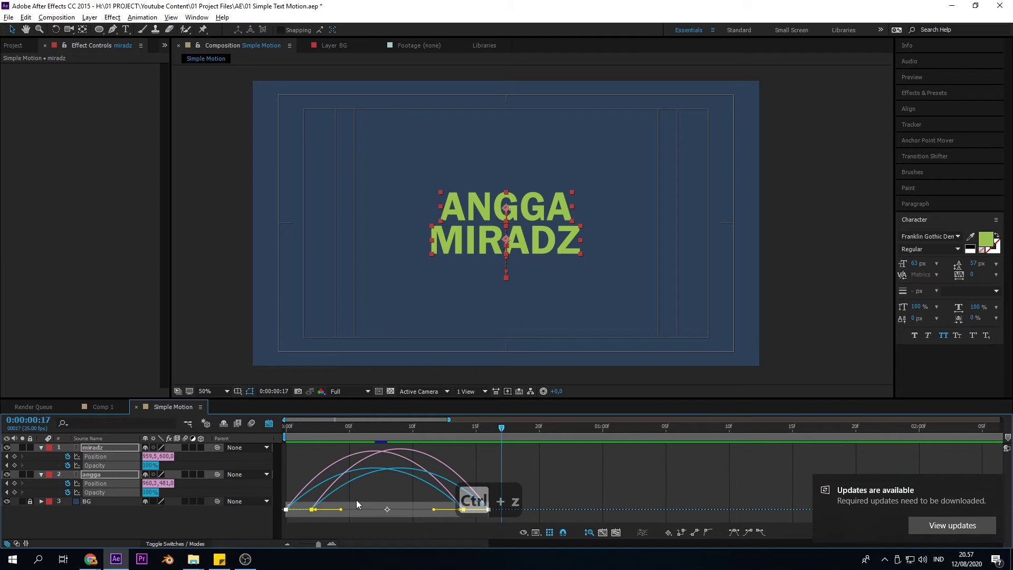
{"action": "left_click", "coordinate": [353, 491]}
{"action": "left_click_drag", "start_coordinate": [326, 511], "coordinate": [278, 526]}
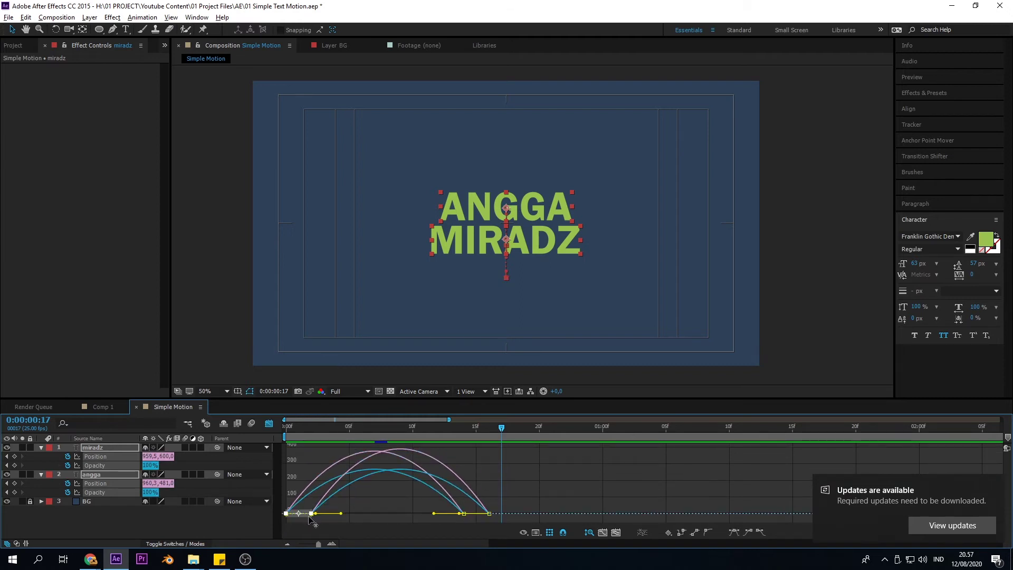
{"action": "left_click_drag", "start_coordinate": [341, 513], "coordinate": [313, 512]}
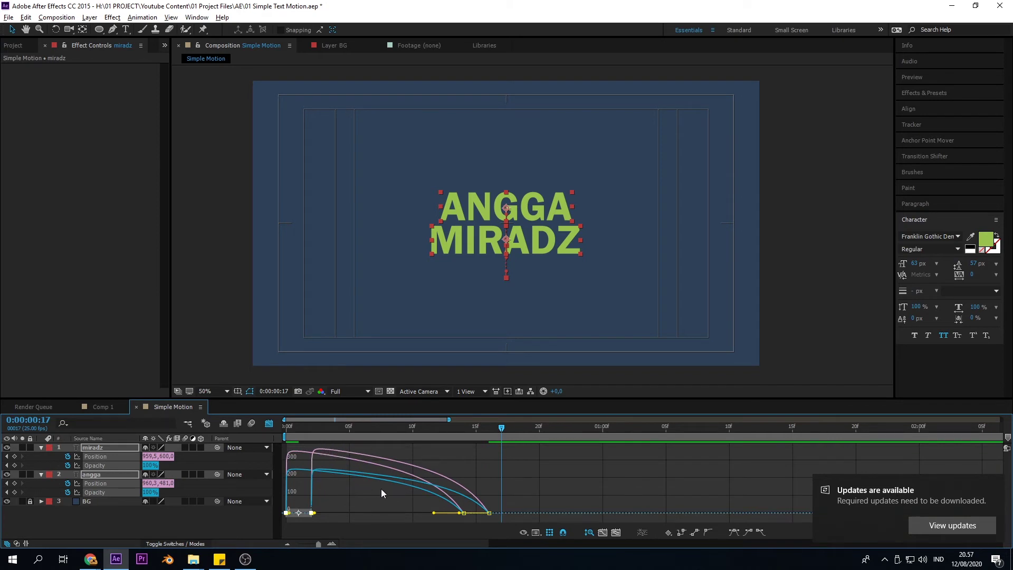
Stretch the ending Position keyframes' ease influence to about 74% and preview from the start
{"action": "left_click_drag", "start_coordinate": [522, 501], "coordinate": [438, 521]}
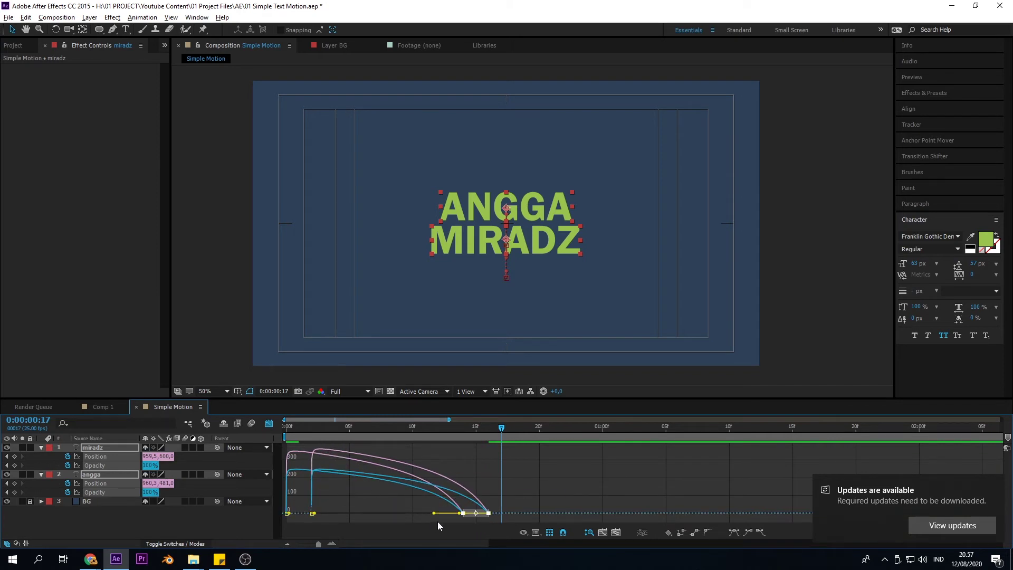
{"action": "left_click_drag", "start_coordinate": [538, 501], "coordinate": [448, 520]}
{"action": "left_click_drag", "start_coordinate": [435, 517], "coordinate": [352, 518]}
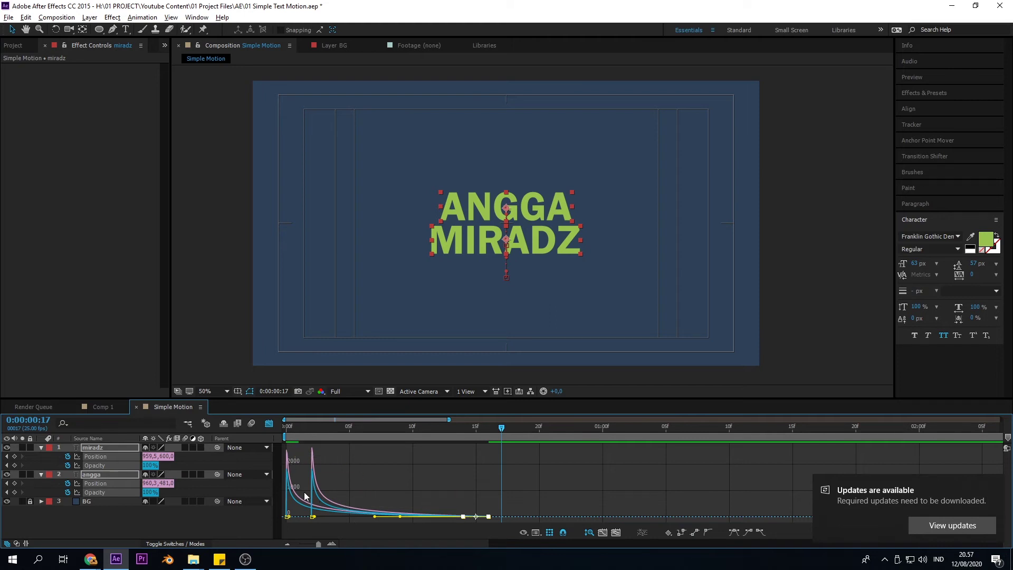
{"action": "left_click_drag", "start_coordinate": [335, 426], "coordinate": [270, 462]}
{"action": "key", "text": "space"}
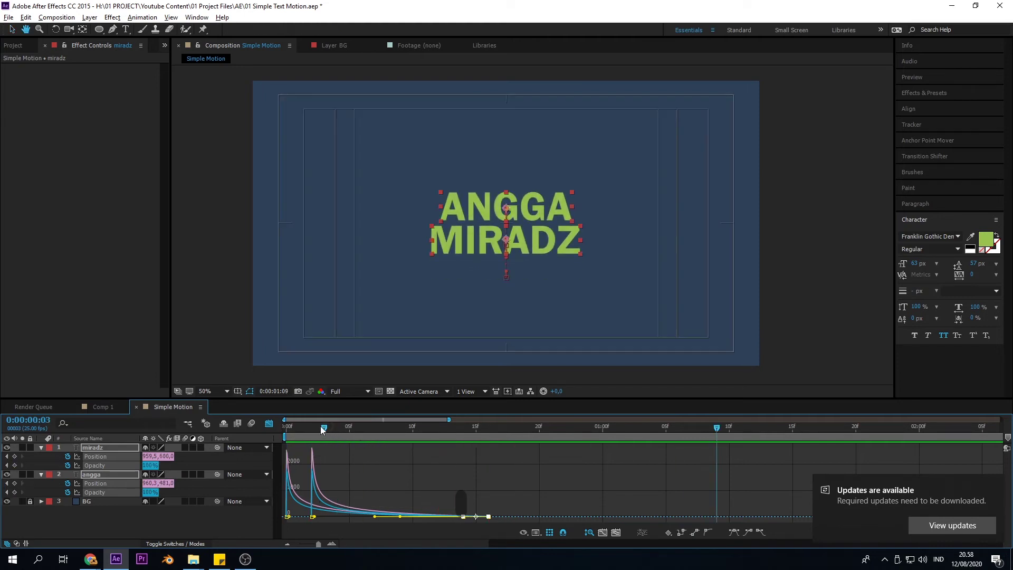
Play the eased text animation from the start a few times to review it
{"action": "key", "text": "space"}
{"action": "key", "text": "space"}
{"action": "mouse_move", "coordinate": [318, 428]}
{"action": "left_mouse_down"}
{"action": "mouse_move", "coordinate": [269, 435]}
{"action": "mouse_move", "coordinate": [300, 427]}
{"action": "left_mouse_up"}
{"action": "key", "text": "space"}
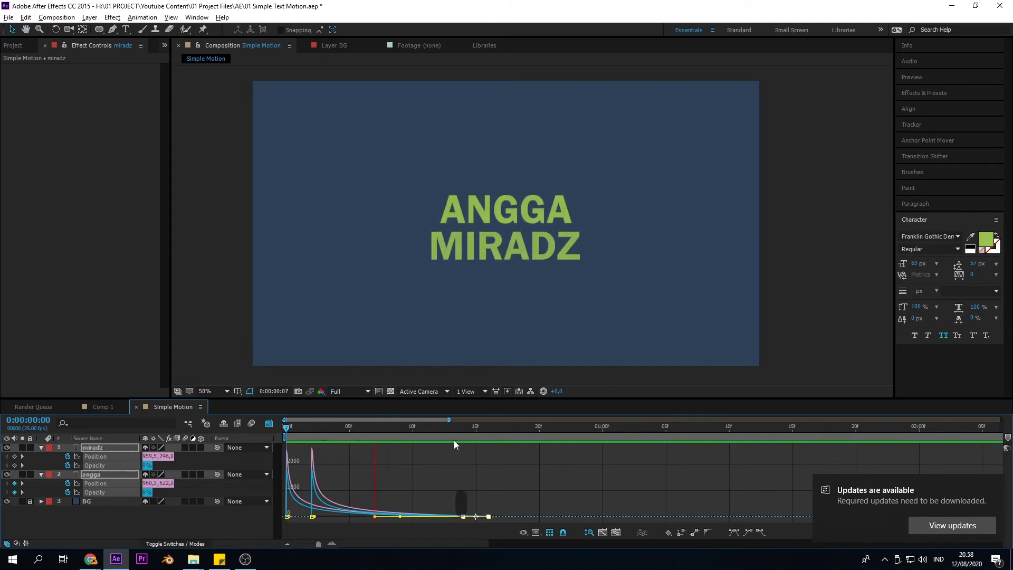
{"action": "key", "text": "space"}
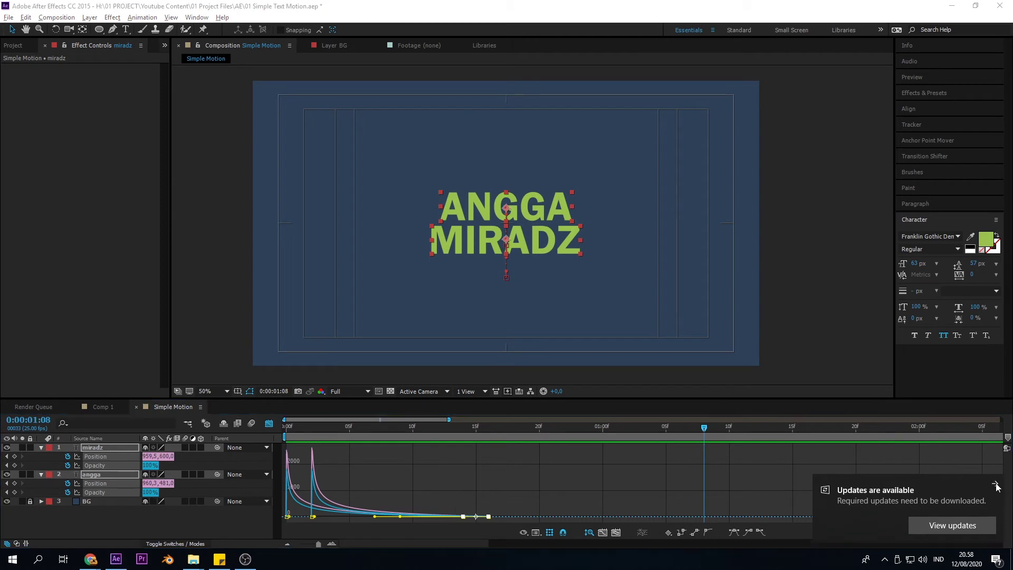
{"action": "key", "text": "space"}
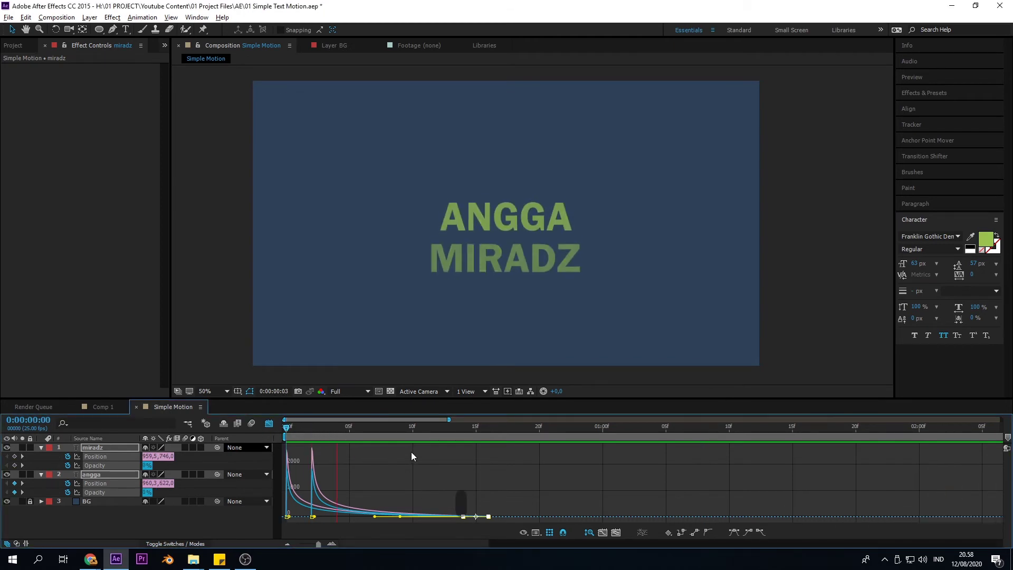
{"action": "key", "text": "space"}
Return the timeline to layer bars, deselect everything, and preview again from 0
{"action": "left_click", "coordinate": [269, 423]}
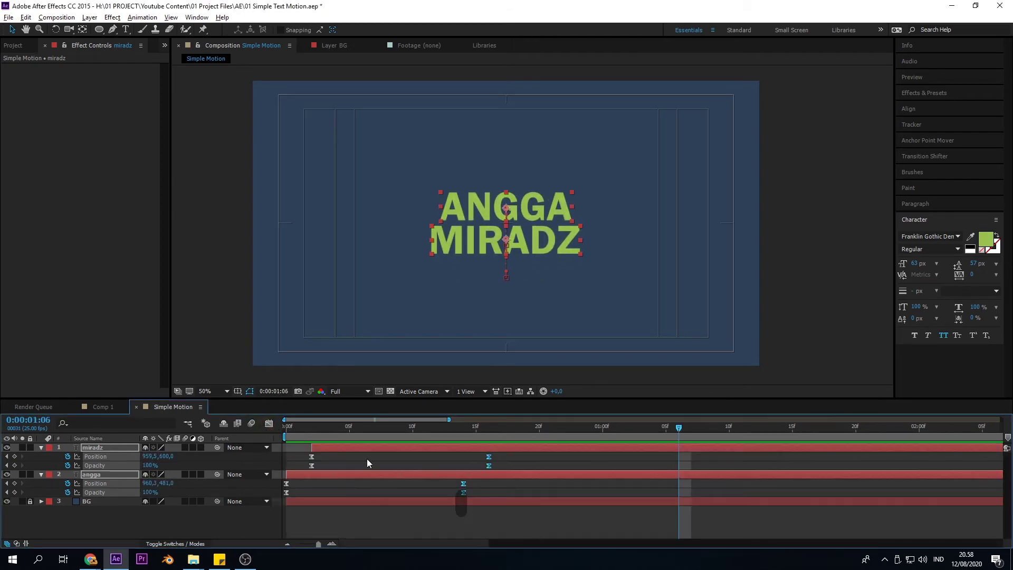
{"action": "left_click", "coordinate": [523, 515]}
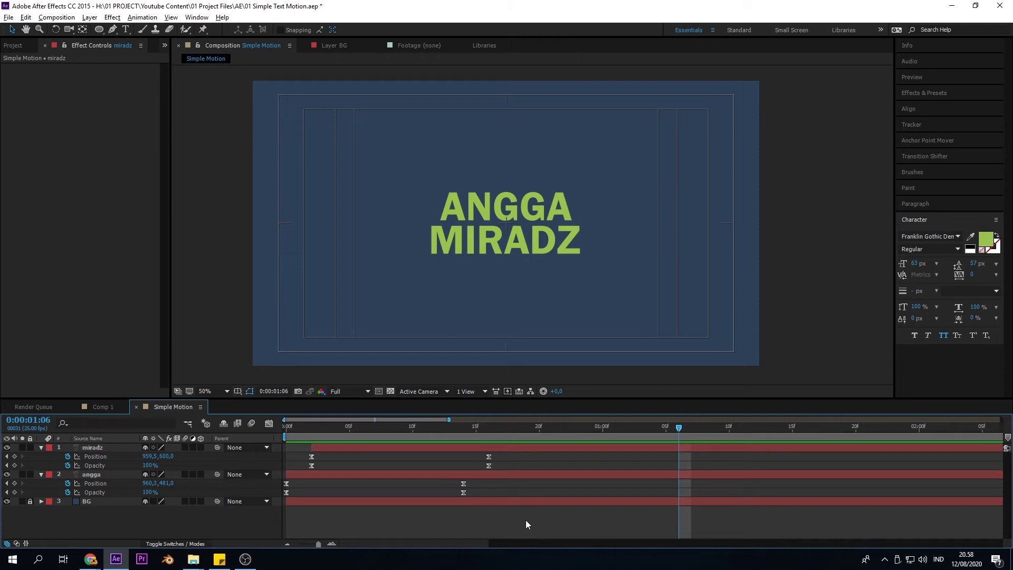
{"action": "left_click_drag", "start_coordinate": [501, 429], "coordinate": [286, 428]}
{"action": "key", "text": "space"}
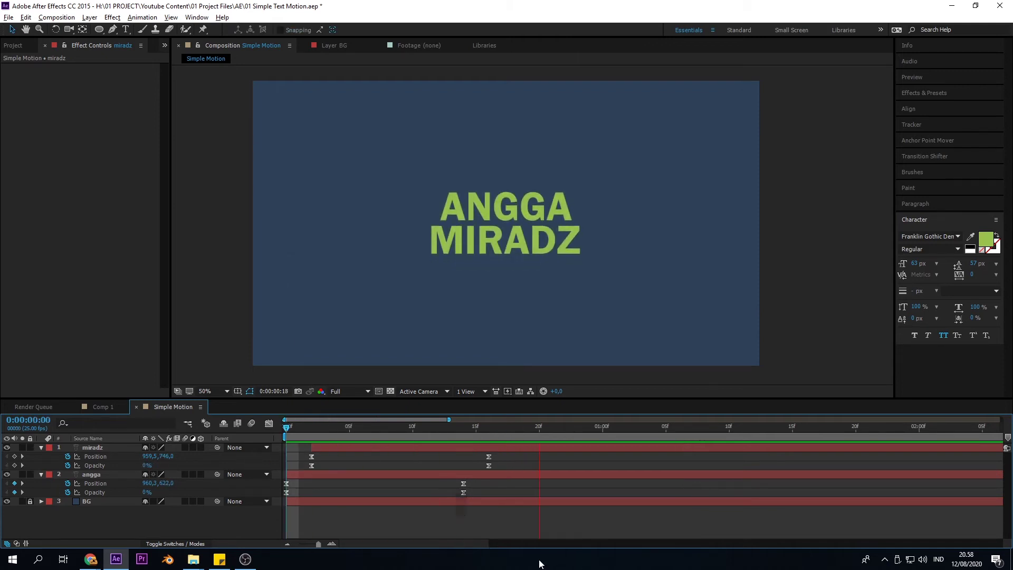
Add a new Null Object layer from the empty timeline's New menu
{"action": "right_click", "coordinate": [491, 521]}
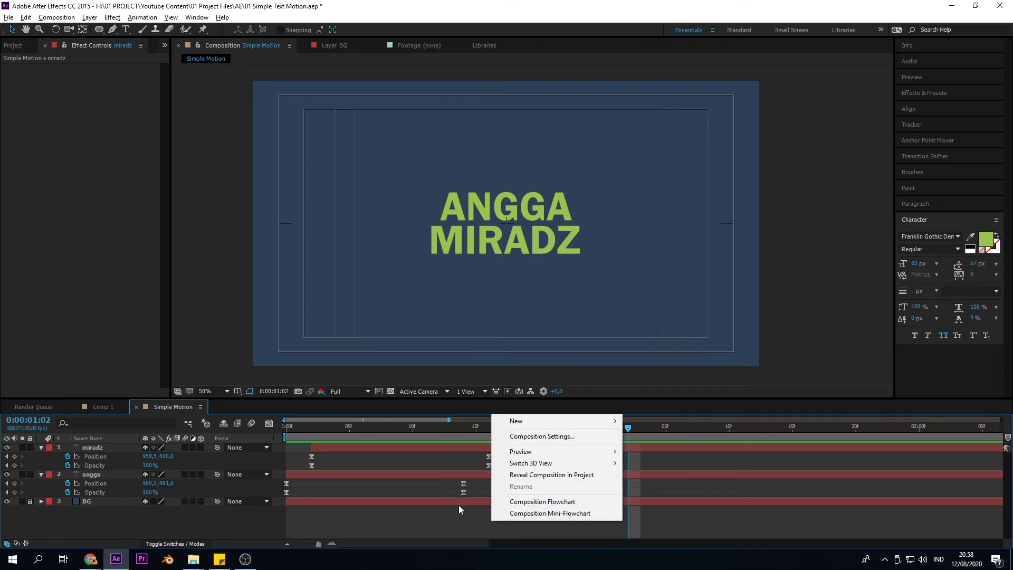
{"action": "left_click", "coordinate": [468, 518]}
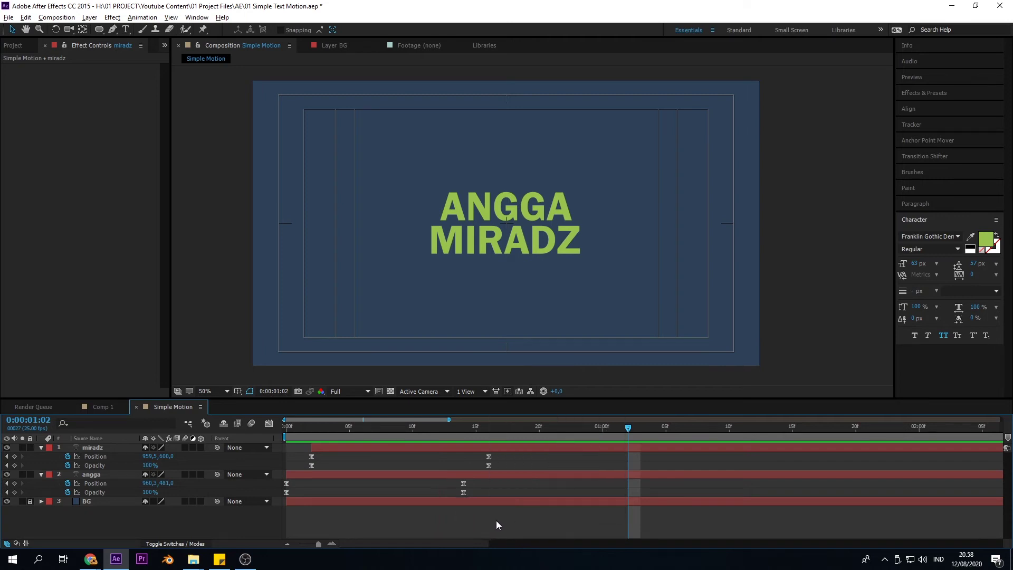
{"action": "right_click", "coordinate": [494, 520]}
{"action": "mouse_move", "coordinate": [517, 420]}
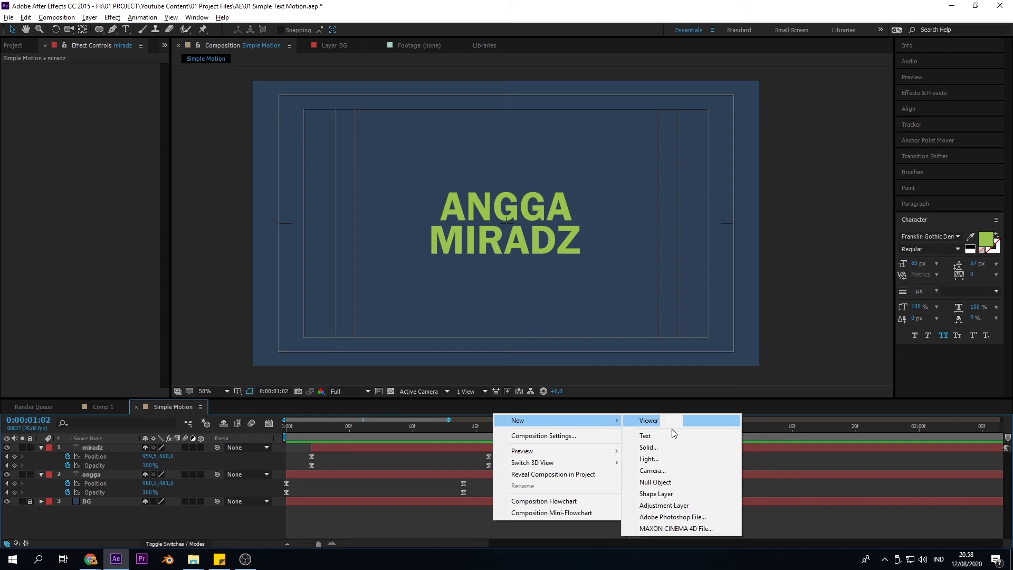
{"action": "left_click", "coordinate": [656, 482]}
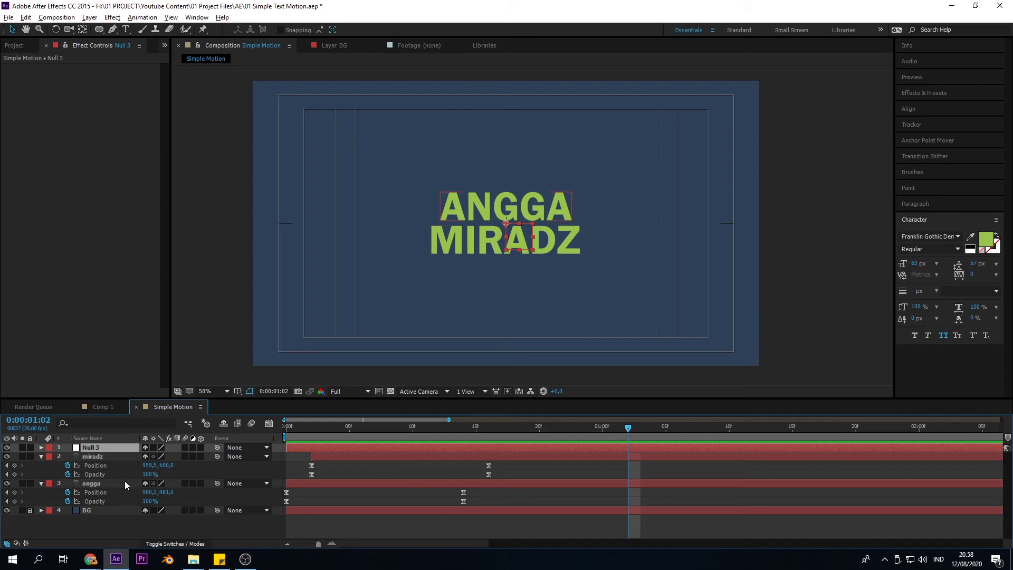
Inspect Null 3's Transform properties with the viewer at 100%, then return to 50%
{"action": "left_click", "coordinate": [89, 457]}
{"action": "key", "text": "shift"}
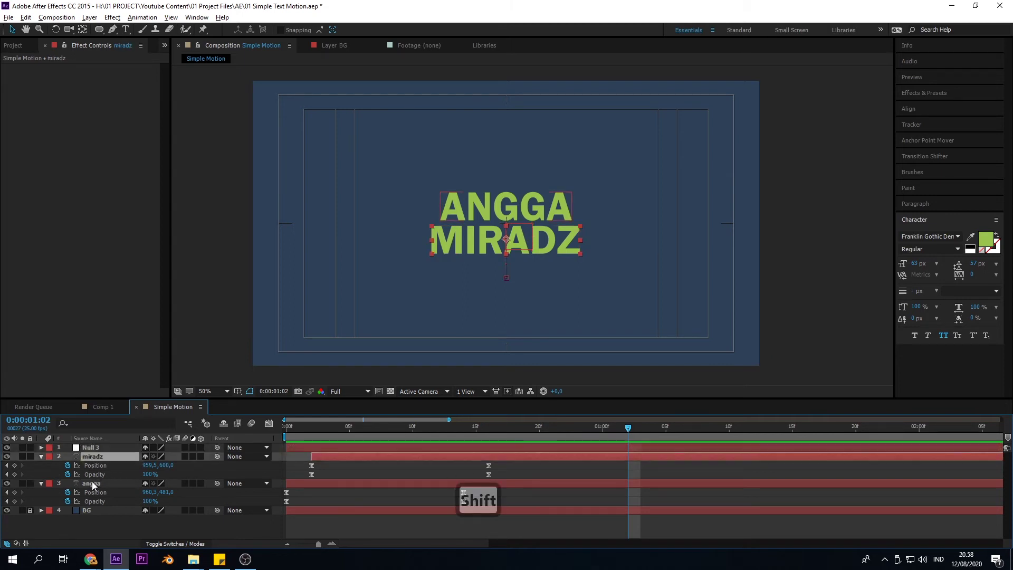
{"action": "left_click", "coordinate": [93, 484], "text": "shift"}
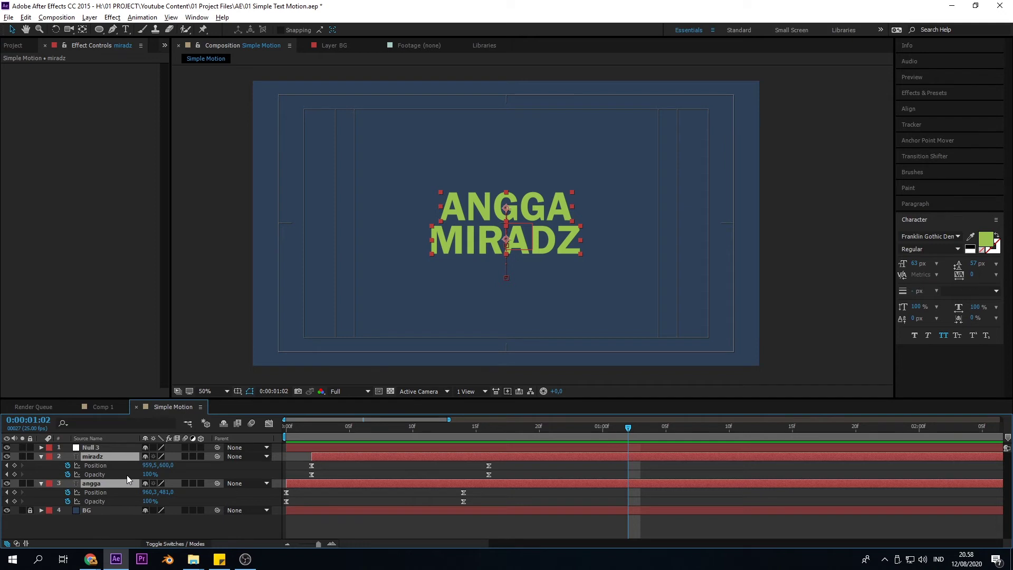
{"action": "left_click", "coordinate": [88, 448]}
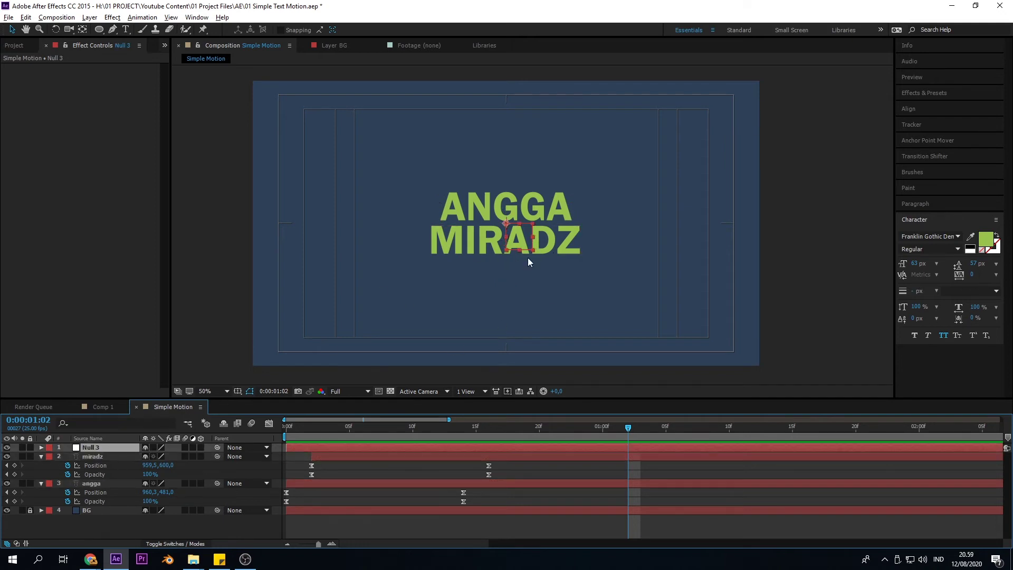
{"action": "key", "text": "period"}
{"action": "key", "text": "period"}
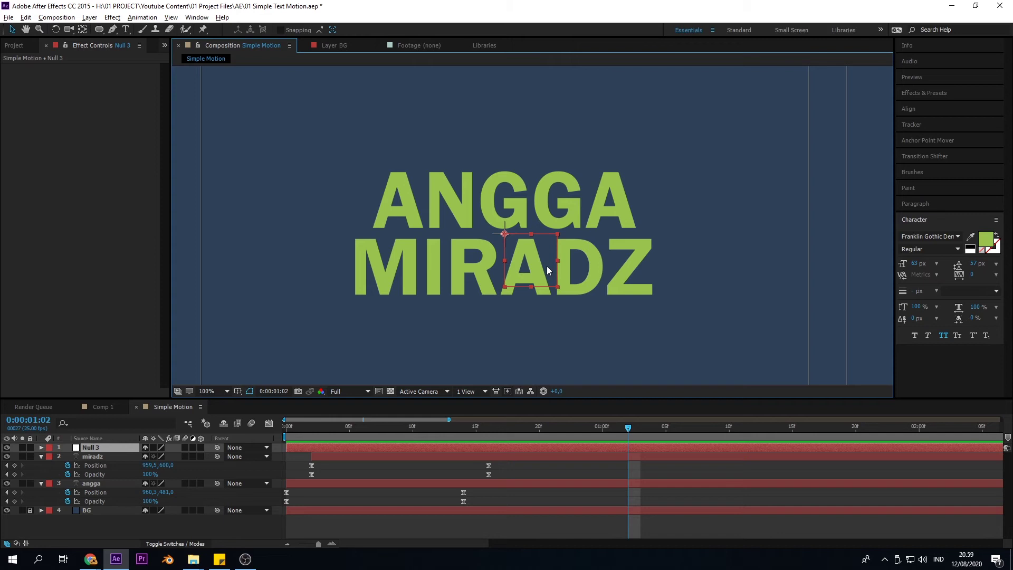
{"action": "left_click", "coordinate": [41, 447]}
{"action": "left_click", "coordinate": [50, 457]}
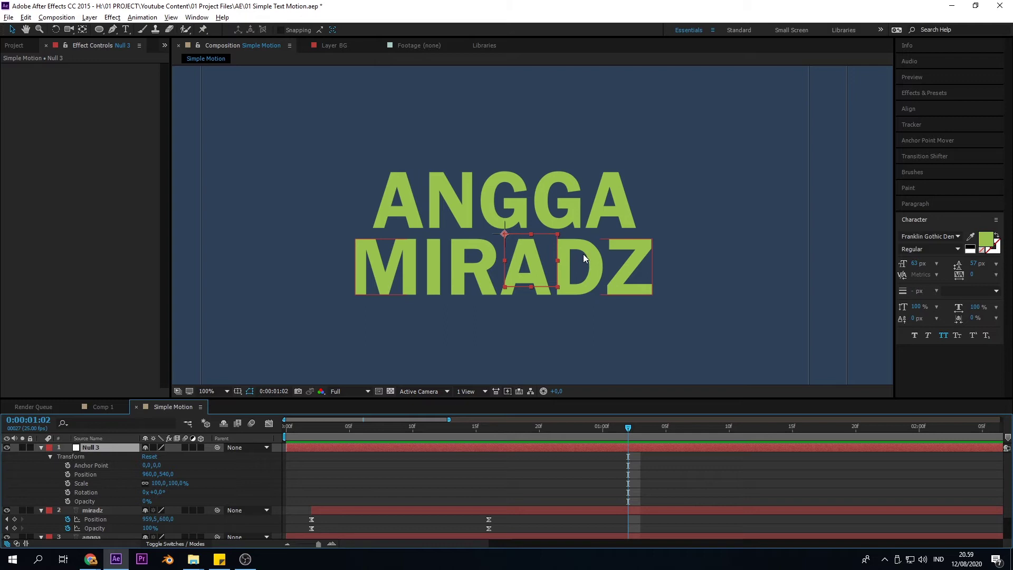
{"action": "key", "text": "comma"}
{"action": "key", "text": "comma"}
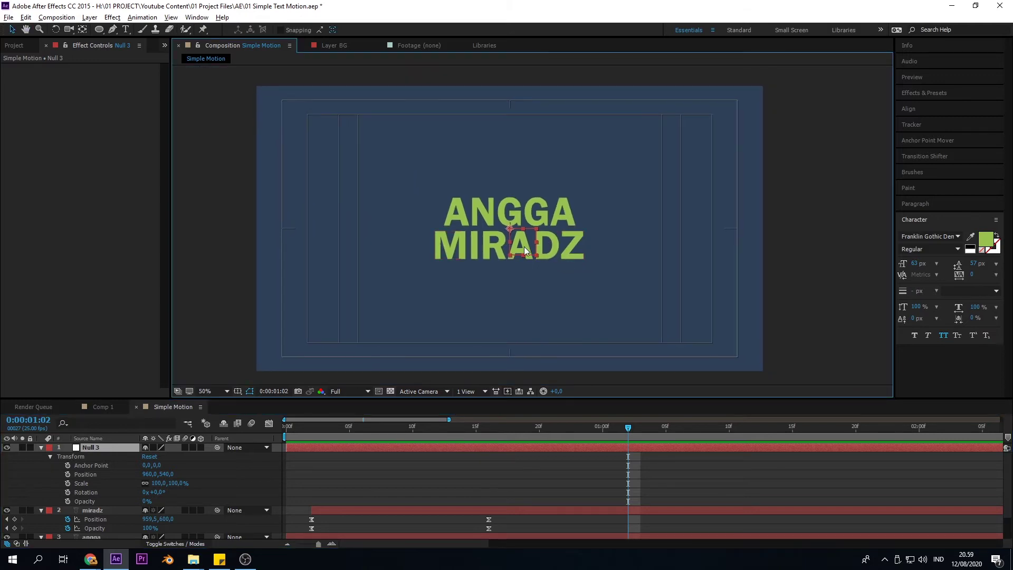
Shift-select miradz and angga, pick-whip their Parent to Null 3, then rewind to 0
{"action": "left_click", "coordinate": [41, 448]}
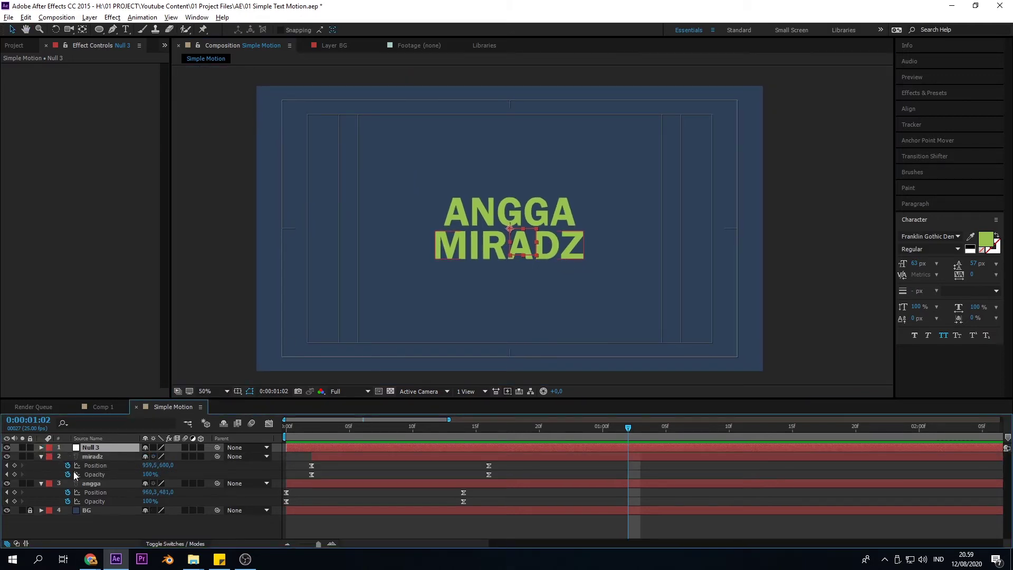
{"action": "left_click", "coordinate": [91, 457]}
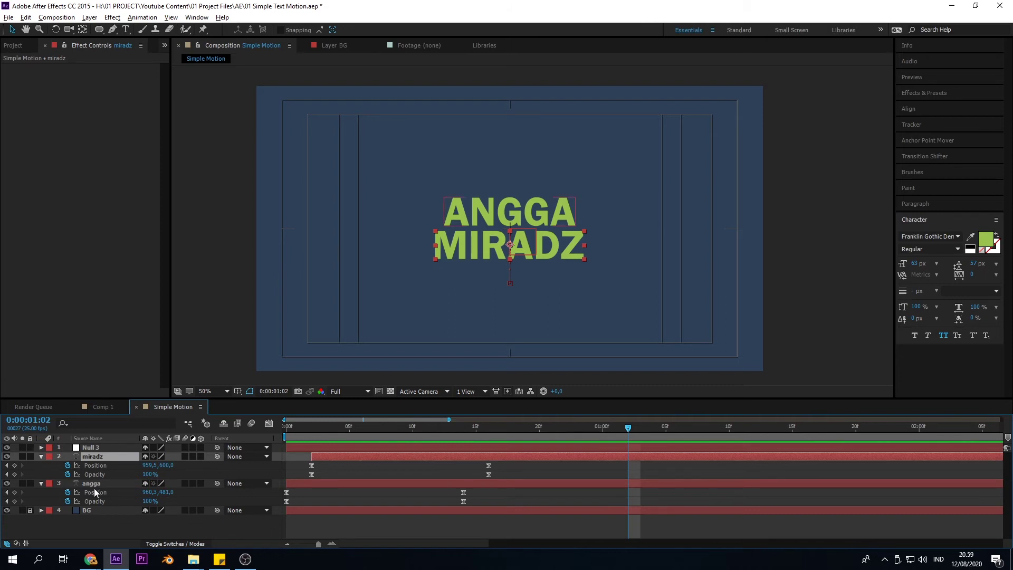
{"action": "left_click", "coordinate": [93, 484]}
{"action": "left_click", "coordinate": [96, 458]}
{"action": "left_click", "coordinate": [97, 484], "text": "shift"}
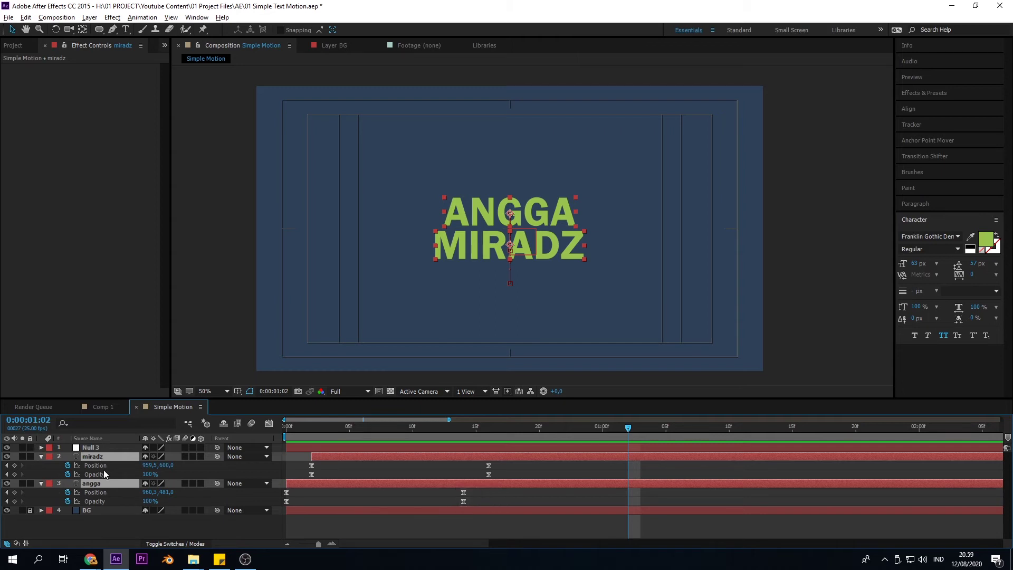
{"action": "left_click_drag", "start_coordinate": [217, 457], "coordinate": [90, 452]}
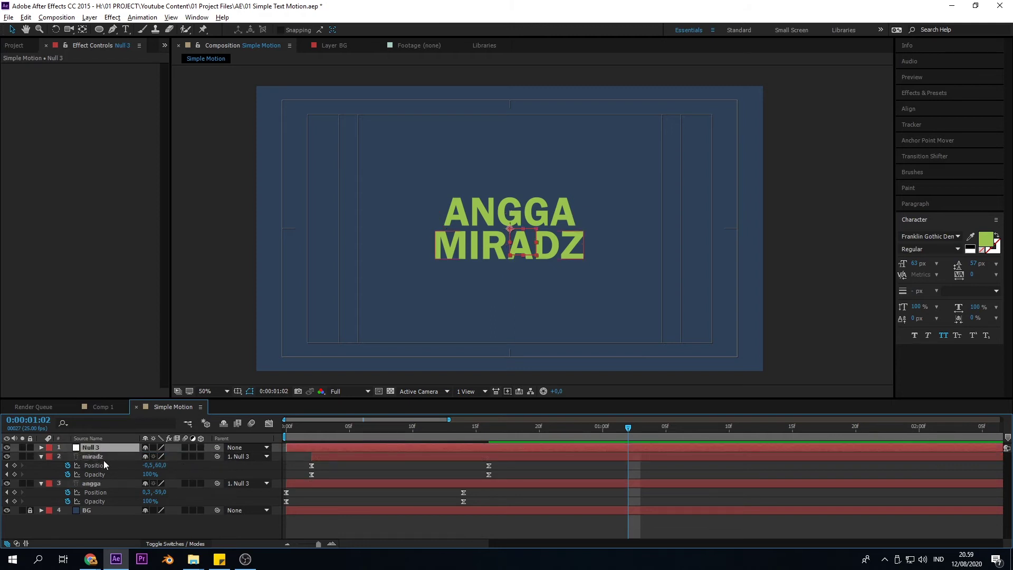
{"action": "left_click", "coordinate": [98, 456]}
{"action": "left_click", "coordinate": [98, 482], "text": "shift"}
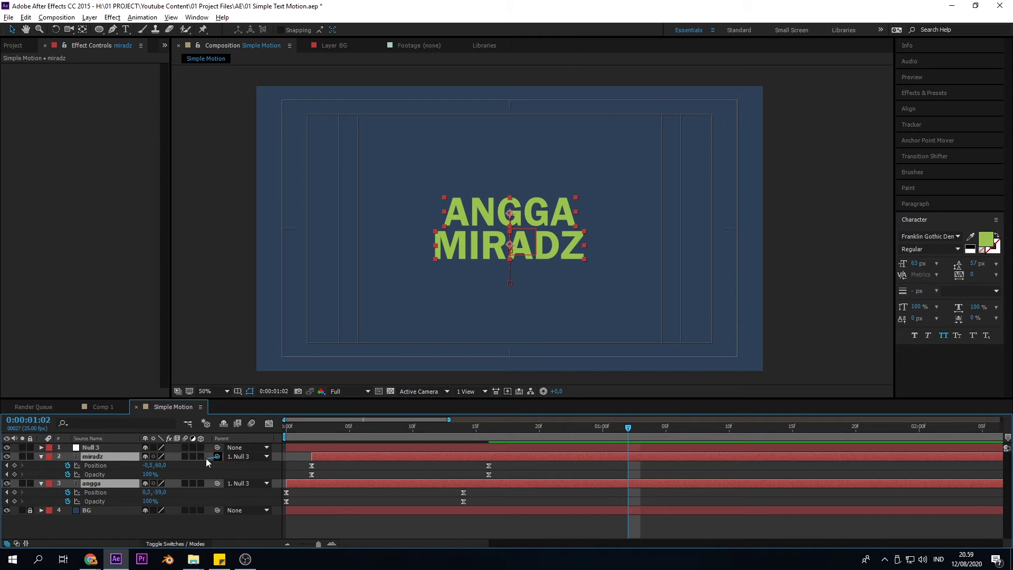
{"action": "left_click_drag", "start_coordinate": [195, 459], "coordinate": [87, 449]}
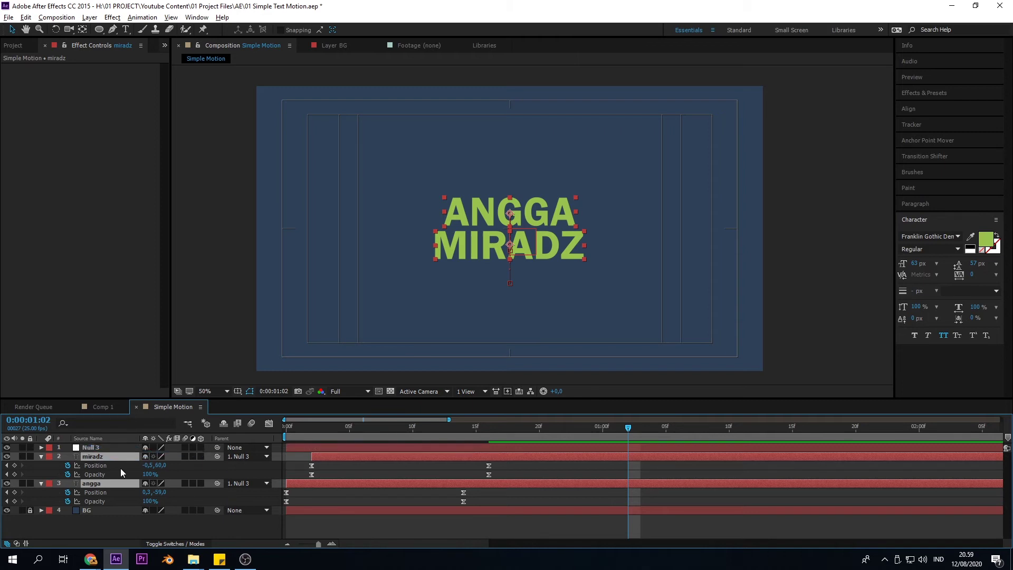
{"action": "left_click", "coordinate": [92, 448]}
{"action": "left_click_drag", "start_coordinate": [445, 428], "coordinate": [286, 457]}
Preview the parented animation, then play Comp 1 from its start for reference
{"action": "key", "text": "space"}
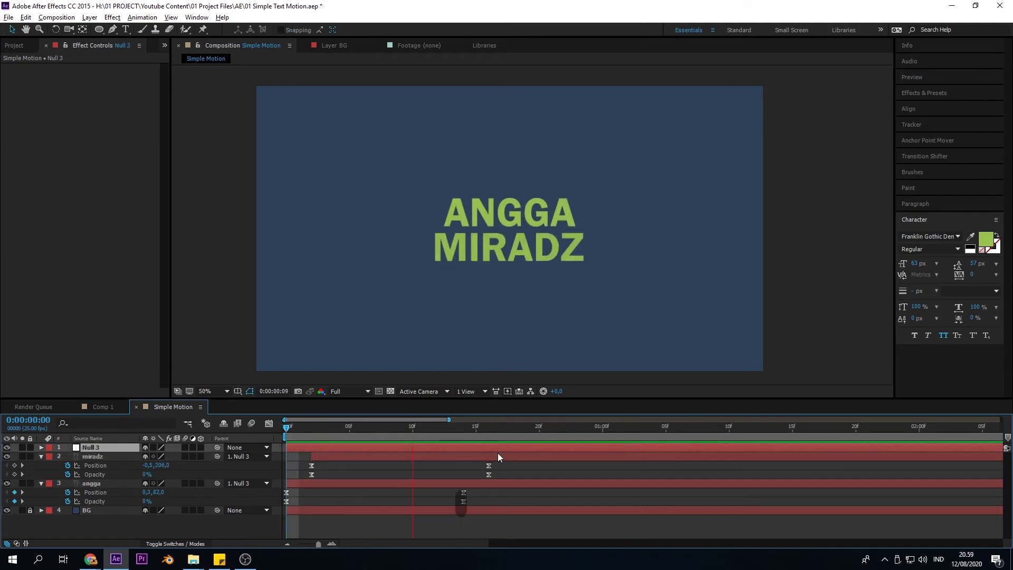
{"action": "key", "text": "space"}
{"action": "left_click", "coordinate": [105, 408]}
{"action": "left_click_drag", "start_coordinate": [323, 429], "coordinate": [262, 432]}
{"action": "key", "text": "space"}
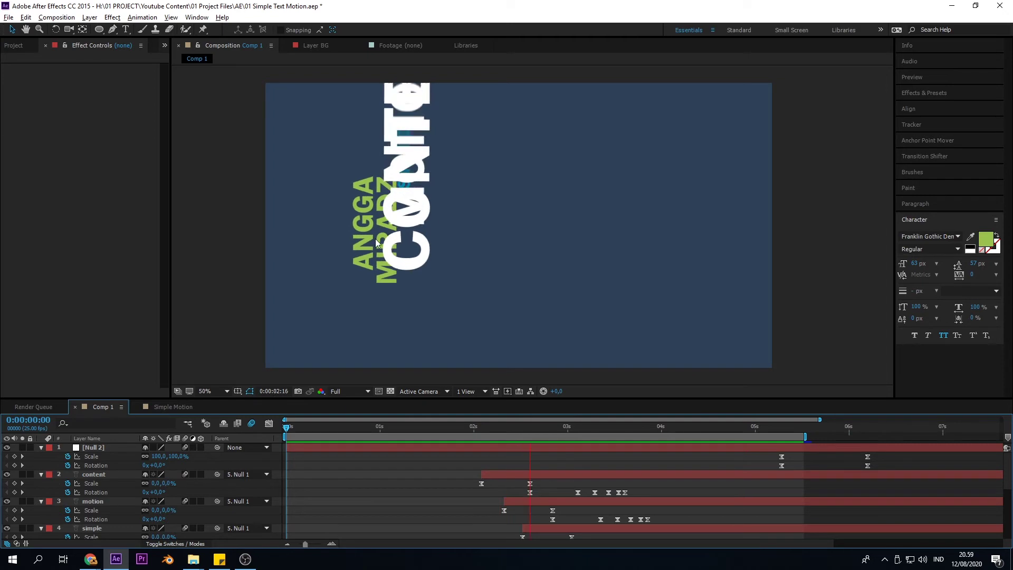
{"action": "key", "text": "space"}
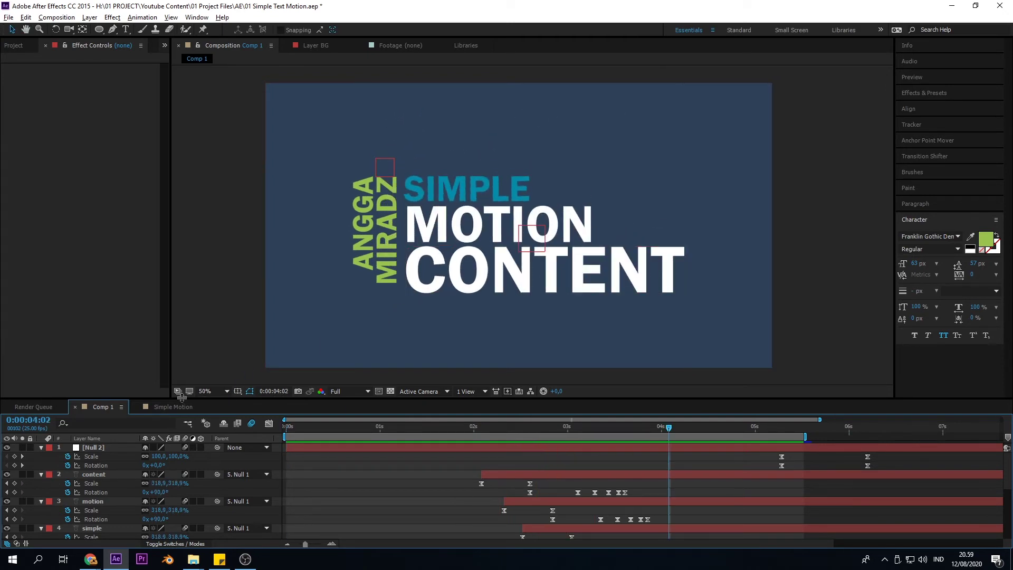
Return to Simple Motion, preview it and scrub through its timing
{"action": "left_click", "coordinate": [161, 406]}
{"action": "key", "text": "space"}
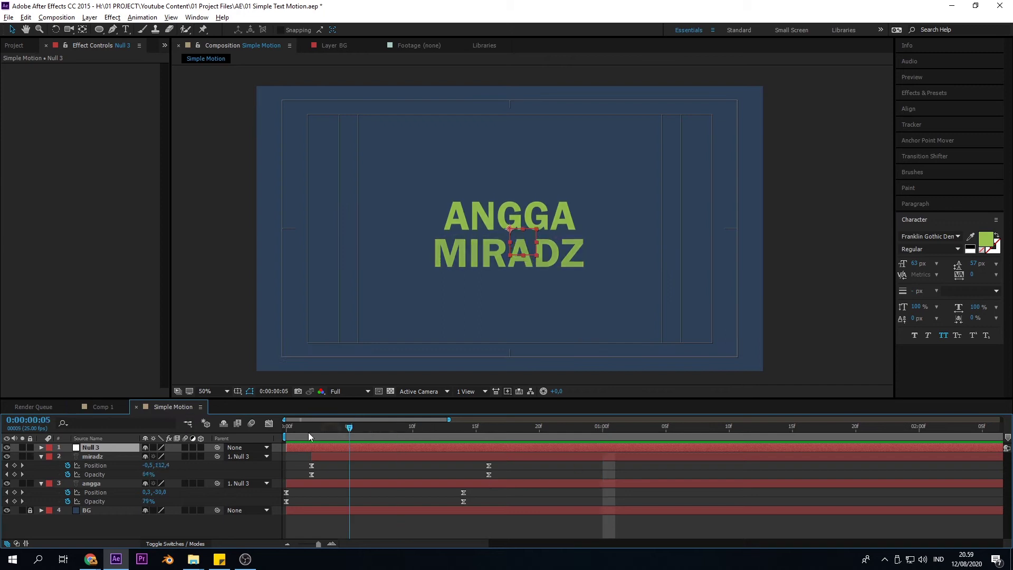
{"action": "left_click_drag", "start_coordinate": [506, 429], "coordinate": [526, 449]}
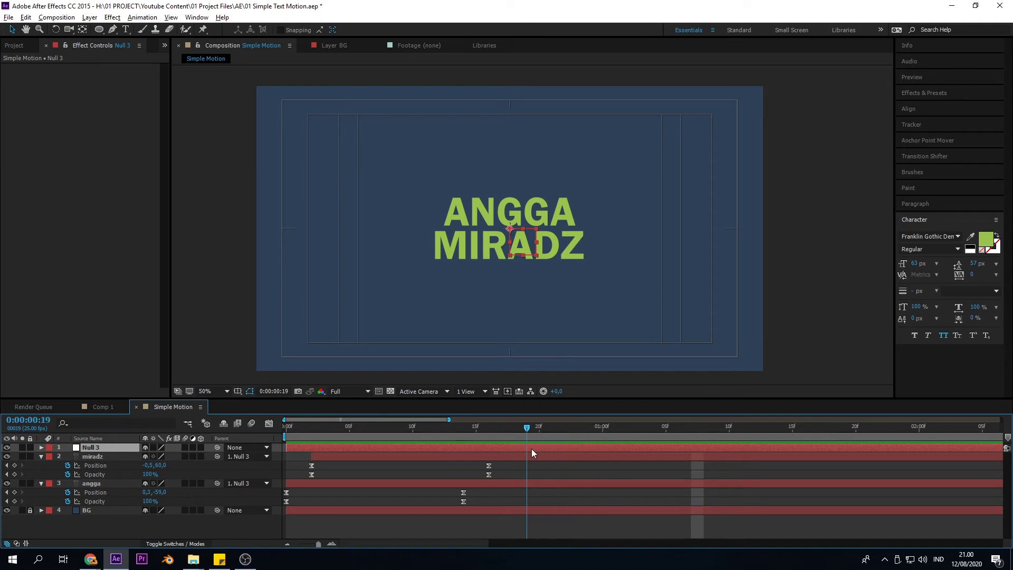
Show Null 3's Position and Rotation properties together (P, then Shift+R)
{"action": "left_click", "coordinate": [96, 457]}
{"action": "left_click", "coordinate": [96, 448]}
{"action": "key", "text": "p"}
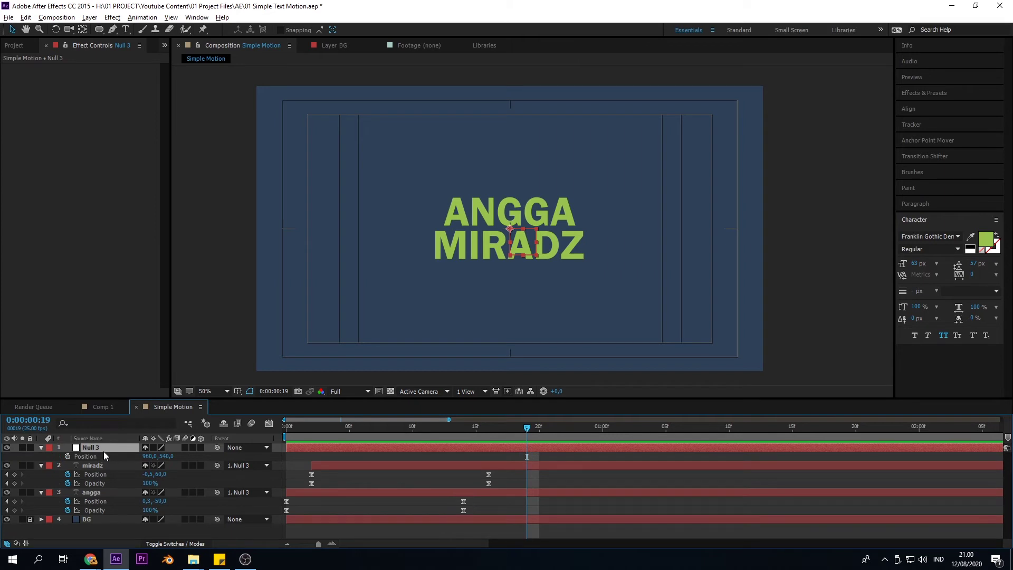
{"action": "key", "text": "r"}
{"action": "key", "text": "p"}
{"action": "key", "text": "shift"}
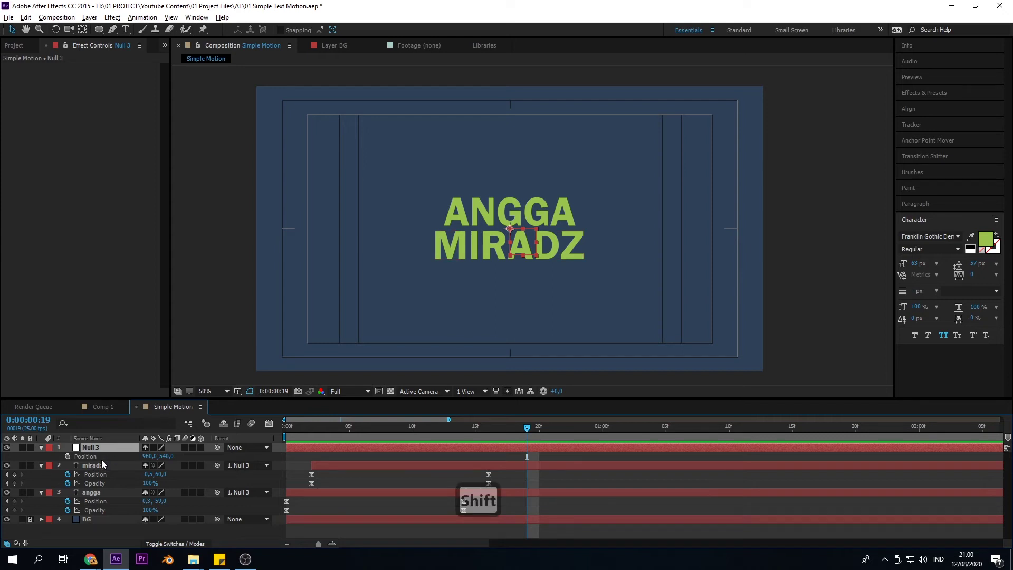
{"action": "key", "text": "shift+r"}
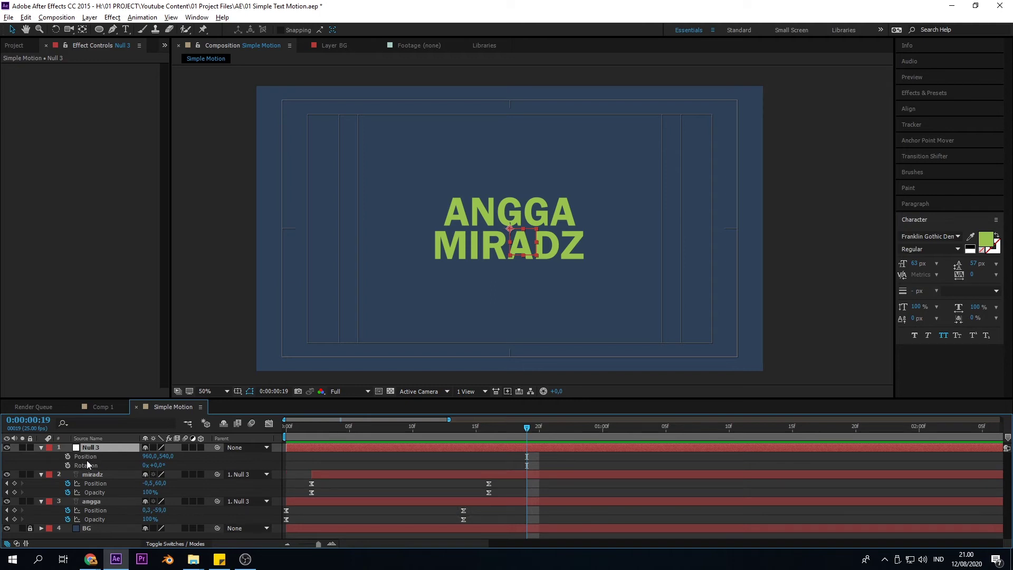
Set Position and Rotation keyframes, shift them to frame 16, and move time to 1:05
{"action": "left_click", "coordinate": [67, 456]}
{"action": "left_click", "coordinate": [68, 465]}
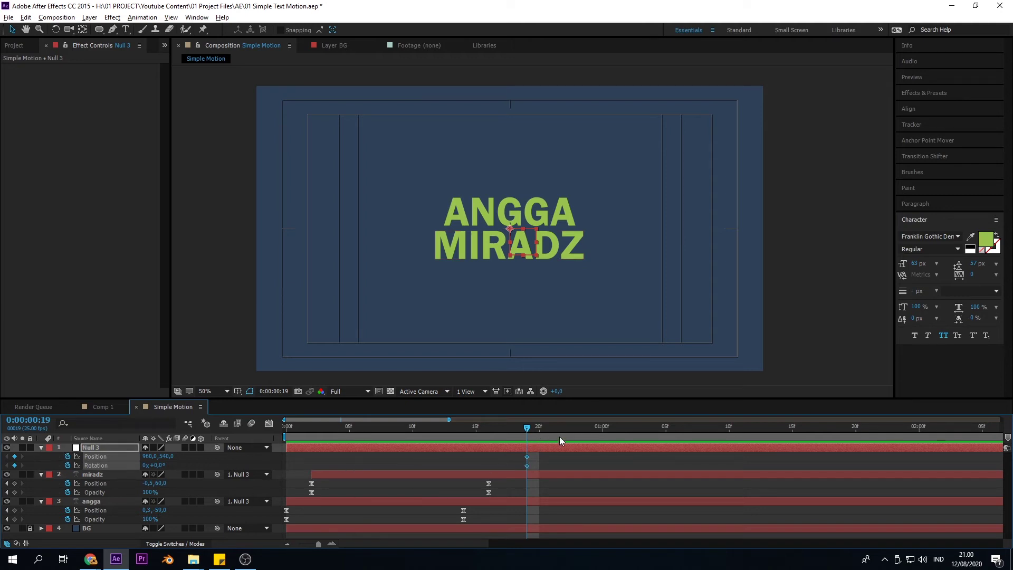
{"action": "left_click_drag", "start_coordinate": [530, 464], "coordinate": [492, 473]}
{"action": "left_click", "coordinate": [487, 428]}
{"action": "left_click_drag", "start_coordinate": [491, 432], "coordinate": [663, 443]}
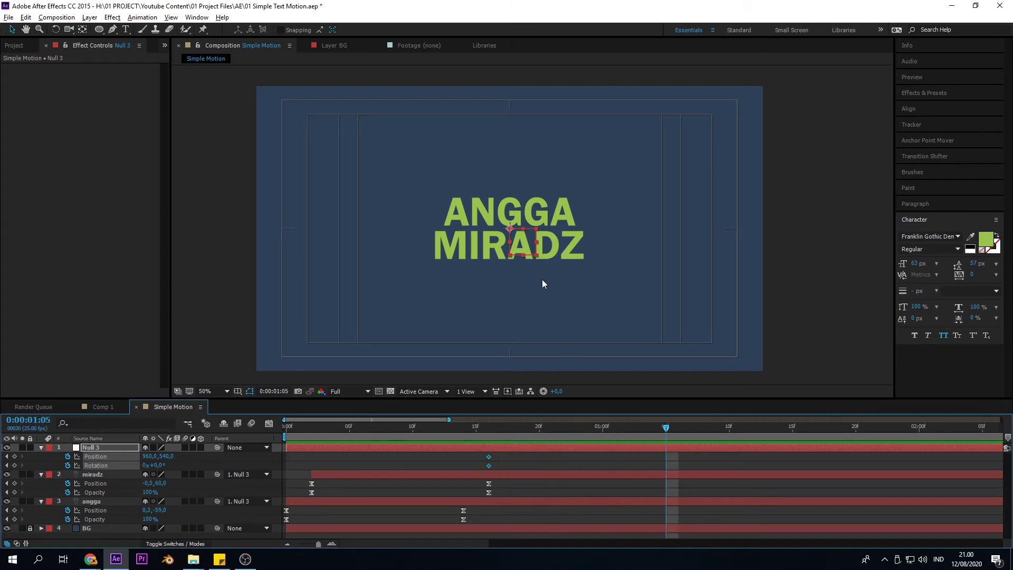
At 1:05, slide Null 3 left to 484, 540 and rotate it -90°, then scrub to check
{"action": "left_click_drag", "start_coordinate": [528, 248], "coordinate": [414, 249]}
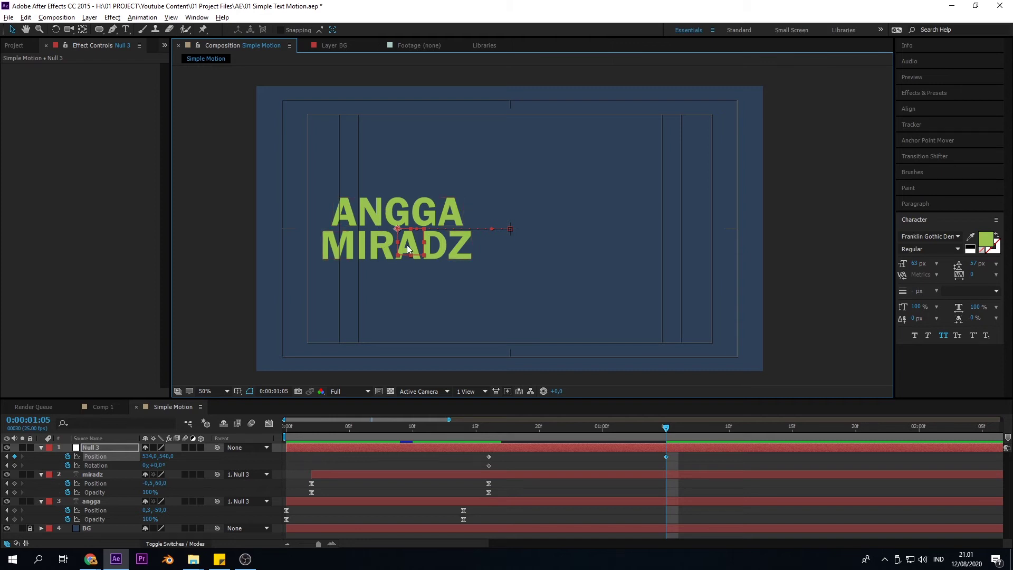
{"action": "left_click_drag", "start_coordinate": [411, 245], "coordinate": [398, 242]}
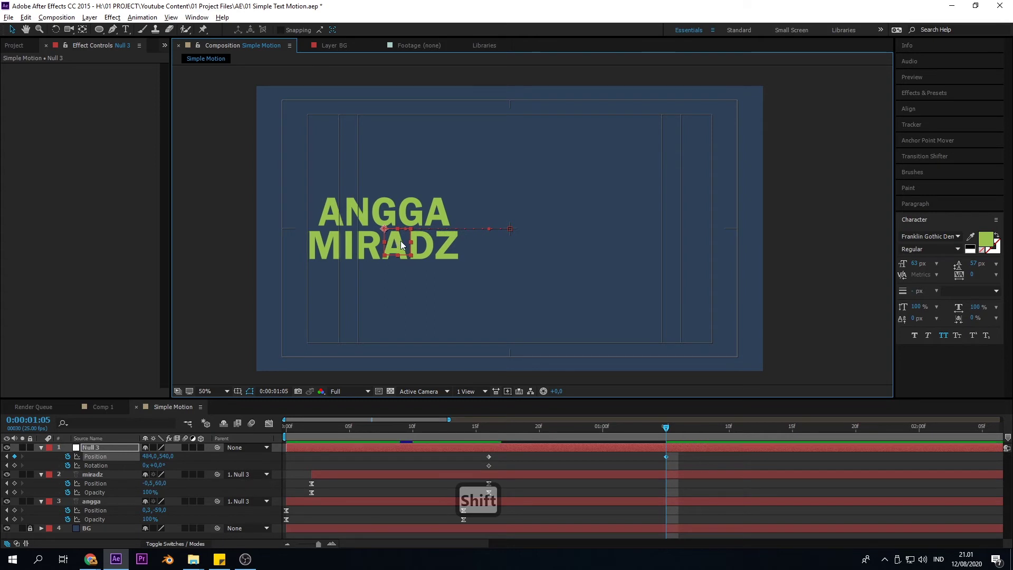
{"action": "key", "text": "w"}
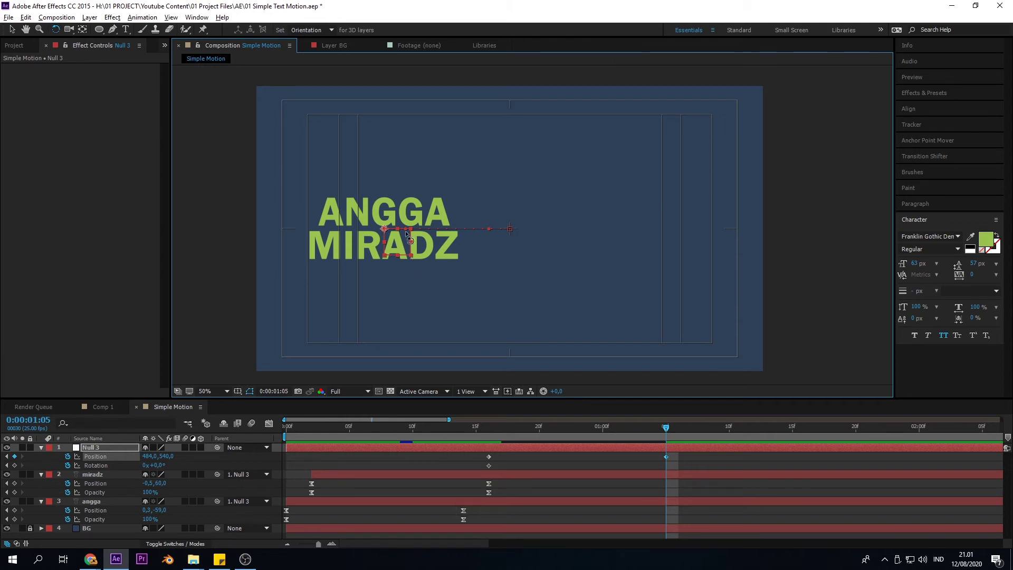
{"action": "left_click_drag", "start_coordinate": [410, 256], "coordinate": [419, 201]}
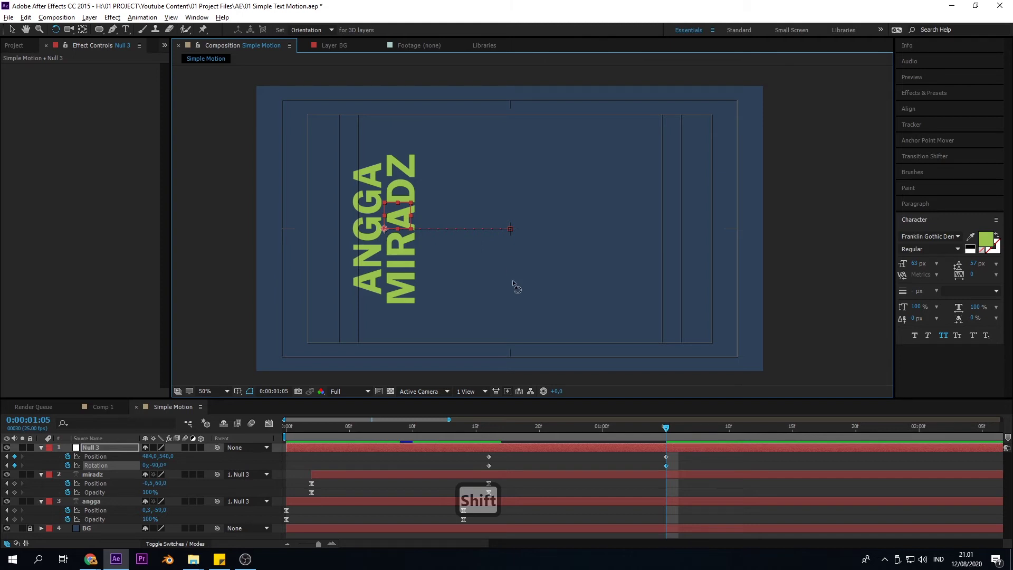
{"action": "left_click_drag", "start_coordinate": [547, 432], "coordinate": [672, 431]}
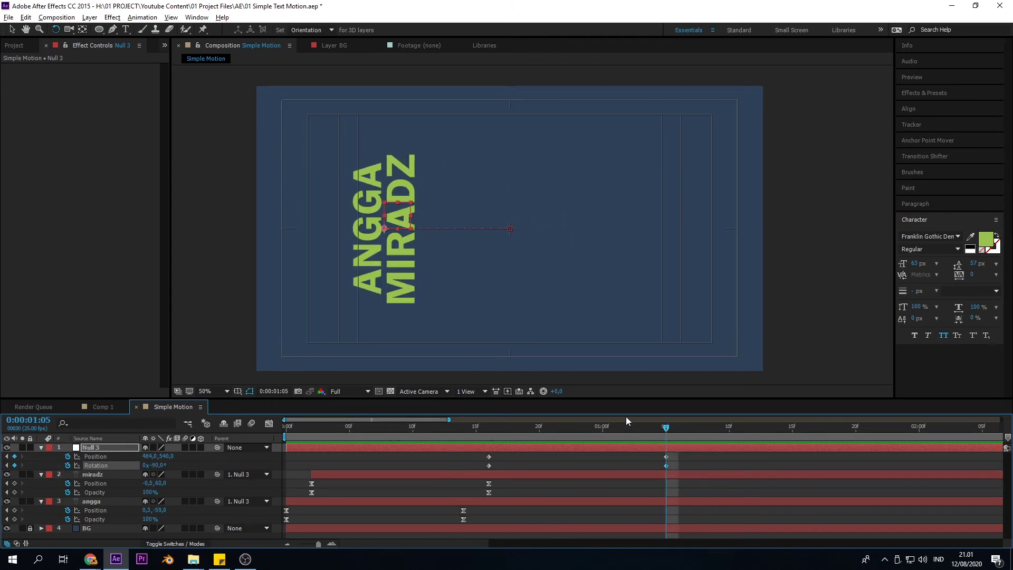
Apply Easy Ease (F9) to all four Null 3 keyframes
{"action": "left_click_drag", "start_coordinate": [689, 456], "coordinate": [441, 470]}
{"action": "right_click", "coordinate": [488, 465]}
{"action": "mouse_move", "coordinate": [537, 460]}
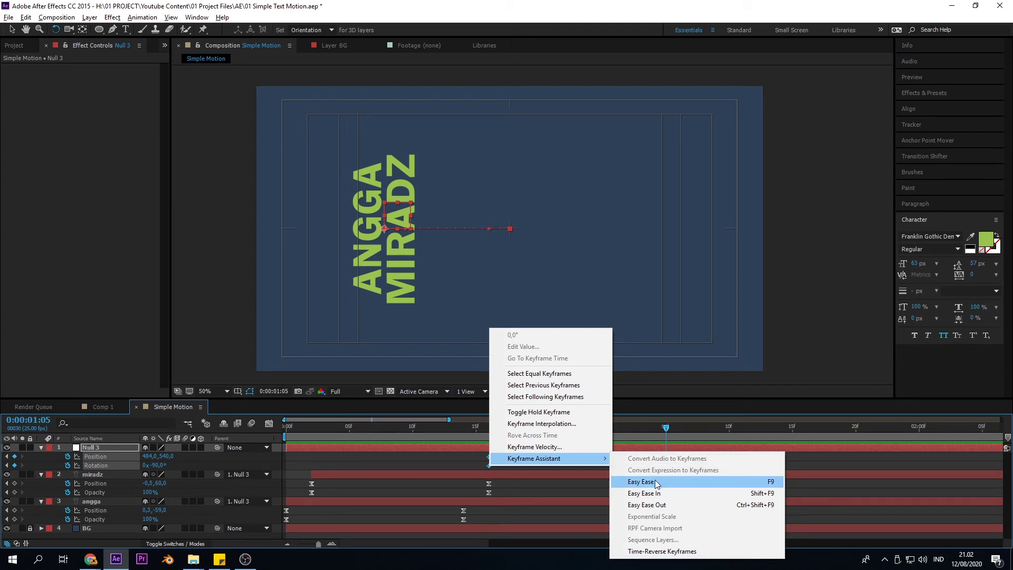
{"action": "left_click", "coordinate": [476, 467]}
{"action": "left_click_drag", "start_coordinate": [491, 454], "coordinate": [691, 464]}
{"action": "key", "text": "F9"}
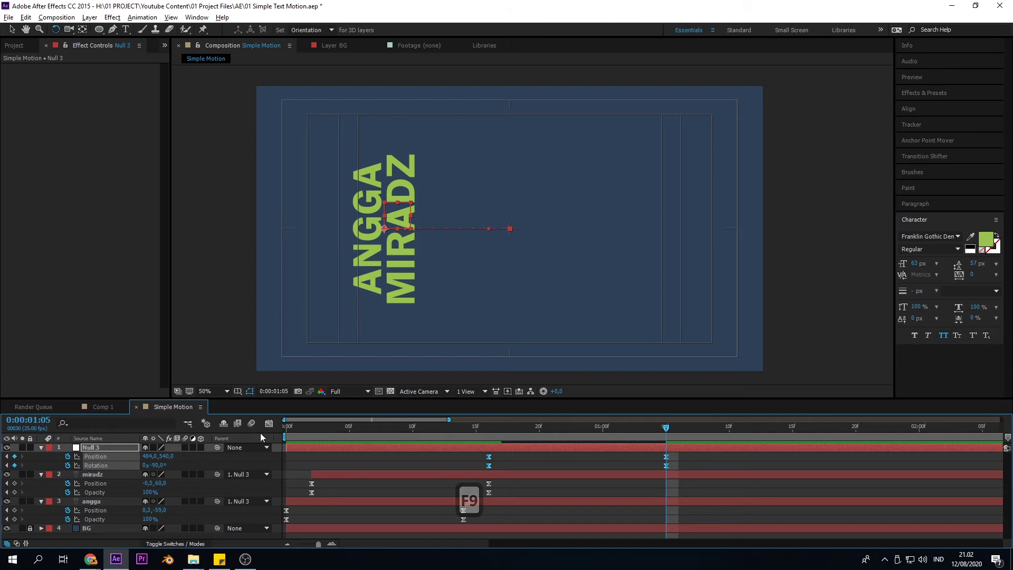
In the speed graph, pull the start handles to sharpen the speed peak and preview
{"action": "left_click", "coordinate": [268, 425]}
{"action": "left_click_drag", "start_coordinate": [462, 475], "coordinate": [523, 520]}
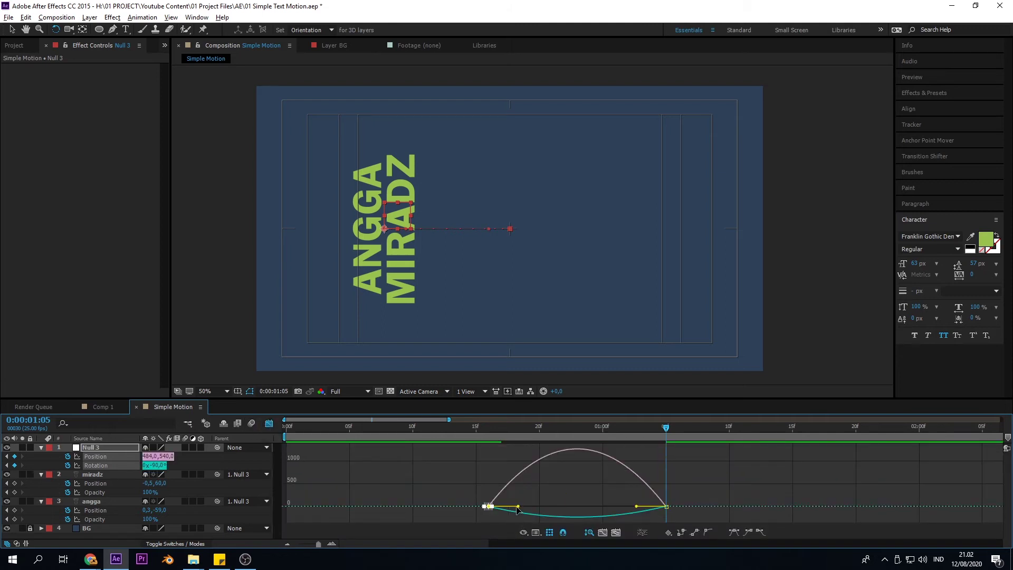
{"action": "left_click", "coordinate": [477, 489]}
{"action": "left_click_drag", "start_coordinate": [482, 491], "coordinate": [505, 519]}
{"action": "left_click_drag", "start_coordinate": [518, 506], "coordinate": [559, 507]}
{"action": "left_click_drag", "start_coordinate": [651, 484], "coordinate": [488, 506]}
{"action": "left_click", "coordinate": [496, 429]}
{"action": "key", "text": "space"}
{"action": "key", "text": "space"}
Lengthen the end handle for a slower settle, preview, and return to layer bars
{"action": "left_click_drag", "start_coordinate": [686, 492], "coordinate": [647, 517]}
{"action": "left_click_drag", "start_coordinate": [588, 506], "coordinate": [577, 506]}
{"action": "left_click", "coordinate": [451, 433]}
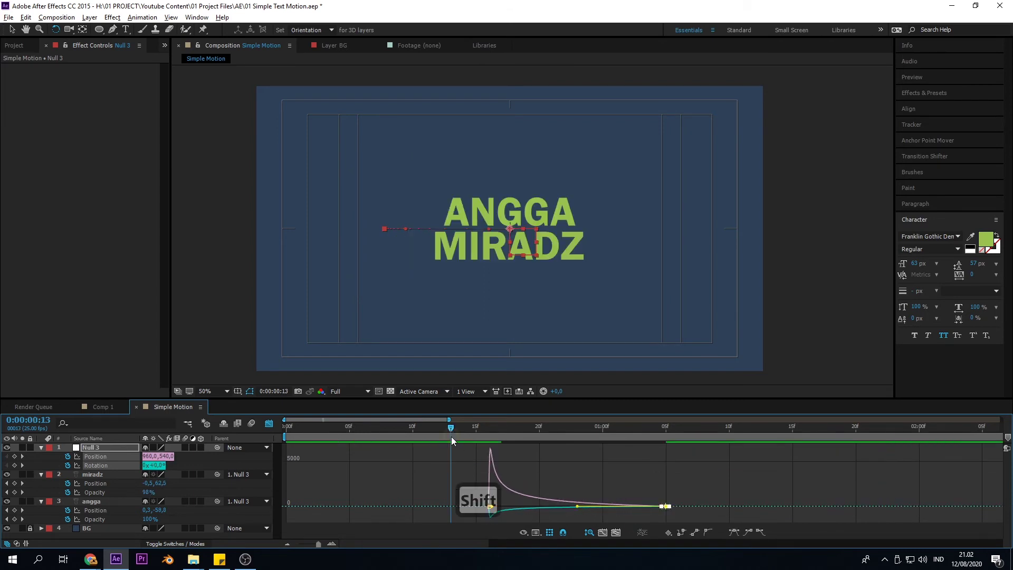
{"action": "key", "text": "space"}
{"action": "left_click", "coordinate": [476, 430]}
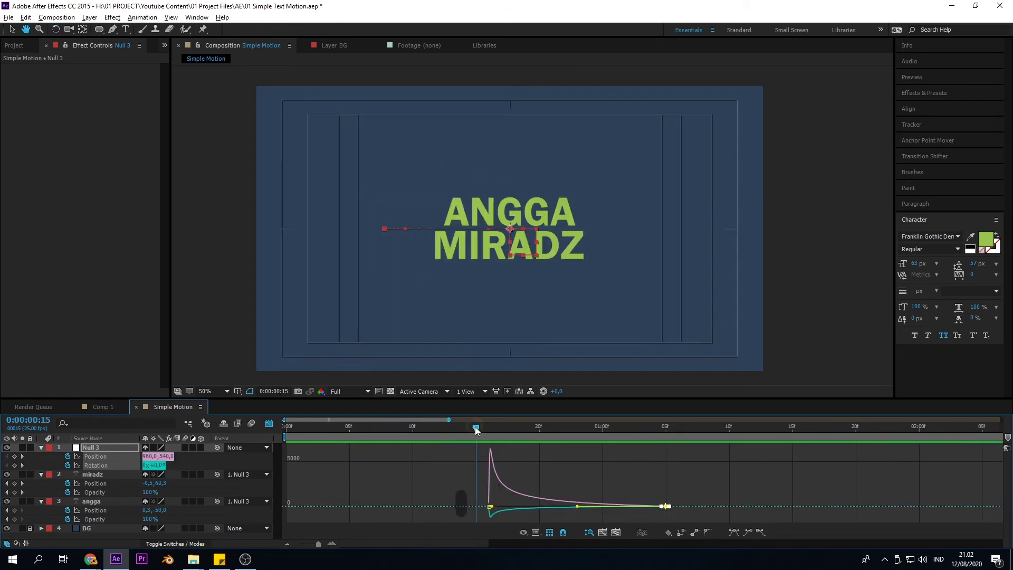
{"action": "key", "text": "w"}
{"action": "key", "text": "space"}
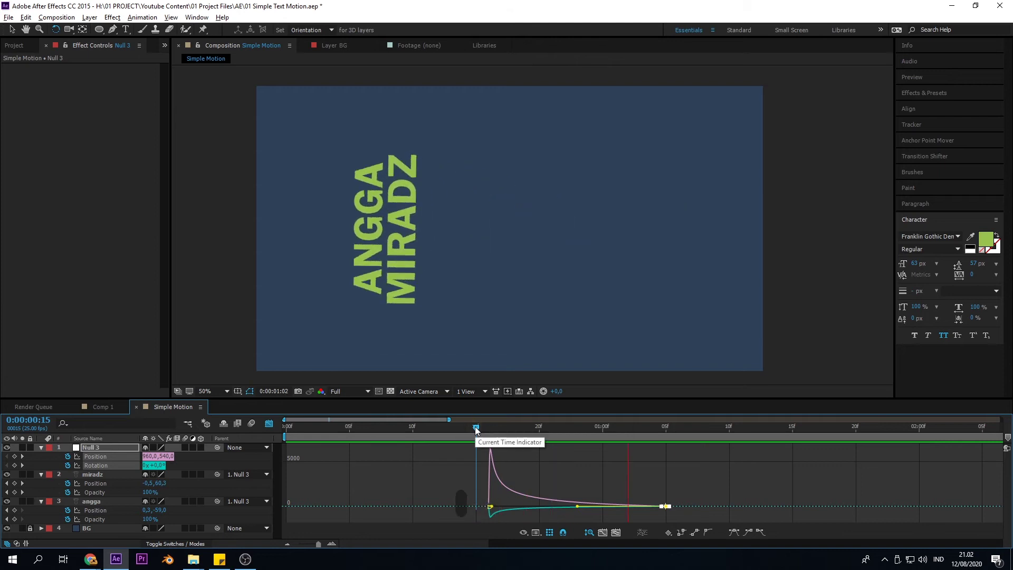
{"action": "left_click", "coordinate": [492, 430]}
{"action": "key", "text": "shift+F3"}
{"action": "left_click_drag", "start_coordinate": [493, 434], "coordinate": [666, 447]}
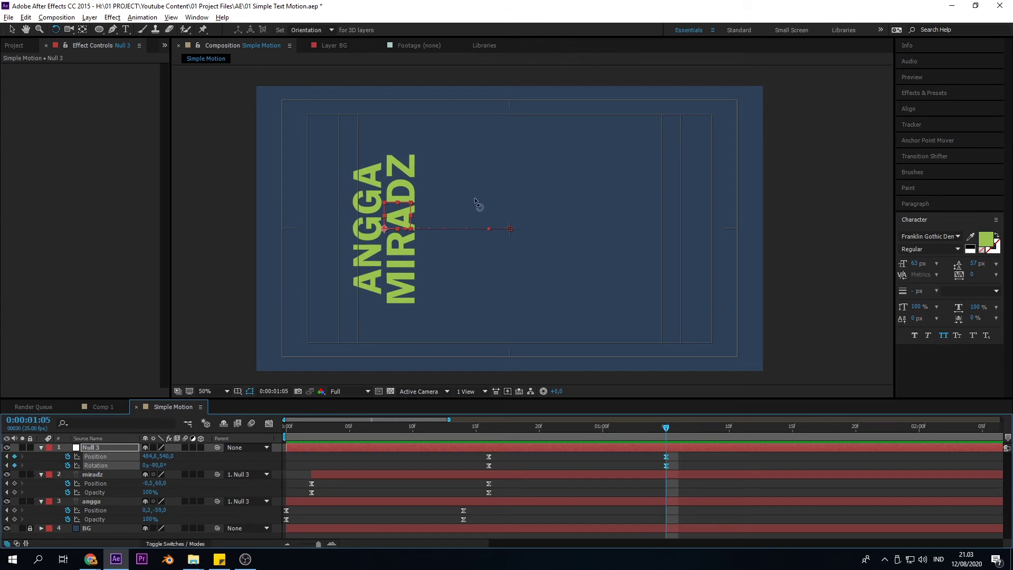
Create a new text layer reading 'Simpel' to the right of the vertical name
{"action": "left_click", "coordinate": [705, 463]}
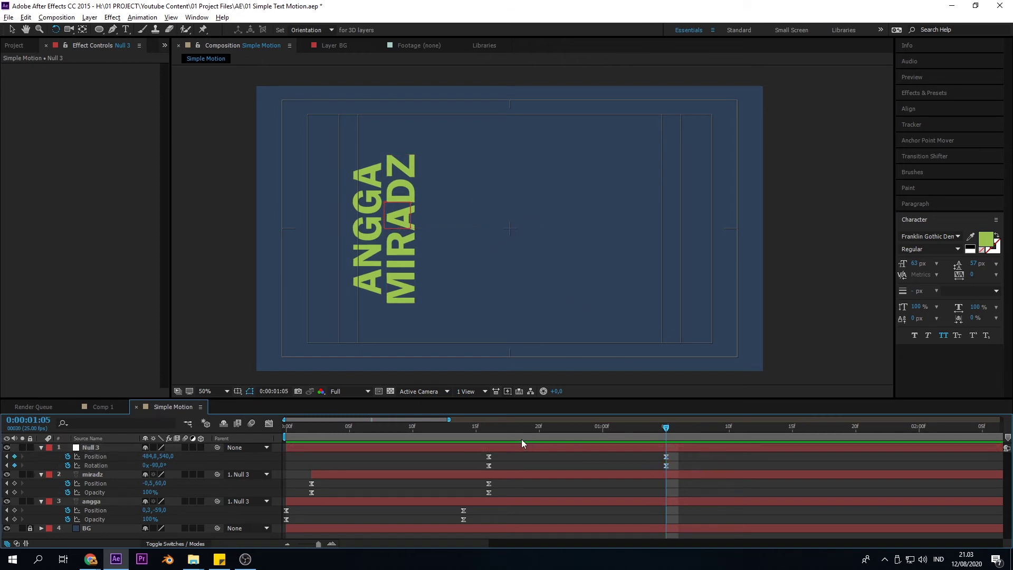
{"action": "left_click", "coordinate": [99, 407]}
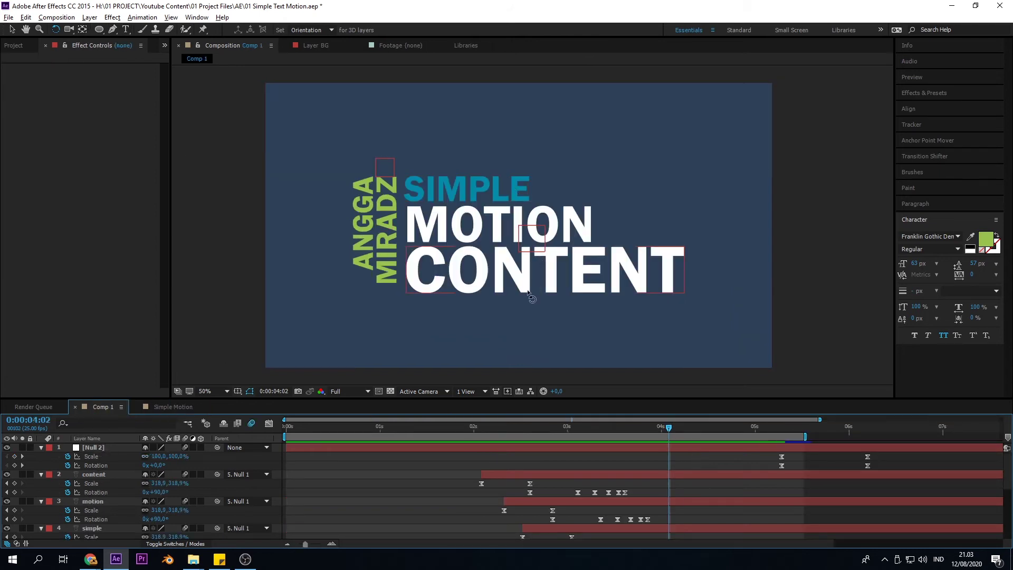
{"action": "left_click", "coordinate": [177, 407]}
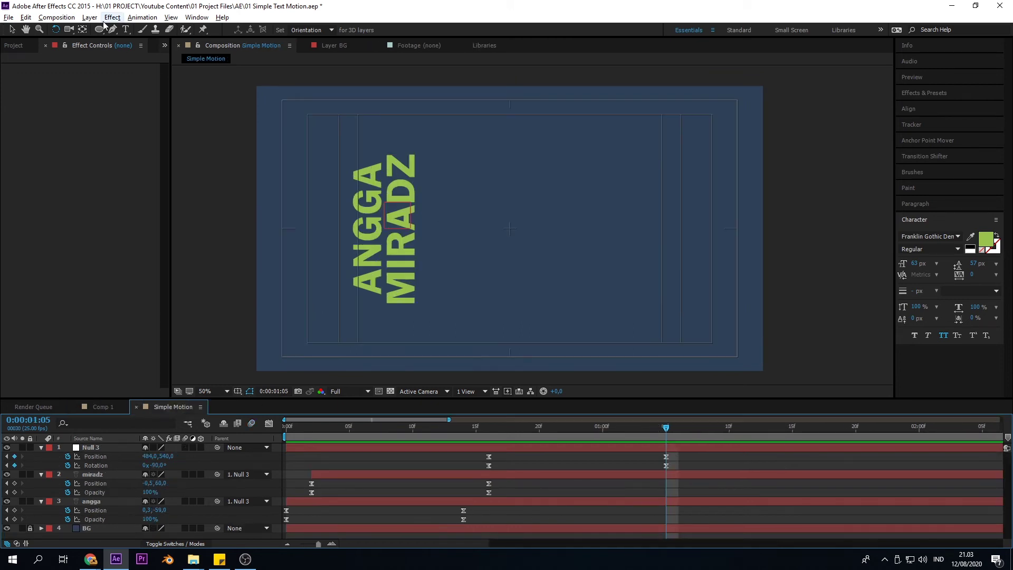
{"action": "left_click", "coordinate": [127, 30]}
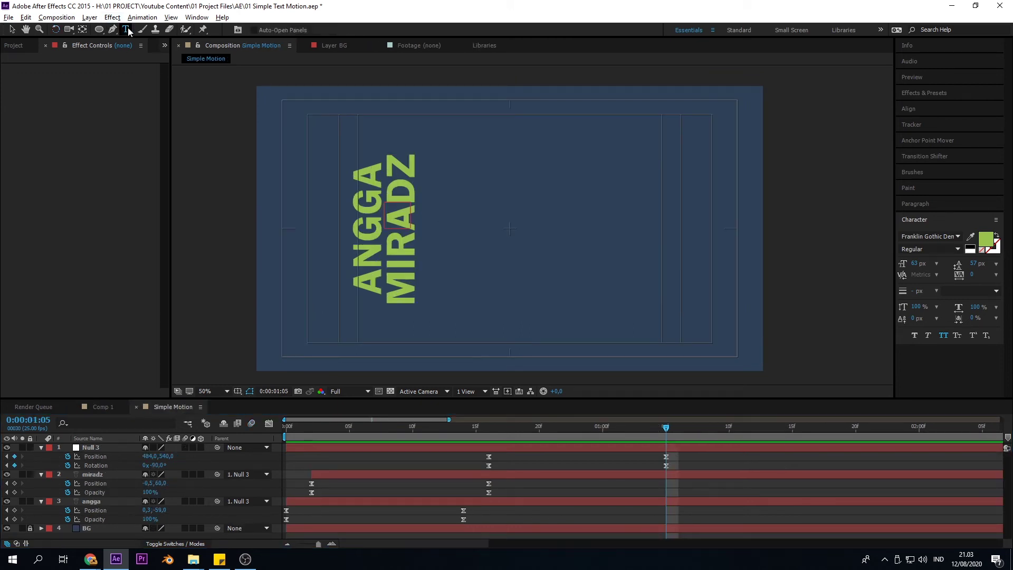
{"action": "left_click", "coordinate": [446, 169]}
{"action": "key", "text": "shift"}
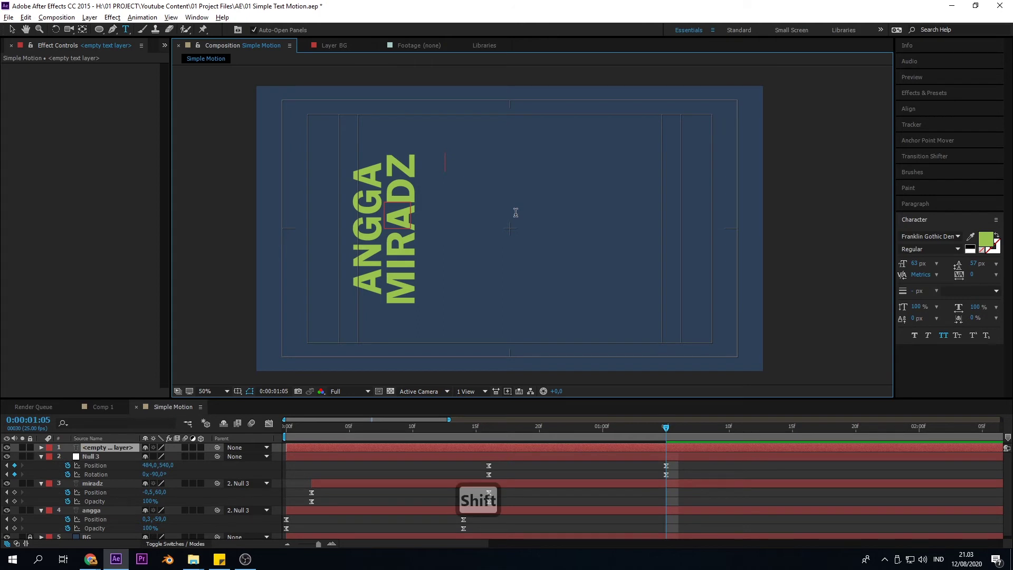
{"action": "type", "text": "Simpel"}
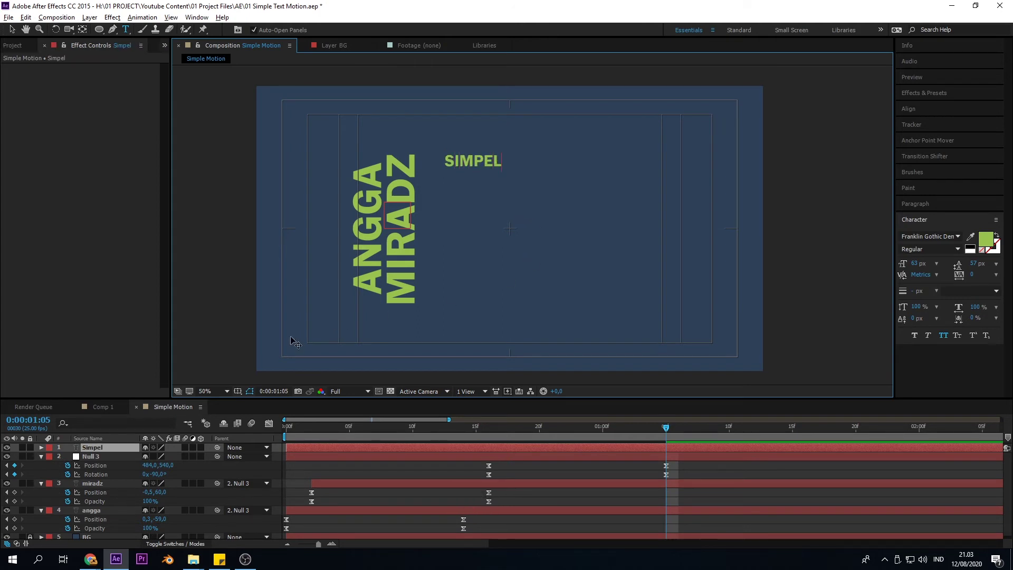
Enlarge the Simpel text proportionally by Shift-dragging its corner
{"action": "left_click", "coordinate": [97, 458]}
{"action": "left_click", "coordinate": [93, 448]}
{"action": "key", "text": "v"}
{"action": "left_click_drag", "start_coordinate": [503, 167], "coordinate": [602, 158]}
Correct the spelling to 'SIMPLE' and move it down beside the vertical name
{"action": "double_click", "coordinate": [546, 156]}
{"action": "type", "text": "le"}
{"action": "key", "text": "Escape"}
{"action": "key", "text": "v"}
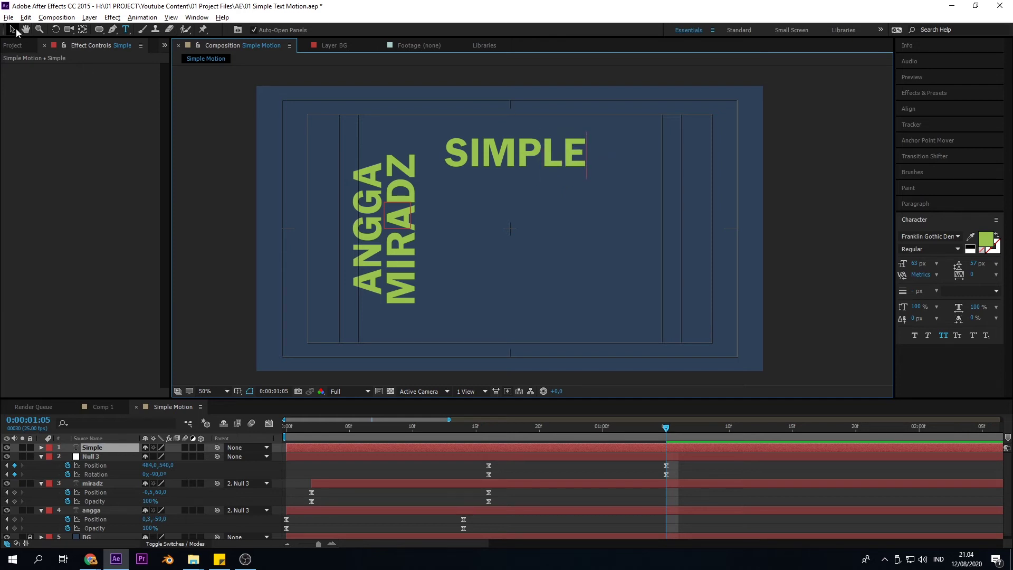
{"action": "left_click_drag", "start_coordinate": [496, 168], "coordinate": [490, 224]}
Duplicate SIMPLE and delete the old motion text layer
{"action": "key", "text": "ctrl+d"}
{"action": "double_click", "coordinate": [490, 225]}
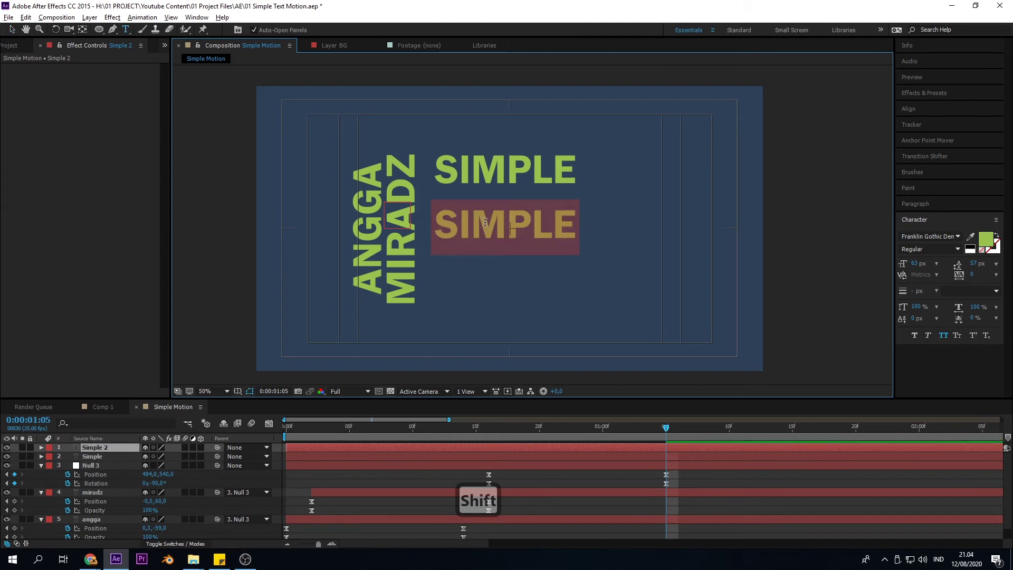
{"action": "type", "text": "uio"}
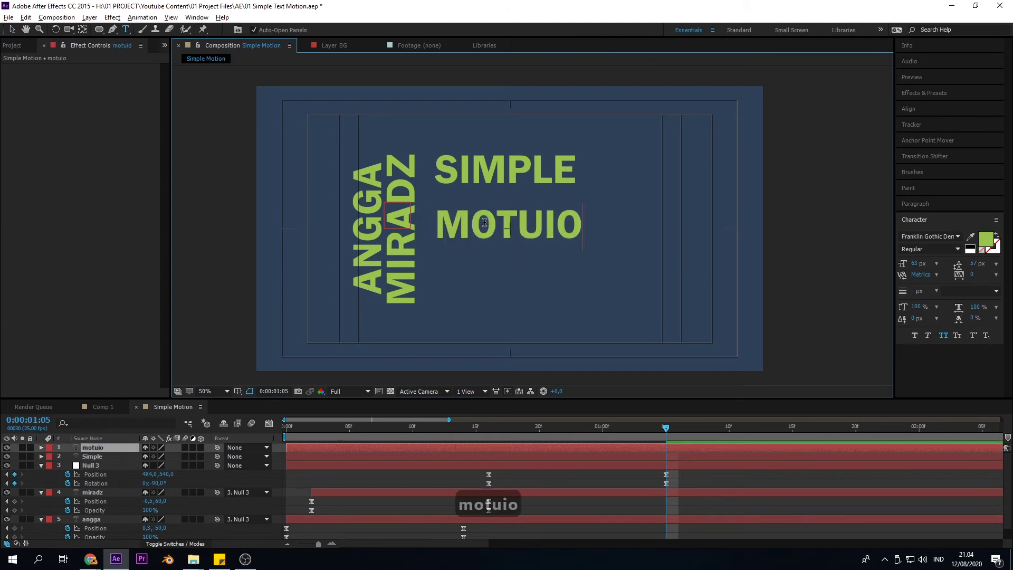
{"action": "key", "text": "BackSpace"}
{"action": "key", "text": "BackSpace"}
{"action": "key", "text": "BackSpace"}
{"action": "type", "text": "ion"}
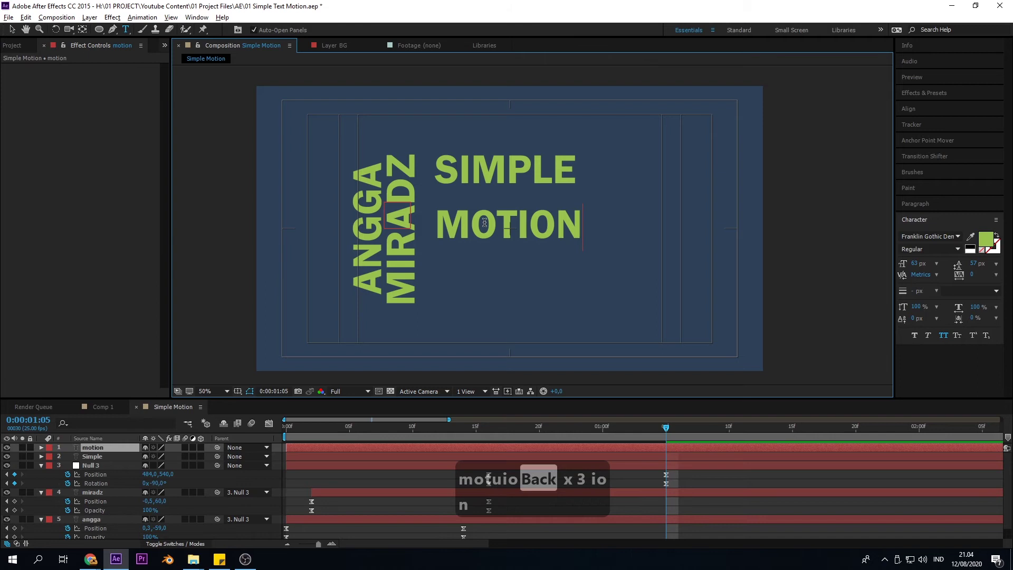
{"action": "left_click", "coordinate": [95, 457]}
{"action": "left_click", "coordinate": [95, 451]}
{"action": "key", "text": "Delete"}
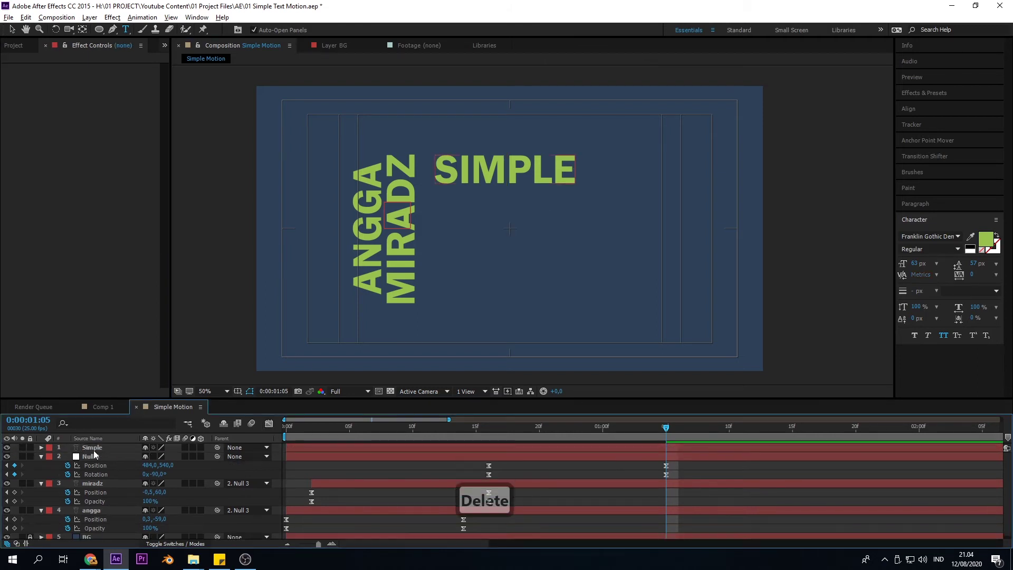
Duplicate SIMPLE, move the copy straight down, and retype it as 'MOTION'
{"action": "left_click", "coordinate": [94, 451]}
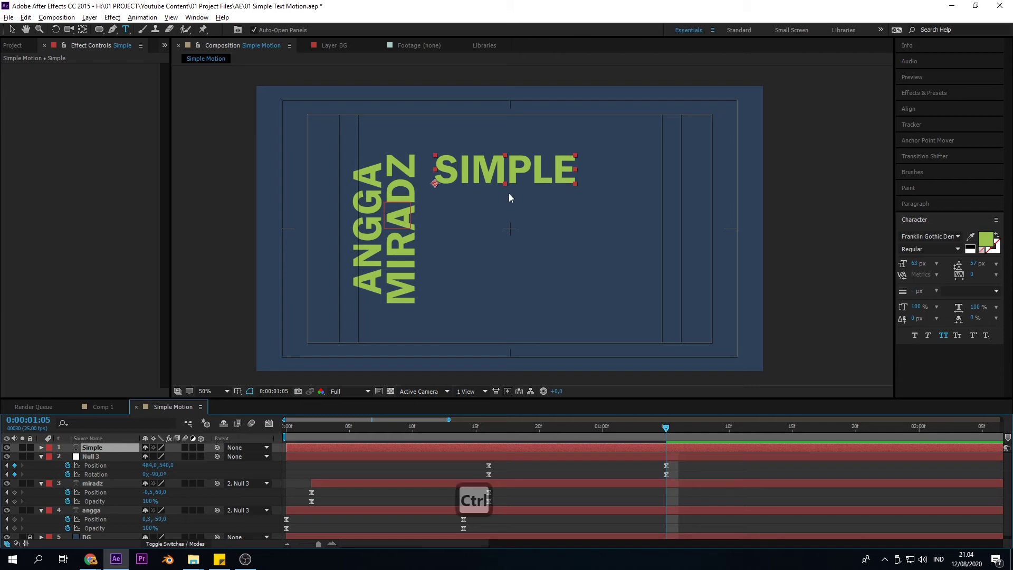
{"action": "key", "text": "ctrl+d"}
{"action": "key", "text": "v"}
{"action": "left_click", "coordinate": [99, 457]}
{"action": "left_click", "coordinate": [97, 448]}
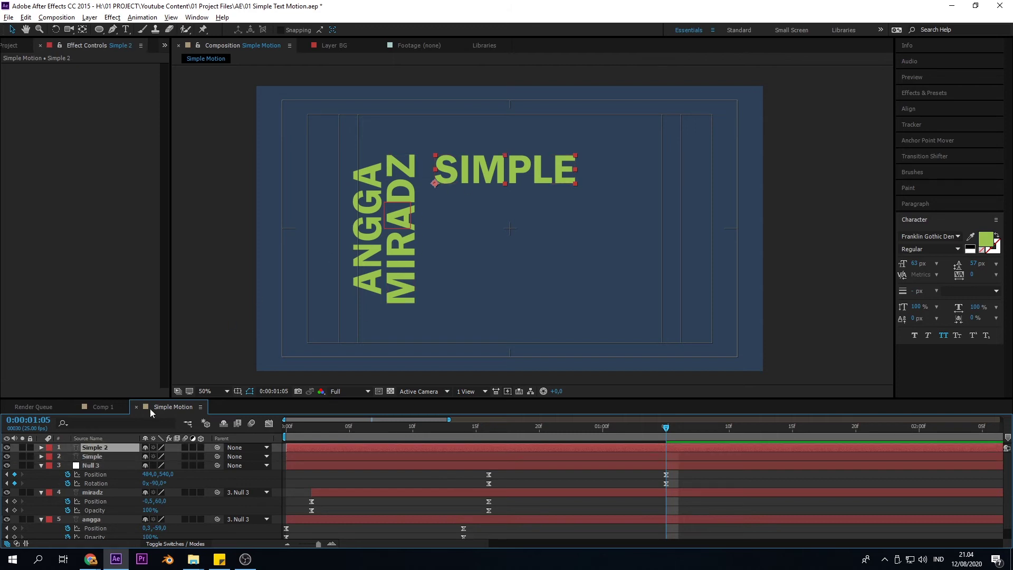
{"action": "left_click", "coordinate": [103, 457]}
{"action": "left_click", "coordinate": [103, 448]}
{"action": "left_click_drag", "start_coordinate": [512, 169], "coordinate": [512, 203]}
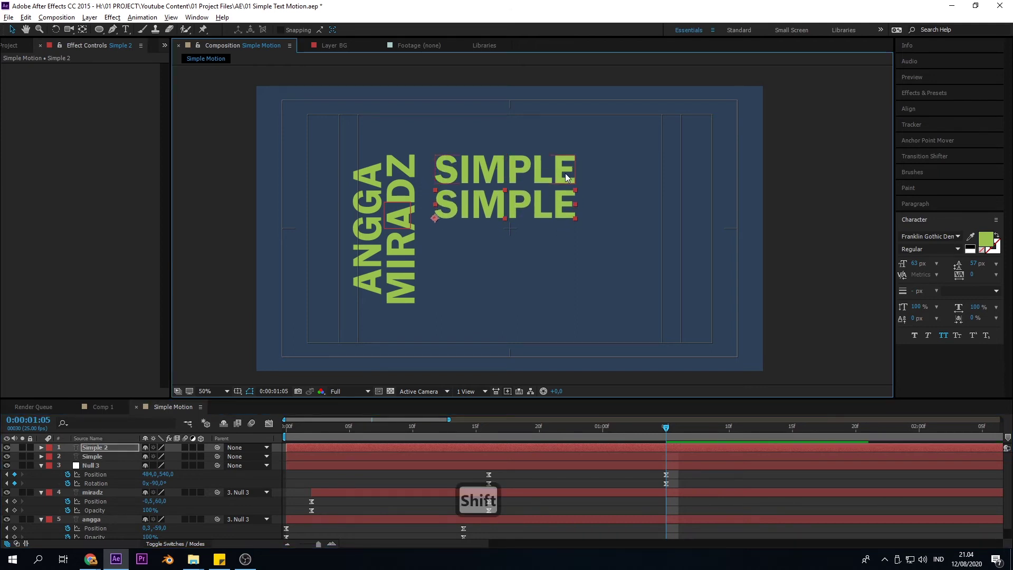
{"action": "double_click", "coordinate": [510, 206]}
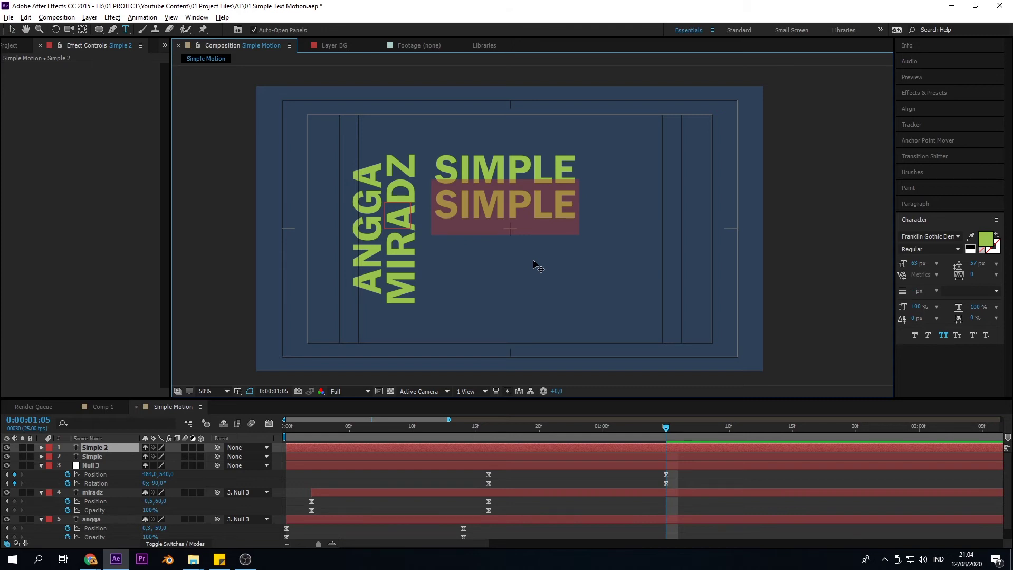
{"action": "type", "text": "MOTION"}
{"action": "key", "text": "Escape"}
Duplicate MOTION, move the copy down below it, and retype it as 'CONTENT'
{"action": "key", "text": "ctrl+d"}
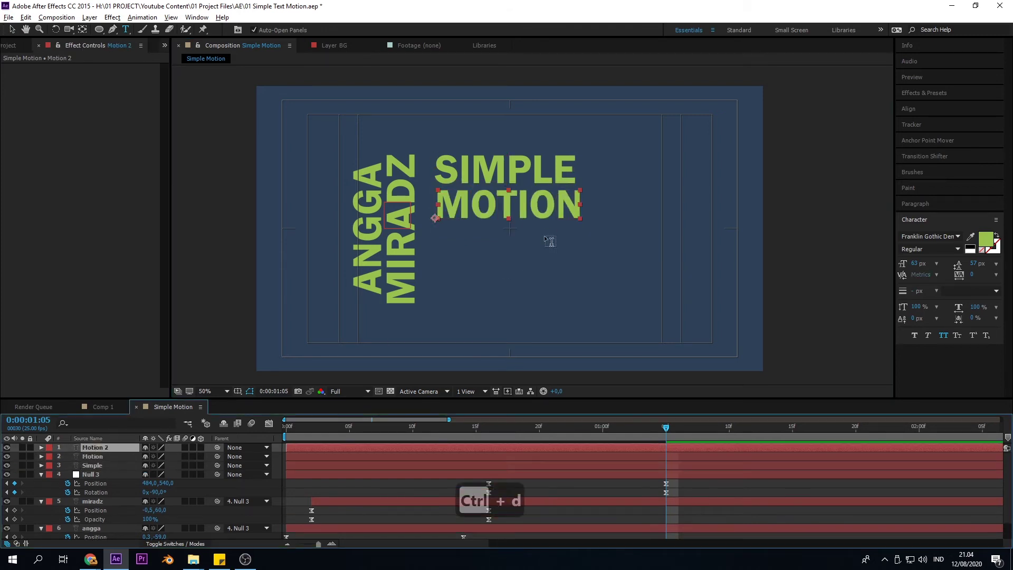
{"action": "left_click_drag", "start_coordinate": [524, 206], "coordinate": [524, 238]}
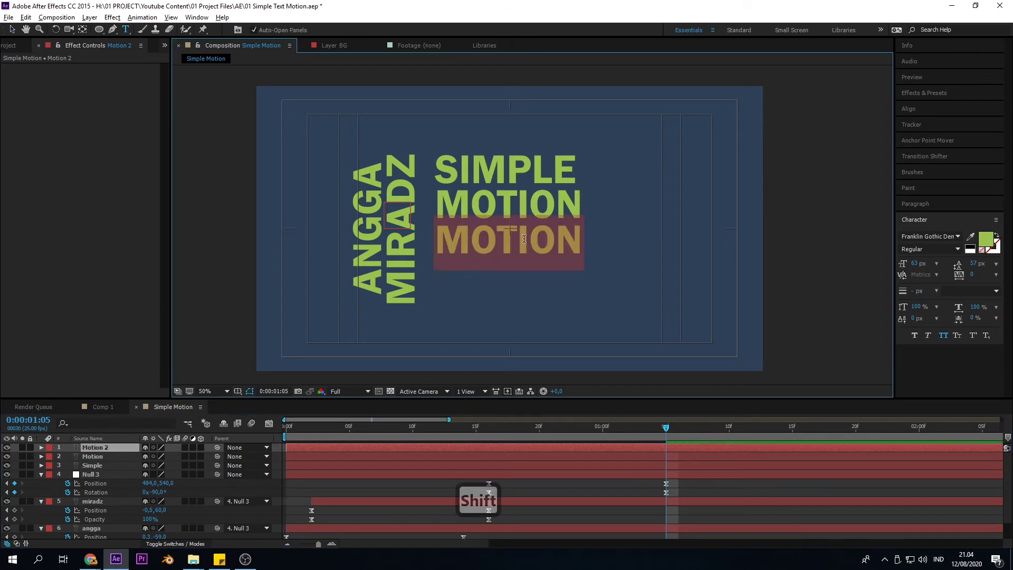
{"action": "type", "text": "content"}
{"action": "key", "text": "Escape"}
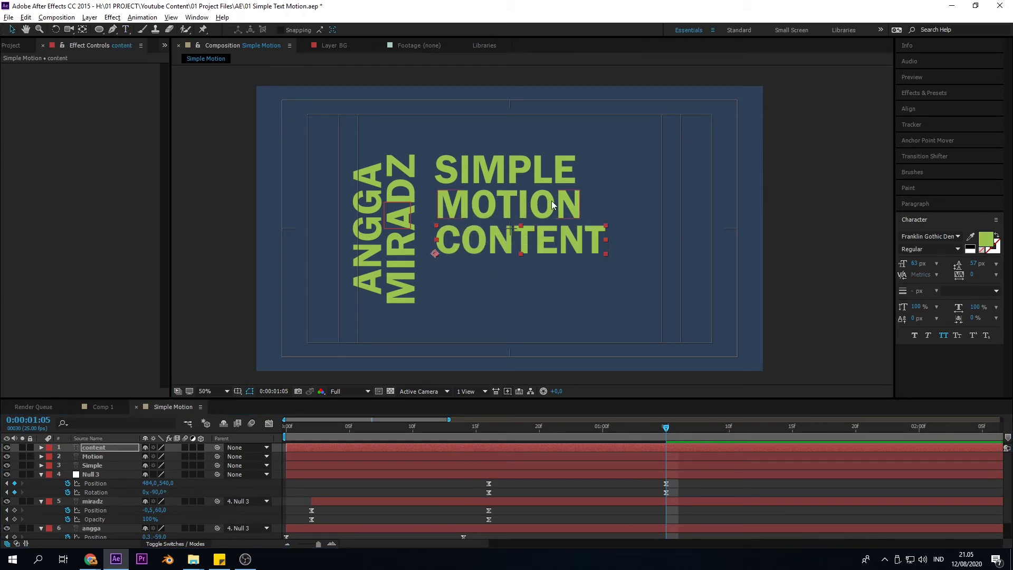
{"action": "left_click", "coordinate": [551, 203]}
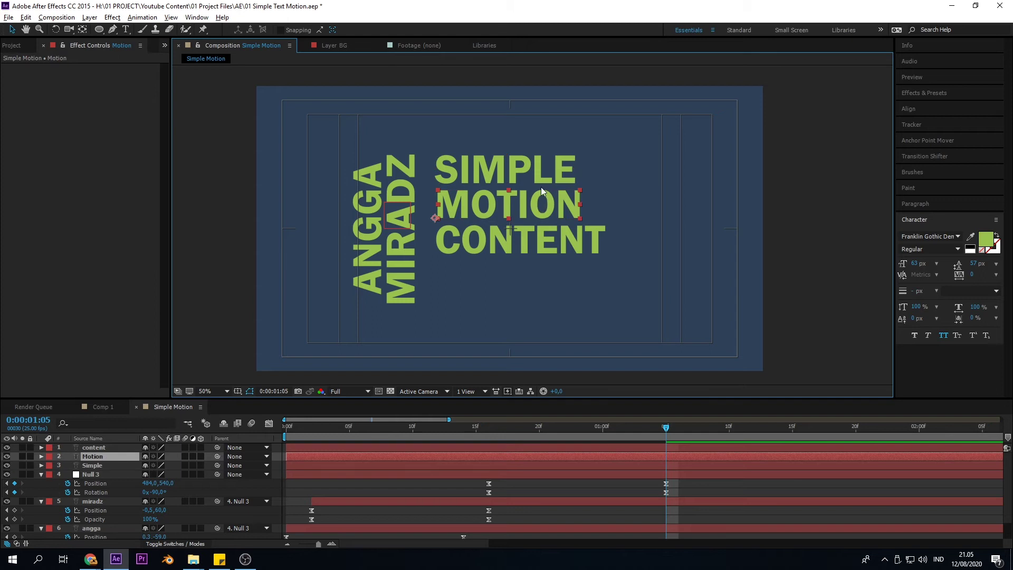
Enlarge SIMPLE to an 84 px font size in the Character panel
{"action": "left_click", "coordinate": [563, 249]}
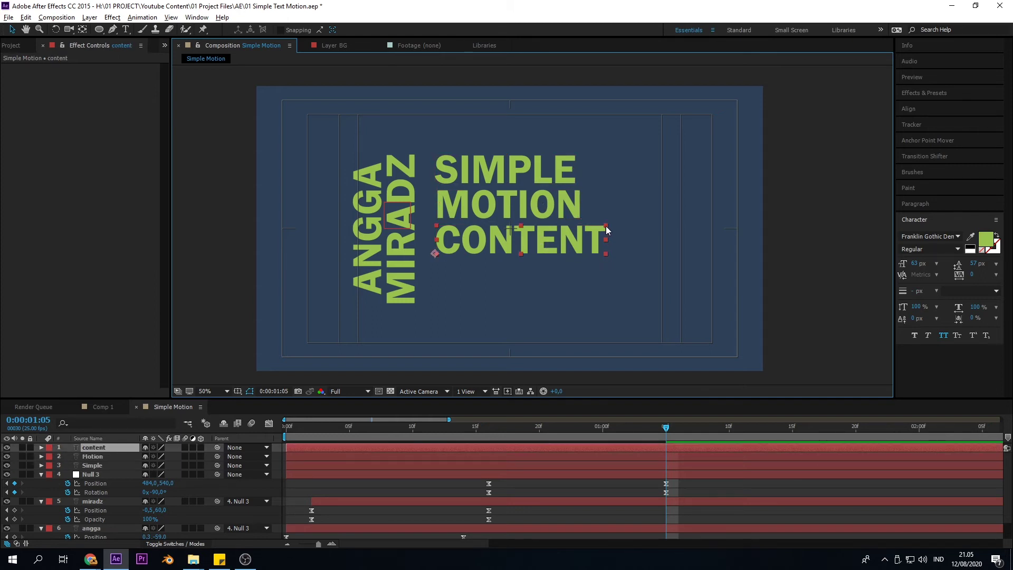
{"action": "left_click", "coordinate": [504, 173]}
{"action": "left_click", "coordinate": [525, 205]}
{"action": "left_click", "coordinate": [528, 243]}
{"action": "left_click", "coordinate": [523, 183]}
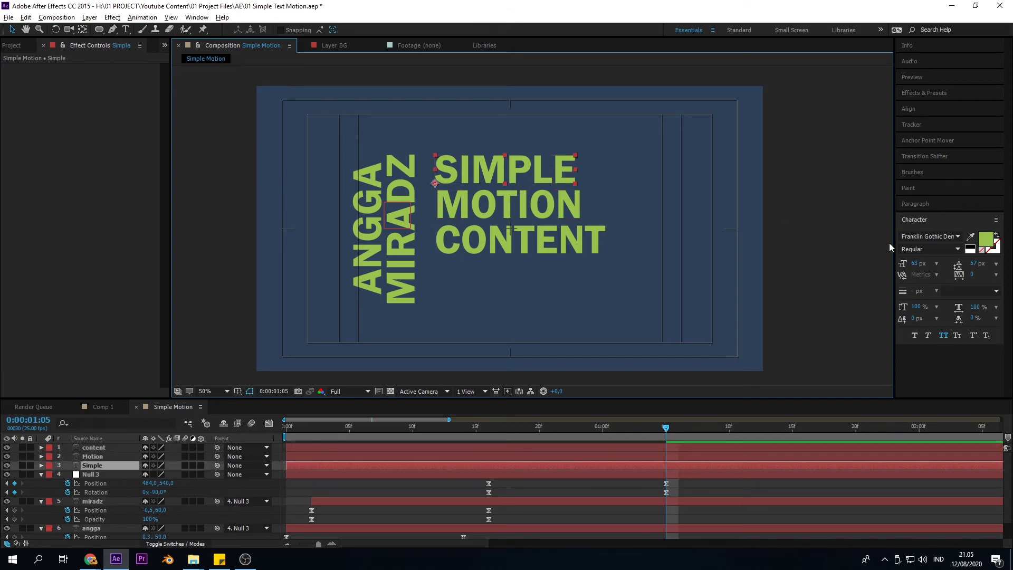
{"action": "left_click_drag", "start_coordinate": [916, 263], "coordinate": [926, 263]}
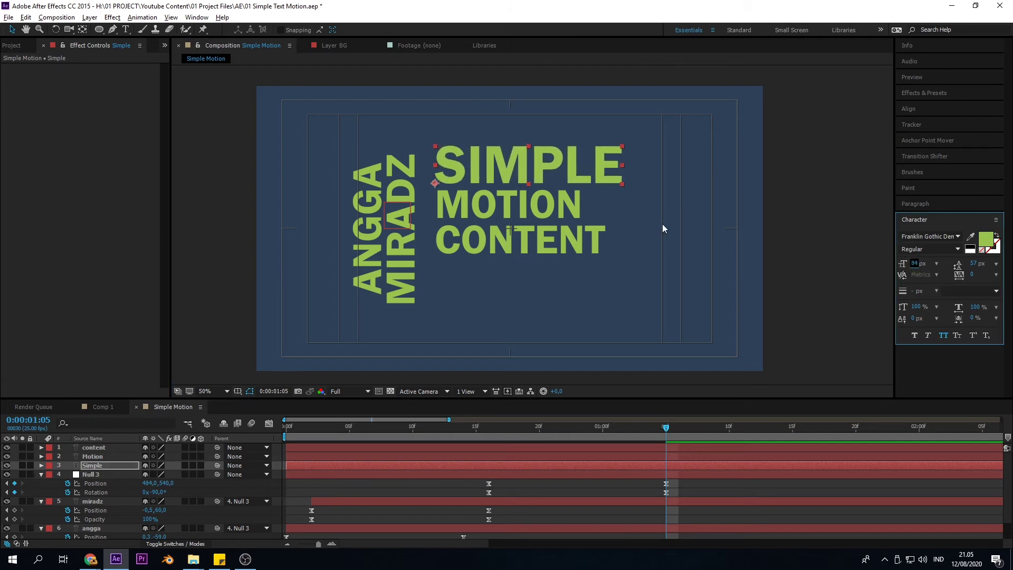
Set MOTION's font size to 103 px and CONTENT's to 120 px
{"action": "left_click", "coordinate": [540, 210]}
{"action": "left_click", "coordinate": [919, 264]}
{"action": "type", "text": "84"}
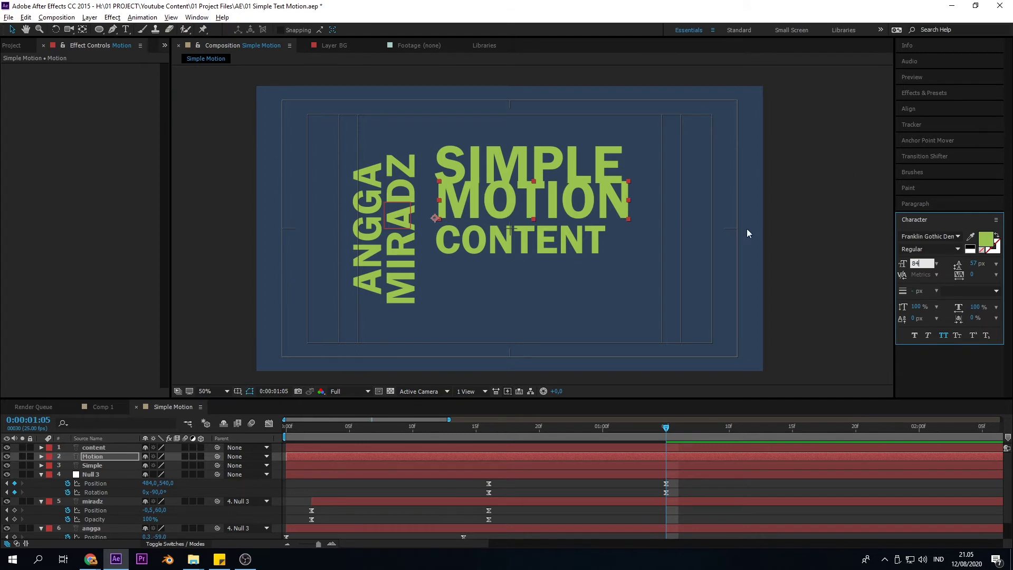
{"action": "left_click", "coordinate": [919, 274]}
{"action": "left_click", "coordinate": [903, 271]}
{"action": "left_click_drag", "start_coordinate": [915, 264], "coordinate": [940, 262]}
{"action": "left_click", "coordinate": [562, 249]}
Move CONTENT down and place MOTION below SIMPLE
{"action": "left_click_drag", "start_coordinate": [572, 239], "coordinate": [570, 285]}
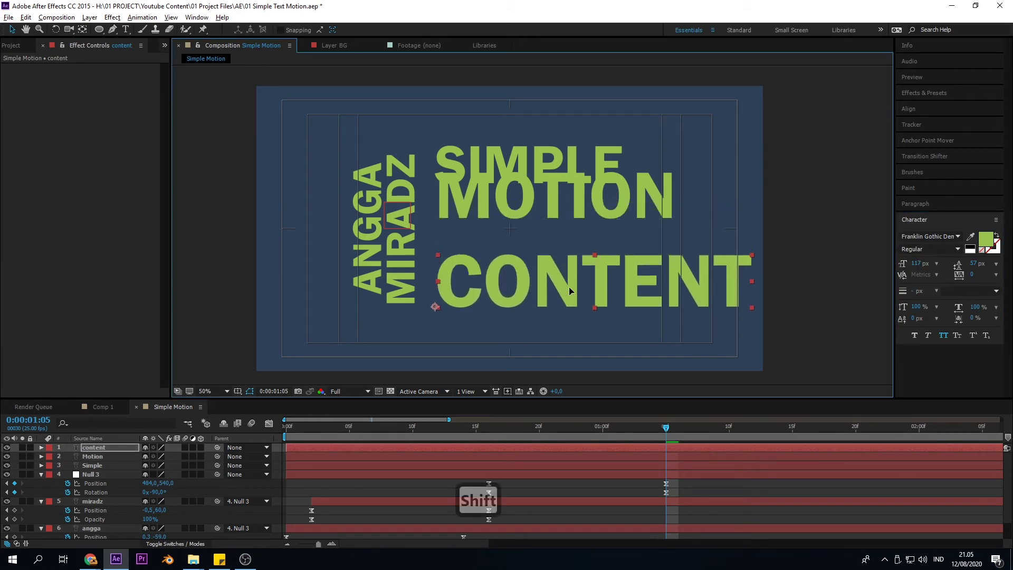
{"action": "left_click_drag", "start_coordinate": [555, 211], "coordinate": [555, 235]}
{"action": "left_click", "coordinate": [575, 189]}
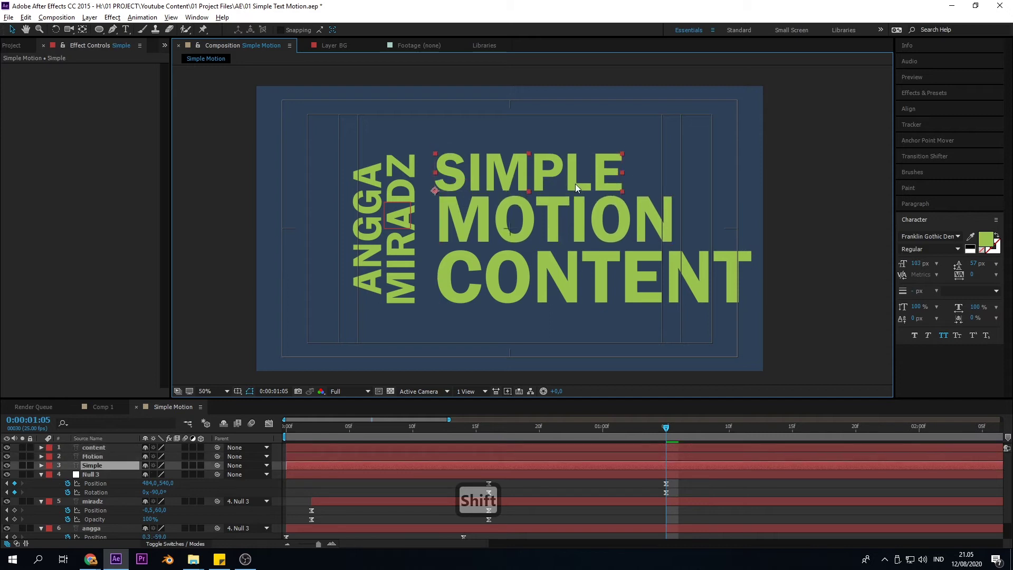
{"action": "left_click", "coordinate": [592, 241]}
{"action": "key", "text": "Down"}
{"action": "key", "text": "Down"}
{"action": "key", "text": "Down"}
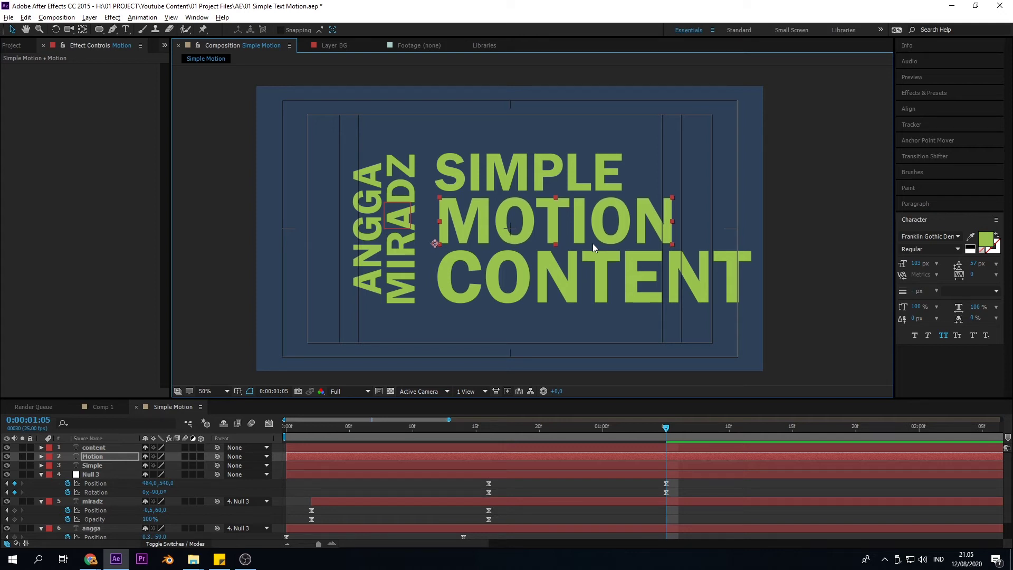
Shrink SIMPLE slightly and nudge SIMPLE, MOTION and CONTENT into a tight tiered stack
{"action": "left_click", "coordinate": [551, 175]}
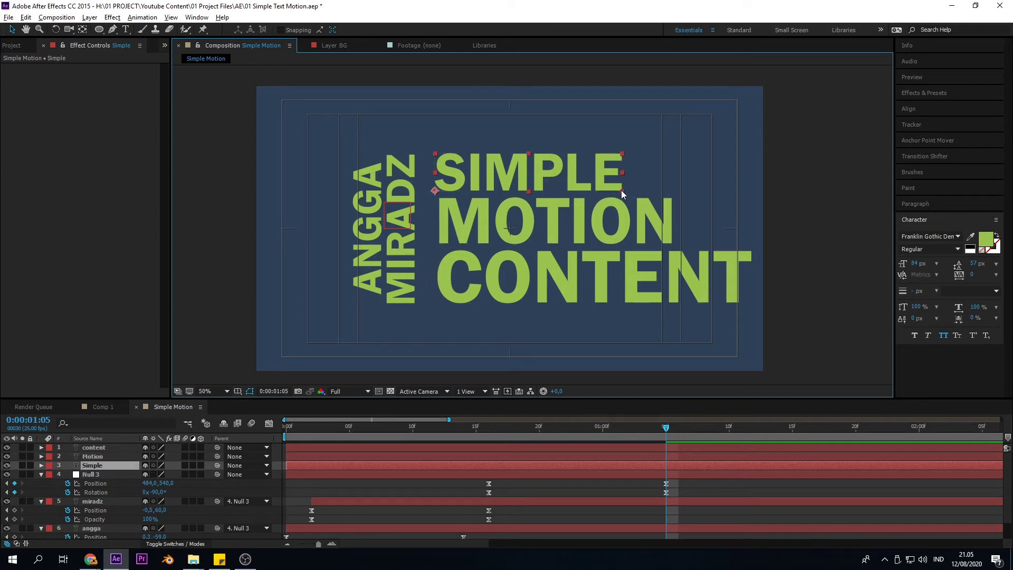
{"action": "left_click_drag", "start_coordinate": [919, 269], "coordinate": [910, 265]}
{"action": "left_click", "coordinate": [654, 224]}
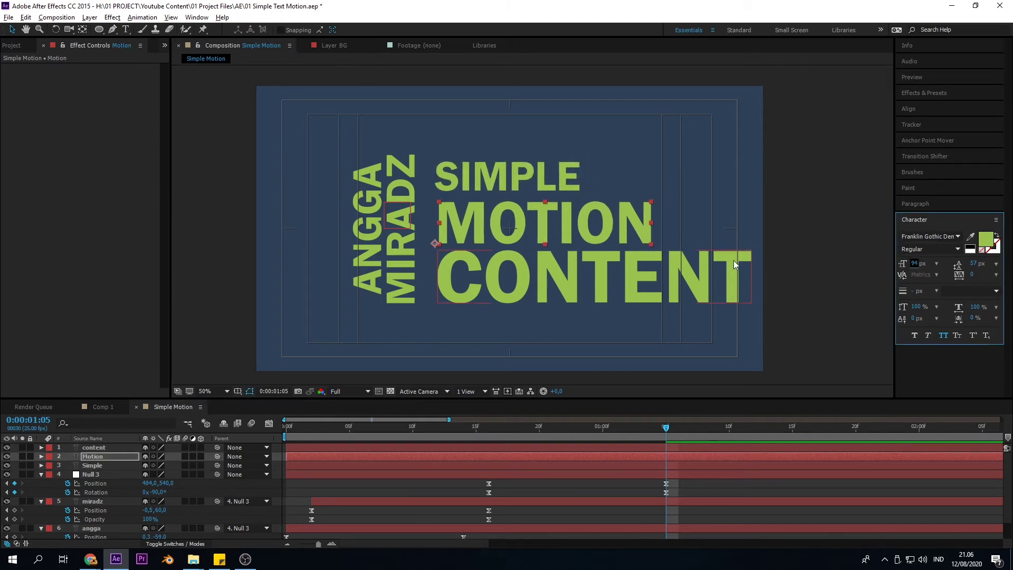
{"action": "key", "text": "shift+Up"}
{"action": "key", "text": "shift+Up"}
{"action": "left_click_drag", "start_coordinate": [556, 266], "coordinate": [556, 263]}
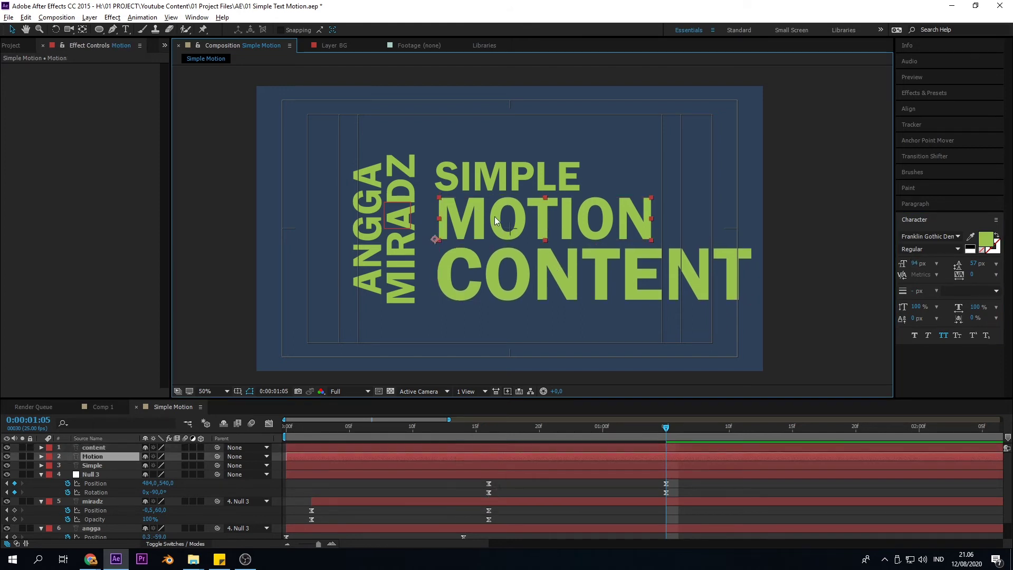
{"action": "left_click", "coordinate": [509, 173]}
{"action": "key", "text": "Up"}
{"action": "key", "text": "Up"}
{"action": "key", "text": "Up"}
{"action": "key", "text": "Up"}
{"action": "key", "text": "Up"}
{"action": "key", "text": "Up"}
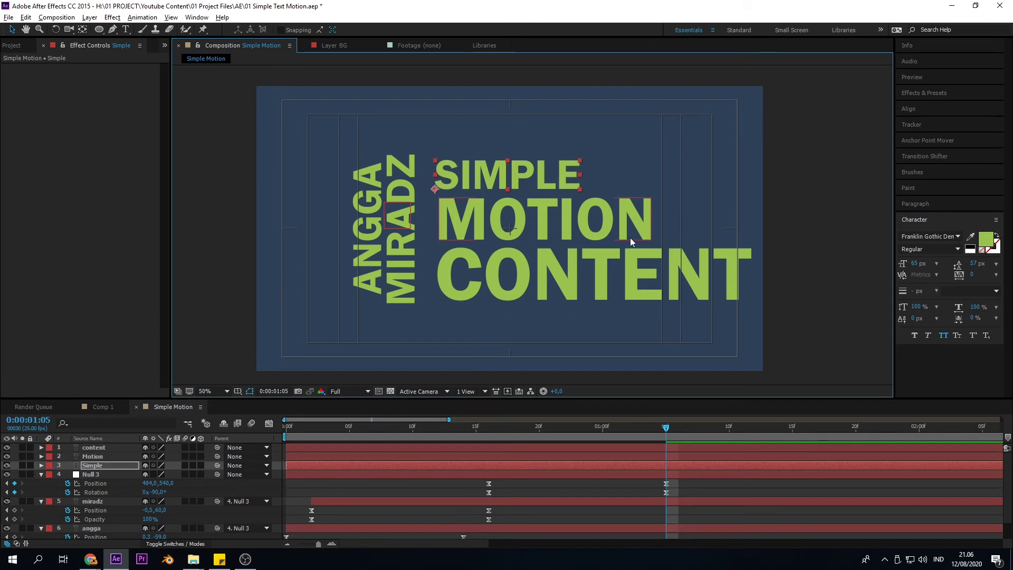
{"action": "scroll", "coordinate": [616, 230], "scroll_direction": "up", "scroll_amount": 2}
{"action": "scroll", "coordinate": [615, 230], "scroll_direction": "down", "scroll_amount": 2}
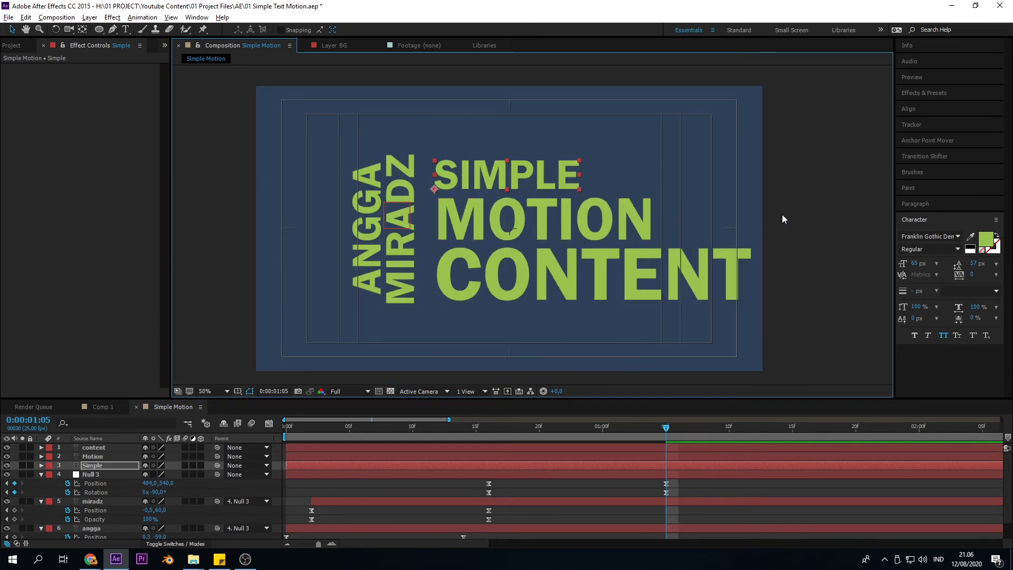
Color MOTION and CONTENT white
{"action": "left_click", "coordinate": [599, 220]}
{"action": "left_click", "coordinate": [594, 274], "text": "shift"}
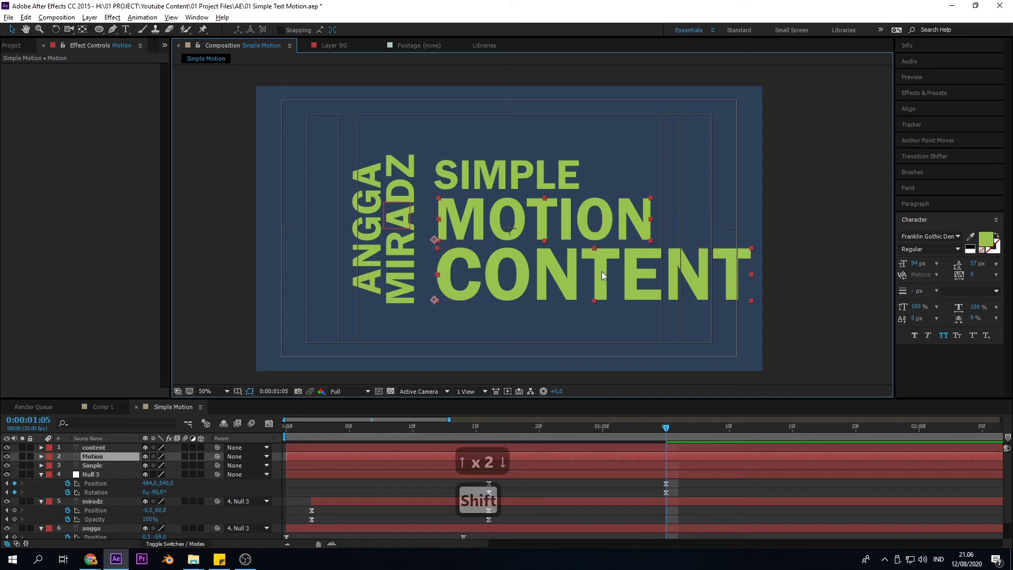
{"action": "left_click", "coordinate": [986, 240]}
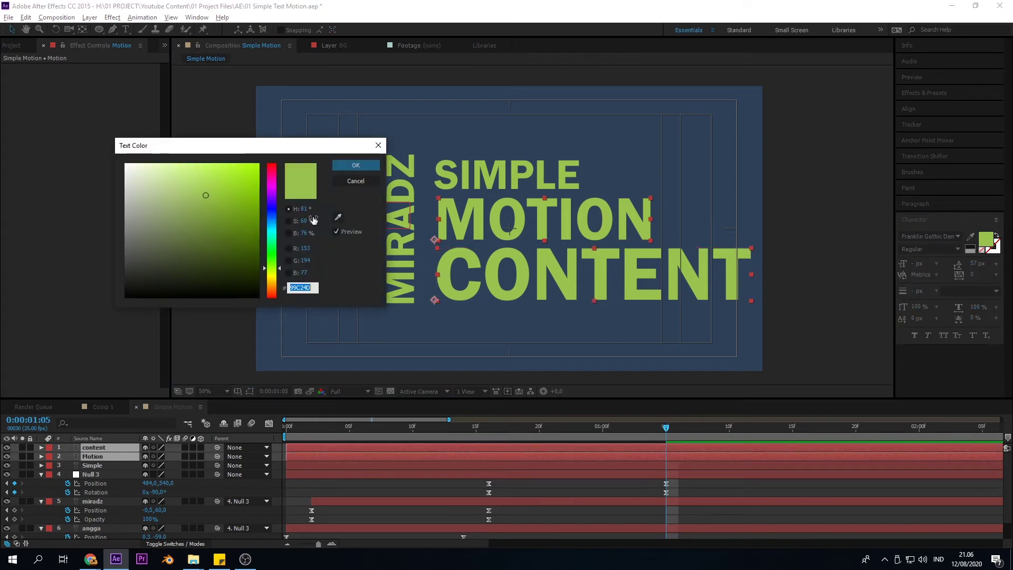
{"action": "left_click", "coordinate": [125, 164]}
{"action": "left_click", "coordinate": [351, 165]}
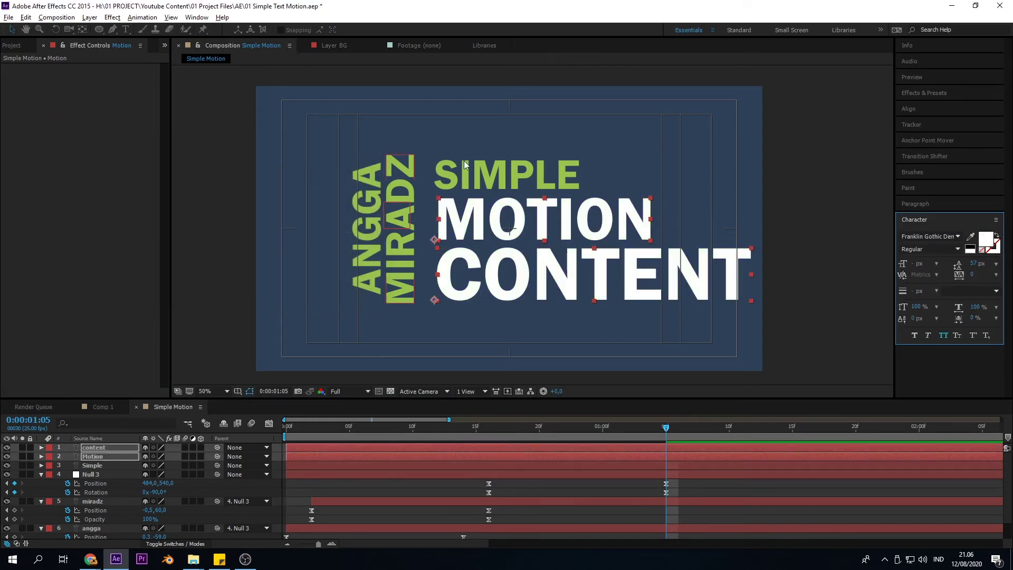
Copy the 048BA8 blue hex value from the palette for SIMPLE
{"action": "left_click", "coordinate": [512, 172]}
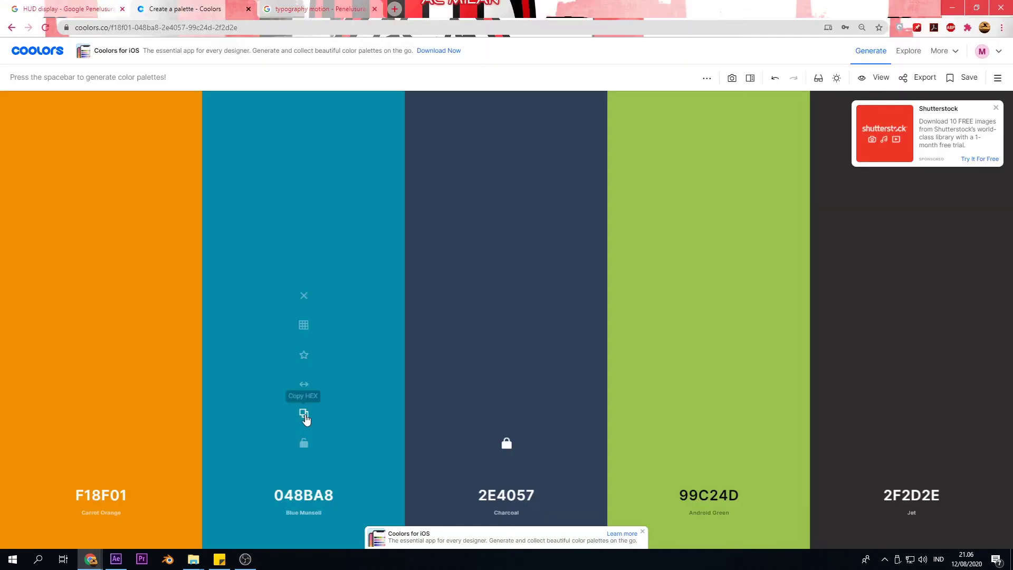
{"action": "left_click", "coordinate": [304, 414]}
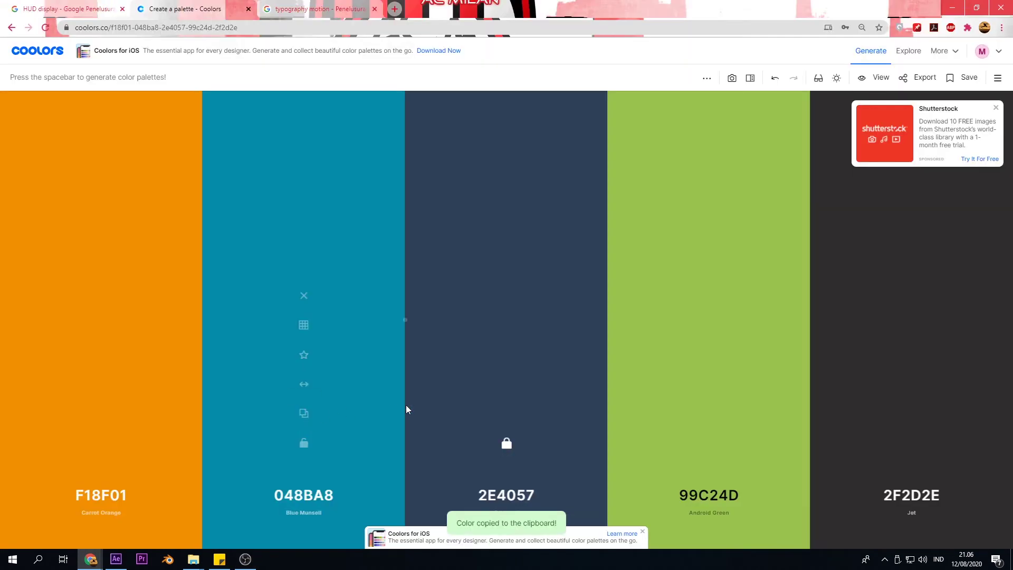
{"action": "key", "text": "alt+Tab"}
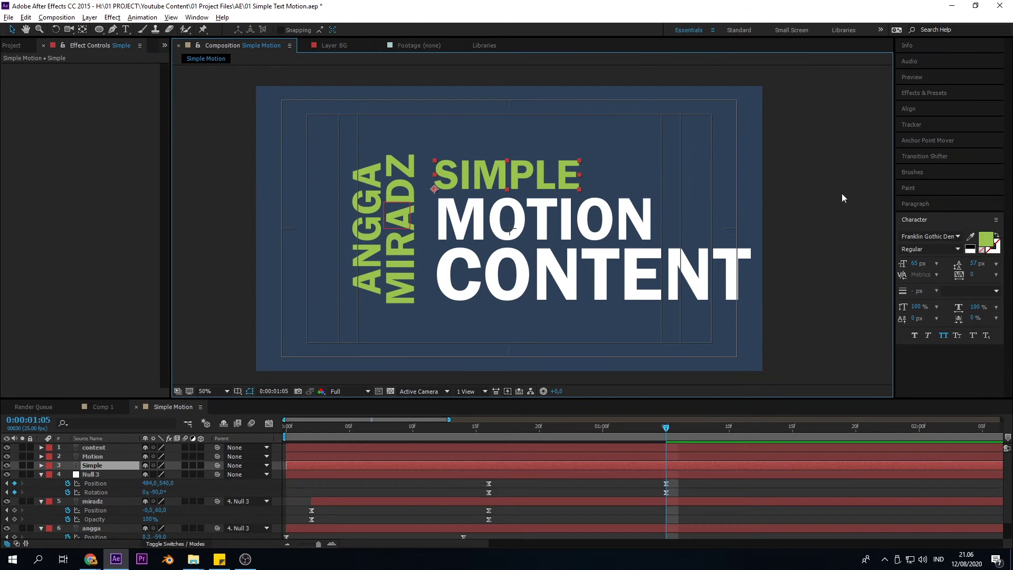
Color SIMPLE 048BA8 teal blue by pasting the hex value into the colour picker
{"action": "left_click", "coordinate": [985, 240]}
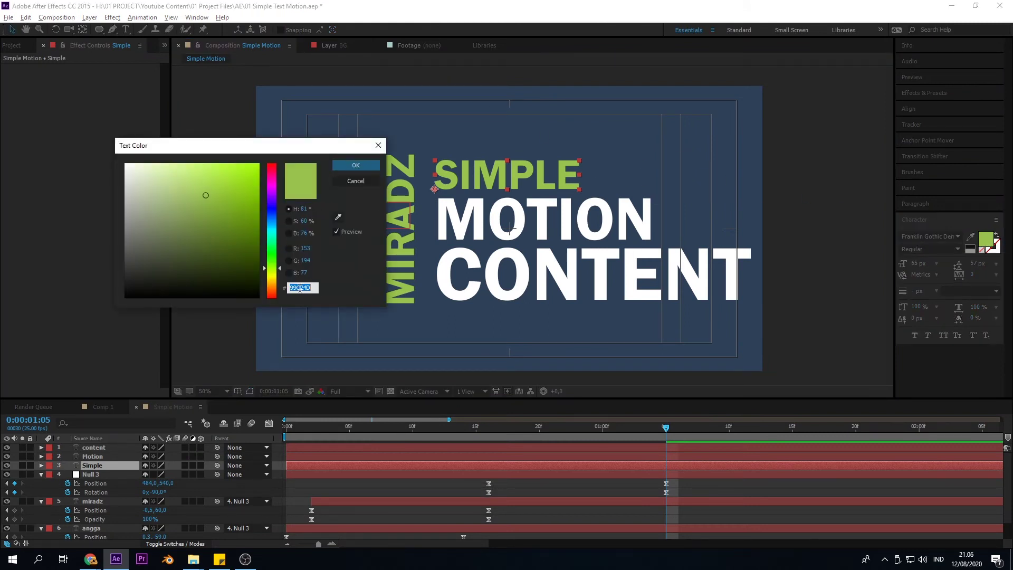
{"action": "key", "text": "ctrl+v"}
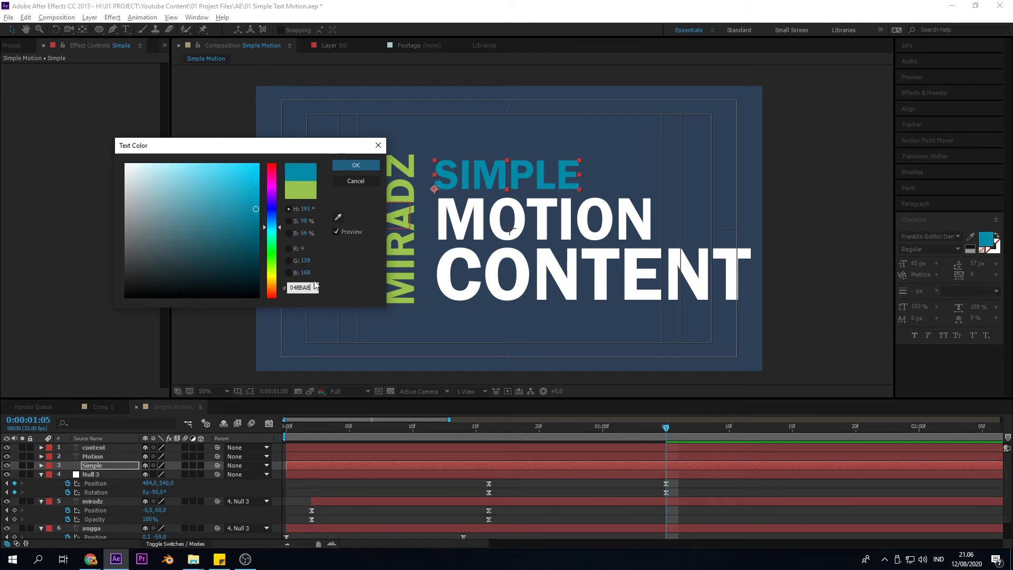
{"action": "left_click", "coordinate": [342, 166]}
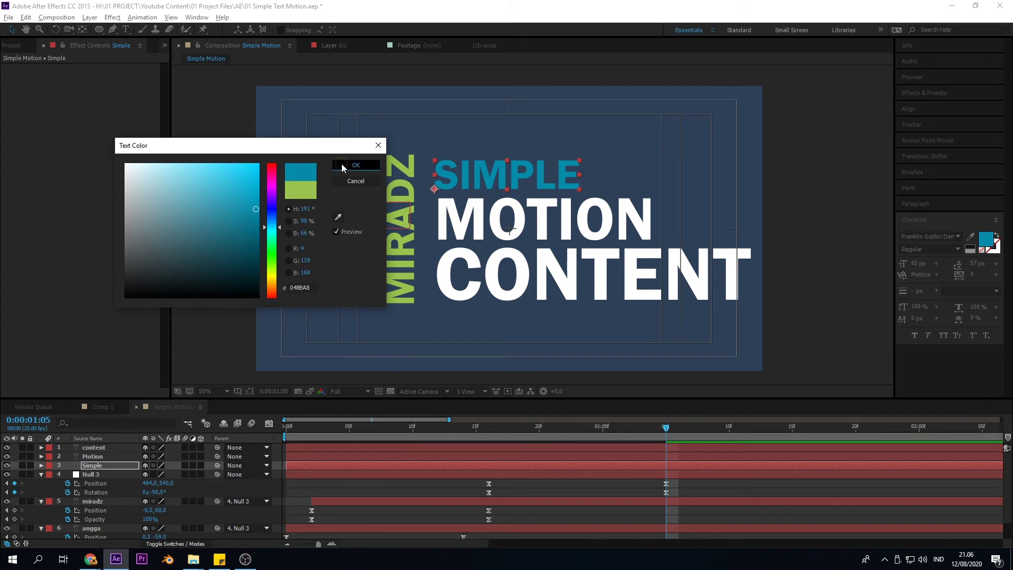
{"action": "left_click", "coordinate": [636, 181]}
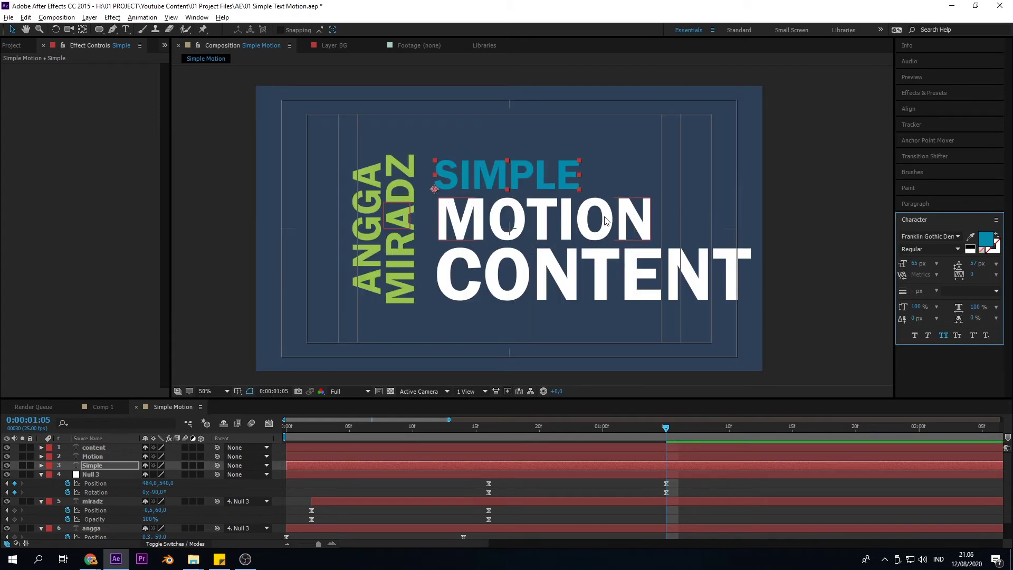
{"action": "left_click", "coordinate": [495, 176]}
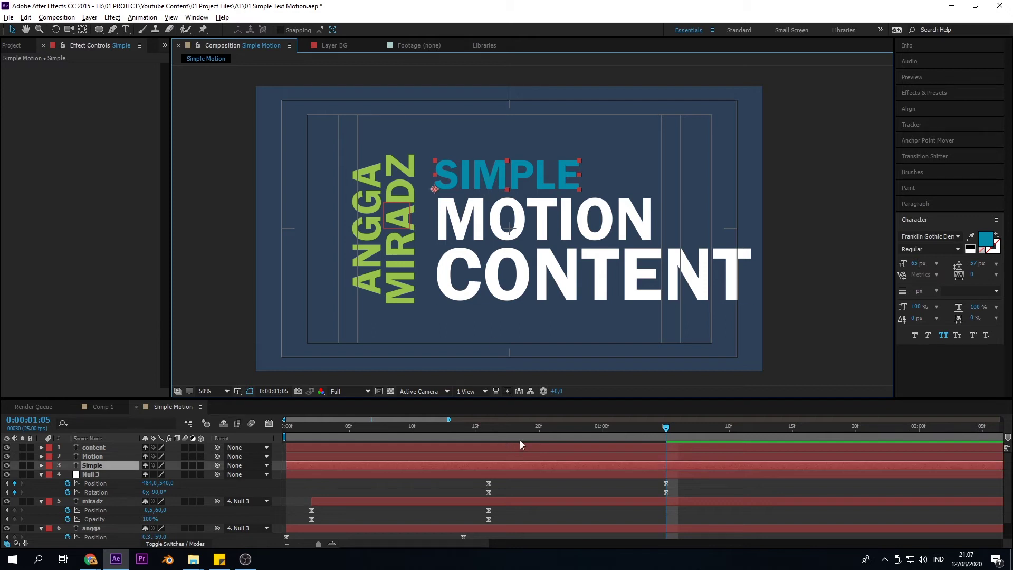
Preview the ANGGA MIRADZ intro from the start, then open the Comp 1 reference
{"action": "left_click_drag", "start_coordinate": [510, 437], "coordinate": [265, 439]}
{"action": "key", "text": "space"}
{"action": "key", "text": "space"}
{"action": "mouse_move", "coordinate": [651, 441]}
{"action": "left_mouse_down"}
{"action": "mouse_move", "coordinate": [703, 441]}
{"action": "mouse_move", "coordinate": [653, 442]}
{"action": "mouse_move", "coordinate": [690, 446]}
{"action": "mouse_move", "coordinate": [665, 449]}
{"action": "left_mouse_up"}
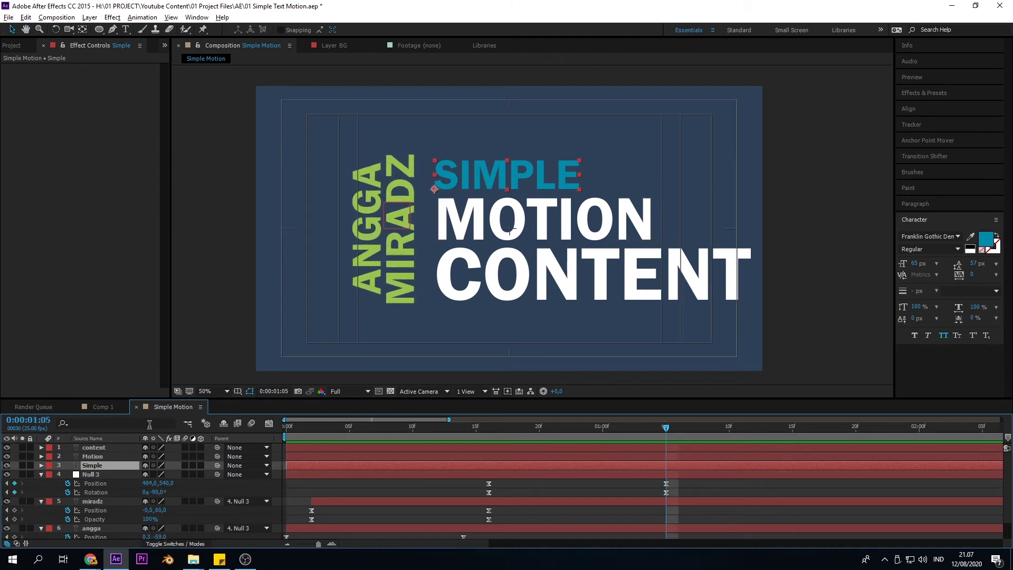
{"action": "left_click", "coordinate": [102, 406]}
Scrub Comp 1 from 1:10 to watch CONTENT scale and rotate in
{"action": "left_click_drag", "start_coordinate": [575, 431], "coordinate": [417, 446]}
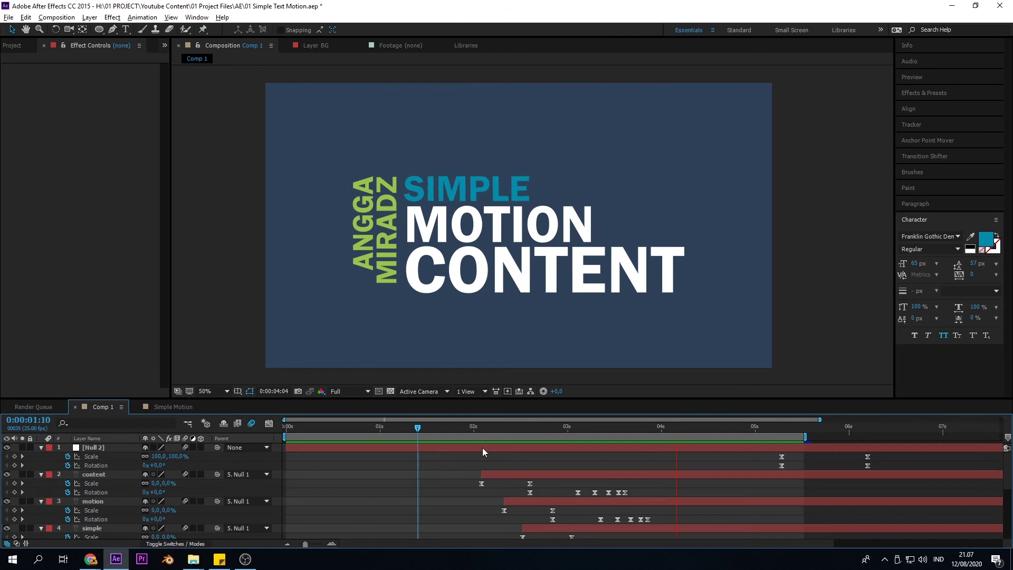
{"action": "left_click_drag", "start_coordinate": [478, 428], "coordinate": [528, 437]}
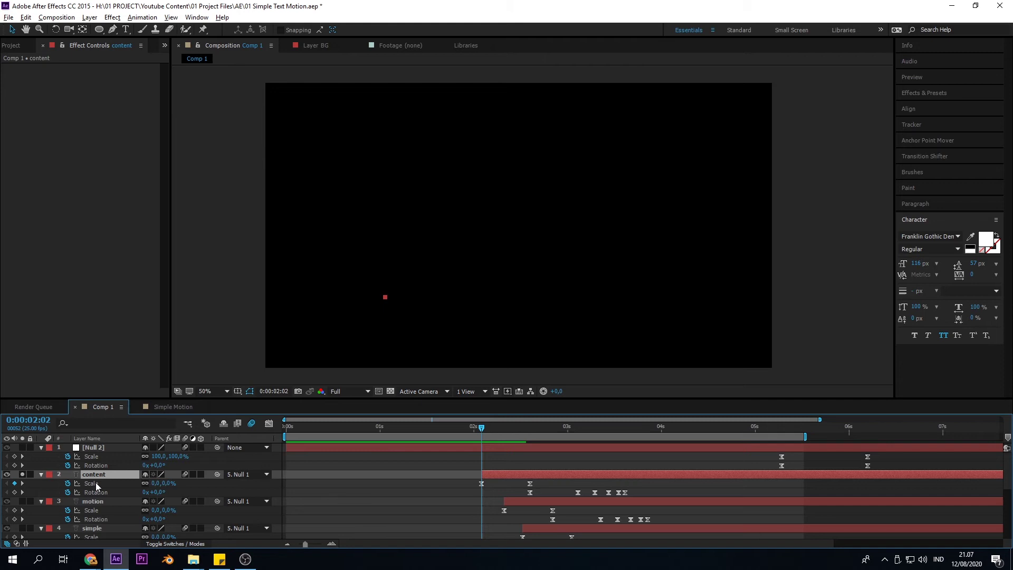
{"action": "left_click_drag", "start_coordinate": [483, 427], "coordinate": [530, 433]}
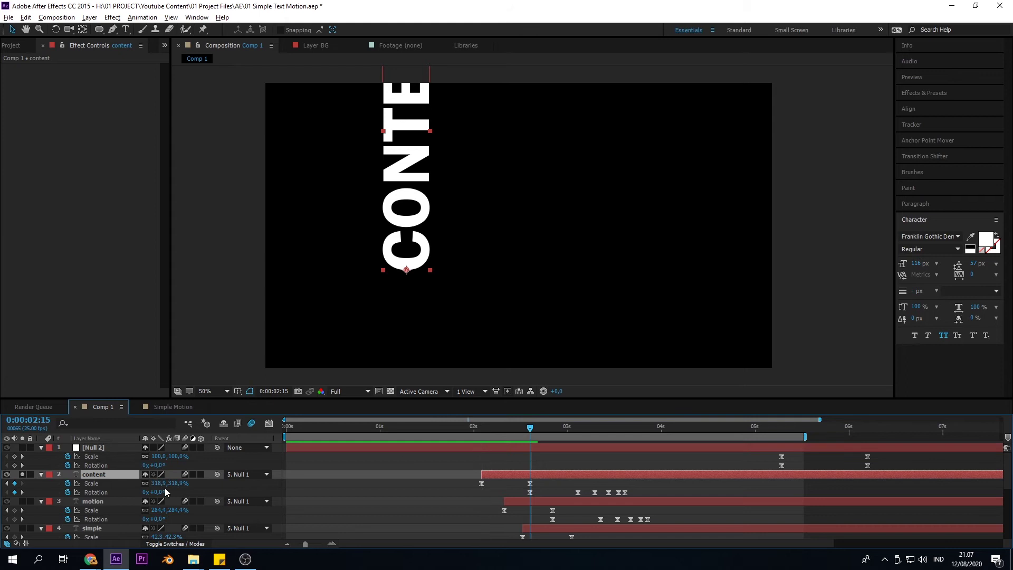
{"action": "left_click_drag", "start_coordinate": [531, 429], "coordinate": [625, 455]}
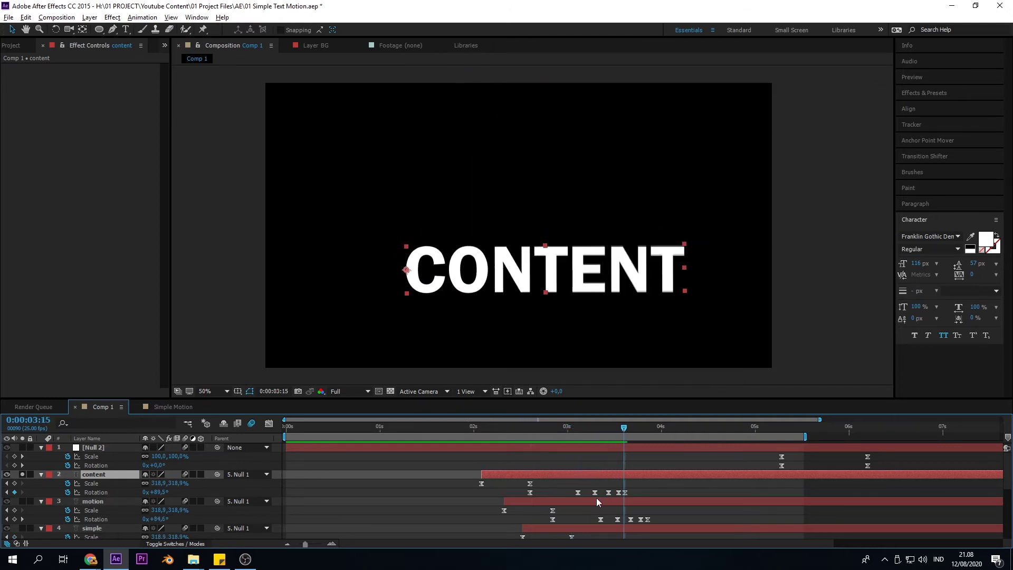
{"action": "left_click_drag", "start_coordinate": [607, 441], "coordinate": [745, 451]}
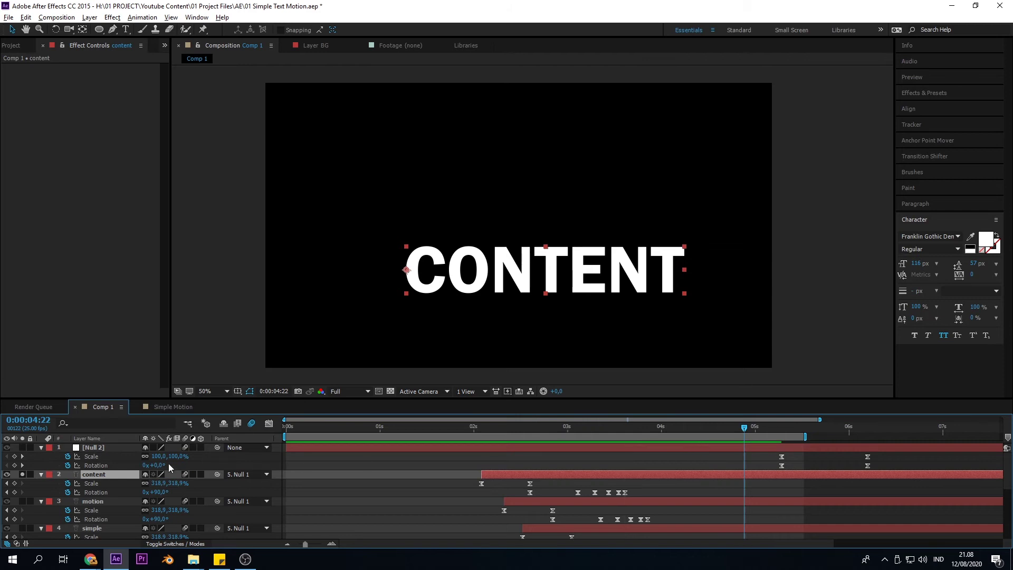
Unsolo content, inspect the motion, simple and content layers, then return to Simple Motion
{"action": "left_click", "coordinate": [23, 474]}
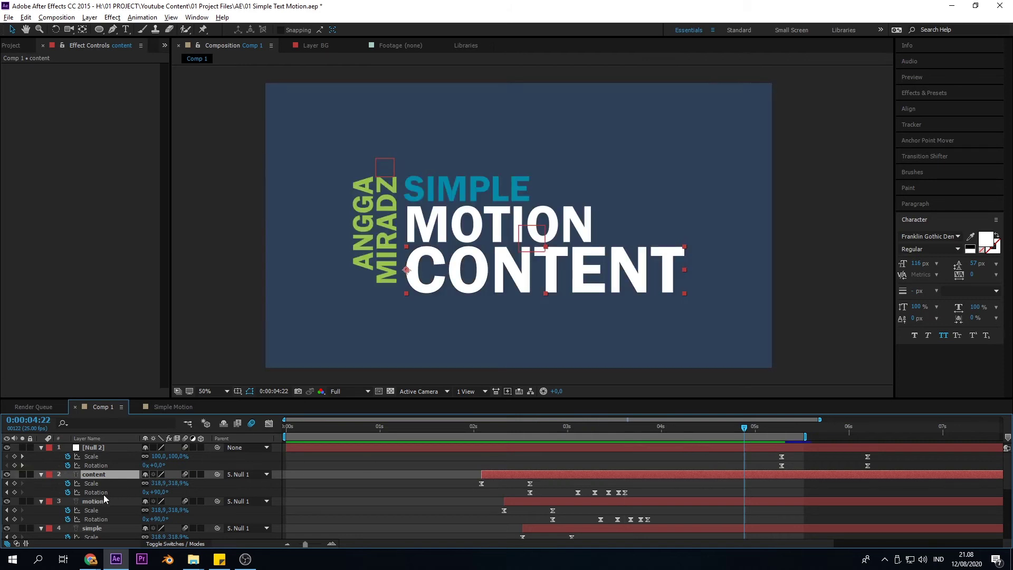
{"action": "left_click", "coordinate": [100, 501]}
{"action": "left_click", "coordinate": [95, 529]}
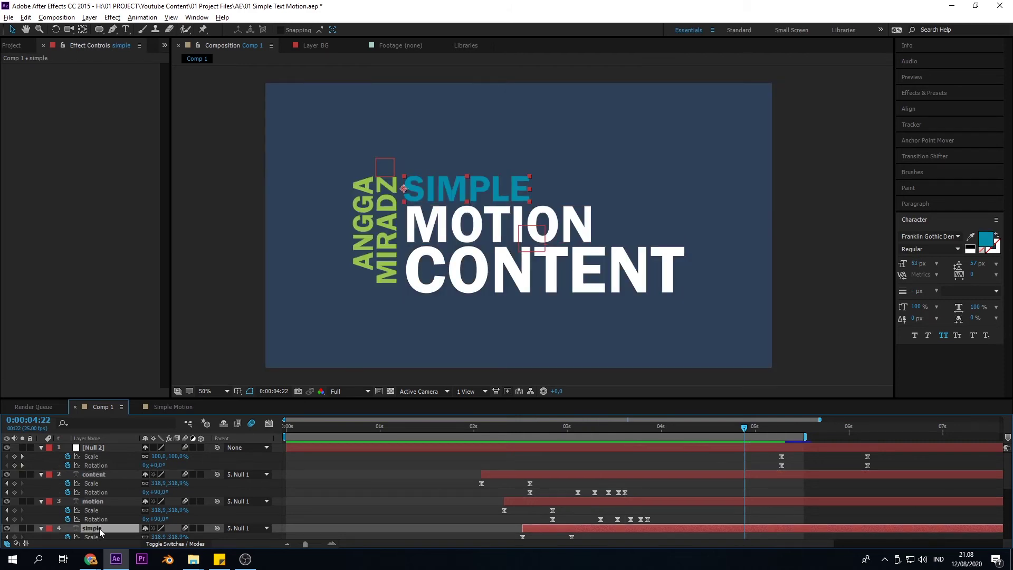
{"action": "left_click", "coordinate": [89, 475]}
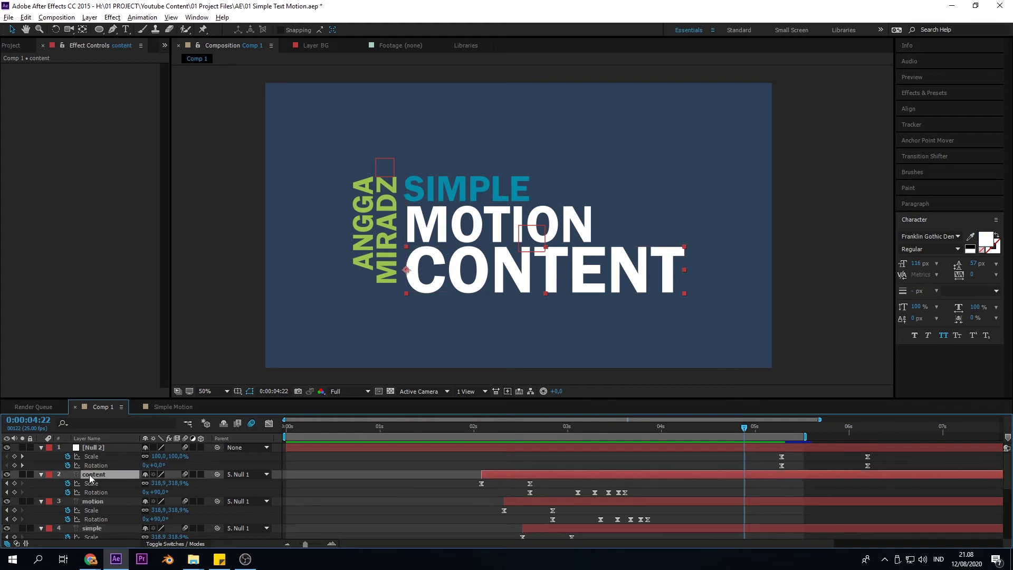
{"action": "left_click", "coordinate": [172, 407]}
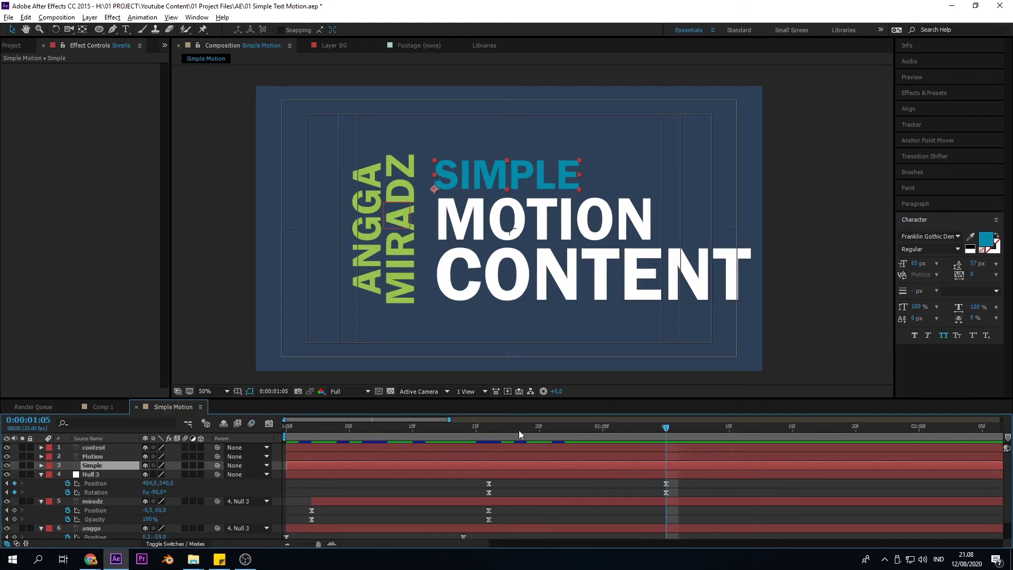
Turn off the eye switches of the MOTION and CONTENT layers
{"action": "mouse_move", "coordinate": [684, 431]}
{"action": "left_mouse_down"}
{"action": "mouse_move", "coordinate": [520, 439]}
{"action": "mouse_move", "coordinate": [666, 441]}
{"action": "left_mouse_up"}
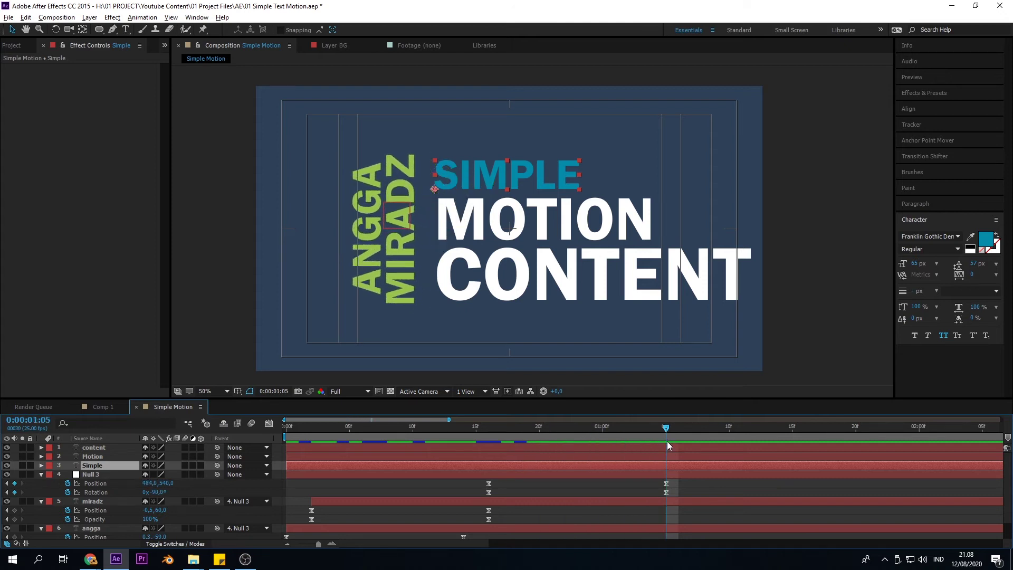
{"action": "left_click", "coordinate": [613, 457]}
{"action": "left_click", "coordinate": [610, 467]}
{"action": "left_click", "coordinate": [92, 456]}
{"action": "left_click", "coordinate": [92, 448]}
{"action": "left_click", "coordinate": [89, 456]}
{"action": "left_click", "coordinate": [7, 455]}
{"action": "left_click", "coordinate": [8, 451]}
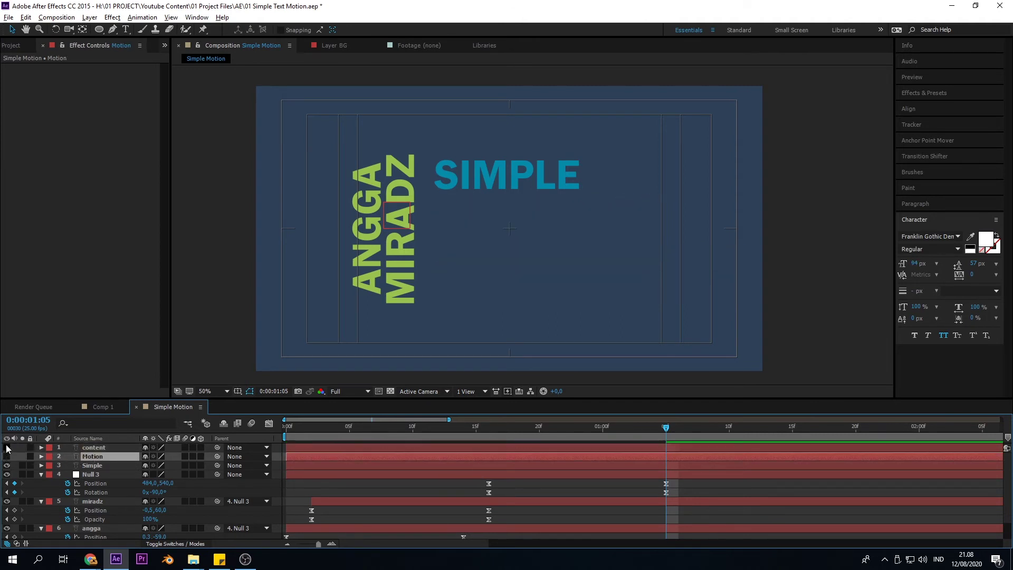
Toggle MOTION and CONTENT visibility to compare, leave both hidden, and select the Simple layer
{"action": "left_click", "coordinate": [7, 447]}
{"action": "left_click", "coordinate": [7, 456]}
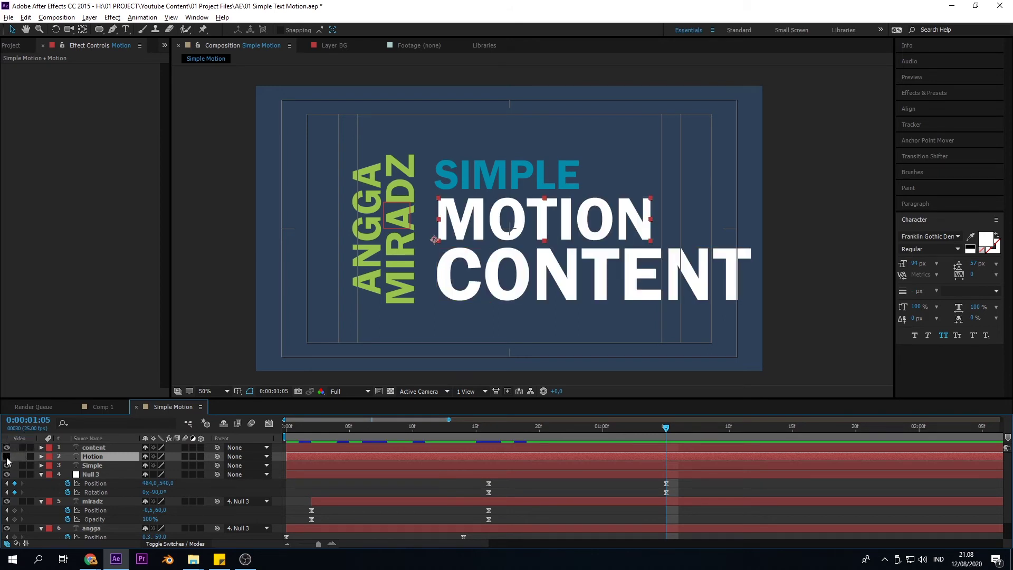
{"action": "left_click", "coordinate": [7, 457]}
{"action": "left_click", "coordinate": [7, 448]}
{"action": "left_click", "coordinate": [7, 457]}
{"action": "left_click", "coordinate": [7, 447]}
{"action": "left_click", "coordinate": [7, 456]}
{"action": "left_click", "coordinate": [7, 447]}
{"action": "left_click", "coordinate": [7, 456]}
{"action": "left_click", "coordinate": [6, 448]}
{"action": "left_click", "coordinate": [7, 456]}
{"action": "left_click", "coordinate": [7, 448]}
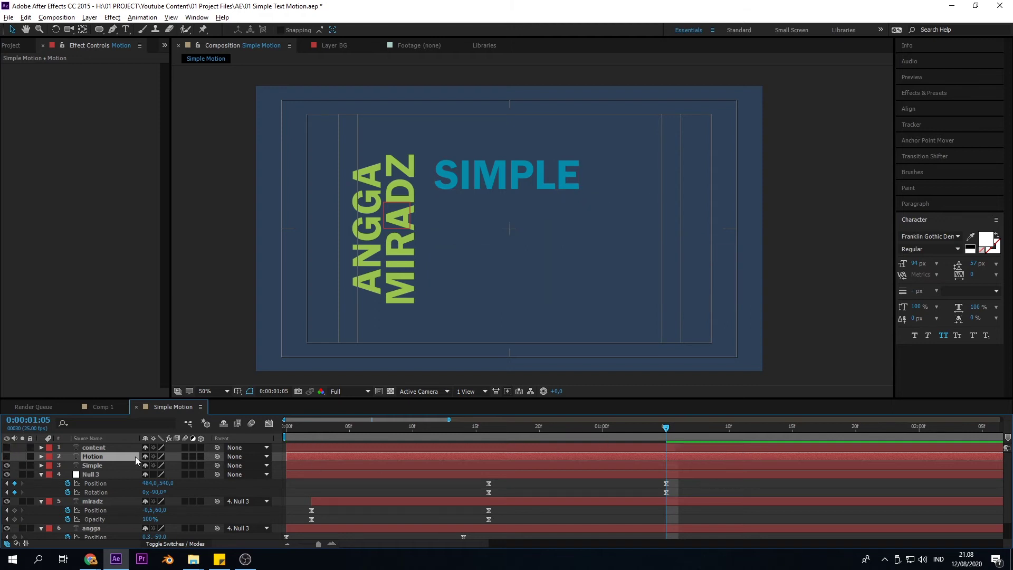
{"action": "left_click", "coordinate": [102, 465]}
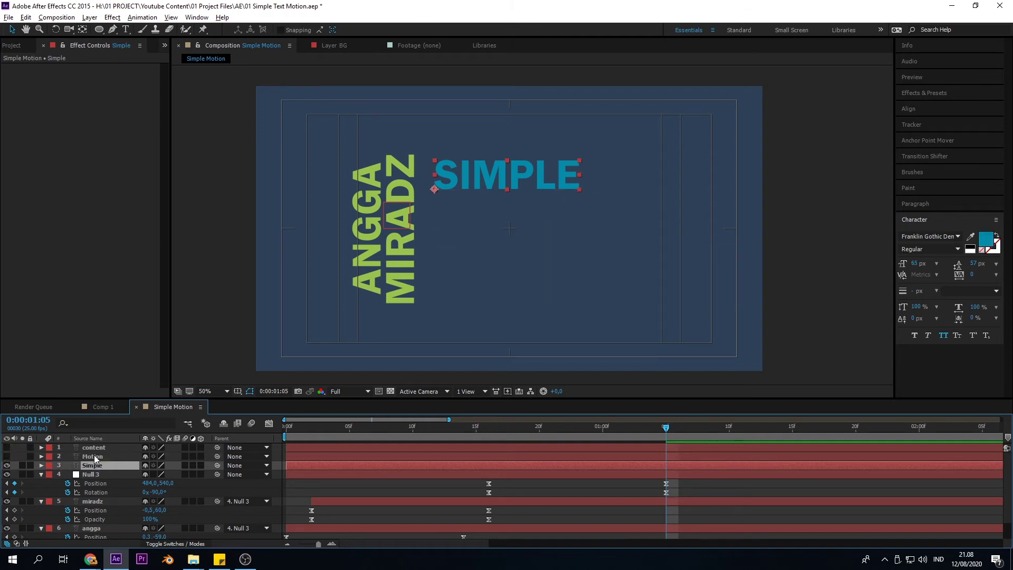
At 100% zoom, use Pan Behind (Y) to move SIMPLE's anchor point to its left-middle edge
{"action": "key", "text": "period"}
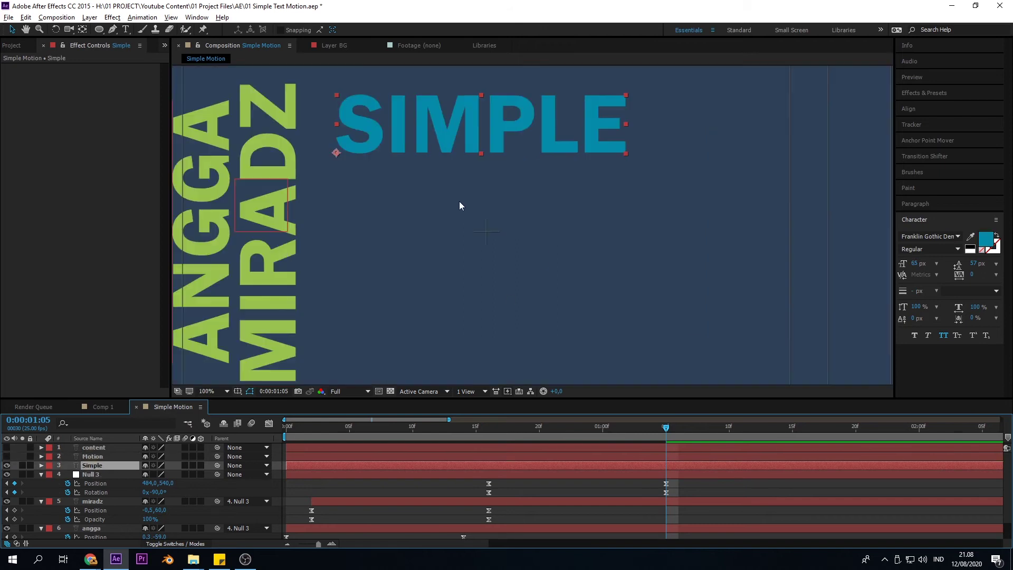
{"action": "left_click_drag", "start_coordinate": [459, 201], "coordinate": [504, 305]}
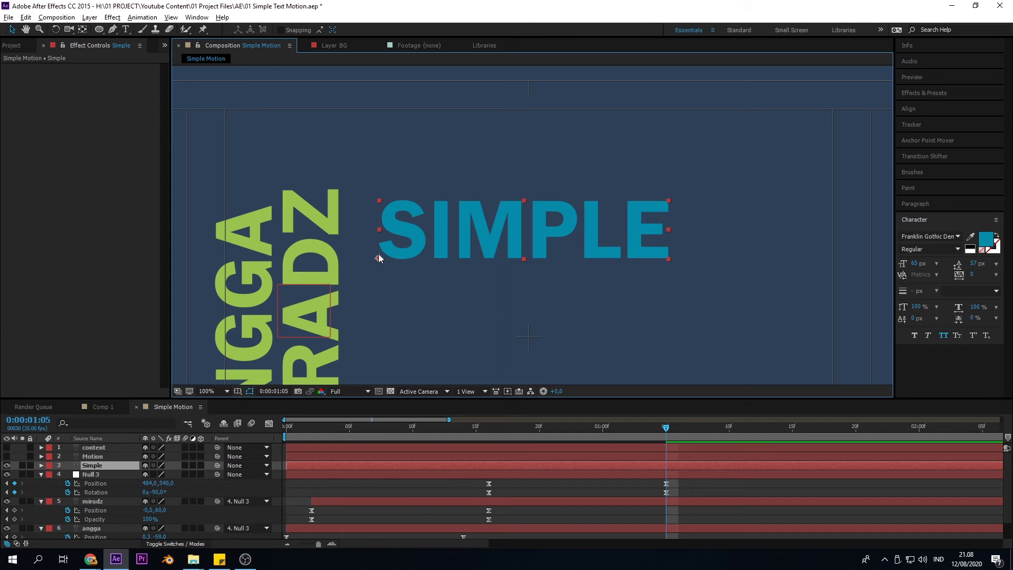
{"action": "key", "text": "y"}
{"action": "left_click_drag", "start_coordinate": [378, 257], "coordinate": [379, 231]}
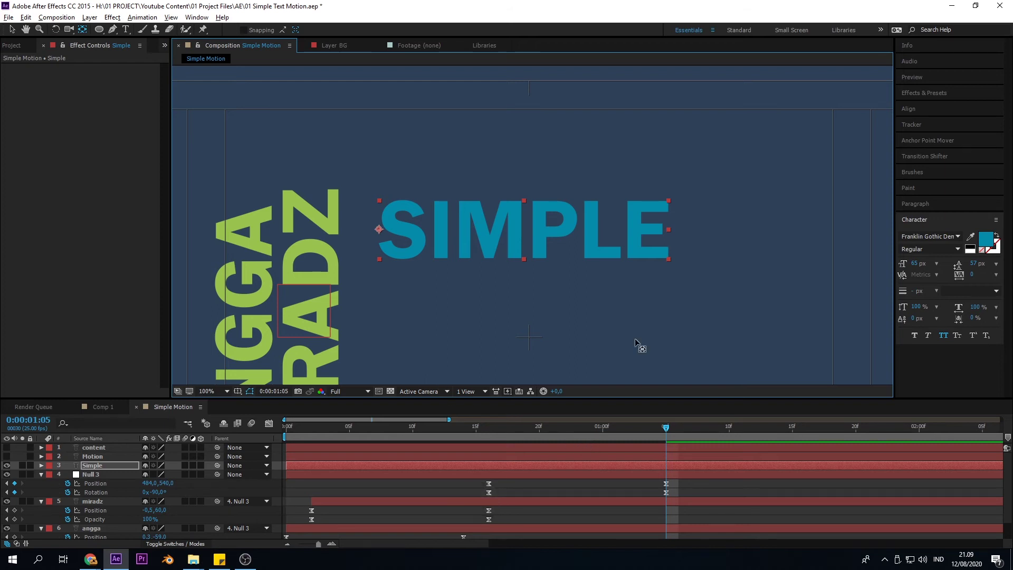
{"action": "key", "text": "comma"}
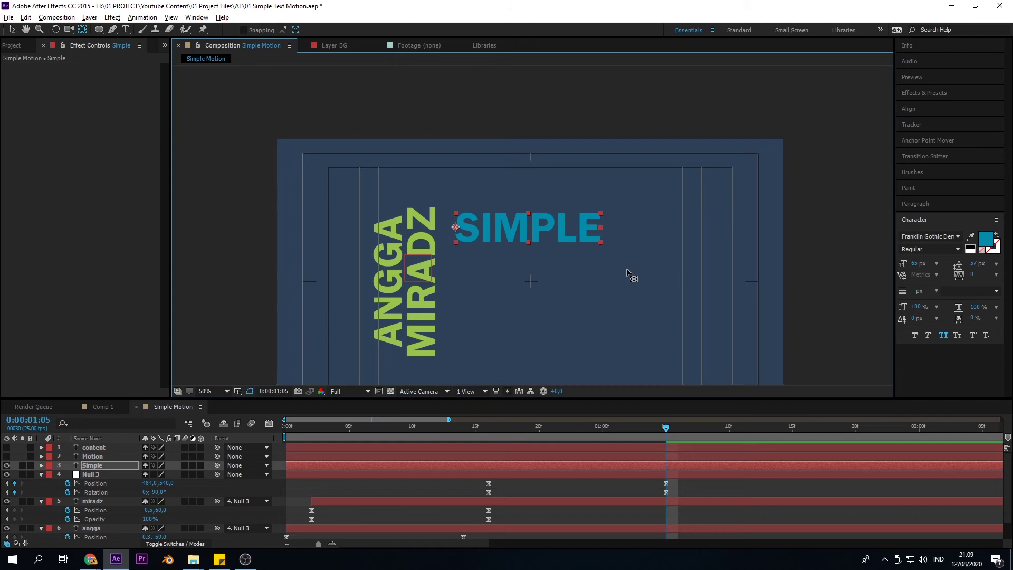
{"action": "key", "text": "v"}
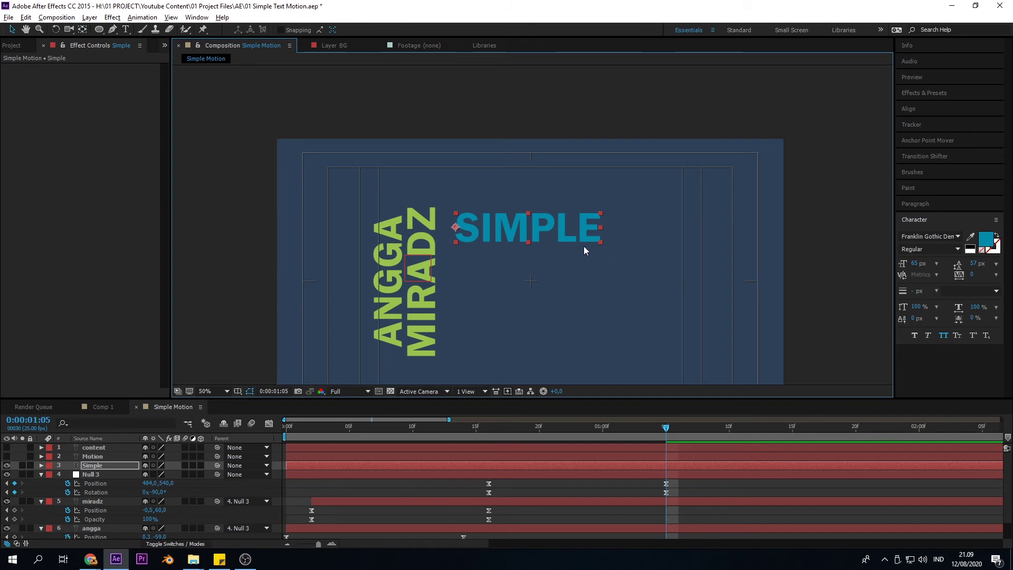
{"action": "left_click", "coordinate": [98, 466]}
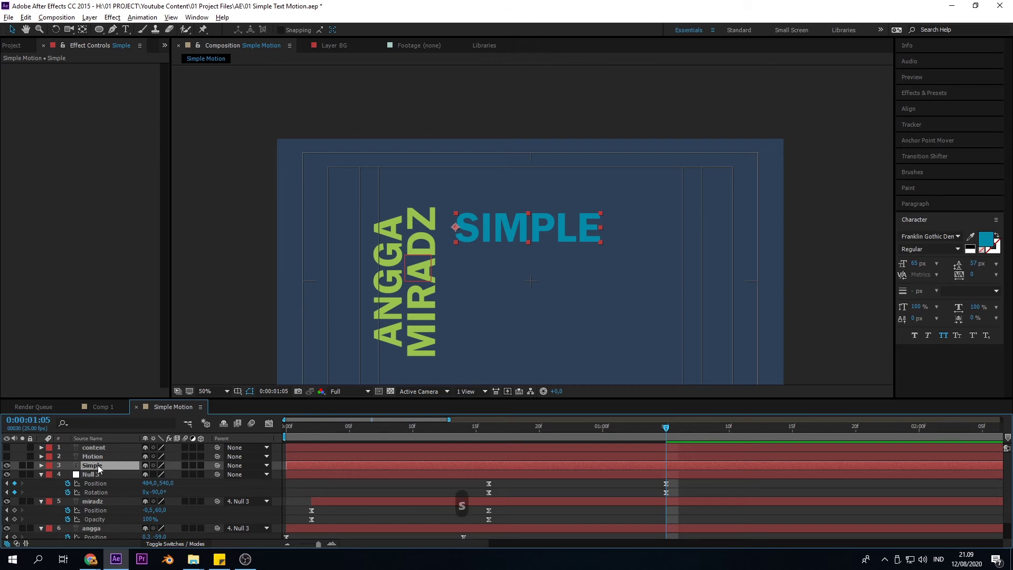
Add Scale and Rotation keyframes to Simple and shift them later in time
{"action": "key", "text": "s"}
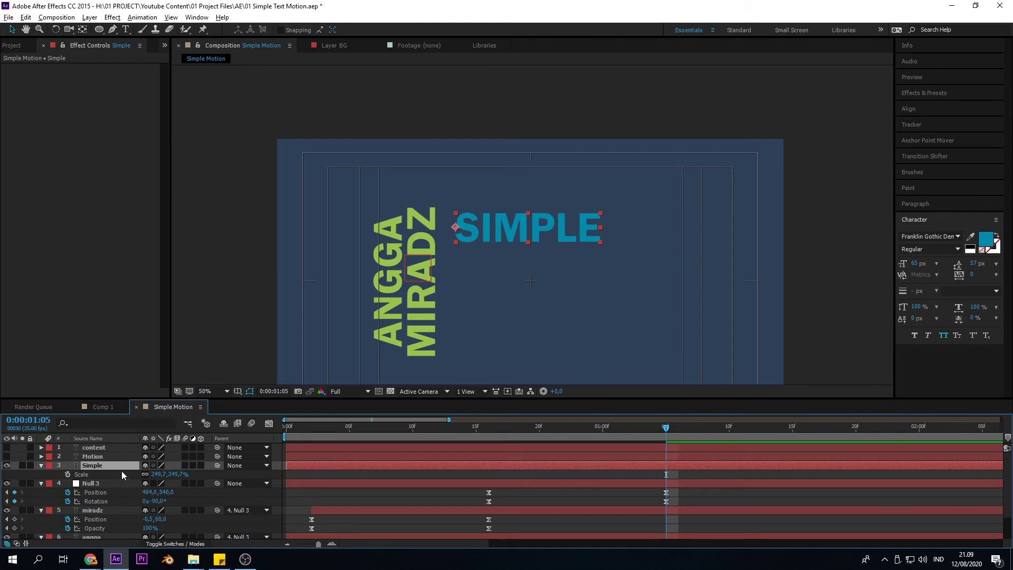
{"action": "key", "text": "shift+r"}
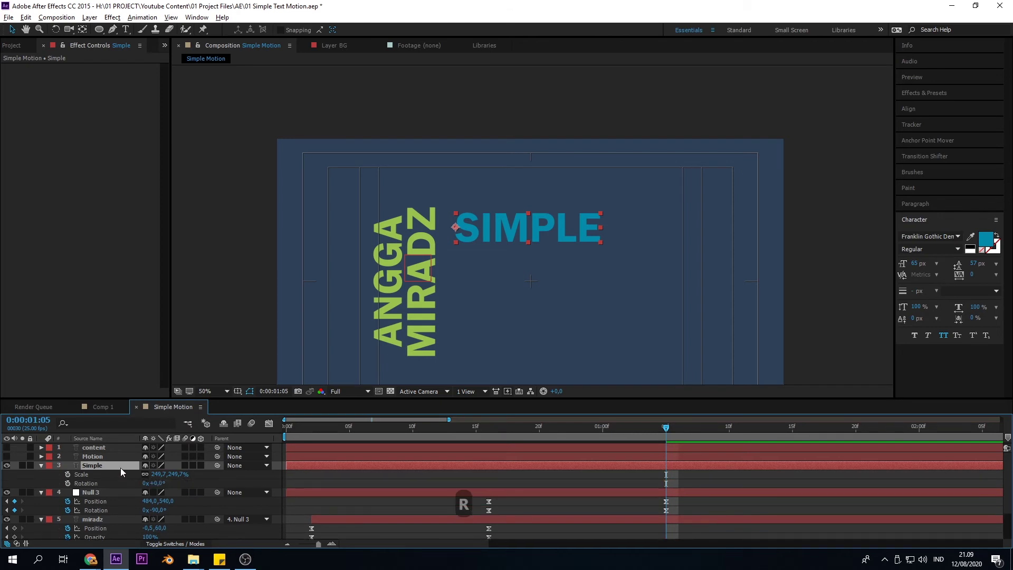
{"action": "left_click", "coordinate": [67, 475]}
{"action": "left_click", "coordinate": [68, 483]}
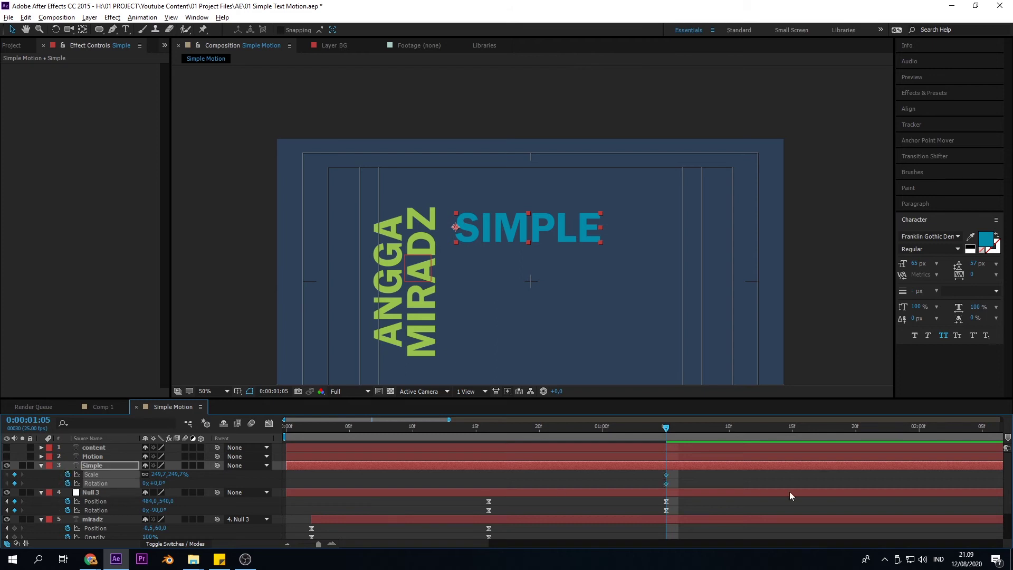
{"action": "left_click_drag", "start_coordinate": [680, 473], "coordinate": [768, 474]}
Rotate SIMPLE to -90° so it stands vertically at 1:05, then scrub to check
{"action": "key", "text": "w"}
{"action": "key", "text": "w"}
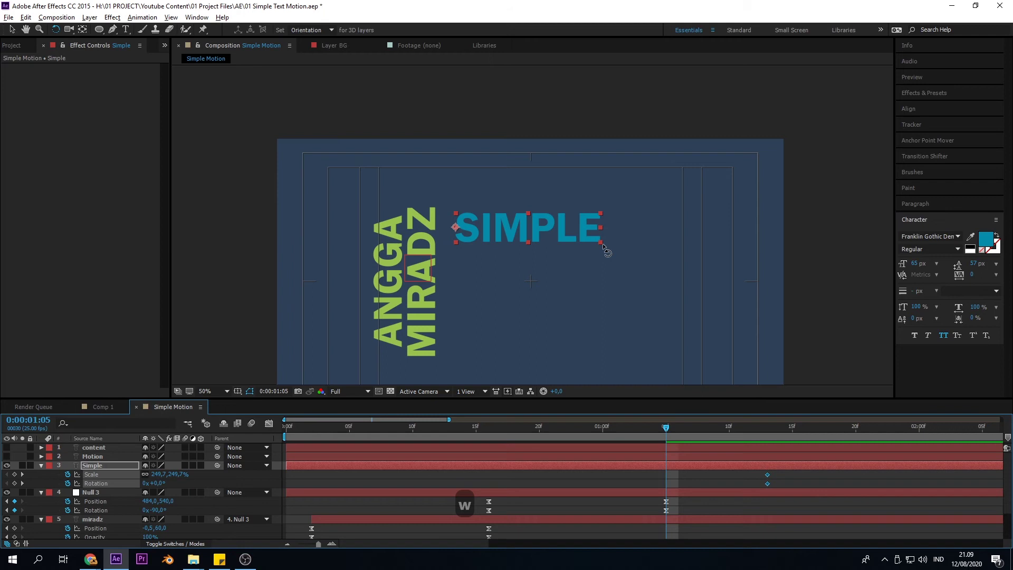
{"action": "left_click", "coordinate": [601, 244]}
{"action": "left_click_drag", "start_coordinate": [602, 242], "coordinate": [462, 113]}
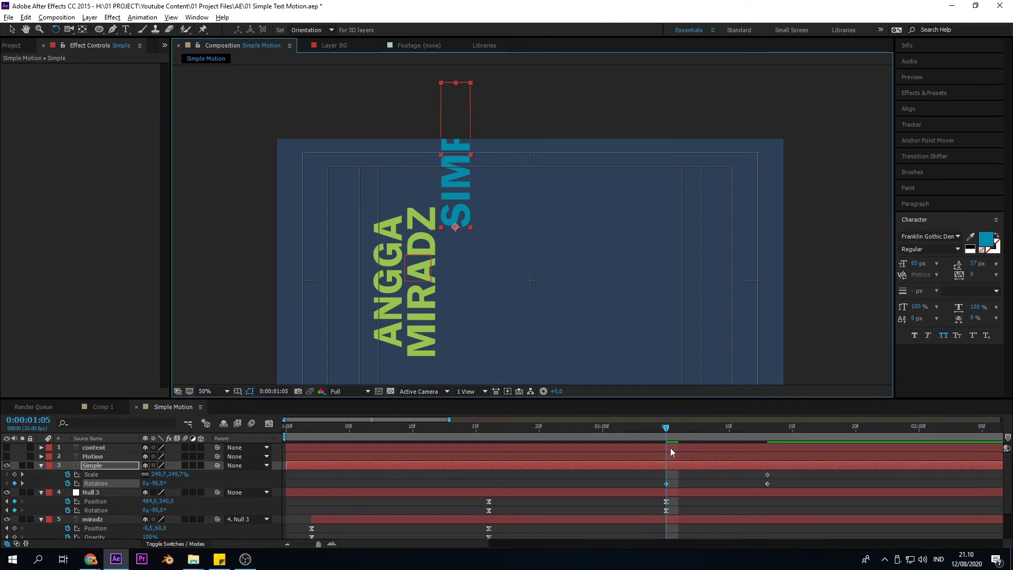
{"action": "left_click_drag", "start_coordinate": [669, 429], "coordinate": [664, 458]}
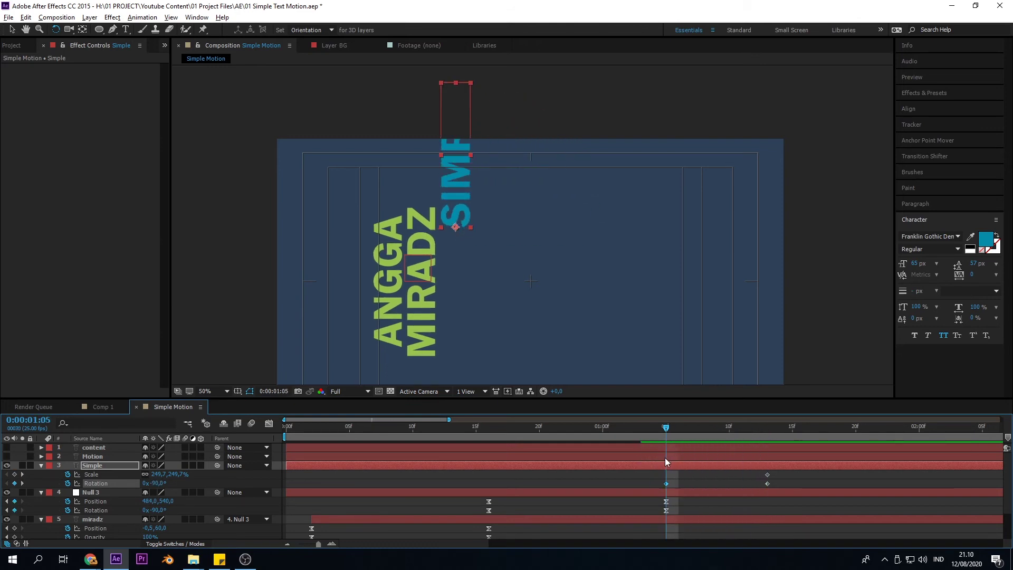
Set SIMPLE's first Scale keyframe to 0% at 1:04 and preview it growing in
{"action": "left_click", "coordinate": [164, 474]}
{"action": "type", "text": "0"}
{"action": "key", "text": "Return"}
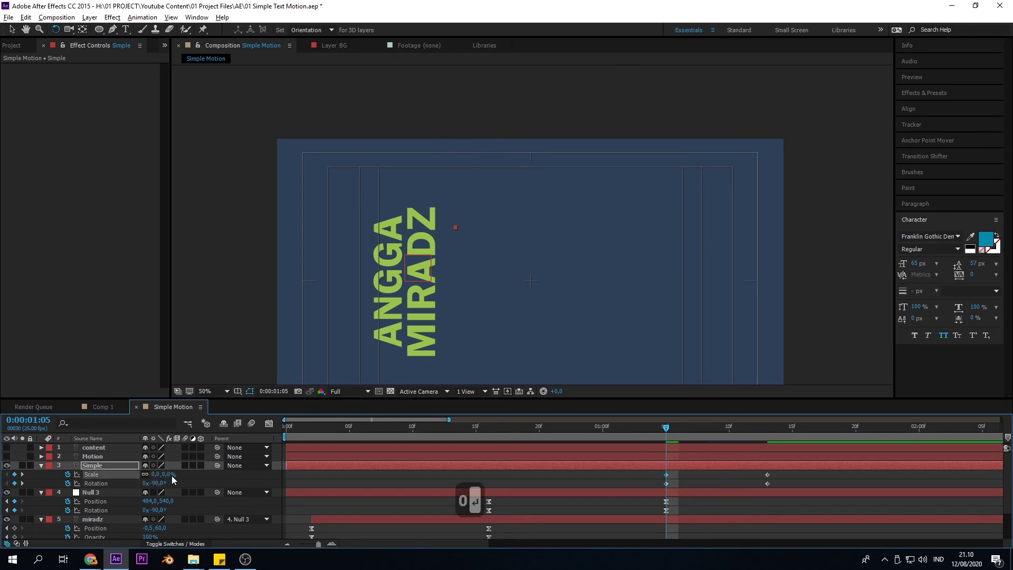
{"action": "left_click_drag", "start_coordinate": [668, 428], "coordinate": [767, 459]}
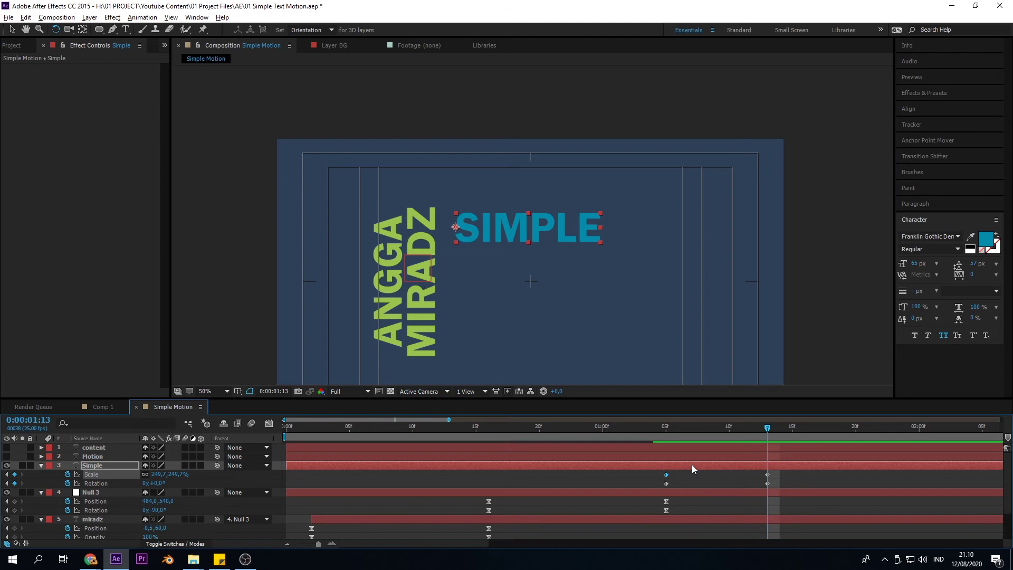
{"action": "mouse_move", "coordinate": [775, 482]}
{"action": "left_mouse_down"}
{"action": "mouse_move", "coordinate": [654, 487]}
{"action": "mouse_move", "coordinate": [768, 492]}
{"action": "left_mouse_up"}
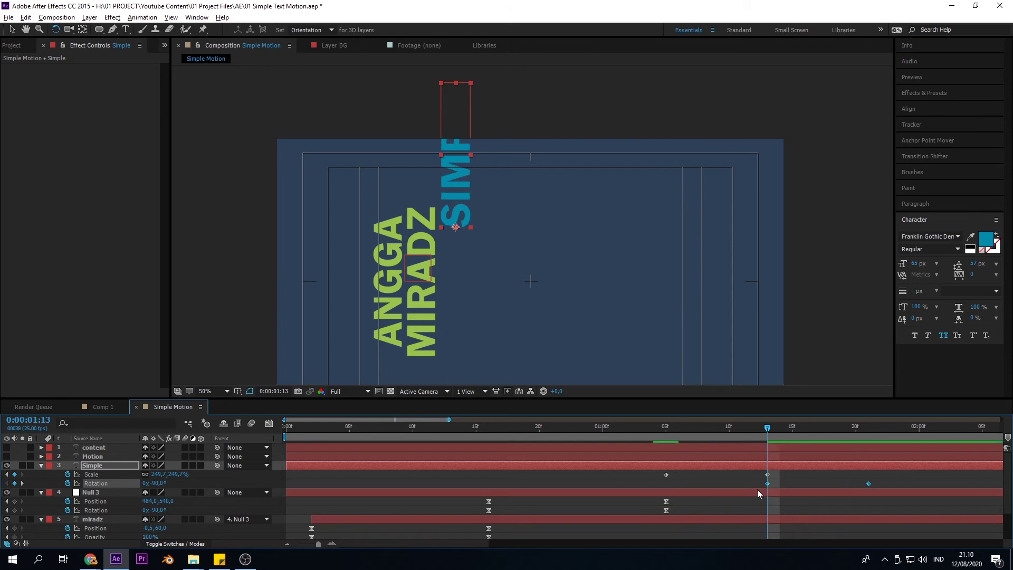
{"action": "left_click_drag", "start_coordinate": [753, 429], "coordinate": [652, 453]}
{"action": "key", "text": "space"}
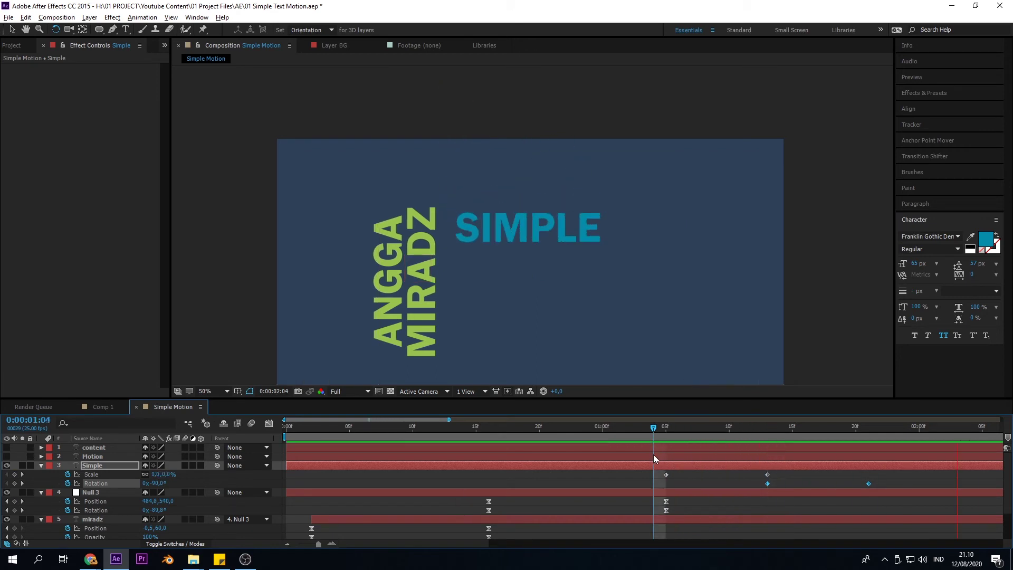
{"action": "key", "text": "space"}
{"action": "scroll", "coordinate": [505, 485], "scroll_direction": "down", "scroll_amount": 5}
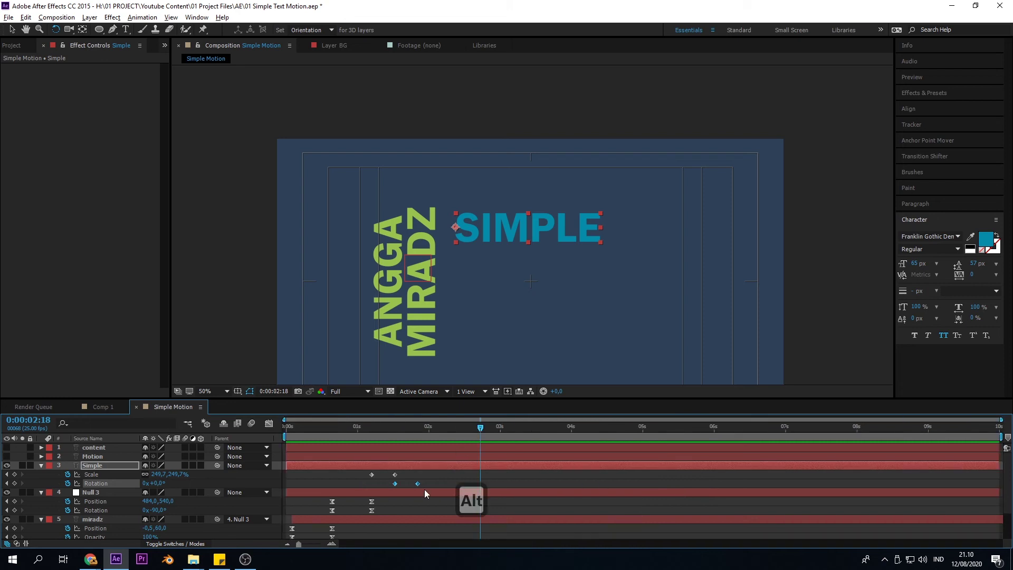
{"action": "scroll", "coordinate": [394, 489], "scroll_direction": "up", "scroll_amount": 3}
{"action": "left_click_drag", "start_coordinate": [459, 432], "coordinate": [425, 486]}
{"action": "key", "text": "space"}
{"action": "key", "text": "space"}
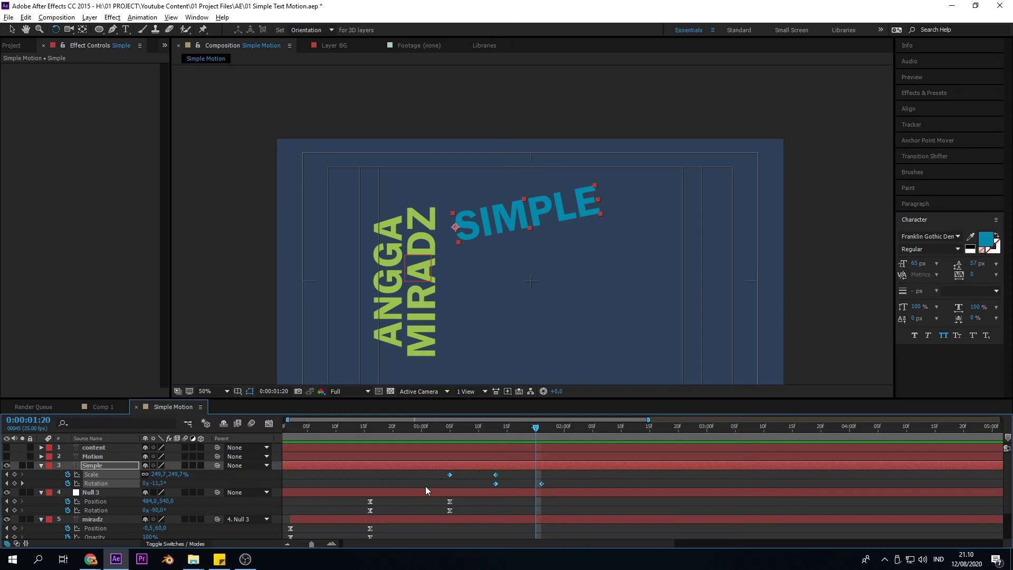
Apply Easy Ease (F9) to the Scale and Rotation keyframes, preview, and reselect the Scale keys
{"action": "key", "text": "F9"}
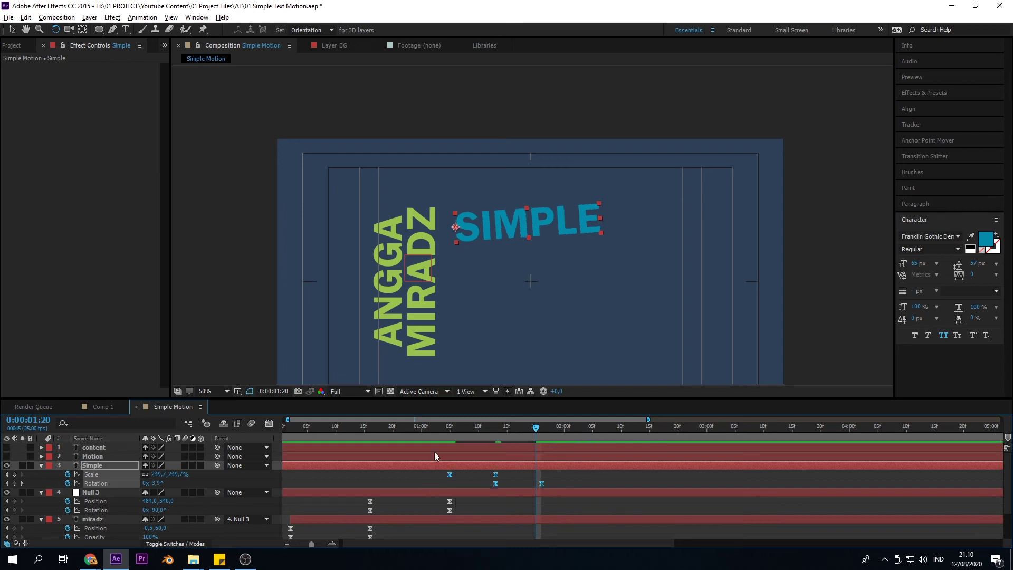
{"action": "left_click", "coordinate": [443, 432]}
{"action": "key", "text": "space"}
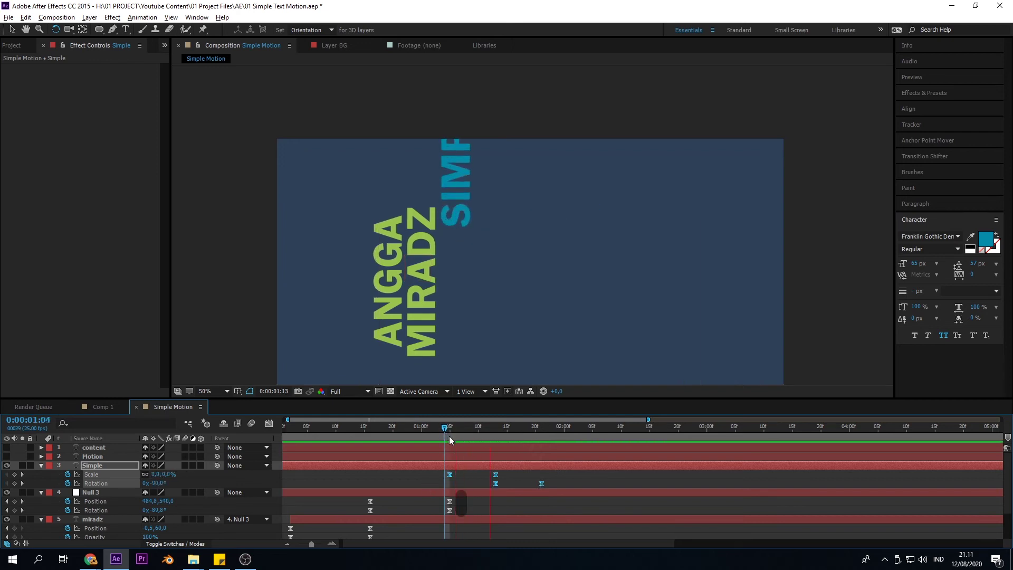
{"action": "key", "text": "space"}
{"action": "left_click_drag", "start_coordinate": [509, 473], "coordinate": [426, 473]}
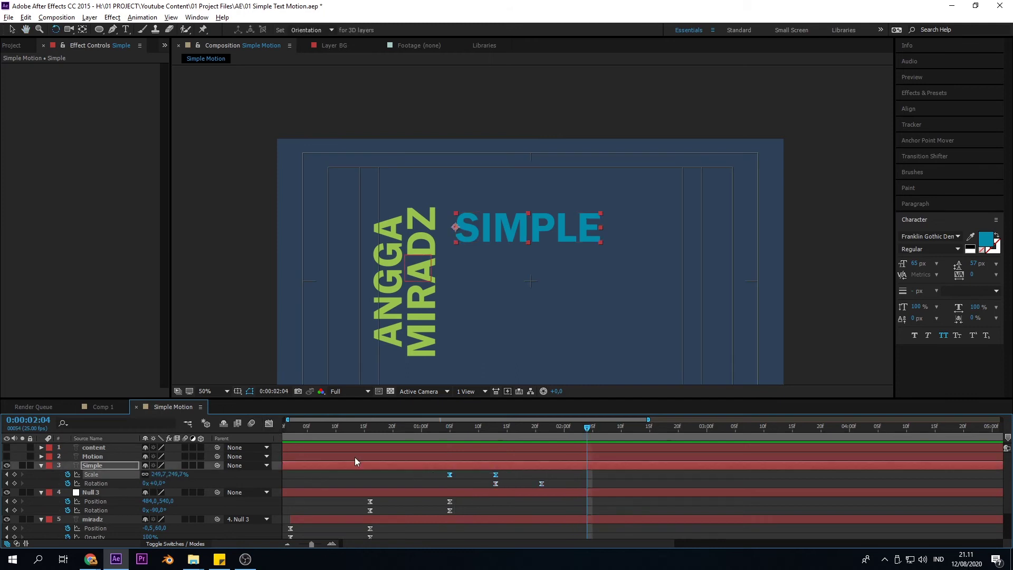
{"action": "left_click", "coordinate": [469, 479]}
{"action": "left_click_drag", "start_coordinate": [433, 473], "coordinate": [523, 475]}
In the Graph Editor, give SIMPLE's Scale curve a sharp start and long ease-out, then preview
{"action": "left_click", "coordinate": [268, 423]}
{"action": "scroll", "coordinate": [475, 504], "scroll_direction": "up", "scroll_amount": 5, "text": "alt"}
{"action": "scroll", "coordinate": [497, 496], "scroll_direction": "down", "scroll_amount": 5, "text": "alt"}
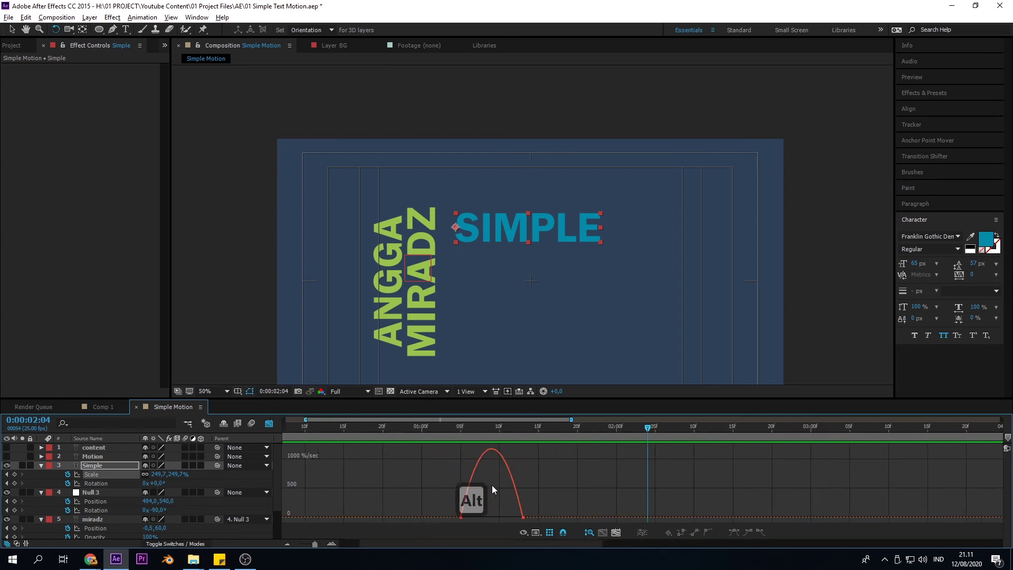
{"action": "scroll", "coordinate": [474, 491], "scroll_direction": "up", "scroll_amount": 4, "text": "alt"}
{"action": "scroll", "coordinate": [473, 490], "scroll_direction": "down", "scroll_amount": 5, "text": "alt"}
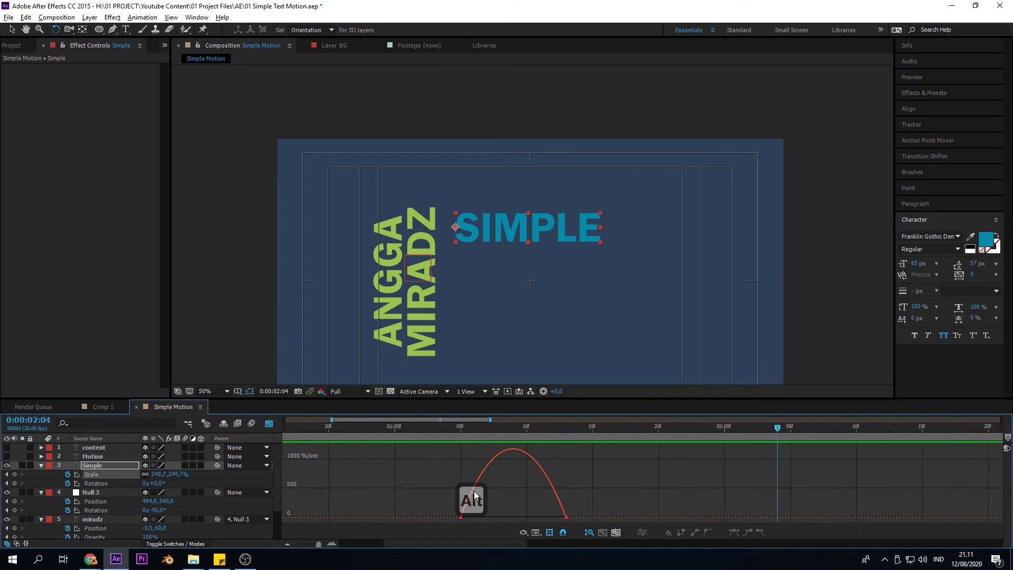
{"action": "scroll", "coordinate": [394, 490], "scroll_direction": "up", "scroll_amount": 2, "text": "alt"}
{"action": "scroll", "coordinate": [393, 490], "scroll_direction": "up", "scroll_amount": 3}
{"action": "left_click_drag", "start_coordinate": [404, 491], "coordinate": [417, 517]}
{"action": "left_click_drag", "start_coordinate": [591, 519], "coordinate": [521, 518]}
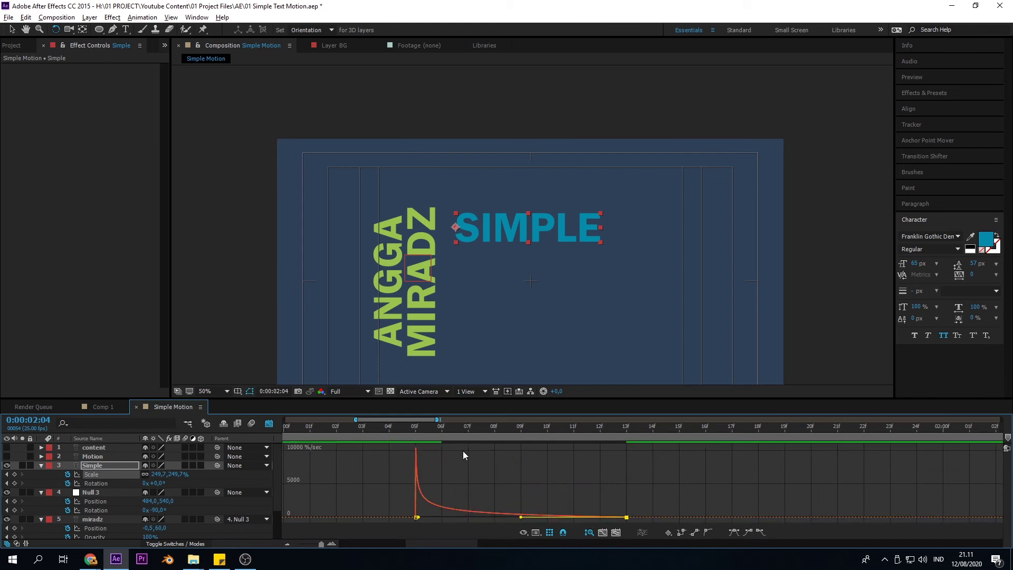
{"action": "key", "text": "space"}
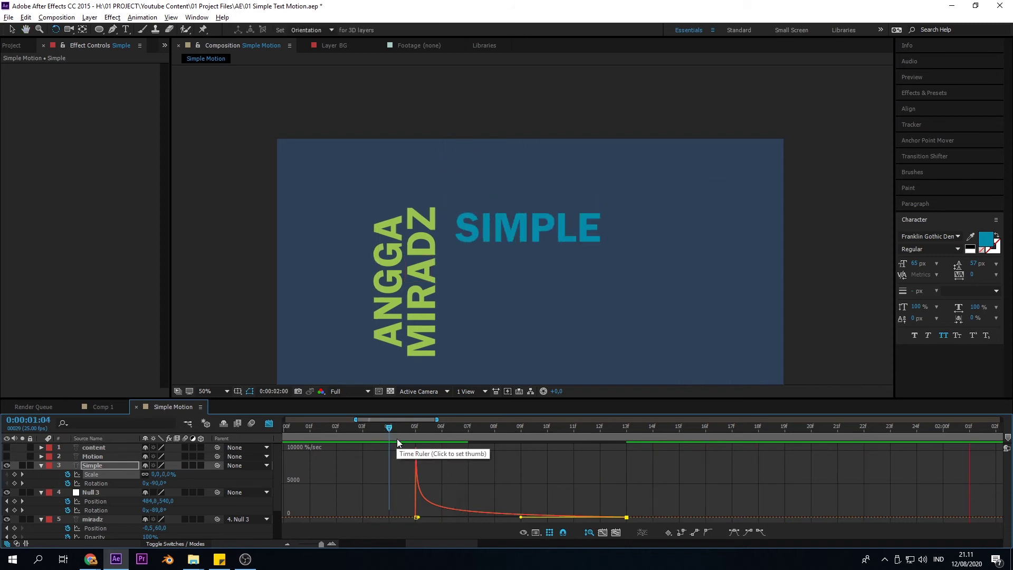
{"action": "left_click", "coordinate": [404, 428]}
Go to 1:02 and show SIMPLE's first Rotation keyframe in the Graph Editor
{"action": "left_click", "coordinate": [269, 423]}
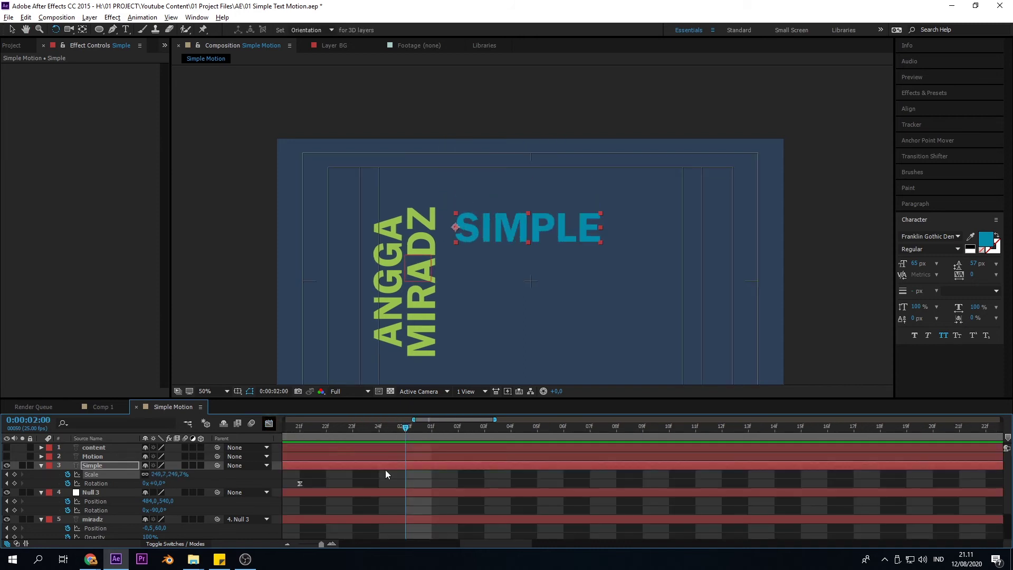
{"action": "scroll", "coordinate": [388, 479], "scroll_direction": "down", "scroll_amount": 5}
{"action": "left_click", "coordinate": [322, 427]}
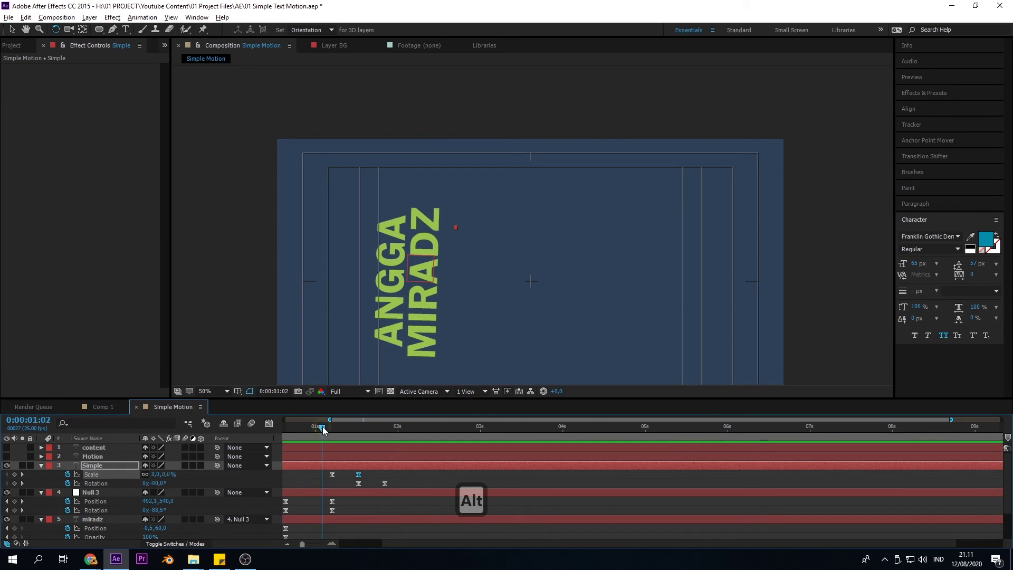
{"action": "key", "text": "space"}
{"action": "left_click", "coordinate": [362, 485]}
{"action": "left_click", "coordinate": [360, 484]}
{"action": "left_click", "coordinate": [269, 423]}
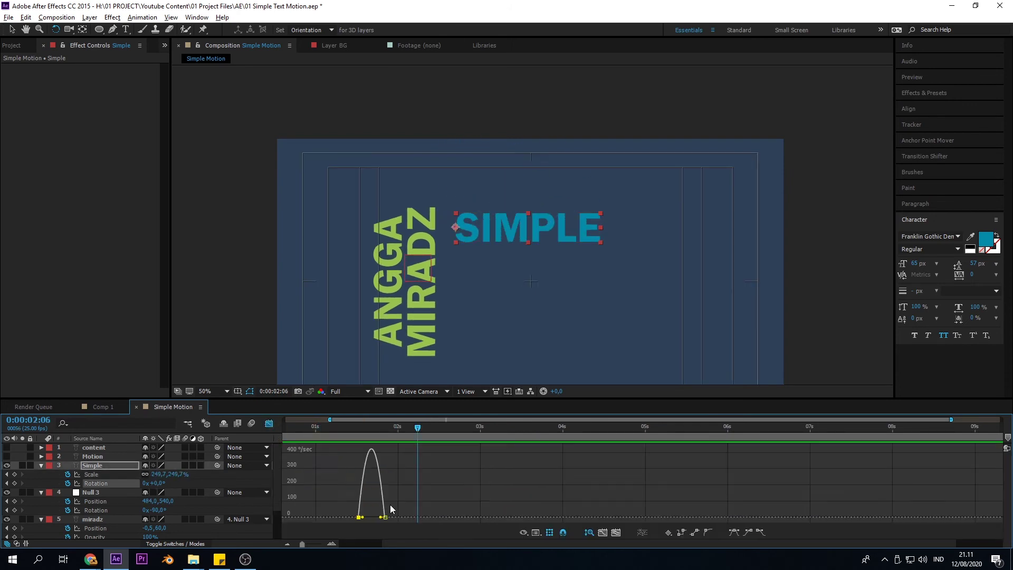
{"action": "scroll", "coordinate": [362, 521], "scroll_direction": "up", "scroll_amount": 2}
Drag the Rotation influence handles for a sharp start and full ease-out, then preview to 1:21
{"action": "left_click_drag", "start_coordinate": [368, 518], "coordinate": [353, 518]}
{"action": "left_click_drag", "start_coordinate": [438, 517], "coordinate": [368, 512]}
{"action": "key", "text": "ctrl+z"}
{"action": "left_click_drag", "start_coordinate": [438, 517], "coordinate": [386, 487]}
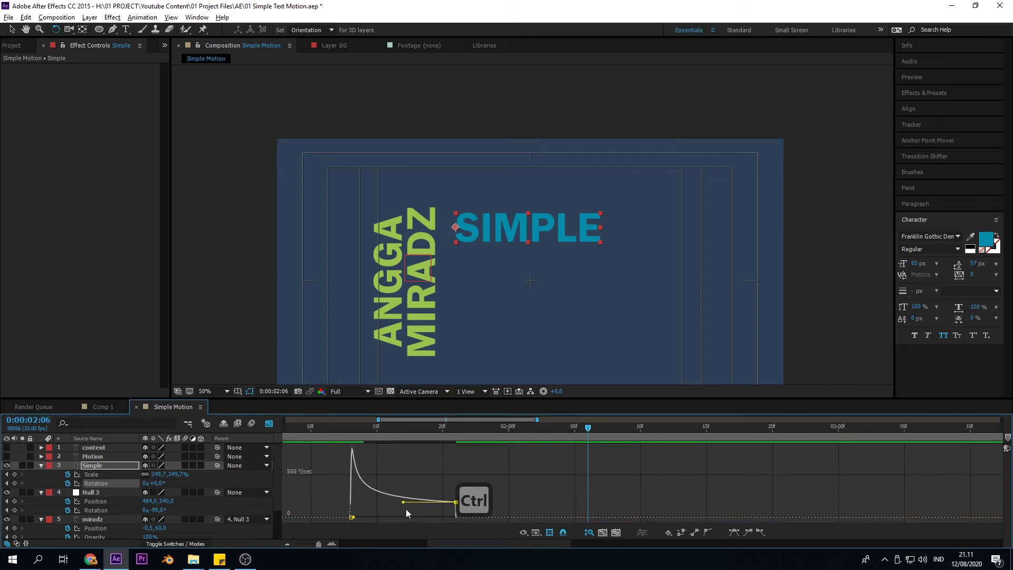
{"action": "key", "text": "ctrl+z"}
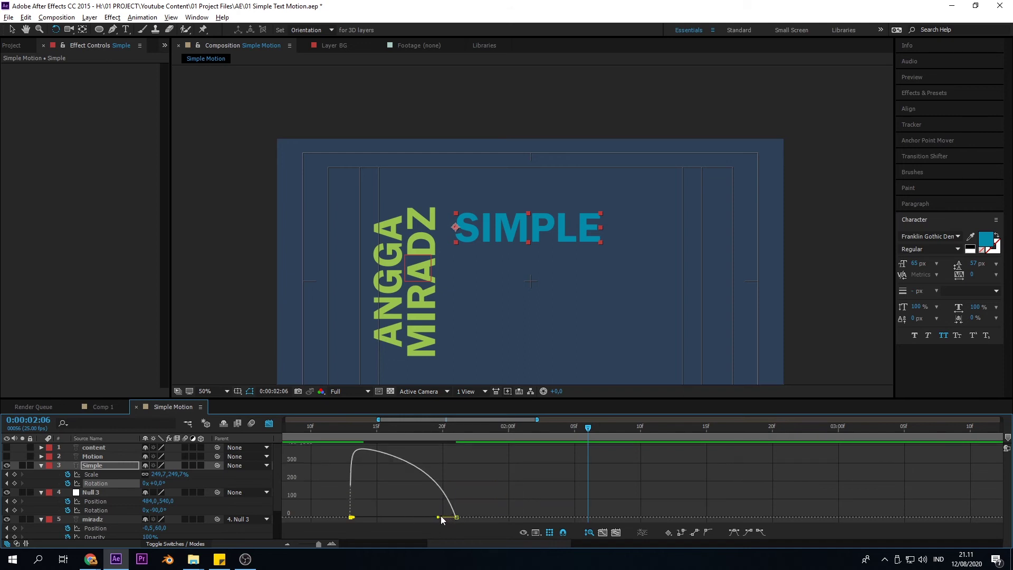
{"action": "left_click_drag", "start_coordinate": [439, 517], "coordinate": [394, 516]}
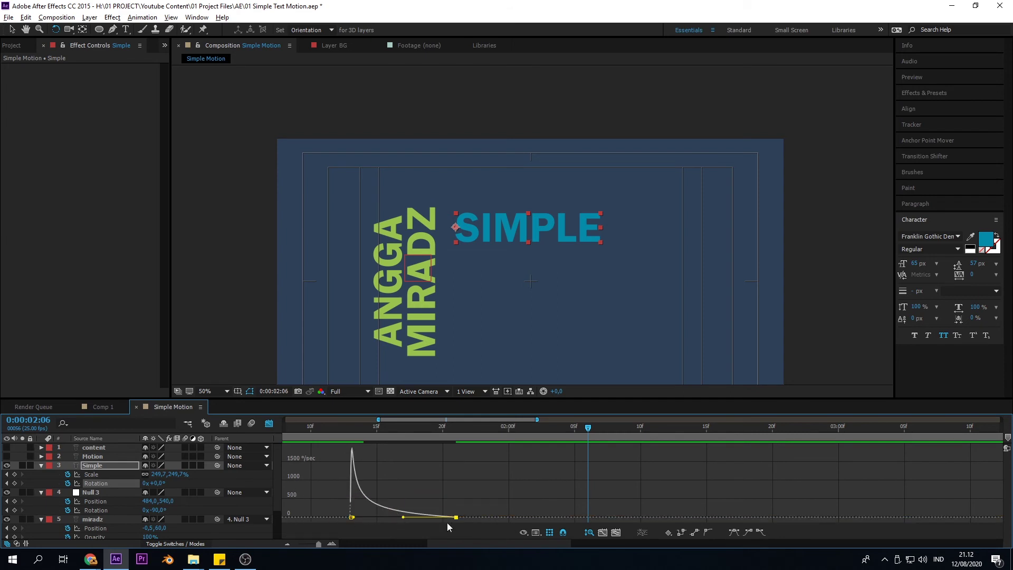
{"action": "left_click", "coordinate": [337, 430]}
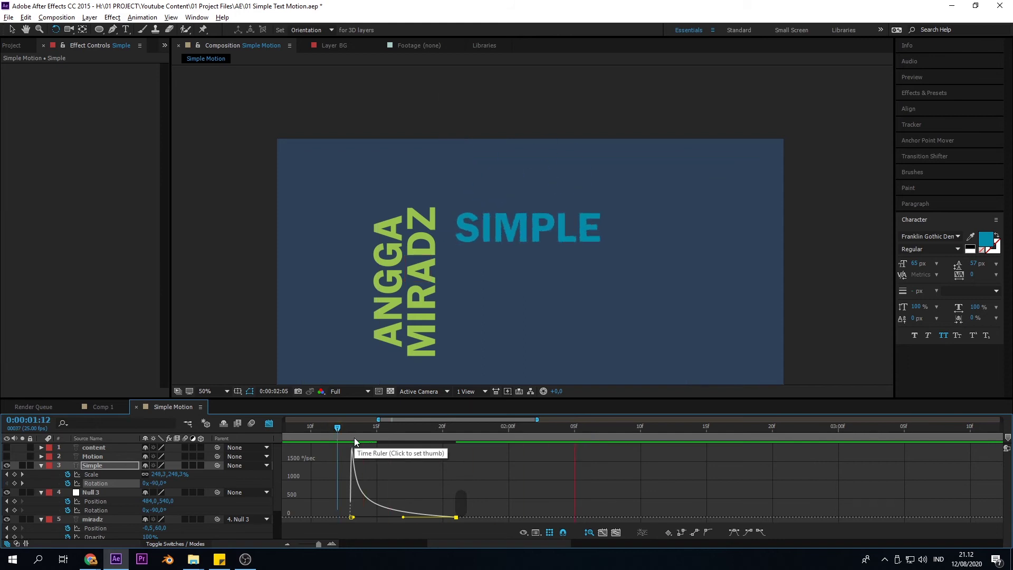
{"action": "key", "text": "space"}
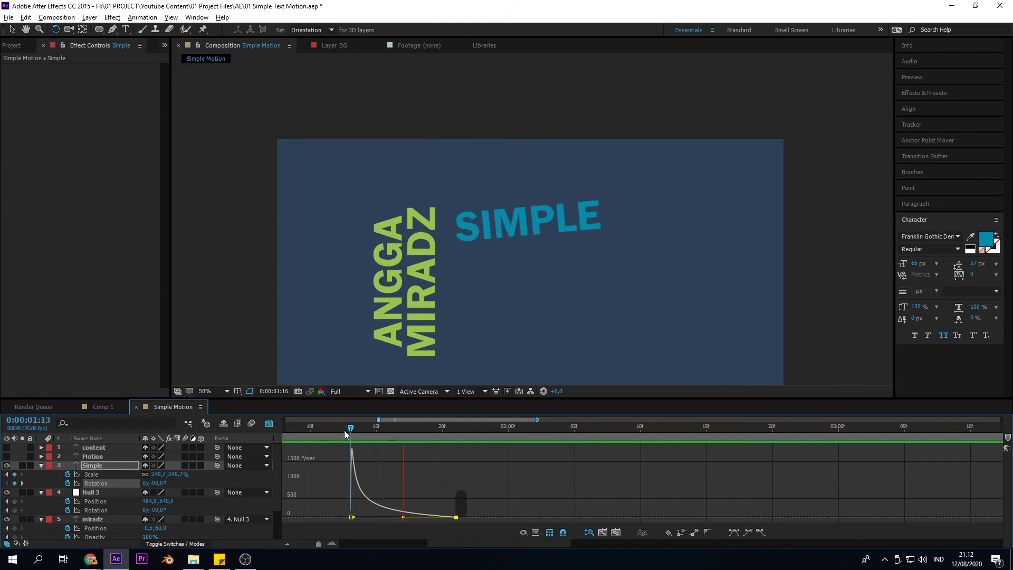
{"action": "left_click_drag", "start_coordinate": [344, 430], "coordinate": [451, 454]}
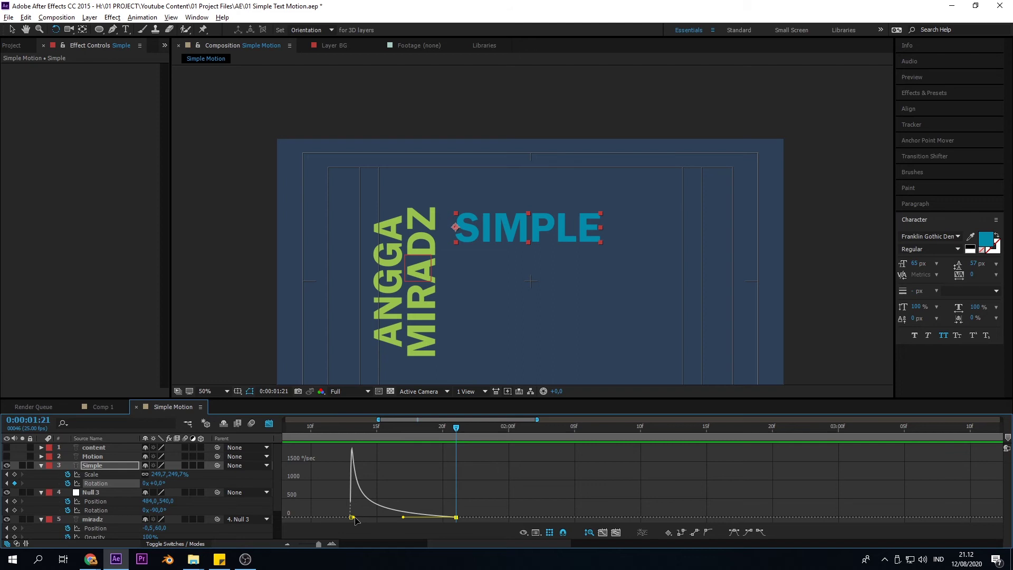
Lengthen the first rotation keyframe's ease influence so SIMPLE builds speed later, then preview
{"action": "left_click_drag", "start_coordinate": [355, 517], "coordinate": [454, 518]}
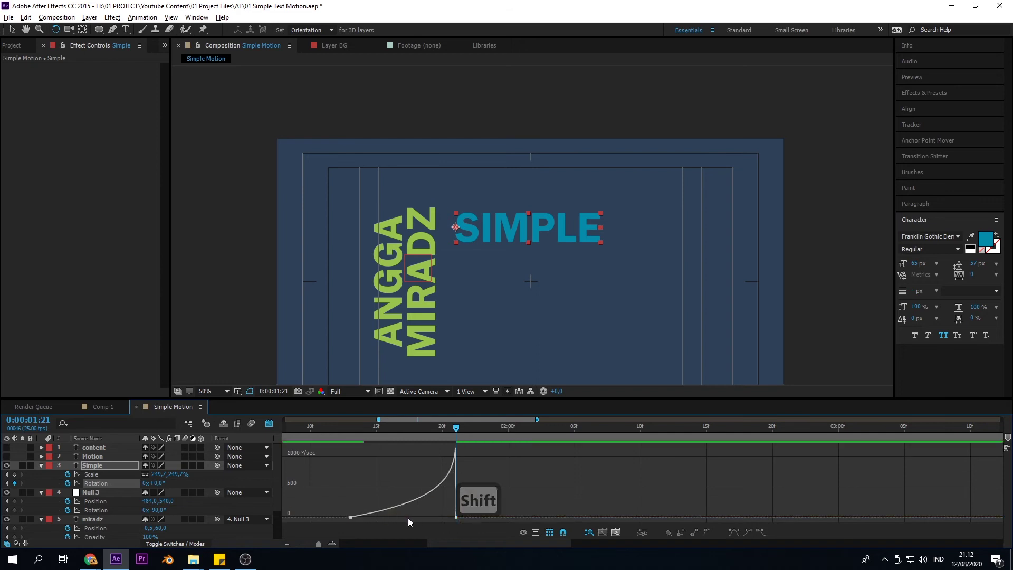
{"action": "left_click", "coordinate": [350, 517]}
{"action": "mouse_move", "coordinate": [390, 517]}
{"action": "left_mouse_down"}
{"action": "mouse_move", "coordinate": [420, 518]}
{"action": "mouse_move", "coordinate": [403, 517]}
{"action": "left_mouse_up"}
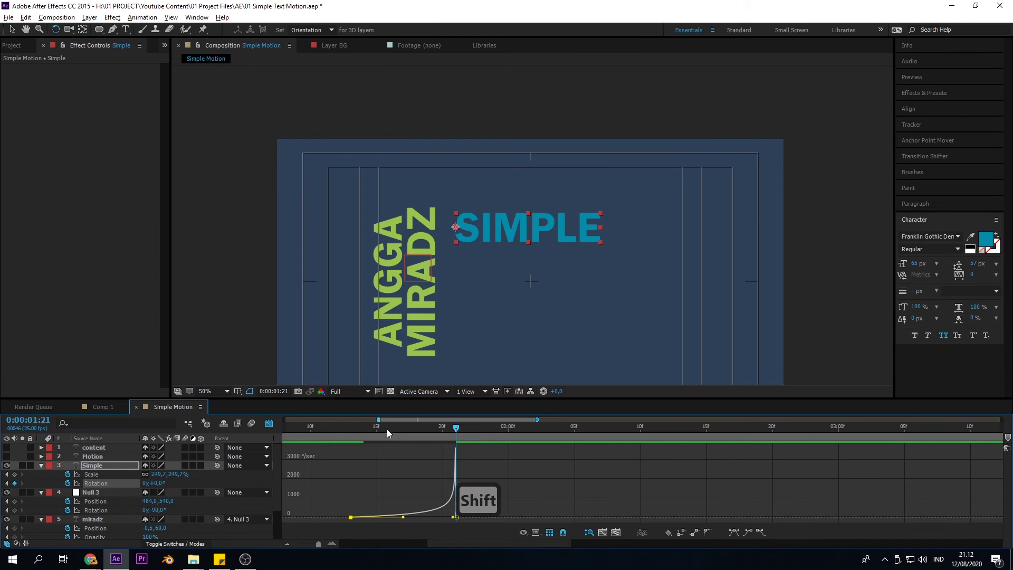
{"action": "left_click", "coordinate": [323, 428]}
{"action": "key", "text": "space"}
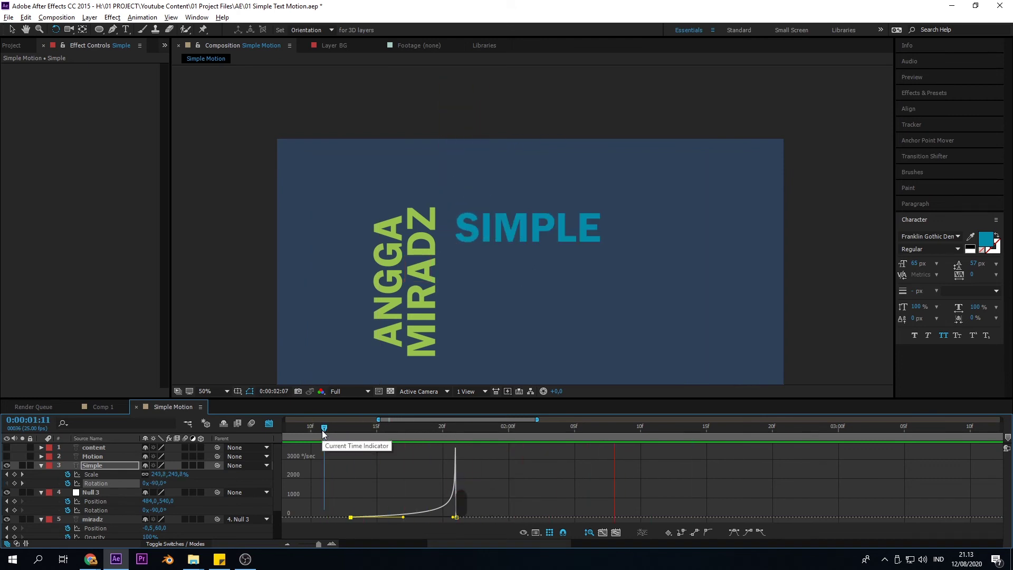
At 2:01, tilt SIMPLE to about -11.7° to add an overshoot rotation keyframe
{"action": "left_click_drag", "start_coordinate": [348, 429], "coordinate": [390, 478]}
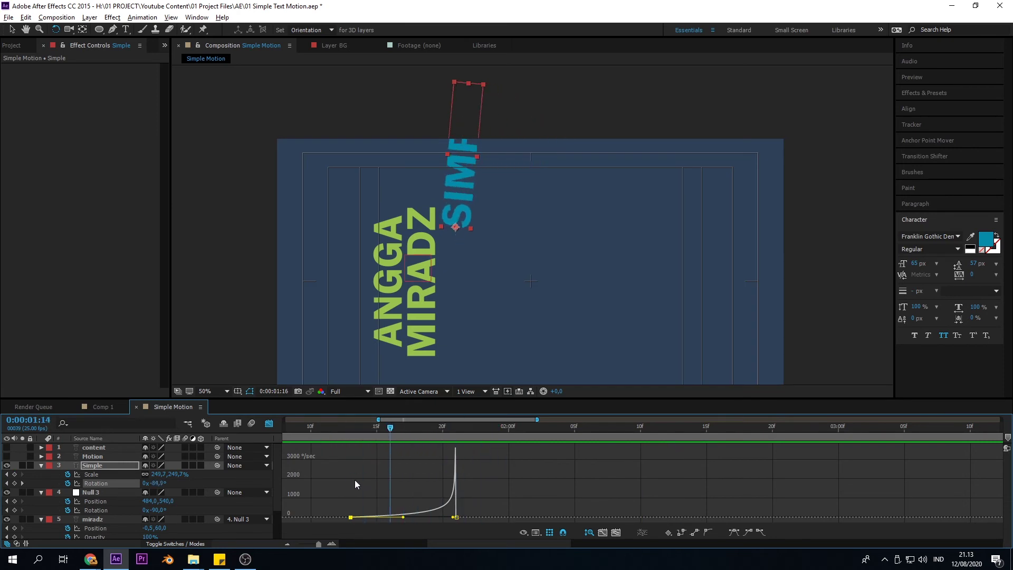
{"action": "key", "text": "space"}
{"action": "key", "text": "space"}
{"action": "left_click_drag", "start_coordinate": [453, 434], "coordinate": [523, 469]}
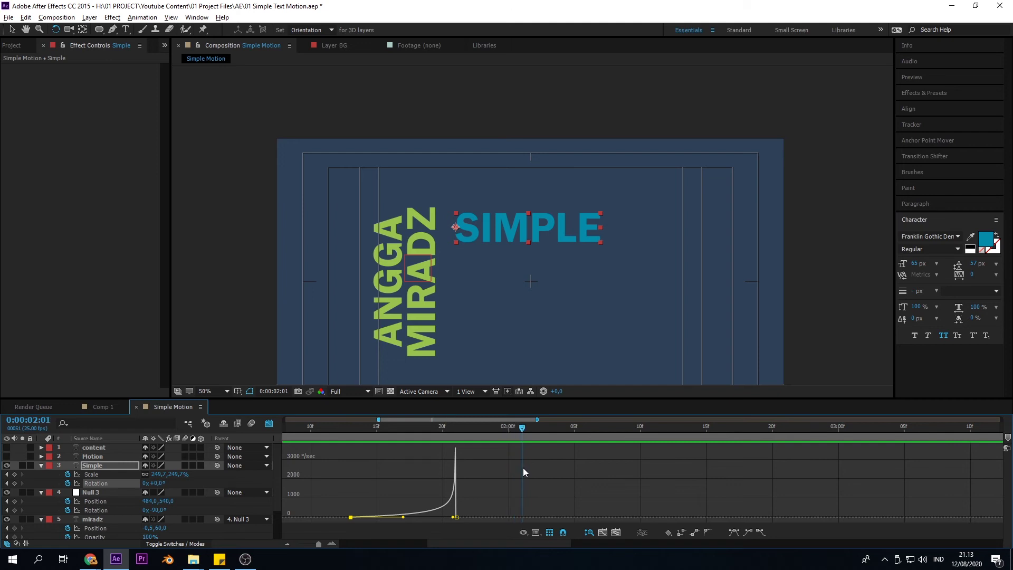
{"action": "left_click_drag", "start_coordinate": [472, 440], "coordinate": [521, 457]}
{"action": "left_click_drag", "start_coordinate": [599, 243], "coordinate": [597, 213]}
{"action": "left_click_drag", "start_coordinate": [529, 428], "coordinate": [566, 431]}
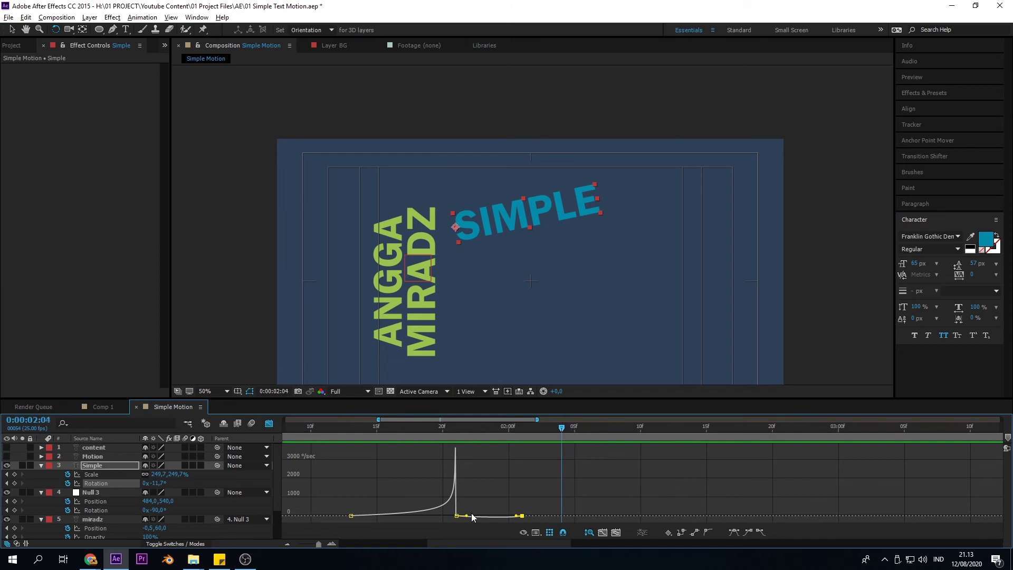
{"action": "key", "text": "shift+F3"}
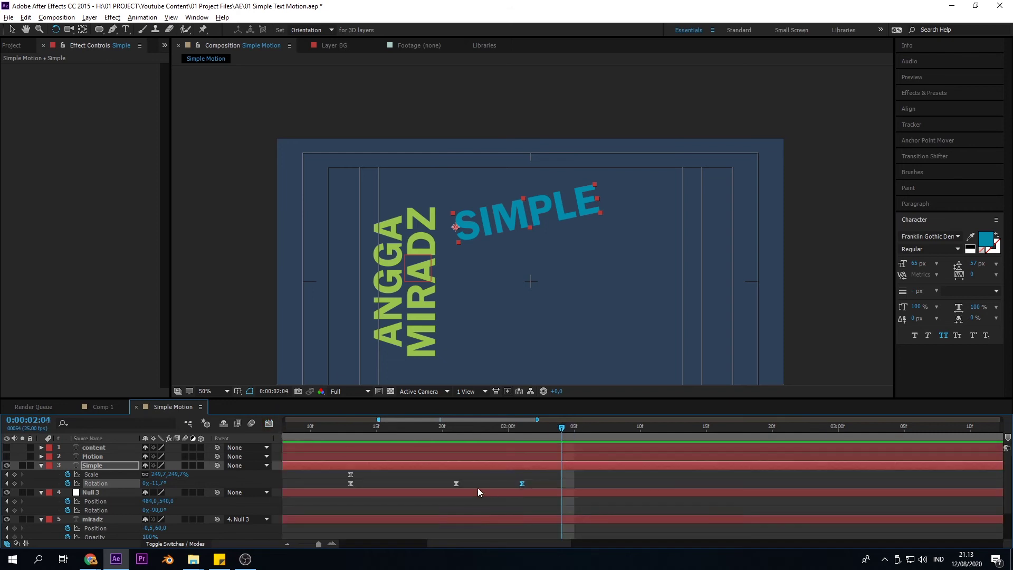
Copy a 0° Rotation keyframe and paste it to level SIMPLE after the overshoot
{"action": "left_click", "coordinate": [459, 485]}
{"action": "left_click", "coordinate": [455, 484]}
{"action": "key", "text": "ctrl+c"}
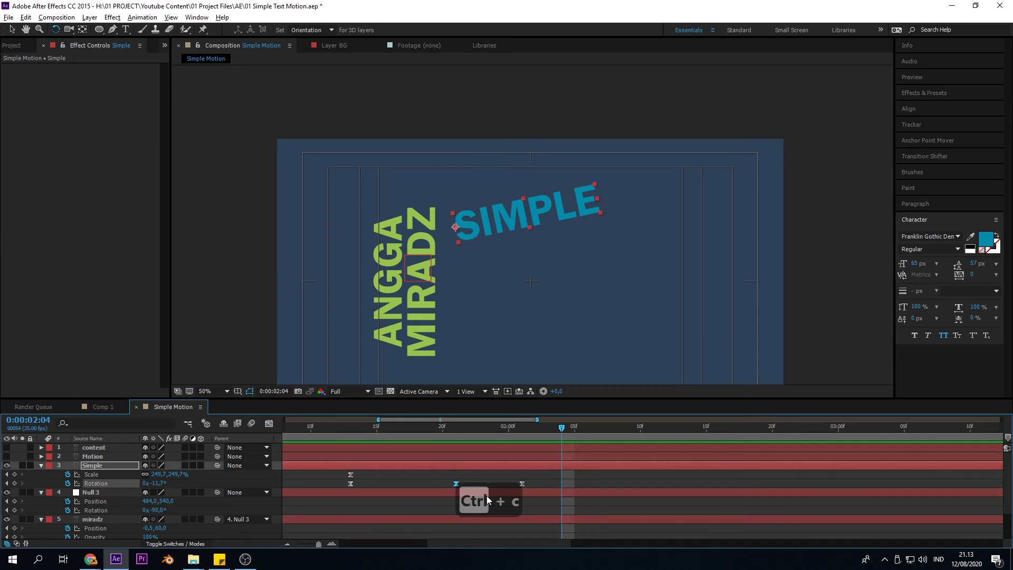
{"action": "left_click", "coordinate": [568, 479]}
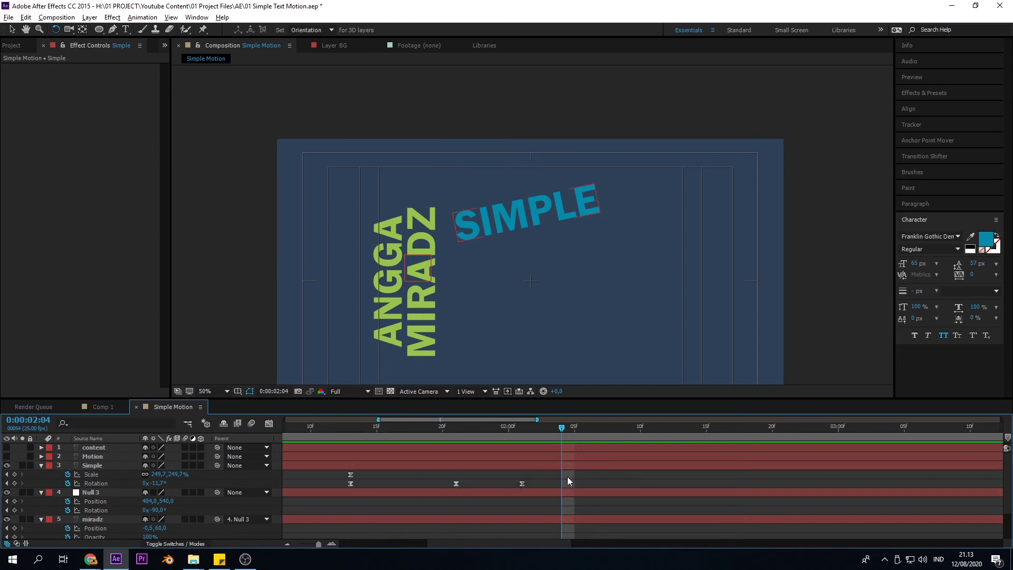
{"action": "left_click", "coordinate": [568, 466]}
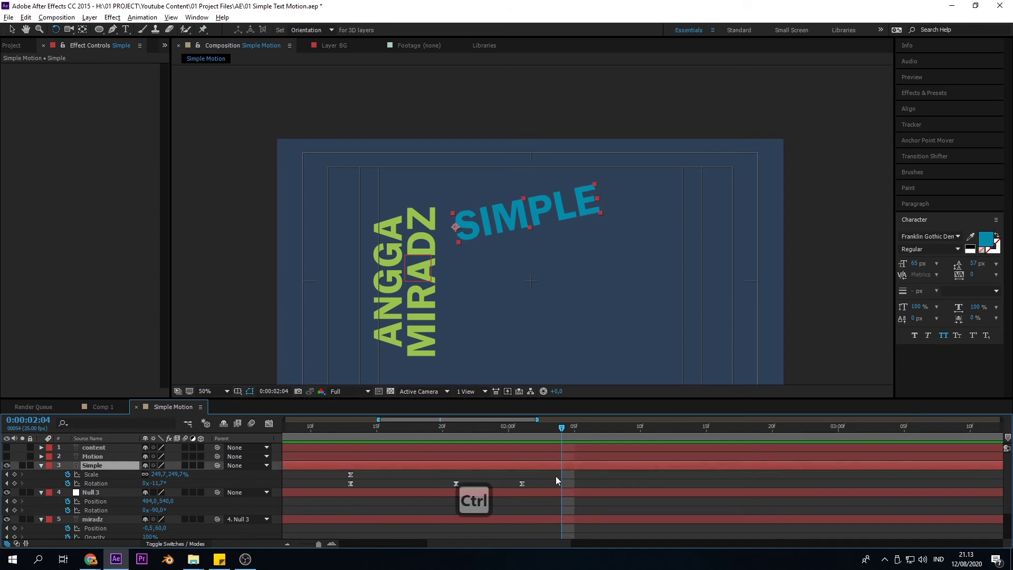
{"action": "key", "text": "ctrl+v"}
{"action": "left_click_drag", "start_coordinate": [553, 432], "coordinate": [591, 463]}
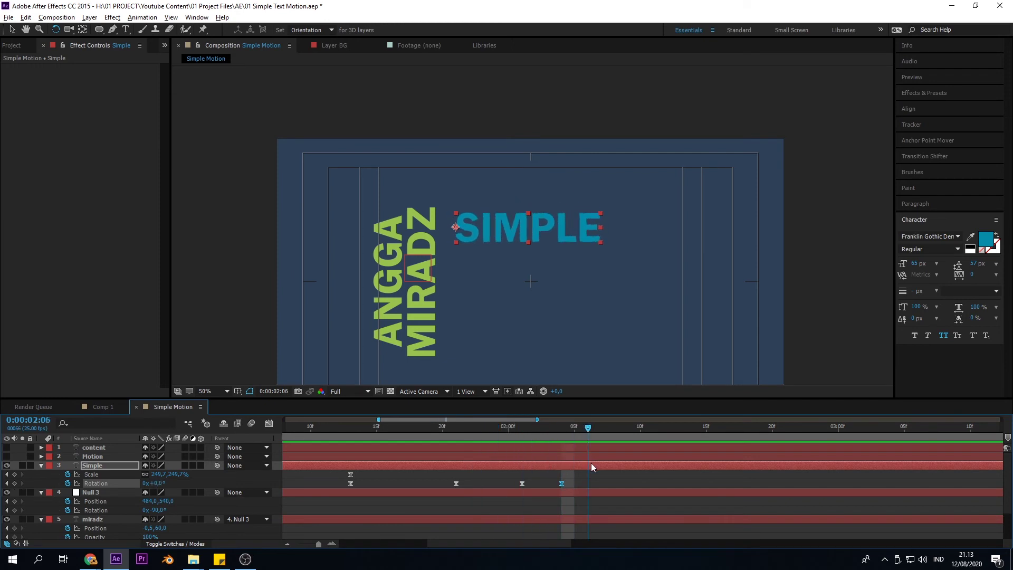
Tilt SIMPLE to -2.5° as a new keyframe, then paste another 0° keyframe two frames later
{"action": "left_click_drag", "start_coordinate": [599, 240], "coordinate": [600, 233]}
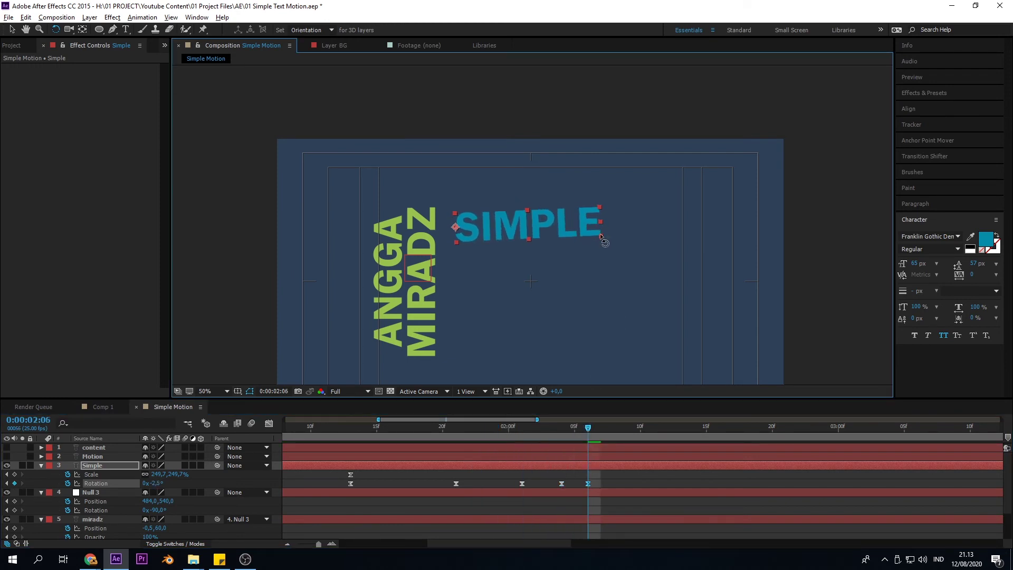
{"action": "left_click_drag", "start_coordinate": [595, 430], "coordinate": [615, 432]}
{"action": "key", "text": "ctrl"}
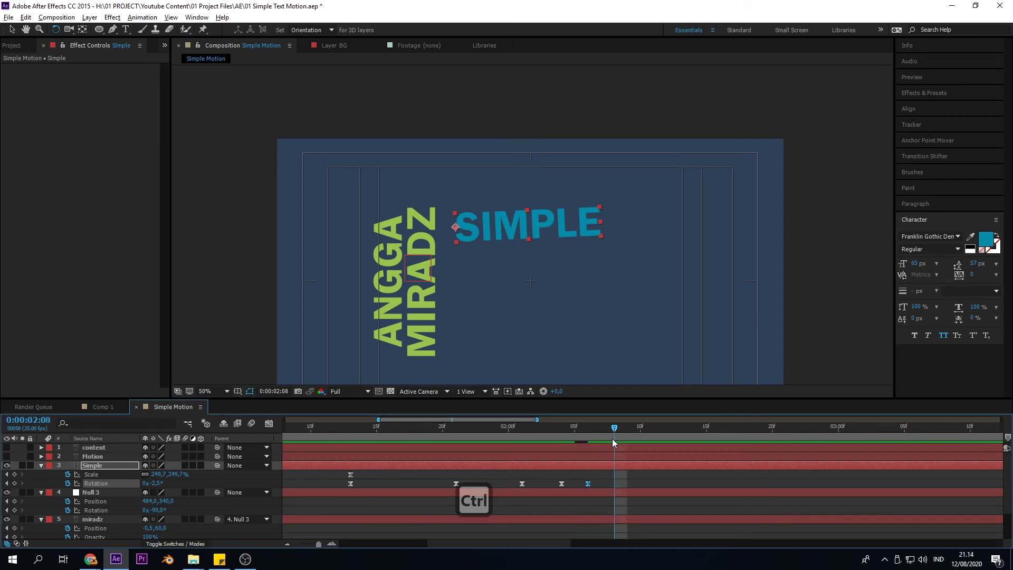
{"action": "key", "text": "ctrl+v"}
Preview the spin-in wobble, nudging SIMPLE's rotation slightly along the way
{"action": "left_click_drag", "start_coordinate": [520, 434], "coordinate": [315, 449]}
{"action": "key", "text": "space"}
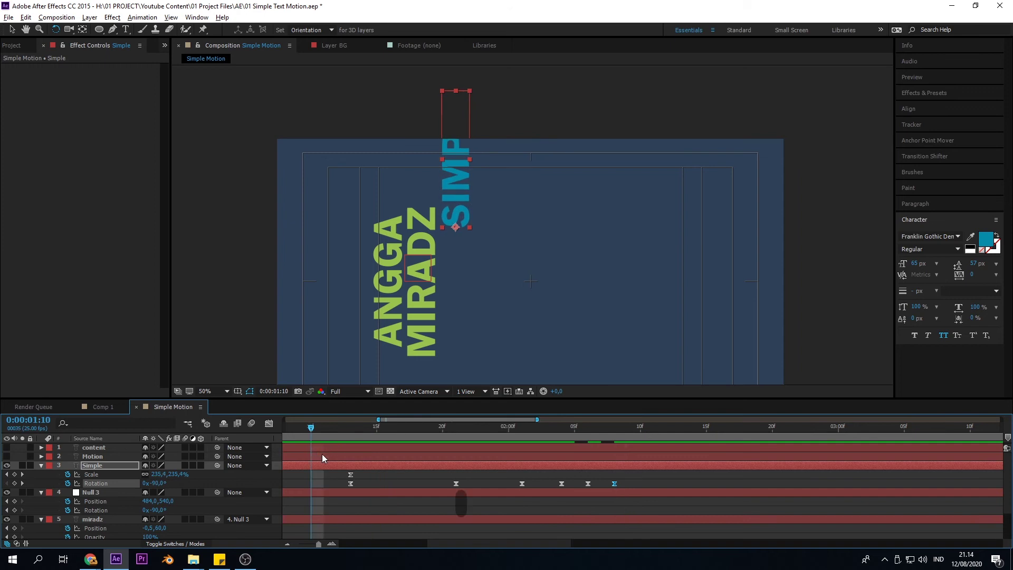
{"action": "left_click_drag", "start_coordinate": [473, 439], "coordinate": [586, 445]}
{"action": "key", "text": "space"}
{"action": "key", "text": "space"}
{"action": "left_click_drag", "start_coordinate": [603, 236], "coordinate": [602, 230]}
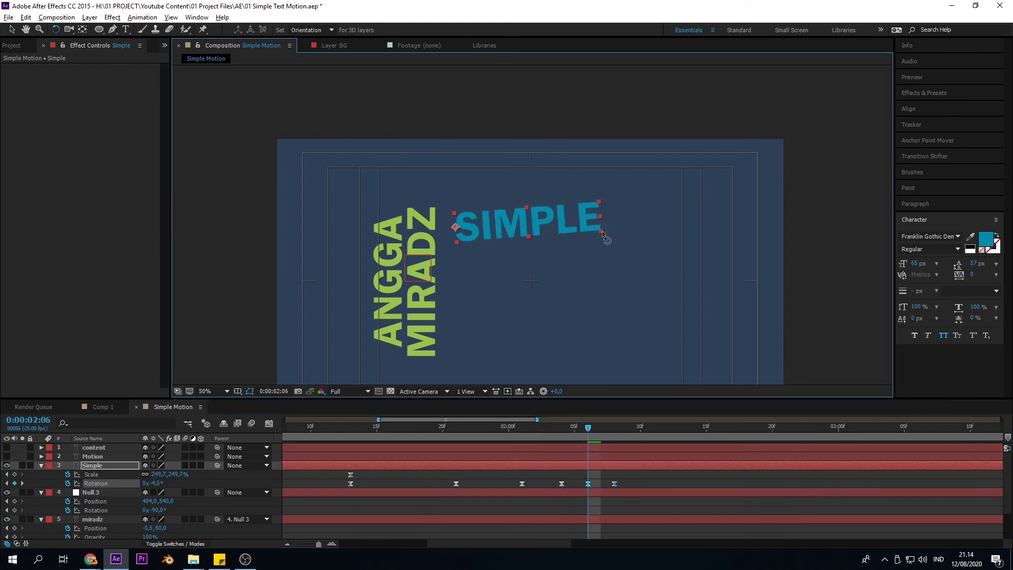
{"action": "left_click_drag", "start_coordinate": [577, 435], "coordinate": [343, 463]}
{"action": "key", "text": "space"}
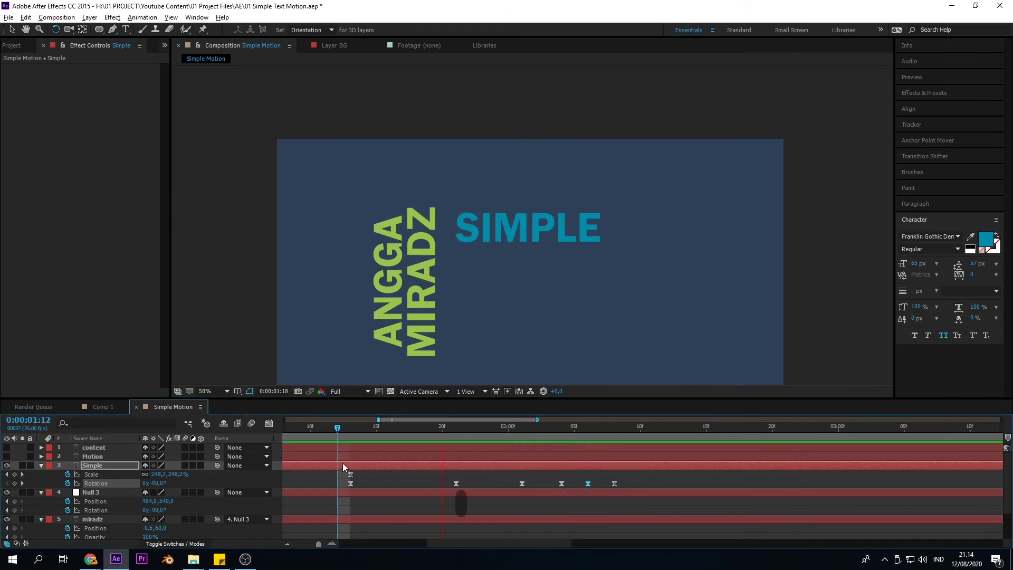
{"action": "key", "text": "space"}
{"action": "left_click_drag", "start_coordinate": [431, 430], "coordinate": [355, 441]}
{"action": "key", "text": "space"}
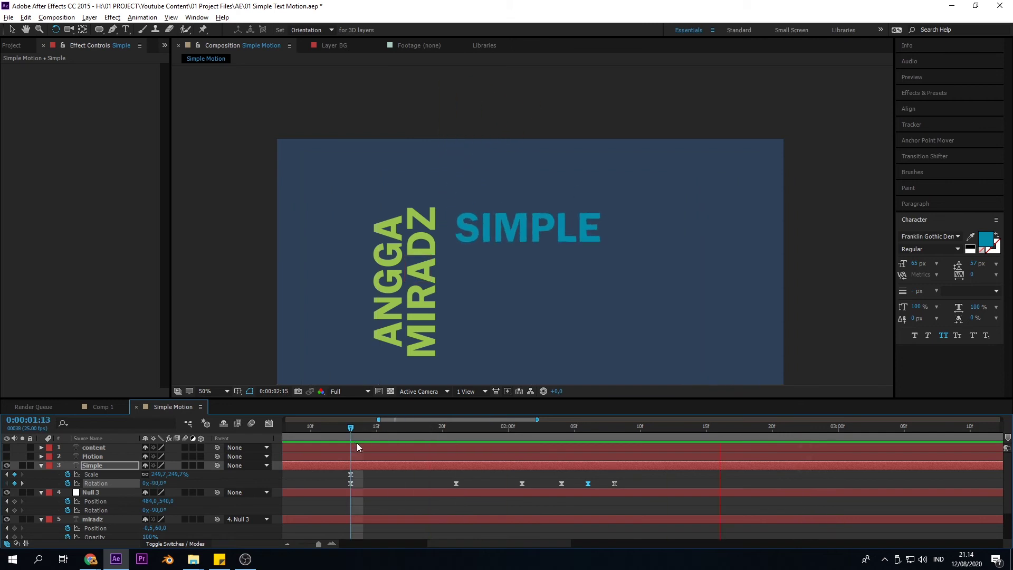
Shift the four wobble keyframes one frame earlier and show the rotation speed graph
{"action": "left_click_drag", "start_coordinate": [626, 475], "coordinate": [514, 488]}
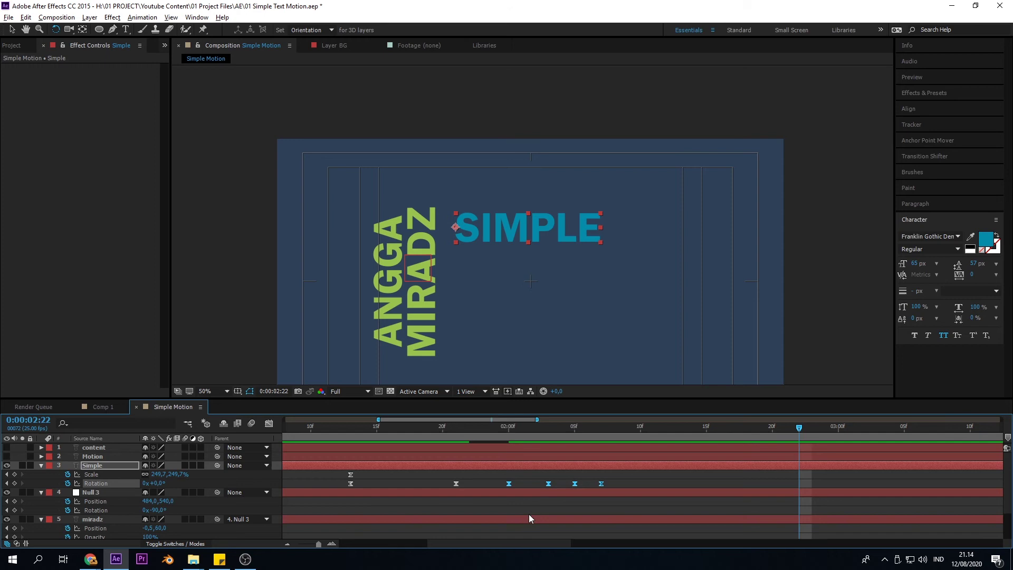
{"action": "left_click_drag", "start_coordinate": [627, 478], "coordinate": [493, 492]}
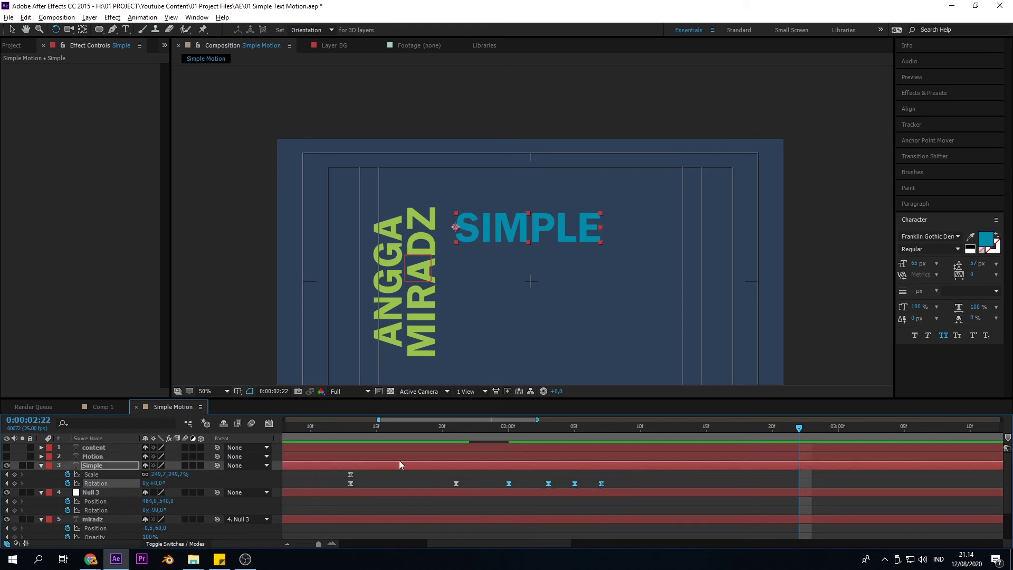
{"action": "left_click", "coordinate": [269, 423]}
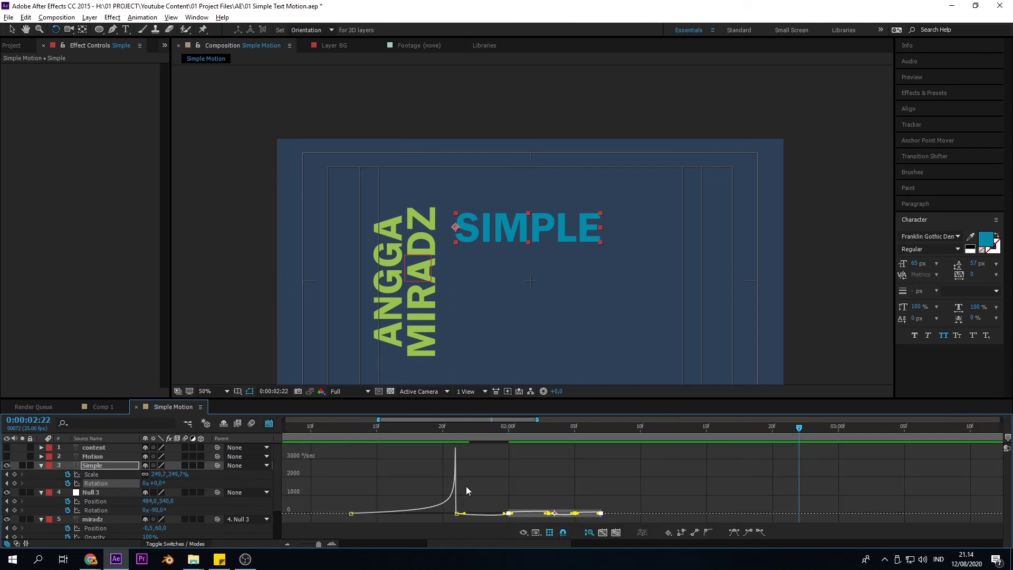
Stretch the 02:00 rotation keyframe's incoming influence and preview the eased spin
{"action": "scroll", "coordinate": [495, 503], "scroll_direction": "up", "scroll_amount": 2}
{"action": "left_click_drag", "start_coordinate": [416, 441], "coordinate": [489, 457]}
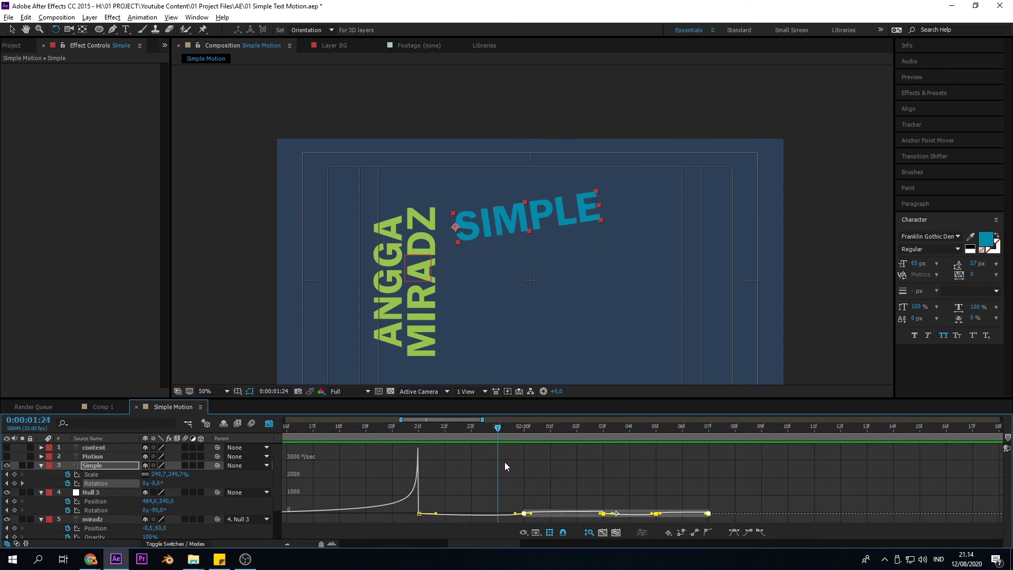
{"action": "key", "text": "Page_Down"}
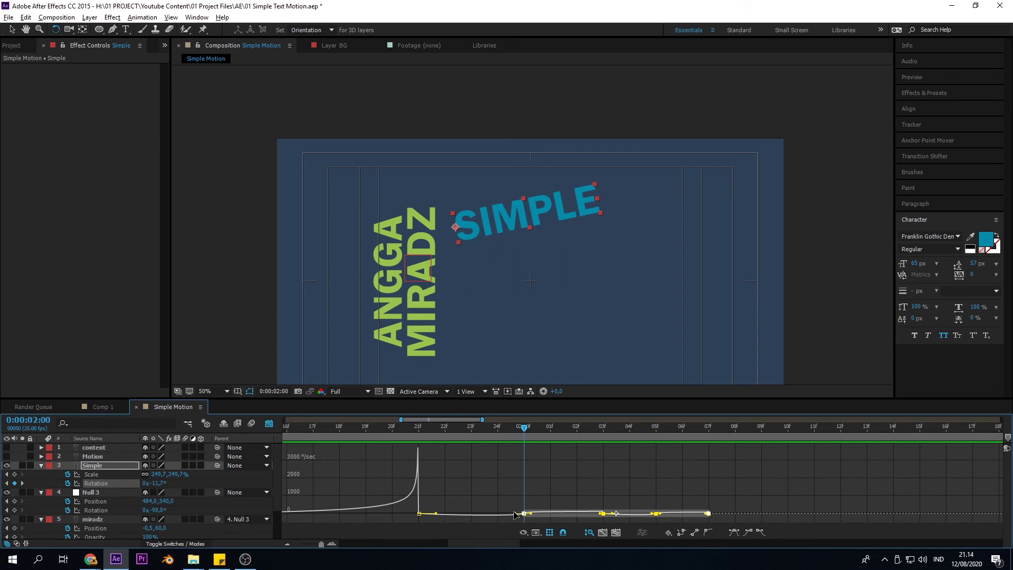
{"action": "left_click", "coordinate": [507, 494]}
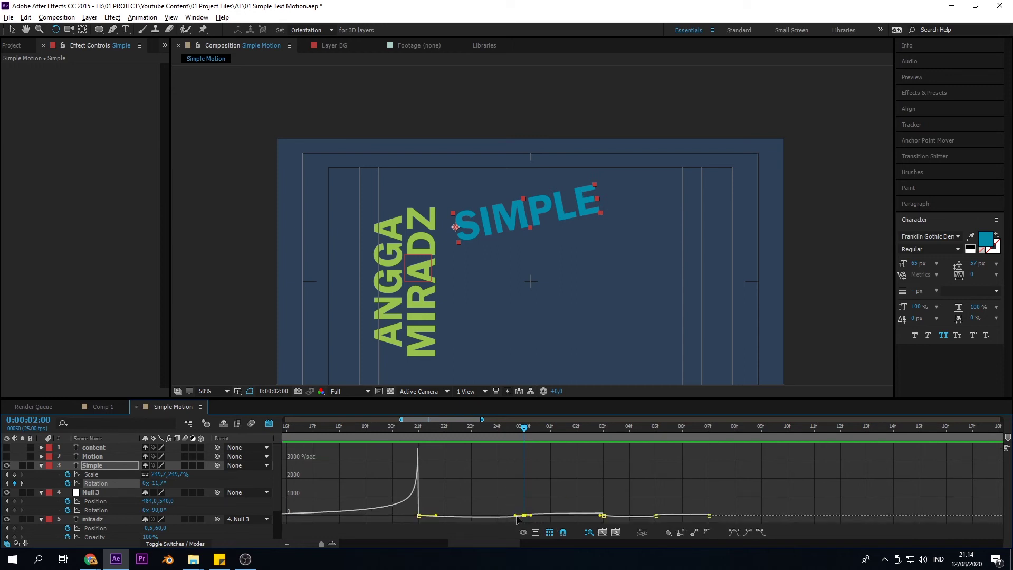
{"action": "left_click_drag", "start_coordinate": [515, 515], "coordinate": [466, 513]}
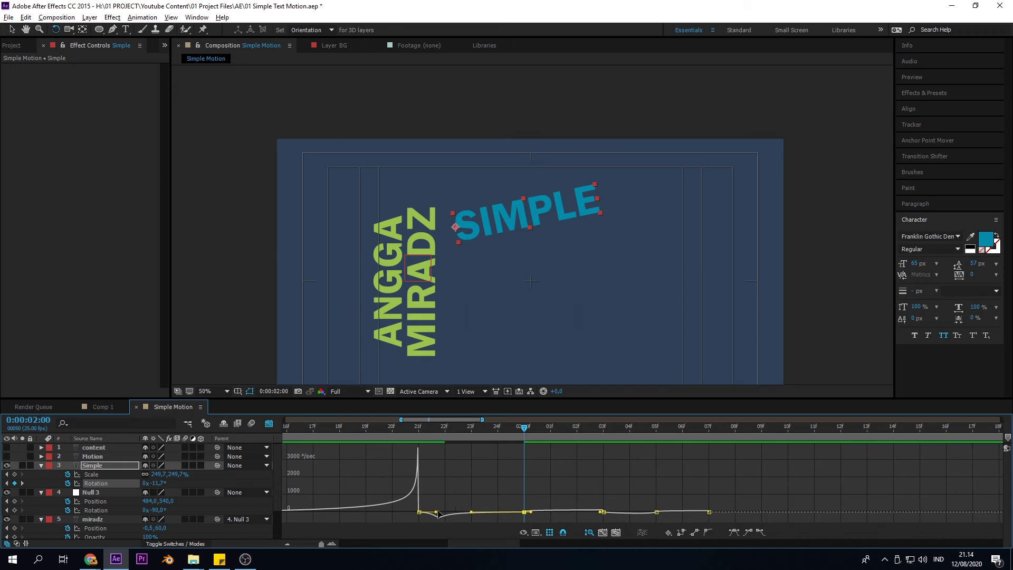
{"action": "left_click_drag", "start_coordinate": [437, 515], "coordinate": [418, 516]}
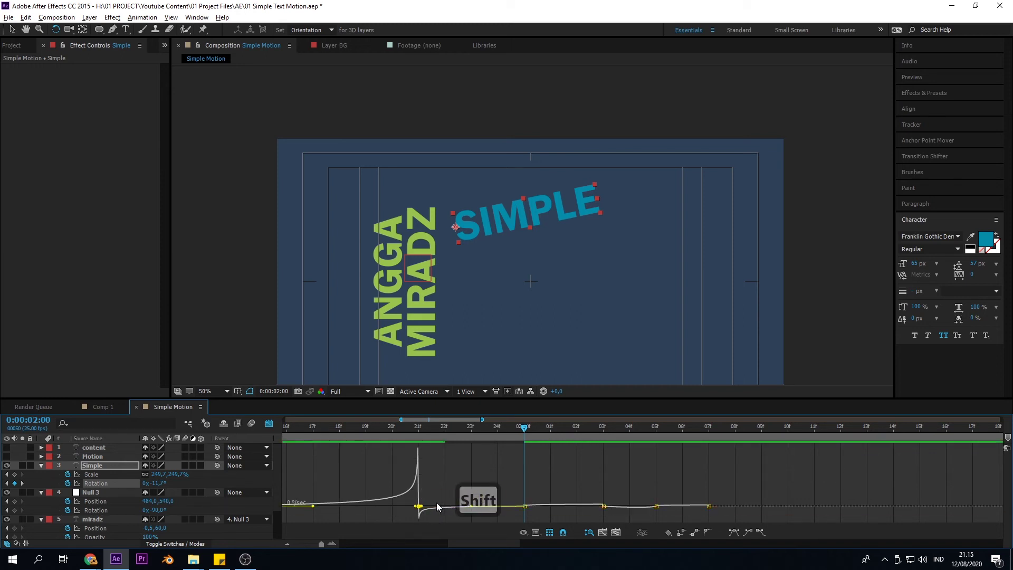
{"action": "left_click_drag", "start_coordinate": [401, 432], "coordinate": [336, 460]}
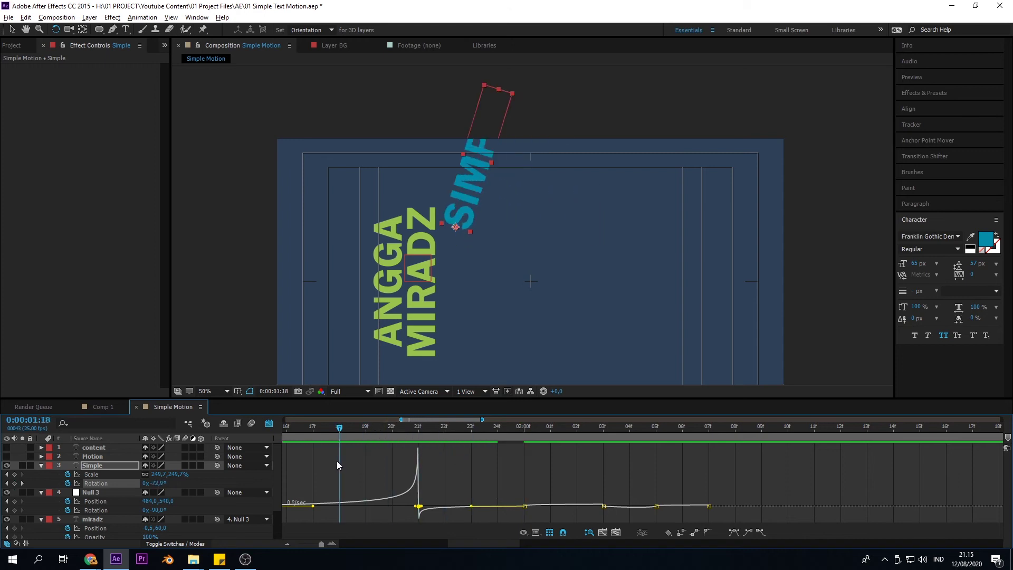
{"action": "key", "text": "space"}
{"action": "key", "text": "space"}
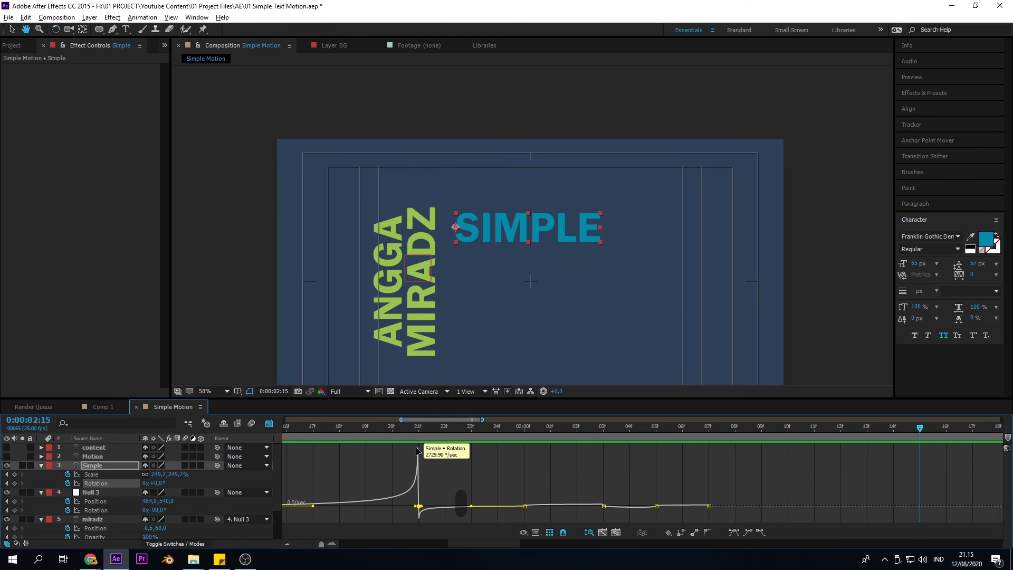
{"action": "left_click_drag", "start_coordinate": [419, 433], "coordinate": [584, 476]}
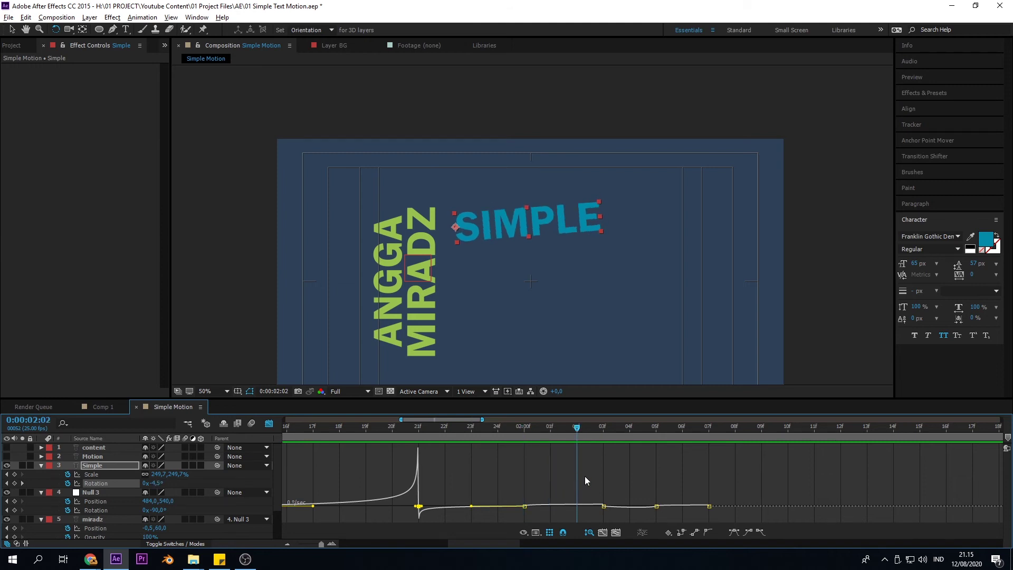
Lengthen the 02:00 keyframe's outgoing ease and preview the result
{"action": "left_click", "coordinate": [525, 507]}
{"action": "left_click_drag", "start_coordinate": [531, 507], "coordinate": [573, 508]}
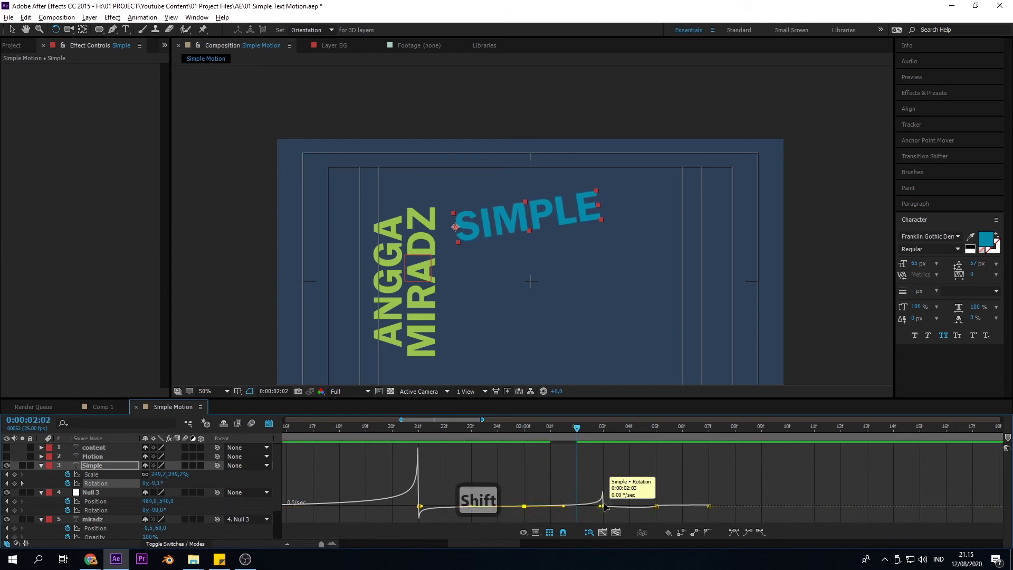
{"action": "left_click", "coordinate": [603, 506]}
{"action": "left_click", "coordinate": [550, 428]}
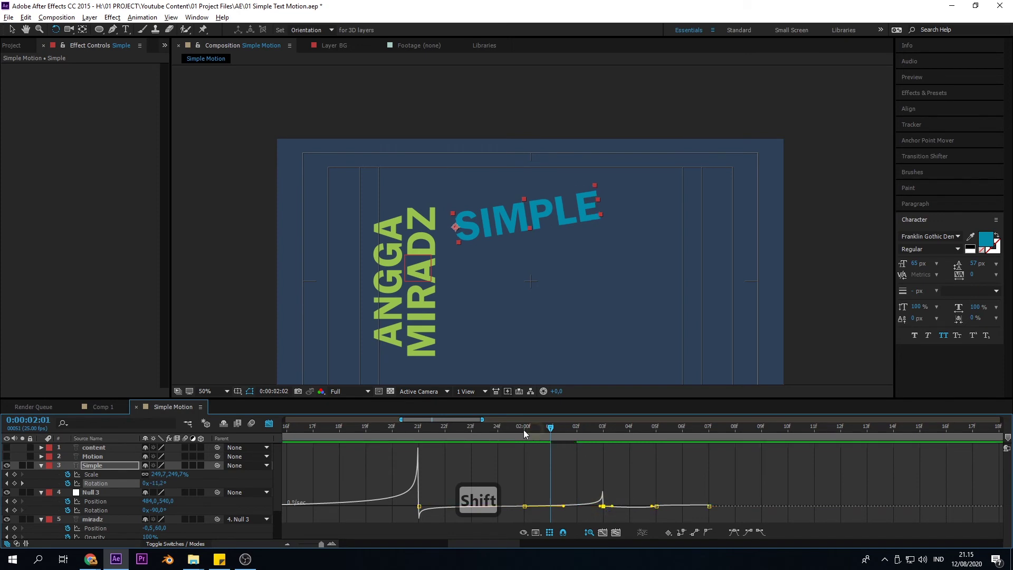
{"action": "key", "text": "space"}
{"action": "key", "text": "space"}
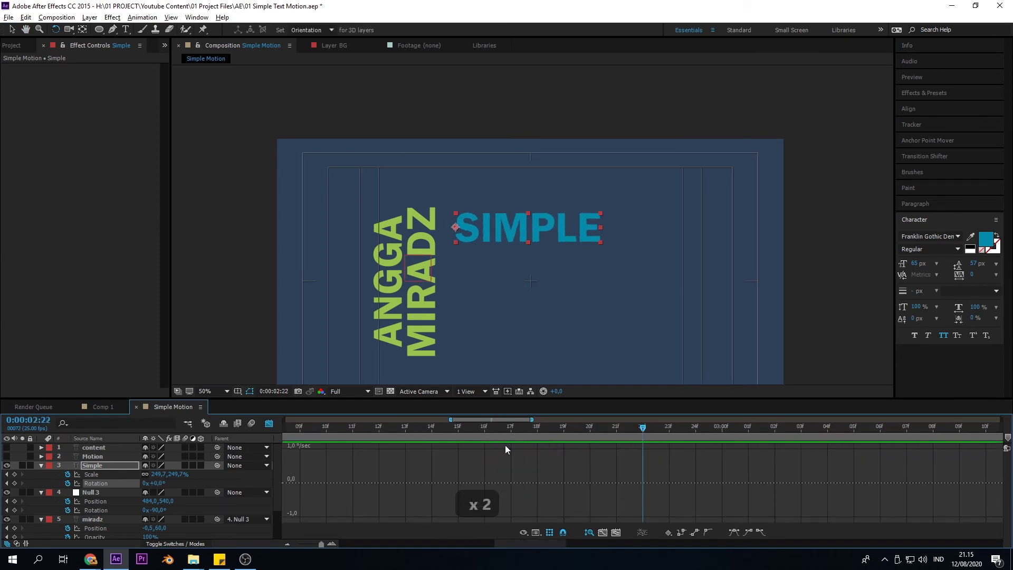
{"action": "left_click_drag", "start_coordinate": [452, 484], "coordinate": [688, 480]}
{"action": "left_click_drag", "start_coordinate": [553, 483], "coordinate": [637, 481]}
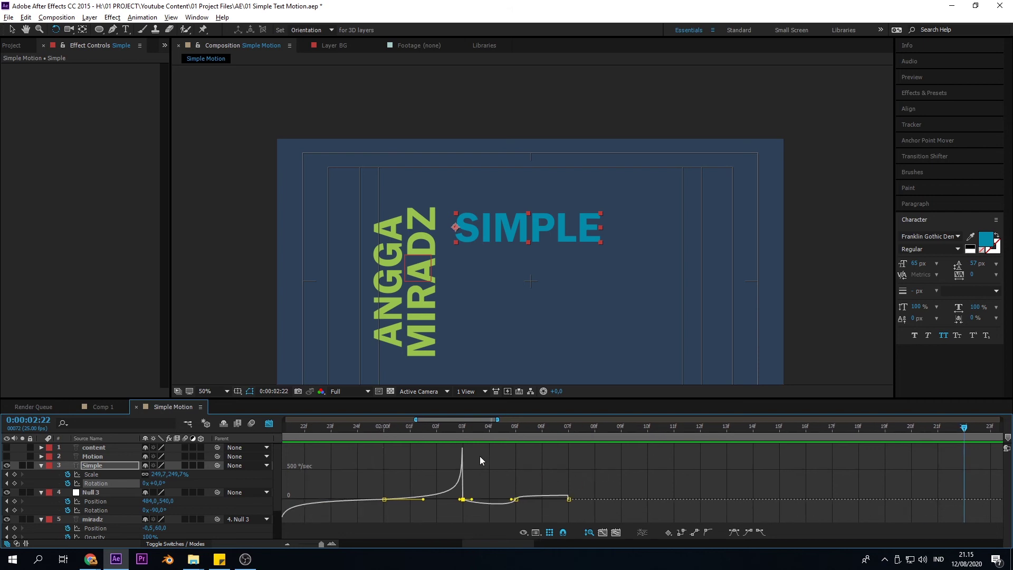
Ease the 03f keyframe's speed curve and preview the wobble settling
{"action": "left_click", "coordinate": [463, 436]}
{"action": "left_click_drag", "start_coordinate": [473, 432], "coordinate": [511, 432]}
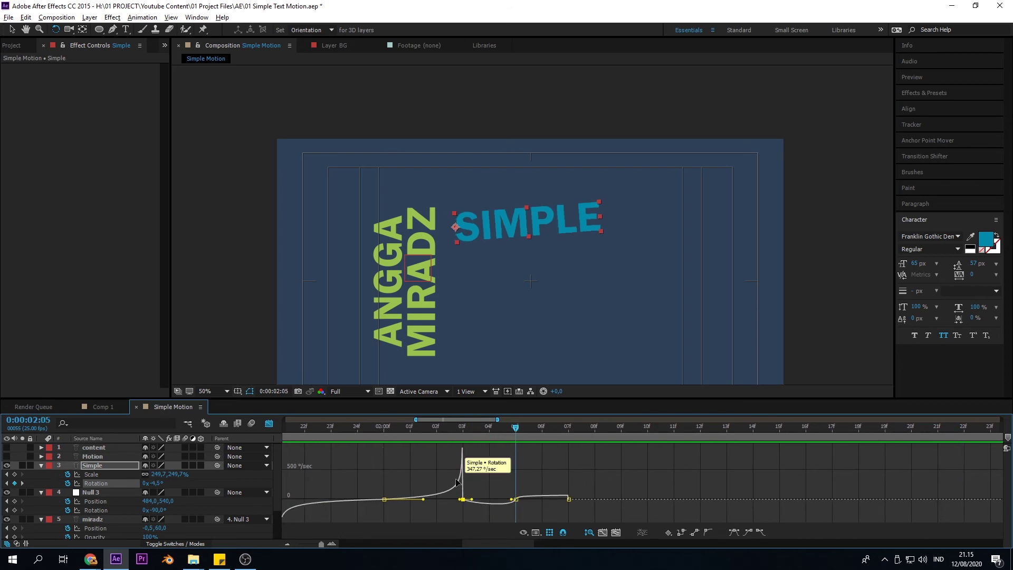
{"action": "mouse_move", "coordinate": [472, 499]}
{"action": "left_mouse_down"}
{"action": "mouse_move", "coordinate": [501, 502]}
{"action": "mouse_move", "coordinate": [482, 502]}
{"action": "left_mouse_up"}
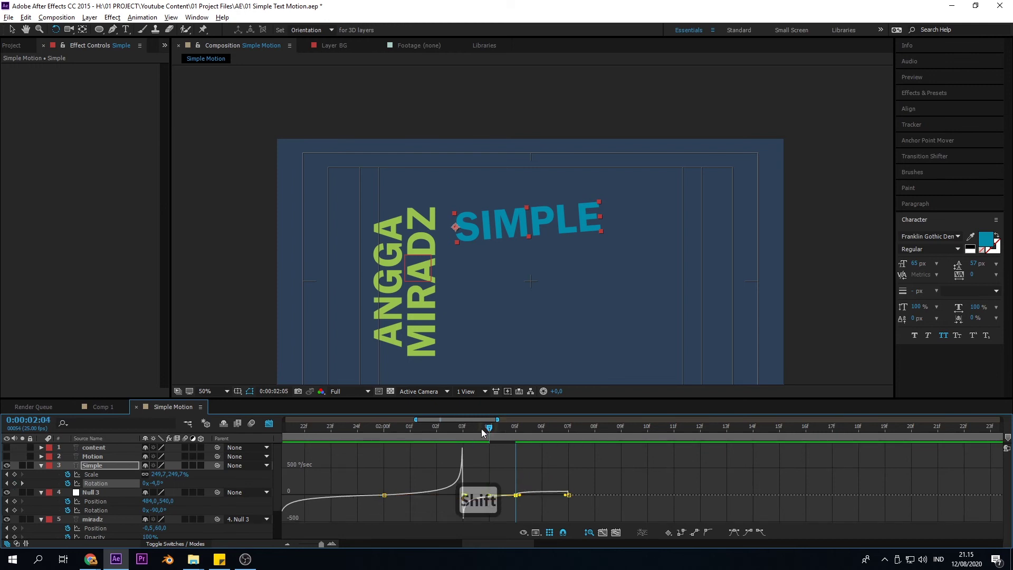
{"action": "left_click", "coordinate": [449, 435]}
{"action": "key", "text": "space"}
{"action": "key", "text": "space"}
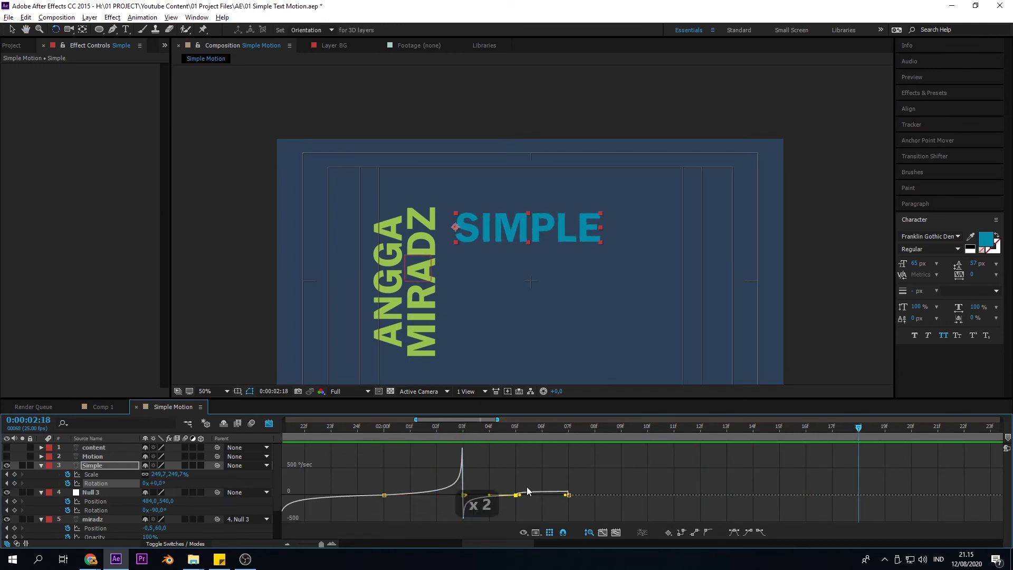
{"action": "mouse_move", "coordinate": [517, 437]}
{"action": "left_mouse_down"}
{"action": "mouse_move", "coordinate": [565, 442]}
{"action": "mouse_move", "coordinate": [518, 445]}
{"action": "left_mouse_up"}
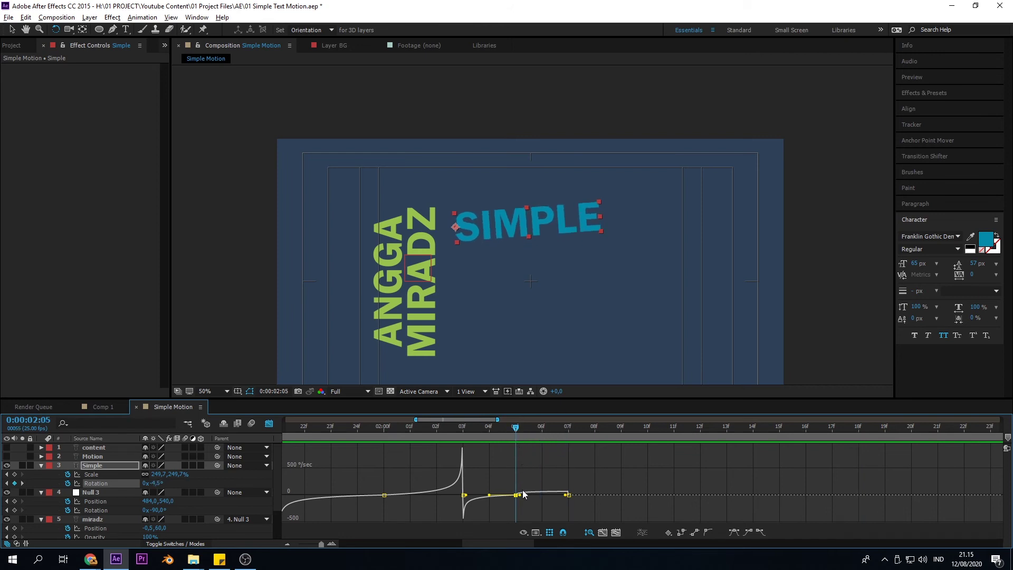
Ease out of the 05f and 07f keyframes, then switch back to the layer bar view
{"action": "left_click_drag", "start_coordinate": [520, 495], "coordinate": [567, 496]}
{"action": "left_click", "coordinate": [567, 495]}
{"action": "scroll", "coordinate": [439, 483], "scroll_direction": "down", "scroll_amount": 2, "text": "alt"}
{"action": "scroll", "coordinate": [428, 479], "scroll_direction": "left", "scroll_amount": 3}
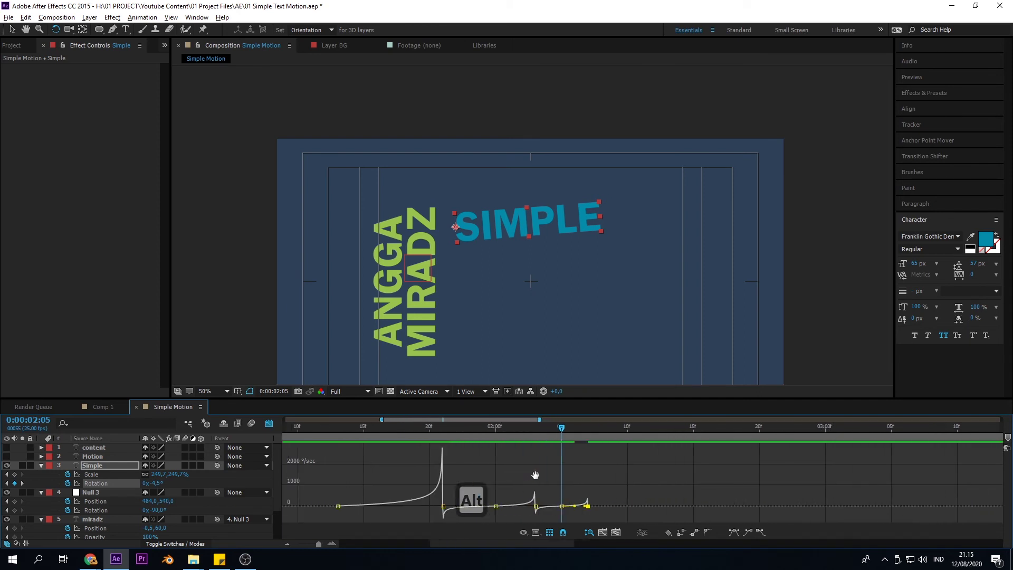
{"action": "left_click_drag", "start_coordinate": [443, 427], "coordinate": [325, 425]}
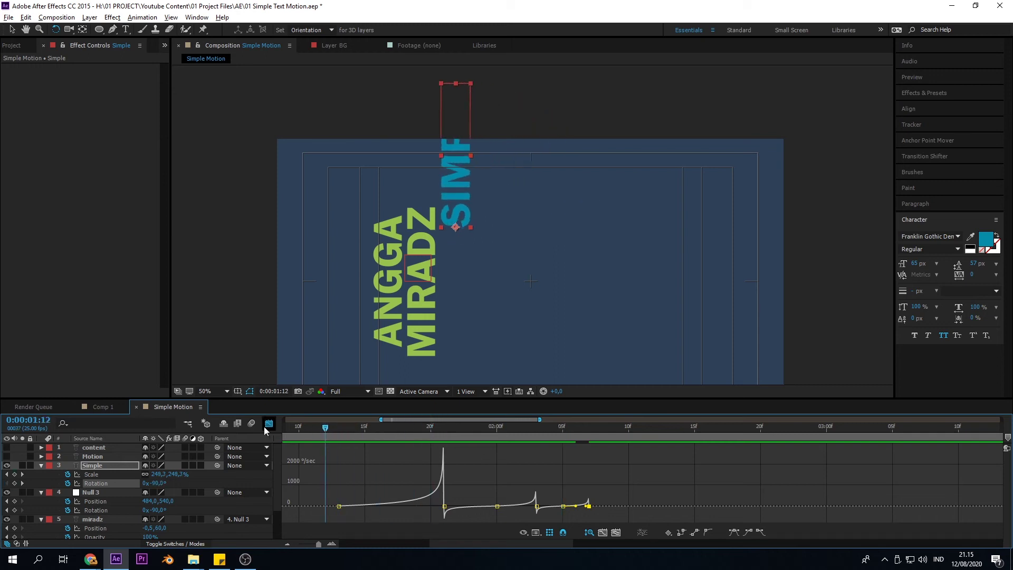
{"action": "left_click", "coordinate": [269, 423]}
Preview SIMPLE's finished scale-and-rotate entrance, then save the project
{"action": "key", "text": "space"}
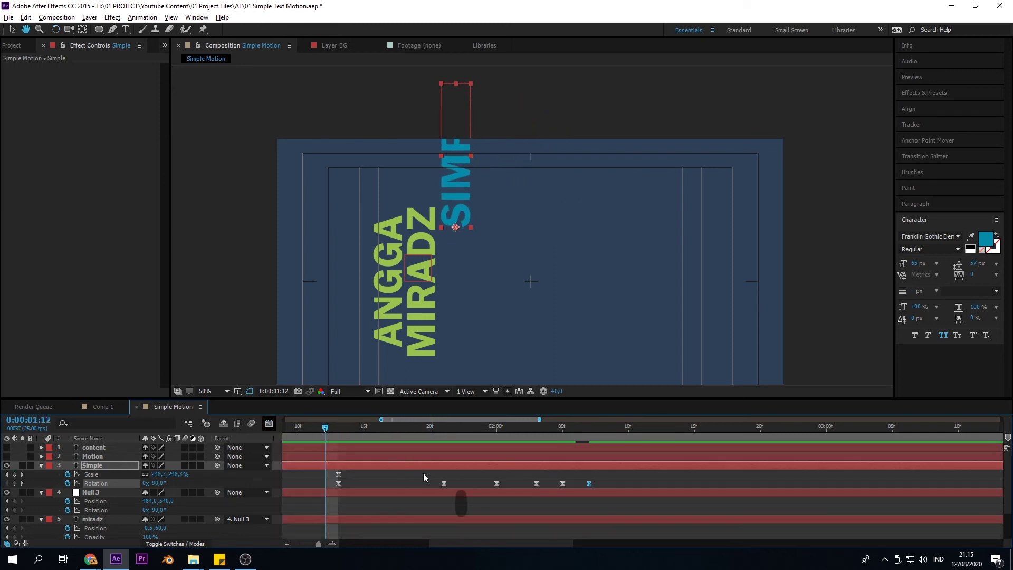
{"action": "scroll", "coordinate": [423, 472], "scroll_direction": "down", "scroll_amount": 5}
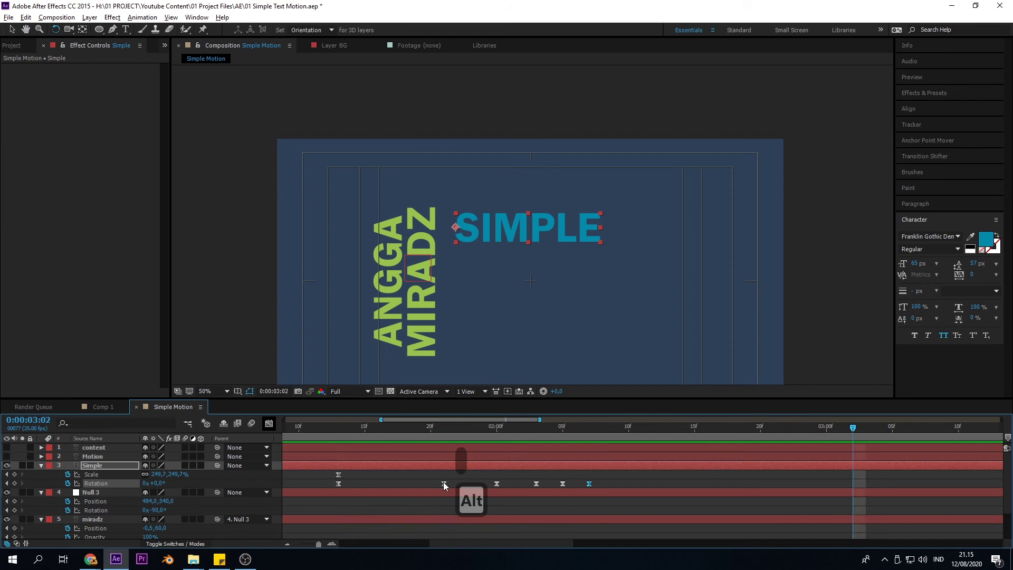
{"action": "left_click", "coordinate": [359, 426]}
{"action": "left_click", "coordinate": [341, 429]}
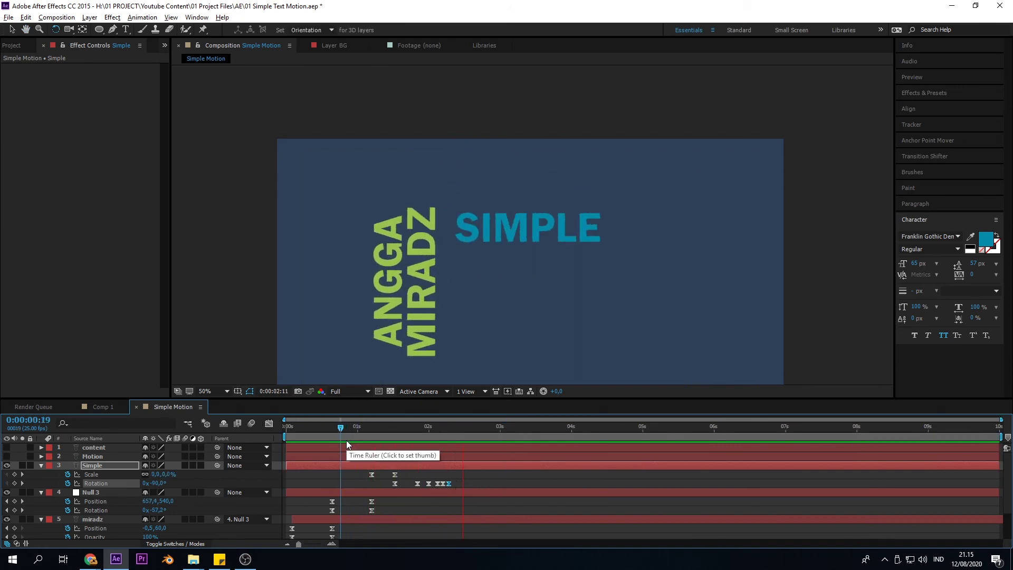
{"action": "key", "text": "space"}
{"action": "left_click_drag", "start_coordinate": [361, 429], "coordinate": [337, 454]}
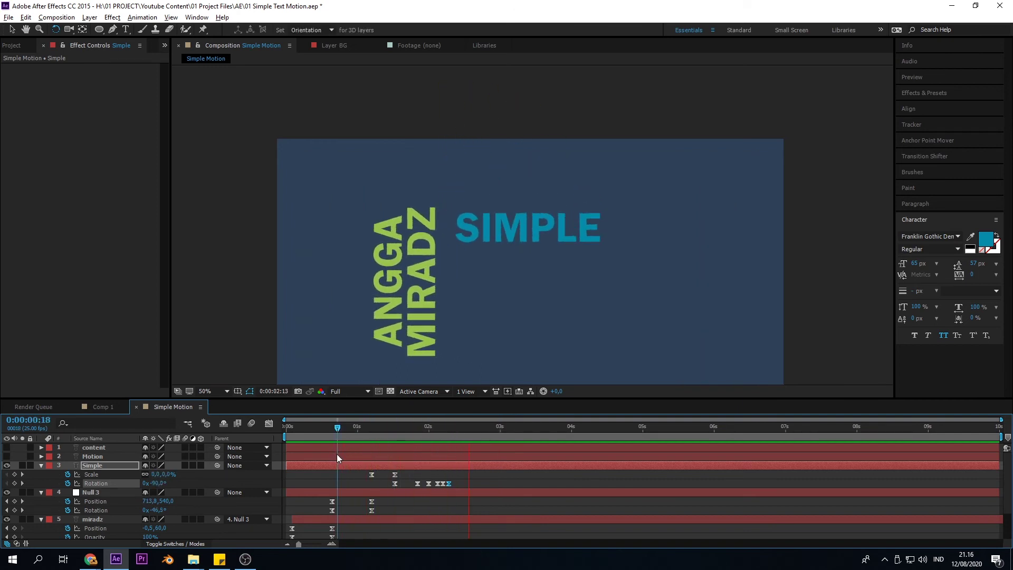
{"action": "key", "text": "space"}
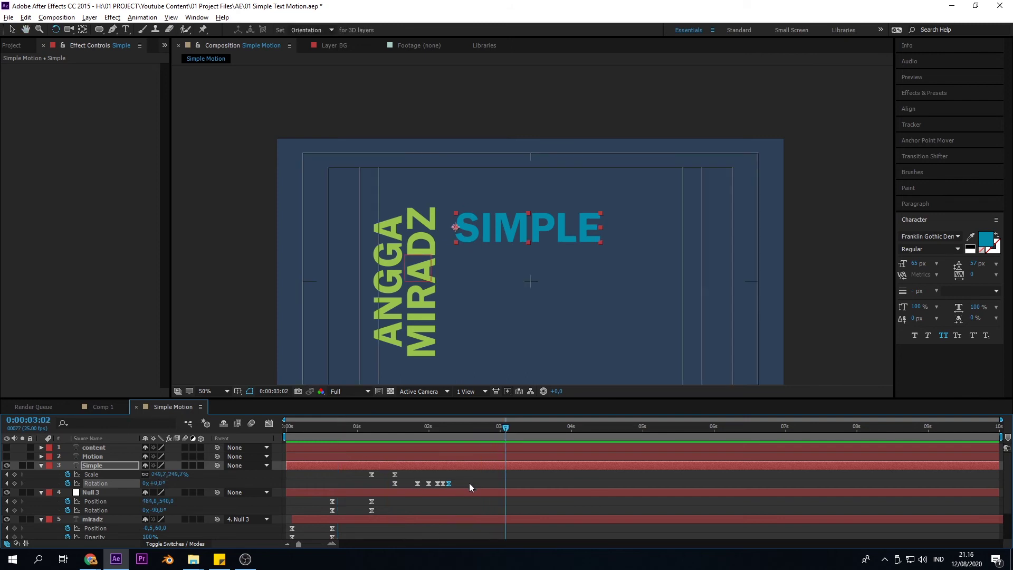
{"action": "key", "text": "ctrl+s"}
Scrub until SIMPLE has fully appeared and marquee-select its Scale and Rotation keyframes
{"action": "left_click", "coordinate": [368, 428]}
{"action": "left_click_drag", "start_coordinate": [369, 429], "coordinate": [371, 471]}
{"action": "key", "text": "space"}
{"action": "key", "text": "space"}
{"action": "left_click_drag", "start_coordinate": [466, 478], "coordinate": [370, 482]}
Switch selection among the Motion, content and Simple layers, ending on Motion
{"action": "left_click", "coordinate": [428, 454]}
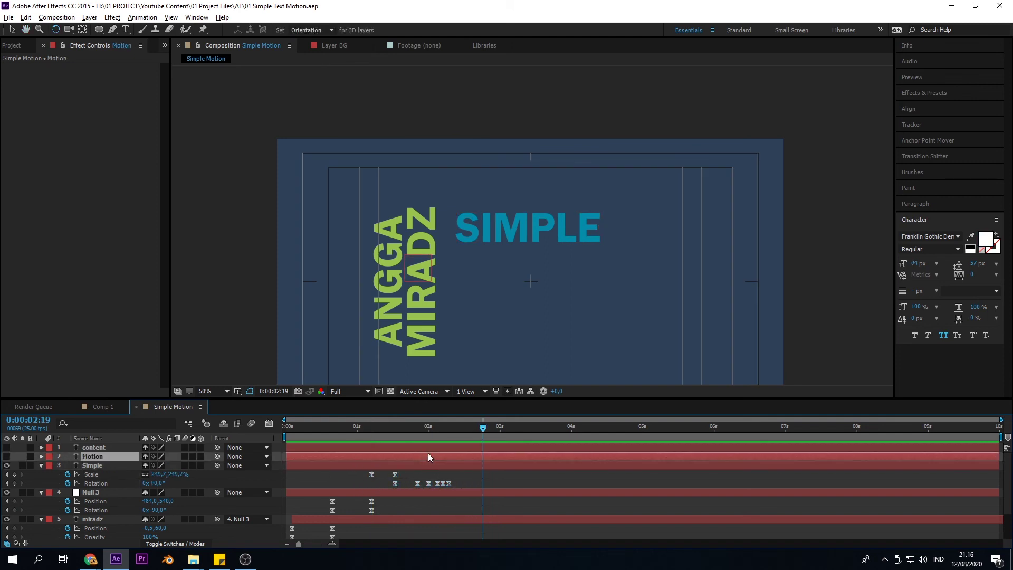
{"action": "left_click", "coordinate": [427, 448]}
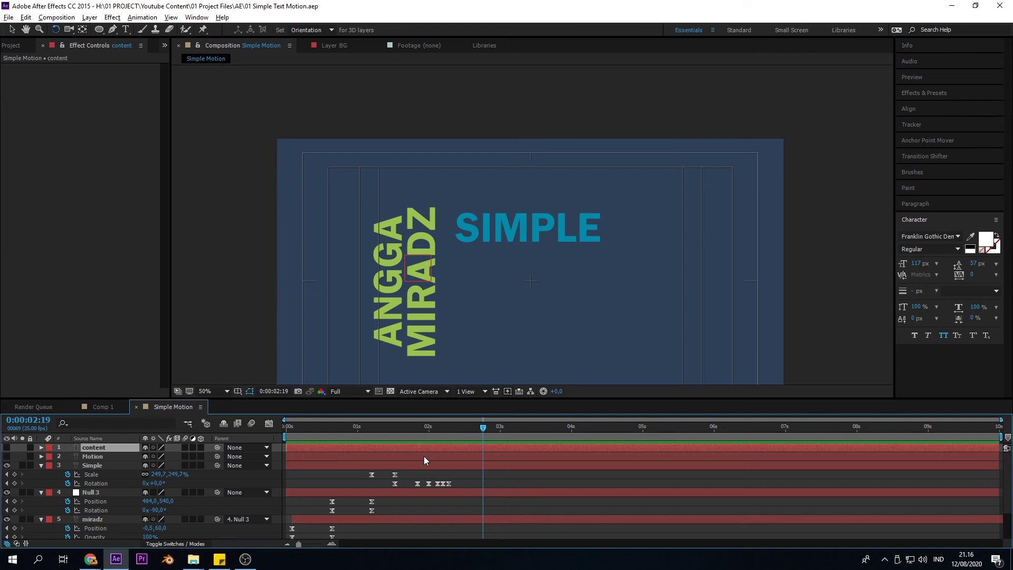
{"action": "left_click", "coordinate": [376, 463]}
{"action": "left_click", "coordinate": [378, 455]}
{"action": "left_click", "coordinate": [378, 448]}
{"action": "left_click", "coordinate": [378, 456]}
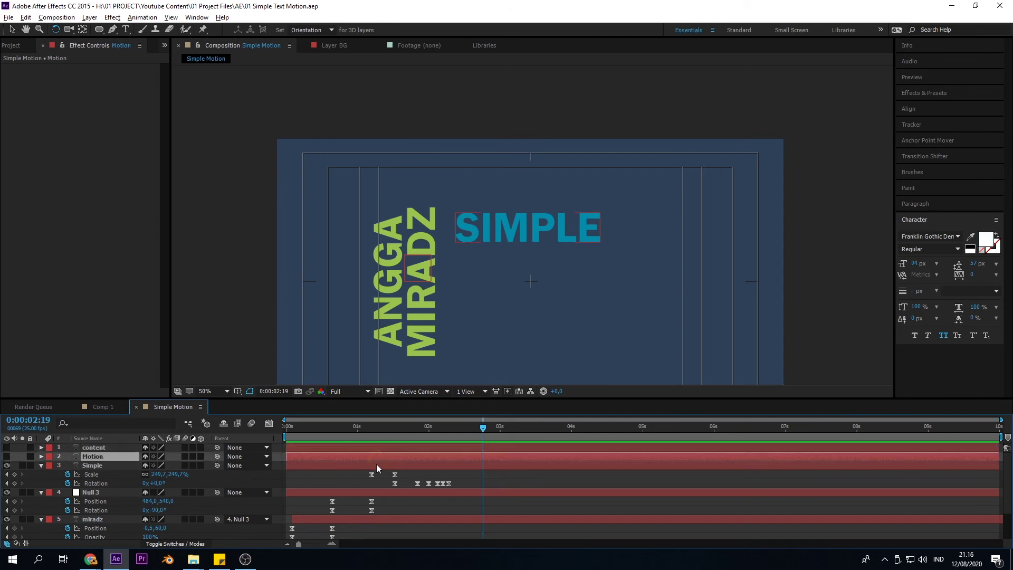
{"action": "left_click", "coordinate": [377, 465]}
{"action": "left_click_drag", "start_coordinate": [370, 425], "coordinate": [467, 457]}
{"action": "left_click", "coordinate": [95, 457]}
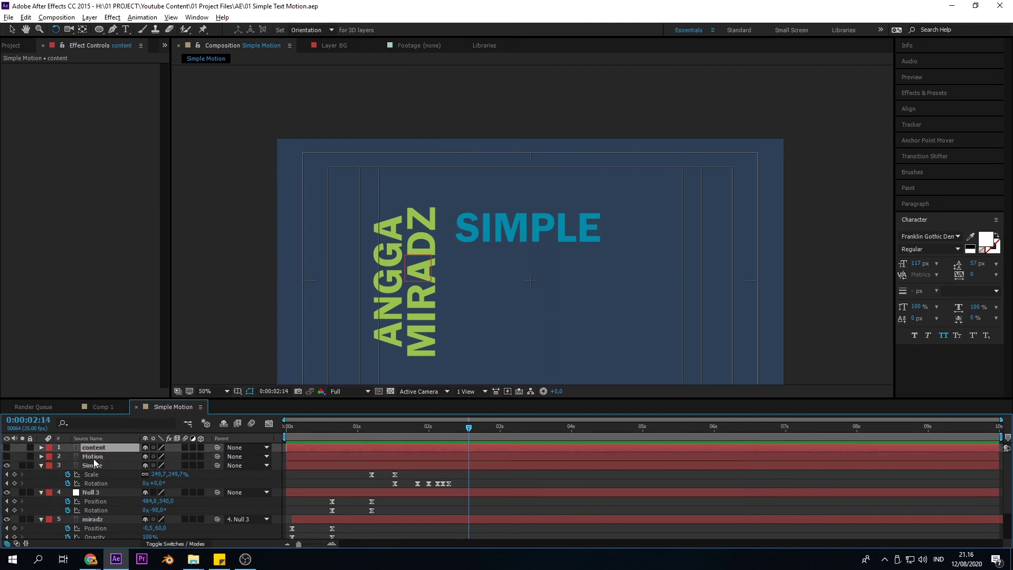
{"action": "left_click", "coordinate": [92, 449]}
{"action": "left_click", "coordinate": [93, 457]}
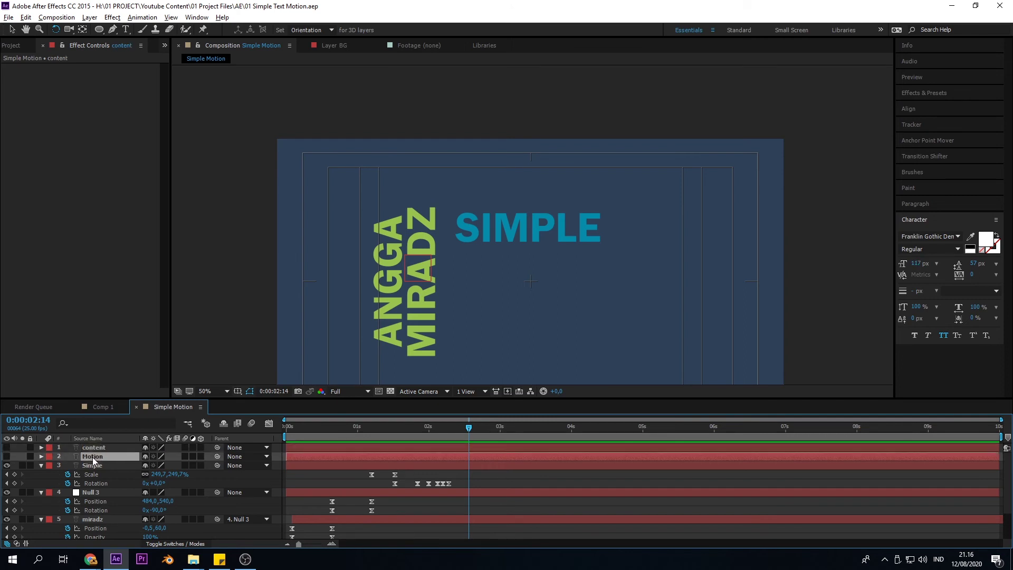
Make the white MOTION layer visible and copy SIMPLE's Scale and Rotation keyframes
{"action": "left_click", "coordinate": [6, 456]}
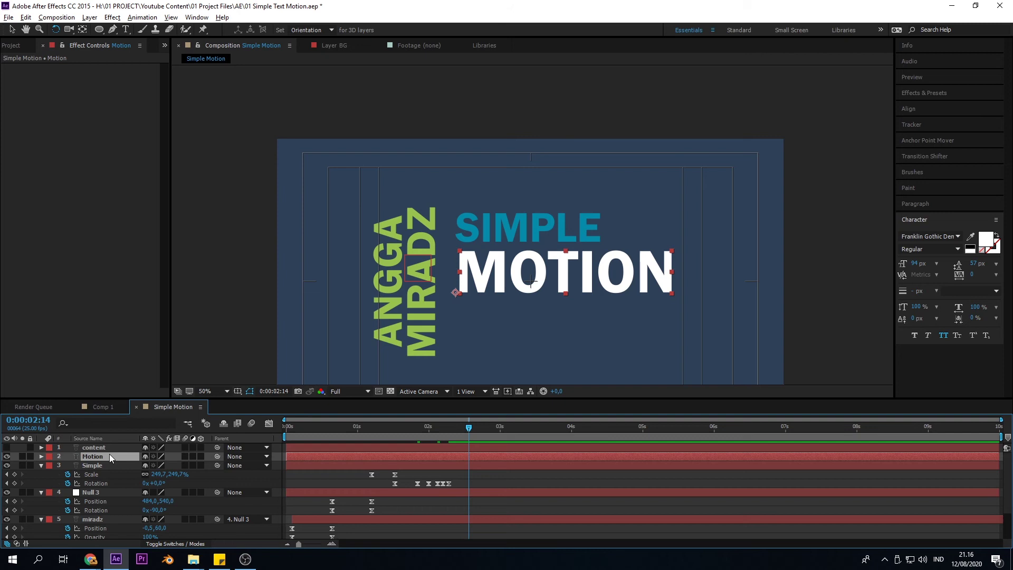
{"action": "left_click_drag", "start_coordinate": [524, 300], "coordinate": [545, 269]}
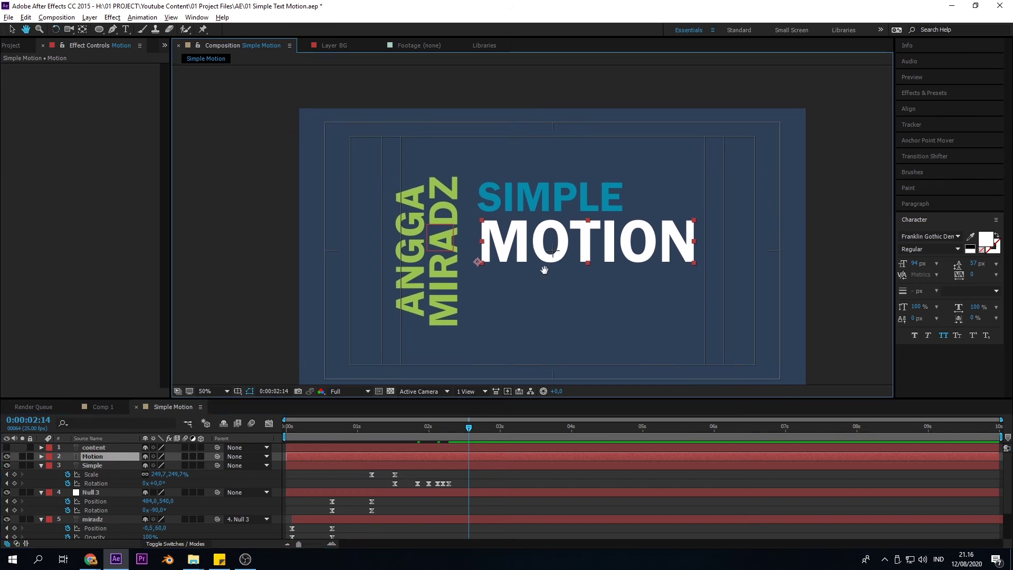
{"action": "left_click_drag", "start_coordinate": [377, 429], "coordinate": [458, 437]}
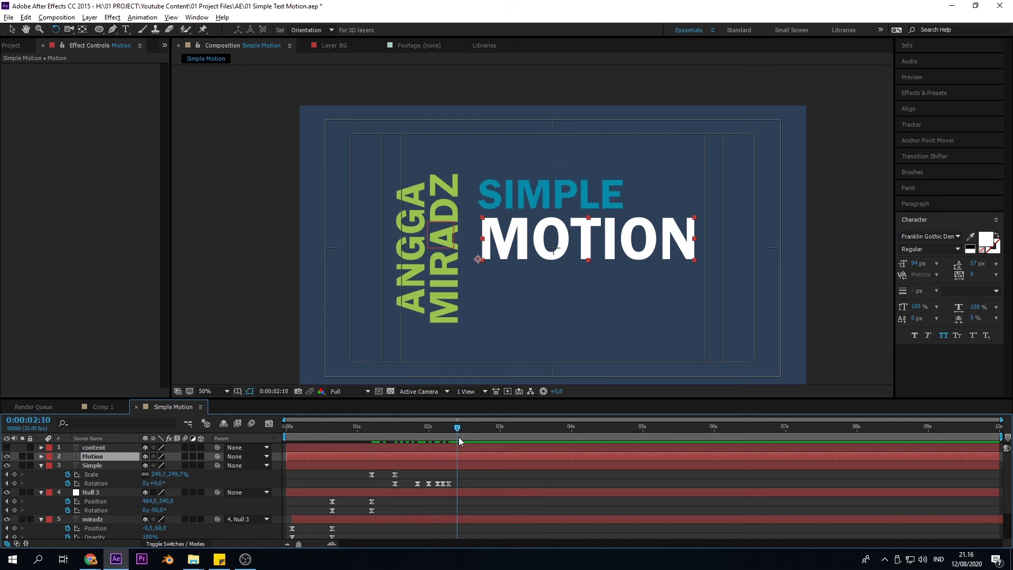
{"action": "left_click_drag", "start_coordinate": [359, 473], "coordinate": [460, 485]}
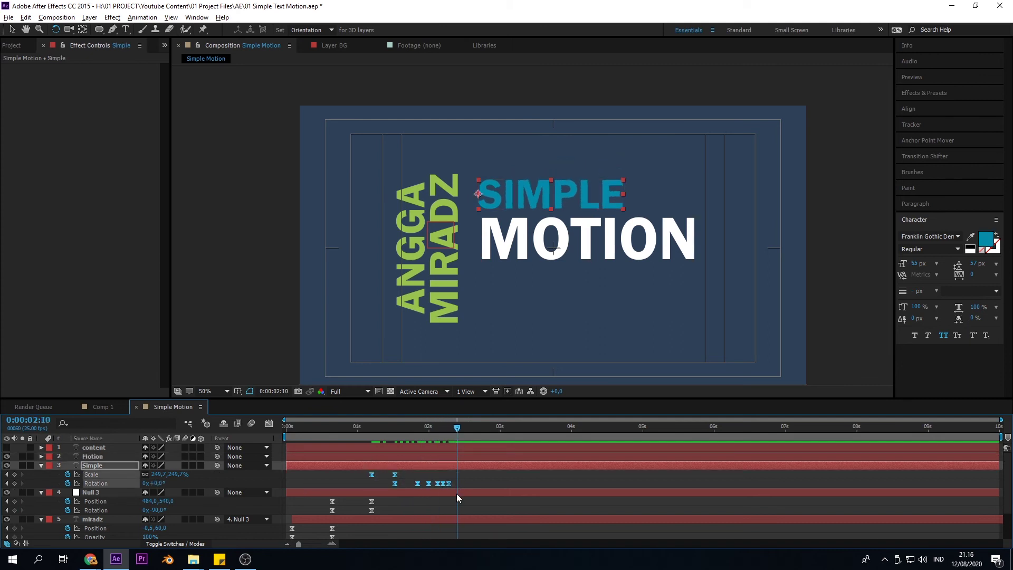
{"action": "key", "text": "ctrl"}
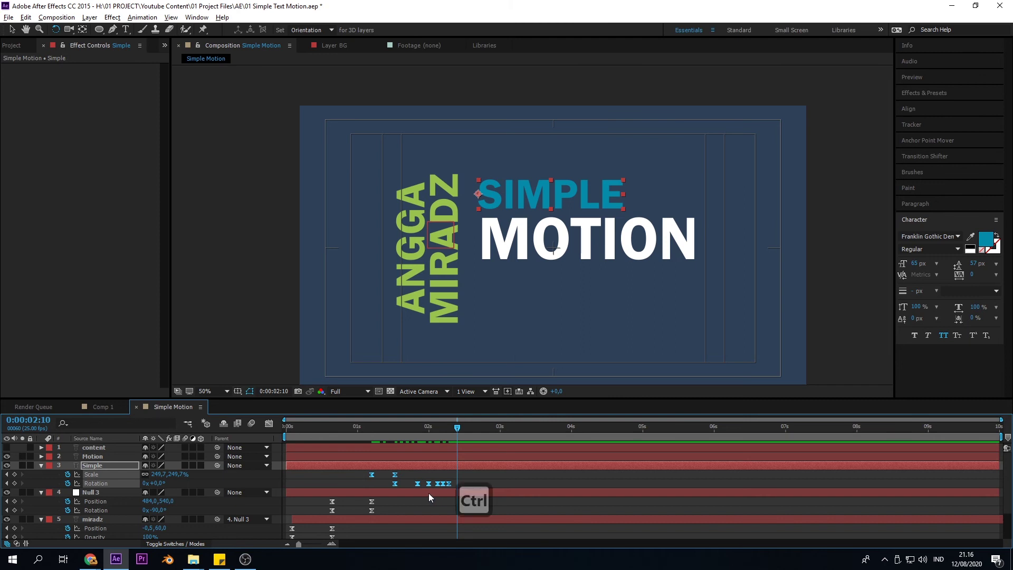
{"action": "key", "text": "ctrl+c"}
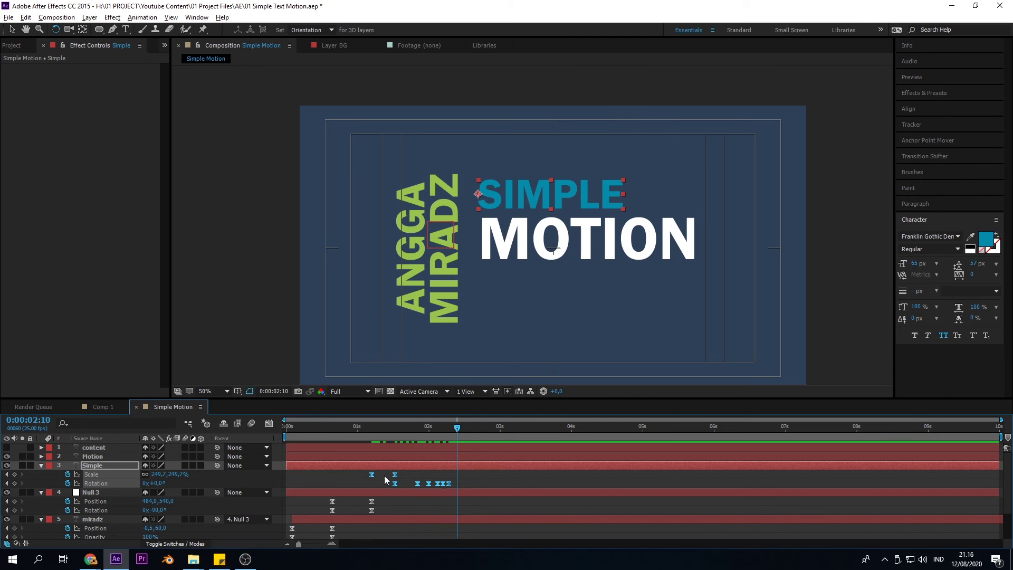
Paste the keyframes onto the Motion layer at 1:05 and reveal its animated properties
{"action": "left_click", "coordinate": [92, 455]}
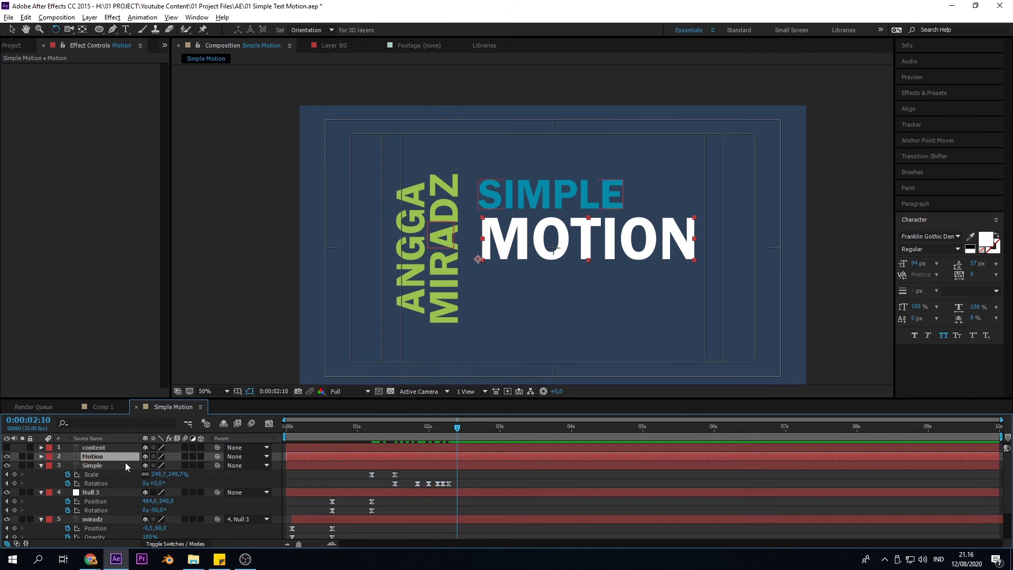
{"action": "left_click", "coordinate": [375, 432], "text": "shift"}
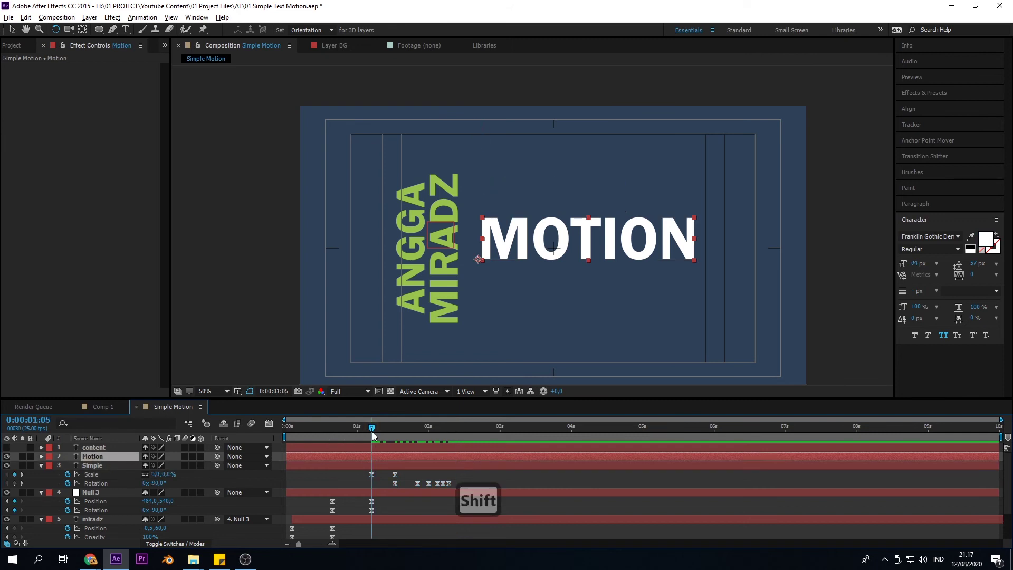
{"action": "key", "text": "ctrl"}
{"action": "key", "text": "ctrl+v"}
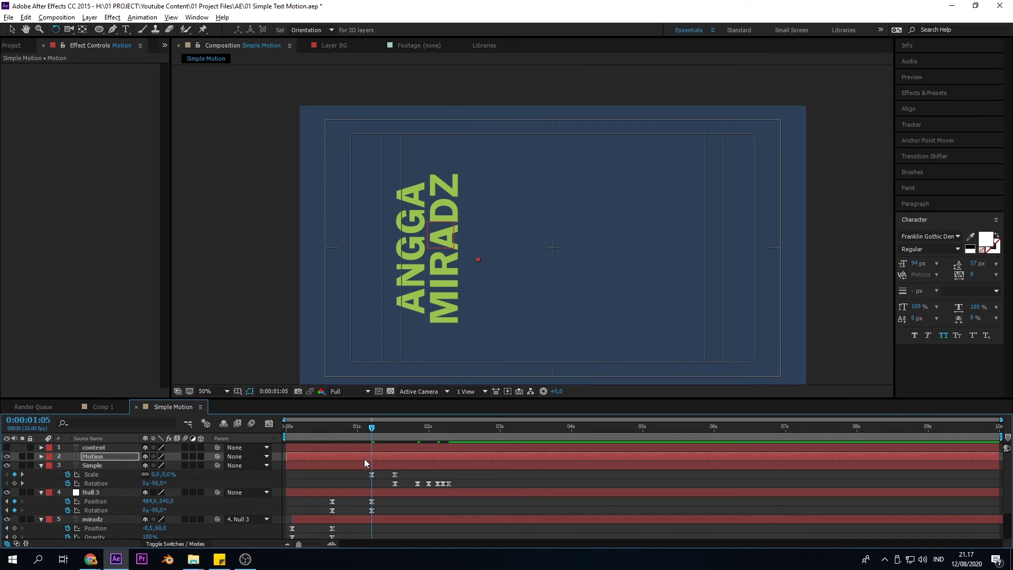
{"action": "key", "text": "u"}
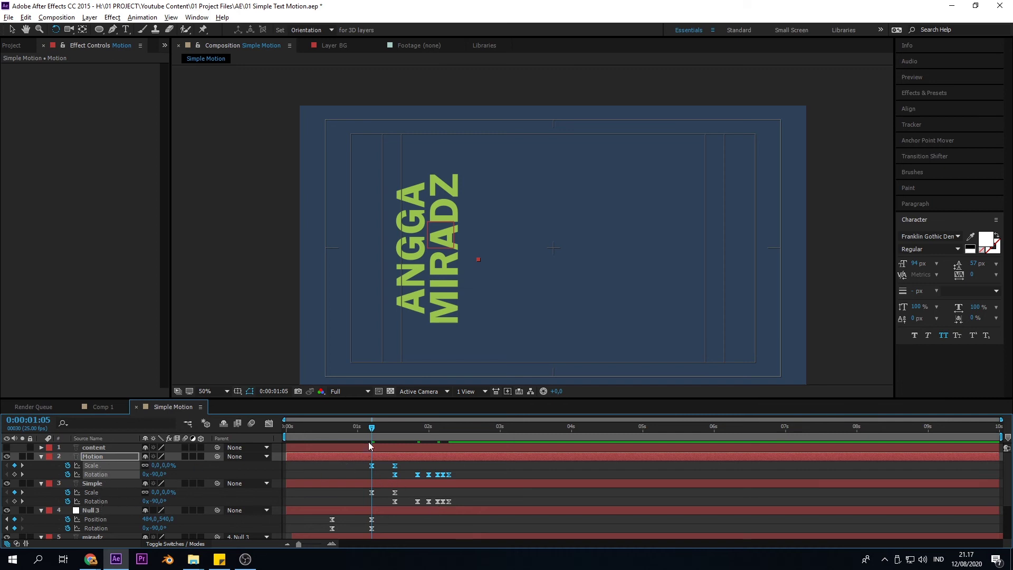
Preview SIMPLE and MOTION spinning in together from around frame 24
{"action": "left_click_drag", "start_coordinate": [372, 428], "coordinate": [341, 428]}
{"action": "key", "text": "space"}
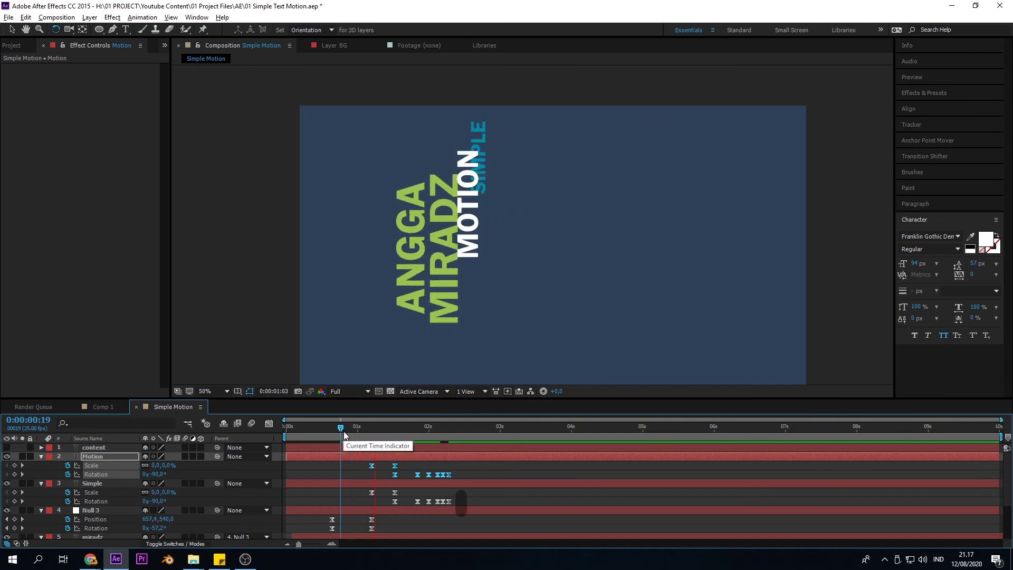
{"action": "key", "text": "space"}
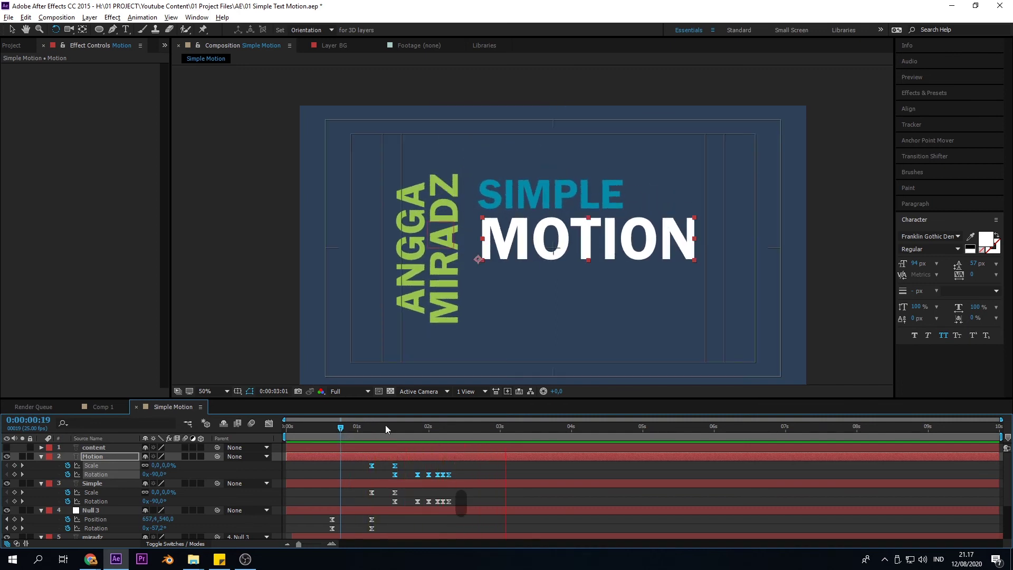
{"action": "left_click", "coordinate": [366, 428]}
{"action": "left_click", "coordinate": [356, 429]}
{"action": "key", "text": "space"}
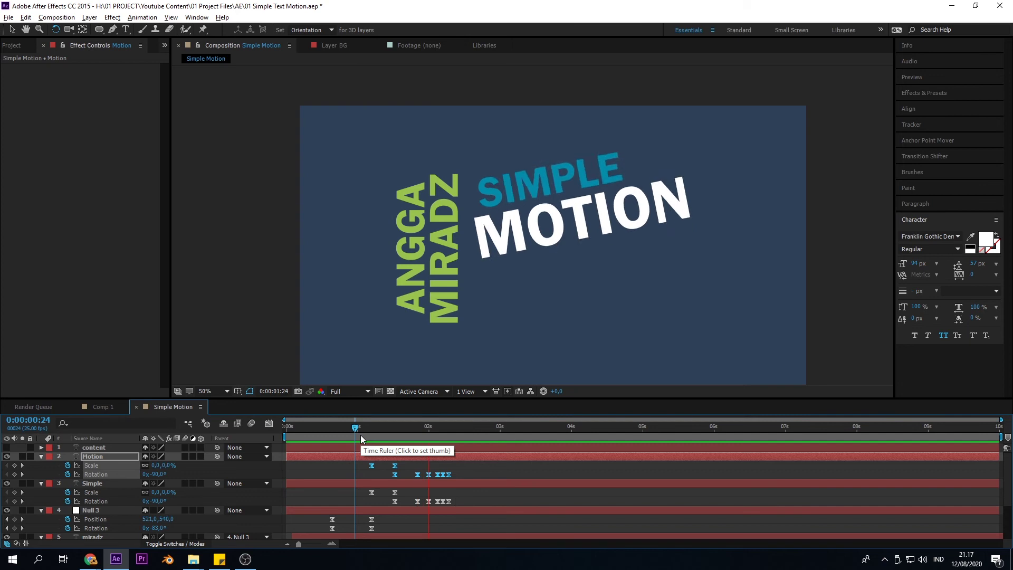
{"action": "key", "text": "space"}
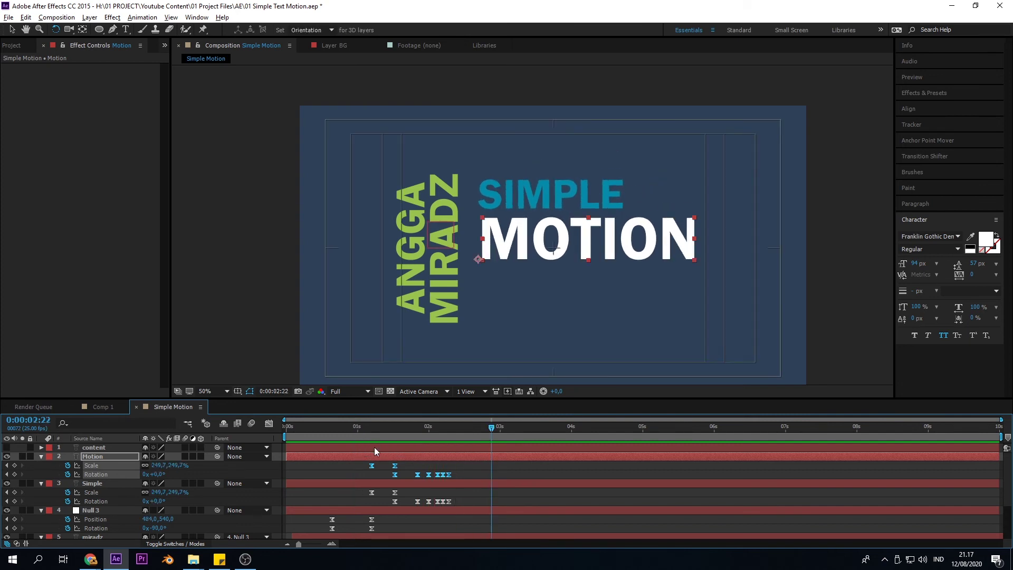
{"action": "left_click", "coordinate": [370, 429]}
{"action": "left_click", "coordinate": [357, 429]}
{"action": "key", "text": "space"}
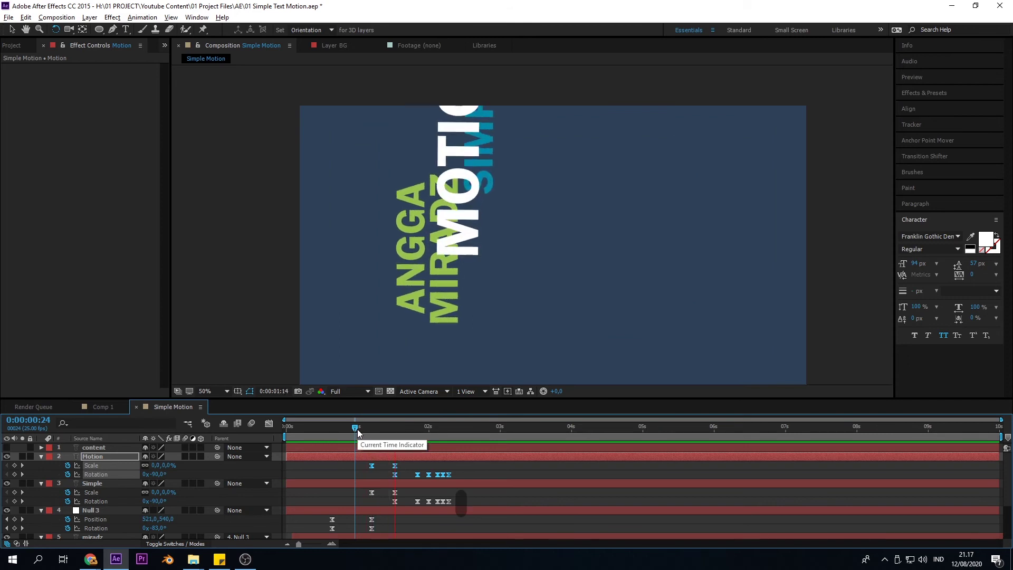
{"action": "key", "text": "space"}
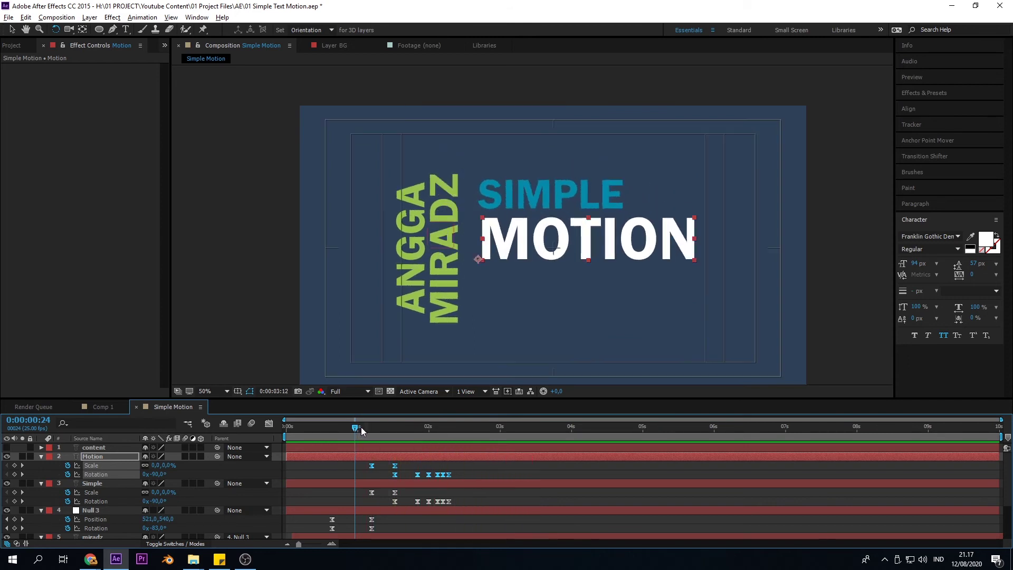
{"action": "left_click", "coordinate": [359, 427]}
{"action": "key", "text": "space"}
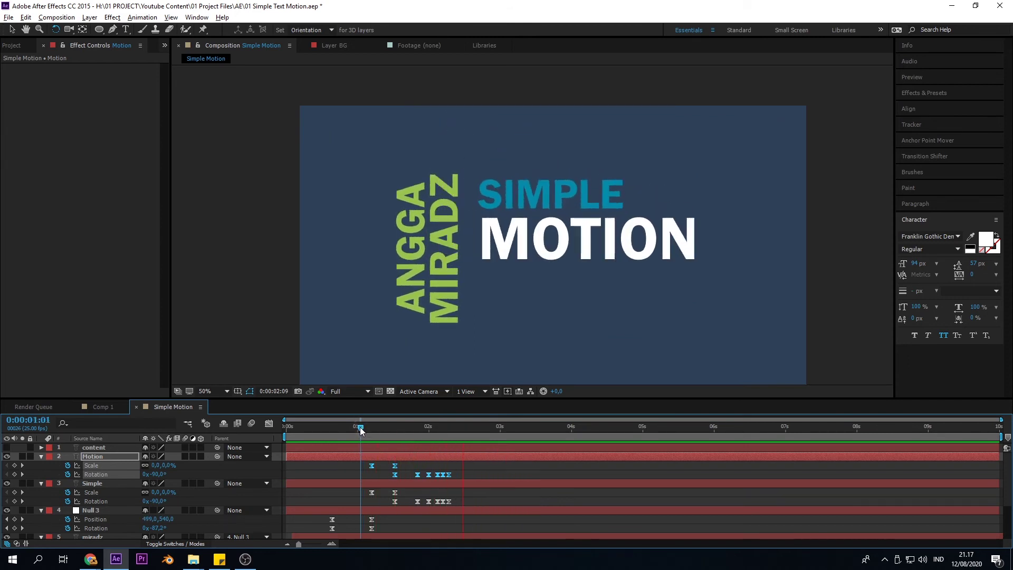
{"action": "left_click_drag", "start_coordinate": [360, 426], "coordinate": [397, 430]}
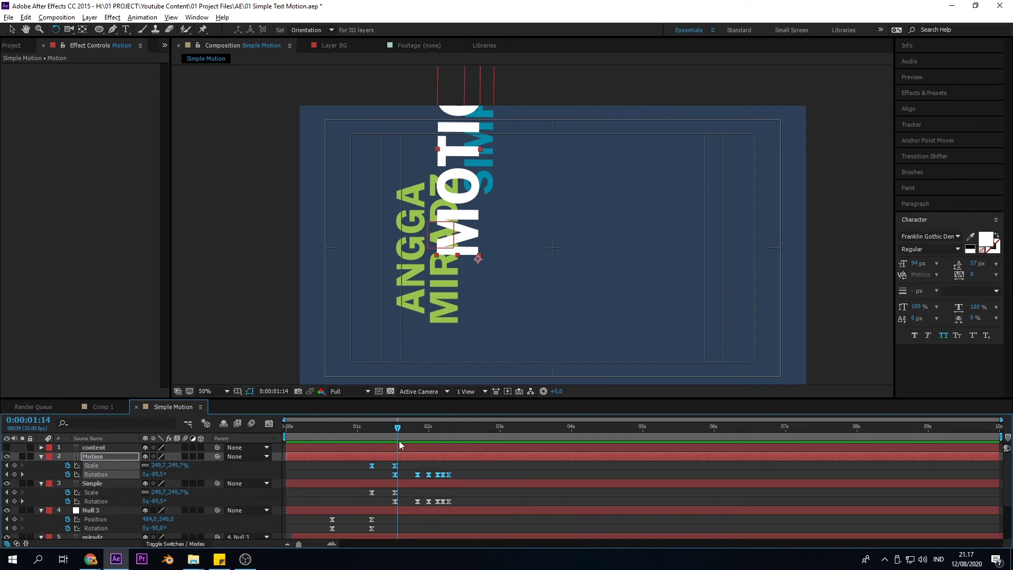
Step back one frame and undo the Scale and Rotation keyframes pasted onto MOTION
{"action": "left_click_drag", "start_coordinate": [397, 429], "coordinate": [395, 430]}
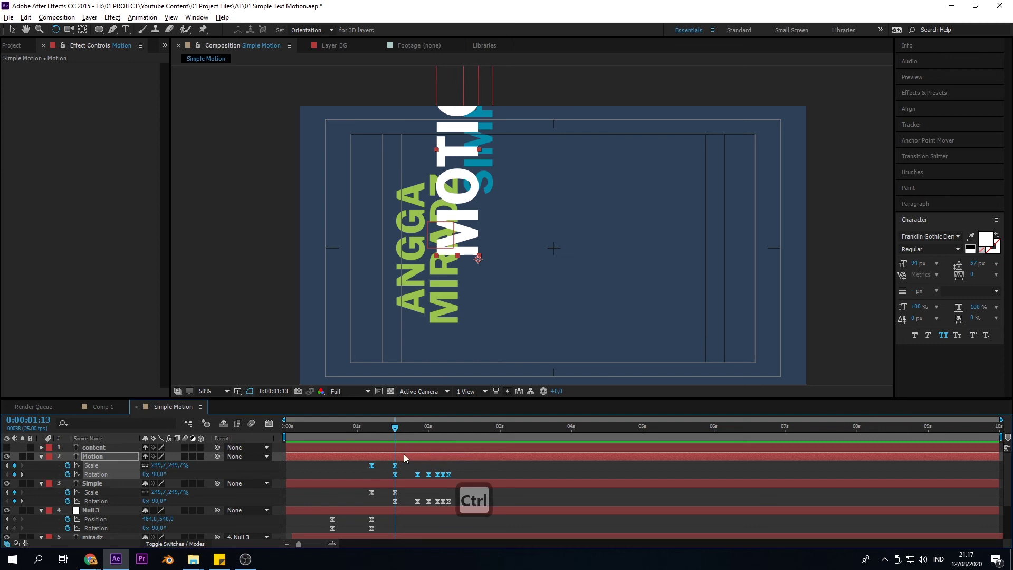
{"action": "key", "text": "ctrl+z"}
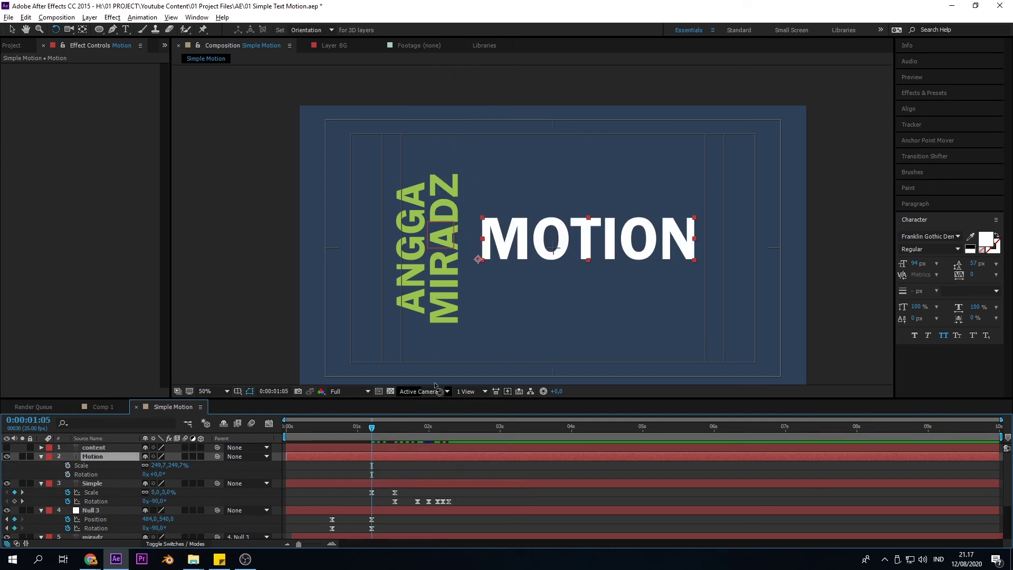
Use Pan Behind to move MOTION's anchor to its left-edge middle, then select SIMPLE's keyframes
{"action": "key", "text": "y"}
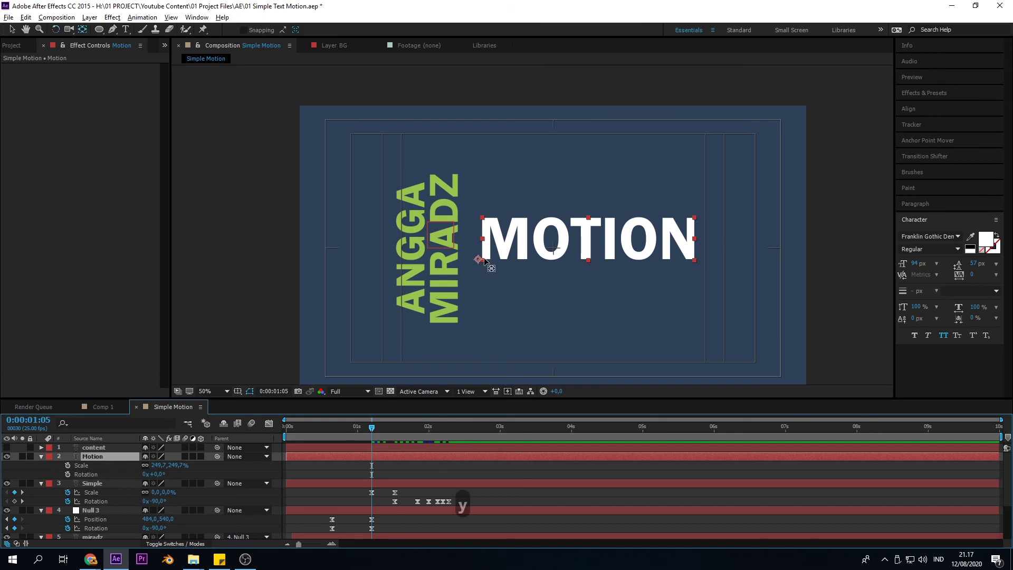
{"action": "scroll", "coordinate": [483, 262], "scroll_direction": "up", "scroll_amount": 2}
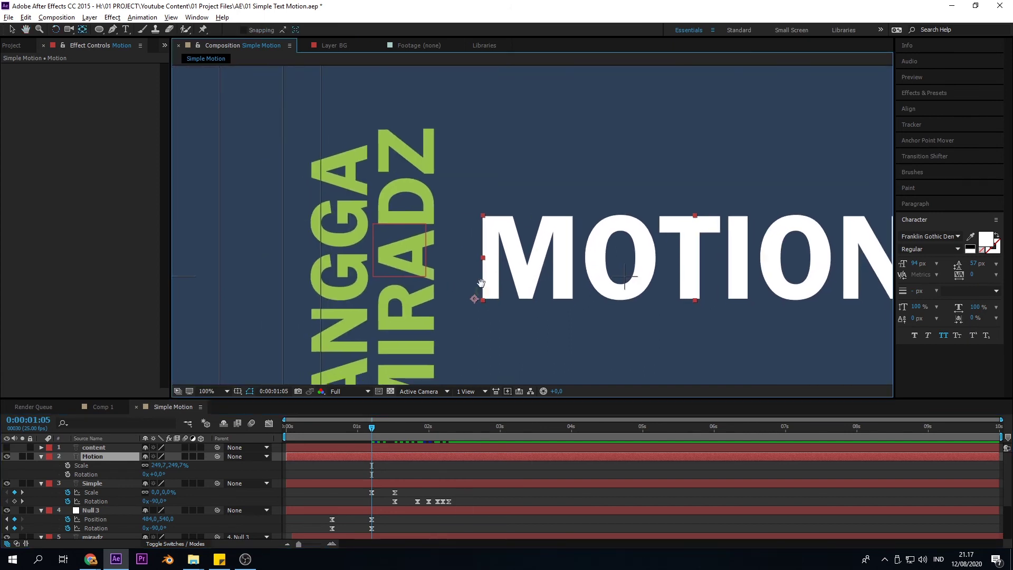
{"action": "scroll", "coordinate": [481, 284], "scroll_direction": "up", "scroll_amount": 2}
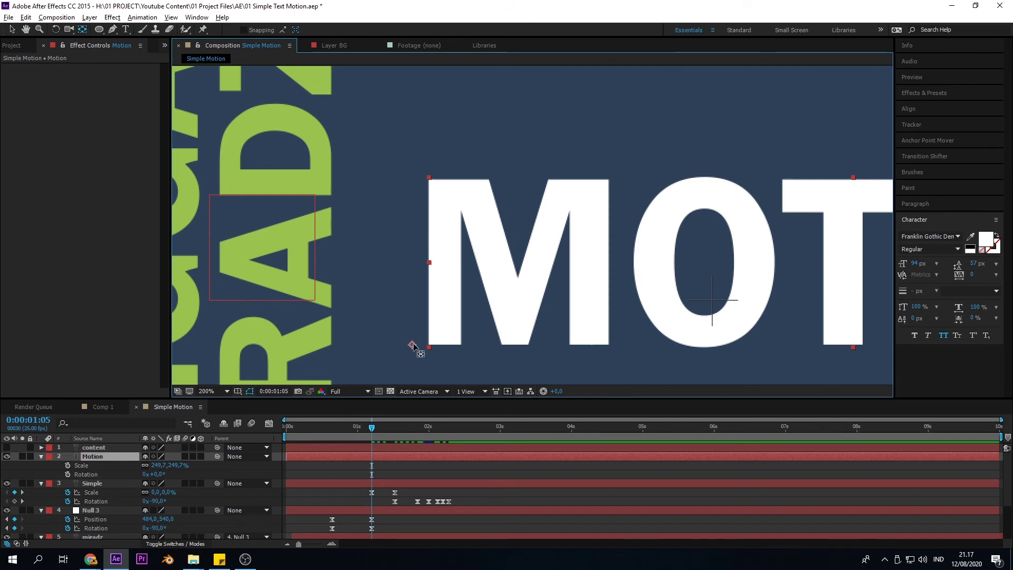
{"action": "left_click_drag", "start_coordinate": [413, 345], "coordinate": [429, 289]}
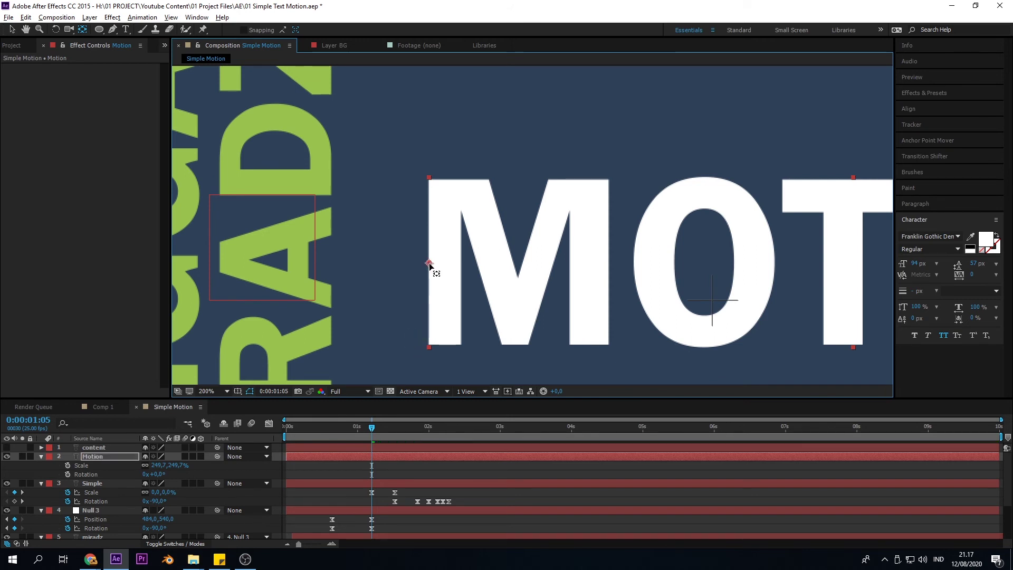
{"action": "scroll", "coordinate": [429, 266], "scroll_direction": "up", "scroll_amount": 4}
{"action": "left_click_drag", "start_coordinate": [515, 323], "coordinate": [525, 287]}
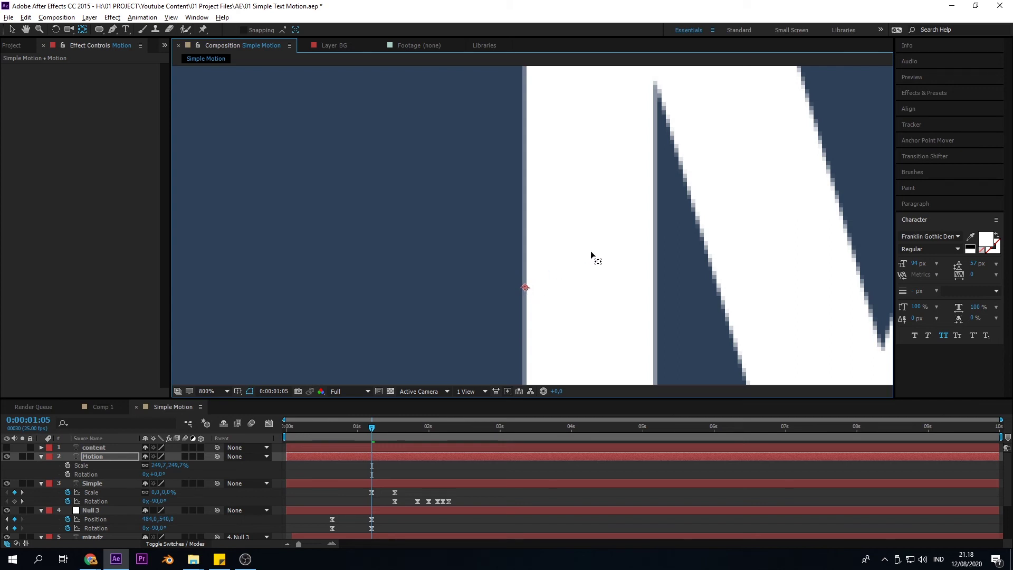
{"action": "scroll", "coordinate": [591, 253], "scroll_direction": "down", "scroll_amount": 6}
{"action": "left_click_drag", "start_coordinate": [364, 492], "coordinate": [483, 505]}
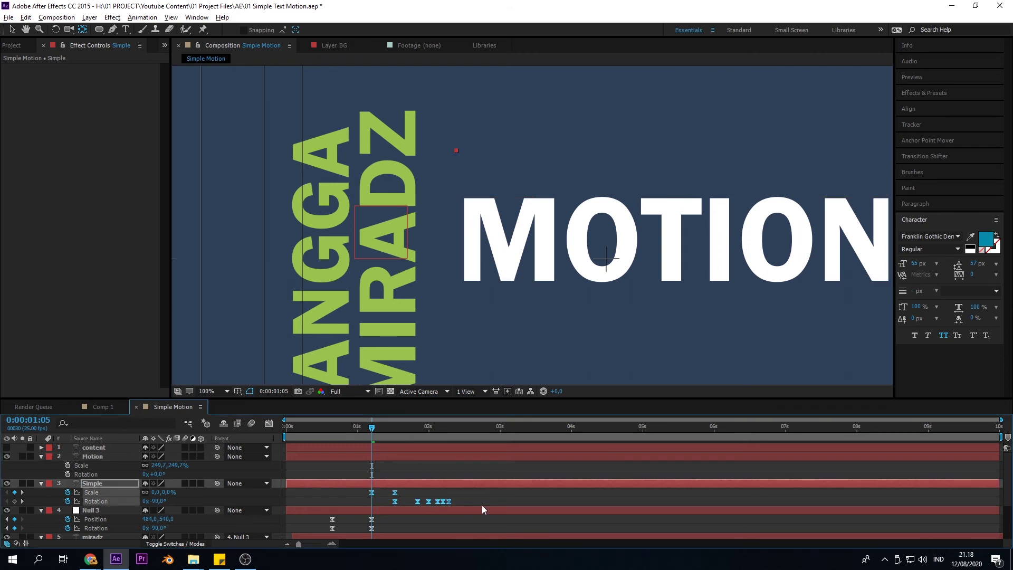
Paste SIMPLE's Scale and Rotation keyframes onto the Motion layer and preview the entrance
{"action": "key", "text": "ctrl+c"}
{"action": "left_click", "coordinate": [384, 460]}
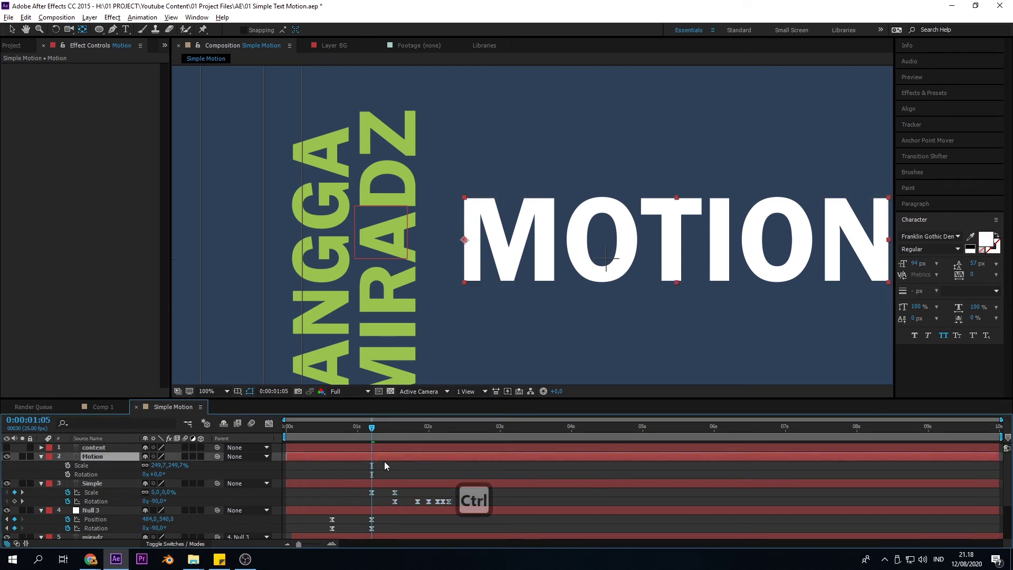
{"action": "key", "text": "ctrl+v"}
{"action": "left_click_drag", "start_coordinate": [373, 430], "coordinate": [400, 436]}
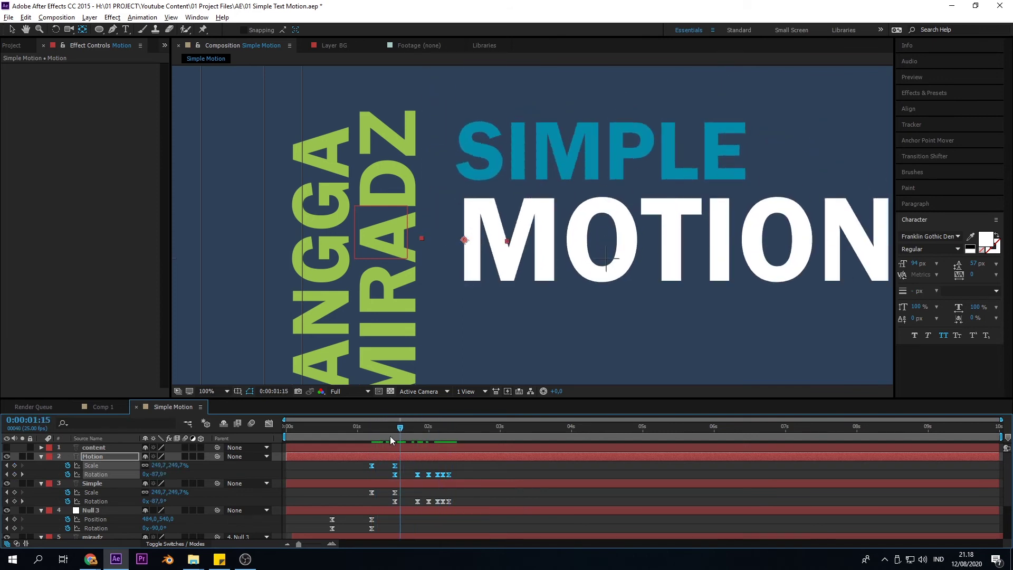
{"action": "left_click", "coordinate": [375, 437]}
{"action": "key", "text": "space"}
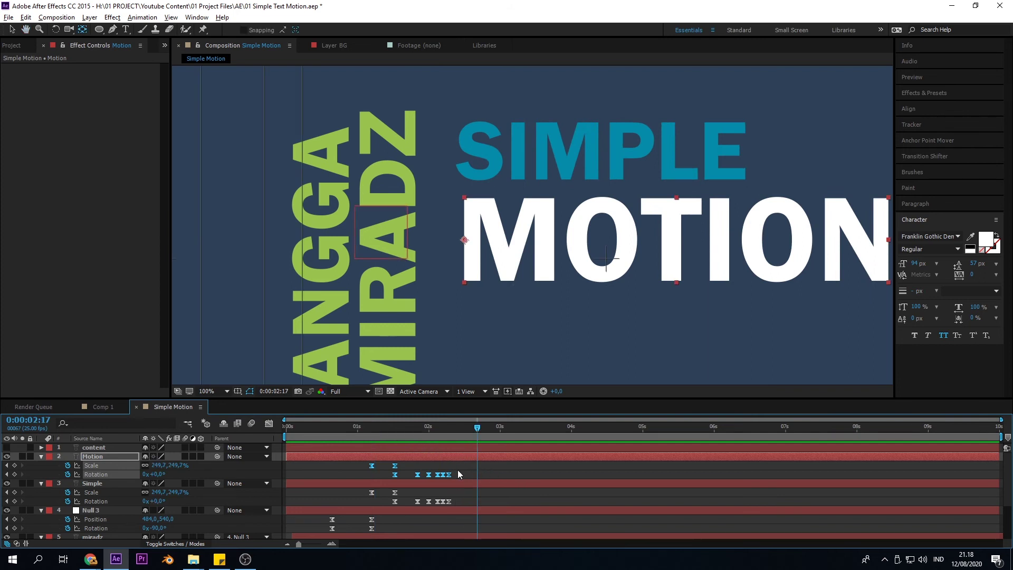
Copy the Motion layer's Scale and Rotation keyframes and return to 0:00:01:05
{"action": "left_click_drag", "start_coordinate": [347, 465], "coordinate": [486, 477]}
{"action": "key", "text": "ctrl+c"}
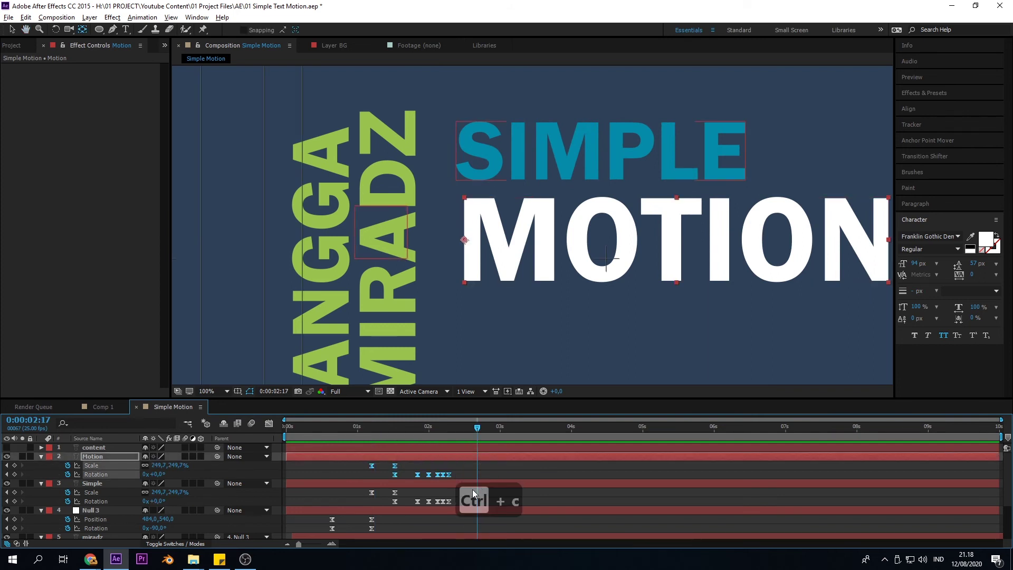
{"action": "left_click", "coordinate": [375, 427]}
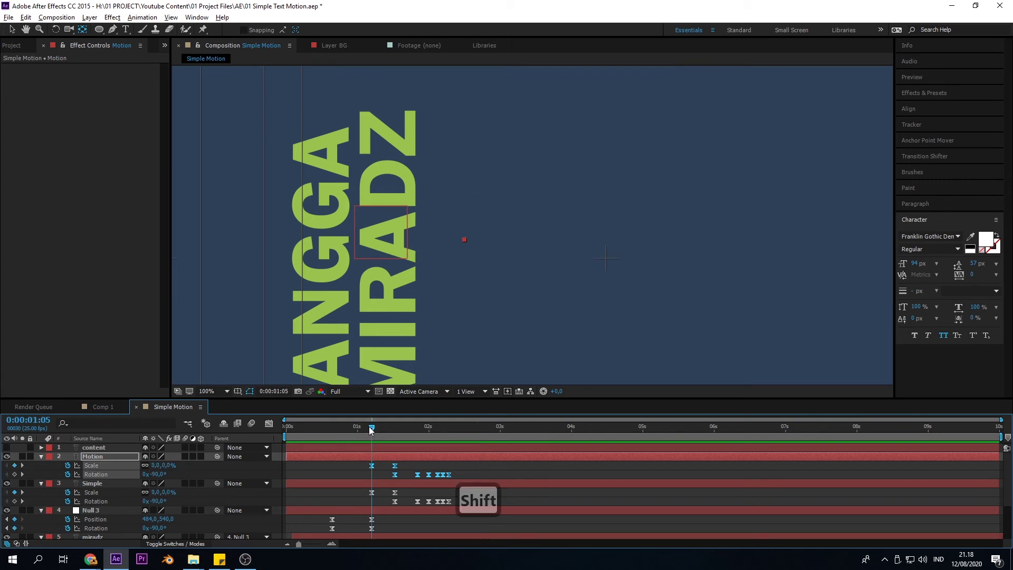
Make the content layer visible and move its anchor to the C's left-edge middle
{"action": "left_click", "coordinate": [371, 448]}
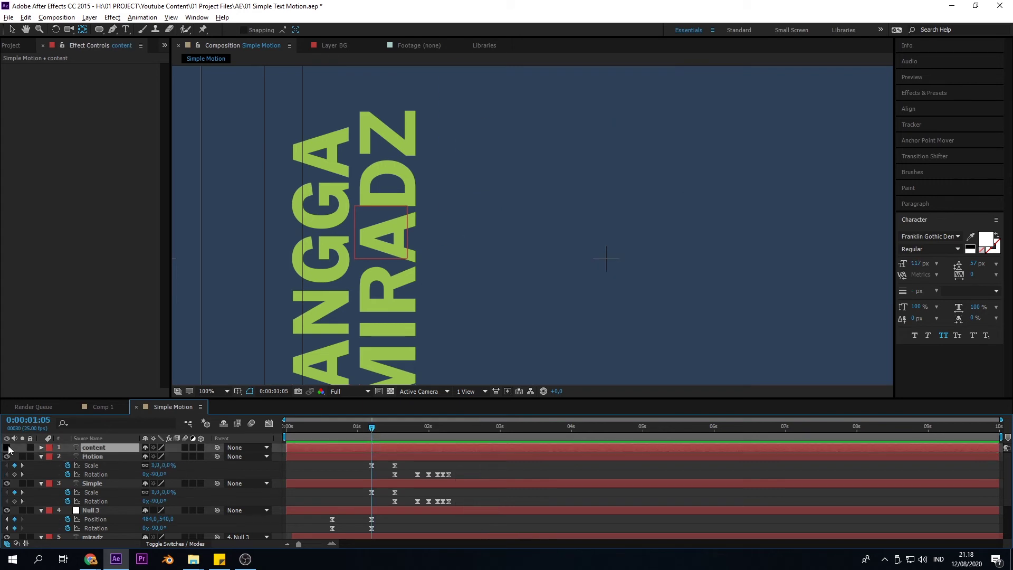
{"action": "left_click", "coordinate": [7, 448]}
{"action": "left_click_drag", "start_coordinate": [508, 370], "coordinate": [505, 283]}
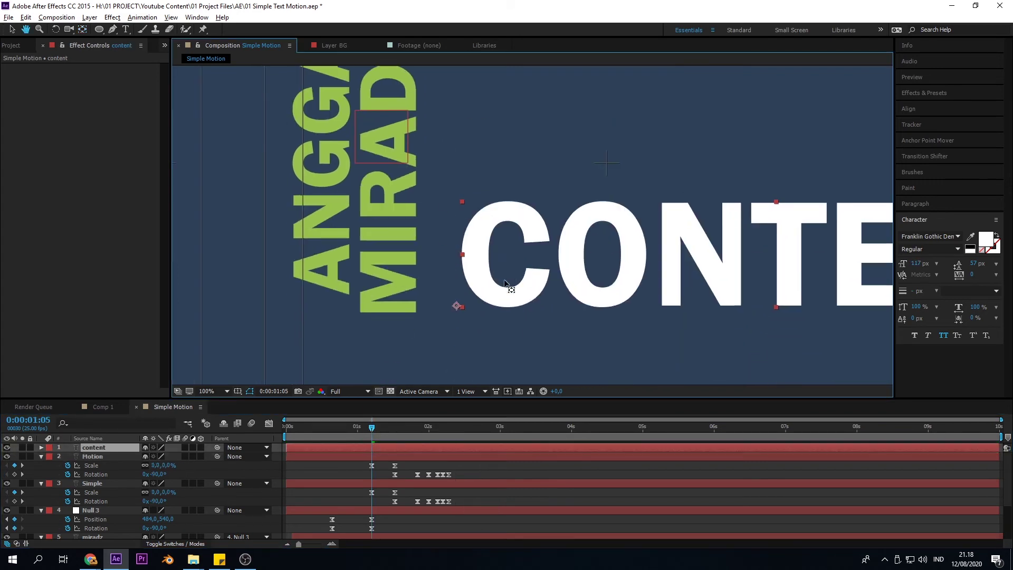
{"action": "scroll", "coordinate": [466, 315], "scroll_direction": "up", "scroll_amount": 2}
{"action": "left_click_drag", "start_coordinate": [467, 314], "coordinate": [585, 141]}
{"action": "scroll", "coordinate": [488, 275], "scroll_direction": "down", "scroll_amount": 1}
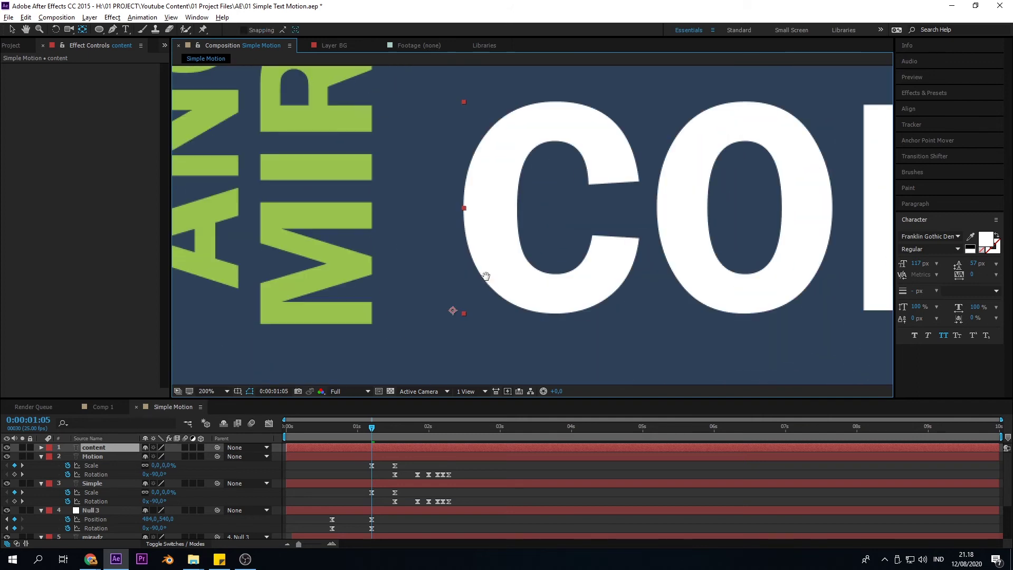
{"action": "left_click_drag", "start_coordinate": [486, 276], "coordinate": [487, 290]}
{"action": "left_click_drag", "start_coordinate": [453, 324], "coordinate": [465, 224]}
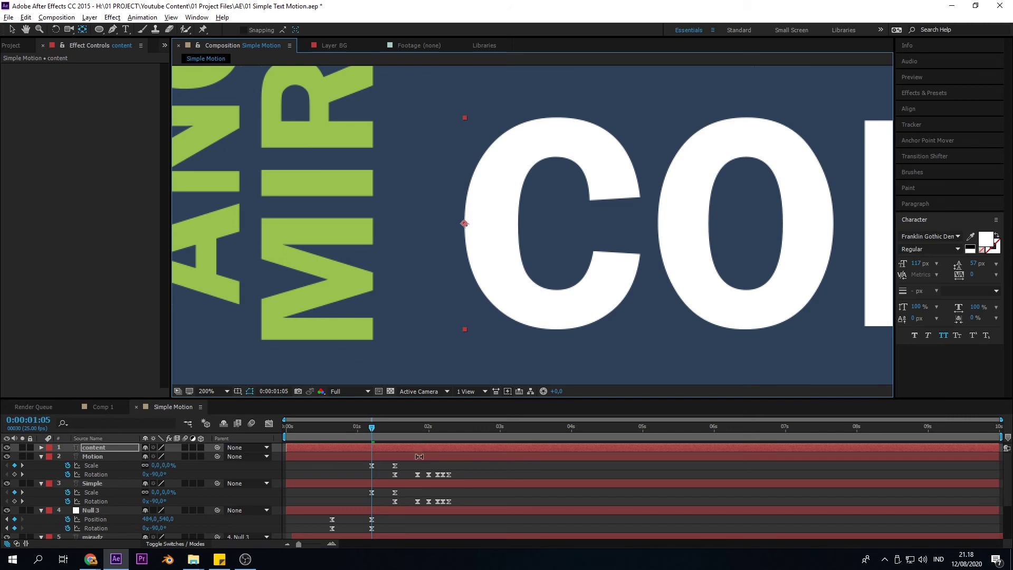
Paste the Scale and Rotation keyframes onto content and reveal its animated properties
{"action": "key", "text": "ctrl+v"}
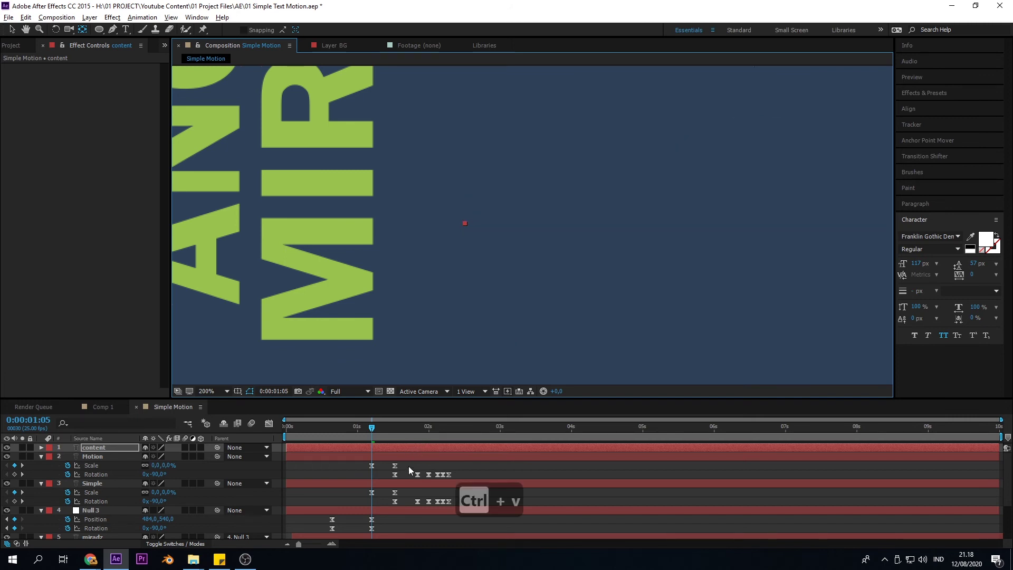
{"action": "key", "text": "u"}
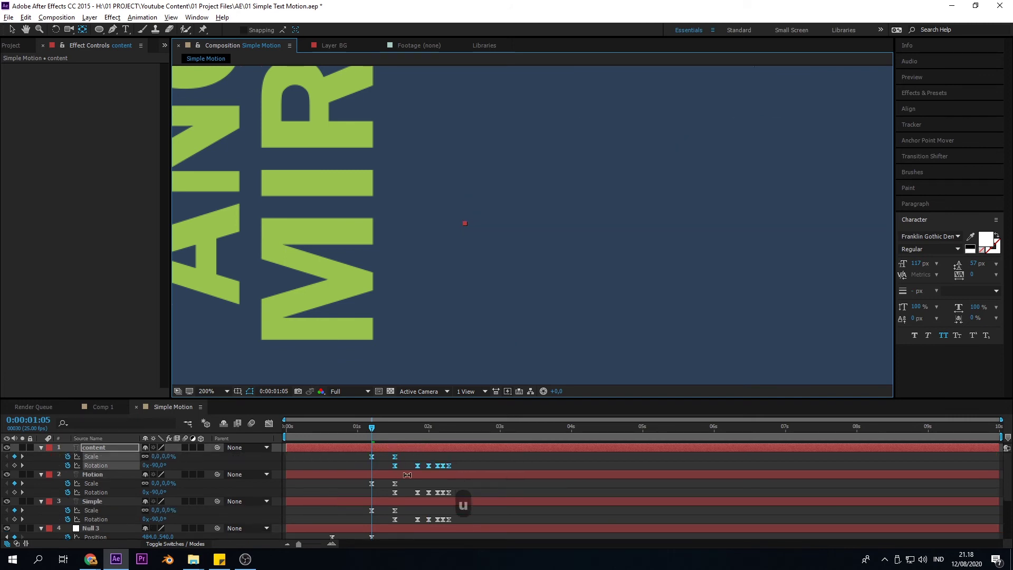
{"action": "key", "text": "alt"}
{"action": "left_click_drag", "start_coordinate": [375, 432], "coordinate": [274, 437]}
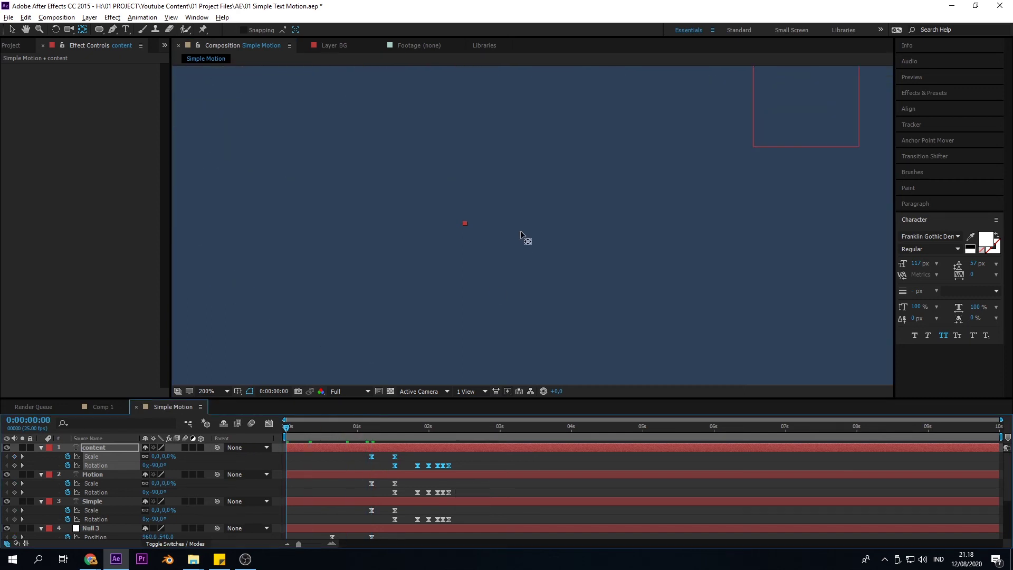
{"action": "scroll", "coordinate": [525, 238], "scroll_direction": "down", "scroll_amount": 6}
{"action": "key", "text": "v"}
{"action": "key", "text": "space"}
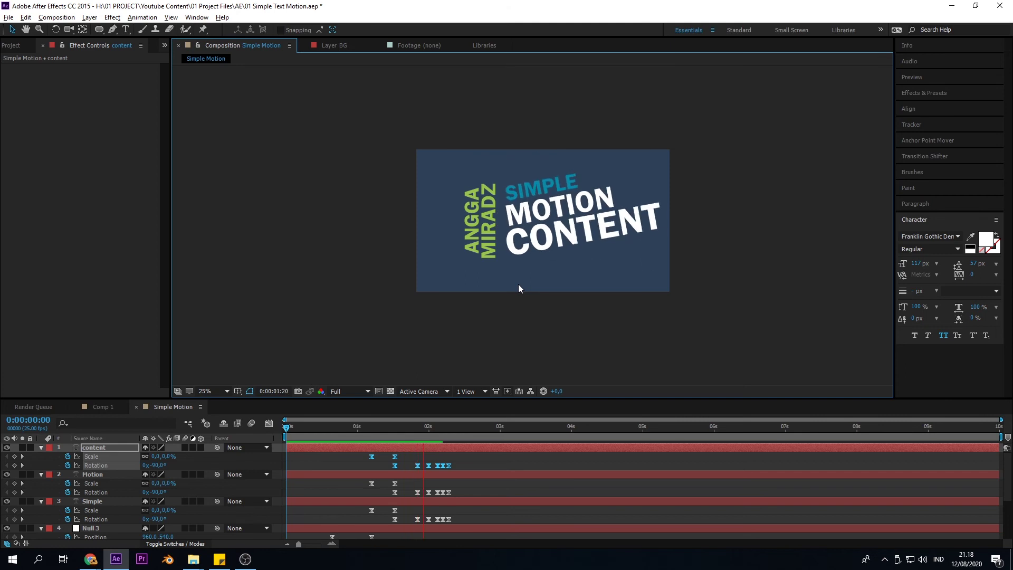
{"action": "key", "text": "space"}
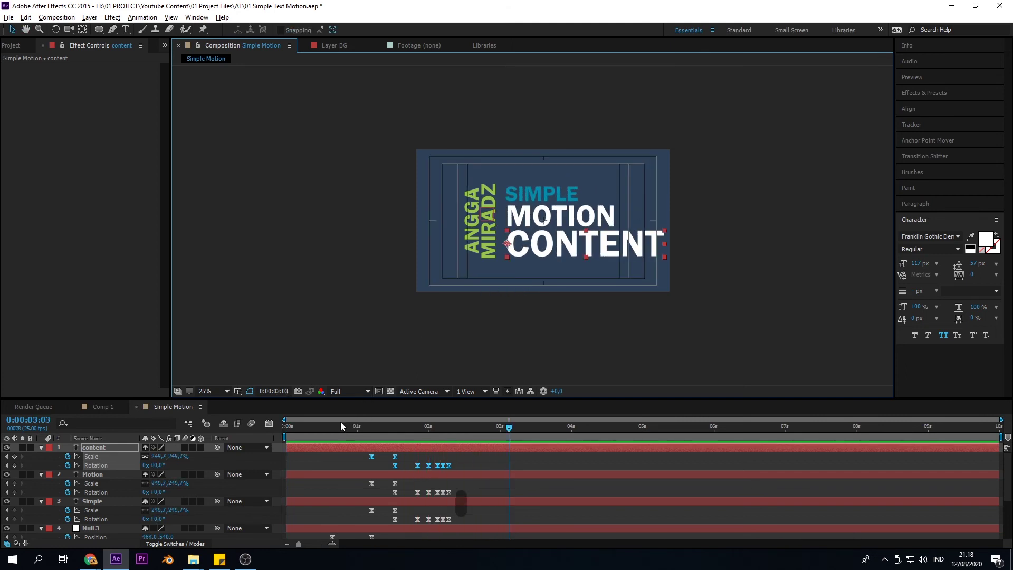
{"action": "key", "text": "Home"}
{"action": "key", "text": "space"}
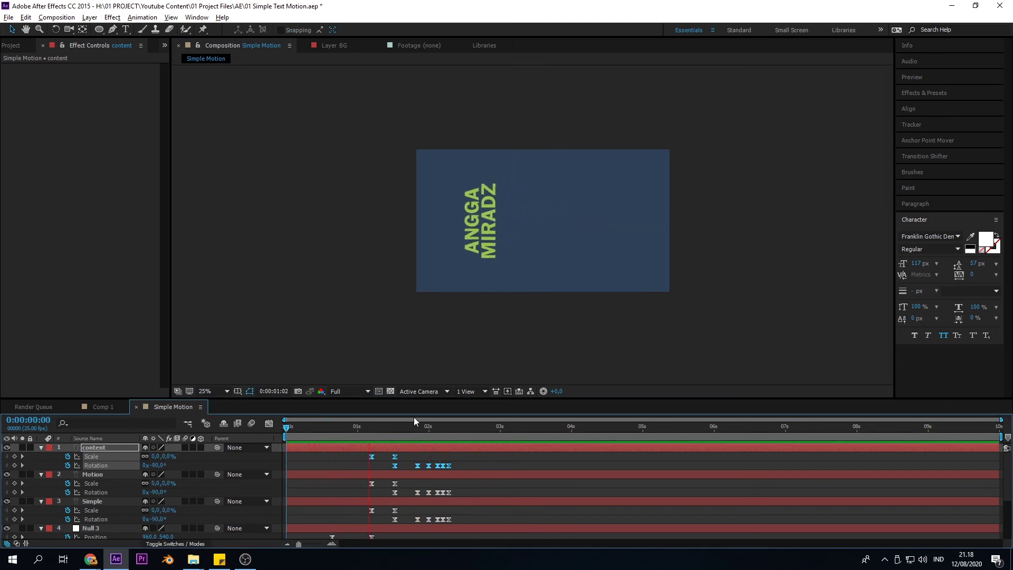
{"action": "key", "text": "space"}
{"action": "key", "text": "Home"}
{"action": "key", "text": "space"}
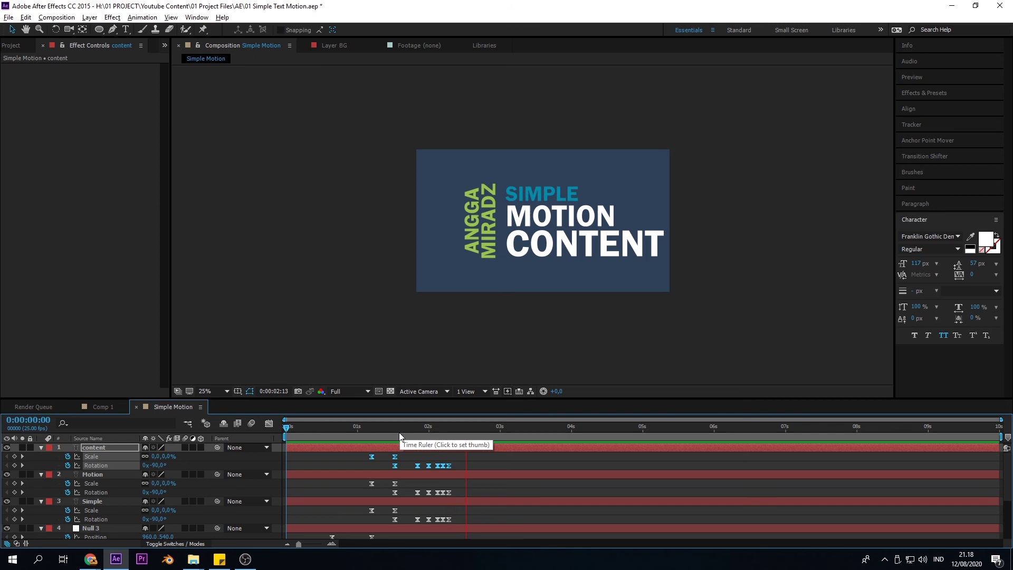
{"action": "key", "text": "space"}
{"action": "left_click_drag", "start_coordinate": [386, 428], "coordinate": [372, 452]}
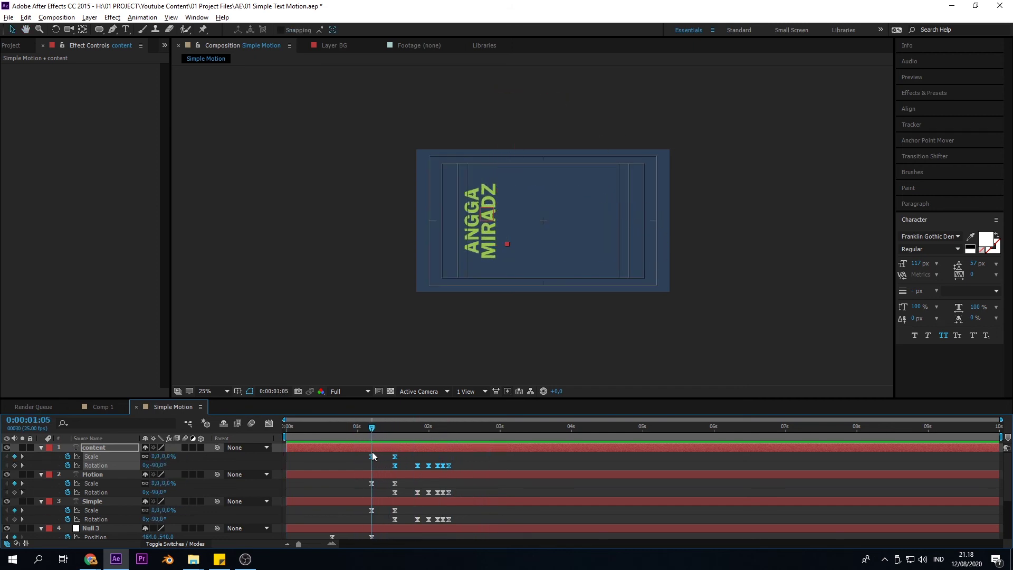
Check the angga, miradz, Motion and Simple layers and scrub the intro timing
{"action": "scroll", "coordinate": [396, 502], "scroll_direction": "down", "scroll_amount": 4}
{"action": "left_click", "coordinate": [370, 509]}
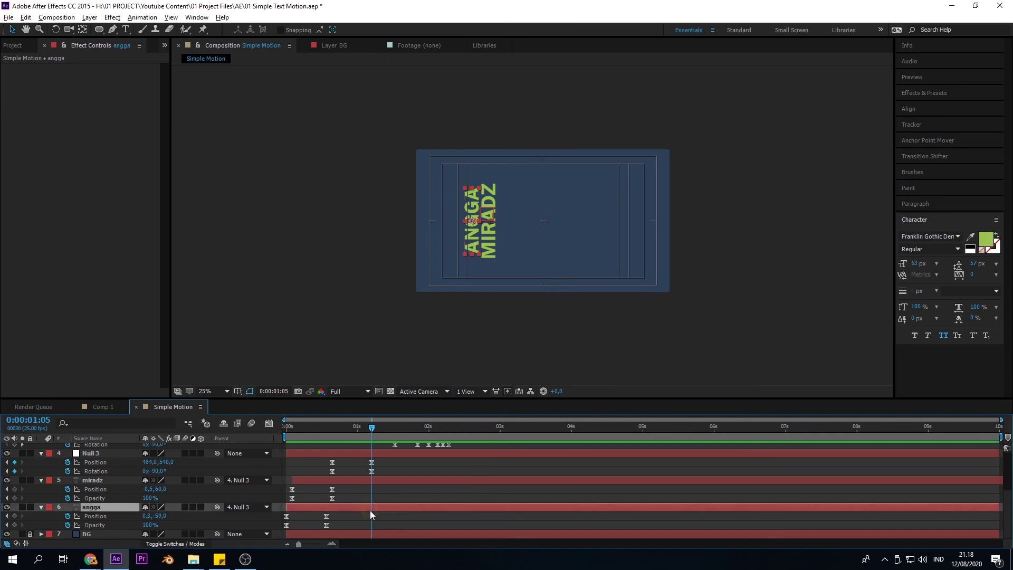
{"action": "left_click", "coordinate": [366, 483]}
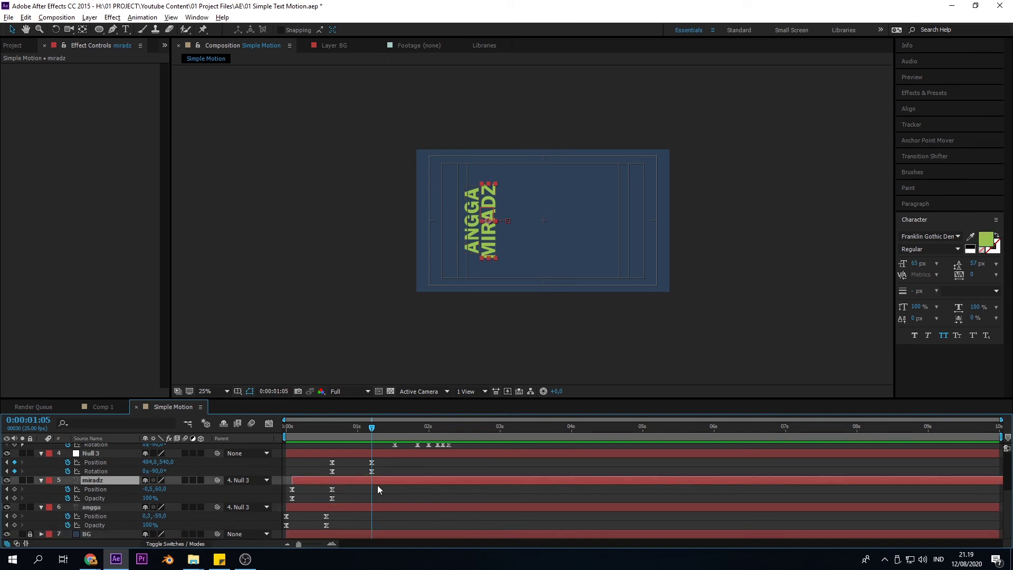
{"action": "scroll", "coordinate": [378, 485], "scroll_direction": "up", "scroll_amount": 3}
{"action": "scroll", "coordinate": [408, 495], "scroll_direction": "up", "scroll_amount": 1}
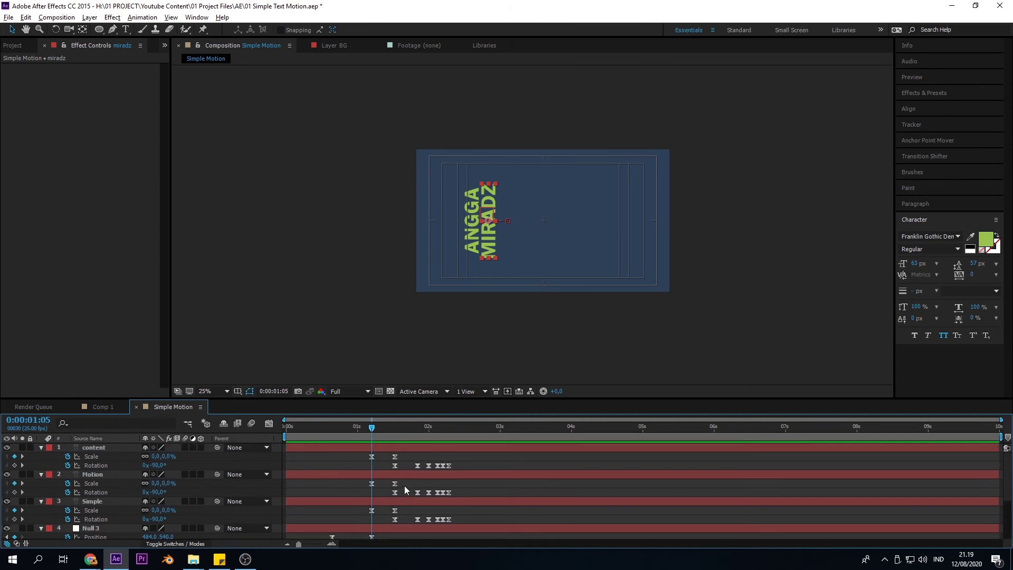
{"action": "left_click", "coordinate": [380, 474]}
{"action": "left_click", "coordinate": [378, 500]}
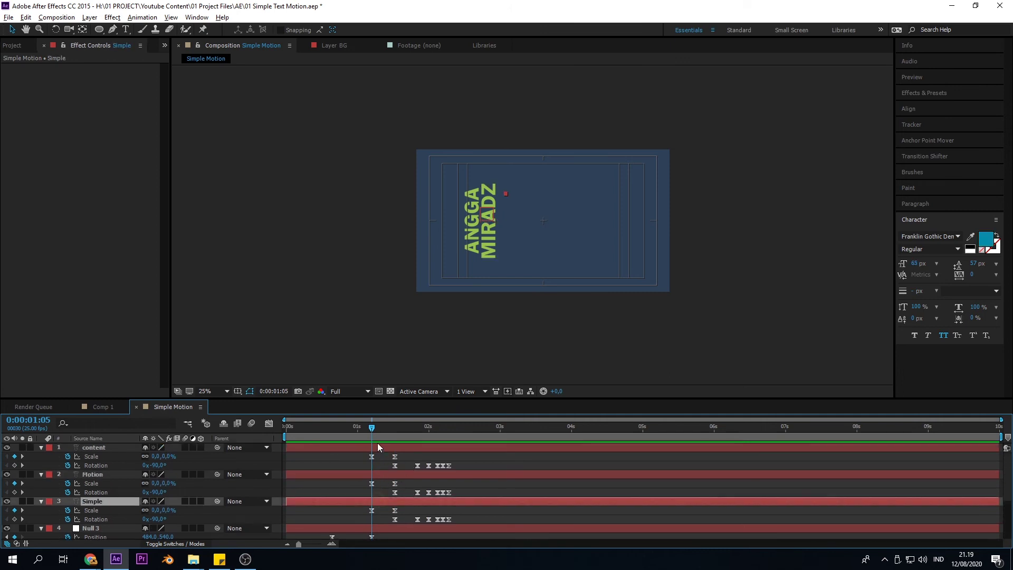
{"action": "mouse_move", "coordinate": [372, 433]}
{"action": "left_mouse_down"}
{"action": "mouse_move", "coordinate": [296, 437]}
{"action": "mouse_move", "coordinate": [371, 444]}
{"action": "left_mouse_up"}
Trim the content, Motion and Simple layers' in-points to begin near one second
{"action": "left_click", "coordinate": [368, 448]}
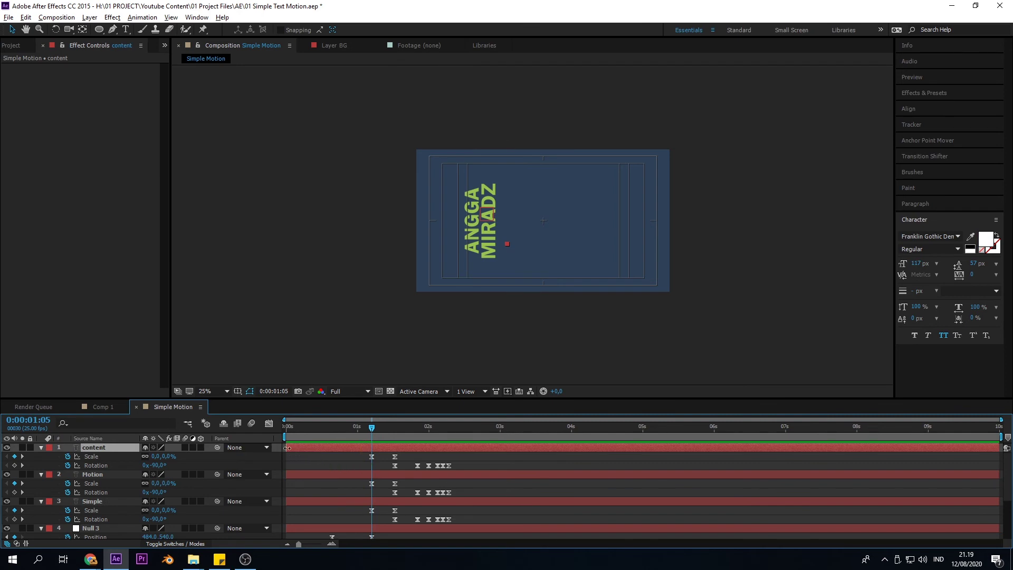
{"action": "key", "text": "shift"}
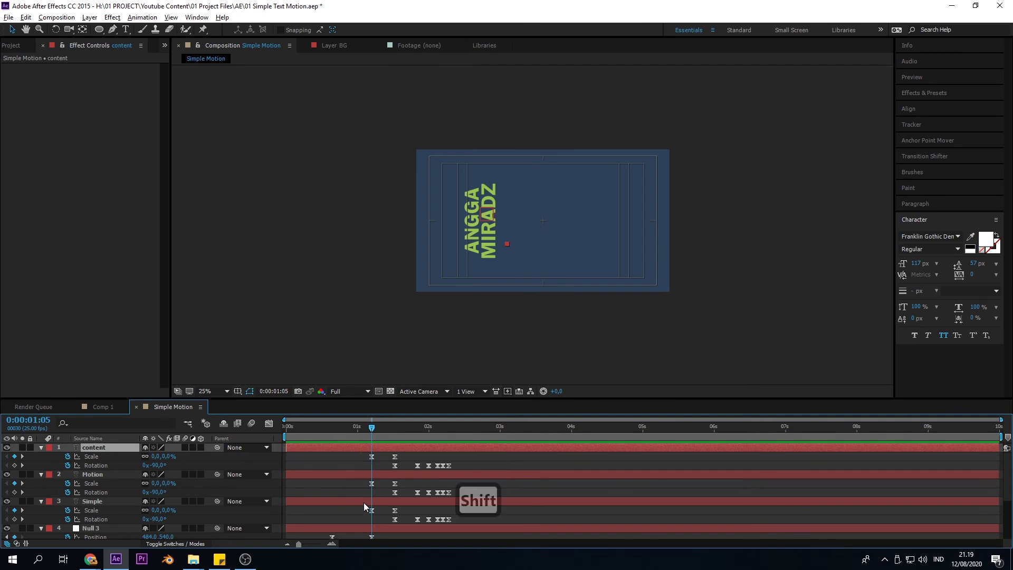
{"action": "left_click", "coordinate": [363, 502], "text": "shift"}
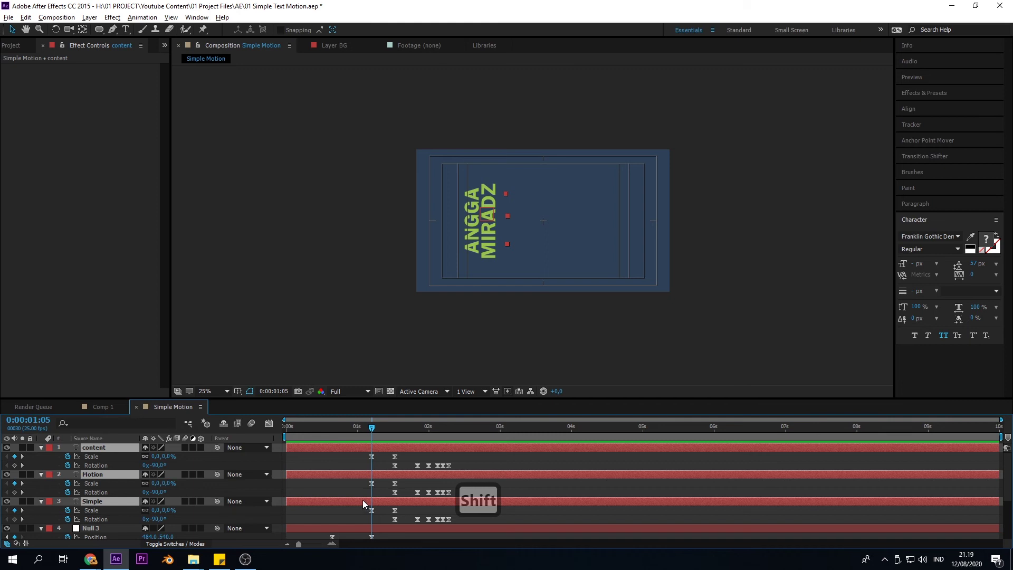
{"action": "left_click", "coordinate": [348, 459]}
{"action": "left_click", "coordinate": [348, 448]}
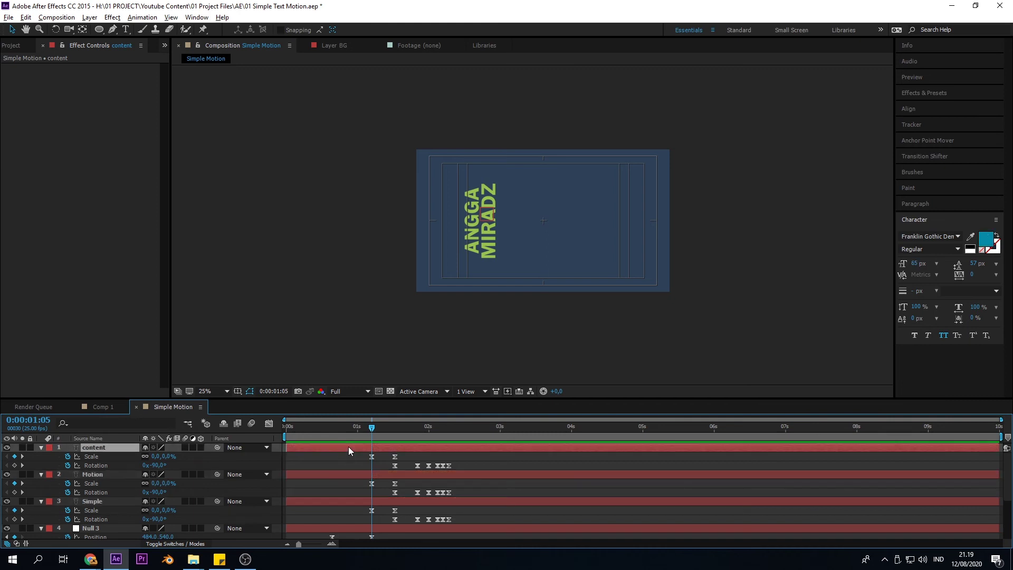
{"action": "left_click", "coordinate": [356, 502], "text": "shift"}
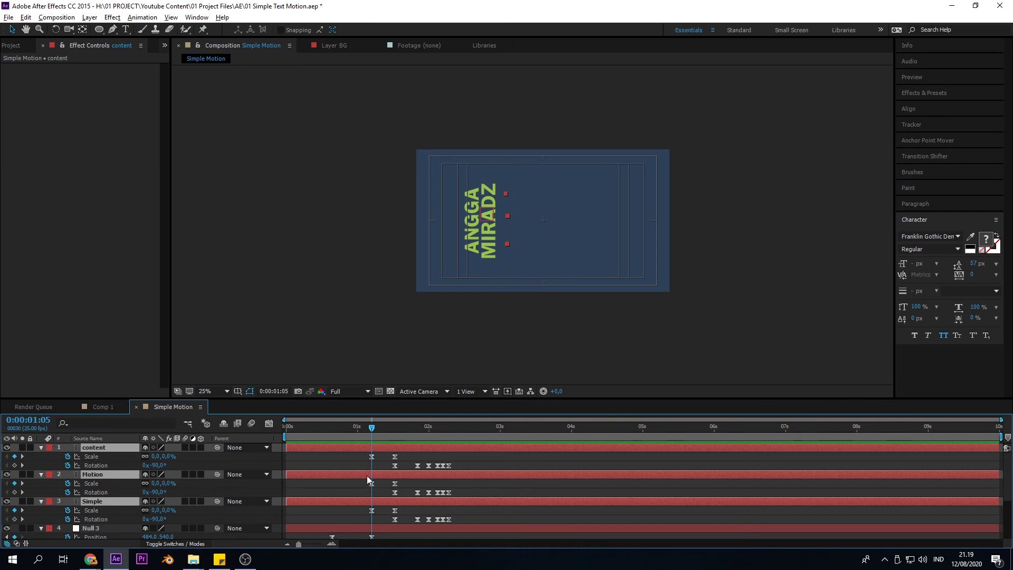
{"action": "mouse_move", "coordinate": [284, 475]}
{"action": "left_mouse_down"}
{"action": "mouse_move", "coordinate": [357, 475]}
{"action": "mouse_move", "coordinate": [286, 475]}
{"action": "left_mouse_up"}
{"action": "left_click_drag", "start_coordinate": [285, 473], "coordinate": [371, 482]}
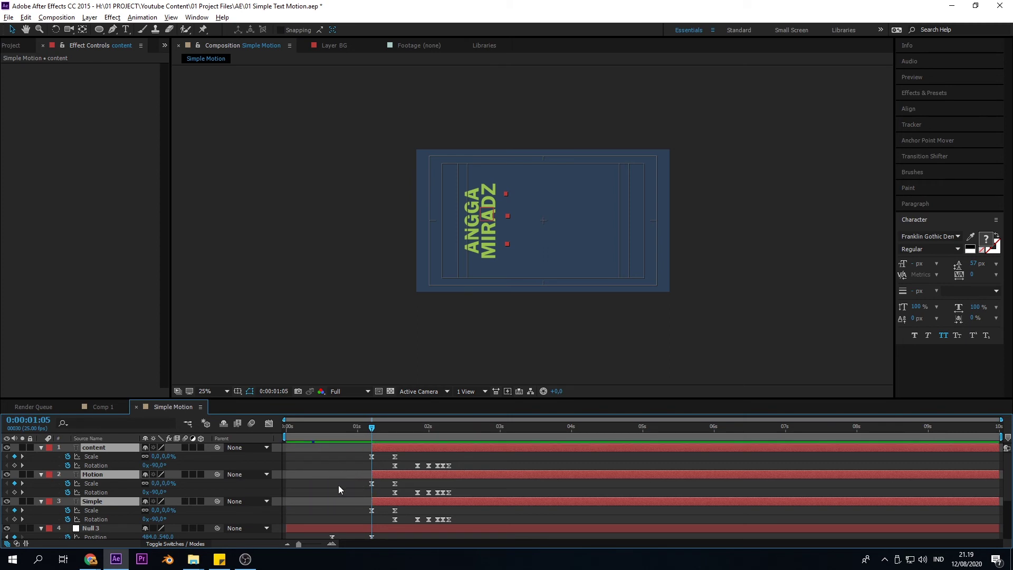
Shift content and Motion a few frames later, delaying content further than Motion
{"action": "left_click_drag", "start_coordinate": [363, 429], "coordinate": [318, 436]}
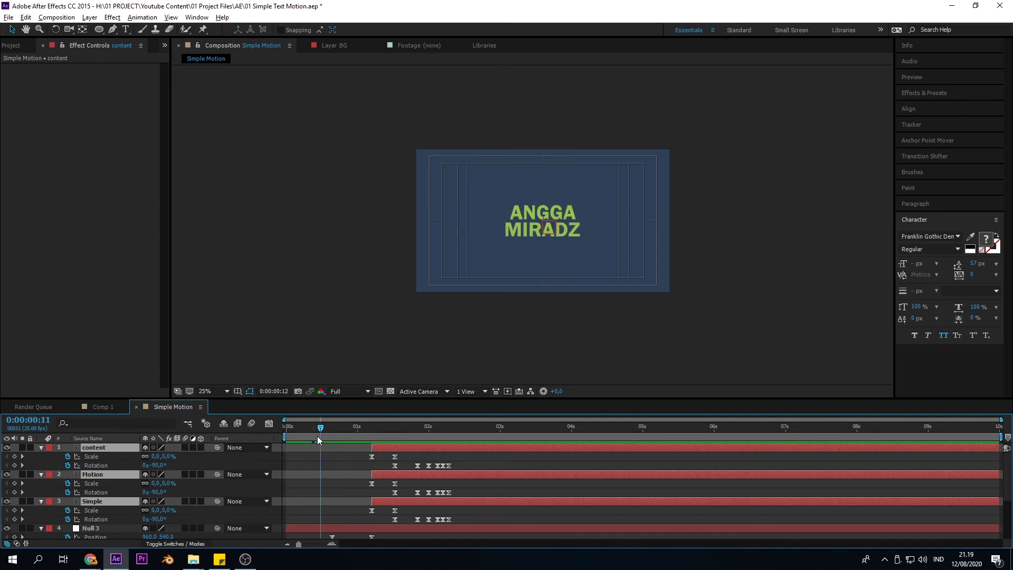
{"action": "left_click", "coordinate": [359, 465]}
{"action": "left_click", "coordinate": [378, 448]}
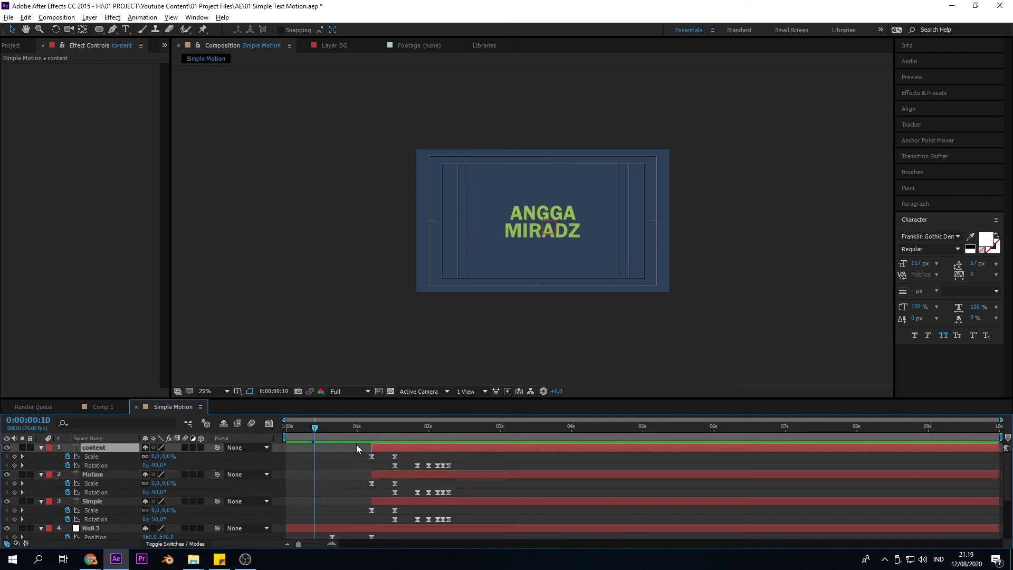
{"action": "left_click_drag", "start_coordinate": [348, 425], "coordinate": [372, 436]}
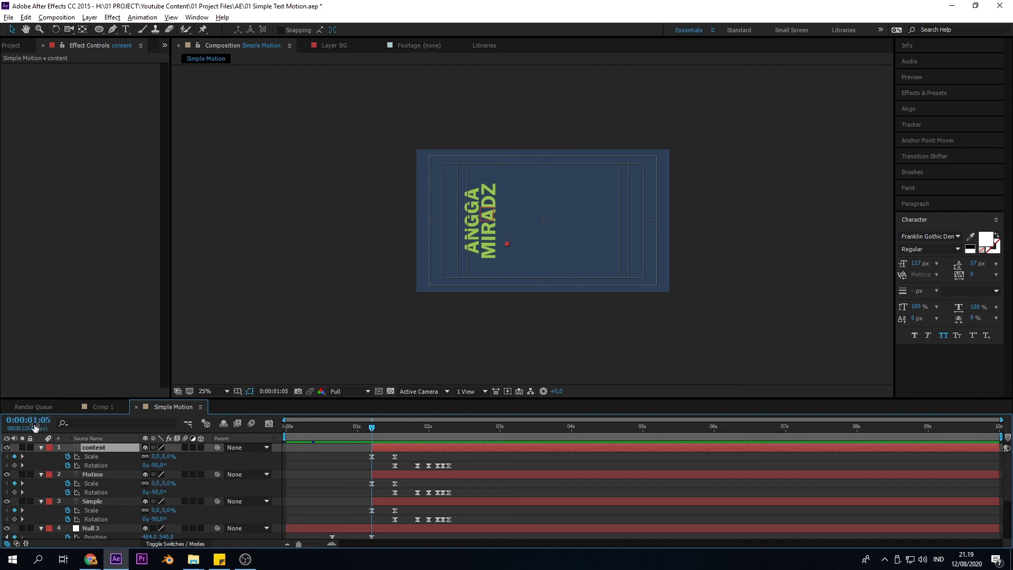
{"action": "mouse_move", "coordinate": [371, 428]}
{"action": "left_mouse_down"}
{"action": "mouse_move", "coordinate": [325, 437]}
{"action": "mouse_move", "coordinate": [372, 444]}
{"action": "left_mouse_up"}
{"action": "left_click", "coordinate": [387, 474]}
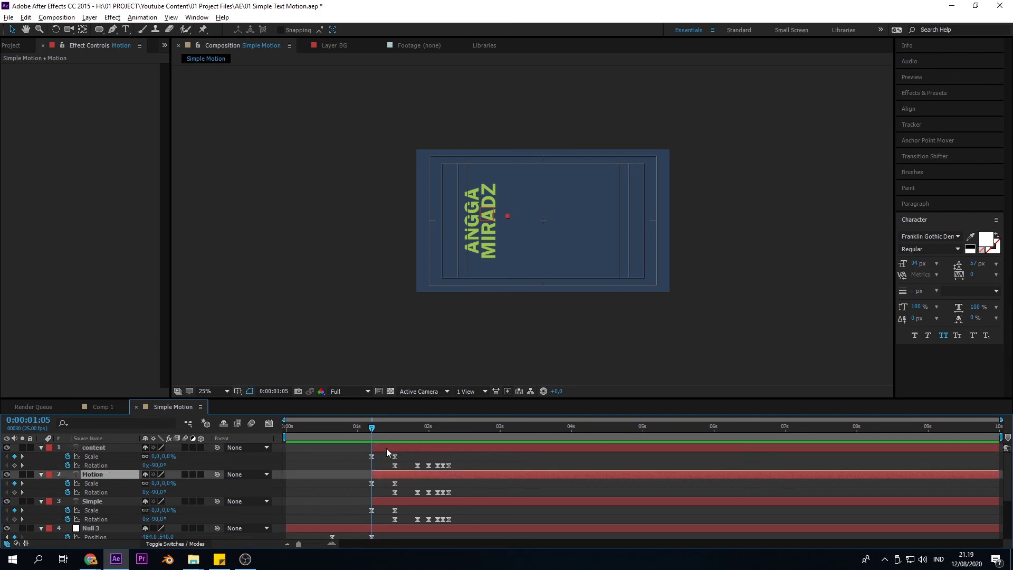
{"action": "left_click", "coordinate": [386, 448], "text": "shift"}
{"action": "left_click_drag", "start_coordinate": [382, 473], "coordinate": [397, 447]}
{"action": "left_click", "coordinate": [388, 463]}
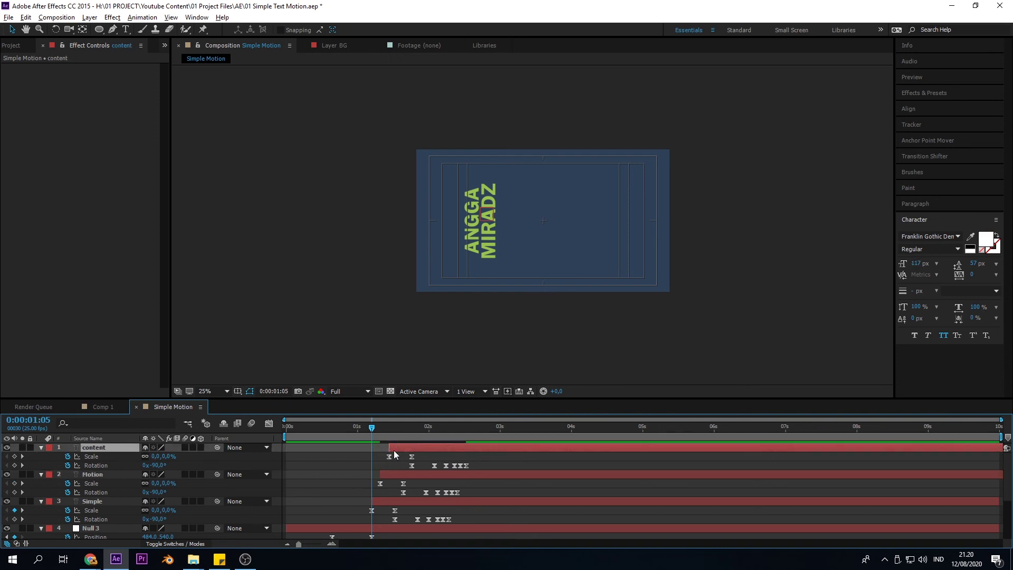
Preview the staggered text entrance from one second in
{"action": "left_click", "coordinate": [382, 501]}
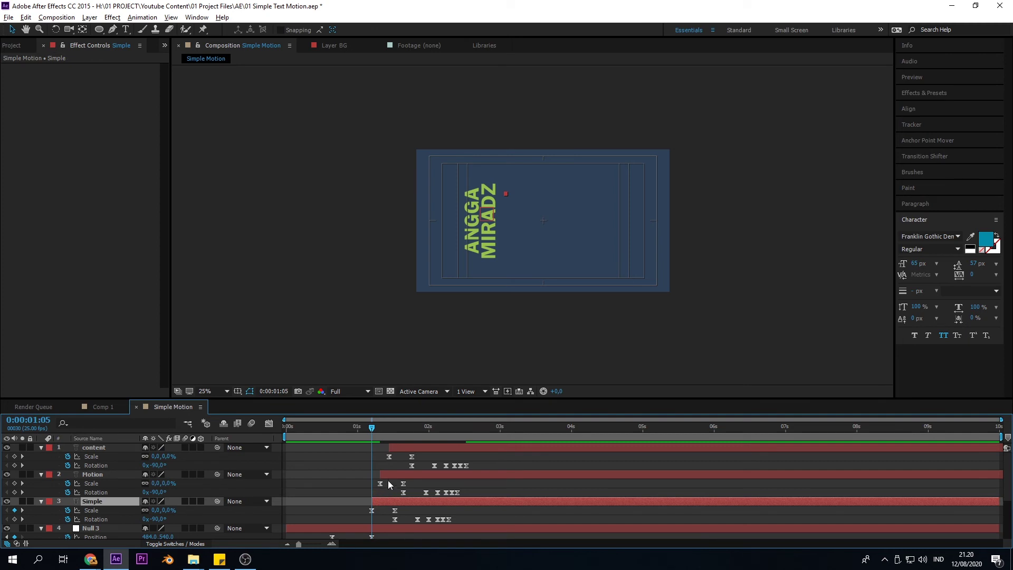
{"action": "left_click", "coordinate": [390, 475]}
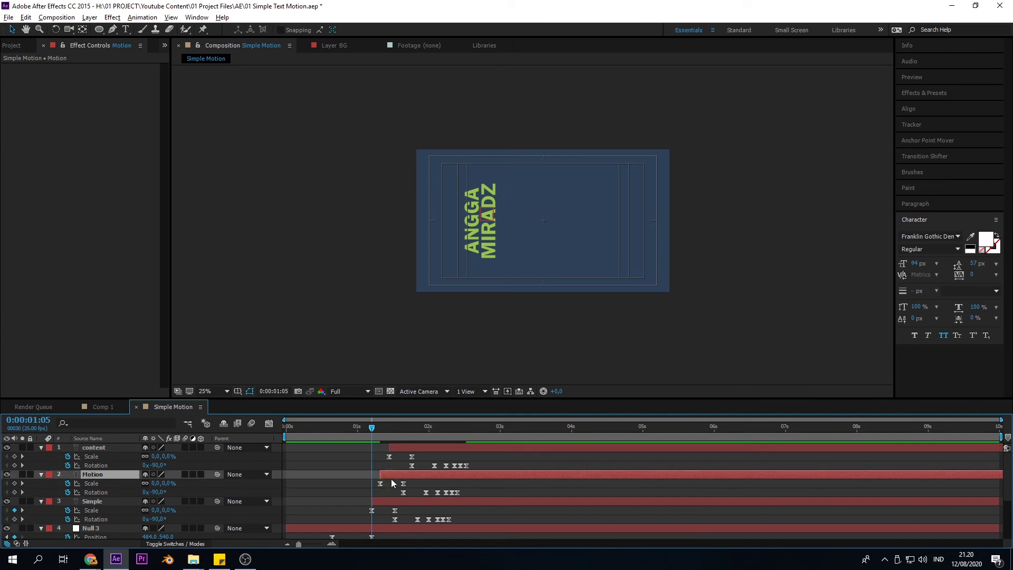
{"action": "left_click", "coordinate": [396, 448]}
{"action": "left_click_drag", "start_coordinate": [378, 435], "coordinate": [359, 436]}
{"action": "key", "text": "space"}
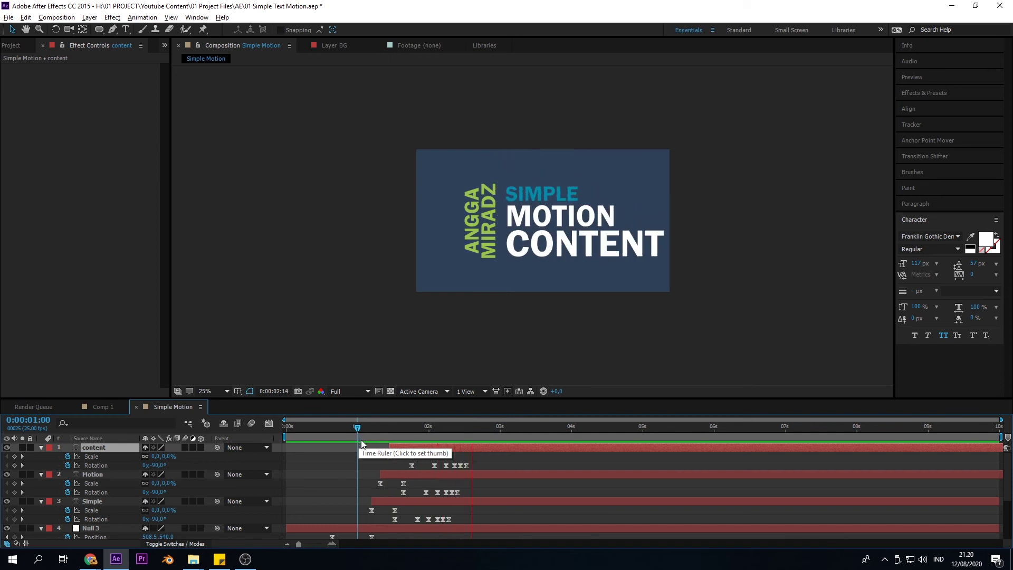
{"action": "key", "text": "space"}
Delay content and Motion about two more frames, content extra, and preview the result
{"action": "left_click", "coordinate": [394, 476]}
{"action": "left_click", "coordinate": [396, 448], "text": "shift"}
{"action": "left_click_drag", "start_coordinate": [393, 475], "coordinate": [406, 448]}
{"action": "left_click", "coordinate": [390, 458]}
{"action": "left_click", "coordinate": [355, 435]}
{"action": "key", "text": "space"}
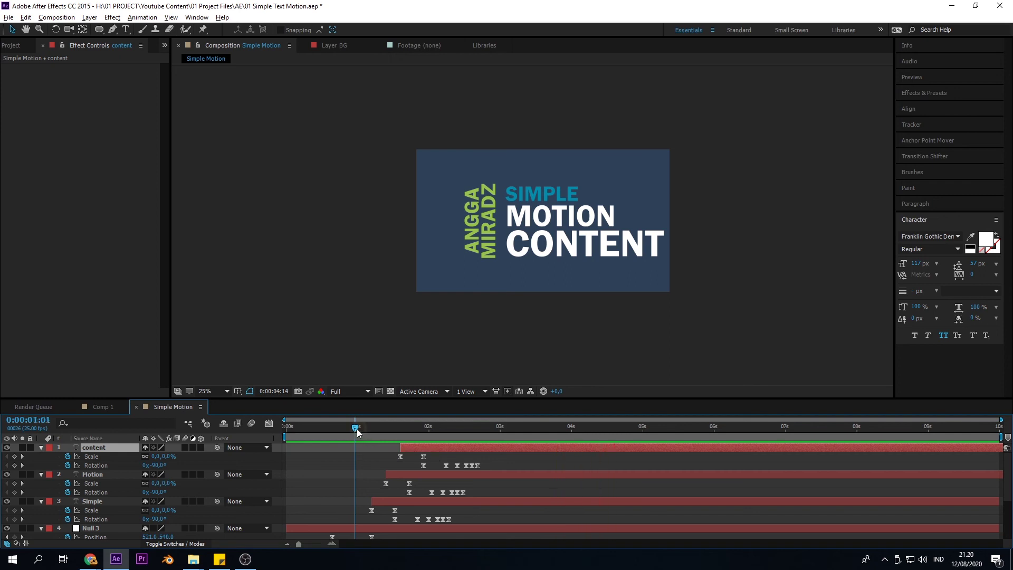
{"action": "left_click_drag", "start_coordinate": [357, 428], "coordinate": [275, 437]}
{"action": "left_click_drag", "start_coordinate": [384, 435], "coordinate": [480, 446]}
Parent the selected SIMPLE, MOTION and CONTENT layers to Null 3
{"action": "scroll", "coordinate": [387, 469], "scroll_direction": "up", "scroll_amount": 1}
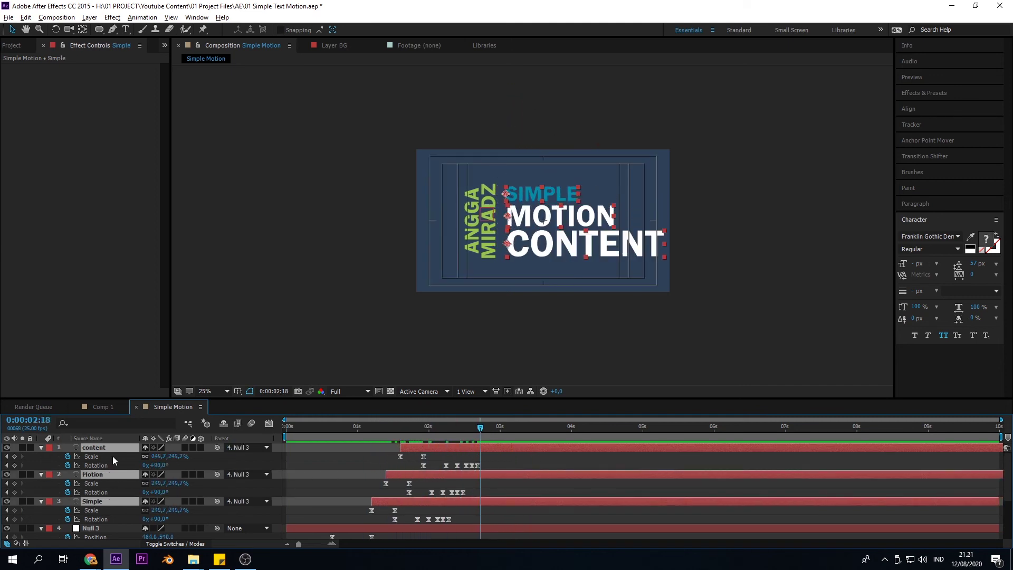
{"action": "scroll", "coordinate": [255, 495], "scroll_direction": "down", "scroll_amount": 1}
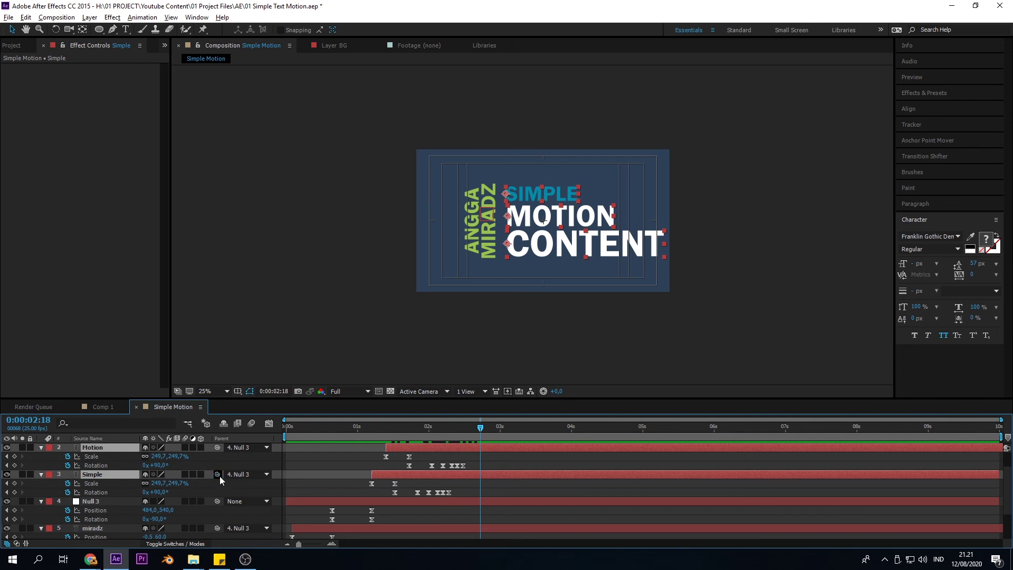
{"action": "left_click_drag", "start_coordinate": [218, 474], "coordinate": [95, 508]}
{"action": "scroll", "coordinate": [432, 494], "scroll_direction": "up", "scroll_amount": 1}
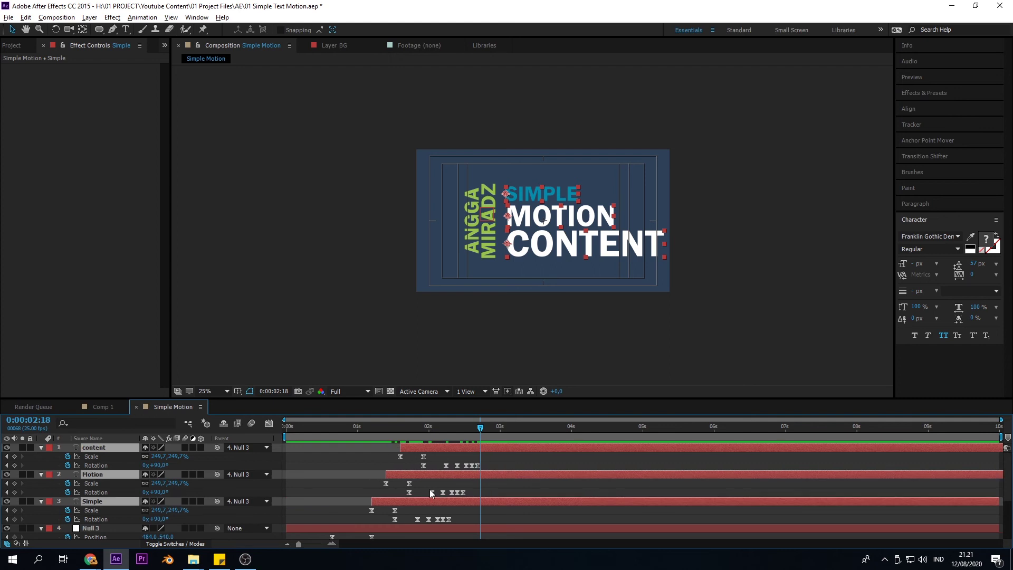
{"action": "scroll", "coordinate": [414, 498], "scroll_direction": "down", "scroll_amount": 2}
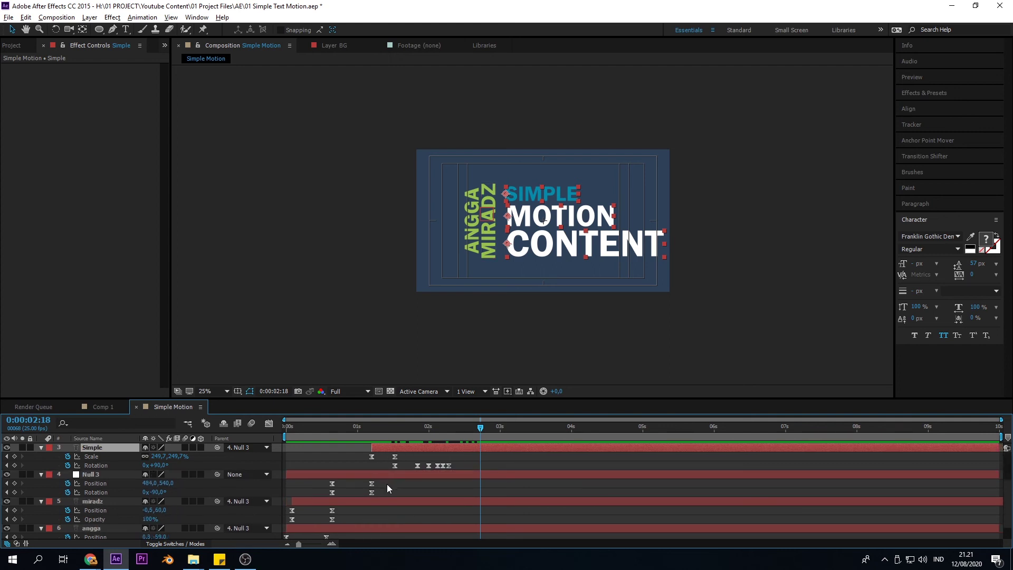
{"action": "scroll", "coordinate": [388, 483], "scroll_direction": "up", "scroll_amount": 1}
Move the Motion and Simple layers earlier in time and preview the timing
{"action": "left_click_drag", "start_coordinate": [393, 477], "coordinate": [369, 470]}
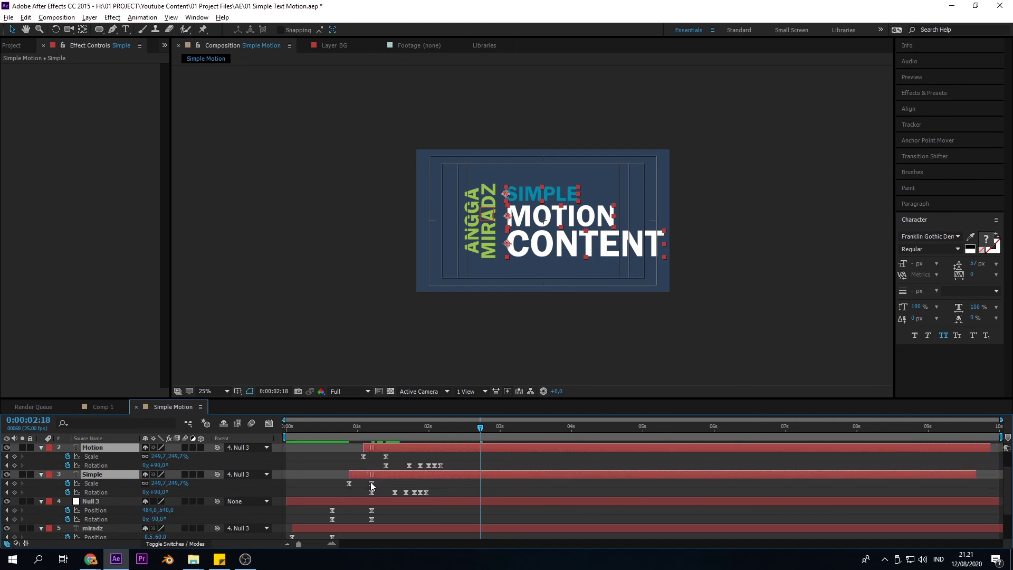
{"action": "left_click_drag", "start_coordinate": [343, 430], "coordinate": [326, 465]}
{"action": "key", "text": "space"}
{"action": "key", "text": "space"}
{"action": "key", "text": "space"}
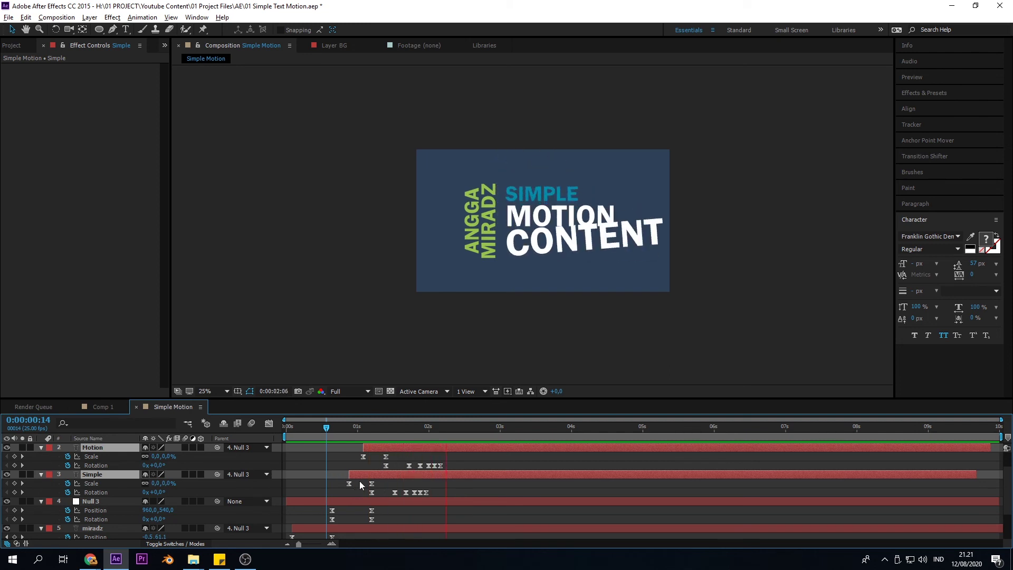
{"action": "mouse_move", "coordinate": [363, 474]}
{"action": "left_mouse_down"}
{"action": "mouse_move", "coordinate": [354, 473]}
{"action": "mouse_move", "coordinate": [364, 477]}
{"action": "left_mouse_up"}
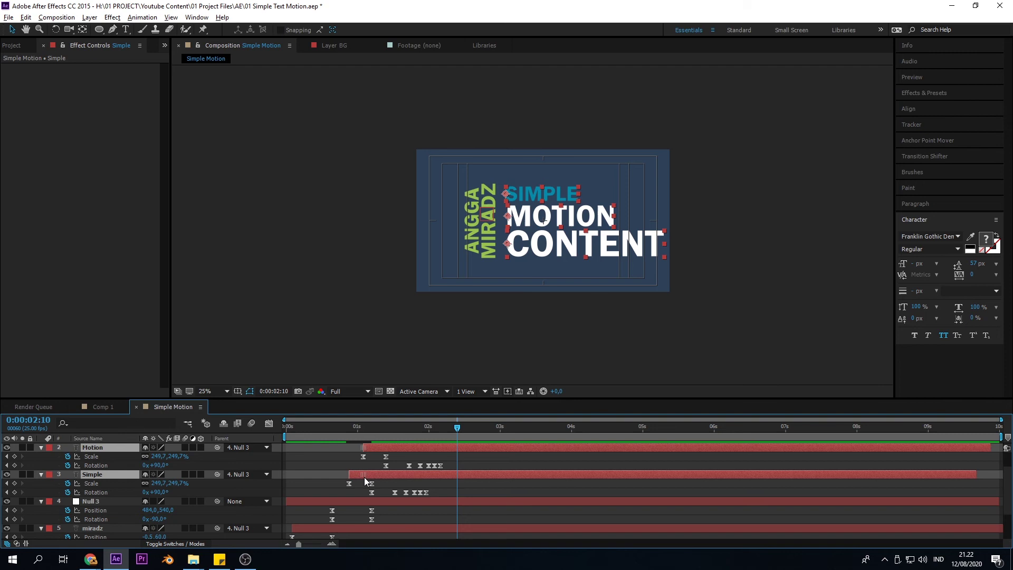
{"action": "left_click_drag", "start_coordinate": [341, 425], "coordinate": [323, 428]}
{"action": "key", "text": "space"}
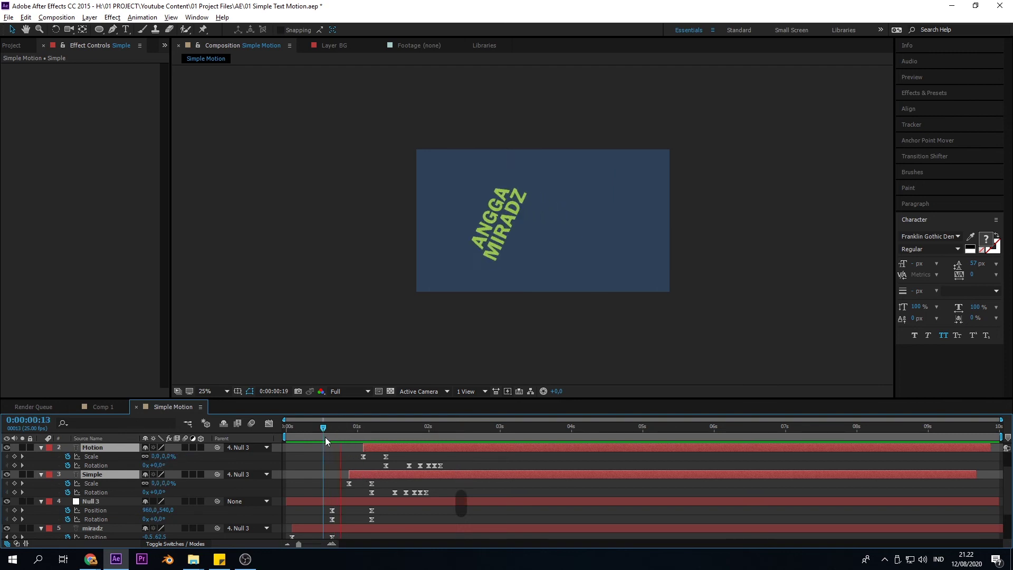
Pull Motion and Simple earlier again and check content's keyframes at 1:09
{"action": "left_click_drag", "start_coordinate": [366, 473], "coordinate": [349, 473]}
{"action": "scroll", "coordinate": [377, 488], "scroll_direction": "up", "scroll_amount": 1}
{"action": "left_click_drag", "start_coordinate": [388, 431], "coordinate": [383, 431]}
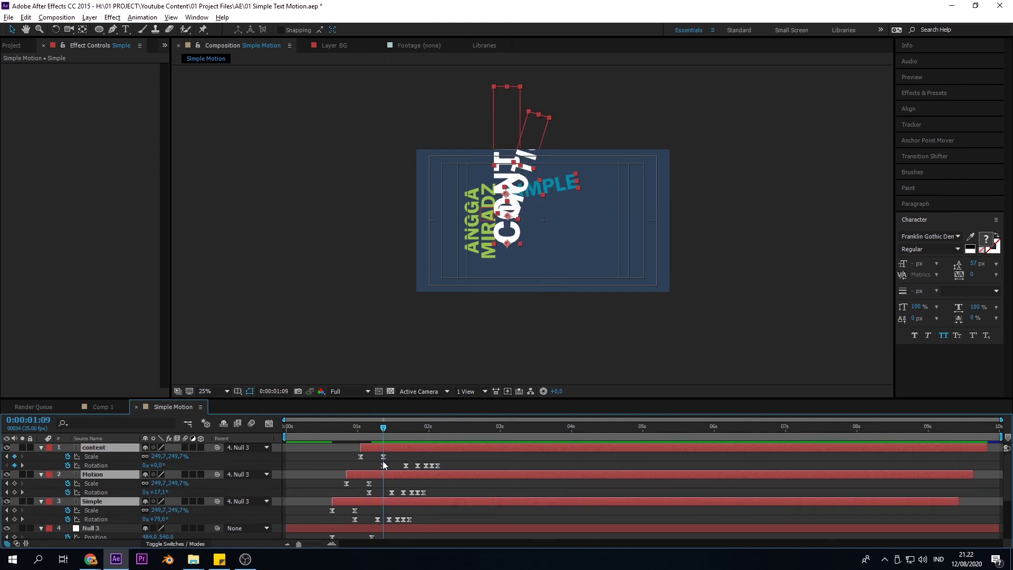
{"action": "scroll", "coordinate": [384, 477], "scroll_direction": "down", "scroll_amount": 2}
{"action": "mouse_move", "coordinate": [380, 483]}
{"action": "left_mouse_down"}
{"action": "mouse_move", "coordinate": [369, 493]}
{"action": "mouse_move", "coordinate": [382, 492]}
{"action": "left_mouse_up"}
Move Null 3's rotation keyframes to 0:00:01:11 and preview the animation
{"action": "left_click_drag", "start_coordinate": [376, 435], "coordinate": [278, 438]}
{"action": "key", "text": "space"}
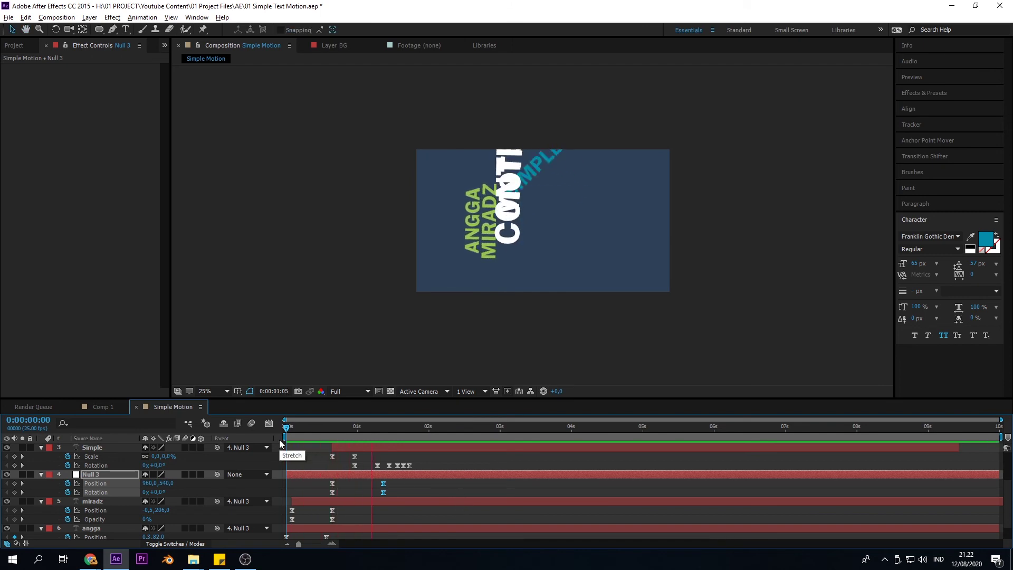
{"action": "key", "text": "space"}
{"action": "key", "text": "space"}
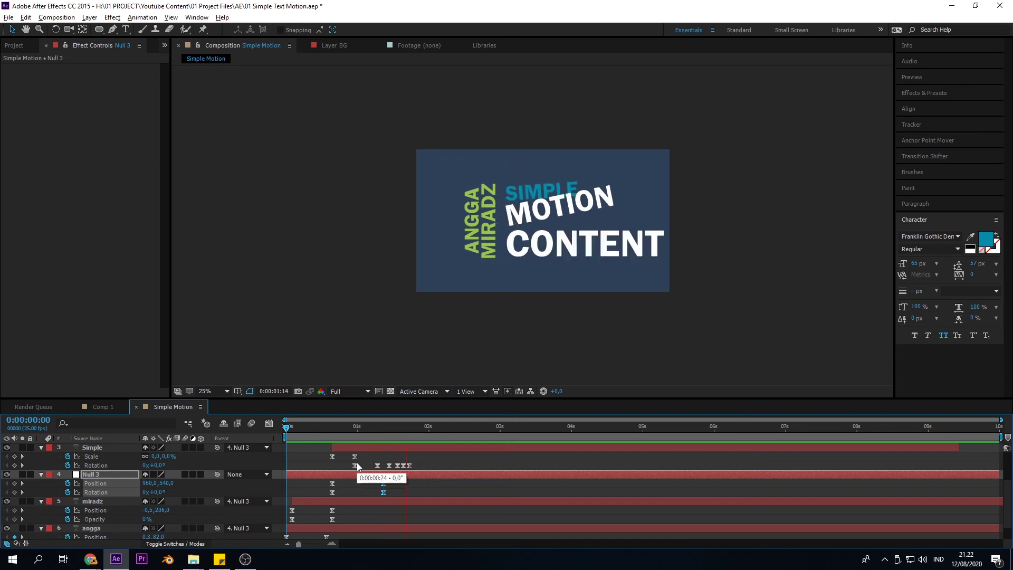
{"action": "left_click_drag", "start_coordinate": [322, 434], "coordinate": [466, 454]}
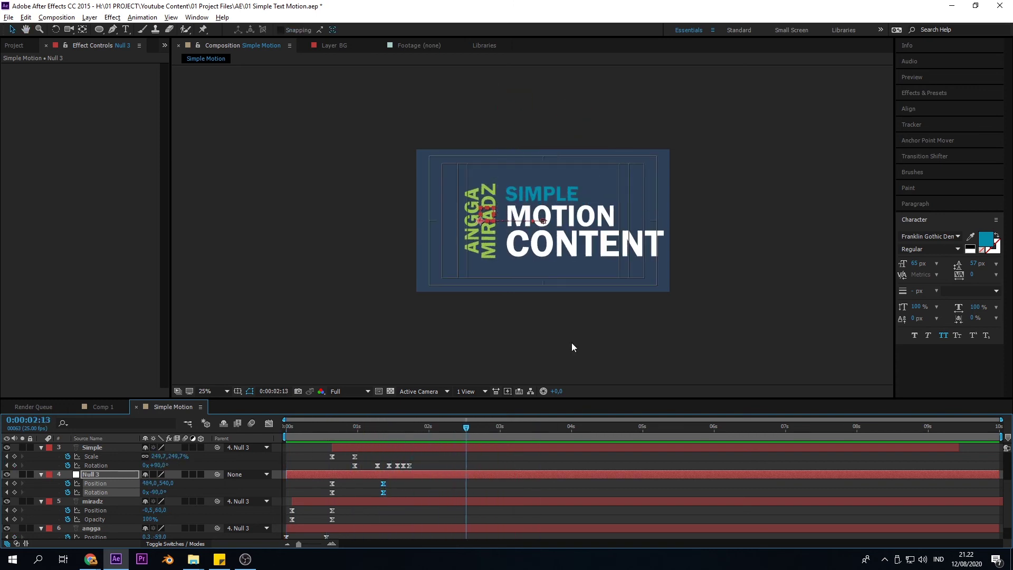
Select only Null 3 and add its Scale property with Shift+S
{"action": "left_click", "coordinate": [368, 482]}
{"action": "left_click", "coordinate": [364, 476]}
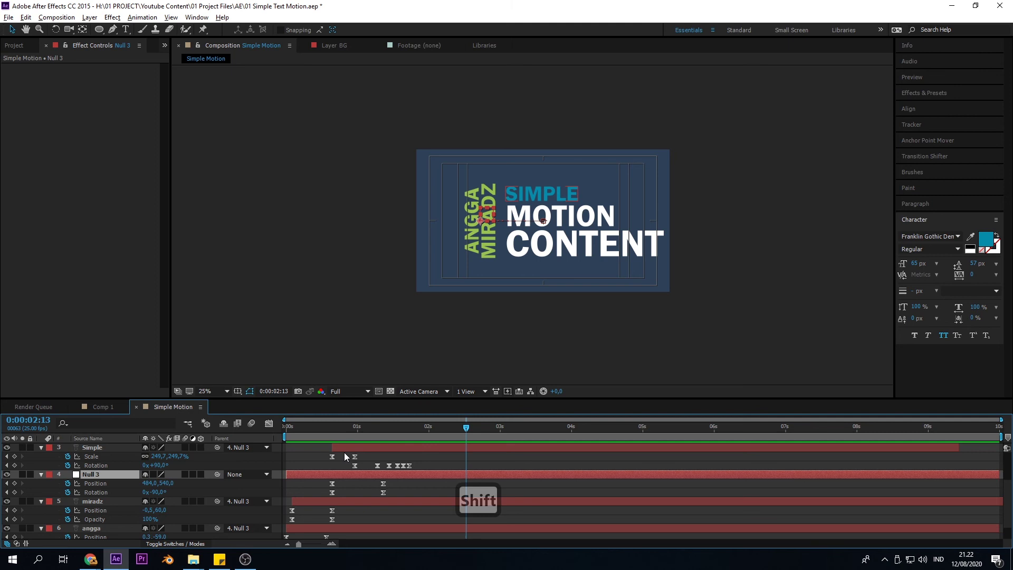
{"action": "key", "text": "shift+s"}
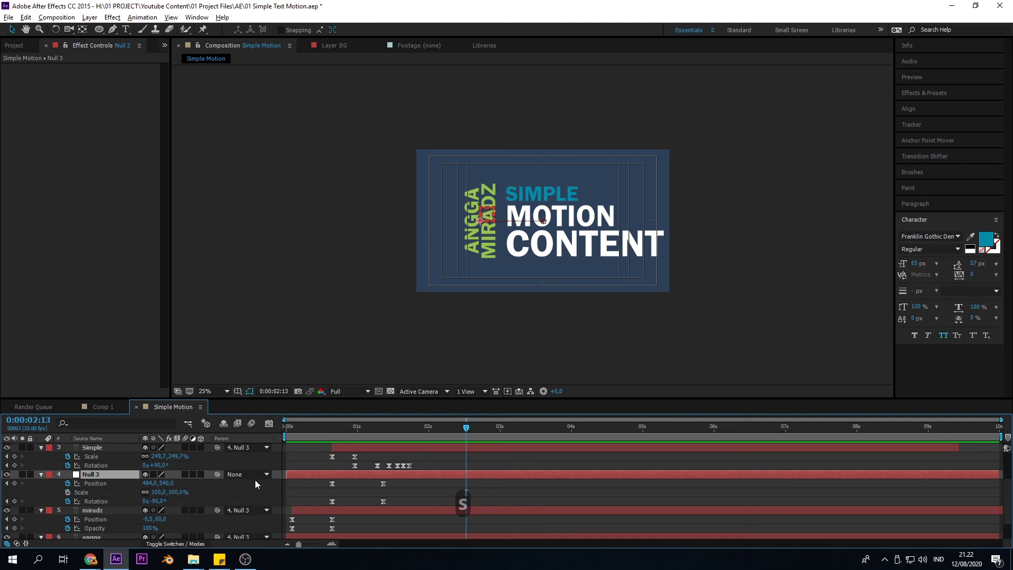
Keyframe Null 3's Scale from 100% early on down to 72% at 0:00:01:09
{"action": "left_click", "coordinate": [68, 492]}
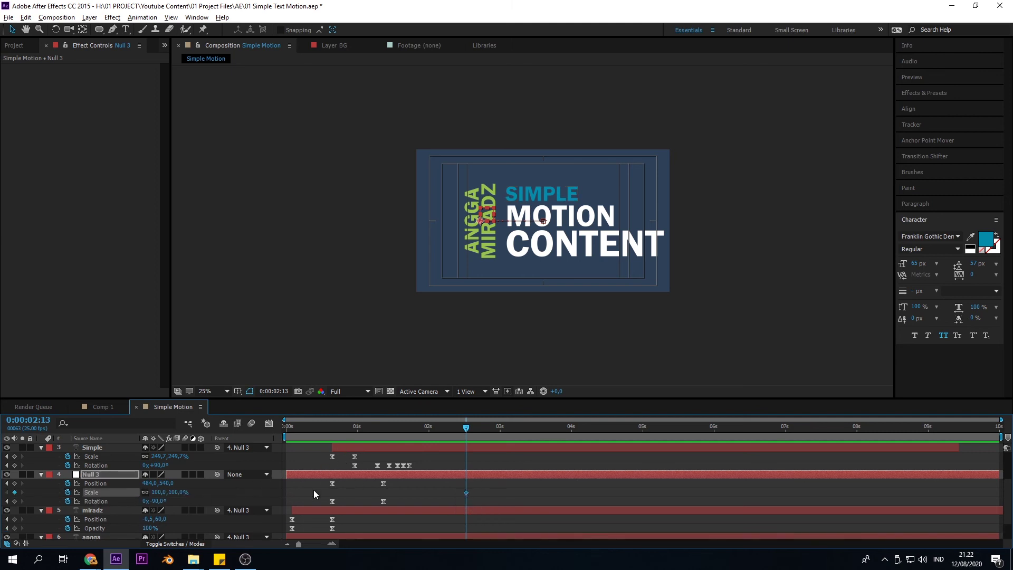
{"action": "left_click_drag", "start_coordinate": [466, 492], "coordinate": [333, 501]}
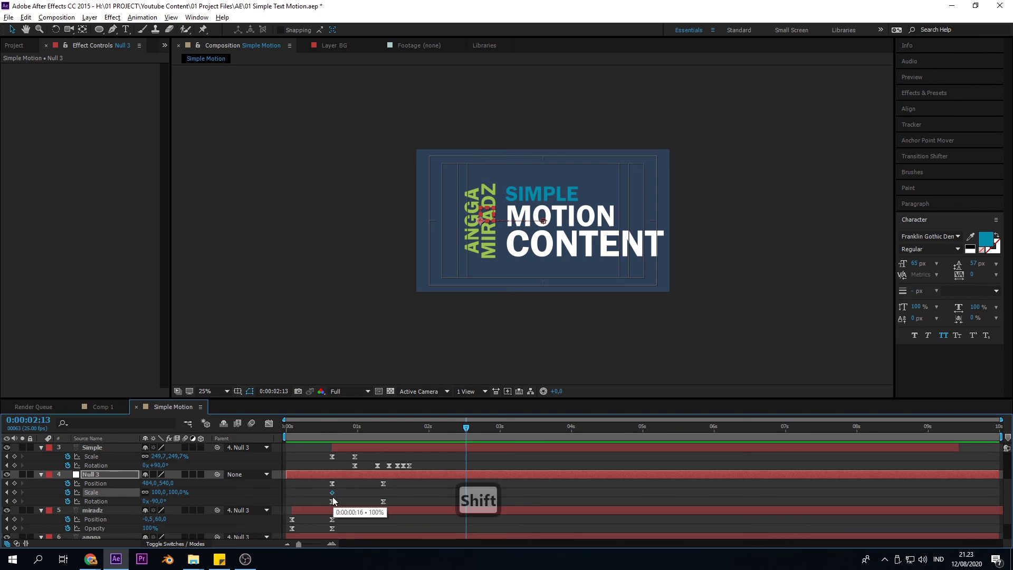
{"action": "left_click", "coordinate": [383, 428]}
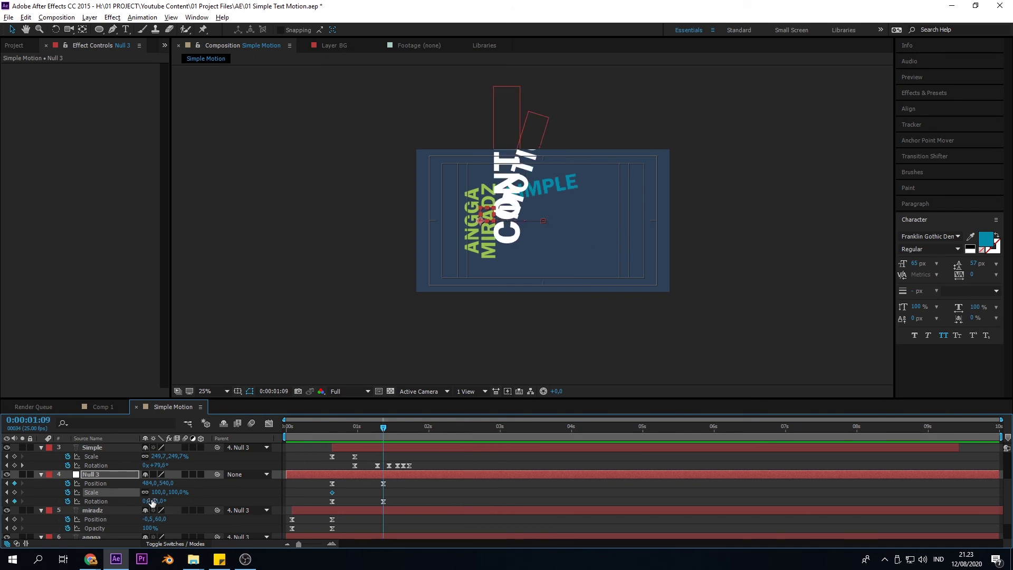
{"action": "left_click_drag", "start_coordinate": [157, 492], "coordinate": [144, 492]}
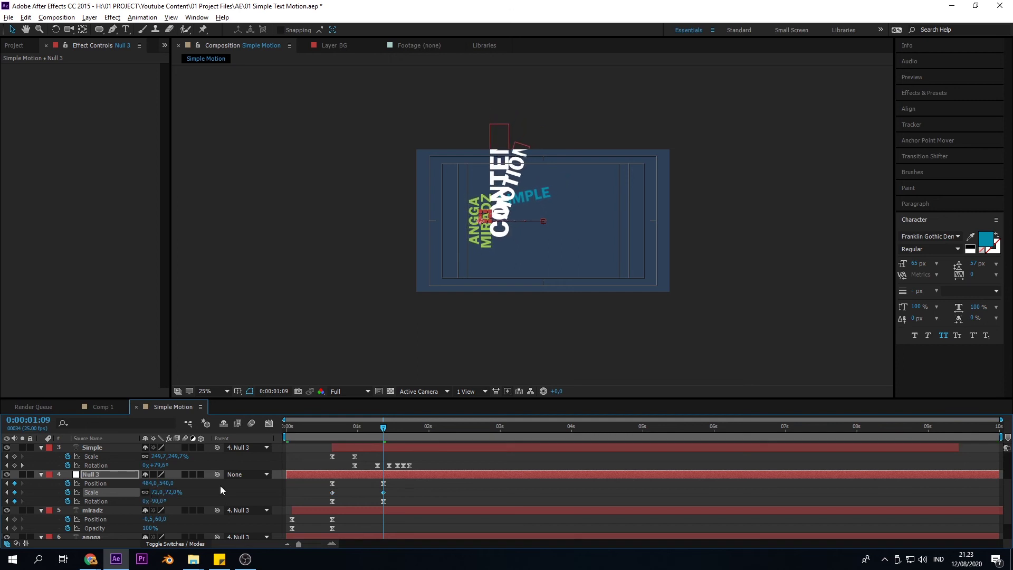
Apply easy ease (F9) to both Scale keyframes and preview the shrink
{"action": "left_click_drag", "start_coordinate": [394, 428], "coordinate": [504, 432]}
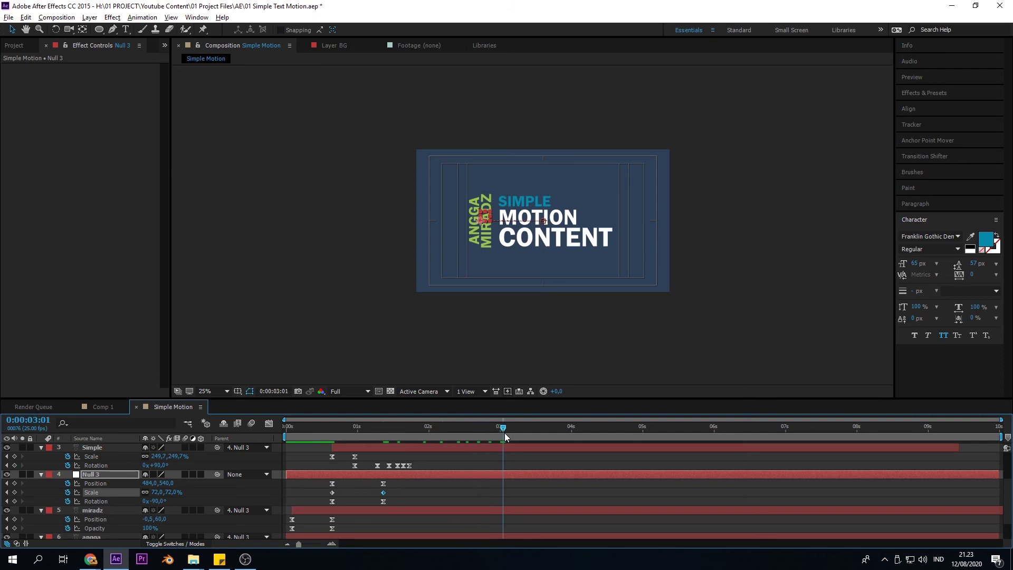
{"action": "left_click_drag", "start_coordinate": [394, 492], "coordinate": [296, 486]}
{"action": "key", "text": "F9"}
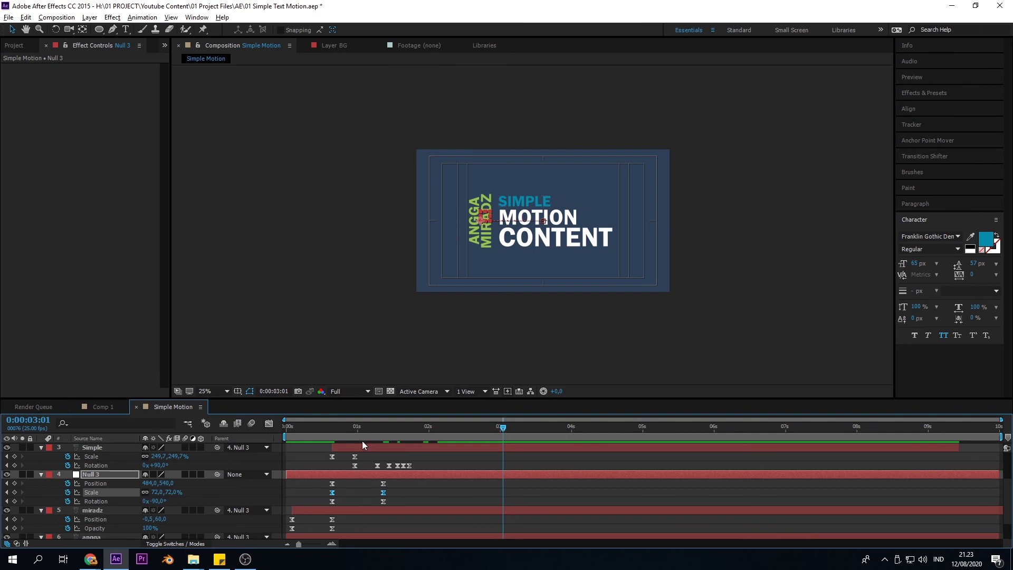
{"action": "left_click", "coordinate": [321, 427]}
{"action": "key", "text": "space"}
{"action": "key", "text": "space"}
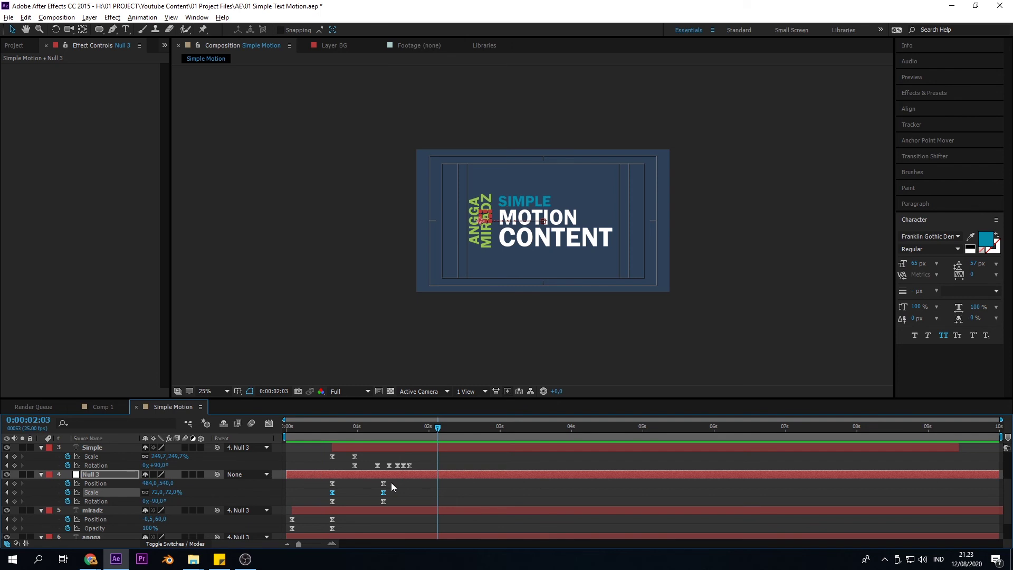
Inspect Null 3's Position speed curve, then select both of its Scale keyframes
{"action": "left_click", "coordinate": [383, 483]}
{"action": "left_click", "coordinate": [270, 424]}
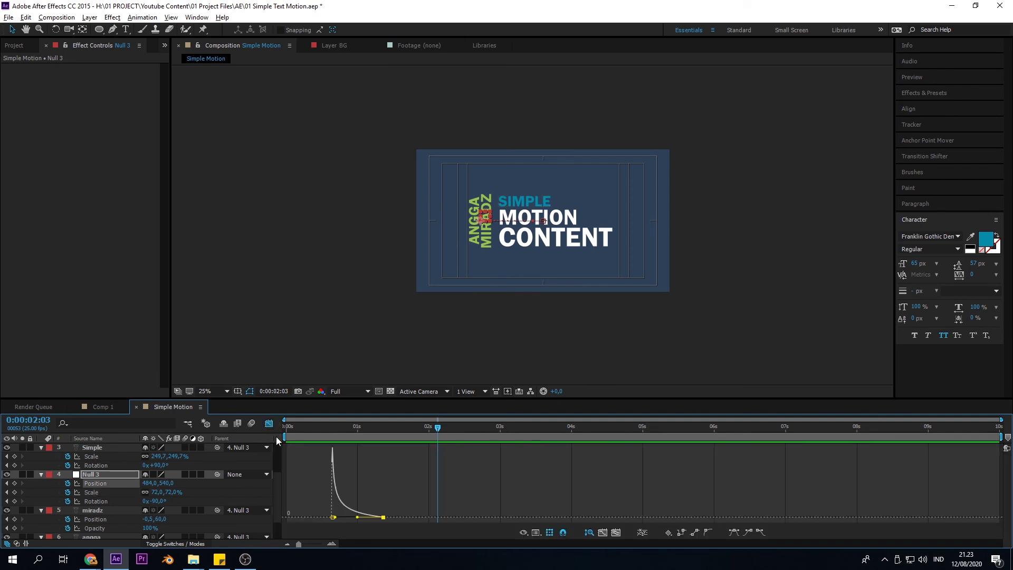
{"action": "left_click", "coordinate": [272, 425]}
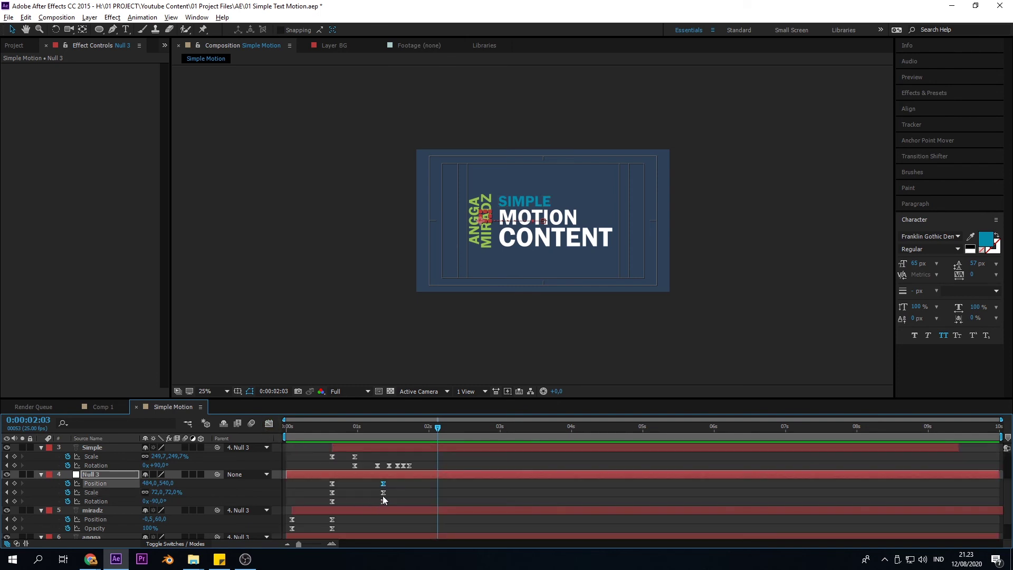
{"action": "left_click", "coordinate": [383, 493]}
{"action": "left_click_drag", "start_coordinate": [394, 488], "coordinate": [321, 492]}
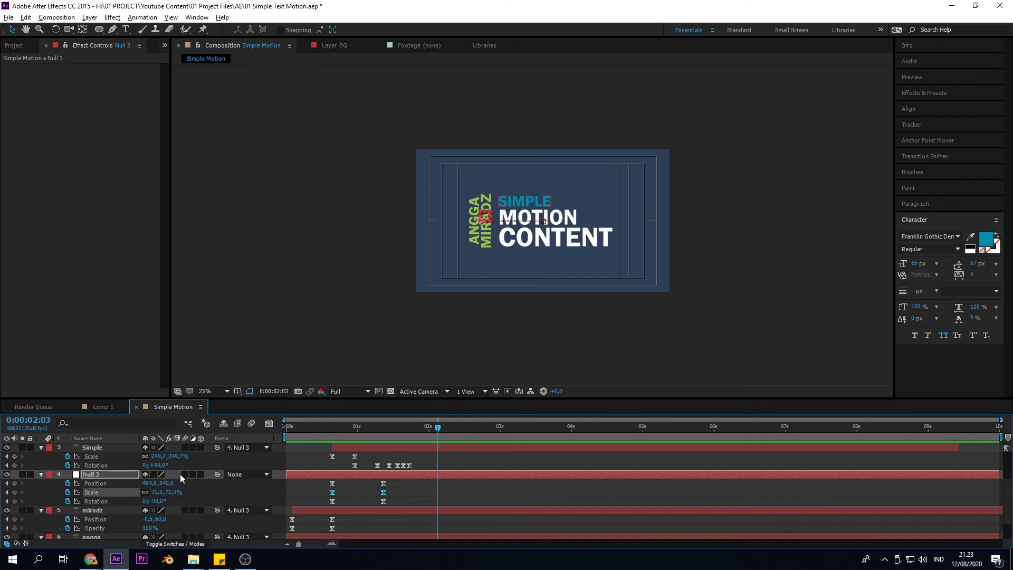
In the Graph Editor, drag the first Scale influence handle so the shrink starts fast, then preview
{"action": "left_click", "coordinate": [268, 424]}
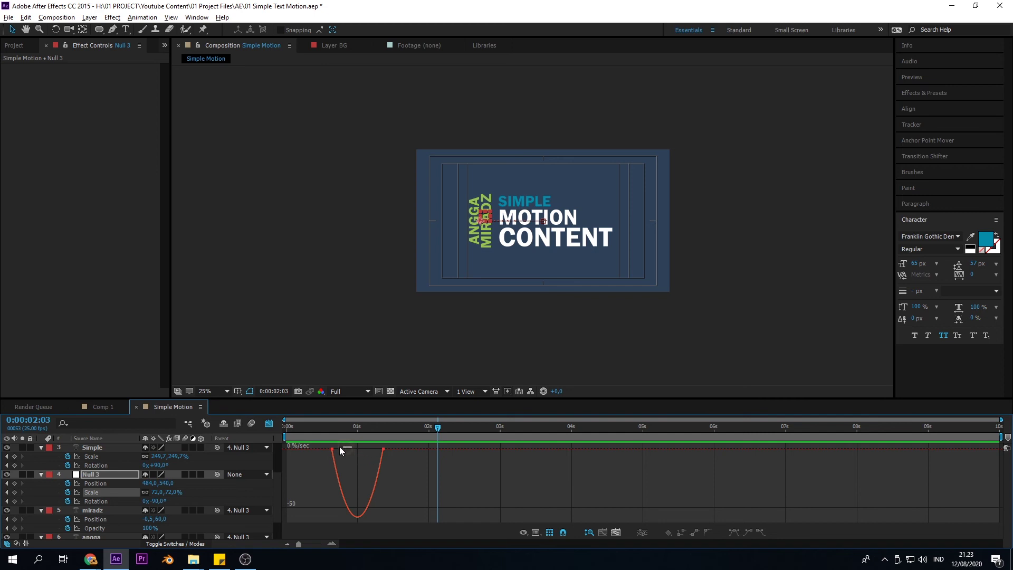
{"action": "left_click_drag", "start_coordinate": [343, 450], "coordinate": [365, 450]}
{"action": "left_click_drag", "start_coordinate": [344, 451], "coordinate": [342, 450]}
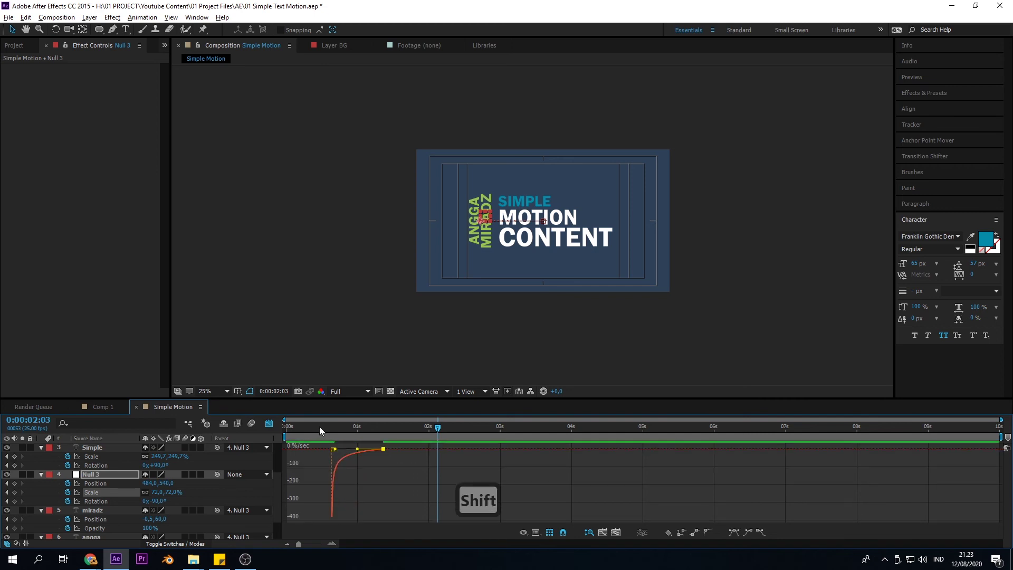
{"action": "left_click", "coordinate": [306, 427]}
{"action": "key", "text": "space"}
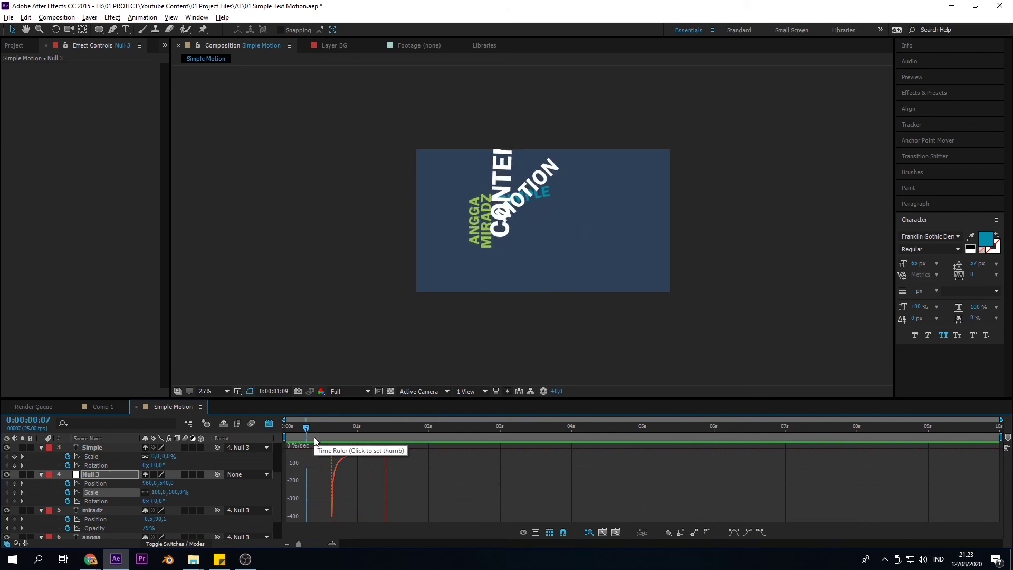
{"action": "left_click", "coordinate": [317, 428]}
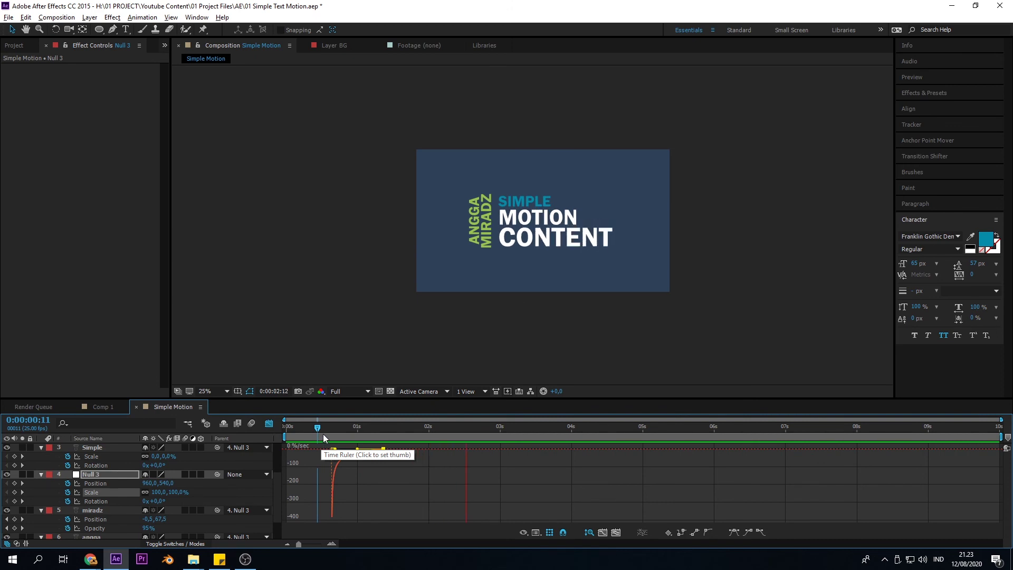
{"action": "key", "text": "space"}
{"action": "left_click", "coordinate": [310, 426]}
{"action": "key", "text": "space"}
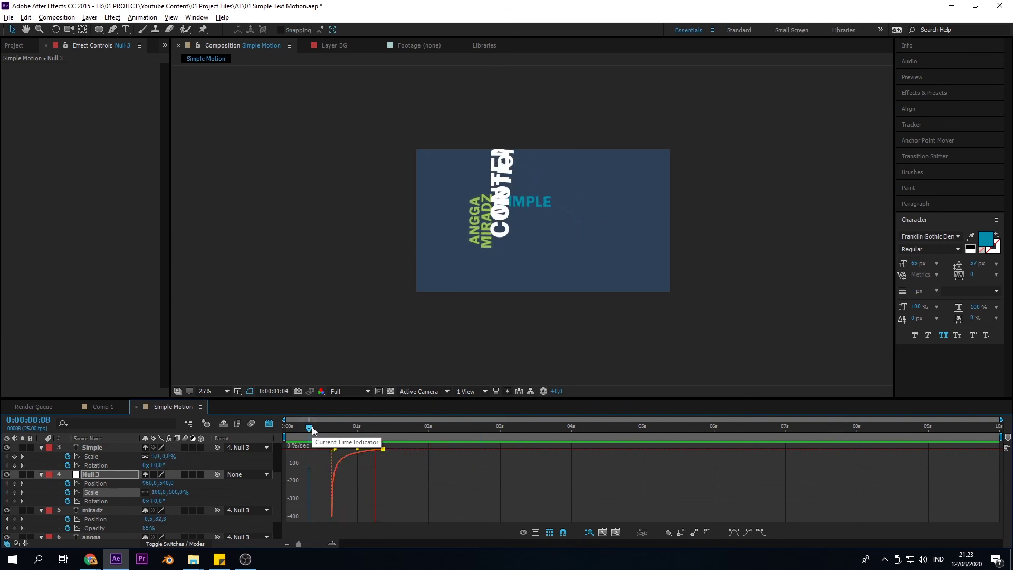
Close the Graph Editor and preview the finished title again
{"action": "left_click", "coordinate": [268, 424]}
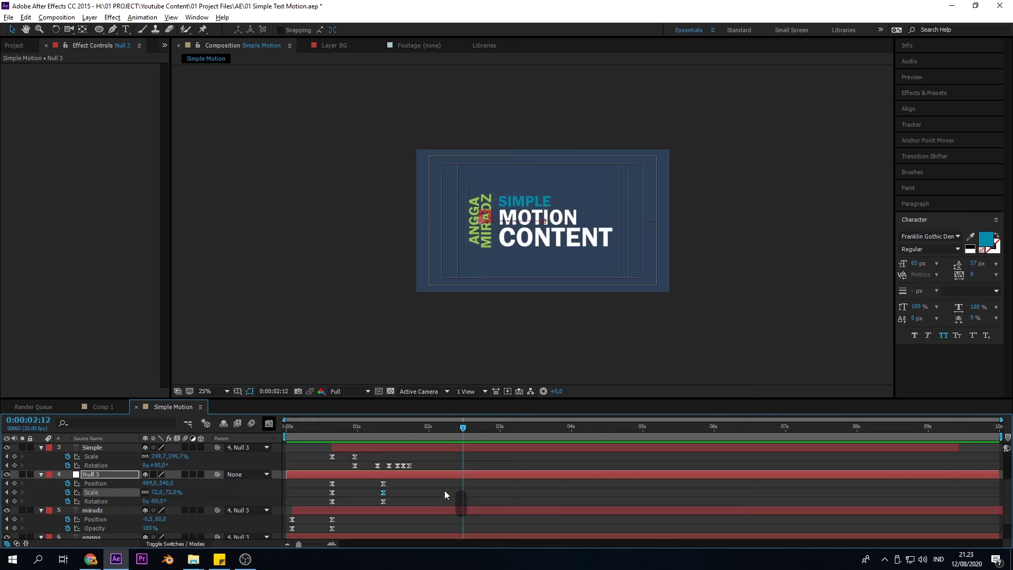
{"action": "left_click", "coordinate": [321, 439]}
{"action": "key", "text": "space"}
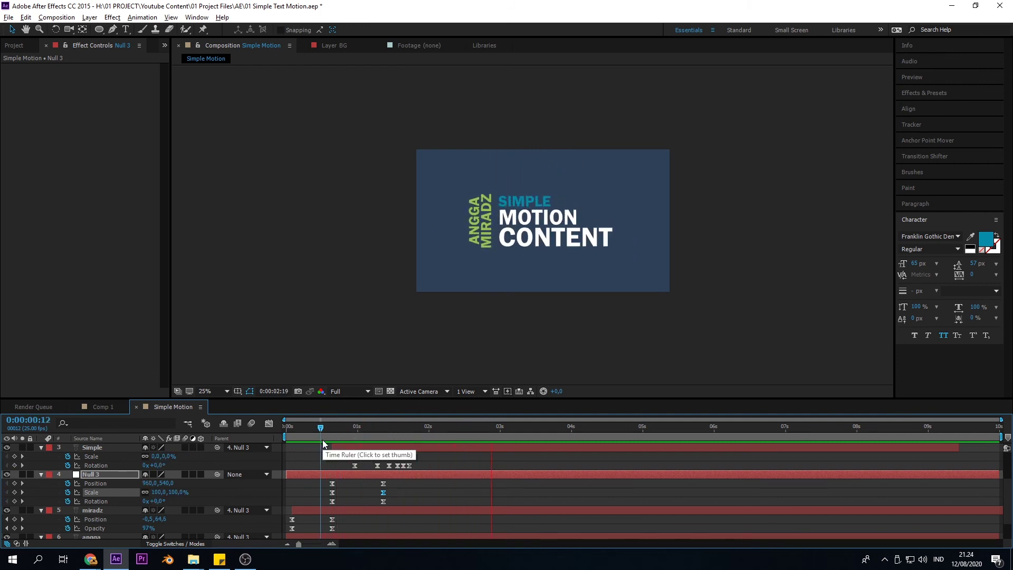
{"action": "key", "text": "space"}
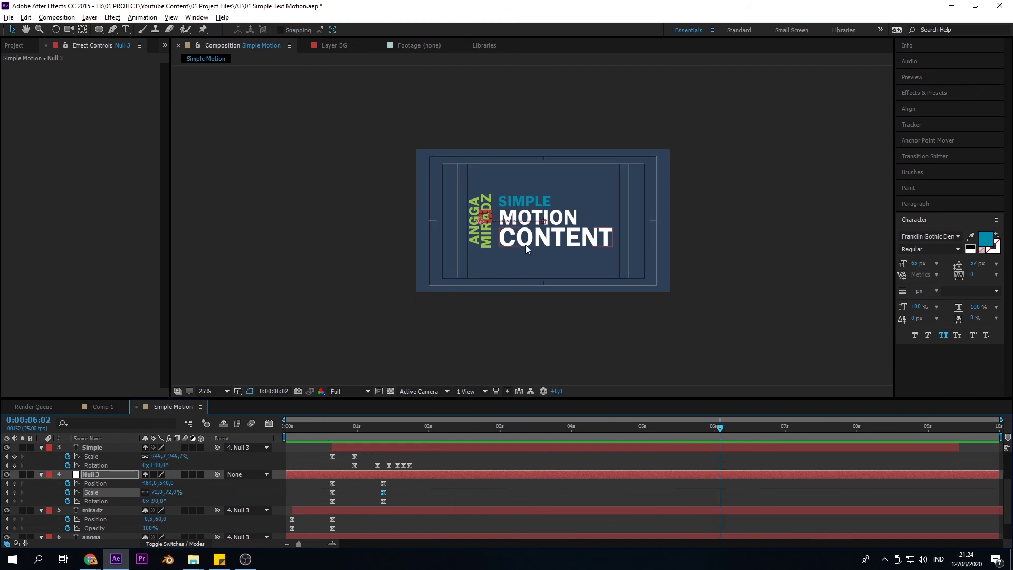
{"action": "left_click", "coordinate": [101, 405]}
{"action": "key", "text": "space"}
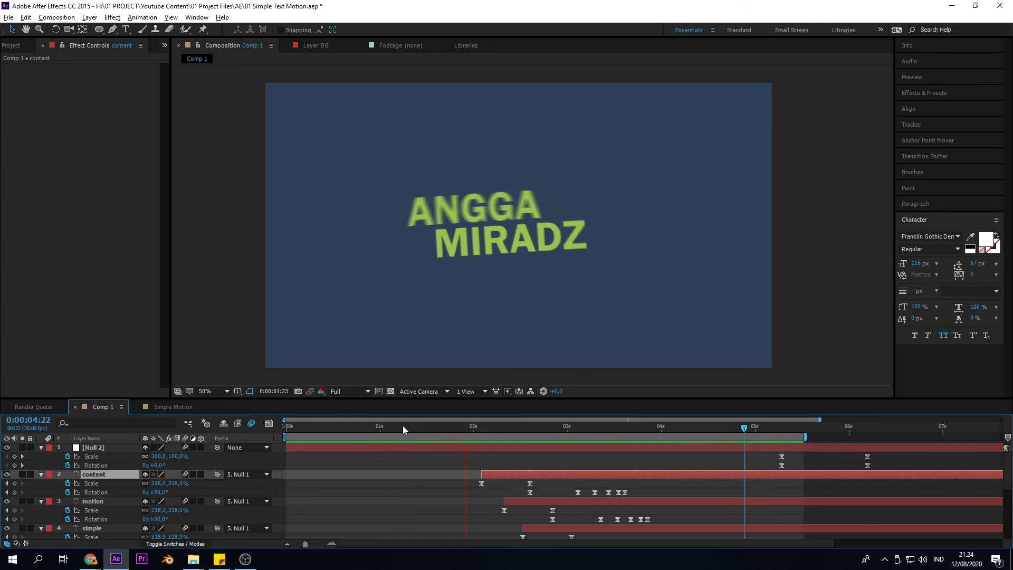
{"action": "left_click", "coordinate": [176, 407]}
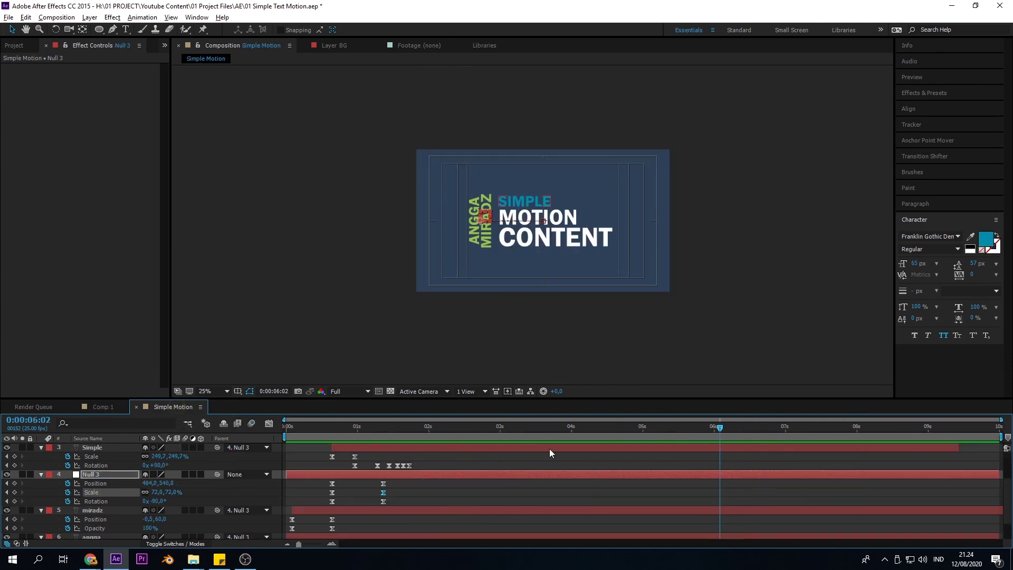
Scrub the title animation and look at the timeline's New layer options
{"action": "left_click_drag", "start_coordinate": [455, 433], "coordinate": [510, 473]}
{"action": "scroll", "coordinate": [510, 472], "scroll_direction": "up", "scroll_amount": 3}
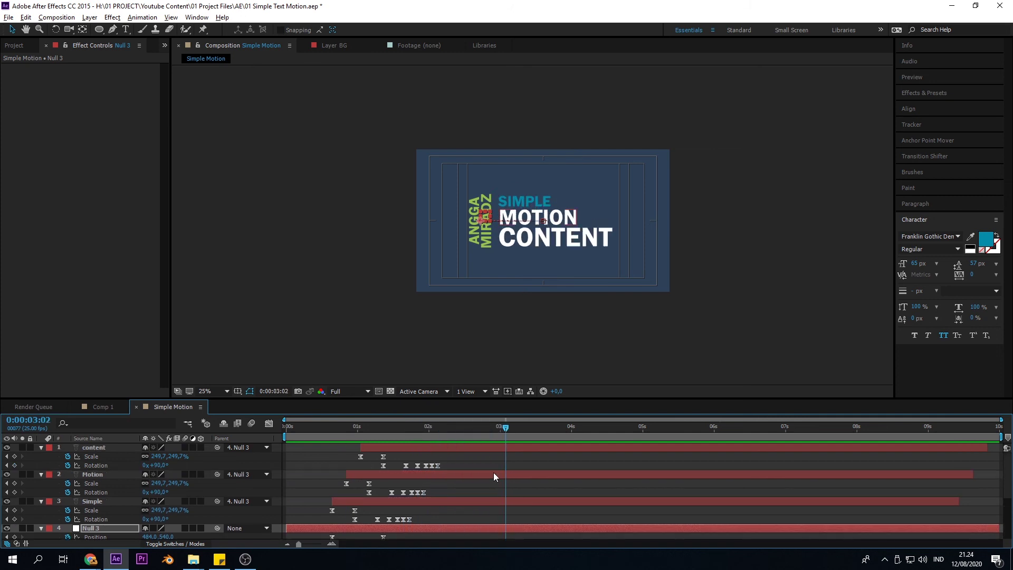
{"action": "right_click", "coordinate": [480, 464]}
{"action": "mouse_move", "coordinate": [517, 364]}
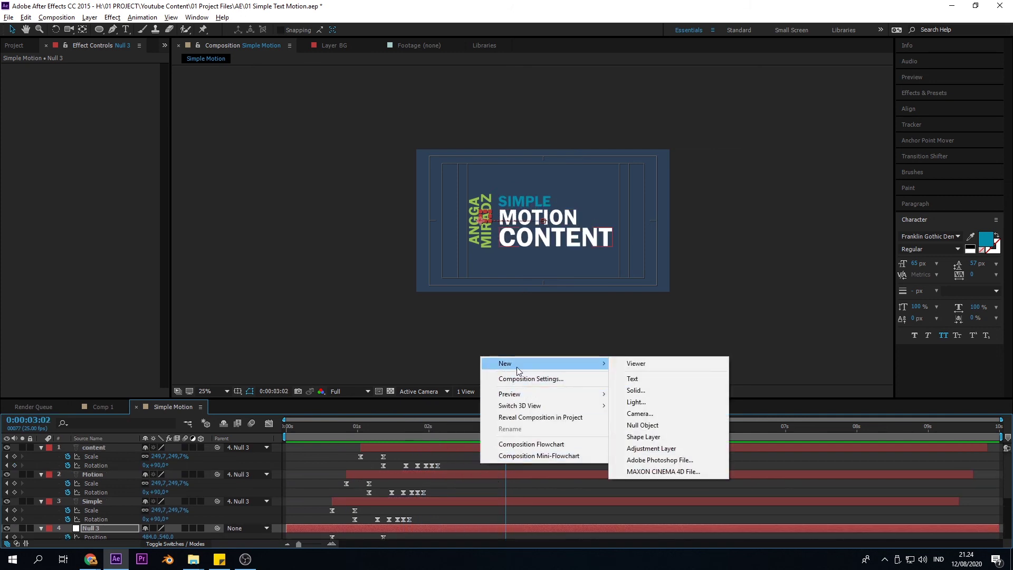
{"action": "left_click", "coordinate": [460, 462]}
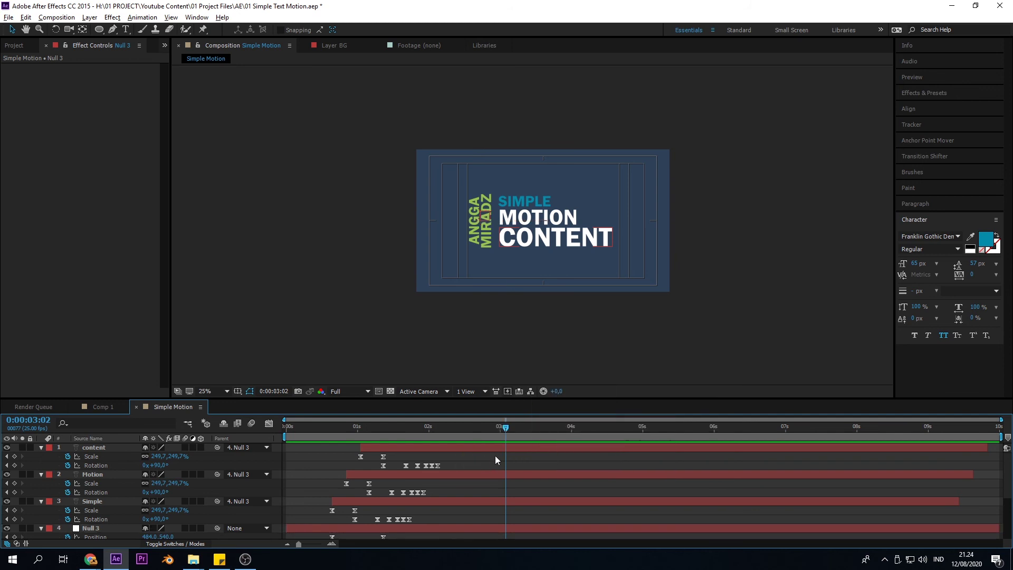
Add a new Null Object layer above the Motion layer
{"action": "right_click", "coordinate": [494, 454]}
{"action": "left_click", "coordinate": [479, 473]}
{"action": "right_click", "coordinate": [486, 476]}
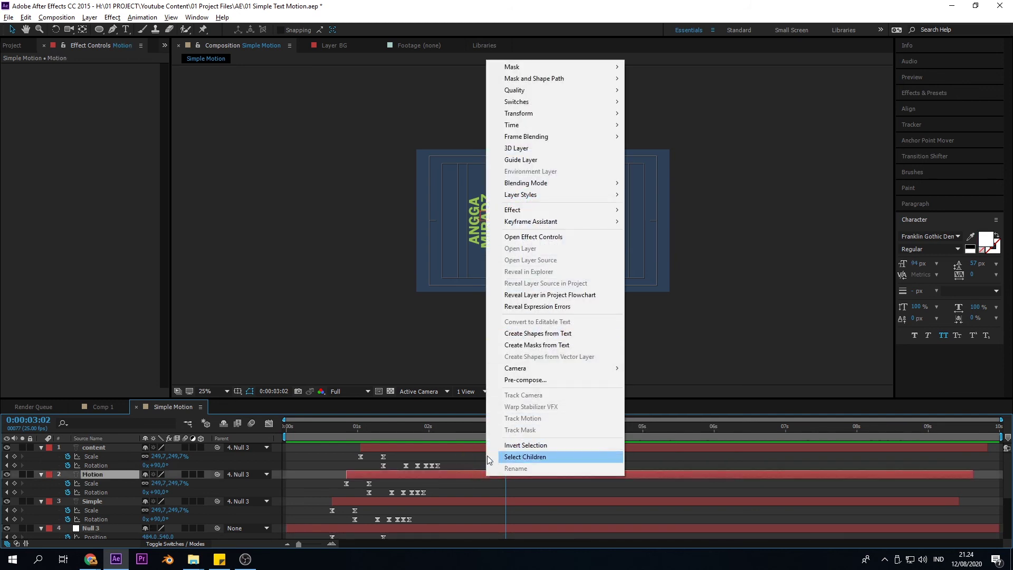
{"action": "right_click", "coordinate": [473, 458]}
{"action": "mouse_move", "coordinate": [501, 358]}
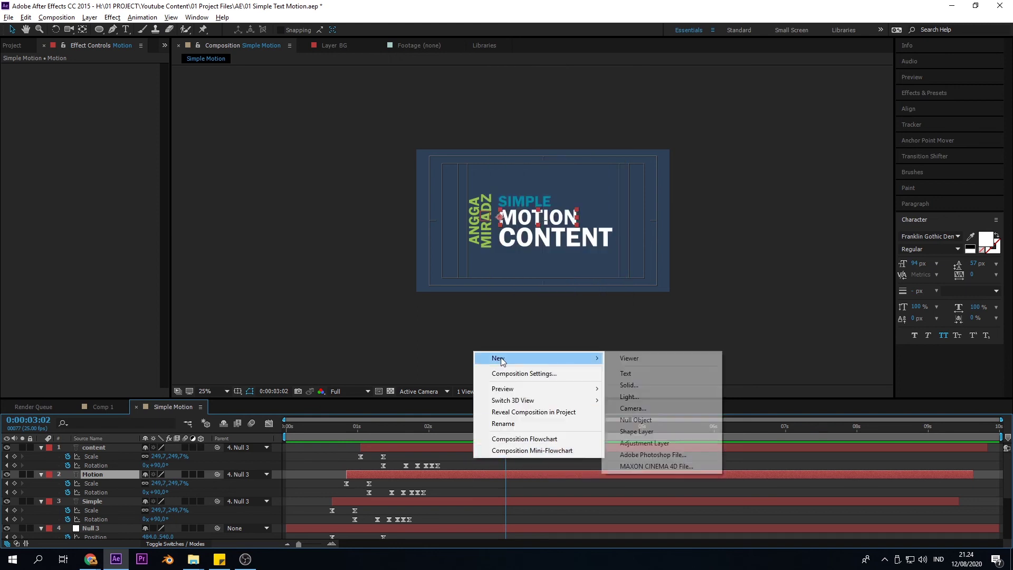
{"action": "left_click", "coordinate": [638, 420]}
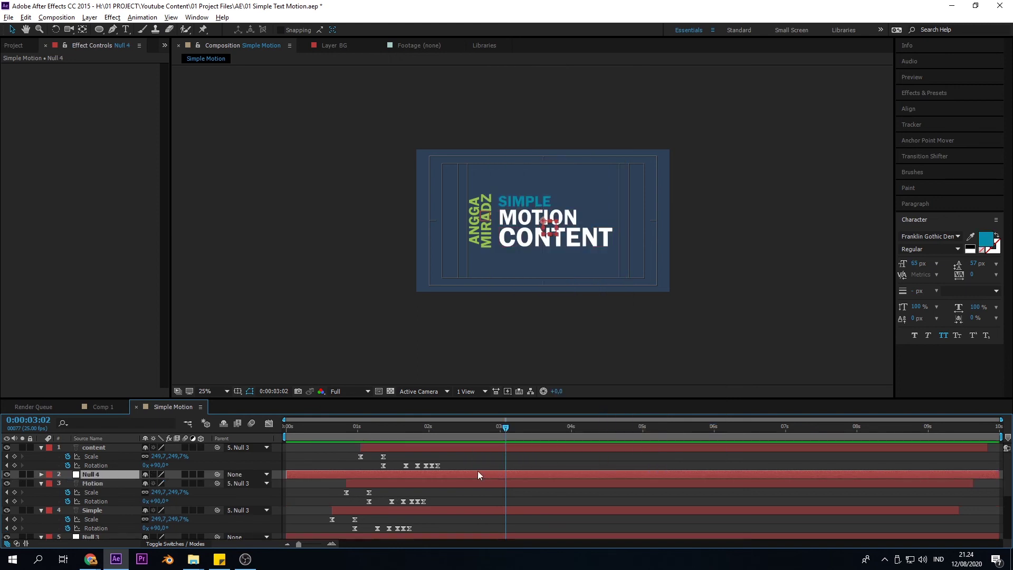
Drag Null 4 above every other layer, then scrub and play back the title animation to about two seconds
{"action": "left_click_drag", "start_coordinate": [106, 470], "coordinate": [107, 449]}
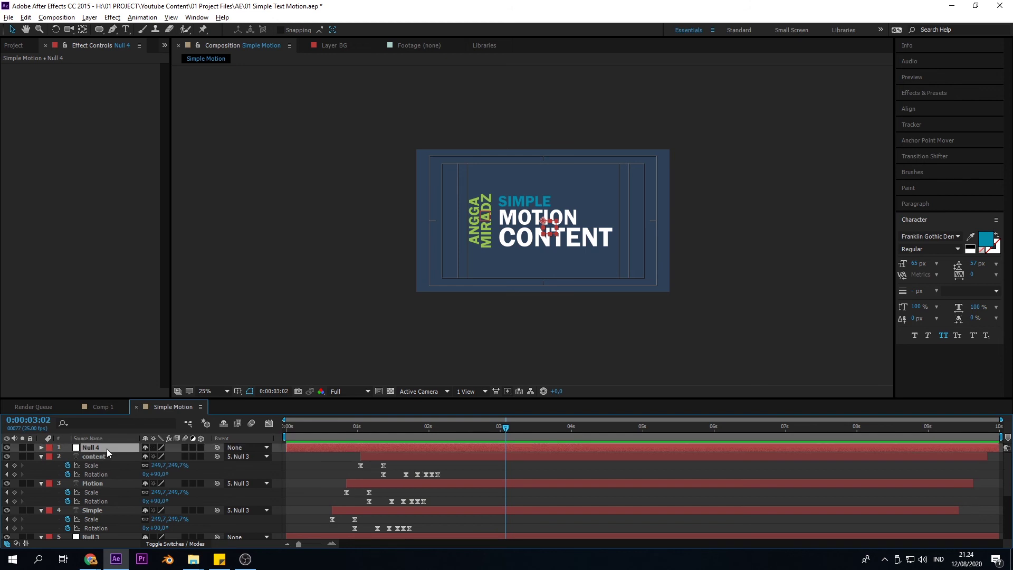
{"action": "left_click_drag", "start_coordinate": [446, 431], "coordinate": [304, 462]}
{"action": "key", "text": "space"}
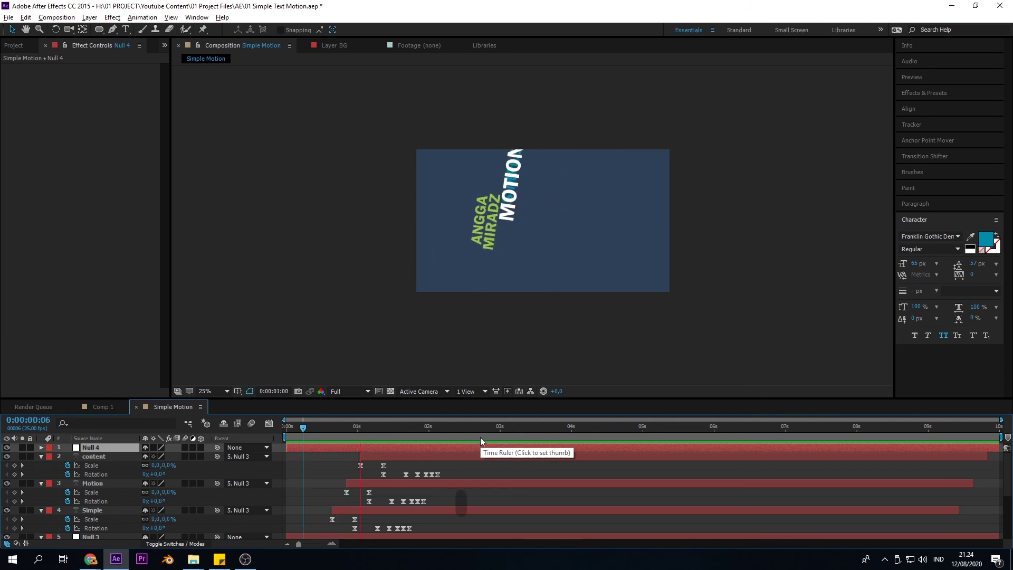
{"action": "left_click_drag", "start_coordinate": [480, 437], "coordinate": [526, 438]}
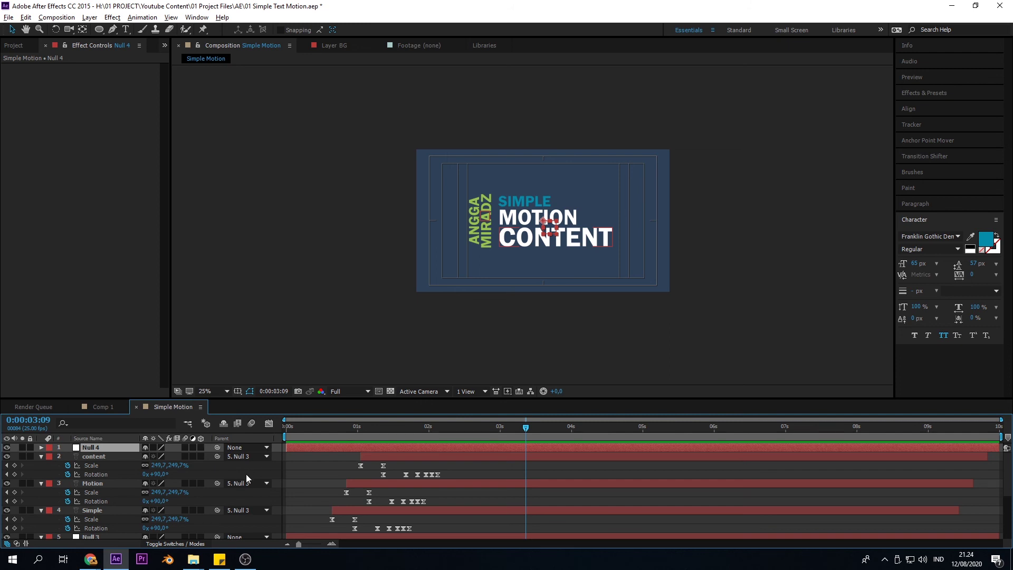
{"action": "scroll", "coordinate": [475, 499], "scroll_direction": "down", "scroll_amount": 4}
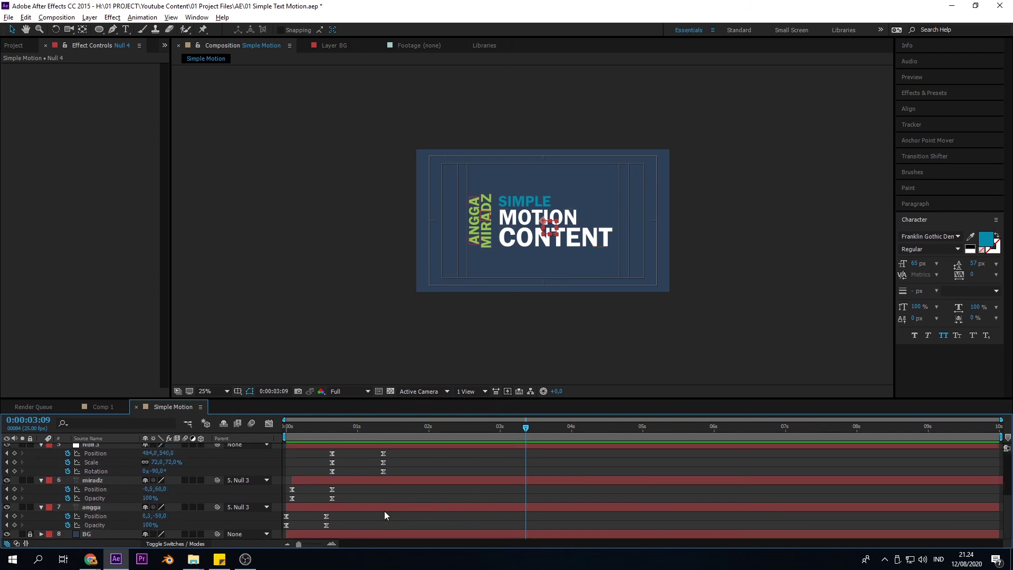
{"action": "scroll", "coordinate": [385, 510], "scroll_direction": "up", "scroll_amount": 4}
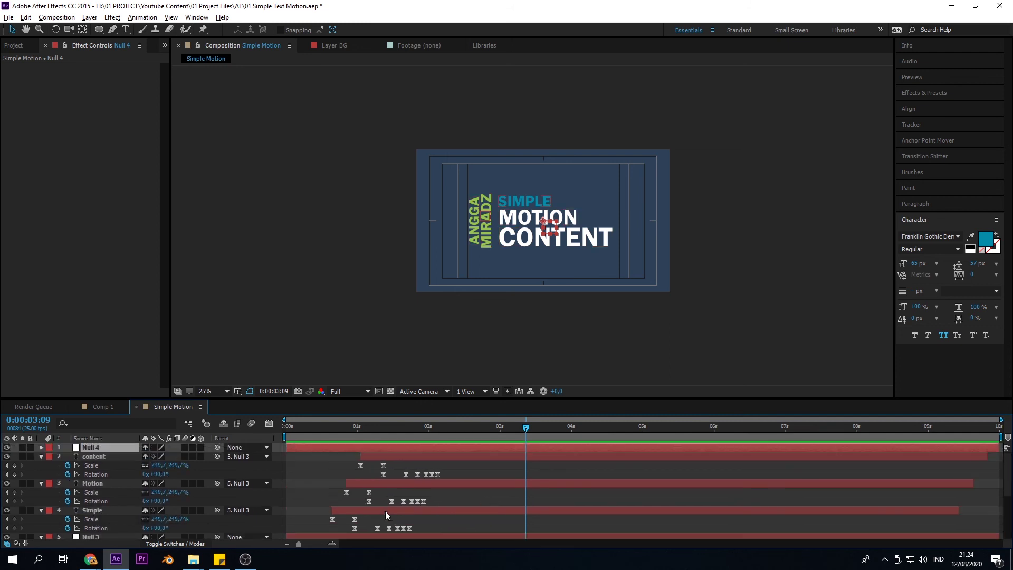
{"action": "left_click", "coordinate": [100, 457]}
{"action": "left_click", "coordinate": [96, 510]}
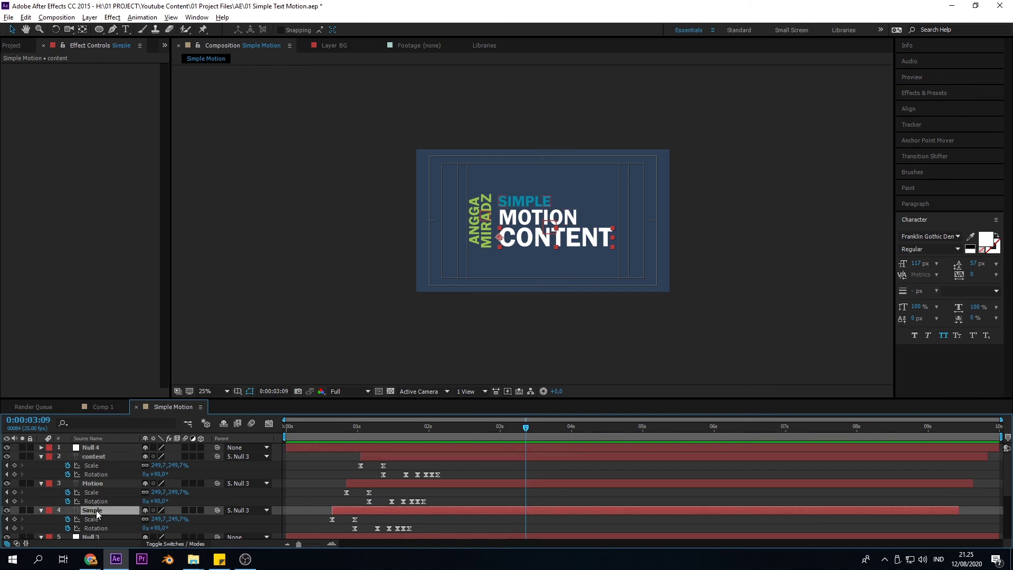
{"action": "scroll", "coordinate": [245, 515], "scroll_direction": "down", "scroll_amount": 2}
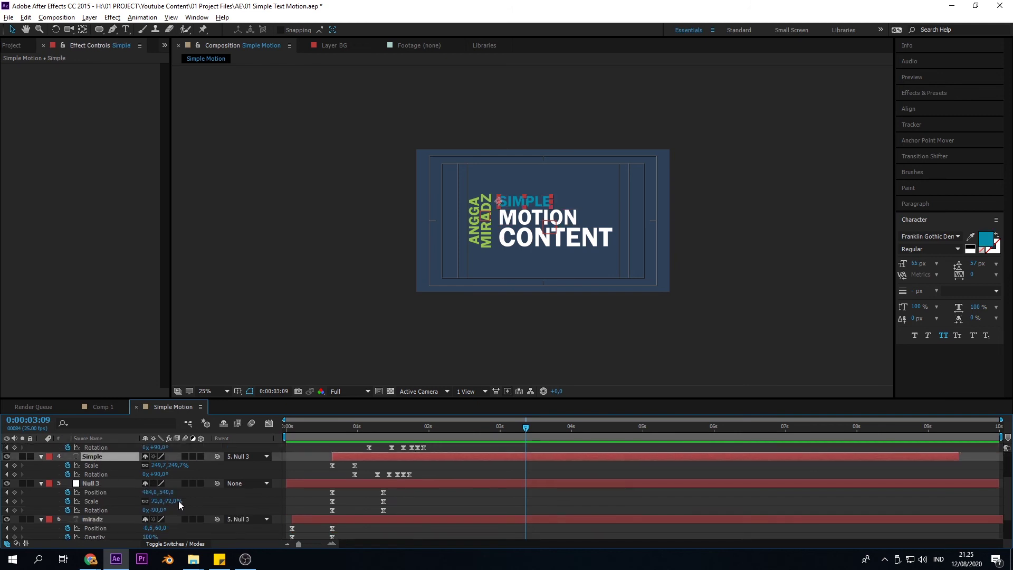
{"action": "scroll", "coordinate": [98, 496], "scroll_direction": "up", "scroll_amount": 2}
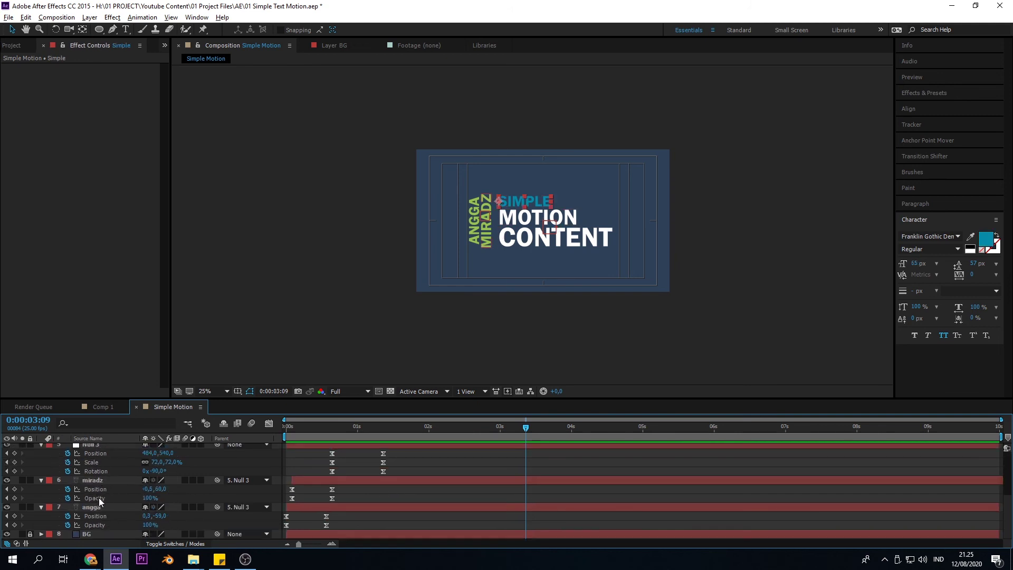
{"action": "scroll", "coordinate": [98, 501], "scroll_direction": "down", "scroll_amount": 2}
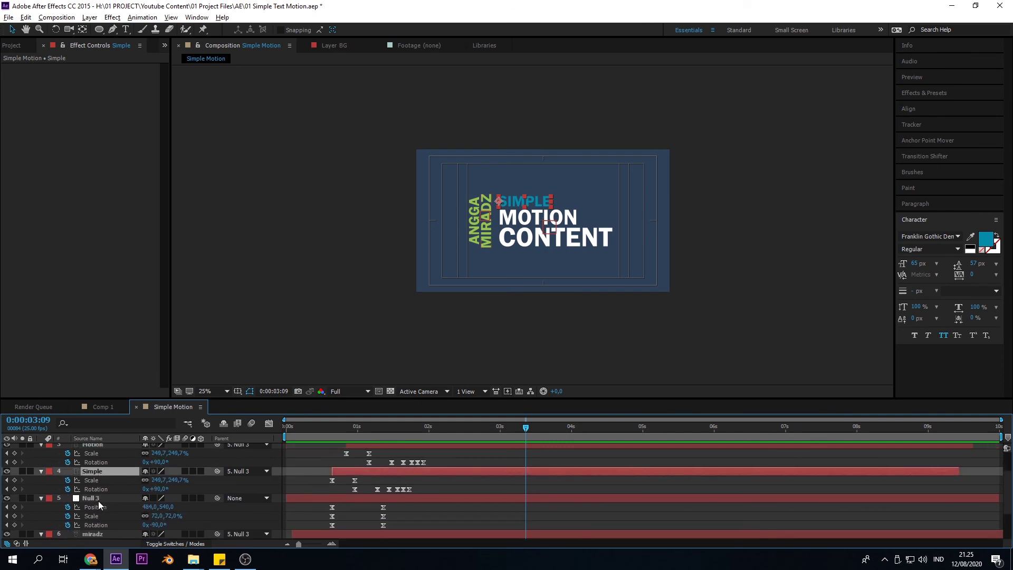
{"action": "scroll", "coordinate": [112, 501], "scroll_direction": "down", "scroll_amount": 2}
{"action": "left_click", "coordinate": [100, 505]}
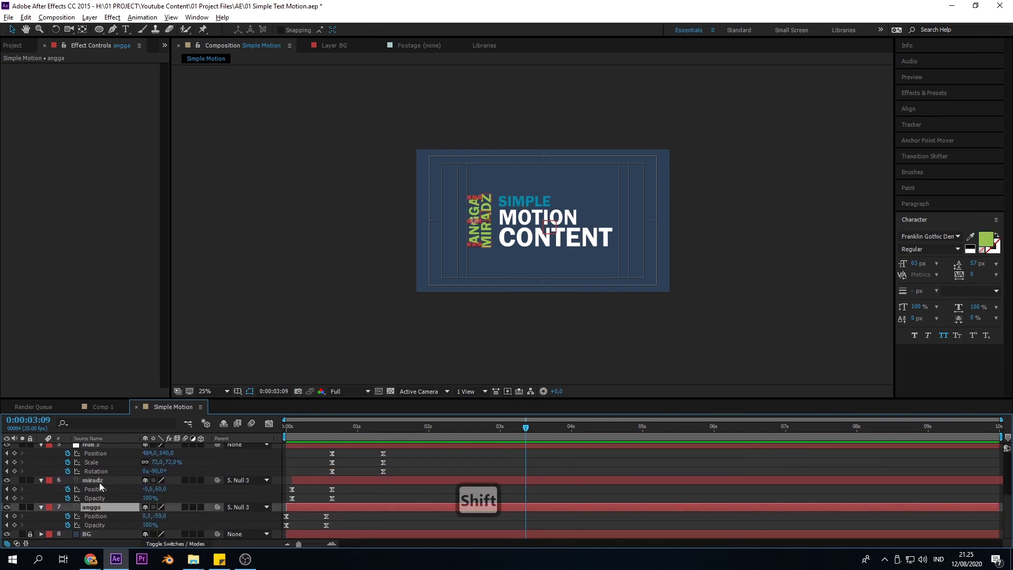
{"action": "left_click", "coordinate": [98, 480], "text": "shift"}
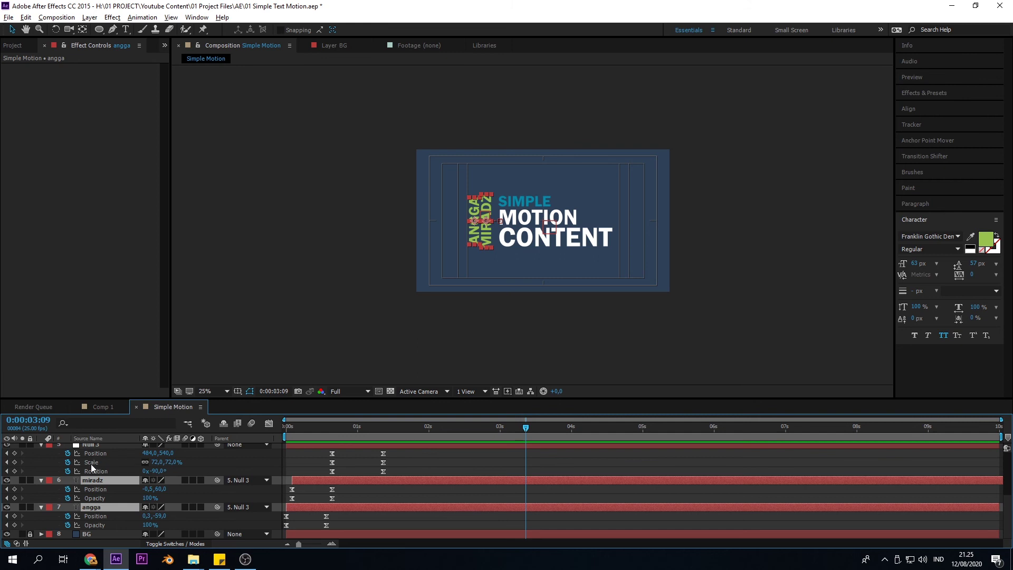
{"action": "scroll", "coordinate": [100, 478], "scroll_direction": "up", "scroll_amount": 1}
{"action": "left_click", "coordinate": [100, 478]}
{"action": "scroll", "coordinate": [105, 480], "scroll_direction": "up", "scroll_amount": 3}
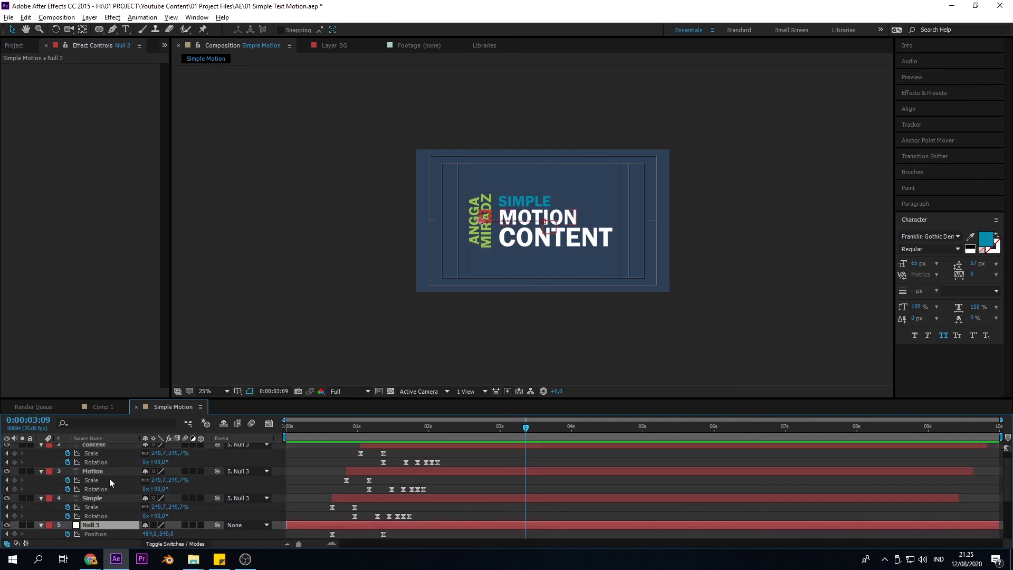
{"action": "left_click", "coordinate": [99, 499]}
{"action": "scroll", "coordinate": [106, 494], "scroll_direction": "up", "scroll_amount": 1}
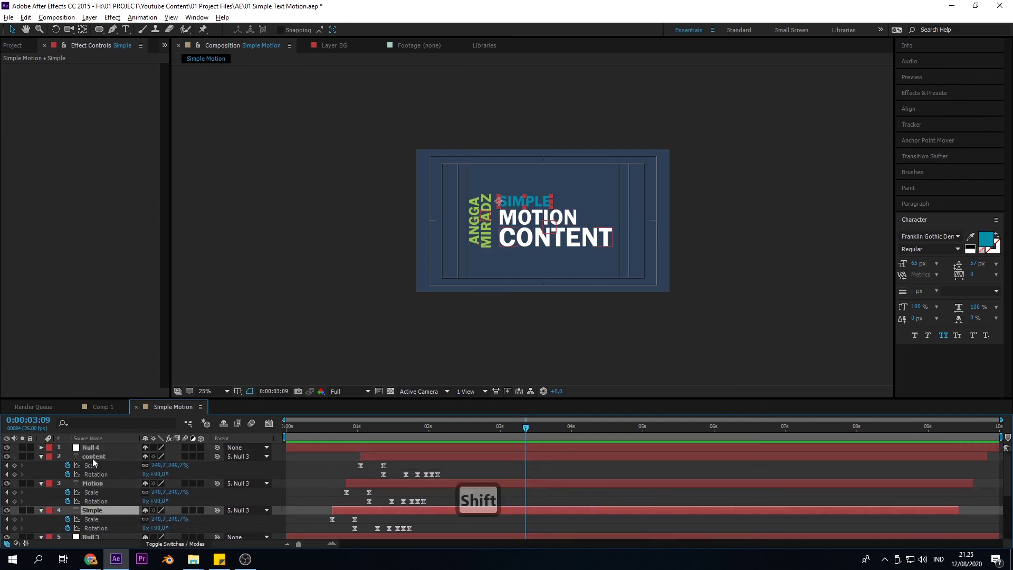
{"action": "left_click", "coordinate": [92, 458], "text": "shift"}
{"action": "scroll", "coordinate": [169, 498], "scroll_direction": "down", "scroll_amount": 3}
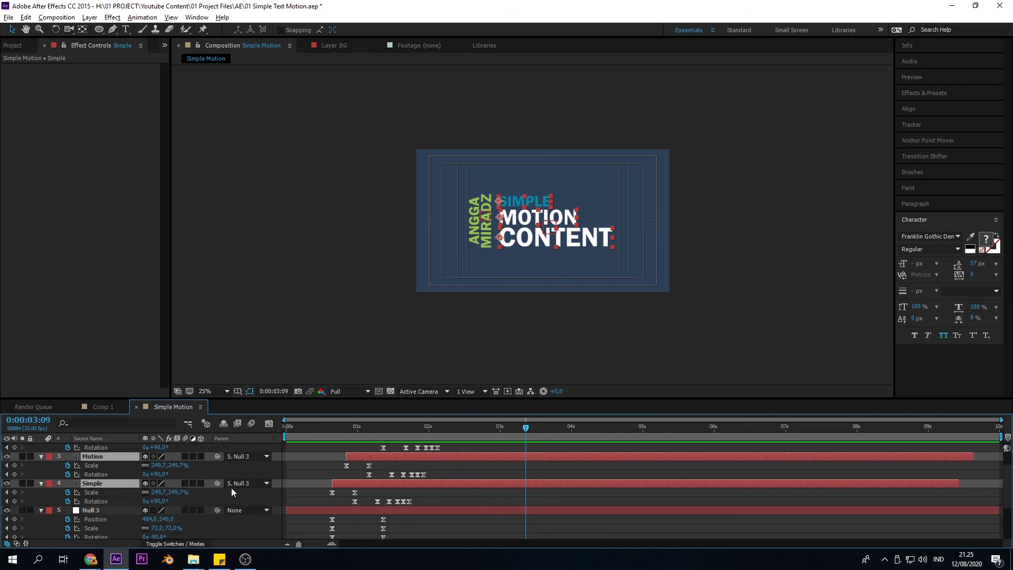
{"action": "left_click", "coordinate": [92, 511]}
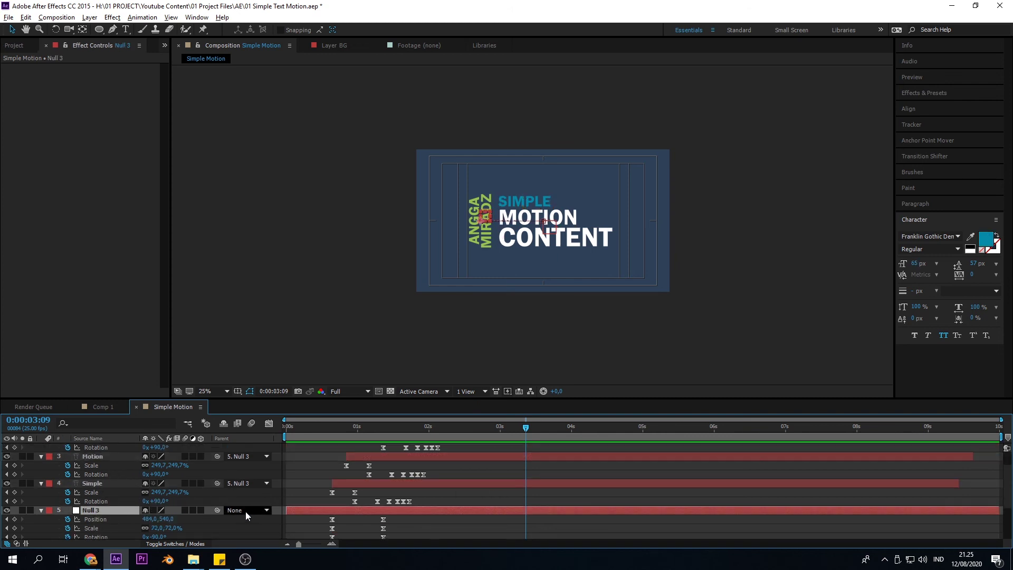
{"action": "left_click", "coordinate": [186, 544]}
{"action": "left_click", "coordinate": [186, 544]}
{"action": "left_click", "coordinate": [186, 544]}
{"action": "left_click", "coordinate": [185, 544]}
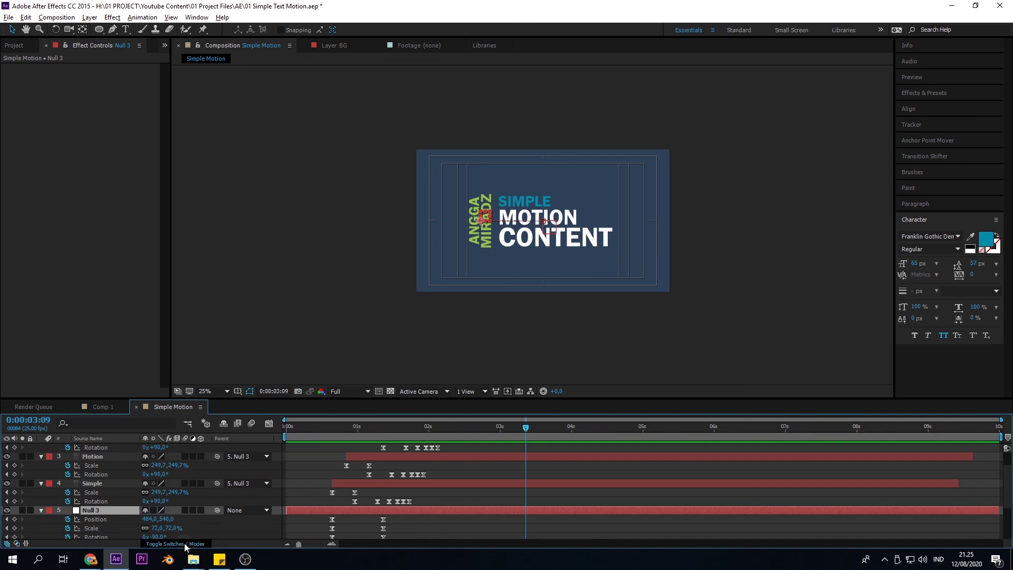
{"action": "left_click", "coordinate": [185, 544]}
{"action": "left_click", "coordinate": [185, 543]}
{"action": "left_click", "coordinate": [185, 544]}
{"action": "left_click", "coordinate": [185, 544]}
{"action": "left_click", "coordinate": [185, 544]}
{"action": "left_click", "coordinate": [185, 544]}
{"action": "left_click", "coordinate": [185, 544]}
{"action": "left_click", "coordinate": [186, 544]}
{"action": "left_click", "coordinate": [185, 543]}
{"action": "left_click", "coordinate": [185, 544]}
{"action": "left_click", "coordinate": [185, 544]}
{"action": "left_click", "coordinate": [185, 544]}
{"action": "left_click", "coordinate": [185, 544]}
{"action": "left_click", "coordinate": [185, 544]}
{"action": "left_click", "coordinate": [185, 544]}
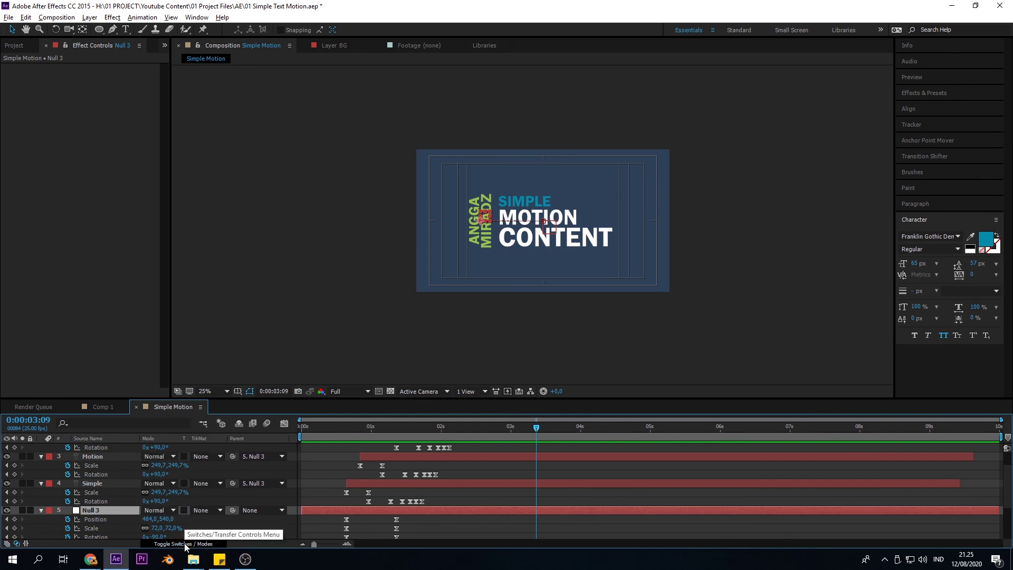
{"action": "left_click", "coordinate": [181, 545]}
{"action": "left_click", "coordinate": [178, 546]}
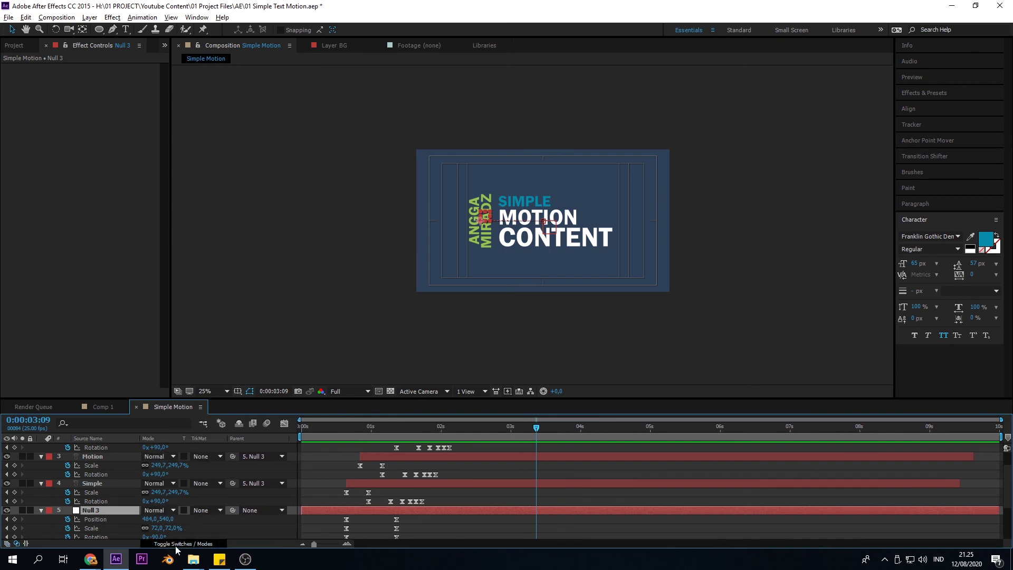
{"action": "key", "text": "F4"}
{"action": "key", "text": "F4"}
{"action": "key", "text": "F4"}
{"action": "key", "text": "F4"}
{"action": "key", "text": "F4"}
{"action": "key", "text": "F4"}
{"action": "key", "text": "F4"}
{"action": "key", "text": "F4"}
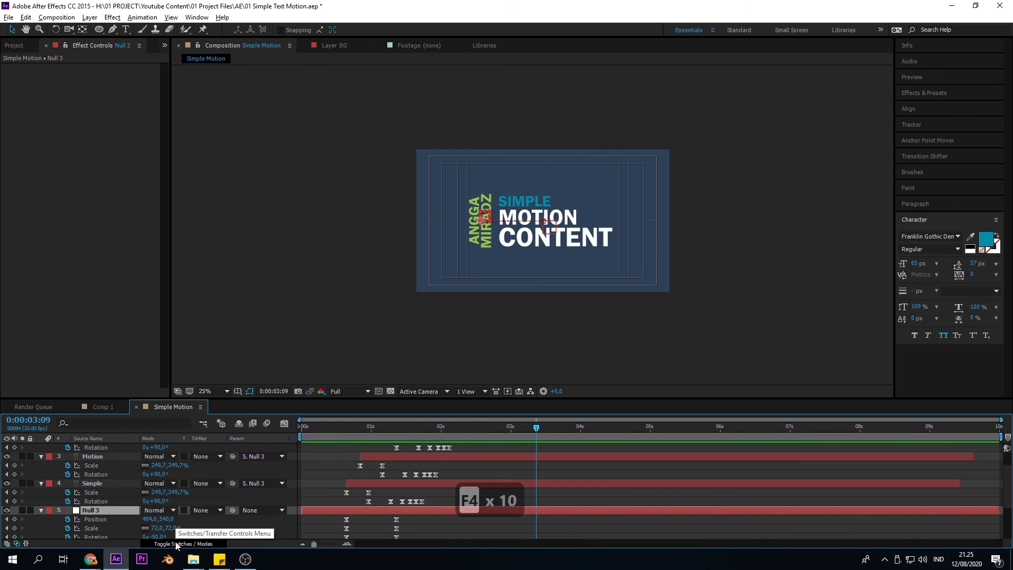
{"action": "key", "text": "F4"}
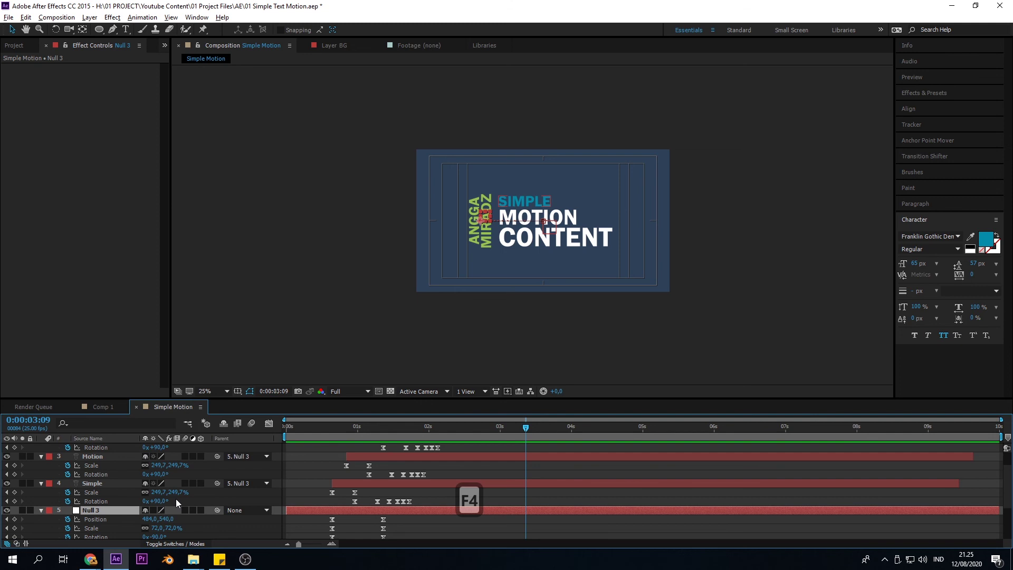
{"action": "scroll", "coordinate": [188, 488], "scroll_direction": "up", "scroll_amount": 2}
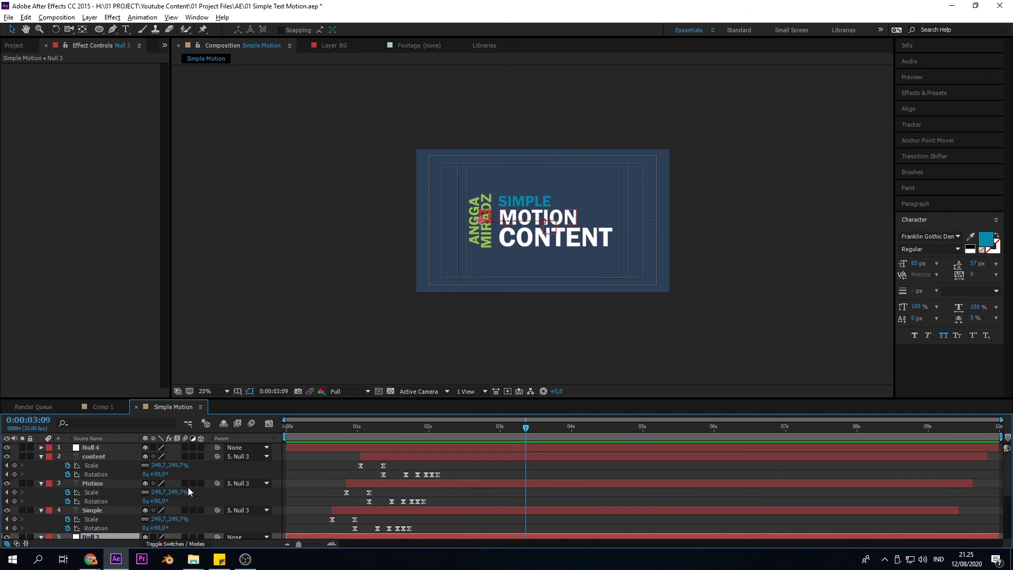
Pick-whip Null 3's parent to Null 4
{"action": "left_click", "coordinate": [90, 449]}
{"action": "scroll", "coordinate": [126, 497], "scroll_direction": "down", "scroll_amount": 2}
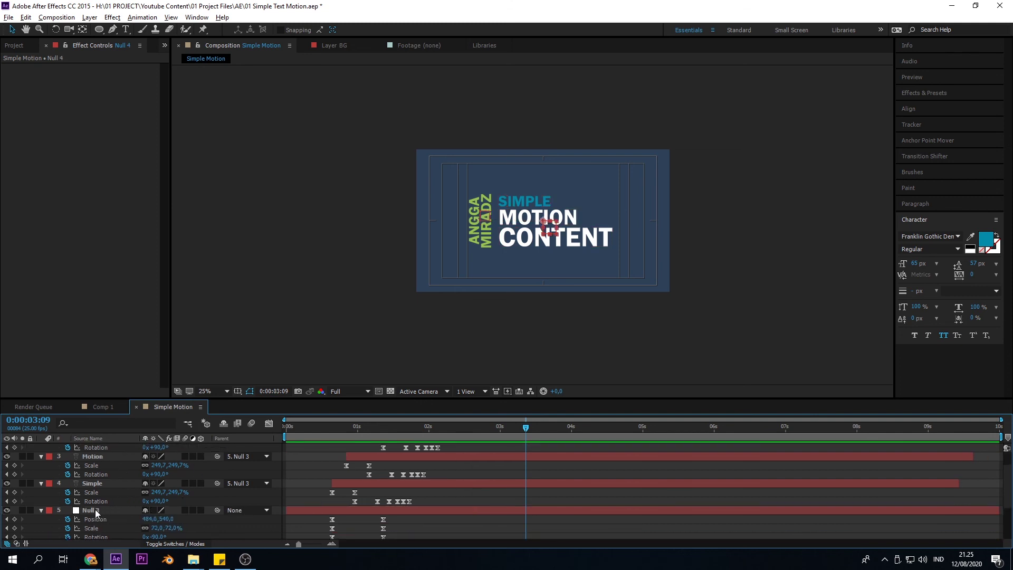
{"action": "left_click", "coordinate": [124, 507]}
{"action": "left_click_drag", "start_coordinate": [219, 512], "coordinate": [88, 448]}
{"action": "scroll", "coordinate": [189, 525], "scroll_direction": "down", "scroll_amount": 4}
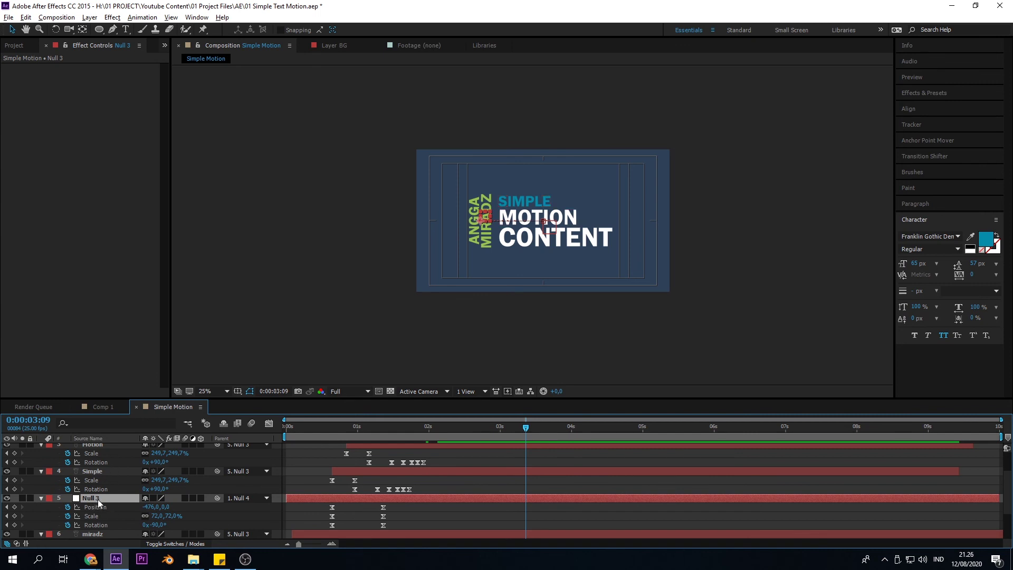
{"action": "scroll", "coordinate": [97, 499], "scroll_direction": "up", "scroll_amount": 3}
Check the hierarchy by selecting Null 4, the Simple, Motion and content layers, and Null 3
{"action": "left_click", "coordinate": [96, 448]}
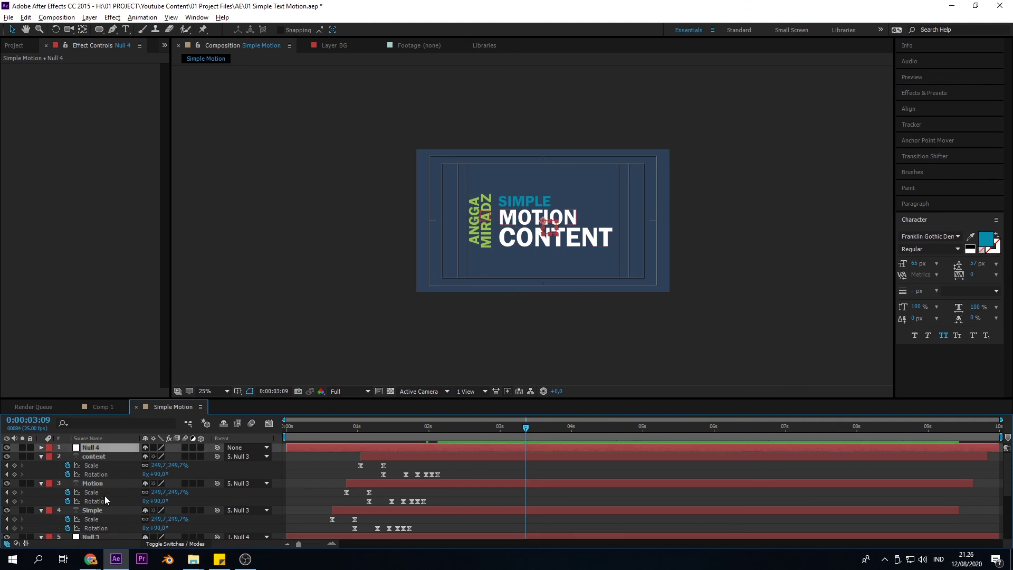
{"action": "left_click", "coordinate": [97, 509]}
{"action": "left_click", "coordinate": [94, 481]}
{"action": "left_click", "coordinate": [96, 456]}
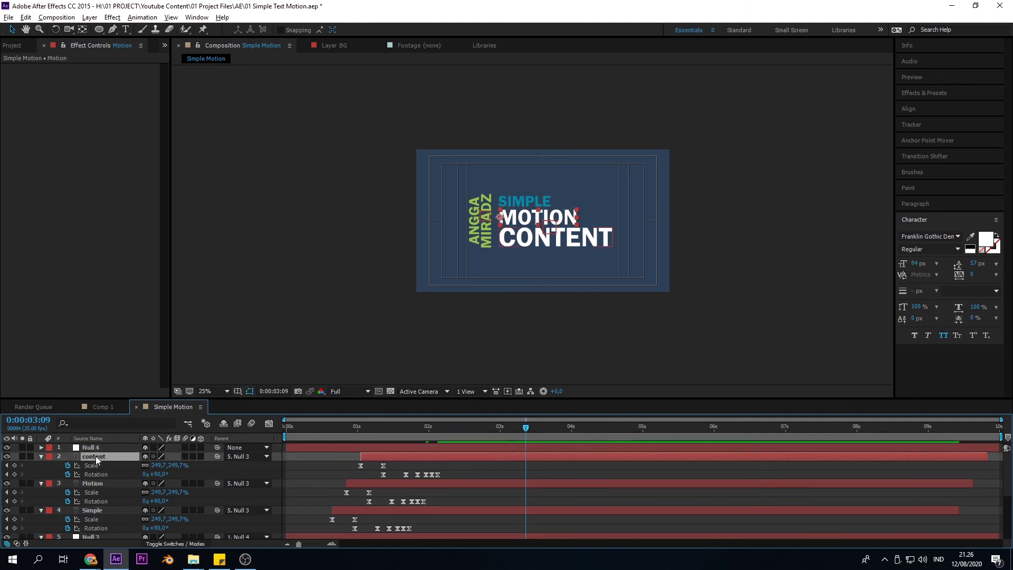
{"action": "scroll", "coordinate": [96, 516], "scroll_direction": "down", "scroll_amount": 3}
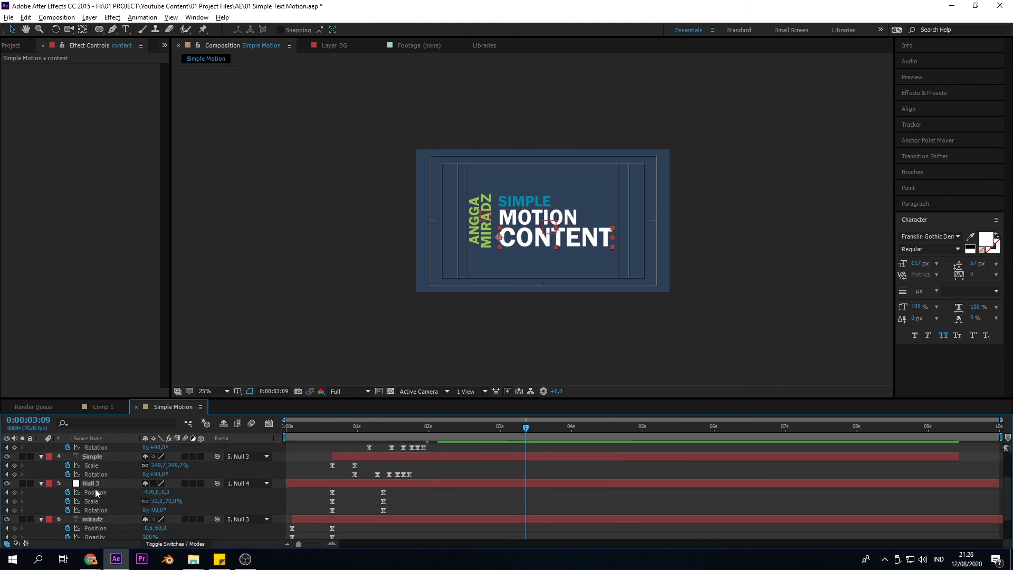
{"action": "left_click", "coordinate": [96, 483]}
{"action": "scroll", "coordinate": [97, 501], "scroll_direction": "up", "scroll_amount": 3}
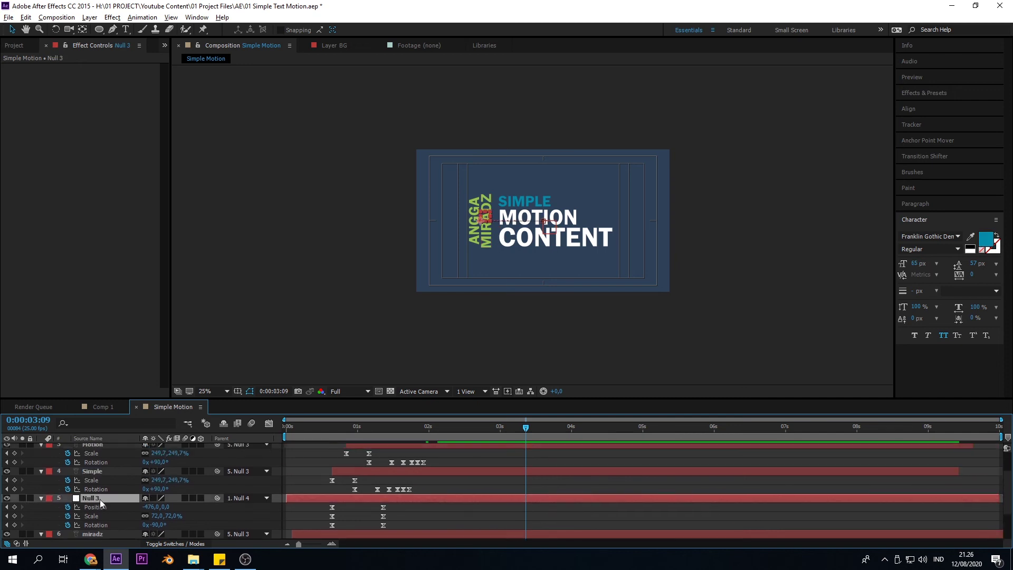
{"action": "left_click", "coordinate": [96, 450]}
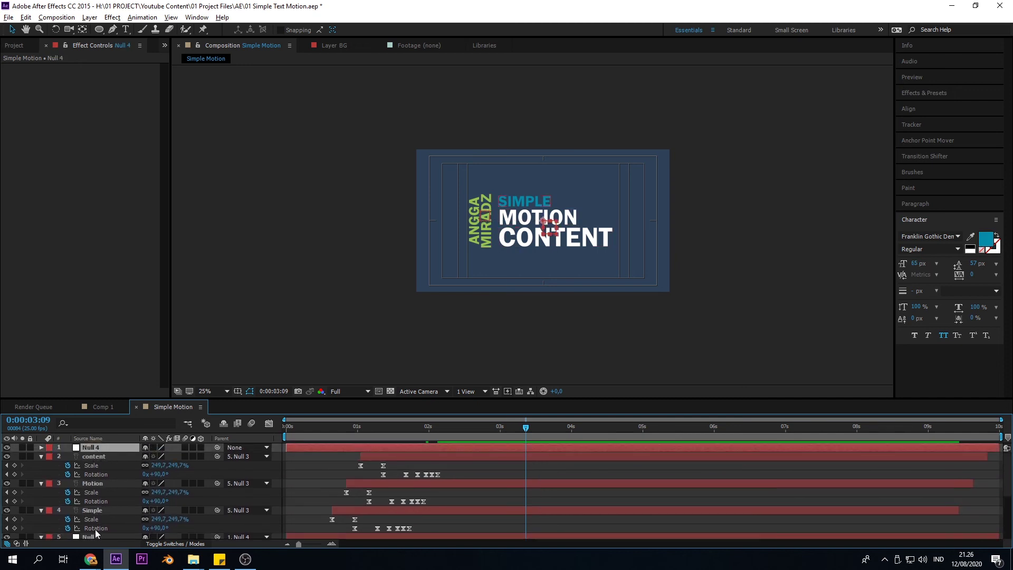
{"action": "left_click", "coordinate": [94, 536]}
{"action": "left_click", "coordinate": [96, 451]}
Add starting Scale (100%) and Position keyframes to Null 4 at 3:03
{"action": "left_click_drag", "start_coordinate": [508, 433], "coordinate": [507, 467]}
{"action": "key", "text": "s"}
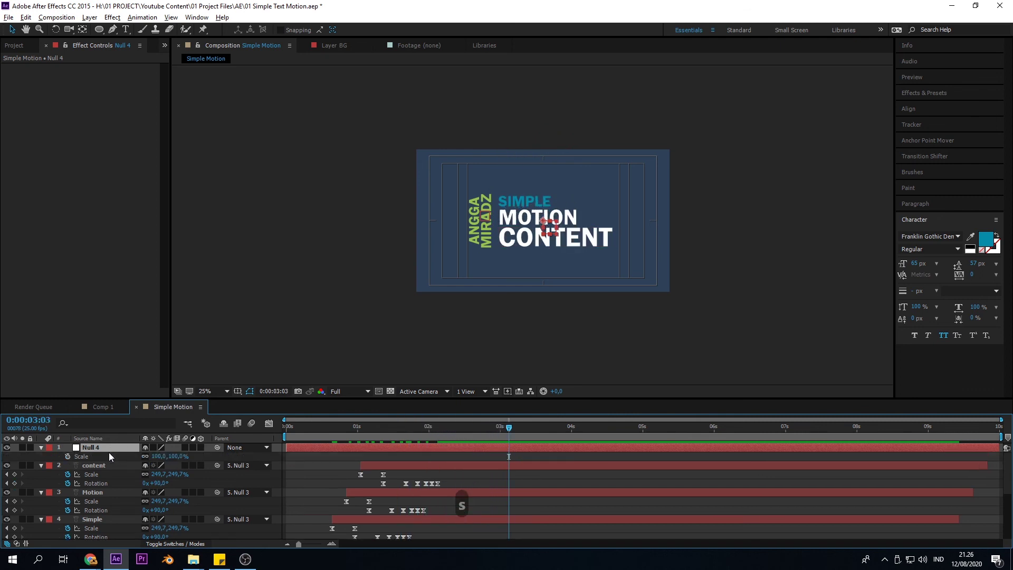
{"action": "left_click", "coordinate": [68, 456]}
{"action": "left_click_drag", "start_coordinate": [516, 428], "coordinate": [555, 428]}
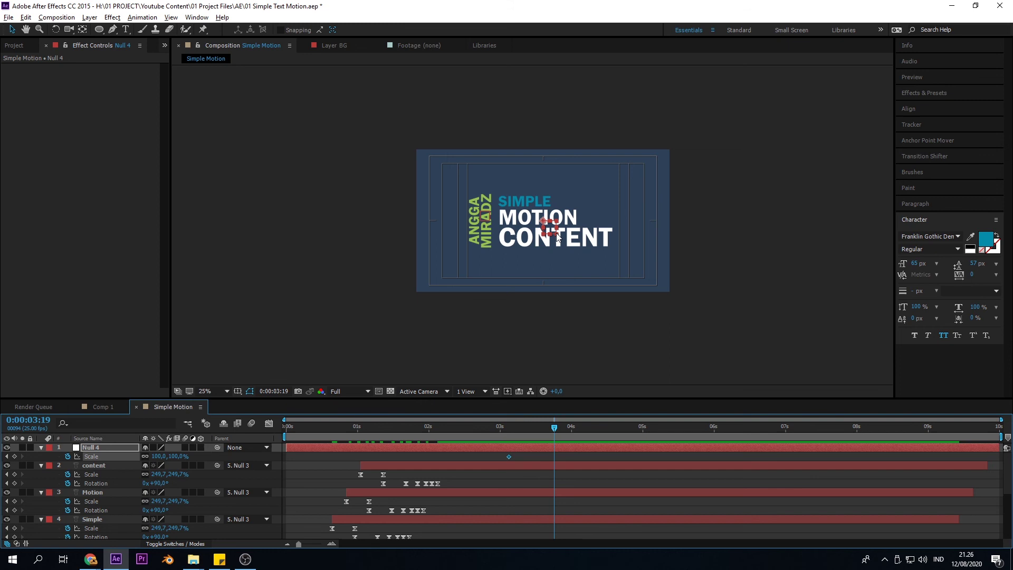
{"action": "key", "text": "slash"}
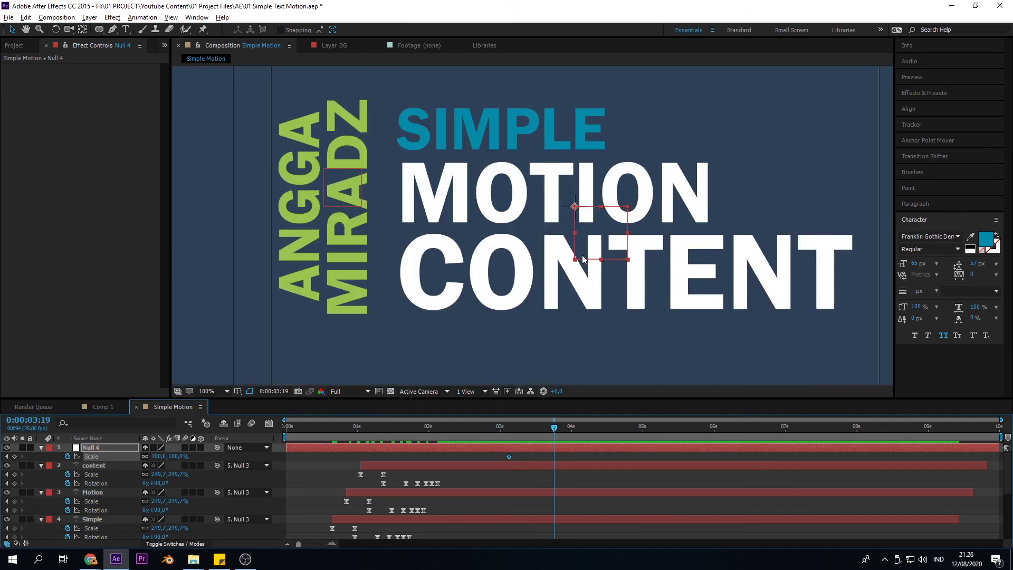
{"action": "scroll", "coordinate": [583, 258], "scroll_direction": "down", "scroll_amount": 2}
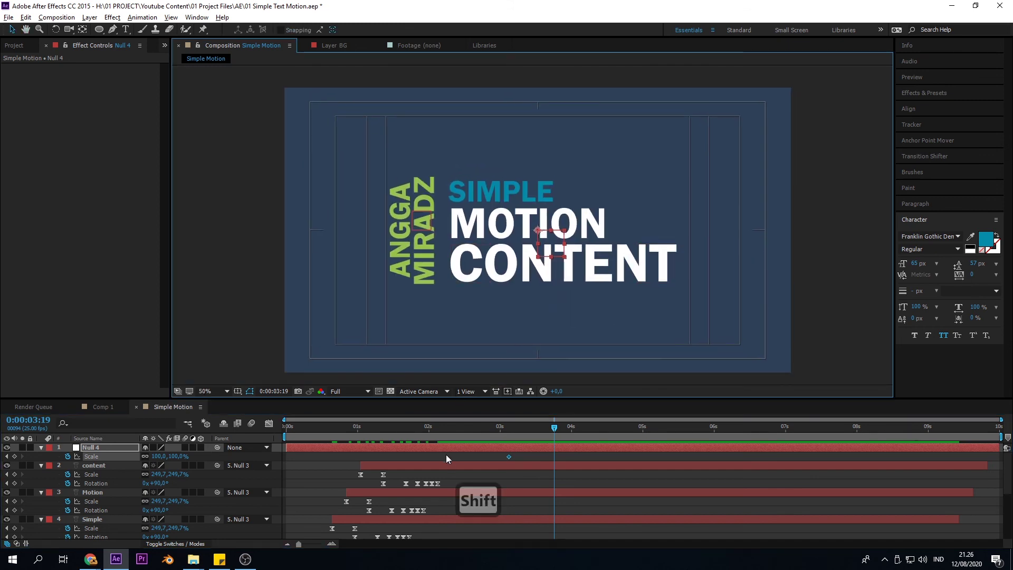
{"action": "key", "text": "shift+p"}
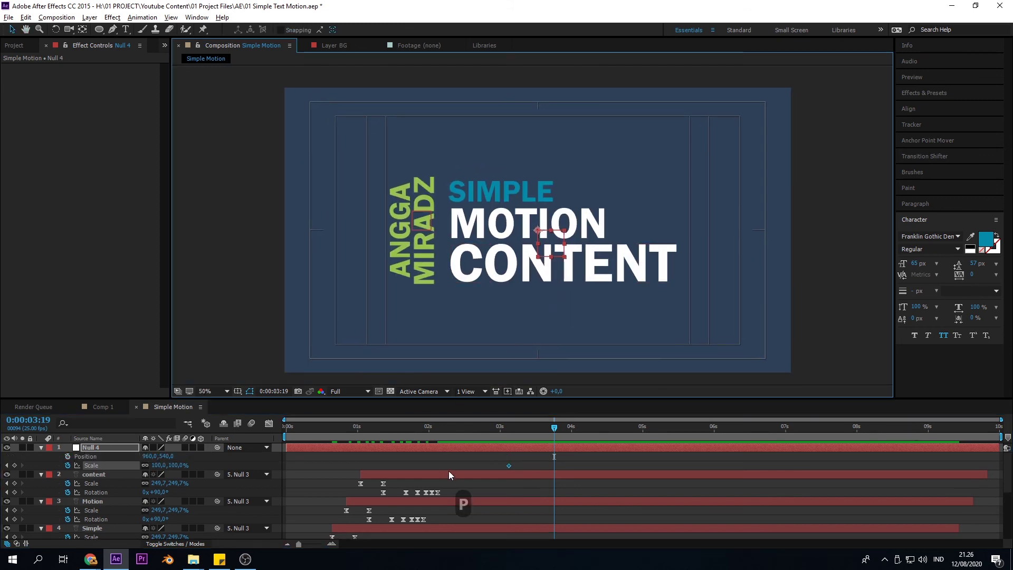
{"action": "left_click", "coordinate": [69, 455]}
{"action": "left_click_drag", "start_coordinate": [554, 457], "coordinate": [508, 457]}
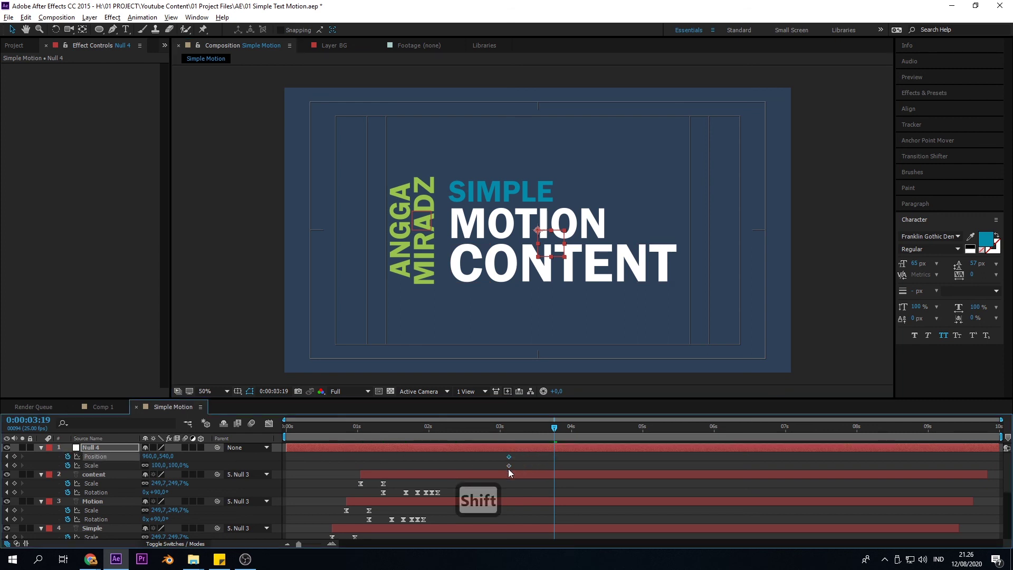
At 3:19, scale Null 4 up to 13099% and move it left to x -1590
{"action": "left_click_drag", "start_coordinate": [176, 462], "coordinate": [289, 457]}
{"action": "left_click_drag", "start_coordinate": [159, 465], "coordinate": [216, 465]}
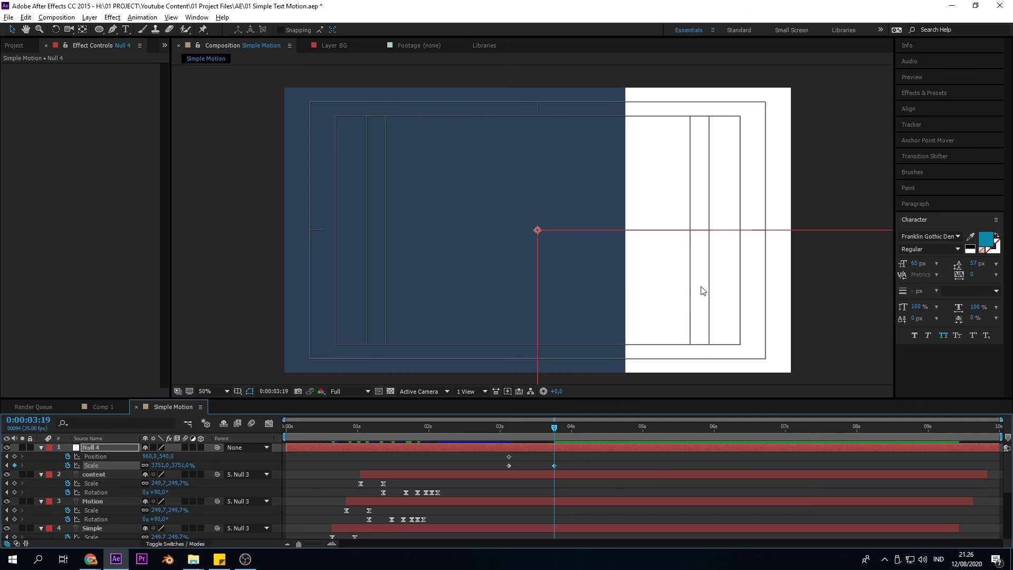
{"action": "left_click_drag", "start_coordinate": [840, 283], "coordinate": [634, 332]}
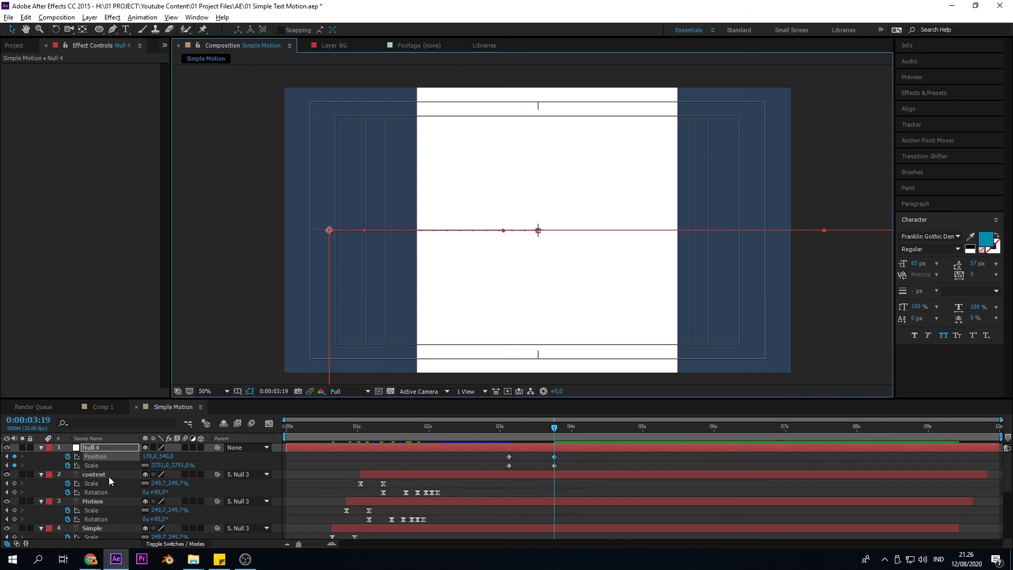
{"action": "left_click_drag", "start_coordinate": [156, 468], "coordinate": [312, 467]}
{"action": "scroll", "coordinate": [777, 223], "scroll_direction": "down", "scroll_amount": 5}
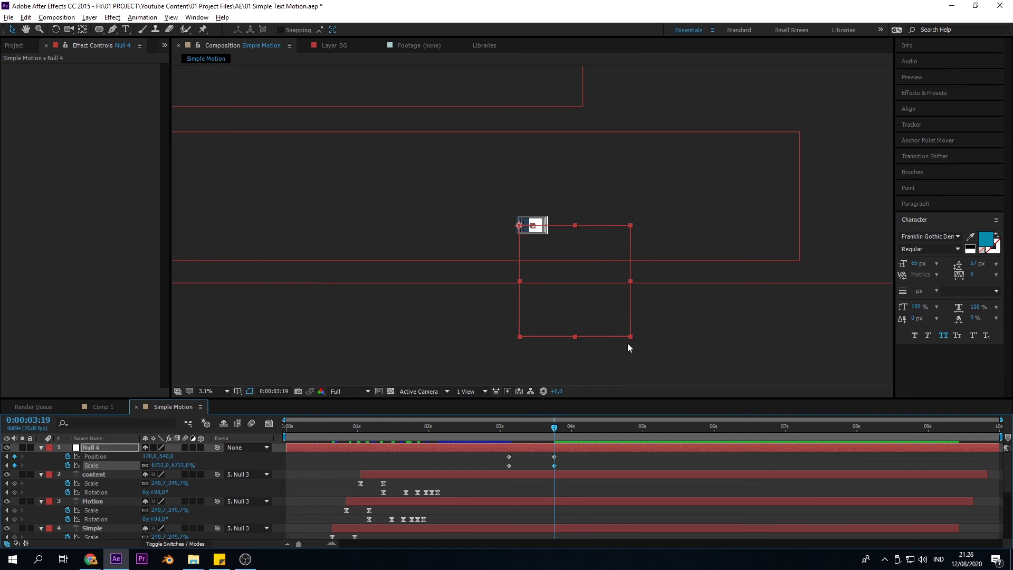
{"action": "left_click_drag", "start_coordinate": [631, 337], "coordinate": [862, 445]}
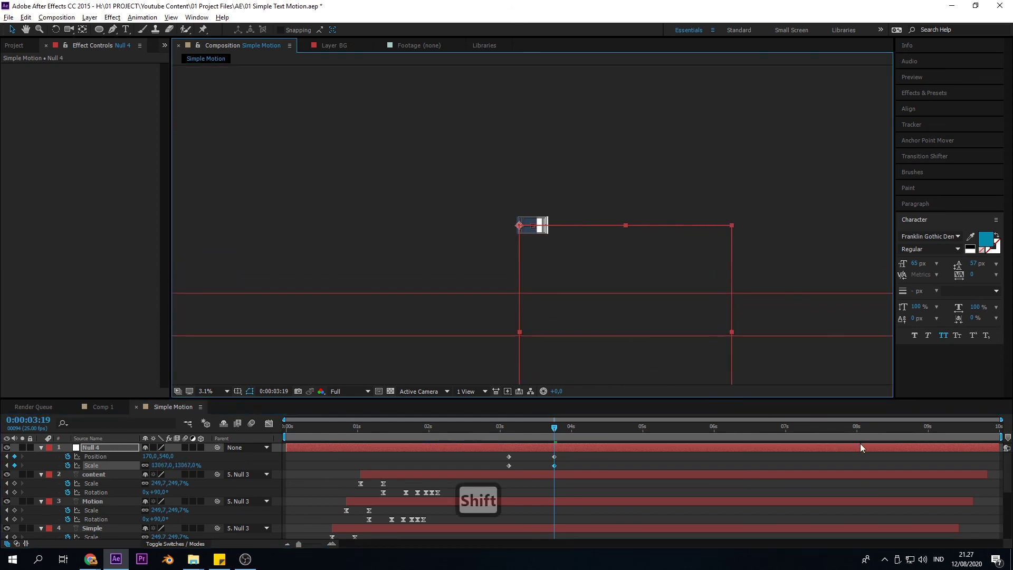
{"action": "left_click_drag", "start_coordinate": [613, 264], "coordinate": [592, 264]}
{"action": "scroll", "coordinate": [558, 257], "scroll_direction": "up", "scroll_amount": 2}
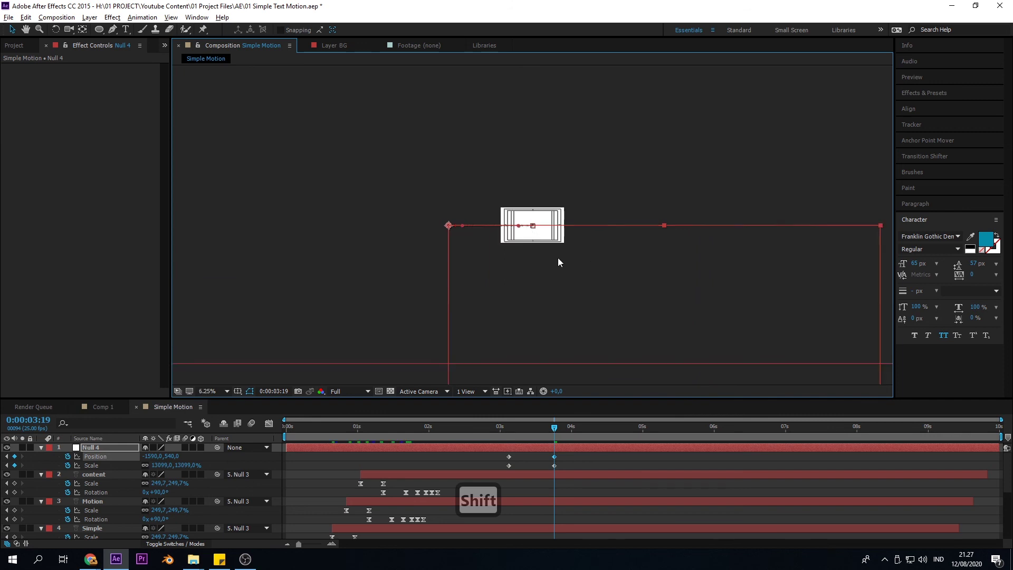
Review the zoom from 2:20 to 3:20 and apply Easy Ease to all four Null 4 keyframes
{"action": "left_click_drag", "start_coordinate": [538, 425], "coordinate": [517, 432]}
{"action": "left_click_drag", "start_coordinate": [541, 432], "coordinate": [485, 435]}
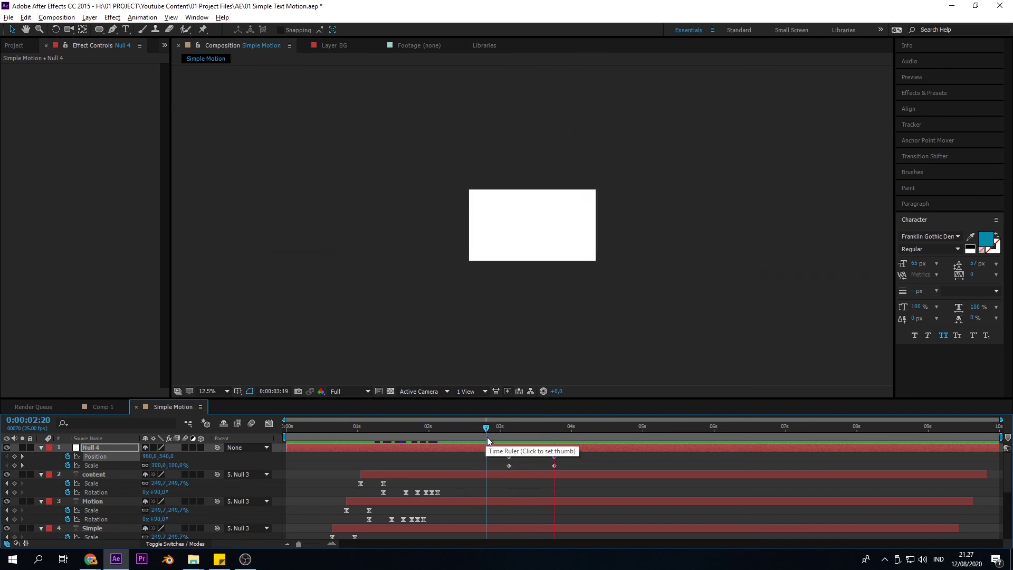
{"action": "key", "text": "space"}
{"action": "left_click_drag", "start_coordinate": [506, 433], "coordinate": [452, 476]}
{"action": "key", "text": "shift"}
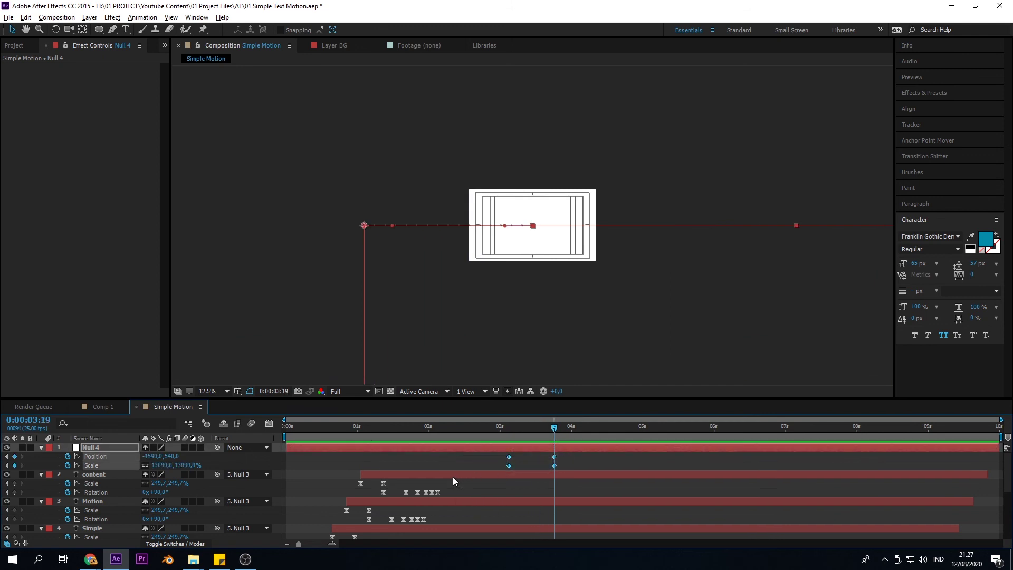
{"action": "key", "text": "F9"}
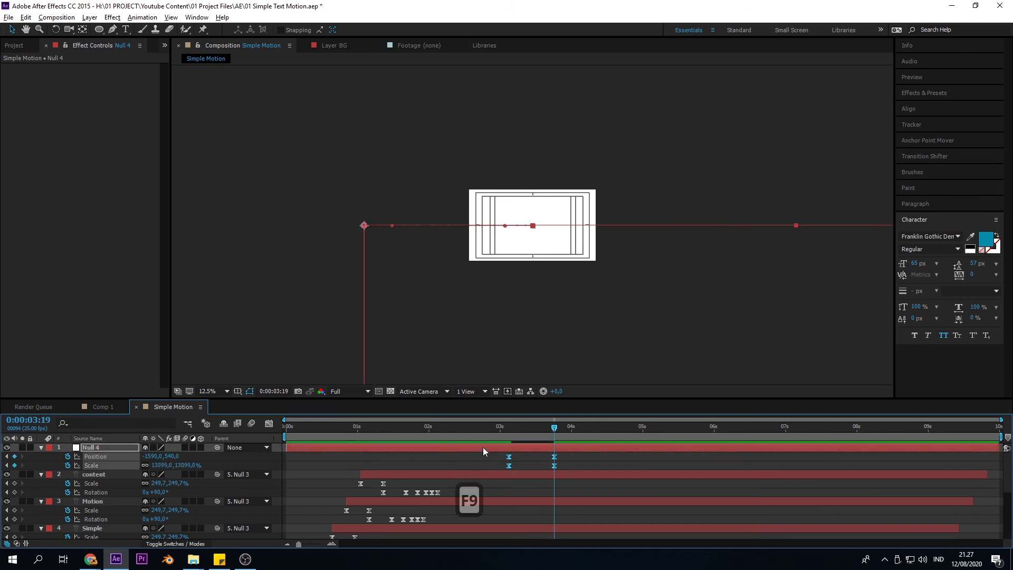
In the Graph Editor, lengthen the easing influence on Null 4's start and end Scale keyframes
{"action": "left_click", "coordinate": [269, 424]}
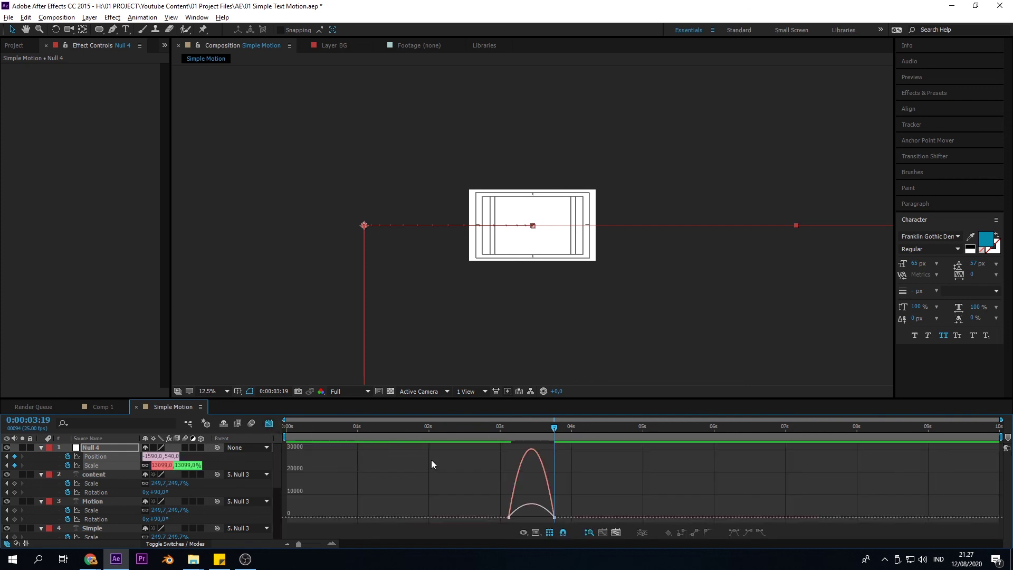
{"action": "left_click_drag", "start_coordinate": [486, 499], "coordinate": [521, 522]}
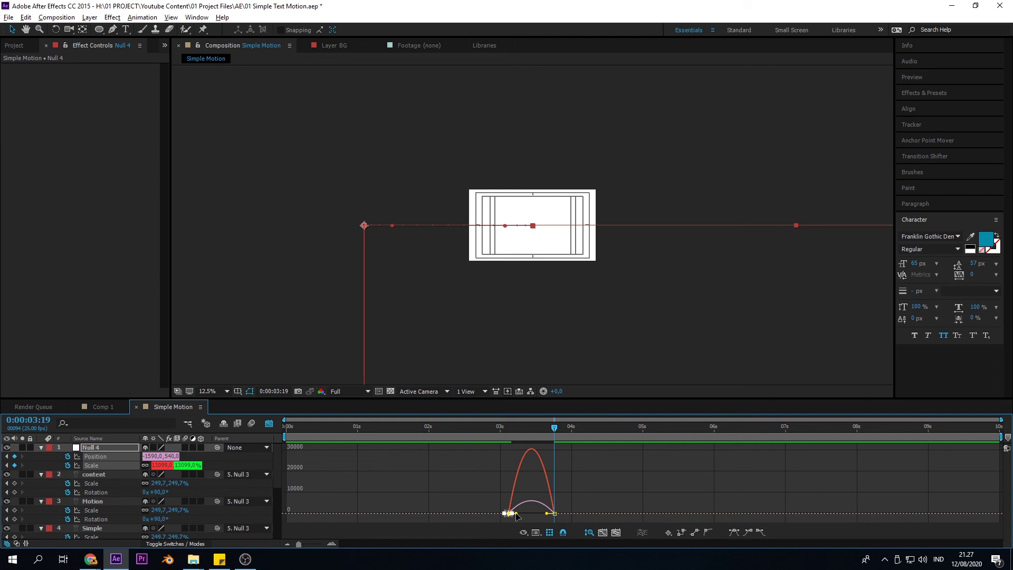
{"action": "left_click_drag", "start_coordinate": [515, 513], "coordinate": [528, 515]}
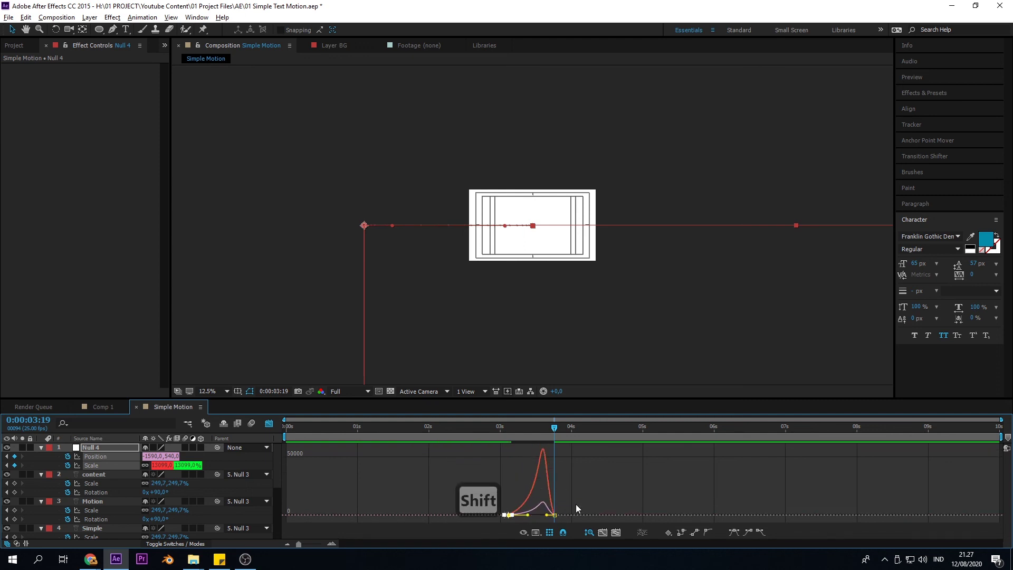
{"action": "left_click", "coordinate": [547, 520]}
{"action": "left_click_drag", "start_coordinate": [547, 480], "coordinate": [551, 513]}
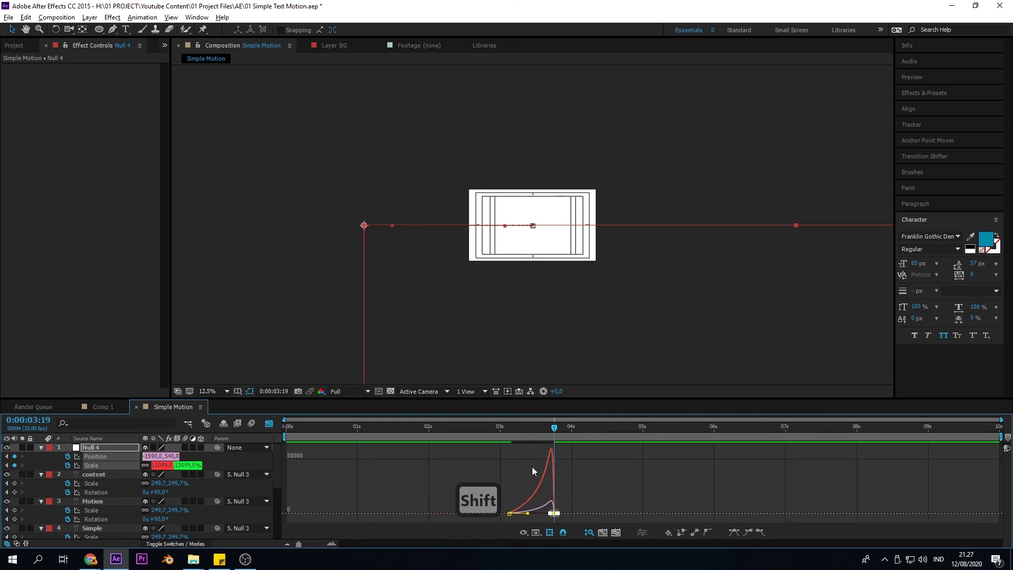
{"action": "left_click", "coordinate": [485, 432]}
{"action": "key", "text": "space"}
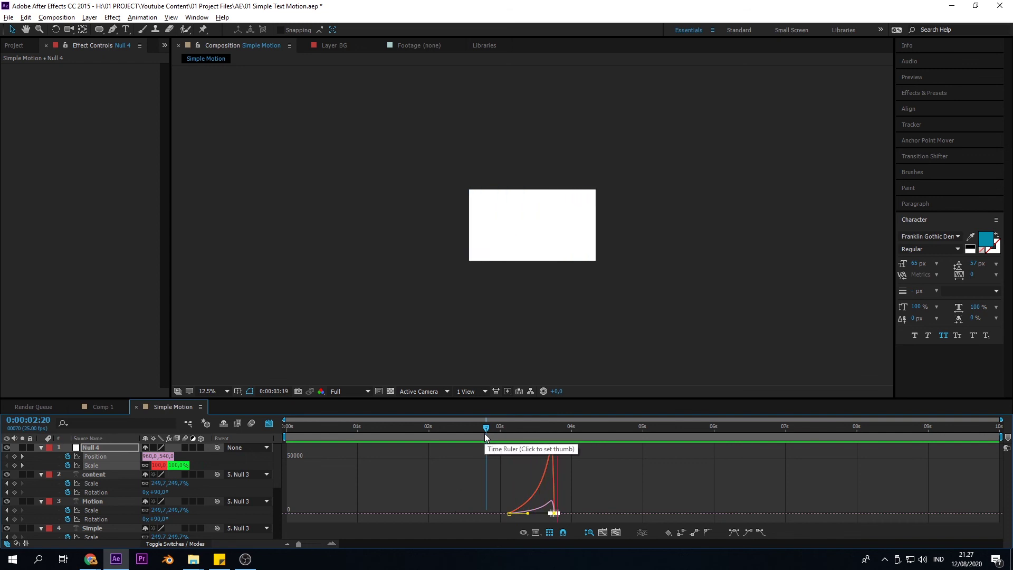
{"action": "key", "text": "space"}
{"action": "left_click", "coordinate": [509, 512]}
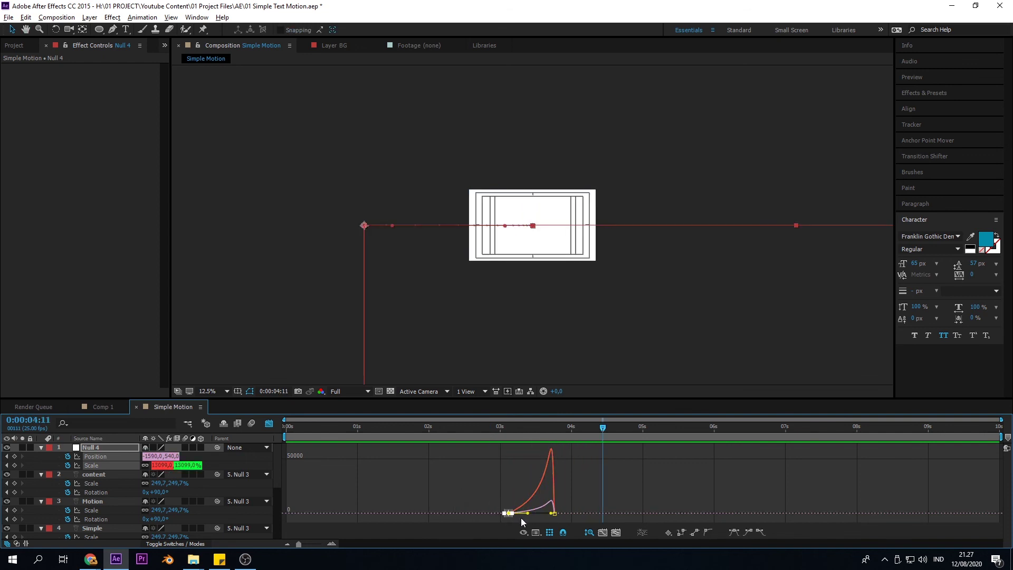
{"action": "left_click_drag", "start_coordinate": [528, 513], "coordinate": [548, 515]}
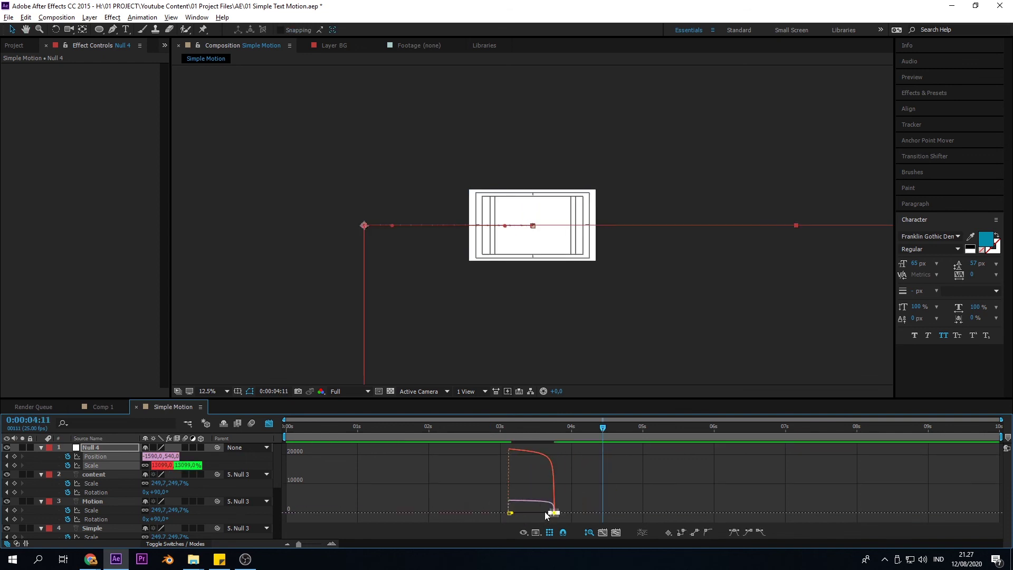
{"action": "scroll", "coordinate": [547, 511], "scroll_direction": "up", "scroll_amount": 4, "text": "alt"}
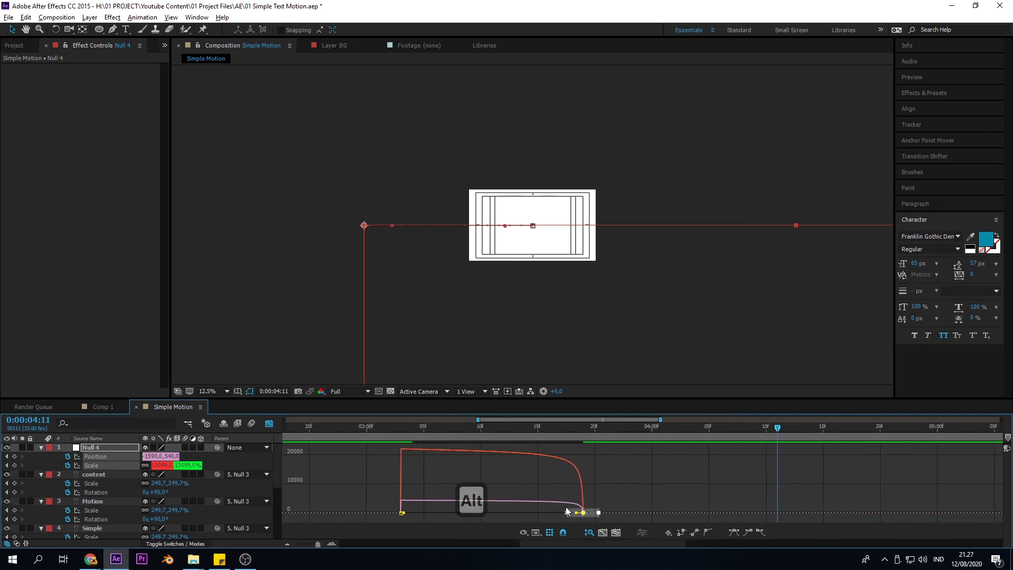
{"action": "left_click_drag", "start_coordinate": [574, 513], "coordinate": [476, 518]}
Reshape Null 4's scale speed curve into a bell shape and preview it from 3:00
{"action": "left_click", "coordinate": [372, 430]}
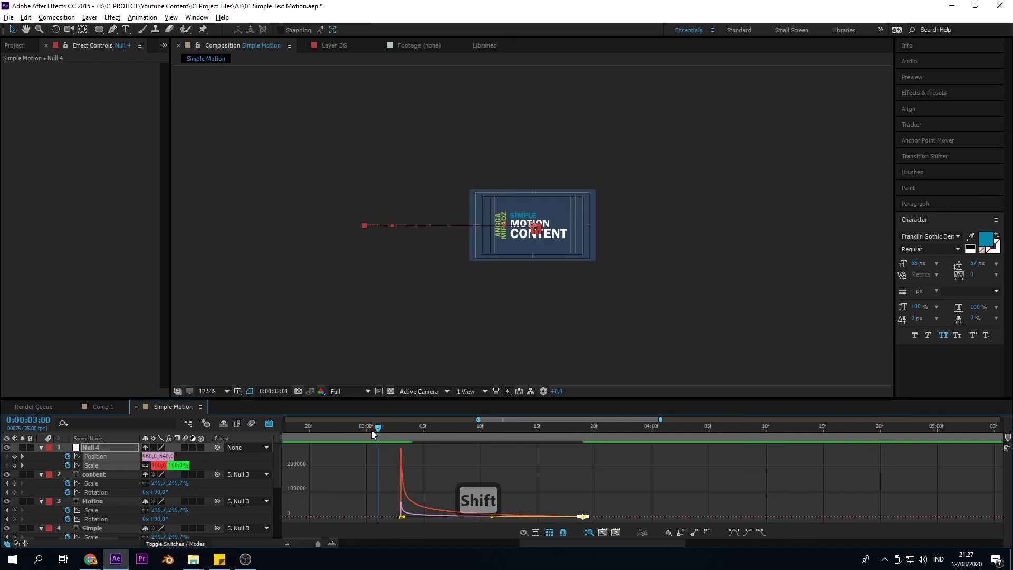
{"action": "key", "text": "space"}
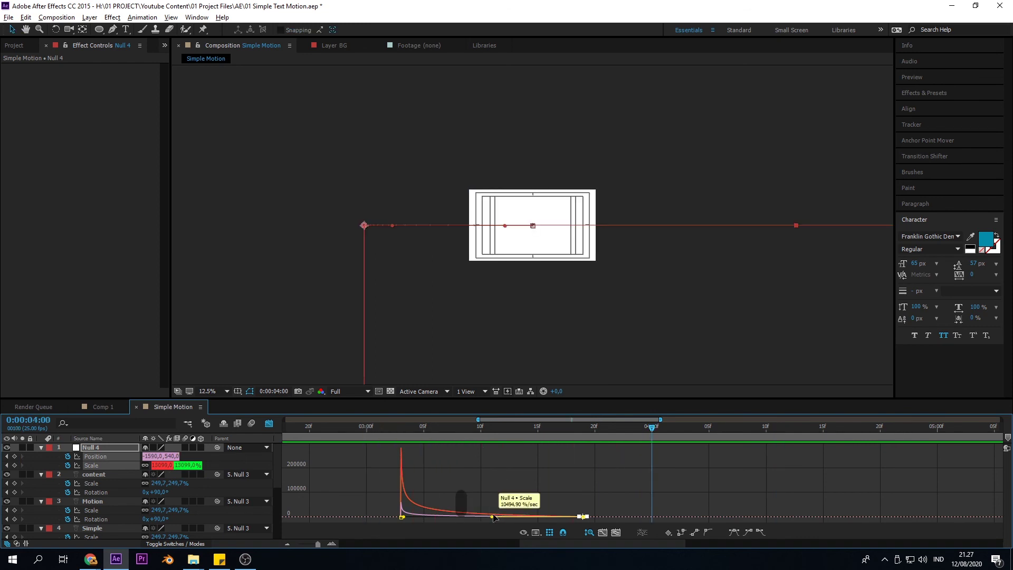
{"action": "left_click_drag", "start_coordinate": [492, 518], "coordinate": [529, 518]}
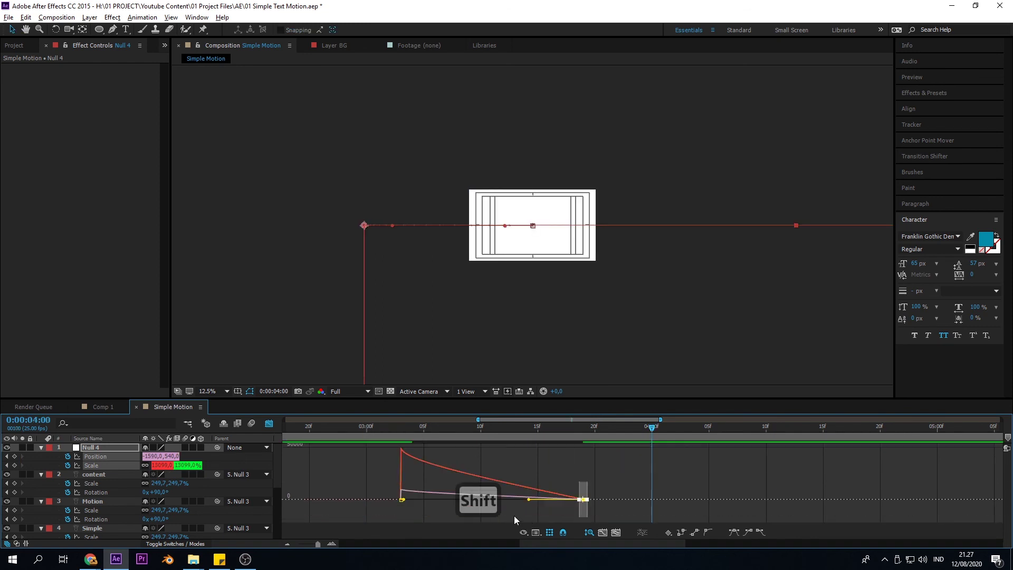
{"action": "left_click", "coordinate": [401, 499]}
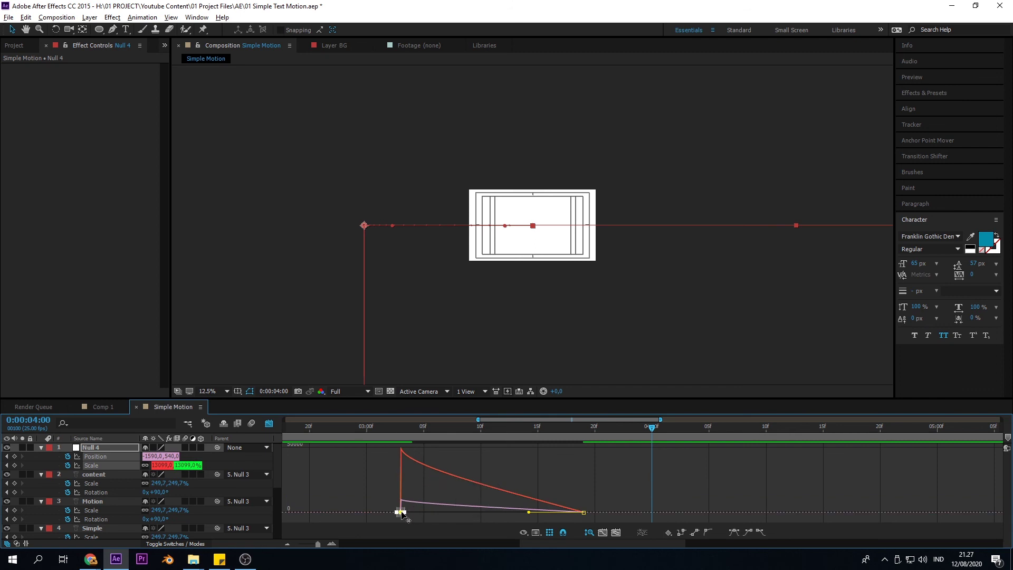
{"action": "scroll", "coordinate": [399, 517], "scroll_direction": "up", "scroll_amount": 3}
{"action": "left_click_drag", "start_coordinate": [368, 512], "coordinate": [452, 515]}
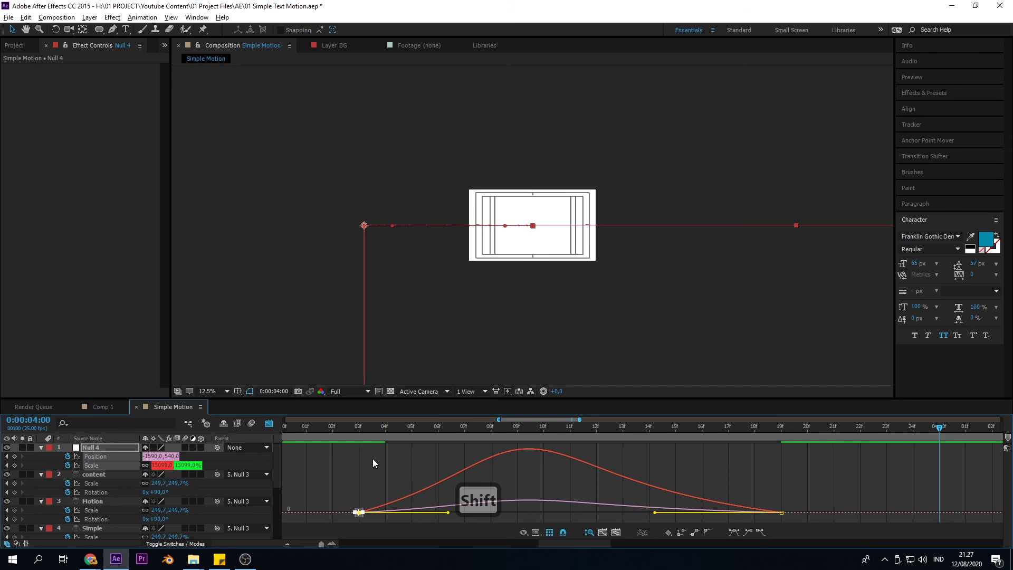
{"action": "key", "text": "space"}
{"action": "left_click", "coordinate": [781, 512]}
{"action": "left_click_drag", "start_coordinate": [654, 513], "coordinate": [635, 515]}
{"action": "scroll", "coordinate": [558, 475], "scroll_direction": "down", "scroll_amount": 3}
{"action": "left_click", "coordinate": [490, 429]}
{"action": "key", "text": "space"}
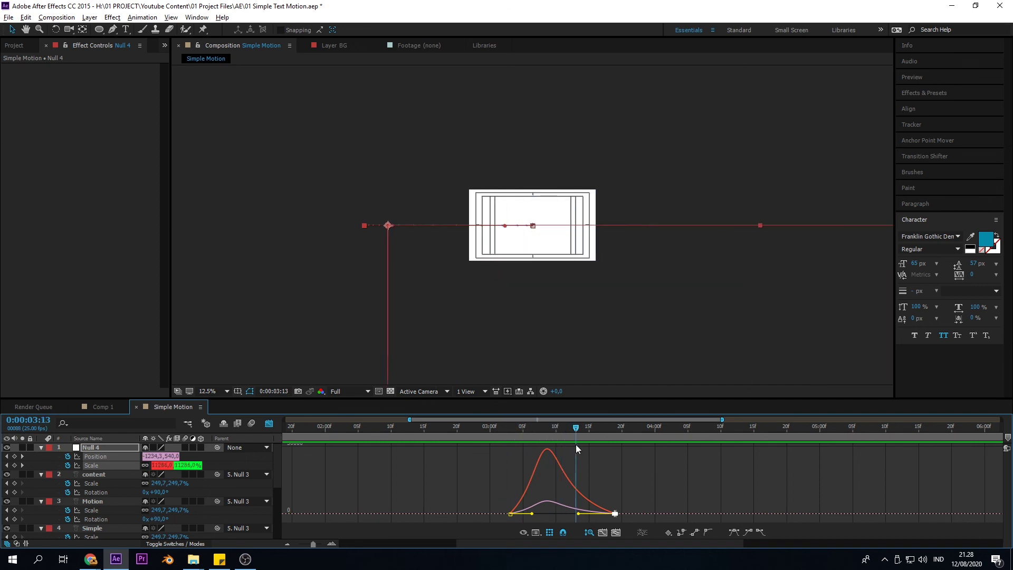
Sharpen the speed curve's peak from 03:01, then undo that last curve change
{"action": "left_click", "coordinate": [491, 428]}
{"action": "key", "text": "space"}
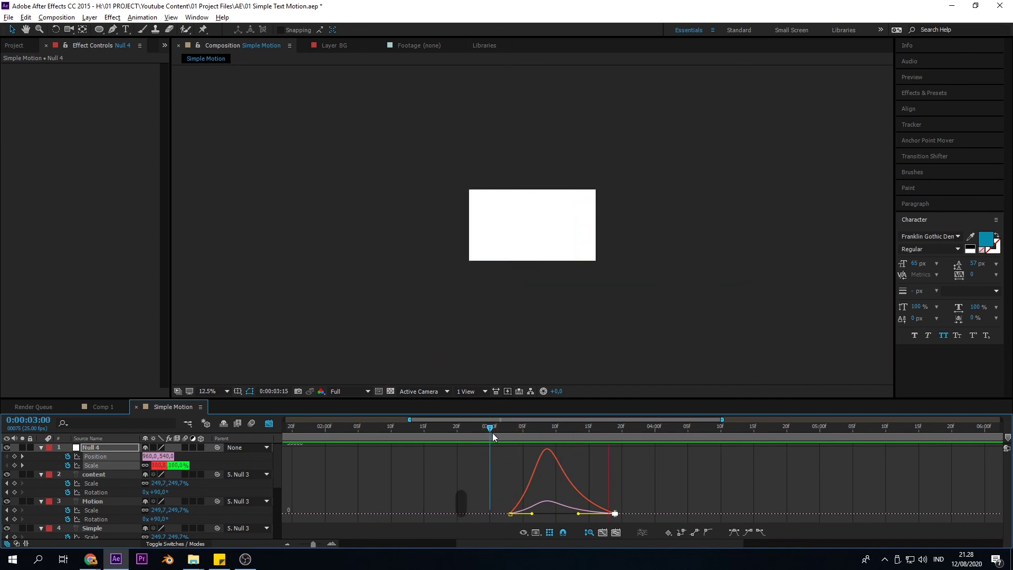
{"action": "left_click", "coordinate": [510, 513]}
{"action": "left_click_drag", "start_coordinate": [531, 513], "coordinate": [539, 514]}
{"action": "left_click", "coordinate": [496, 432]}
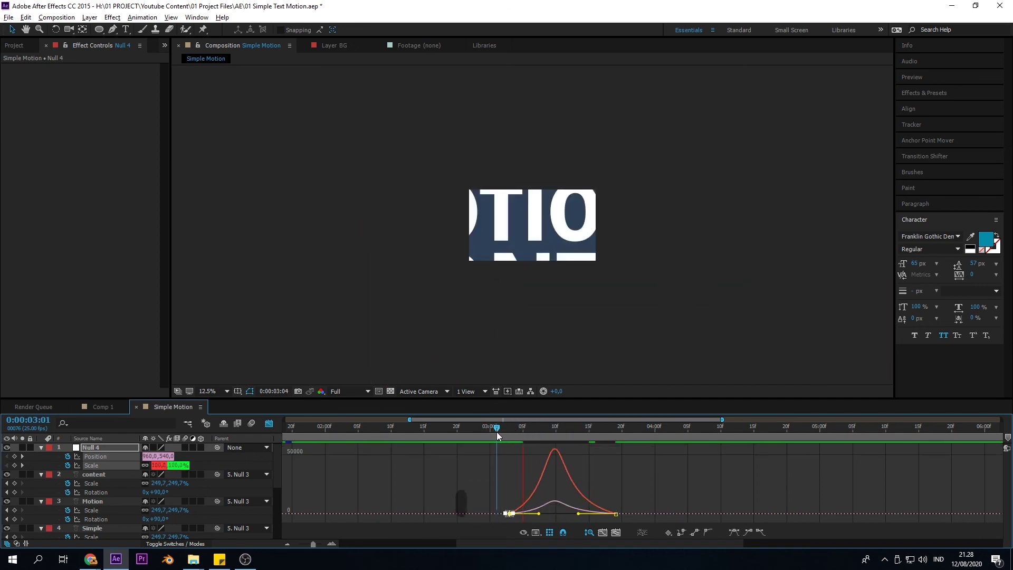
{"action": "key", "text": "space"}
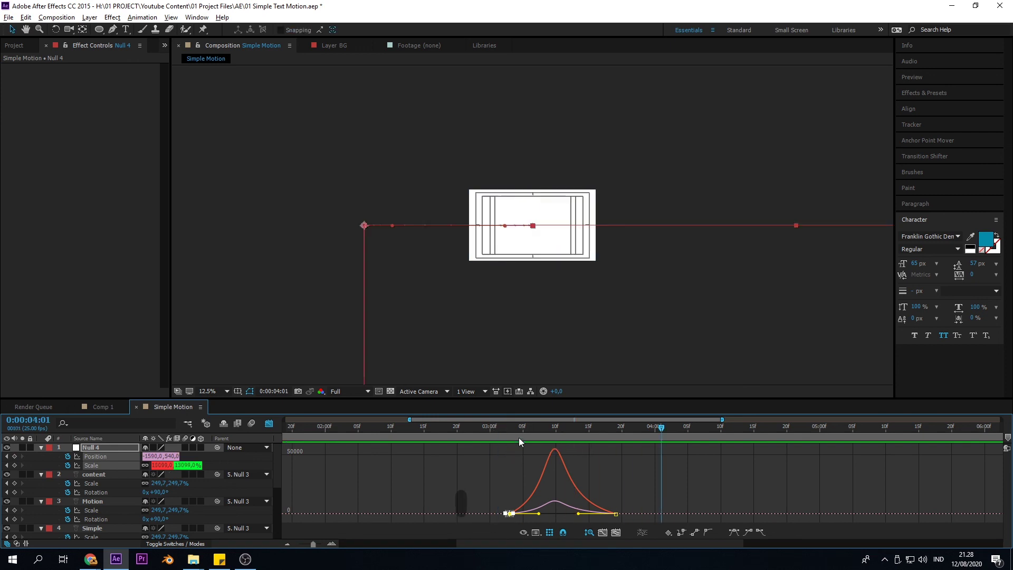
{"action": "left_click_drag", "start_coordinate": [539, 513], "coordinate": [555, 519]}
{"action": "left_click", "coordinate": [495, 432]}
{"action": "key", "text": "space"}
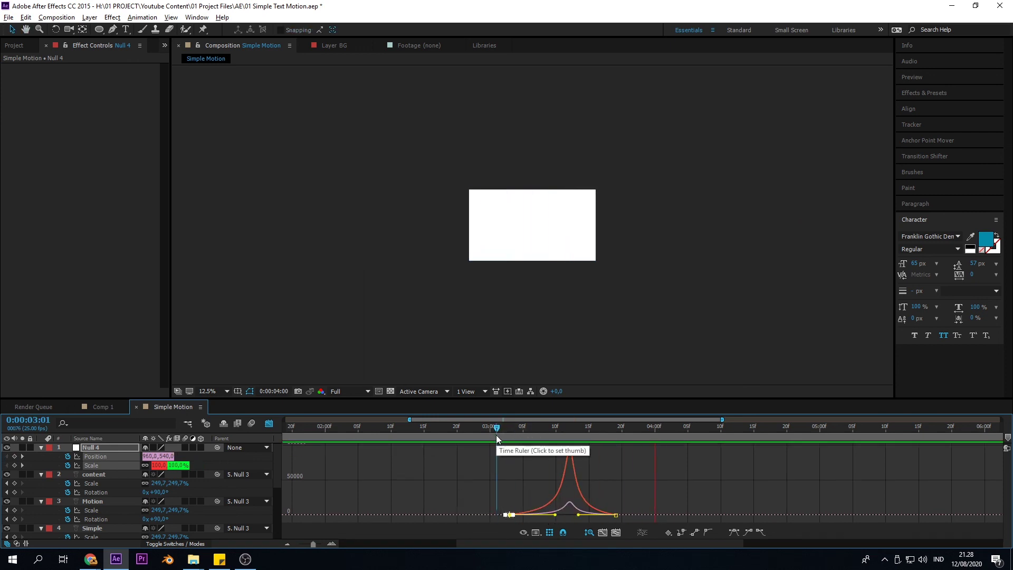
{"action": "key", "text": "ctrl+z"}
{"action": "key", "text": "space"}
Return to the layer keyframes with the timeline zoomed out to full duration, at about 03:13
{"action": "key", "text": "space"}
{"action": "left_click", "coordinate": [269, 424]}
{"action": "scroll", "coordinate": [537, 470], "scroll_direction": "down", "scroll_amount": 4}
{"action": "left_click", "coordinate": [489, 427]}
{"action": "left_click_drag", "start_coordinate": [488, 428], "coordinate": [537, 440]}
End the work area around 3.5 seconds, just after the zoom, and preview it from 0:00
{"action": "key", "text": "Home"}
{"action": "key", "text": "space"}
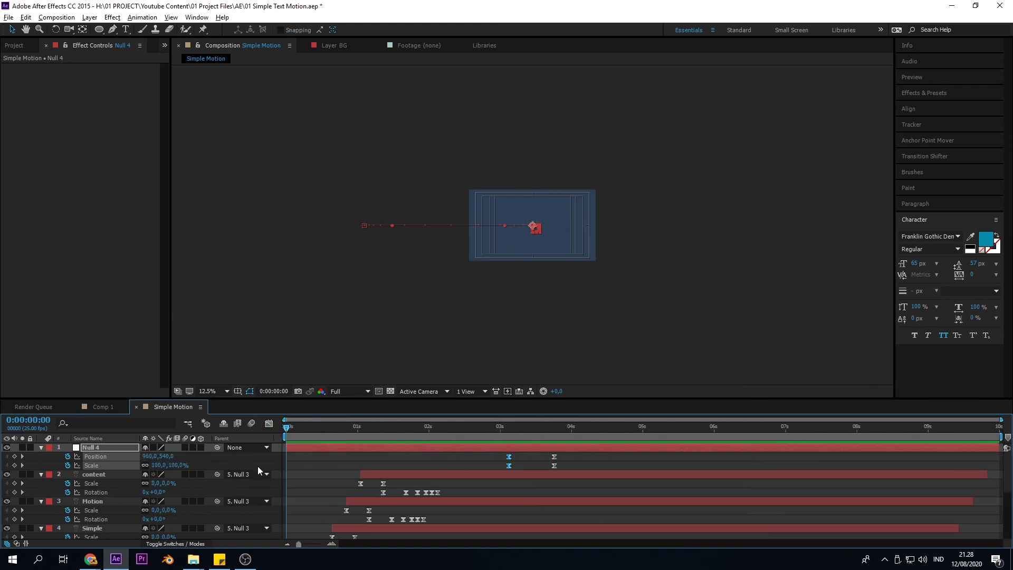
{"action": "left_click", "coordinate": [533, 437]}
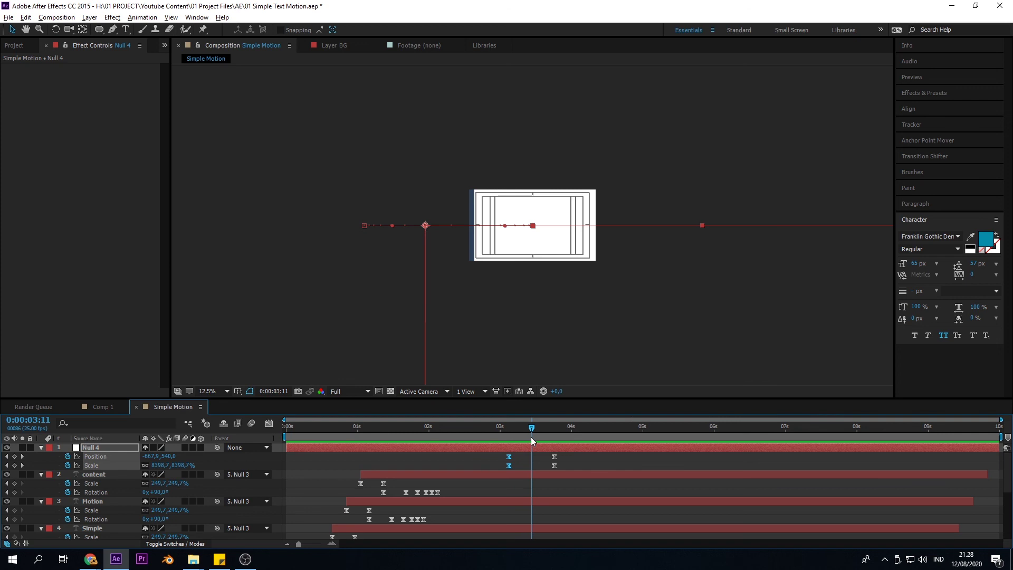
{"action": "left_click_drag", "start_coordinate": [532, 438], "coordinate": [534, 439]}
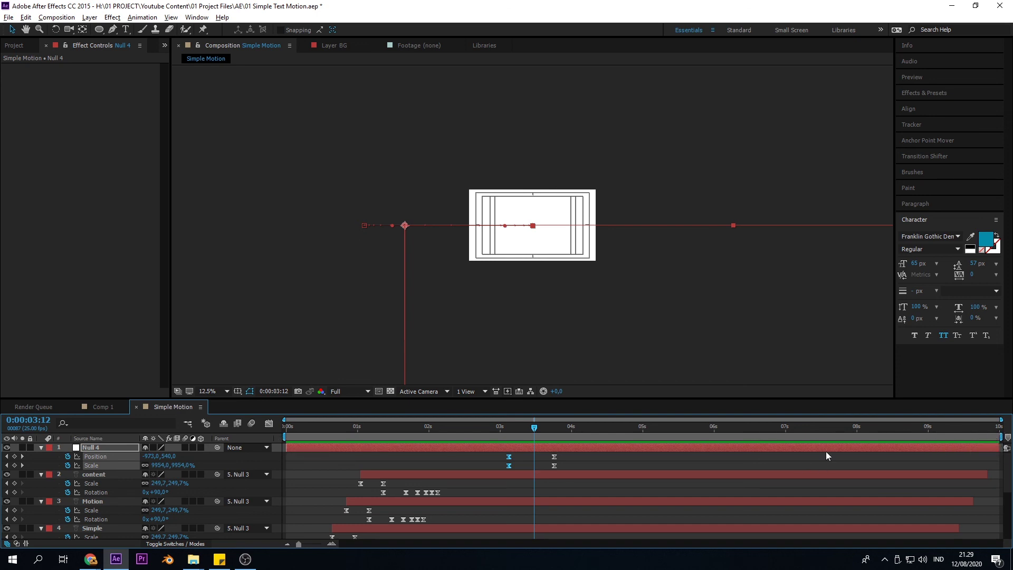
{"action": "mouse_move", "coordinate": [999, 437]}
{"action": "left_mouse_down"}
{"action": "mouse_move", "coordinate": [749, 437]}
{"action": "mouse_move", "coordinate": [557, 460]}
{"action": "mouse_move", "coordinate": [780, 453]}
{"action": "mouse_move", "coordinate": [580, 447]}
{"action": "mouse_move", "coordinate": [1001, 437]}
{"action": "left_mouse_up"}
{"action": "left_click_drag", "start_coordinate": [1001, 437], "coordinate": [535, 438]}
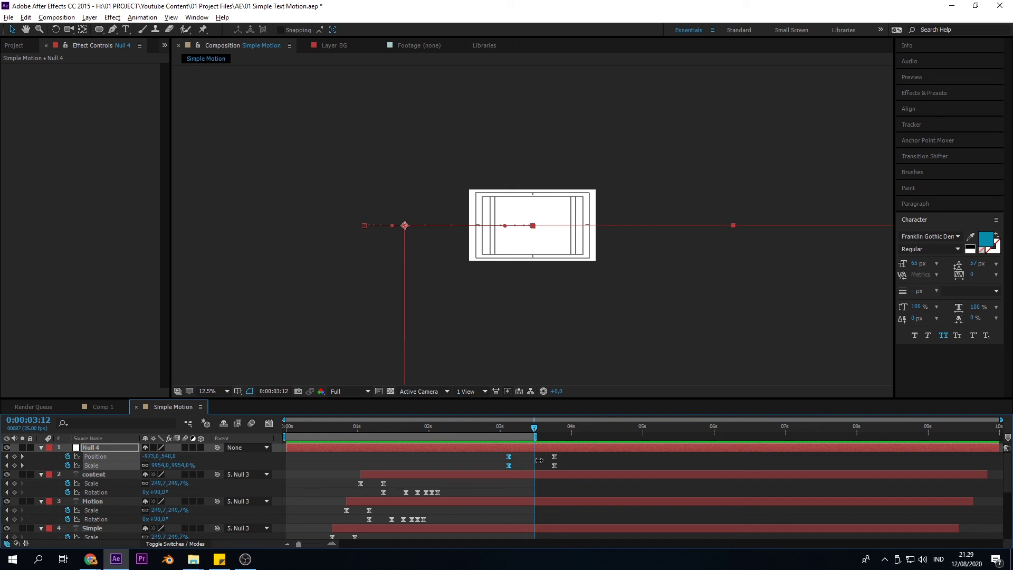
{"action": "left_click_drag", "start_coordinate": [535, 428], "coordinate": [280, 434]}
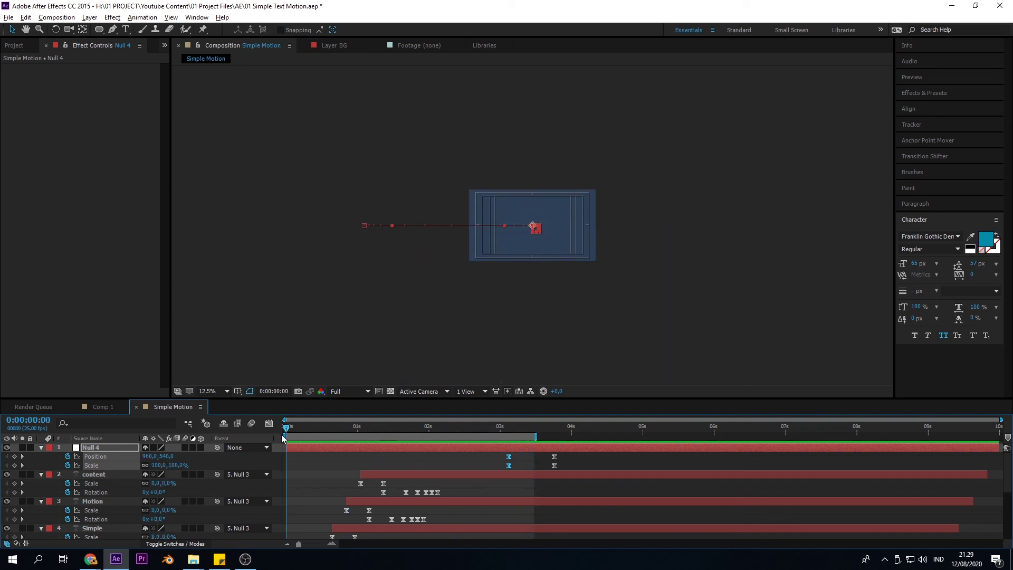
{"action": "key", "text": "space"}
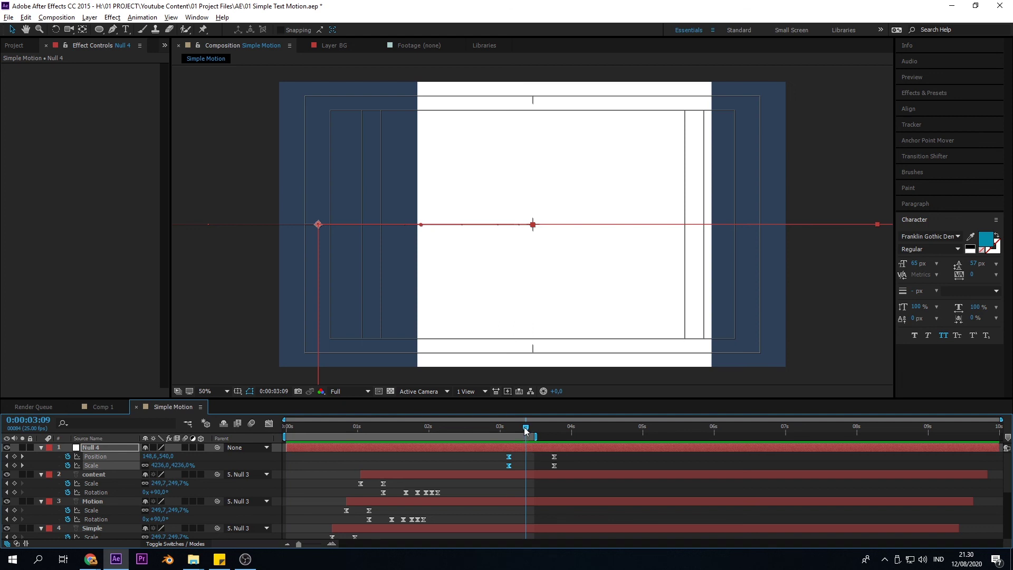
{"action": "mouse_move", "coordinate": [523, 427]}
{"action": "left_mouse_down"}
{"action": "mouse_move", "coordinate": [473, 434]}
{"action": "mouse_move", "coordinate": [518, 446]}
{"action": "left_mouse_up"}
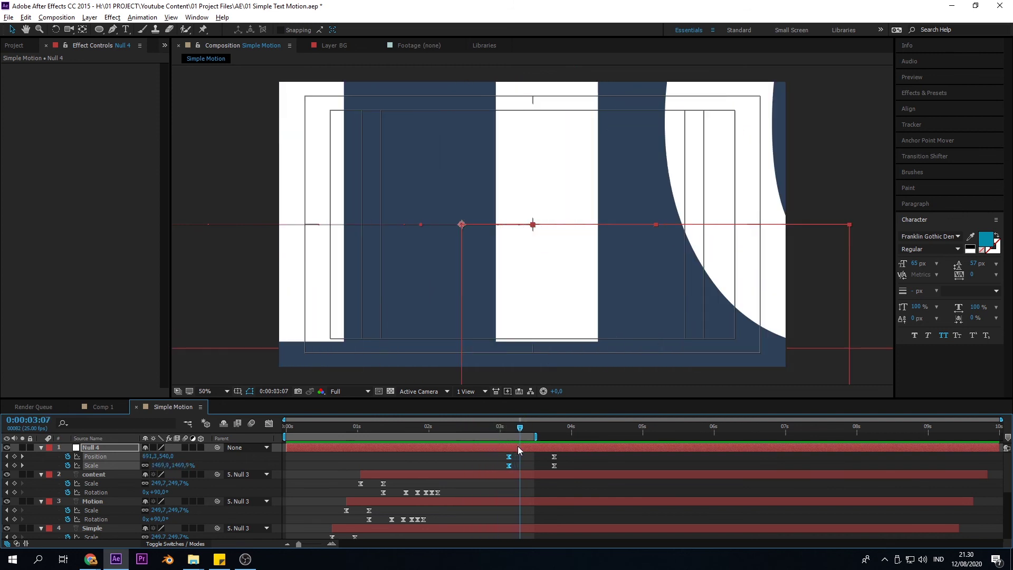
Switch on motion blur for layers 1–4 (Null 4, content, Motion, Simple) and preview from 01:07
{"action": "left_click", "coordinate": [96, 474]}
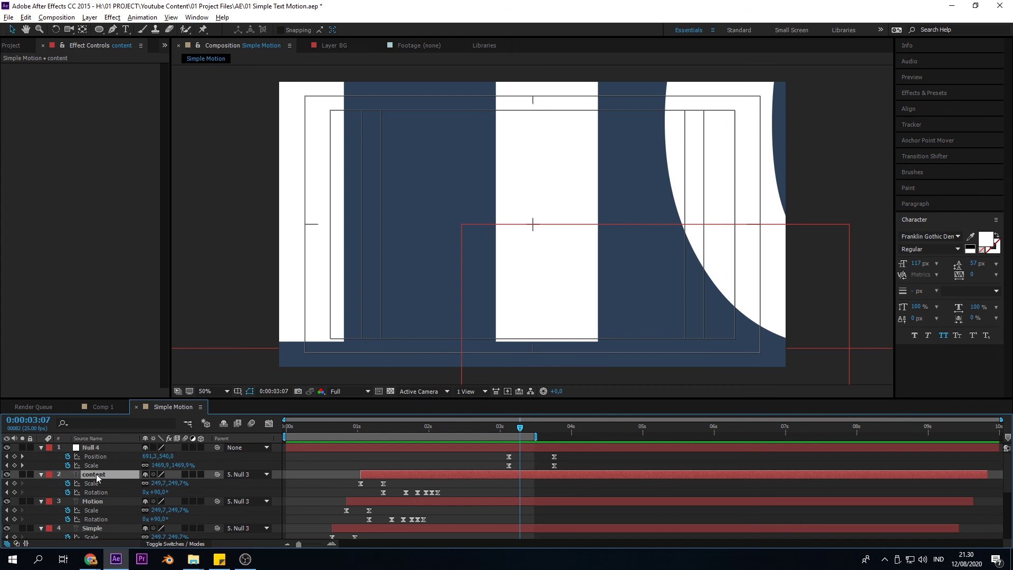
{"action": "key", "text": "ctrl+a"}
{"action": "key", "text": "comma"}
{"action": "key", "text": "comma"}
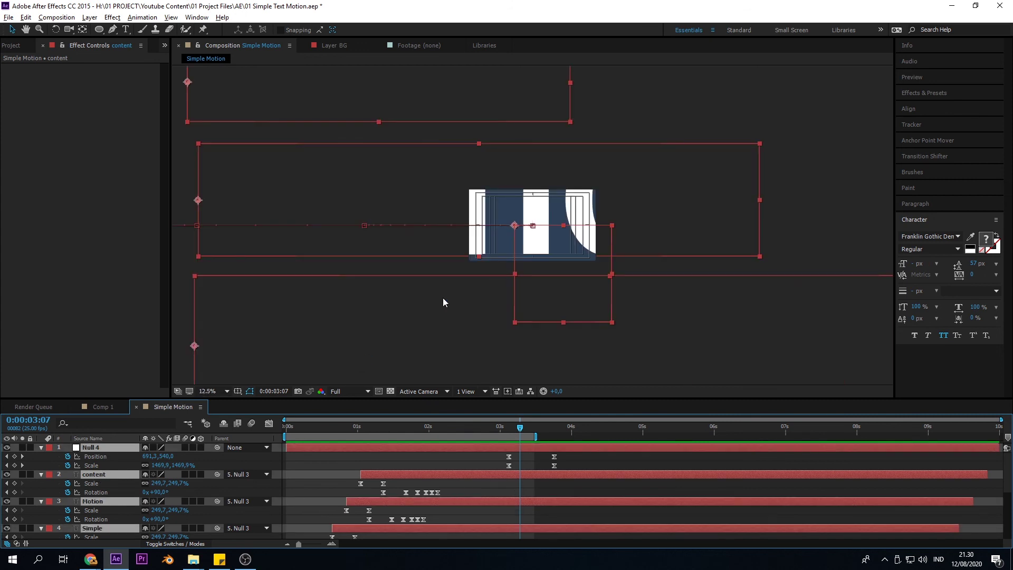
{"action": "key", "text": "period"}
{"action": "key", "text": "period"}
{"action": "scroll", "coordinate": [75, 505], "scroll_direction": "down", "scroll_amount": 5}
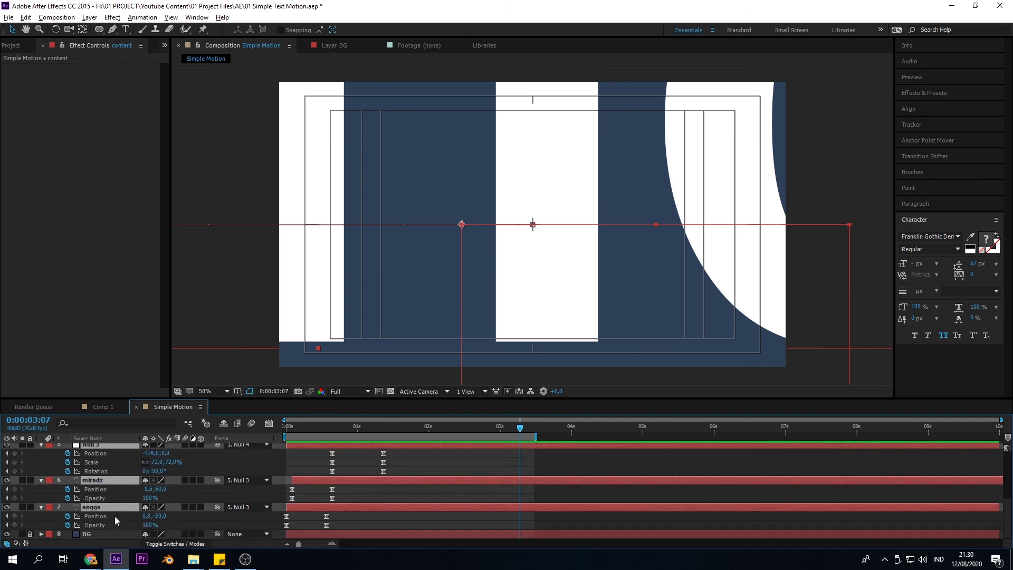
{"action": "scroll", "coordinate": [116, 511], "scroll_direction": "up", "scroll_amount": 5}
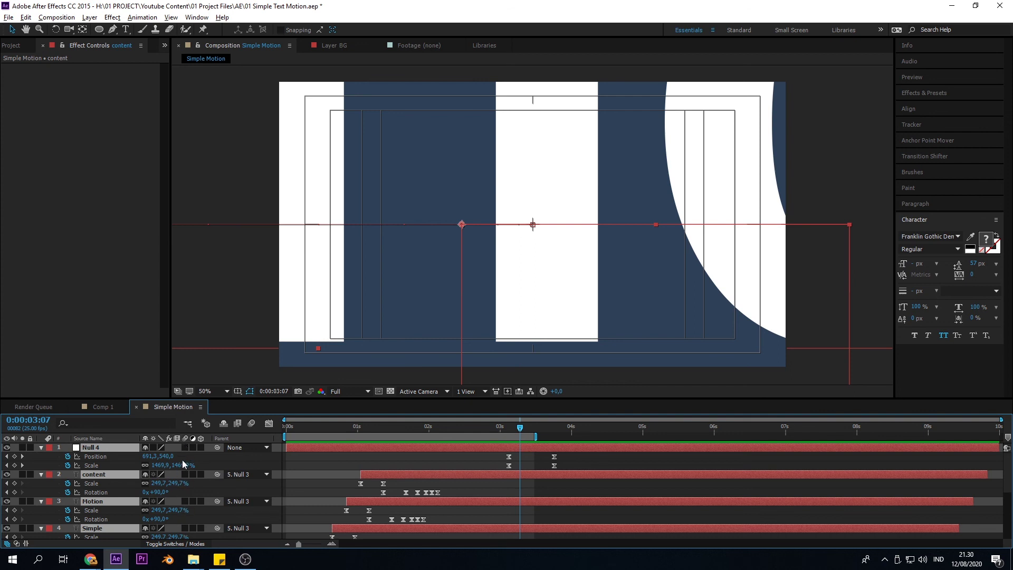
{"action": "left_click_drag", "start_coordinate": [184, 447], "coordinate": [178, 523]}
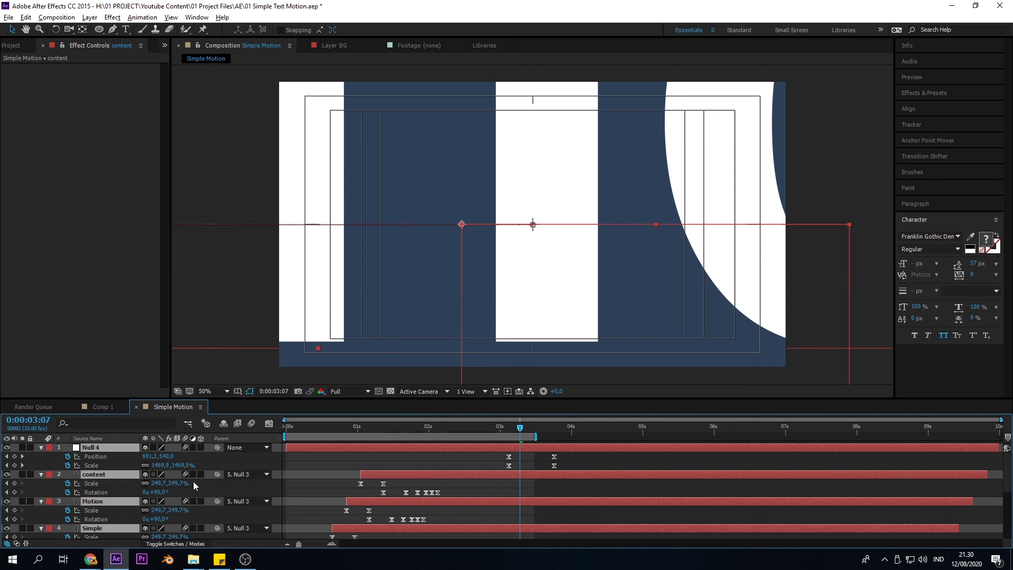
{"action": "left_click_drag", "start_coordinate": [524, 429], "coordinate": [436, 455]}
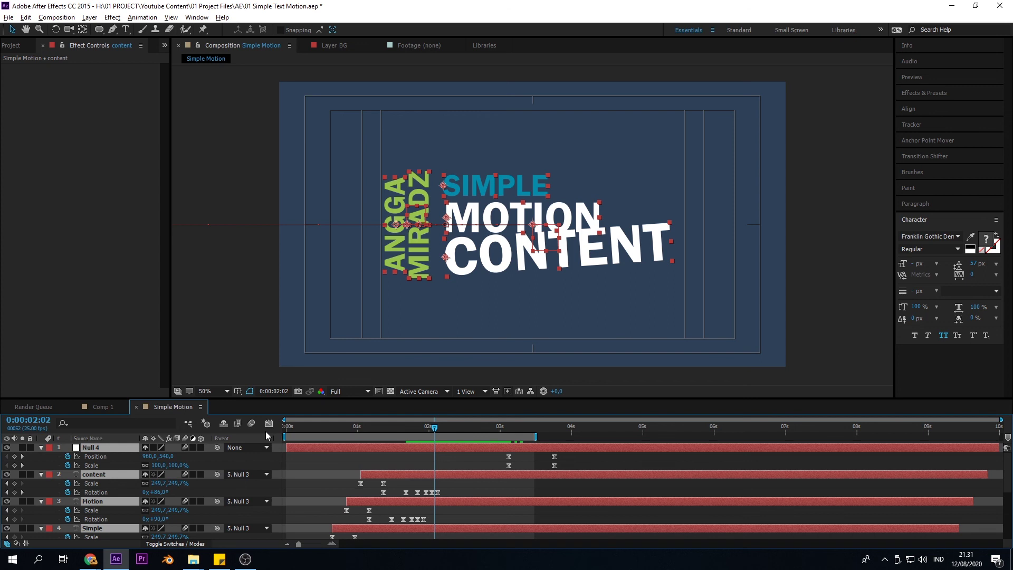
{"action": "left_click_drag", "start_coordinate": [409, 429], "coordinate": [377, 441]}
{"action": "key", "text": "space"}
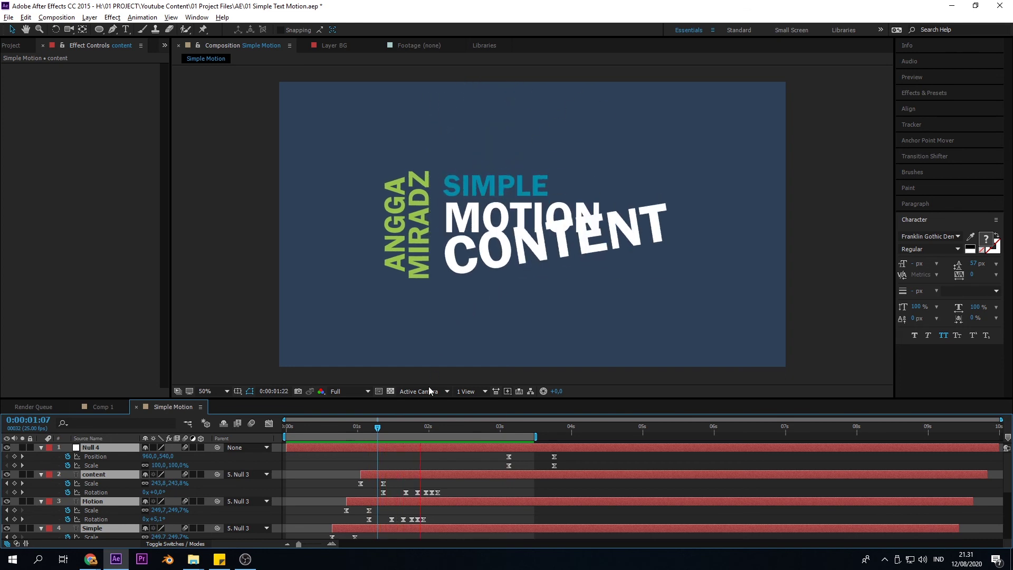
{"action": "key", "text": "space"}
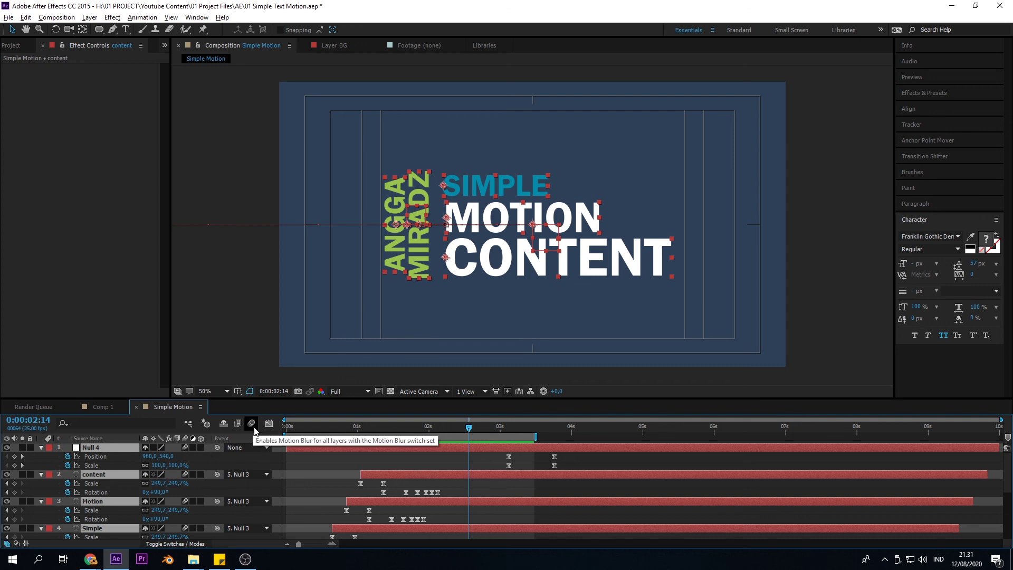
Turn on the composition motion blur button and preview the blurred rotating CONTENT text
{"action": "left_click_drag", "start_coordinate": [472, 428], "coordinate": [415, 450]}
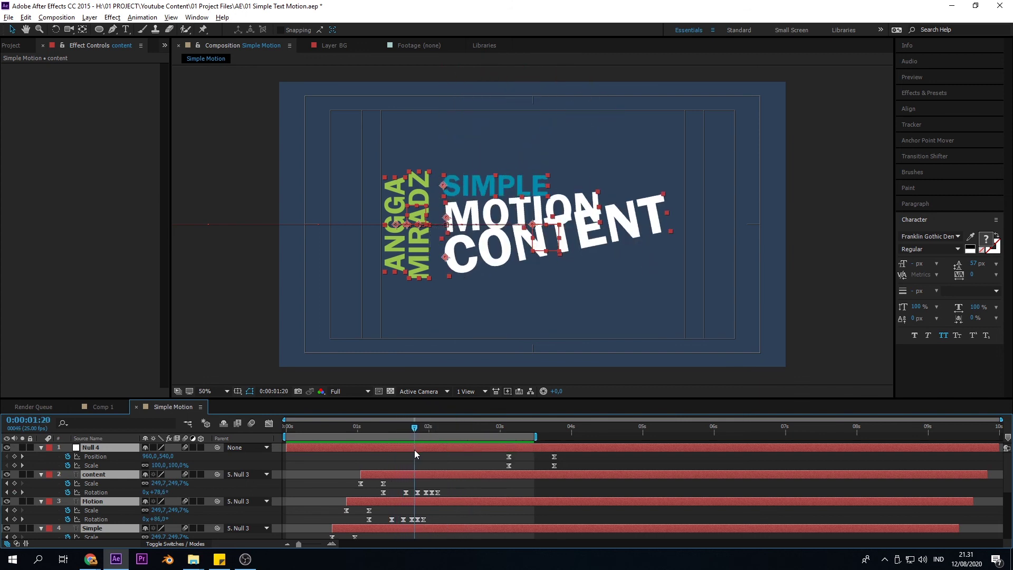
{"action": "left_click", "coordinate": [251, 425]}
{"action": "left_click_drag", "start_coordinate": [414, 427], "coordinate": [425, 432]}
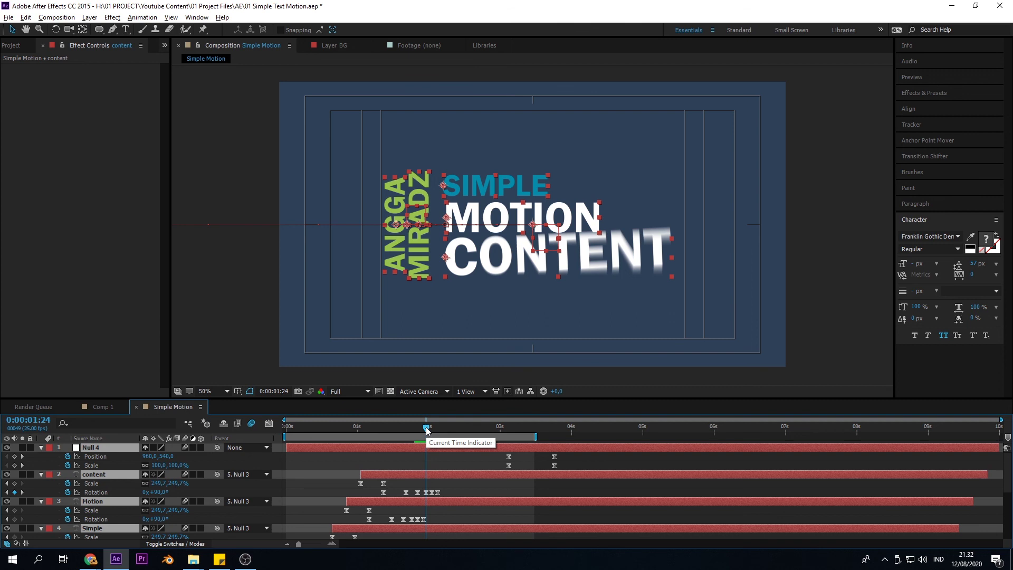
{"action": "left_click_drag", "start_coordinate": [425, 426], "coordinate": [513, 440]}
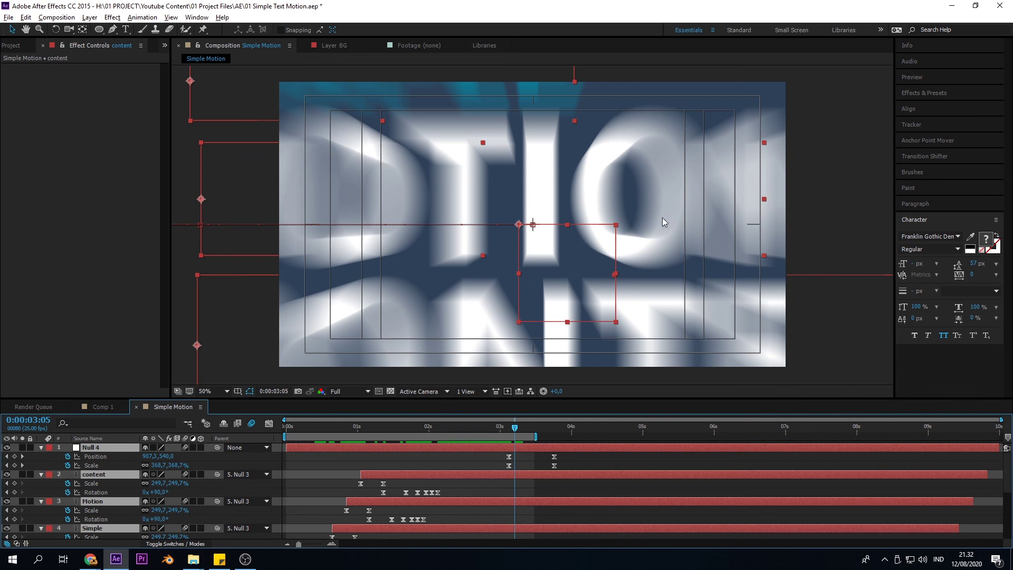
{"action": "left_click_drag", "start_coordinate": [515, 429], "coordinate": [510, 429]}
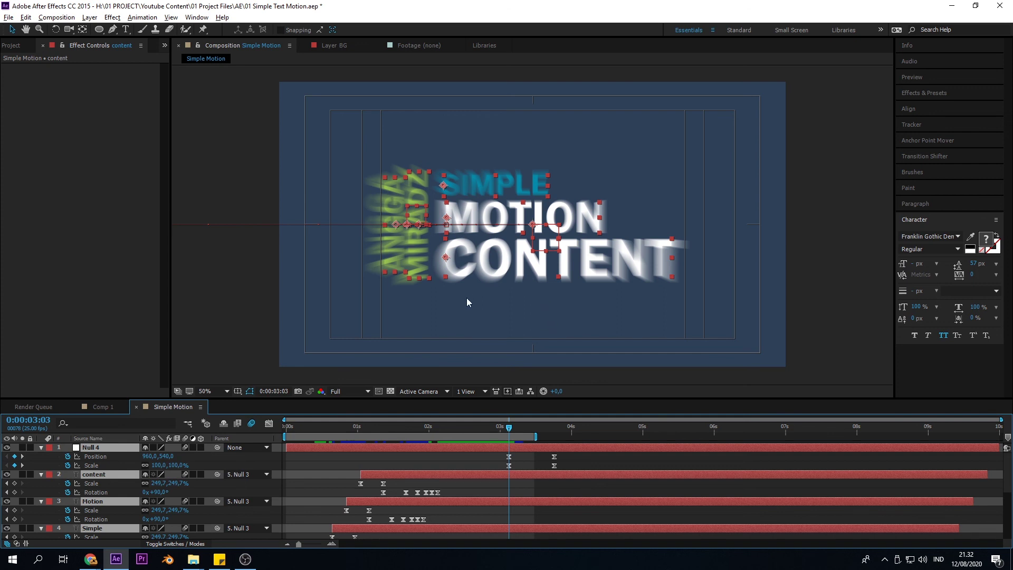
{"action": "key", "text": "space"}
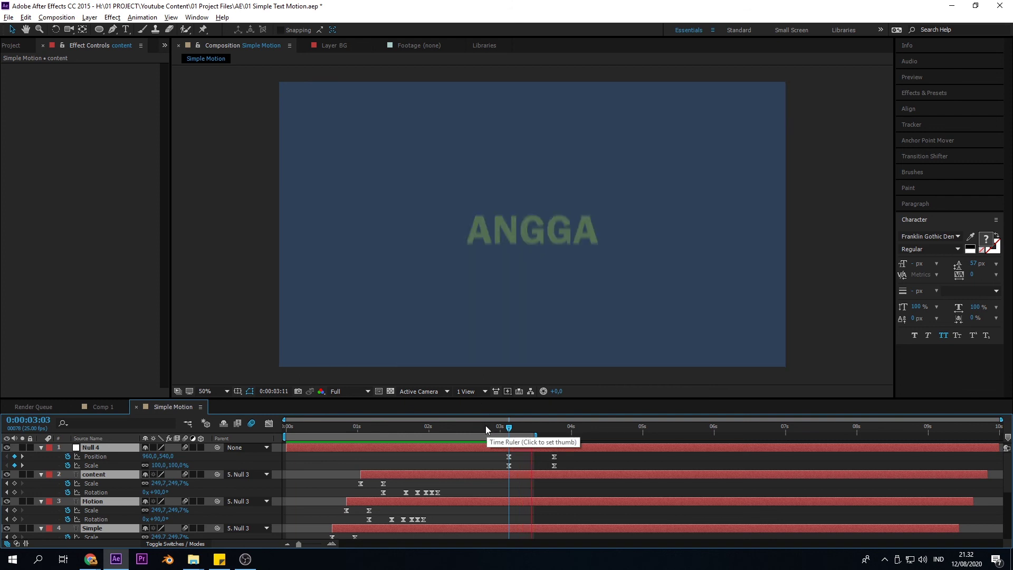
{"action": "left_click", "coordinate": [434, 426]}
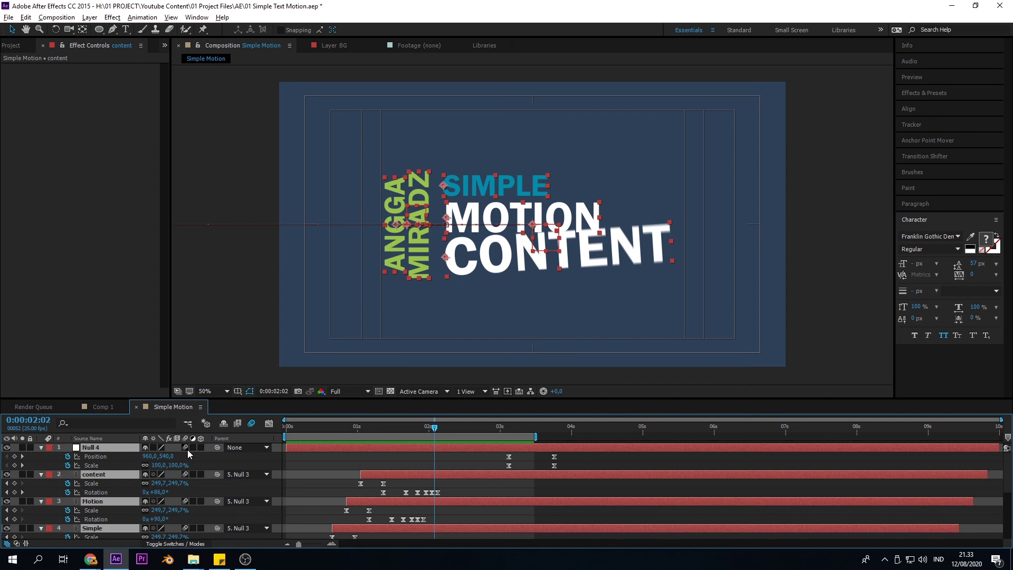
Toggle composition motion blur off and on to compare the rotating text with and without blur
{"action": "left_click", "coordinate": [251, 425]}
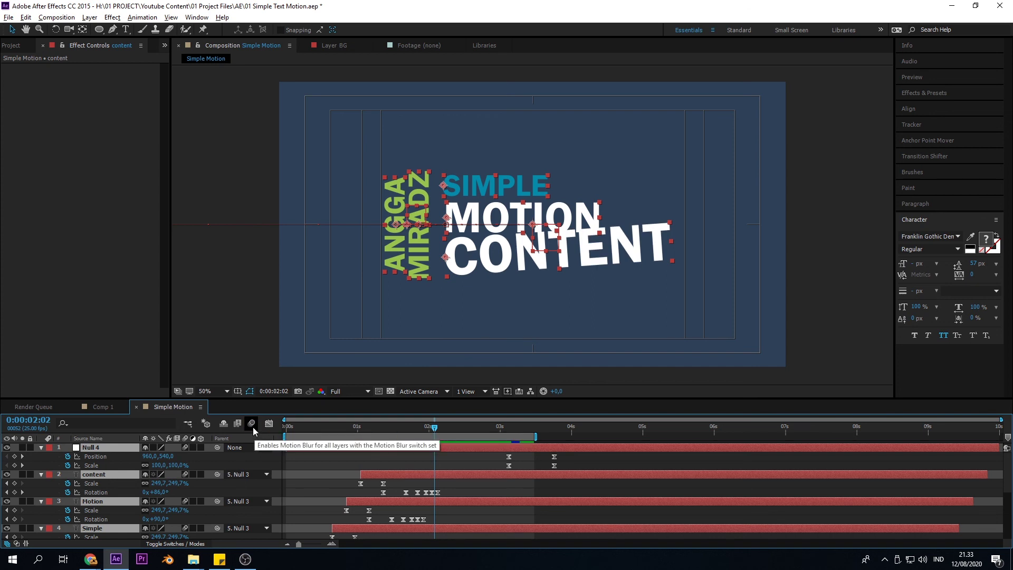
{"action": "left_click_drag", "start_coordinate": [355, 424], "coordinate": [300, 430]}
{"action": "key", "text": "space"}
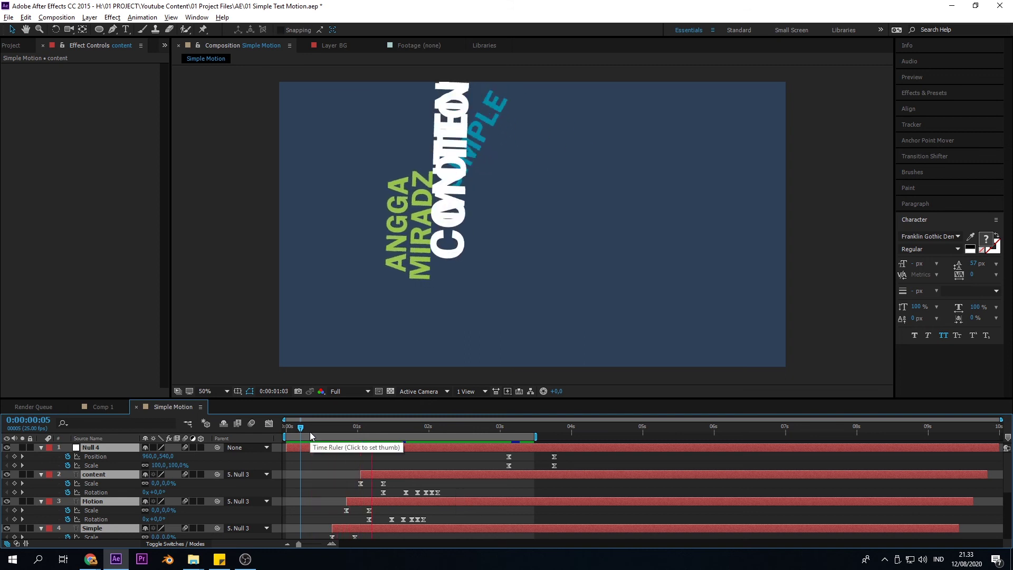
{"action": "left_click", "coordinate": [251, 424]}
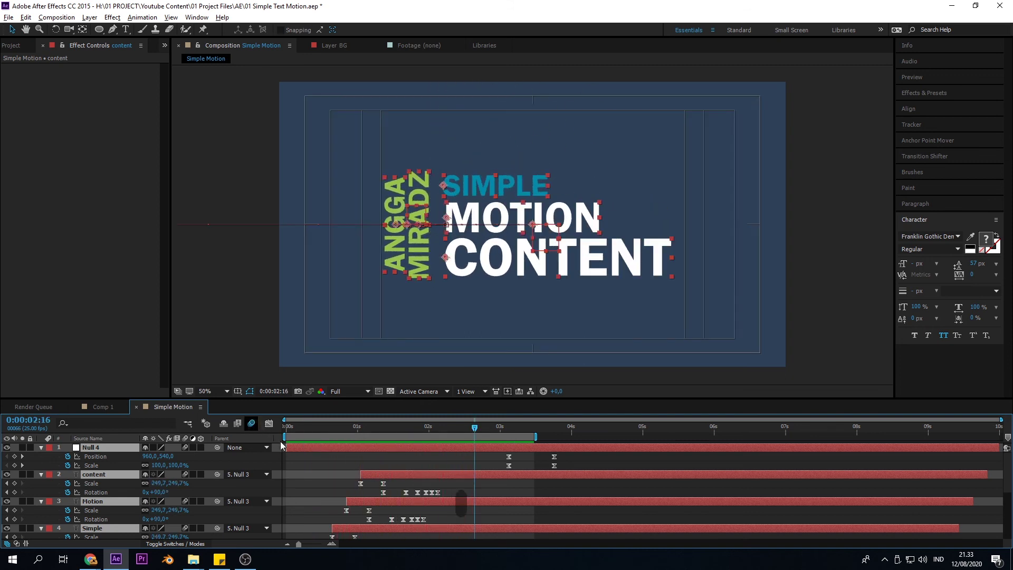
{"action": "left_click", "coordinate": [366, 427]}
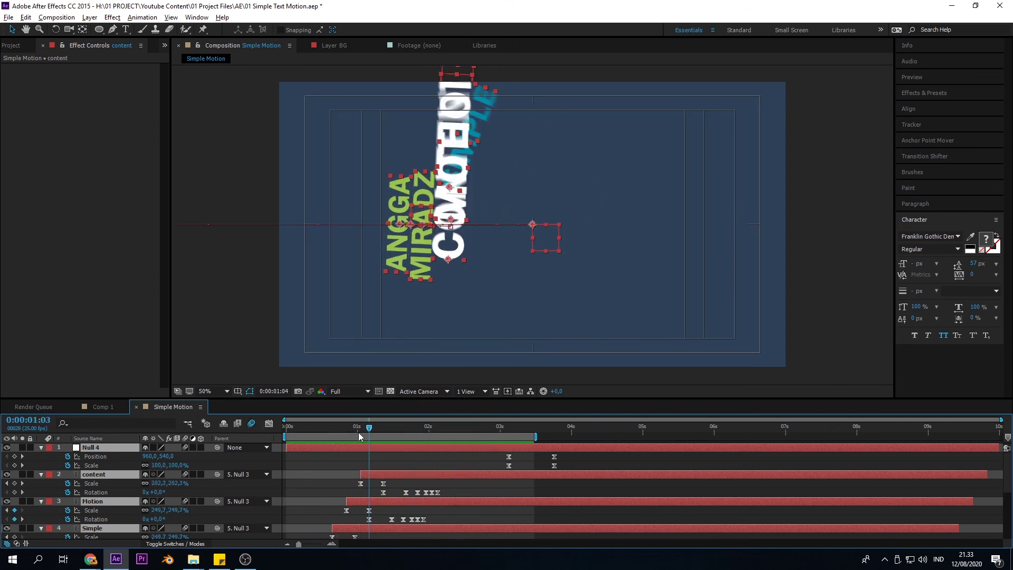
{"action": "left_click_drag", "start_coordinate": [366, 427], "coordinate": [425, 429]}
{"action": "left_click", "coordinate": [251, 423]}
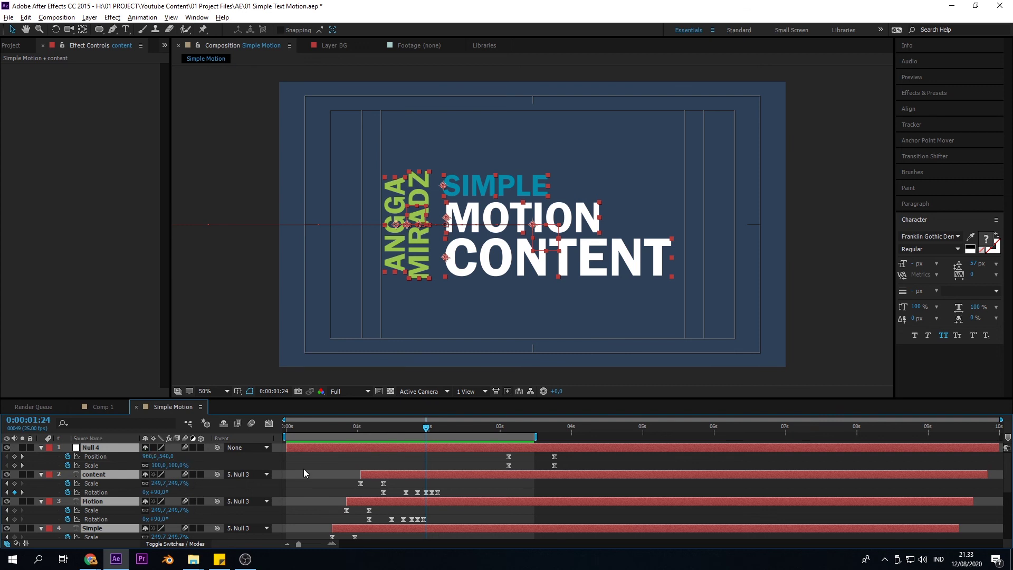
{"action": "left_click", "coordinate": [444, 427]}
{"action": "left_click_drag", "start_coordinate": [454, 429], "coordinate": [398, 431]}
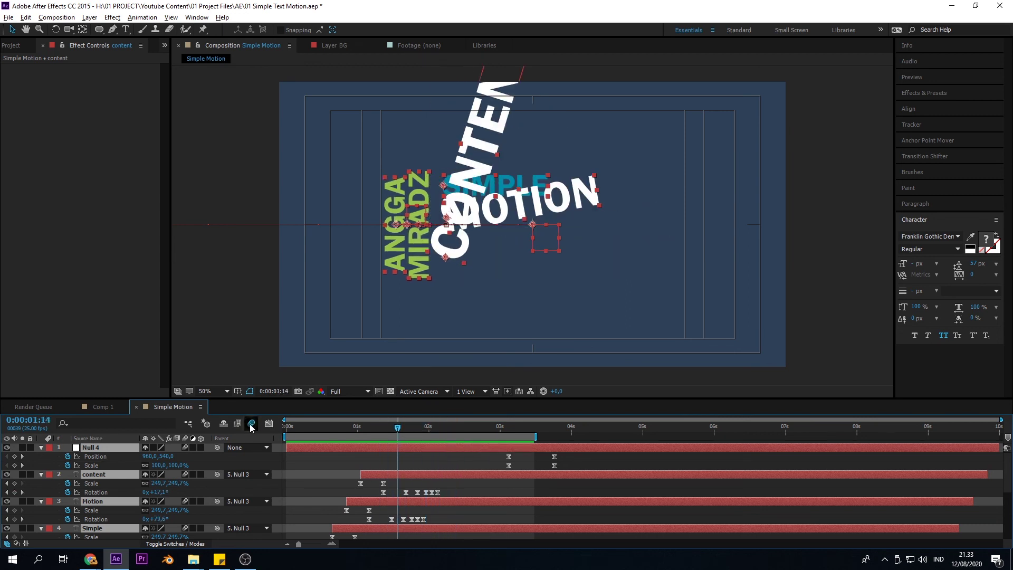
{"action": "left_click", "coordinate": [251, 424]}
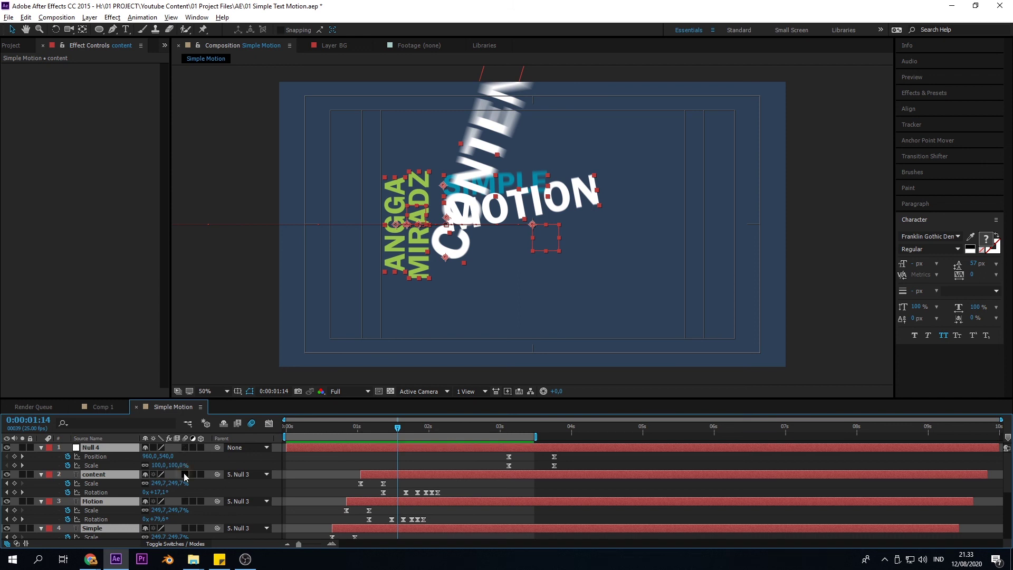
Enable the Motion Blur switches on all four text layers and check CONTENT at 1:20
{"action": "left_click", "coordinate": [184, 474]}
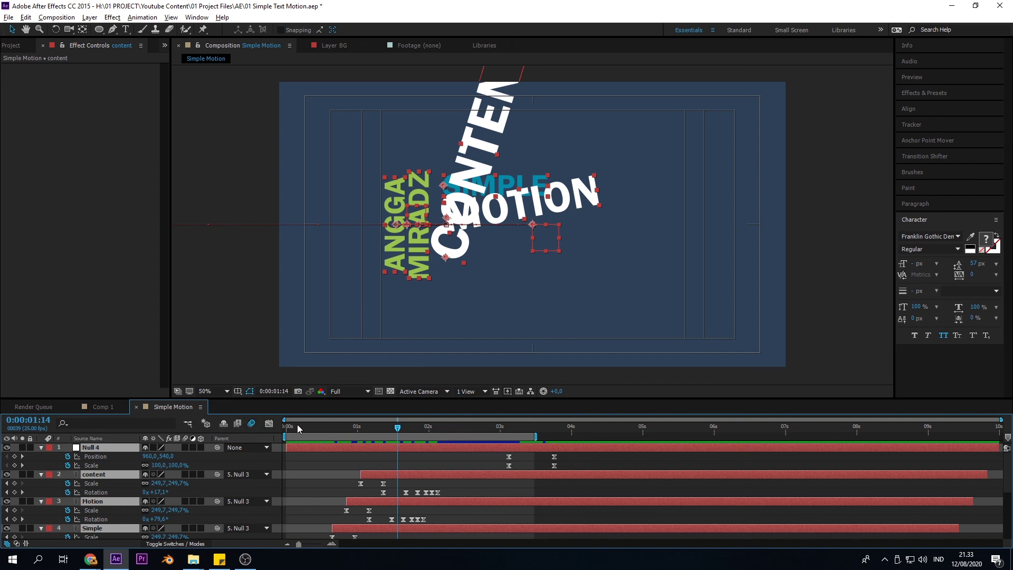
{"action": "left_click", "coordinate": [186, 477]}
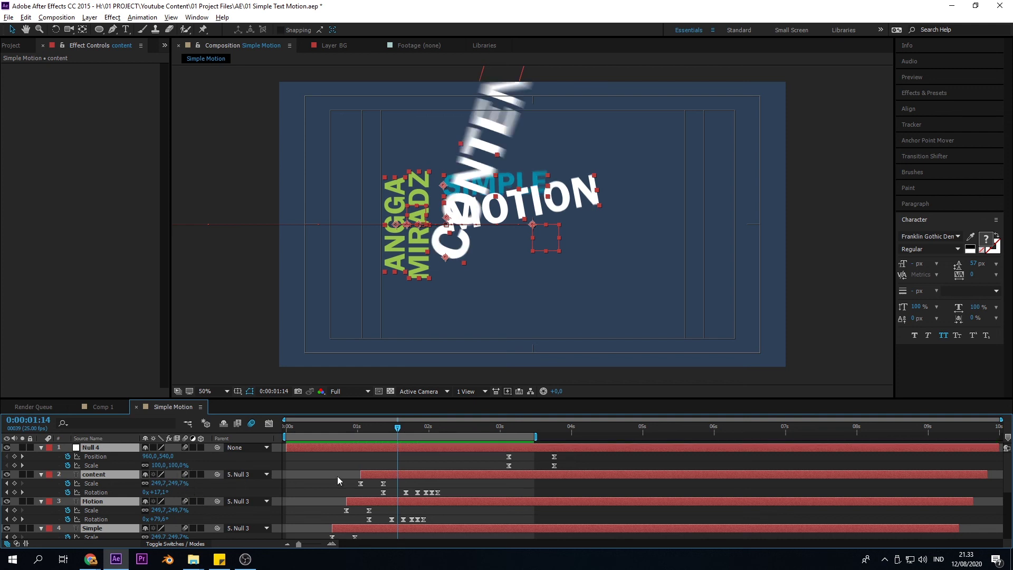
{"action": "left_click_drag", "start_coordinate": [399, 429], "coordinate": [524, 466]}
Save the 01 Simple Text Motion project and add Simple Motion to the Render Queue
{"action": "key", "text": "ctrl+s"}
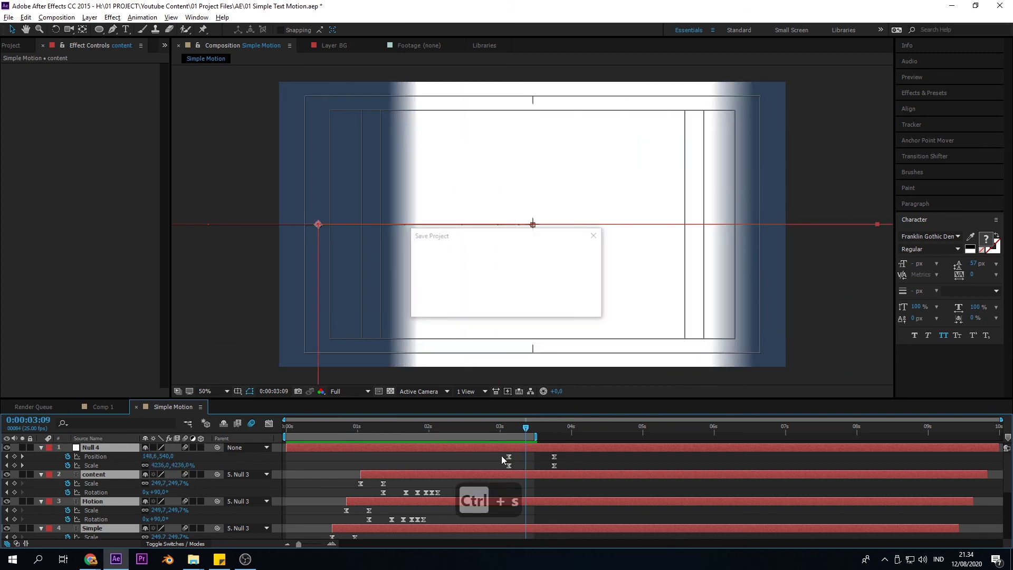
{"action": "mouse_move", "coordinate": [505, 432]}
{"action": "left_mouse_down"}
{"action": "mouse_move", "coordinate": [429, 431]}
{"action": "mouse_move", "coordinate": [497, 432]}
{"action": "left_mouse_up"}
{"action": "key", "text": "ctrl+s"}
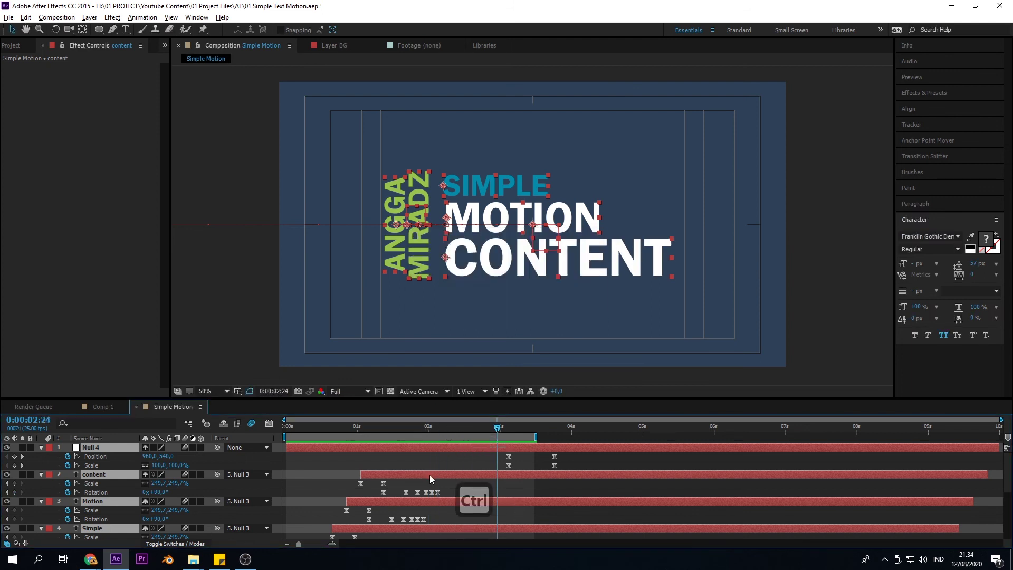
{"action": "key", "text": "ctrl+m"}
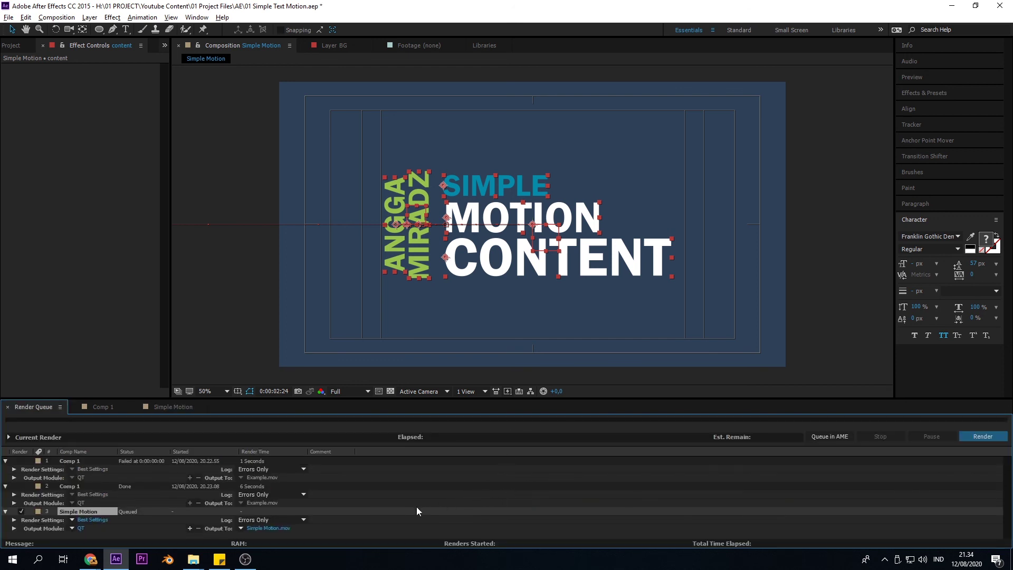
Set the output module to QuickTime with the H.264 codec at quality 100
{"action": "left_click", "coordinate": [81, 529]}
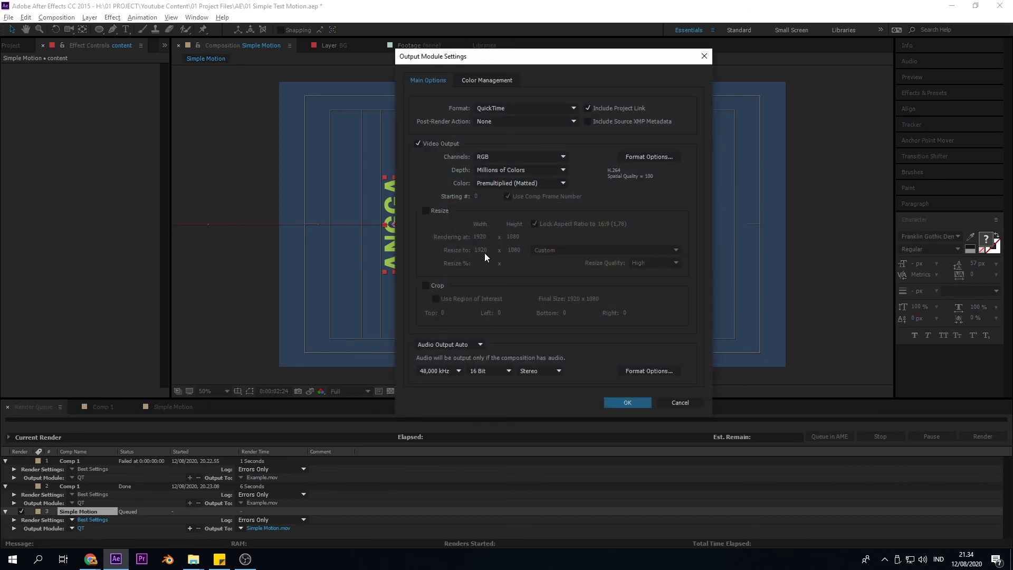
{"action": "left_click", "coordinate": [514, 107]}
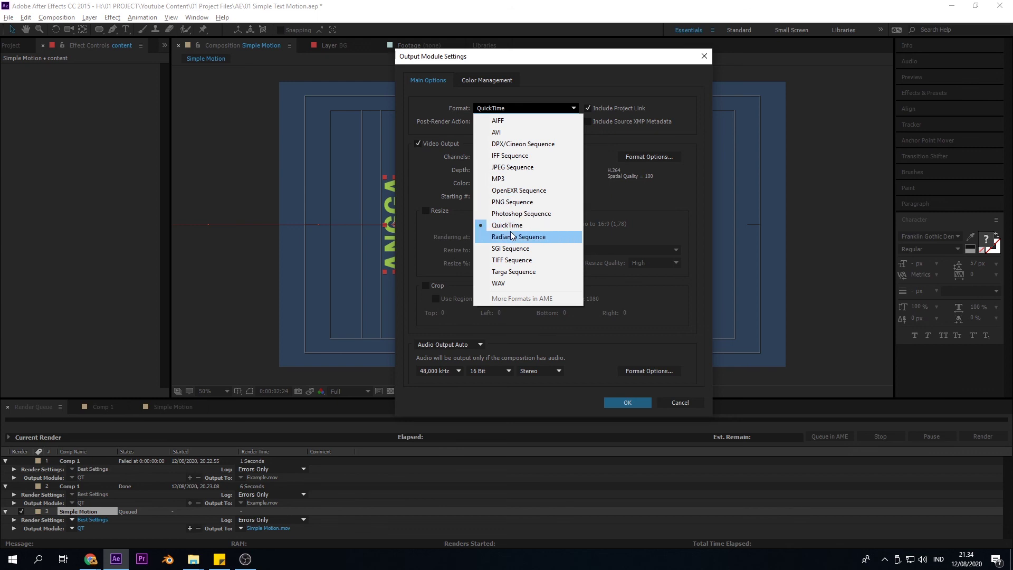
{"action": "left_click", "coordinate": [495, 226]}
{"action": "left_click", "coordinate": [649, 157]}
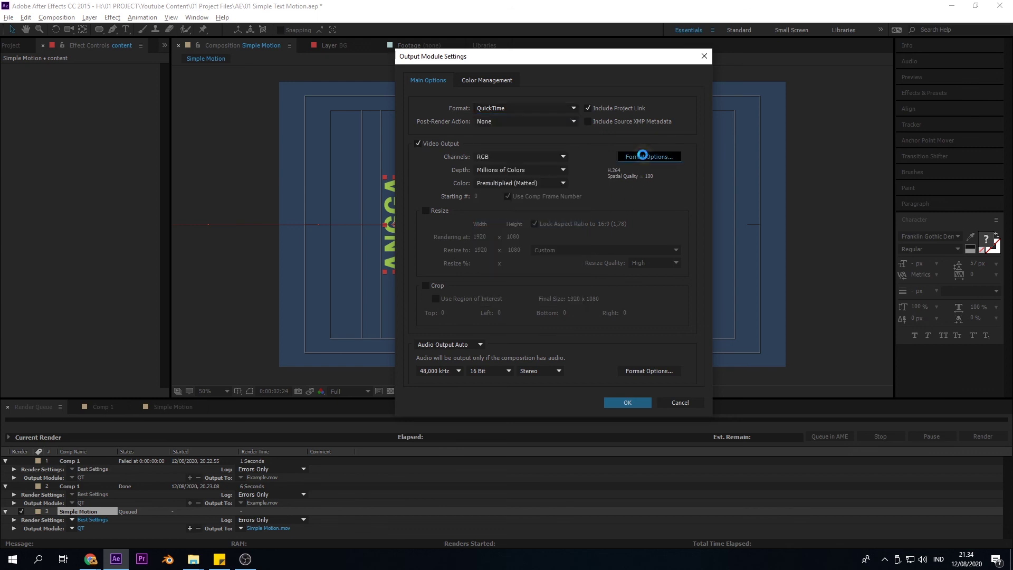
{"action": "left_click", "coordinate": [315, 130]}
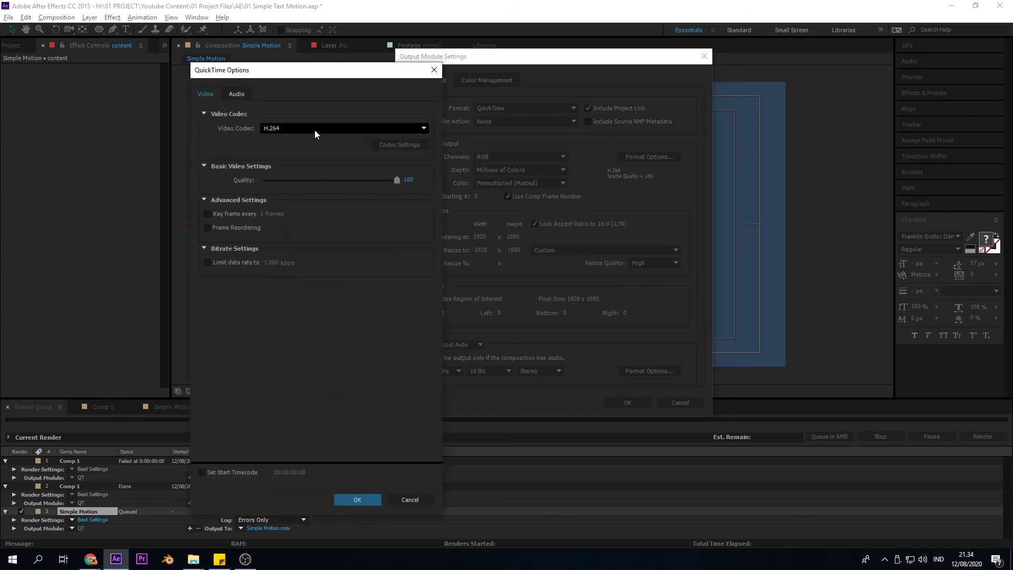
{"action": "left_click", "coordinate": [315, 133]}
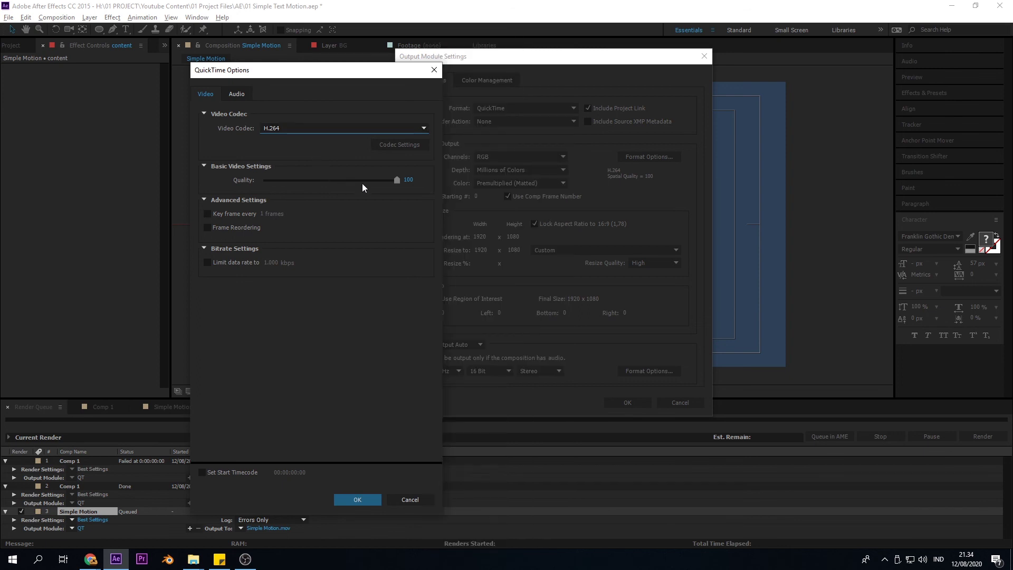
{"action": "left_click", "coordinate": [397, 180]}
{"action": "left_click", "coordinate": [350, 497]}
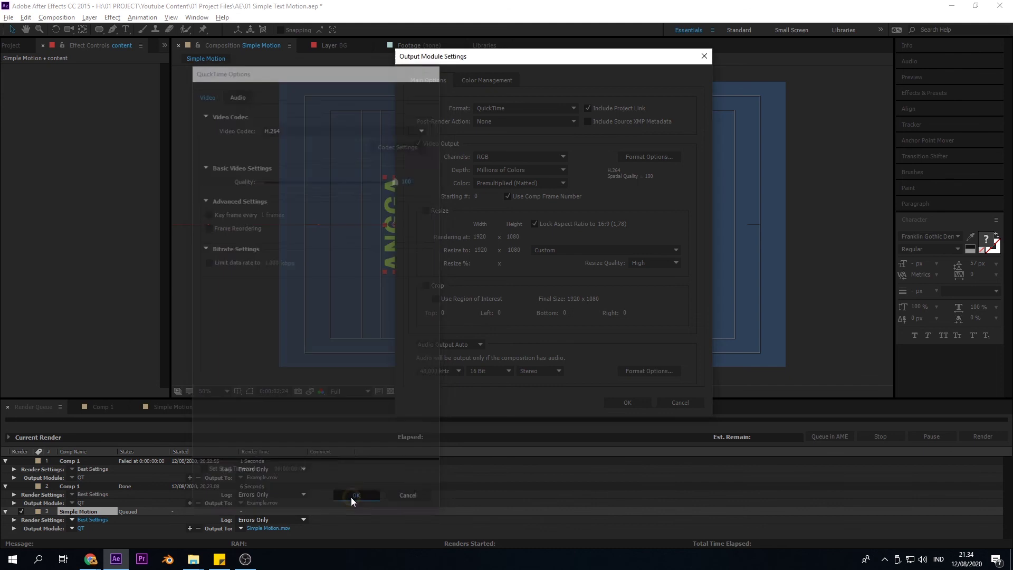
{"action": "left_click", "coordinate": [621, 406]}
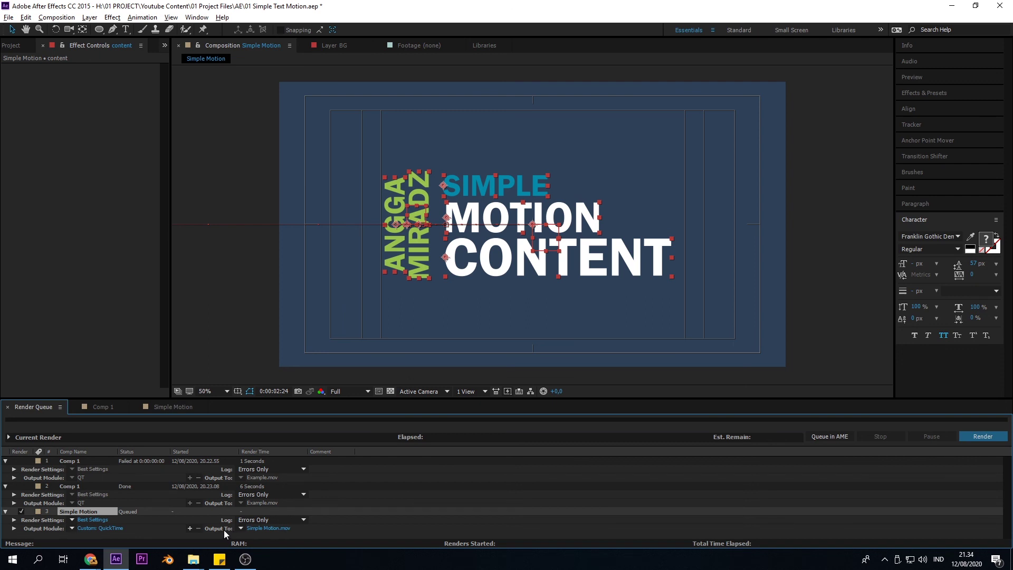
Save the render output as Simple Motion.mov on Local Disk (D:) and render the queued composition
{"action": "left_click", "coordinate": [258, 531]}
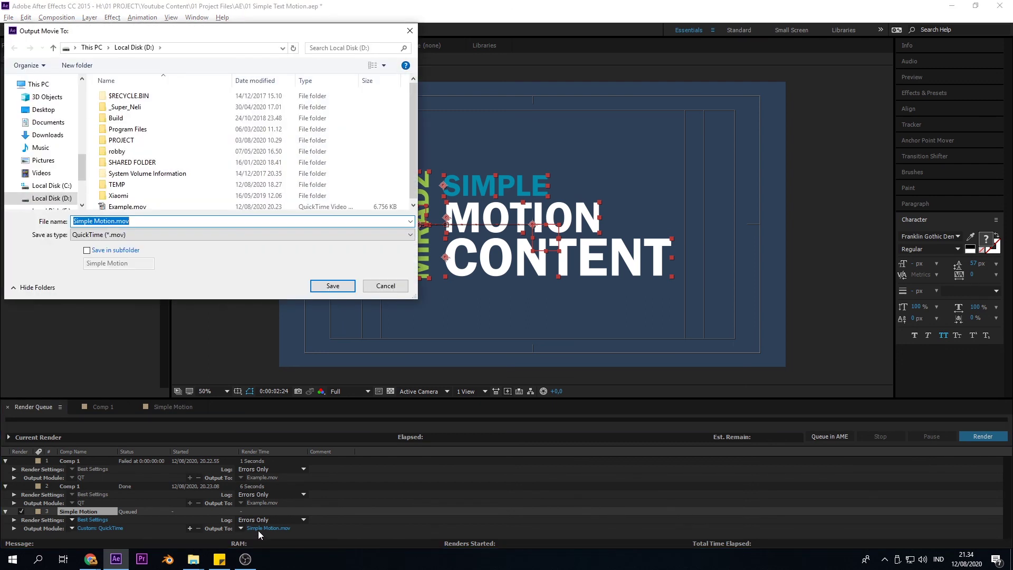
{"action": "left_click", "coordinate": [114, 221]}
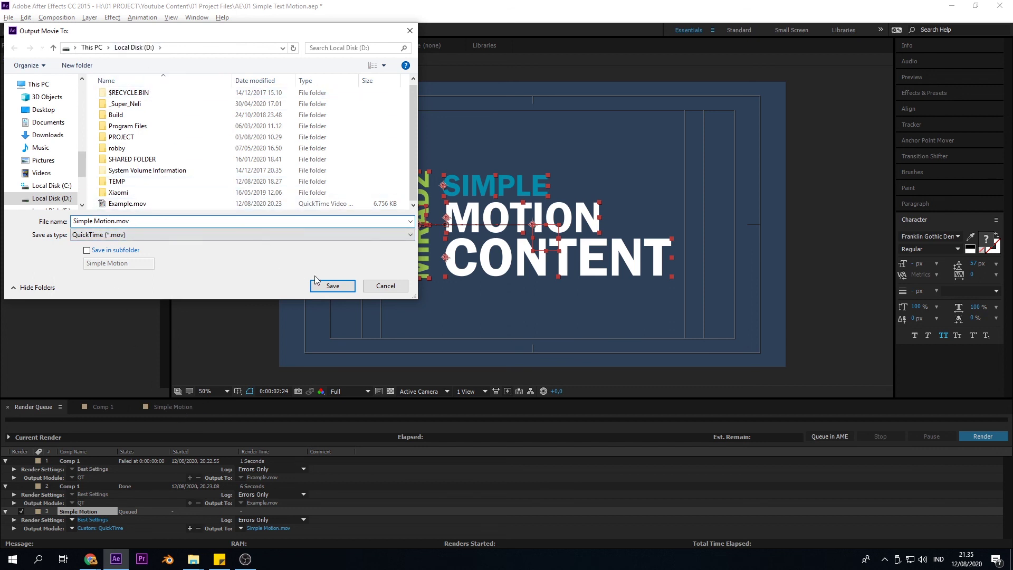
{"action": "left_click", "coordinate": [328, 288]}
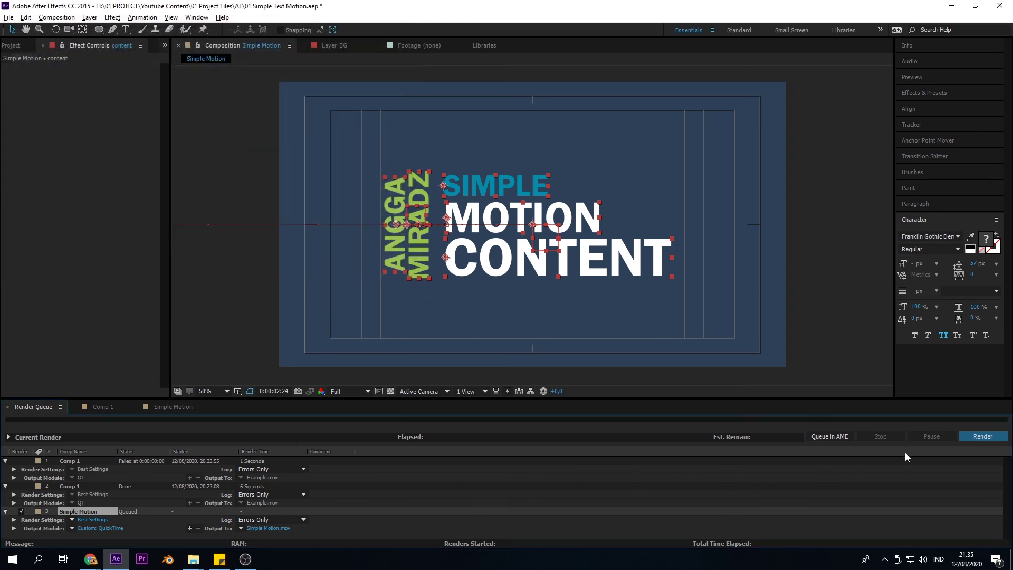
{"action": "left_click", "coordinate": [976, 437]}
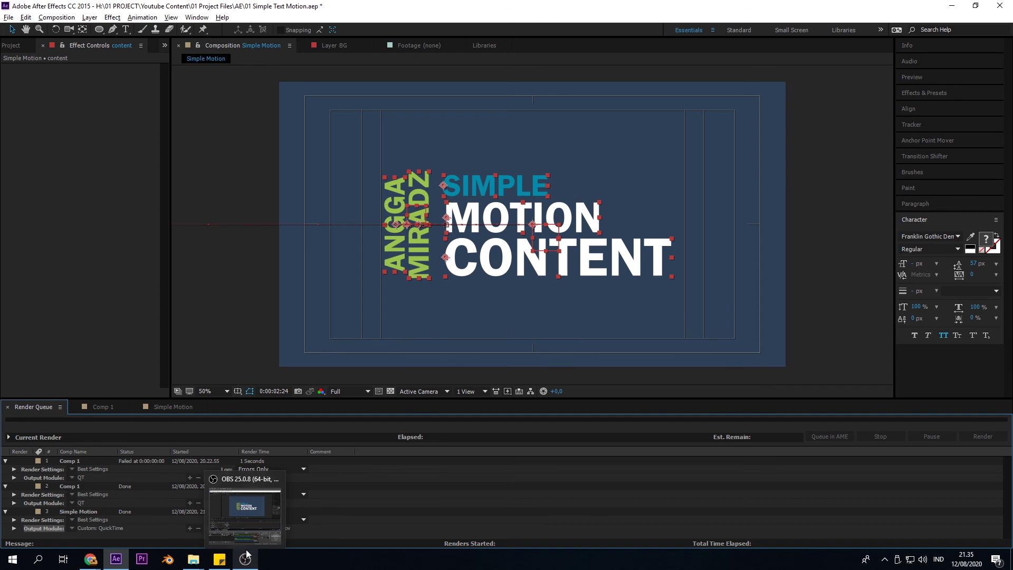
{"action": "mouse_move", "coordinate": [109, 561]}
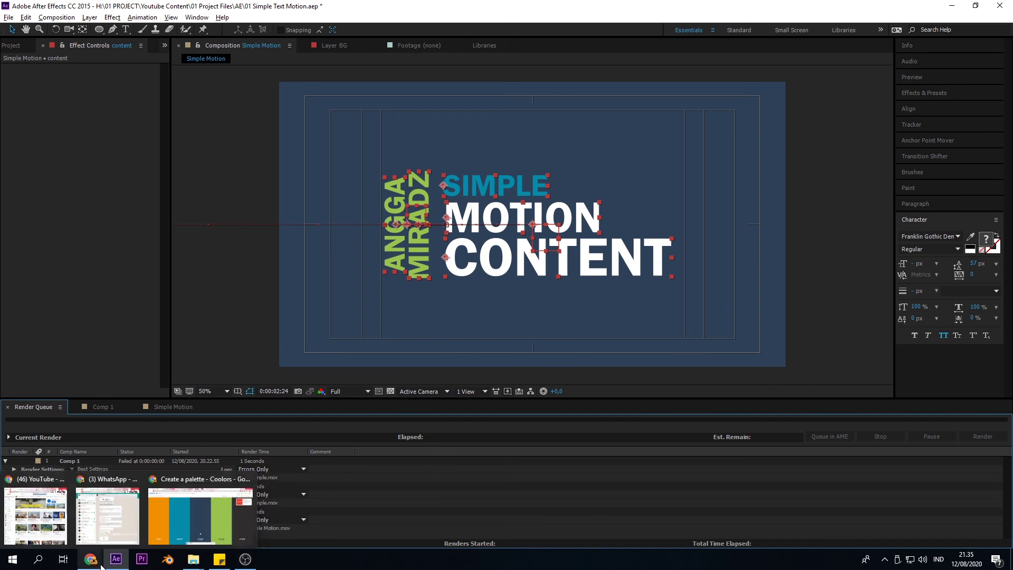
{"action": "left_click", "coordinate": [194, 566]}
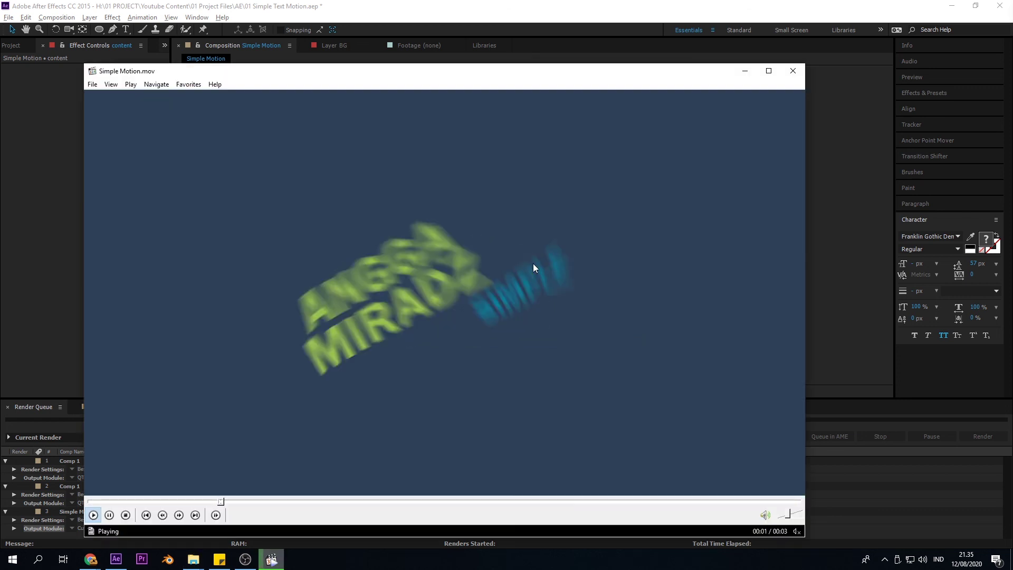
{"action": "double_click", "coordinate": [533, 264]}
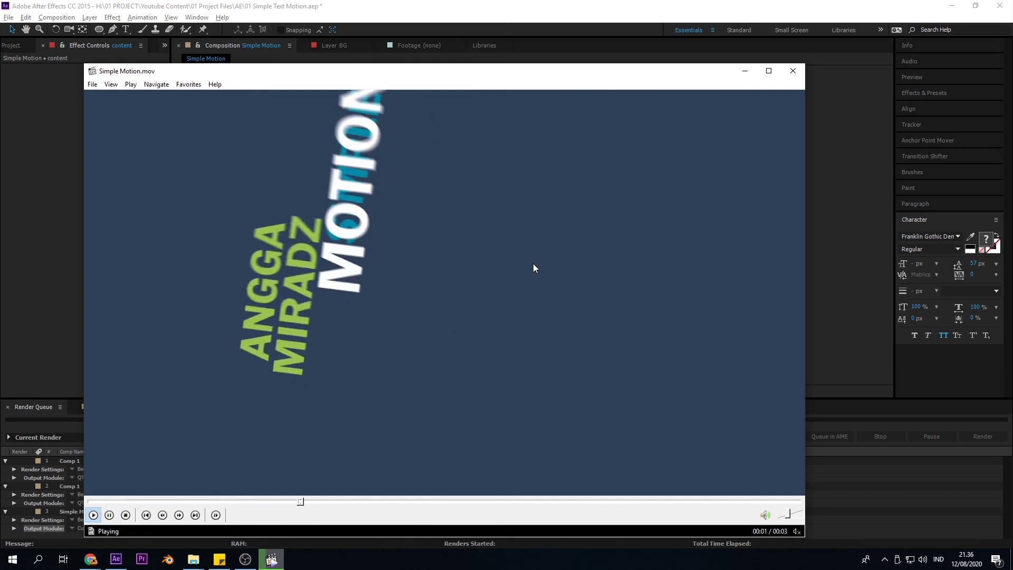
{"action": "left_click", "coordinate": [559, 248]}
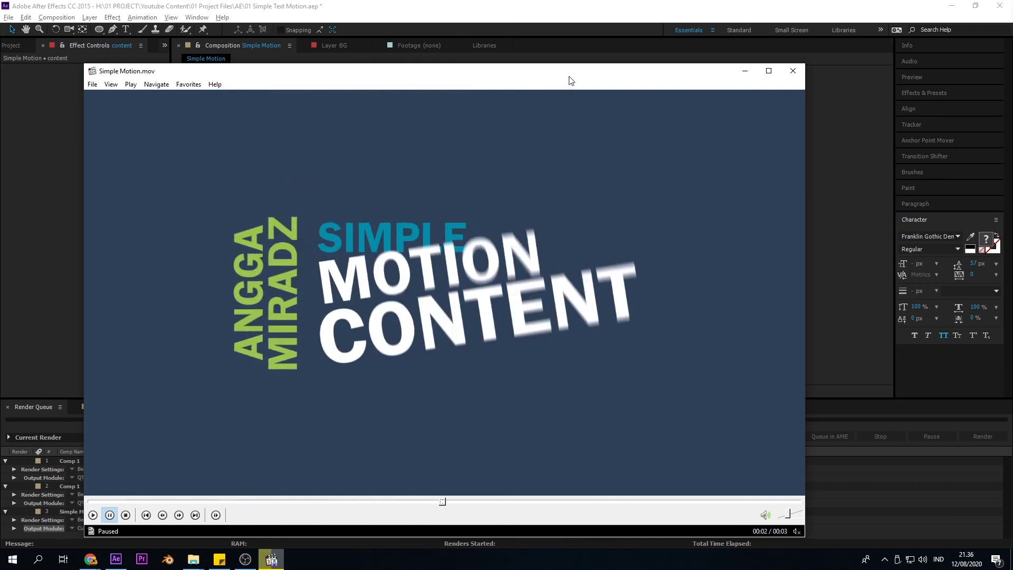
{"action": "left_click_drag", "start_coordinate": [569, 80], "coordinate": [614, 66]}
{"action": "left_click", "coordinate": [838, 57]}
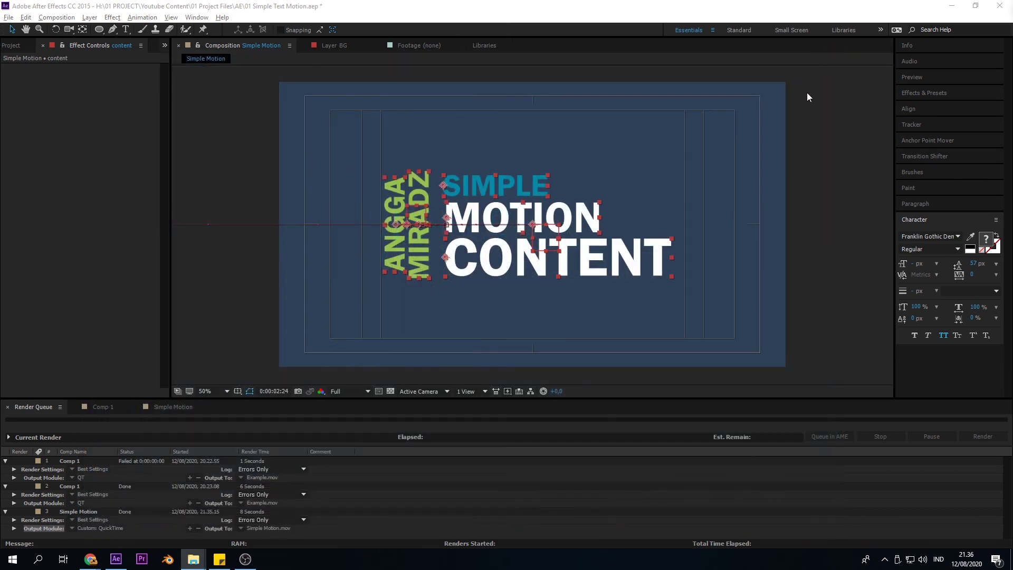